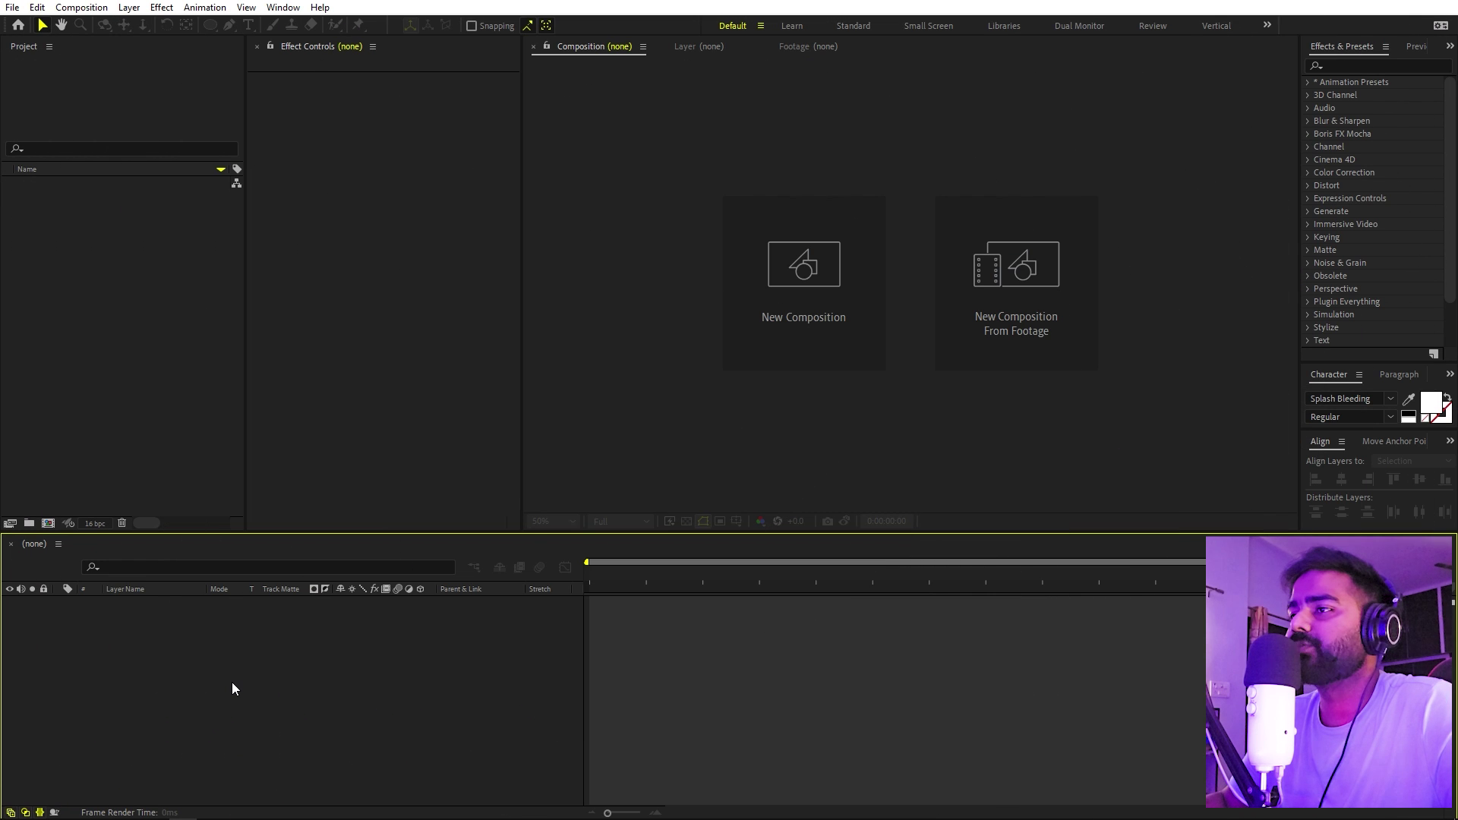
# Step: Create a composition named Main at 1920 x 1080 px, 30 fps and 20 seconds long
pyautogui.click(81, 7)
pyautogui.click(108, 26)
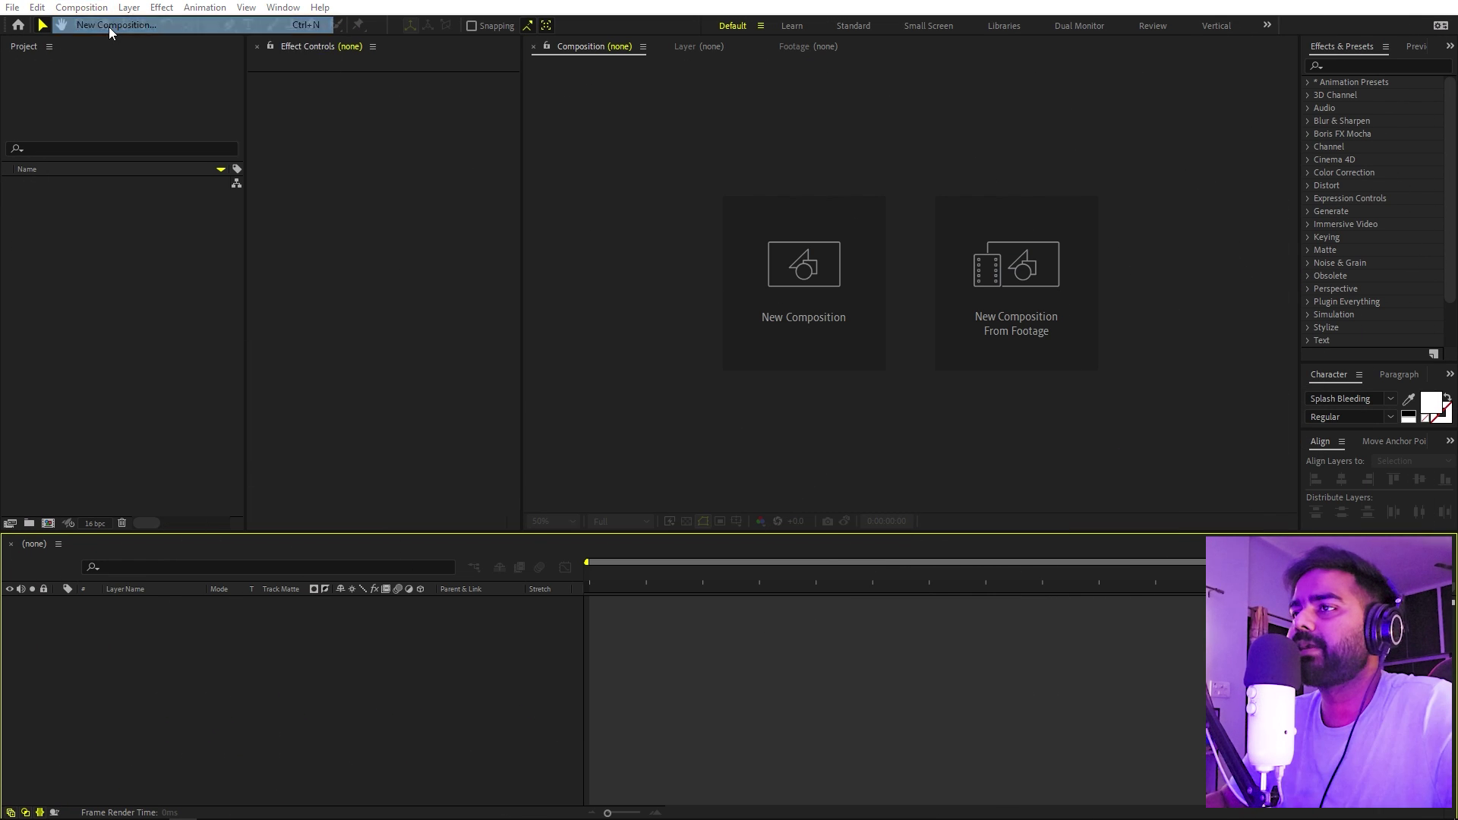
pyautogui.write('Main')
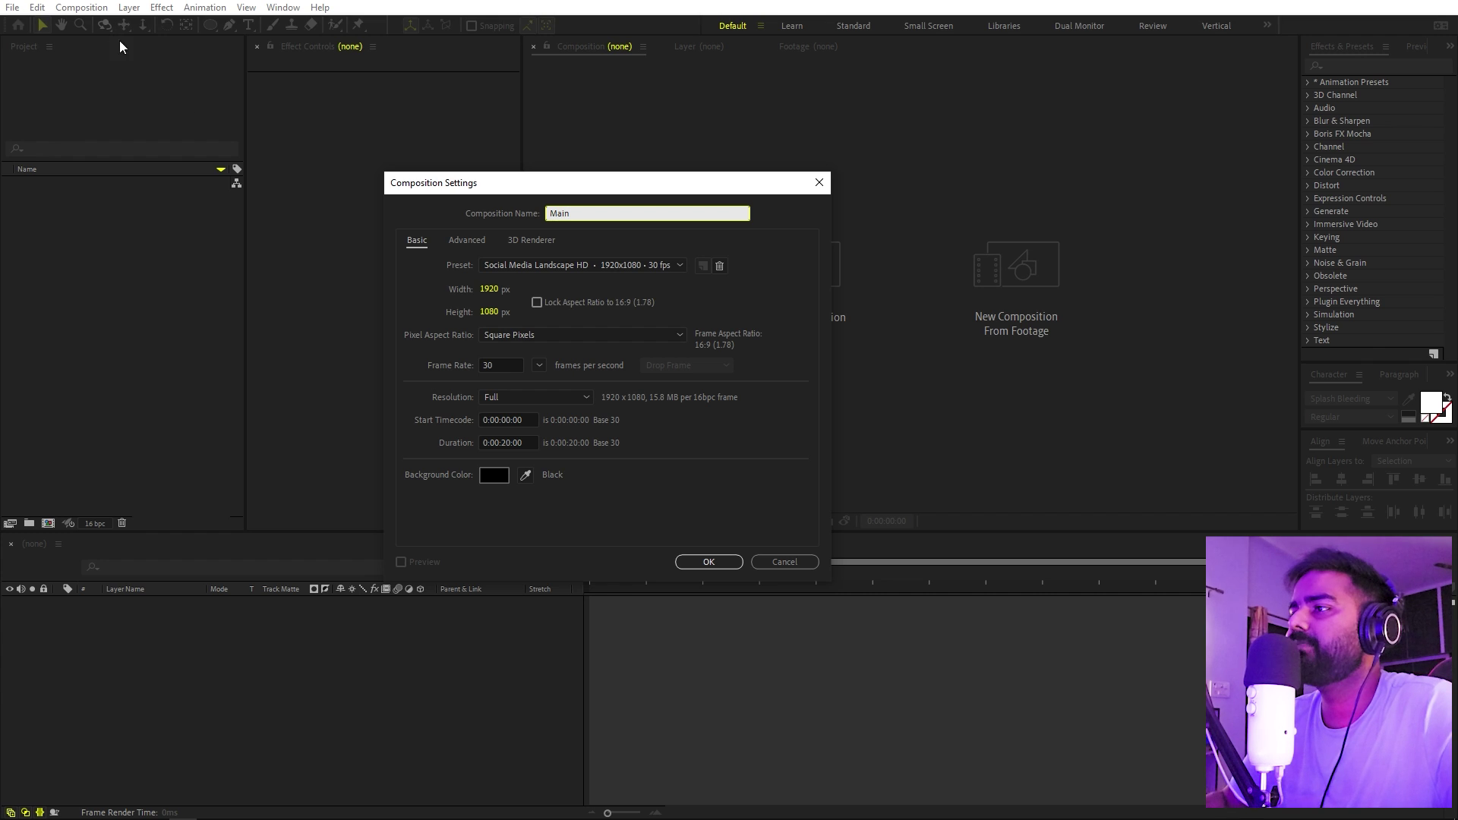
pyautogui.moveTo(502, 366); pyautogui.dragTo(445, 367)
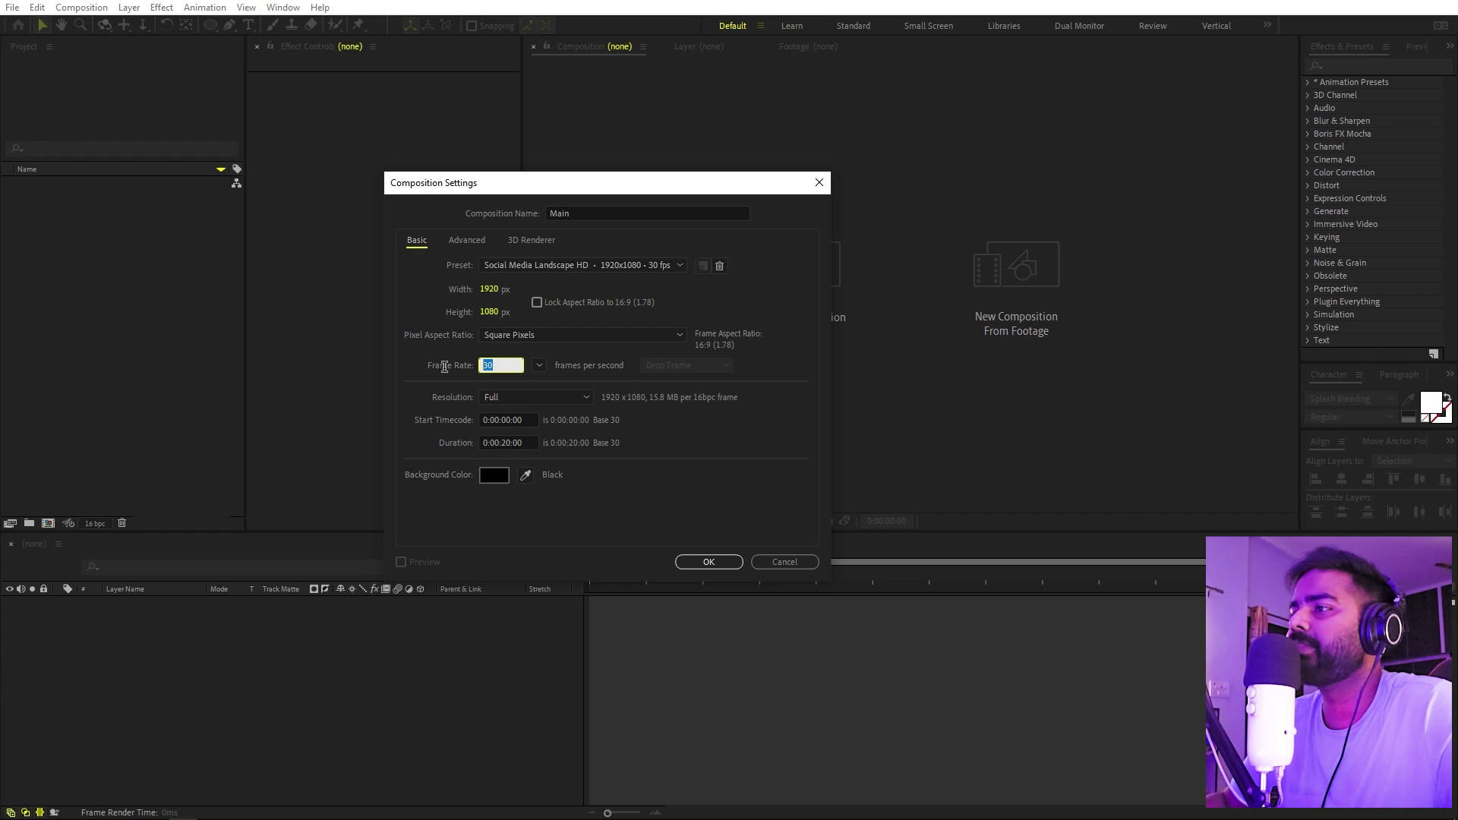
pyautogui.click(718, 564)
# Step: Add a 1920 x 1080 px solid layer to the Main composition
pyautogui.rightClick(354, 657)
pyautogui.moveTo(357, 510)
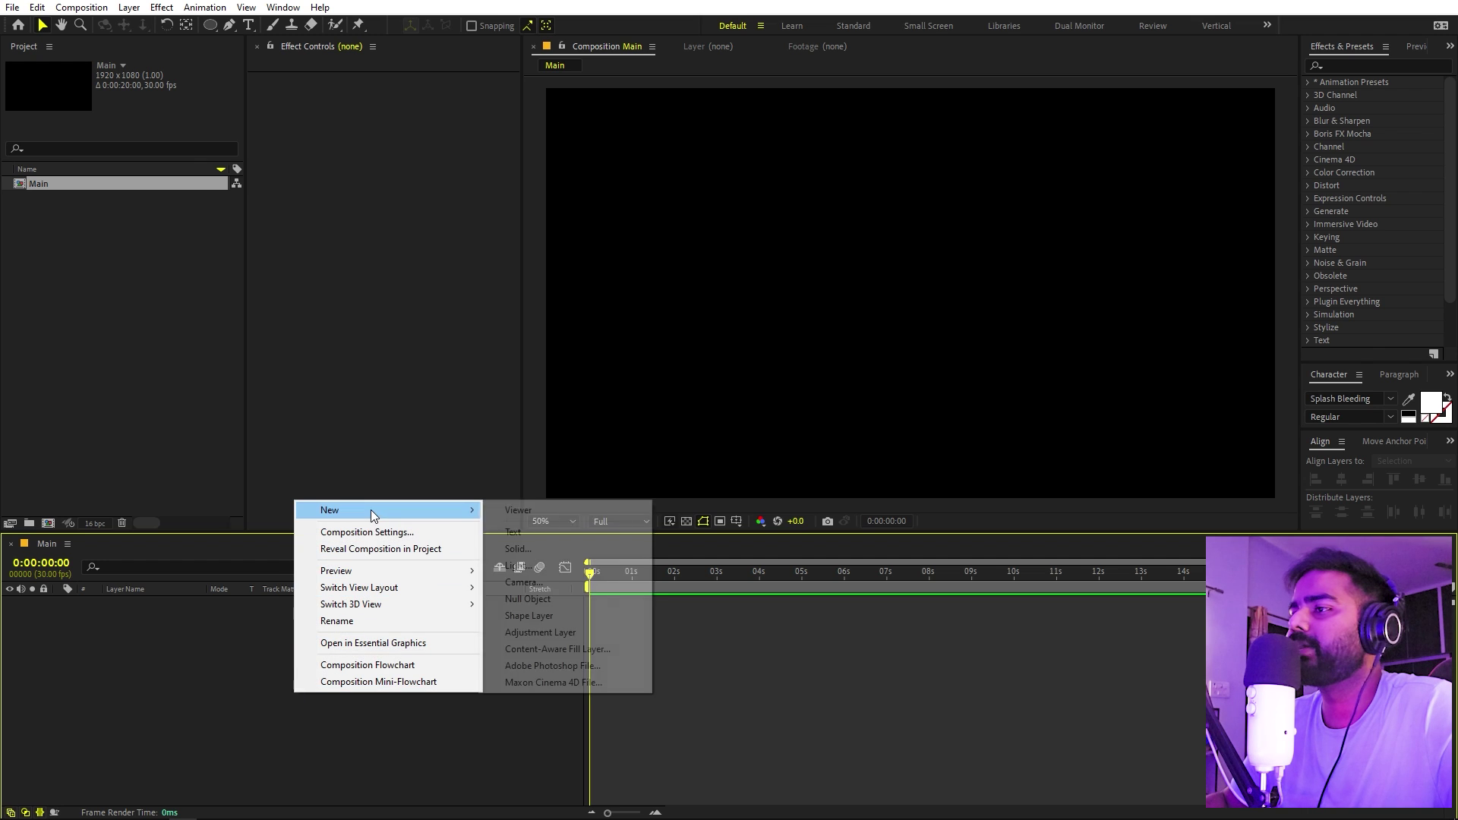
pyautogui.click(544, 551)
pyautogui.click(507, 442)
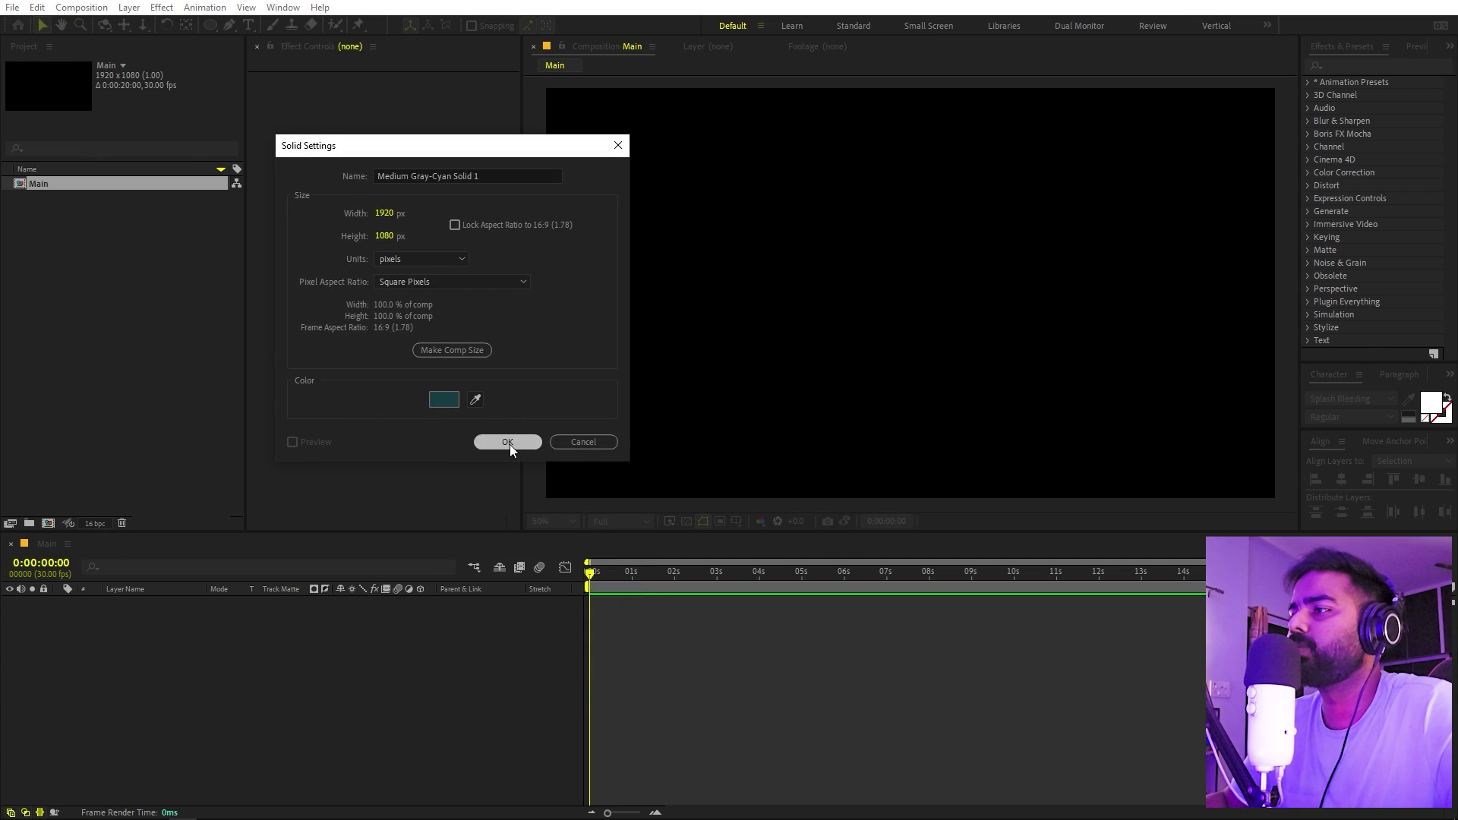
# Step: Find the Gradient Ramp effect and apply it to the solid layer
pyautogui.click(1374, 65)
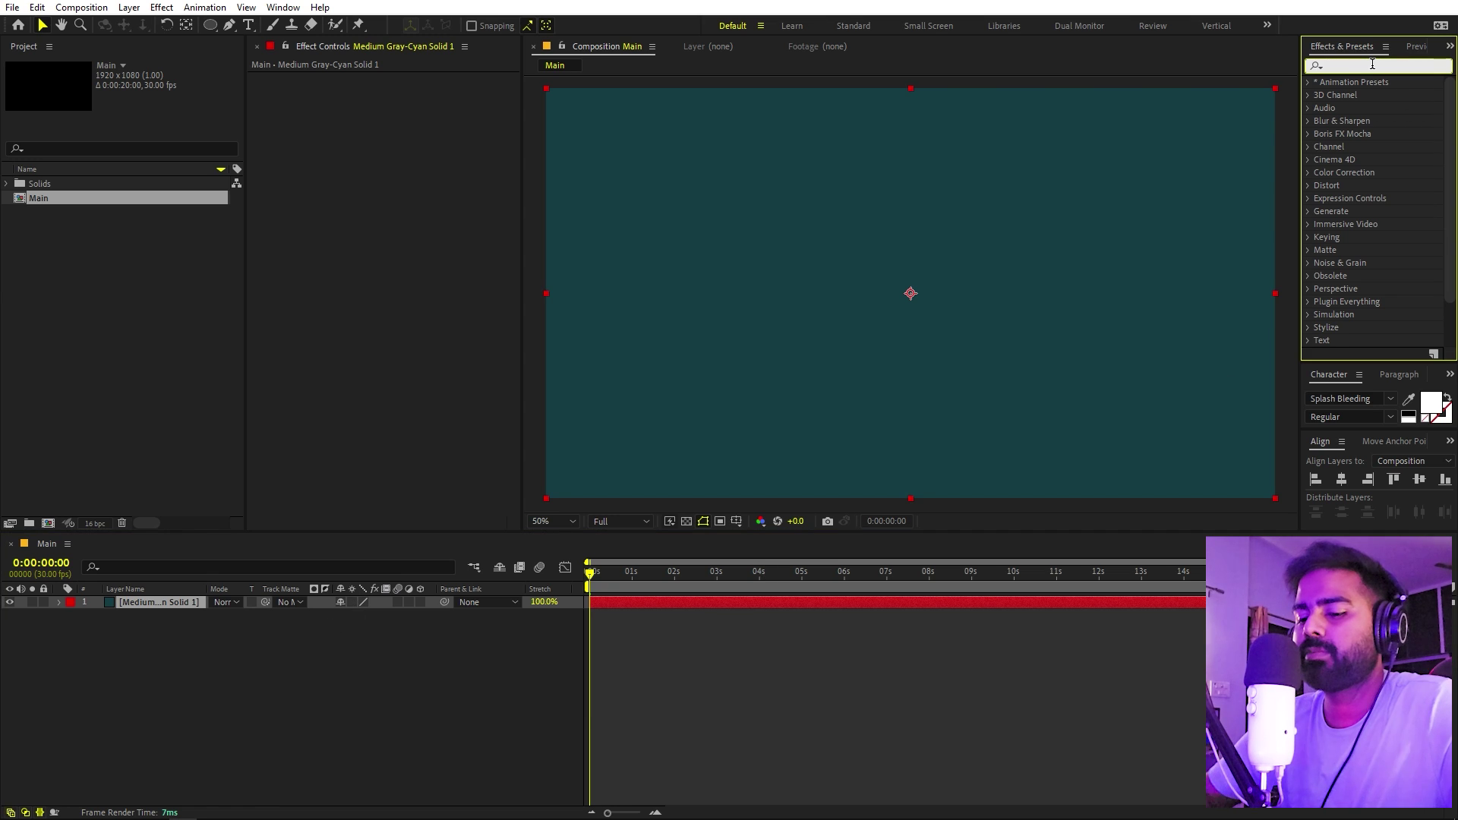
pyautogui.write('gradi')
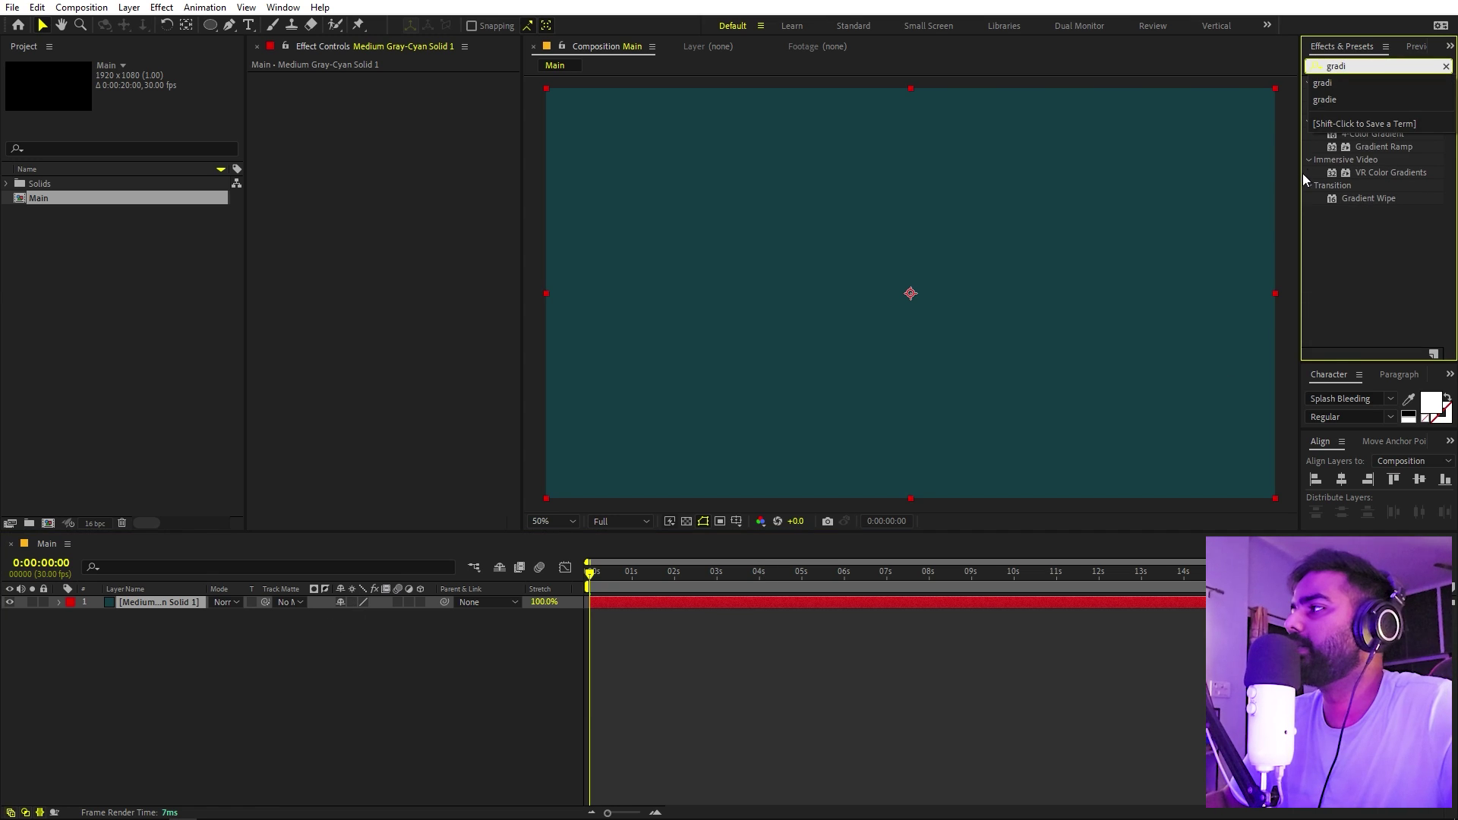
pyautogui.moveTo(1373, 147); pyautogui.dragTo(130, 600)
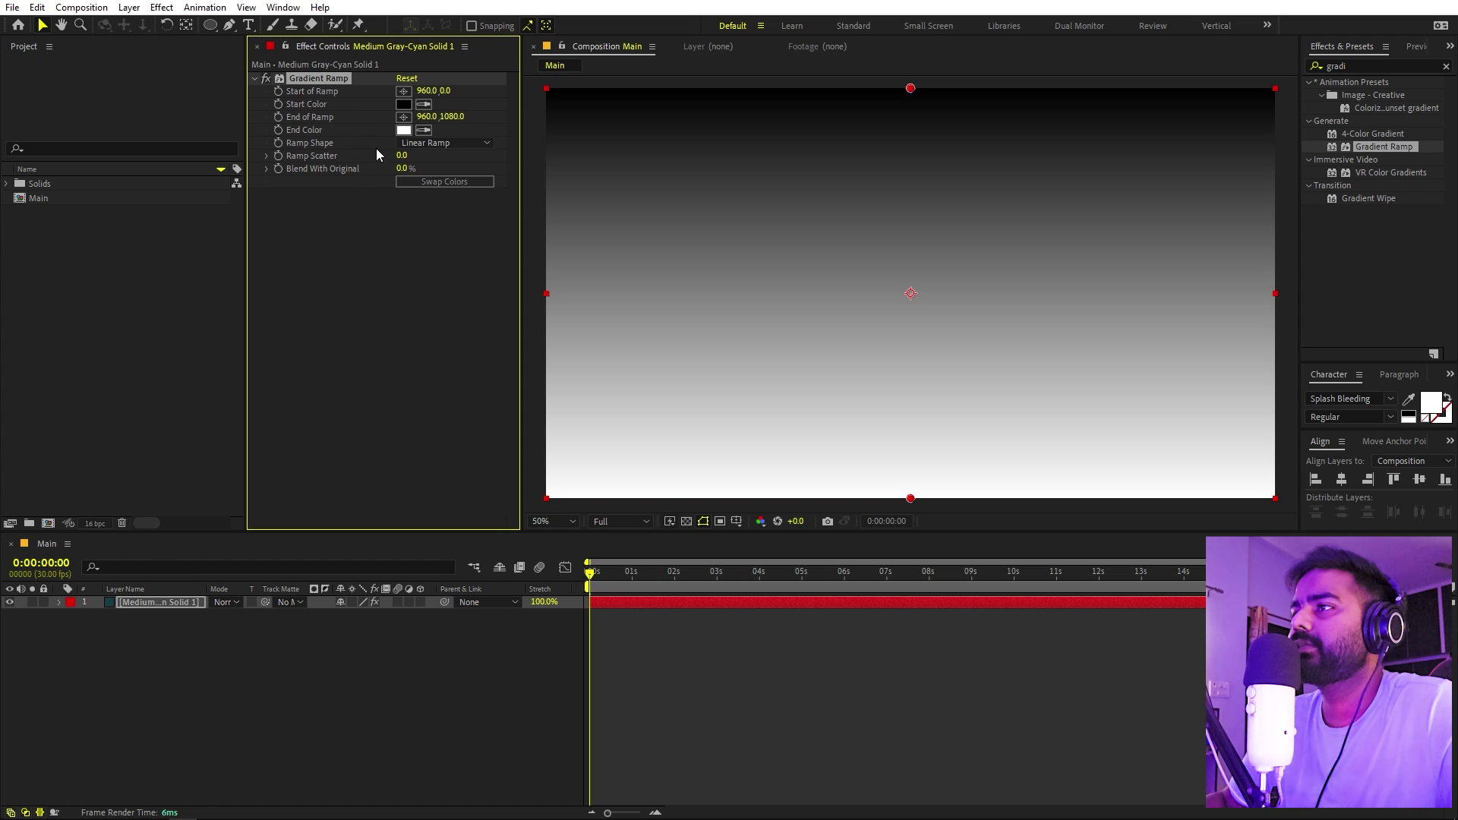
# Step: Set the gradient's shape to Radial Ramp and its end color to a fully saturated blue
pyautogui.click(428, 144)
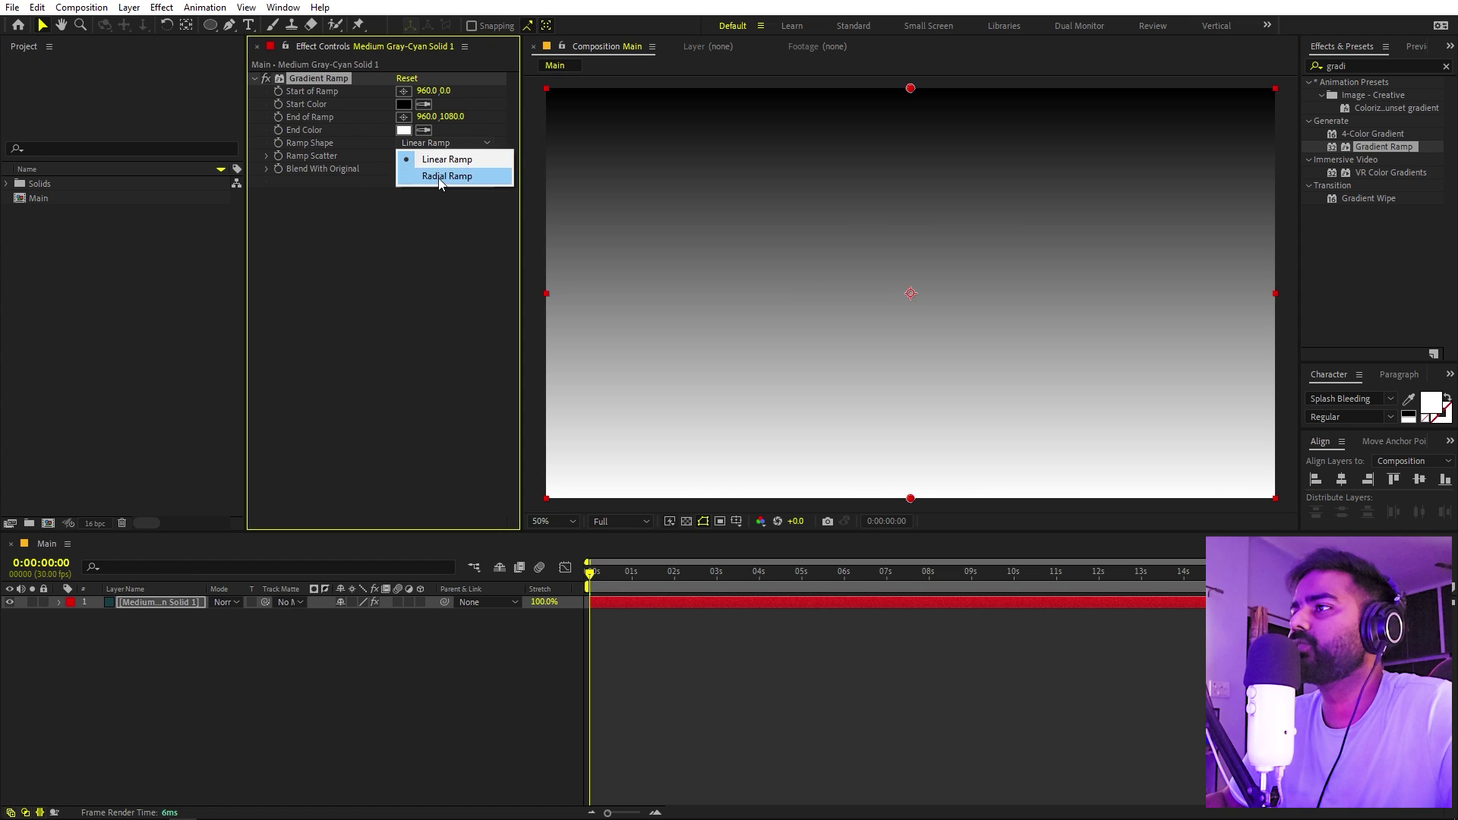
pyautogui.click(439, 177)
pyautogui.click(404, 130)
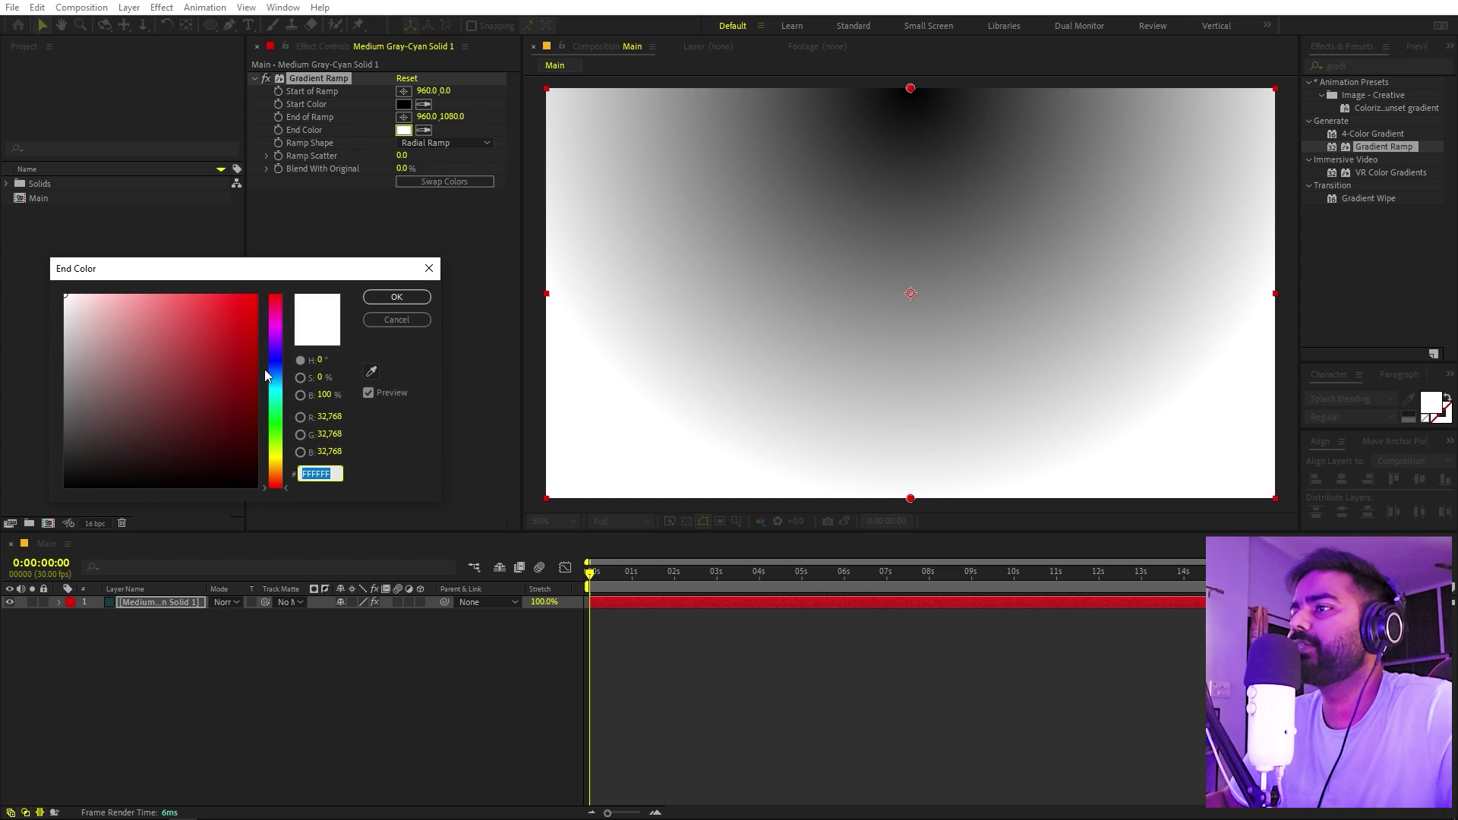
pyautogui.moveTo(266, 373); pyautogui.dragTo(277, 356)
pyautogui.click(257, 295)
pyautogui.click(397, 296)
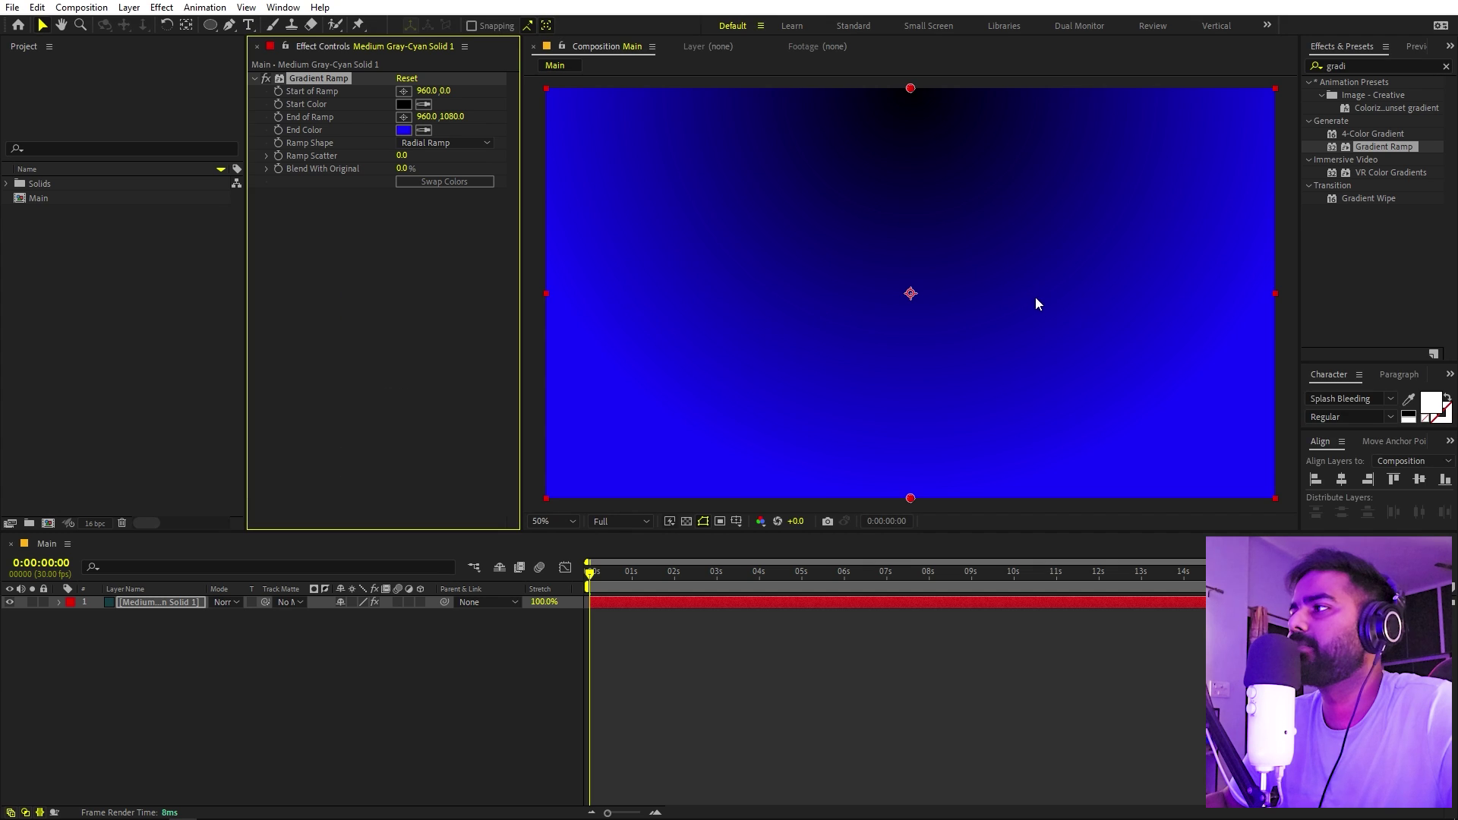
# Step: Place the ramp's start at about 956, -24 and its end far below the frame at about 856, 2992
pyautogui.scroll(-1, 955, 397)
pyautogui.moveTo(911, 396); pyautogui.dragTo(912, 475)
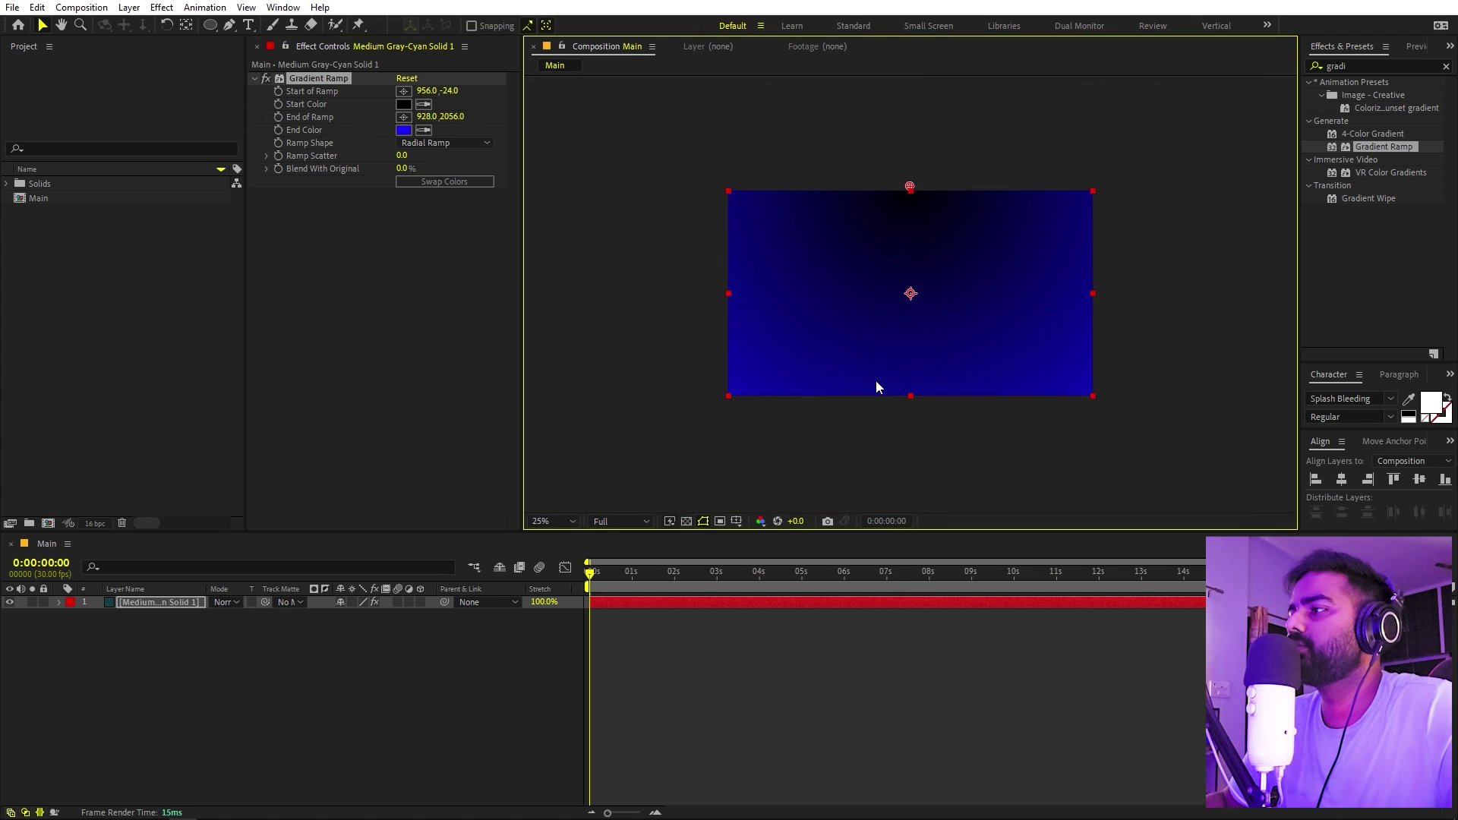
pyautogui.scroll(-1, 931, 399)
pyautogui.moveTo(908, 437); pyautogui.dragTo(902, 528)
pyautogui.click(904, 661)
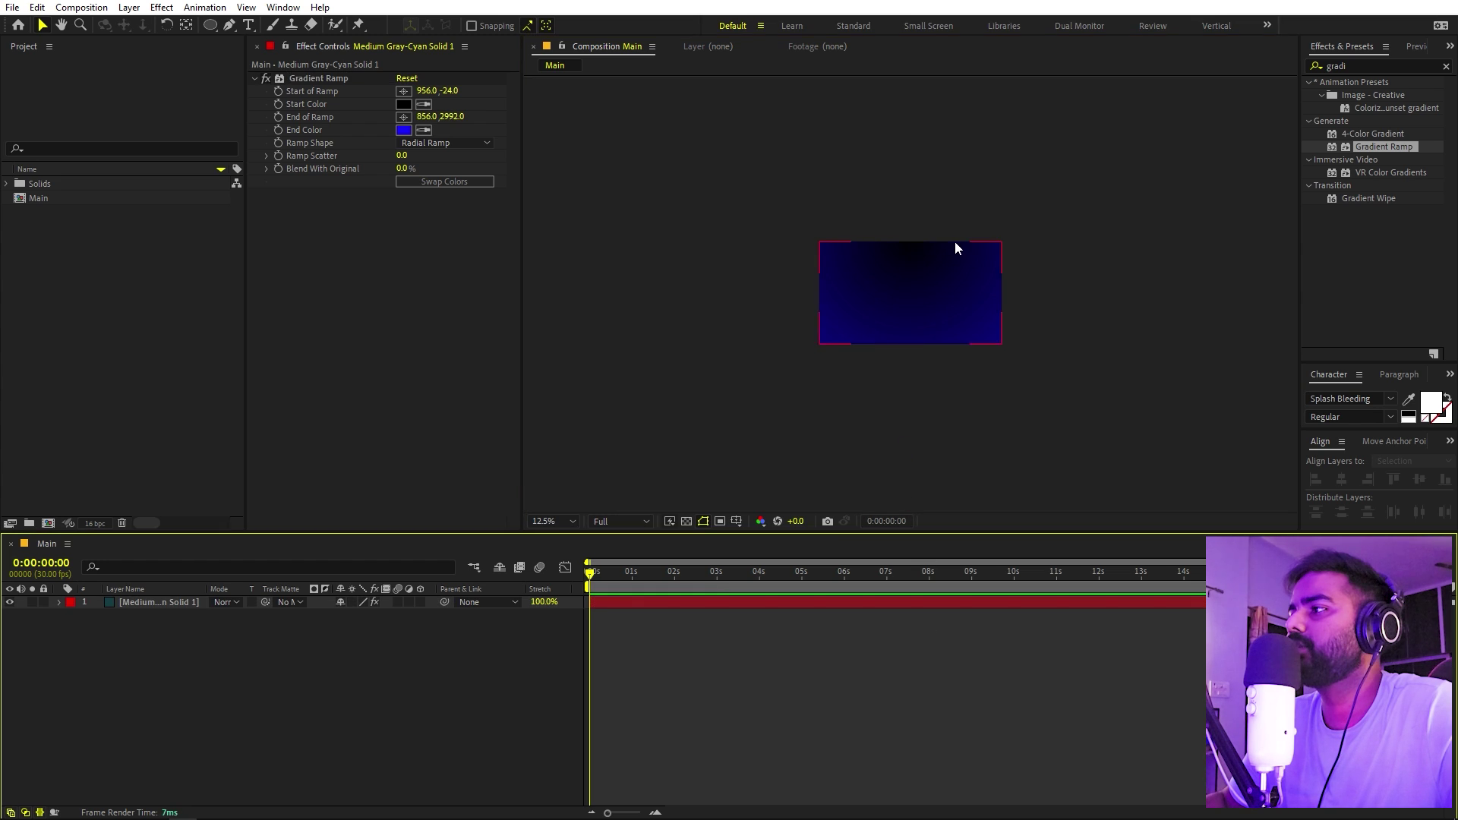
pyautogui.scroll(2, 955, 242)
pyautogui.click(152, 349)
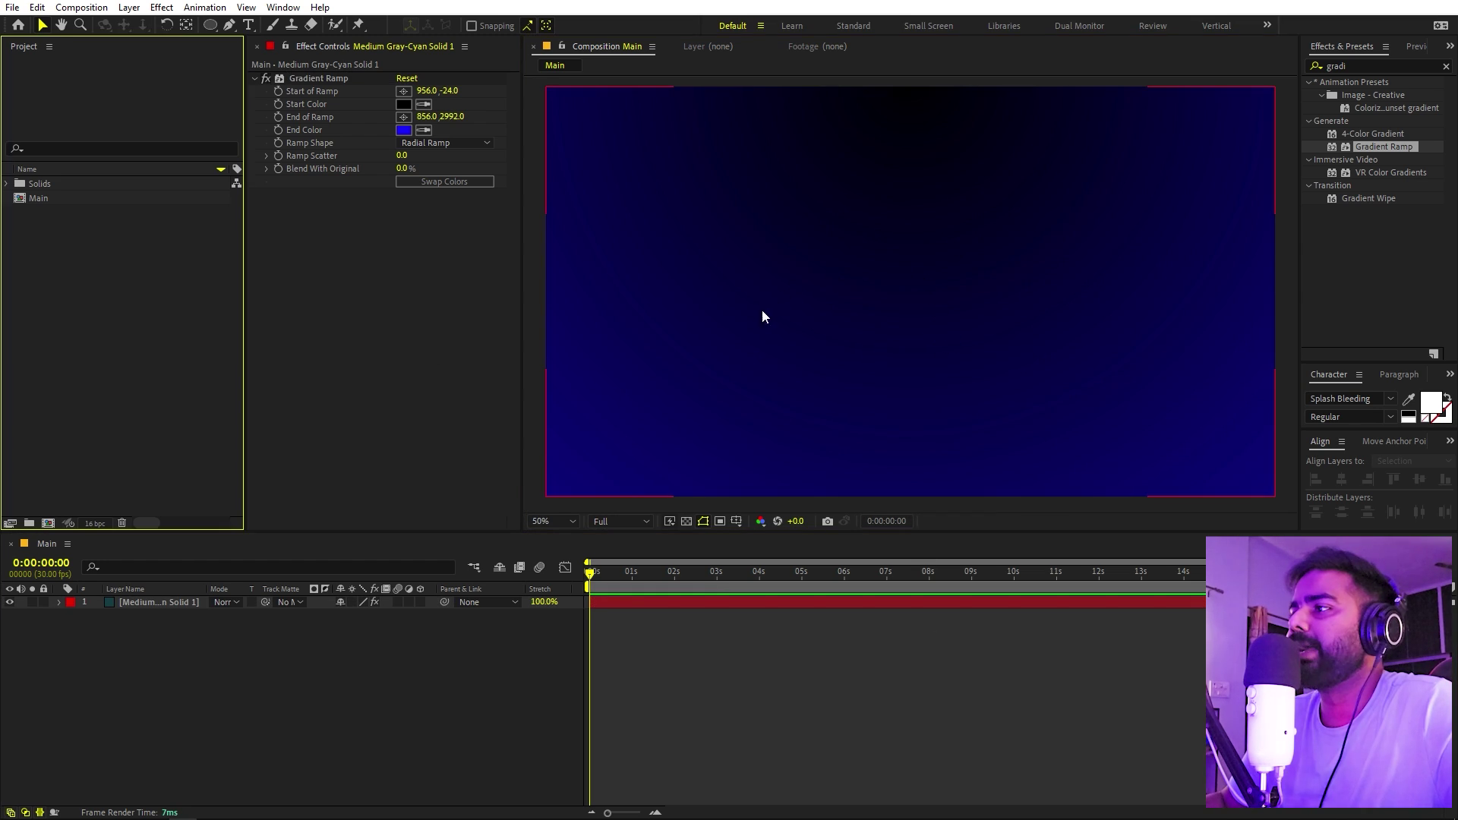
# Step: With the Pen tool, draw the upper edge of a white jagged shape rising diagonally across the frame from lower left to upper right
pyautogui.click(229, 27)
pyautogui.click(187, 679)
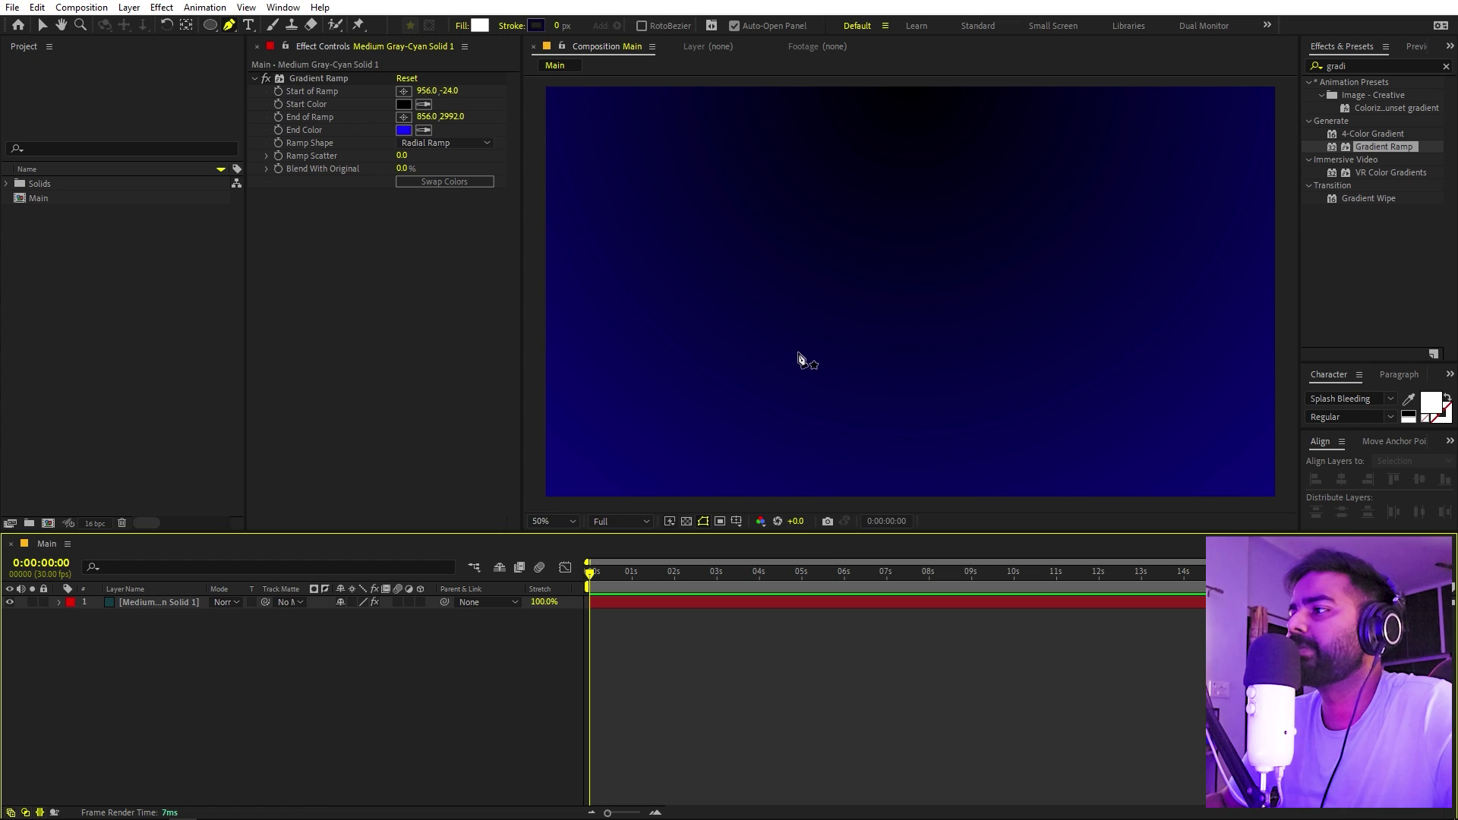
pyautogui.click(734, 375)
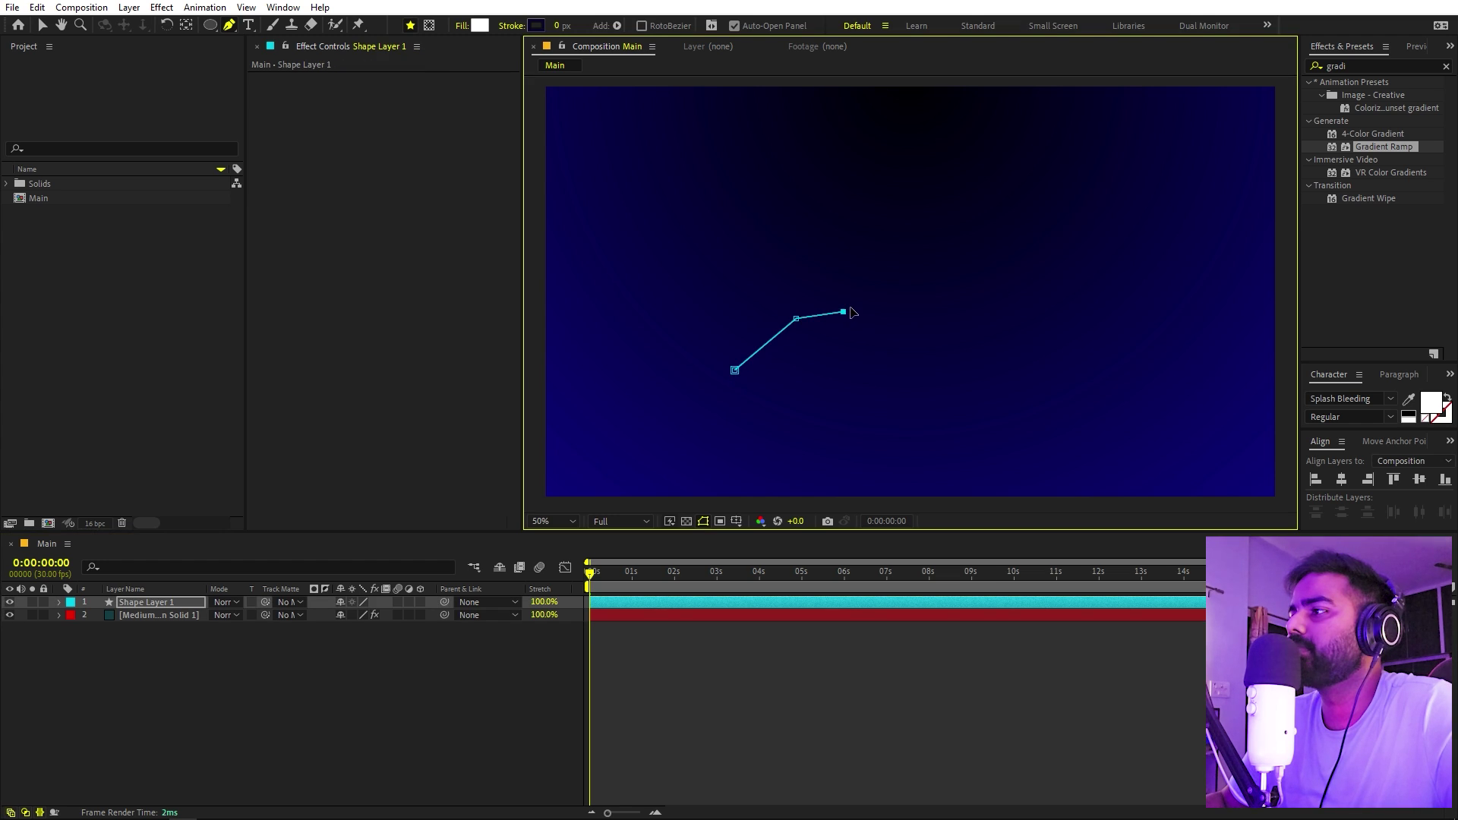
pyautogui.moveTo(845, 312); pyautogui.dragTo(846, 307)
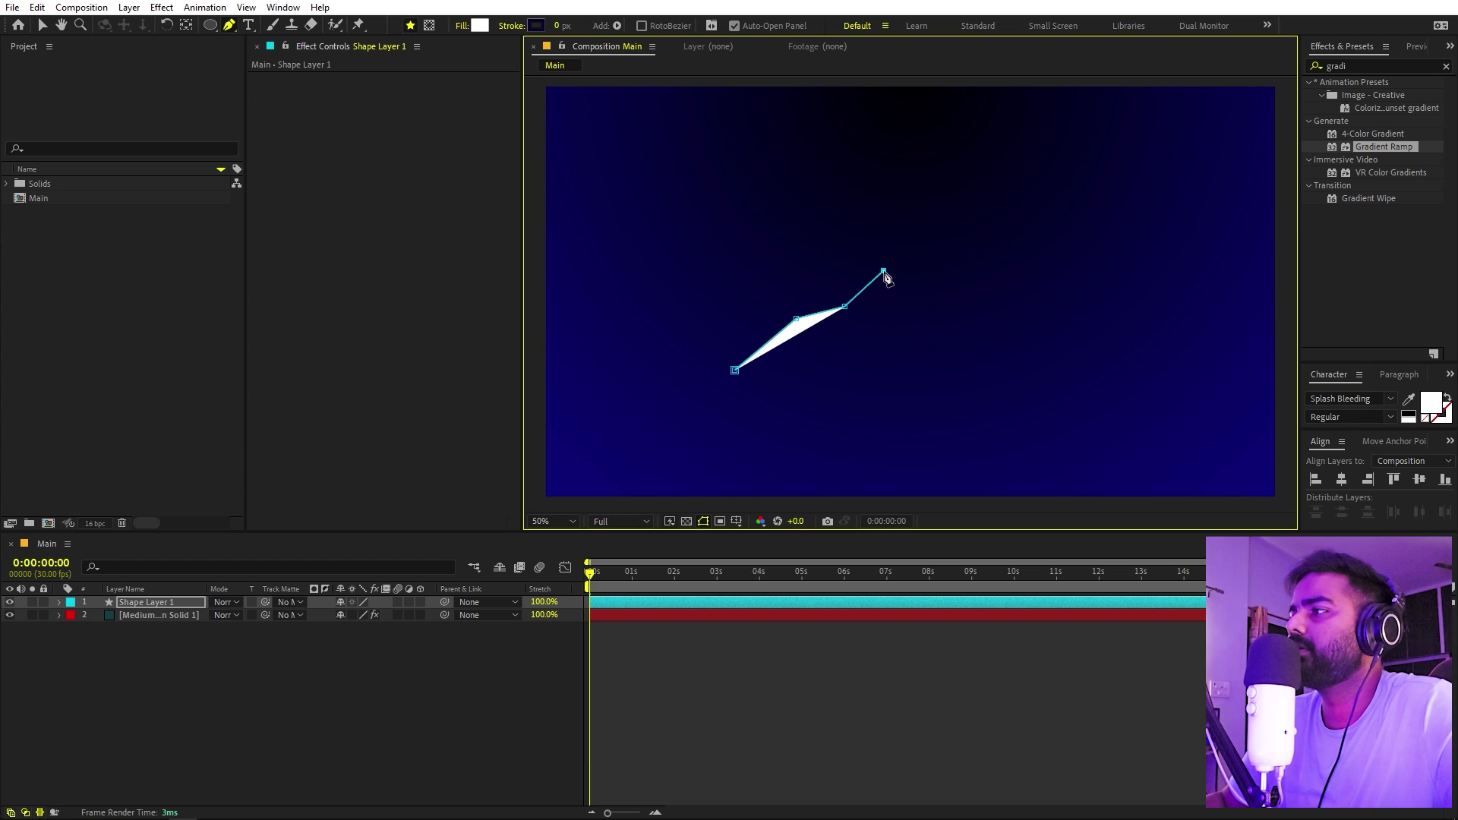
pyautogui.click(955, 245)
pyautogui.click(964, 215)
pyautogui.click(982, 210)
pyautogui.click(1061, 186)
pyautogui.click(1103, 144)
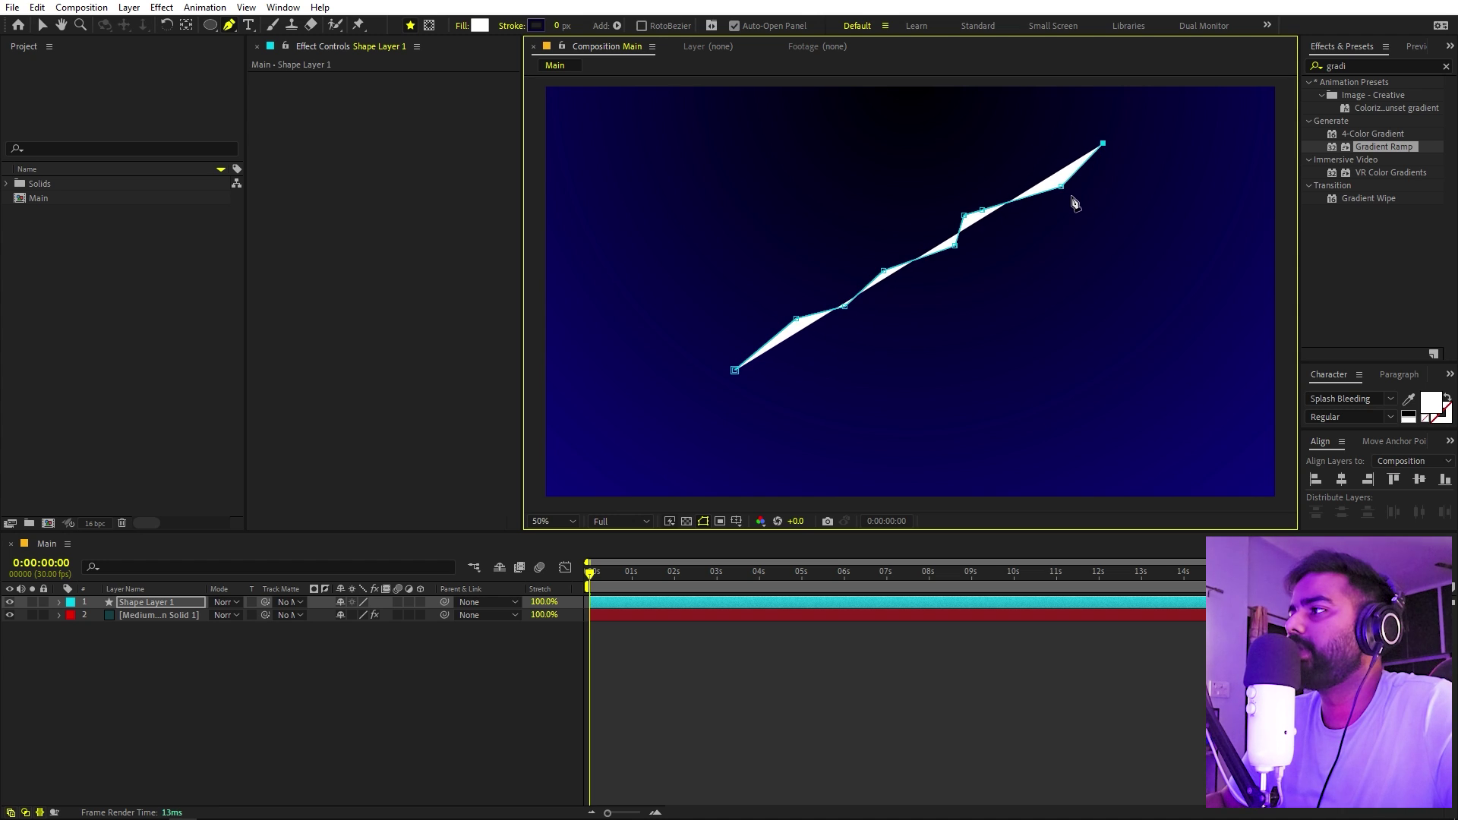
pyautogui.moveTo(1063, 188); pyautogui.dragTo(1058, 183)
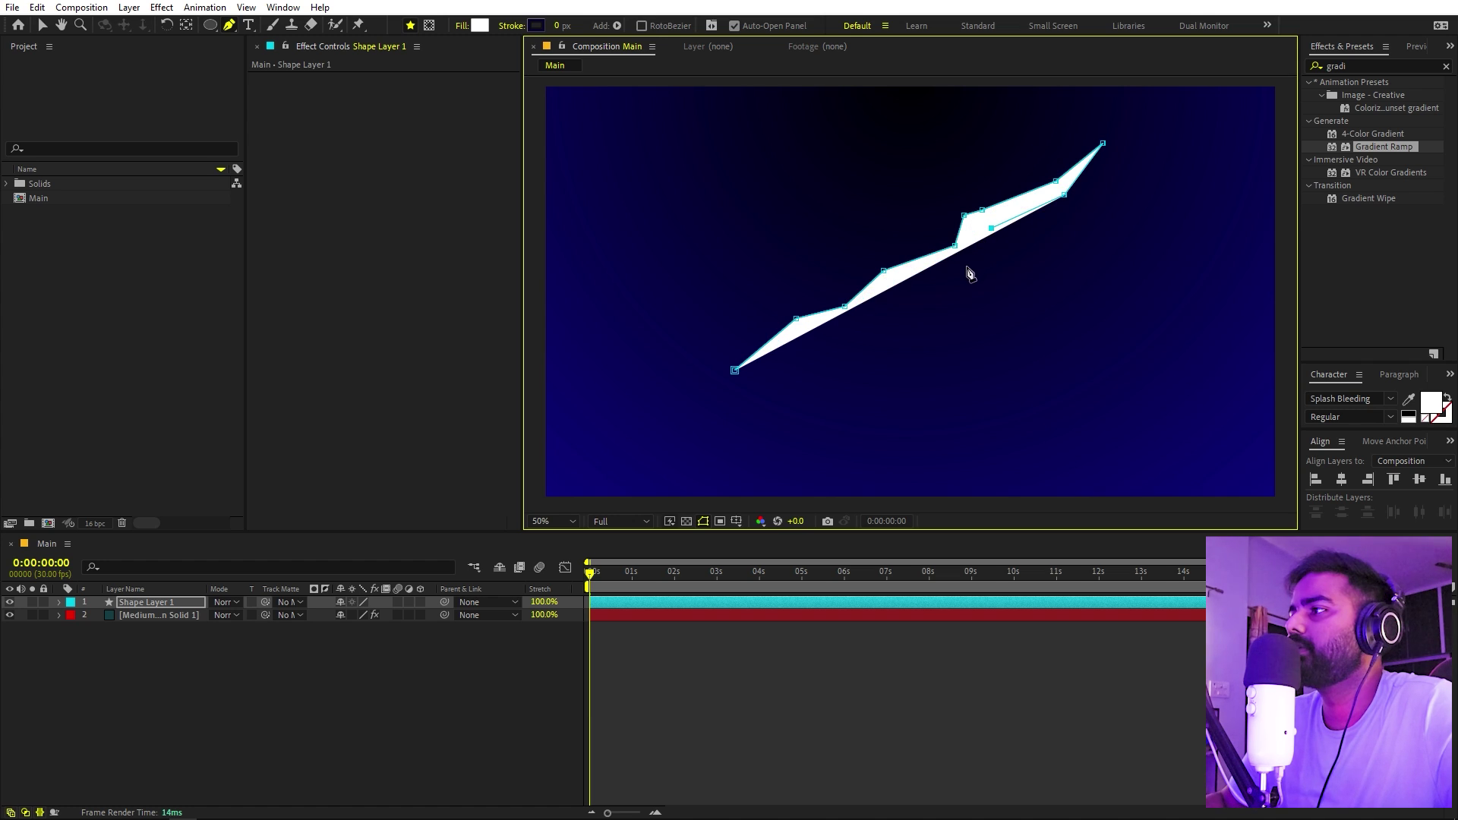
# Step: Trace the jagged shape's lower edge back to its first point, close the path, deselect it and return to the composition's start
pyautogui.click(891, 290)
pyautogui.click(850, 323)
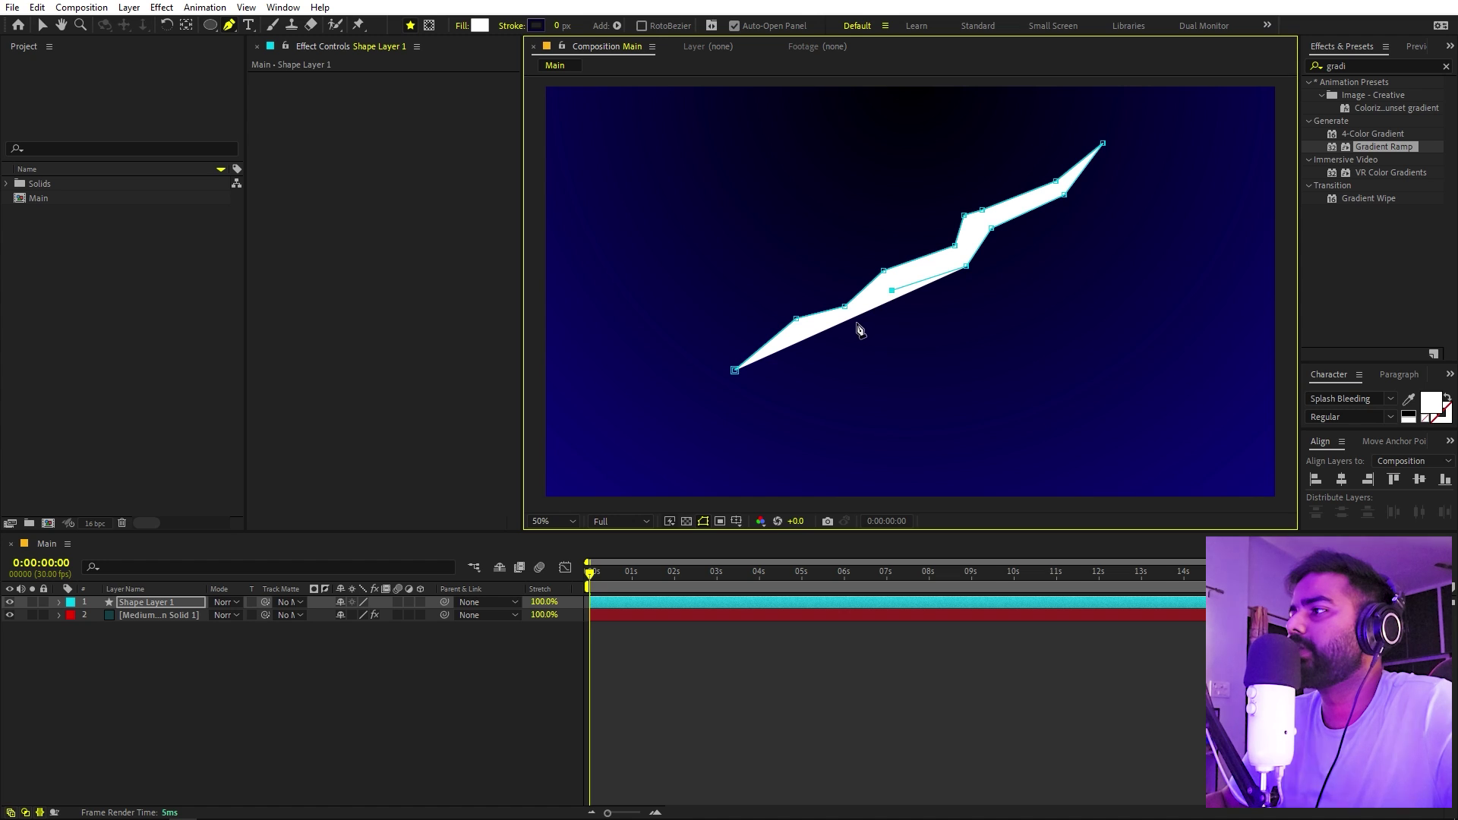
pyautogui.click(797, 334)
pyautogui.click(734, 370)
pyautogui.click(902, 591)
pyautogui.click(1000, 722)
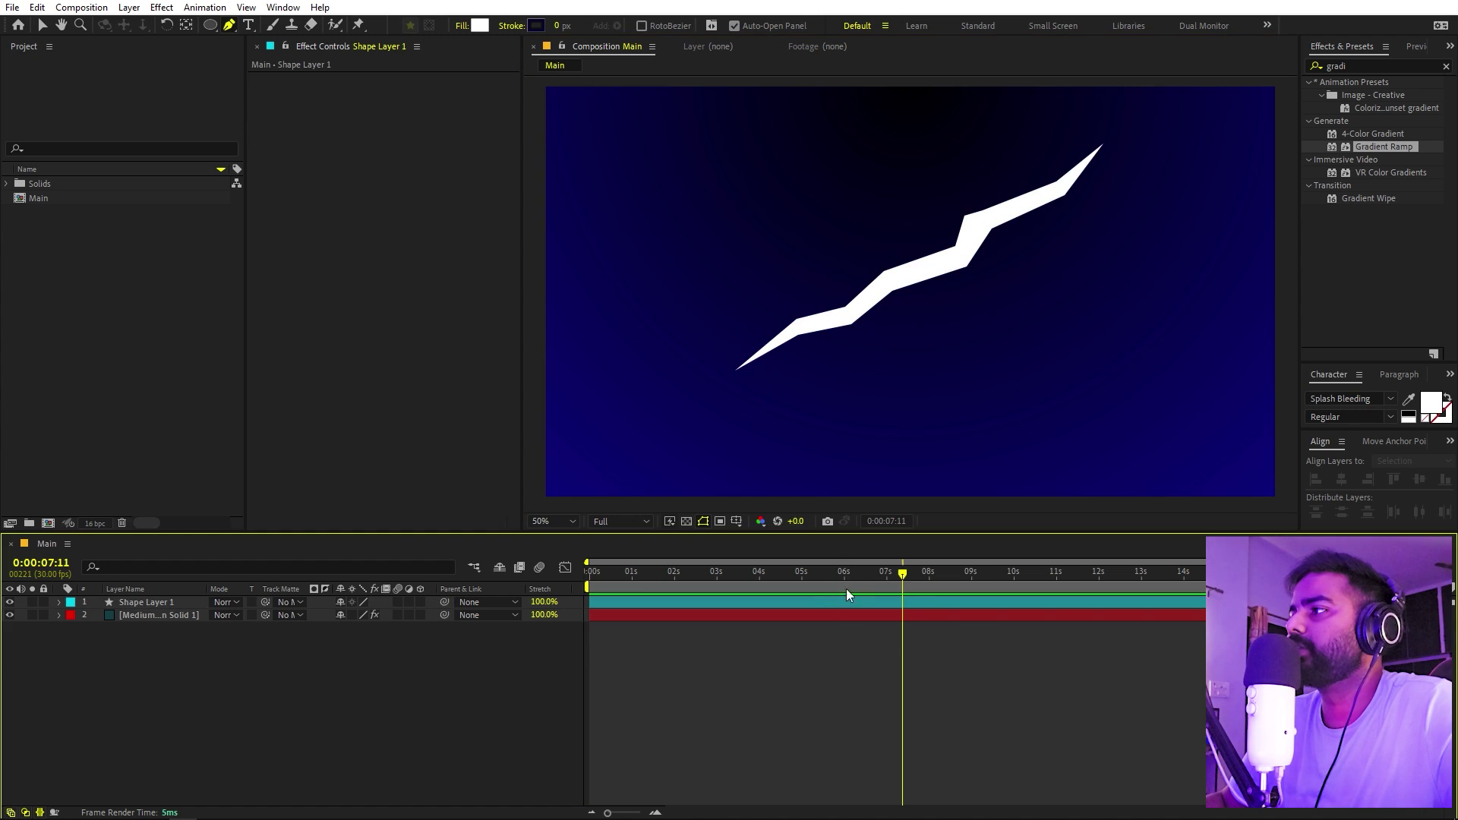
pyautogui.click(39, 25)
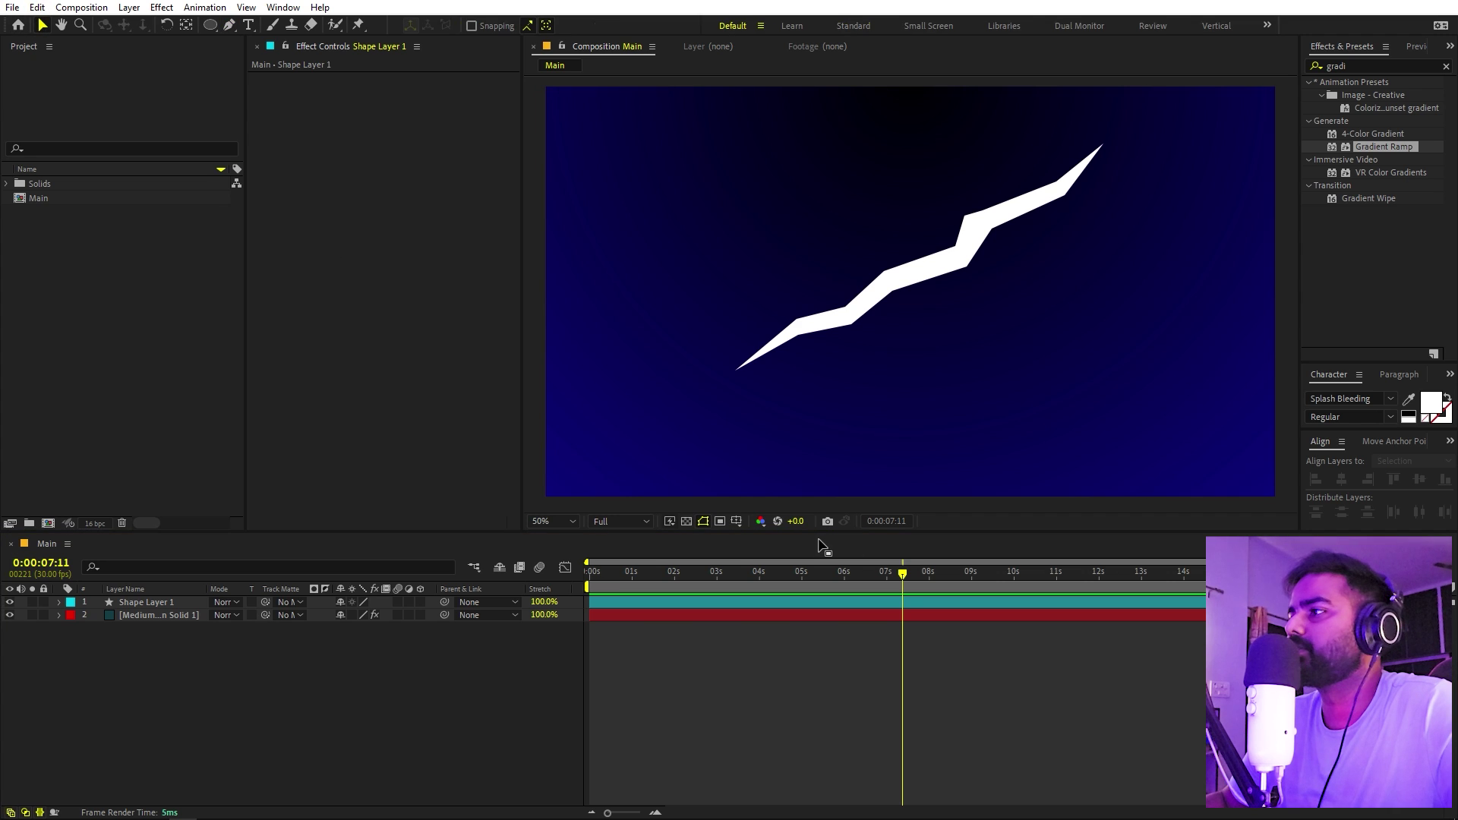
pyautogui.press('Home')
# Step: Refine the jagged shape's outline by repositioning its tips and several edge vertices with the Pen tool
pyautogui.click(230, 25)
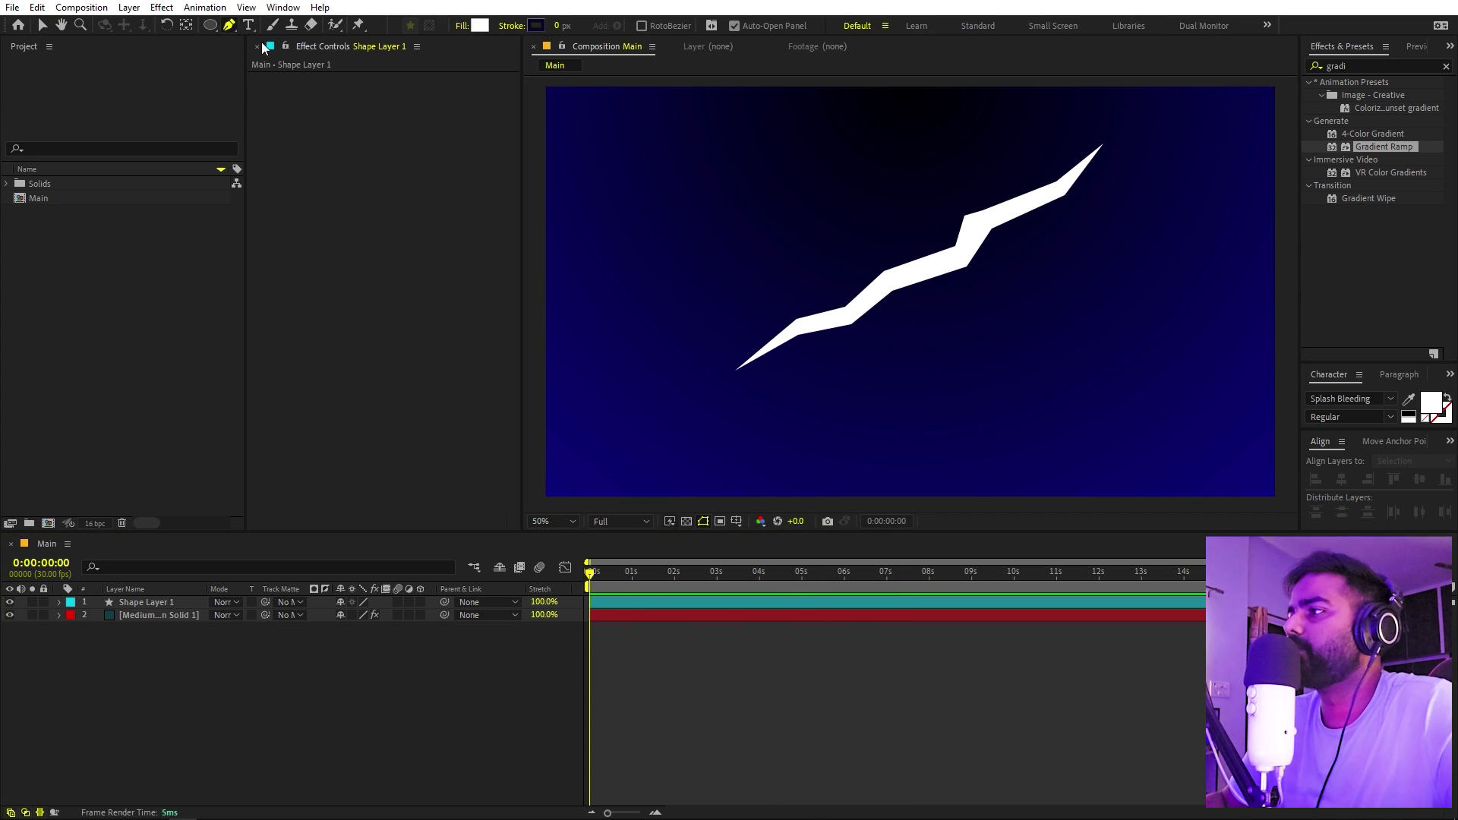
pyautogui.click(660, 604)
pyautogui.moveTo(747, 370); pyautogui.dragTo(744, 380)
pyautogui.moveTo(798, 335); pyautogui.dragTo(802, 322)
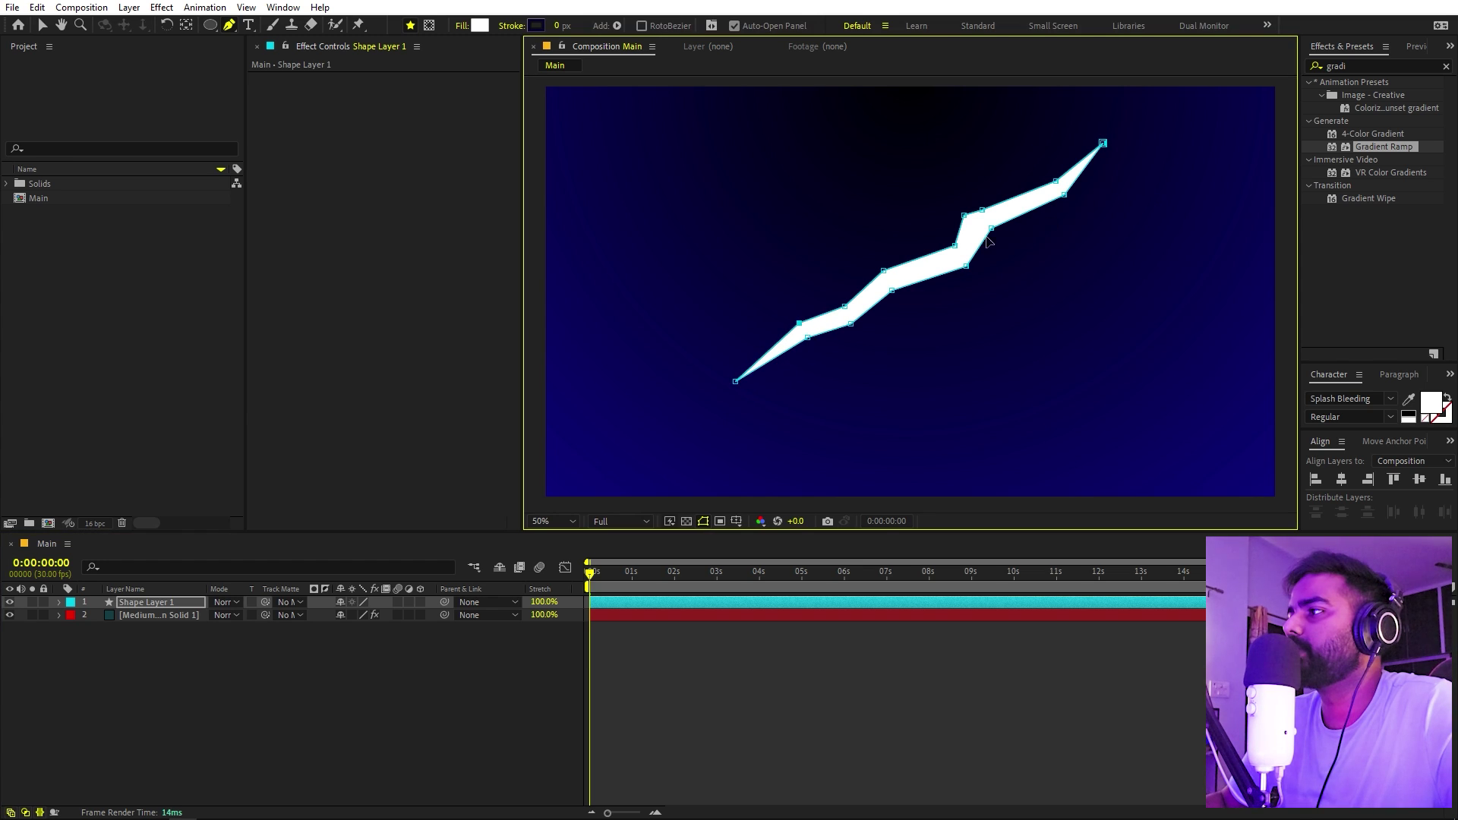
pyautogui.moveTo(960, 250); pyautogui.dragTo(956, 246)
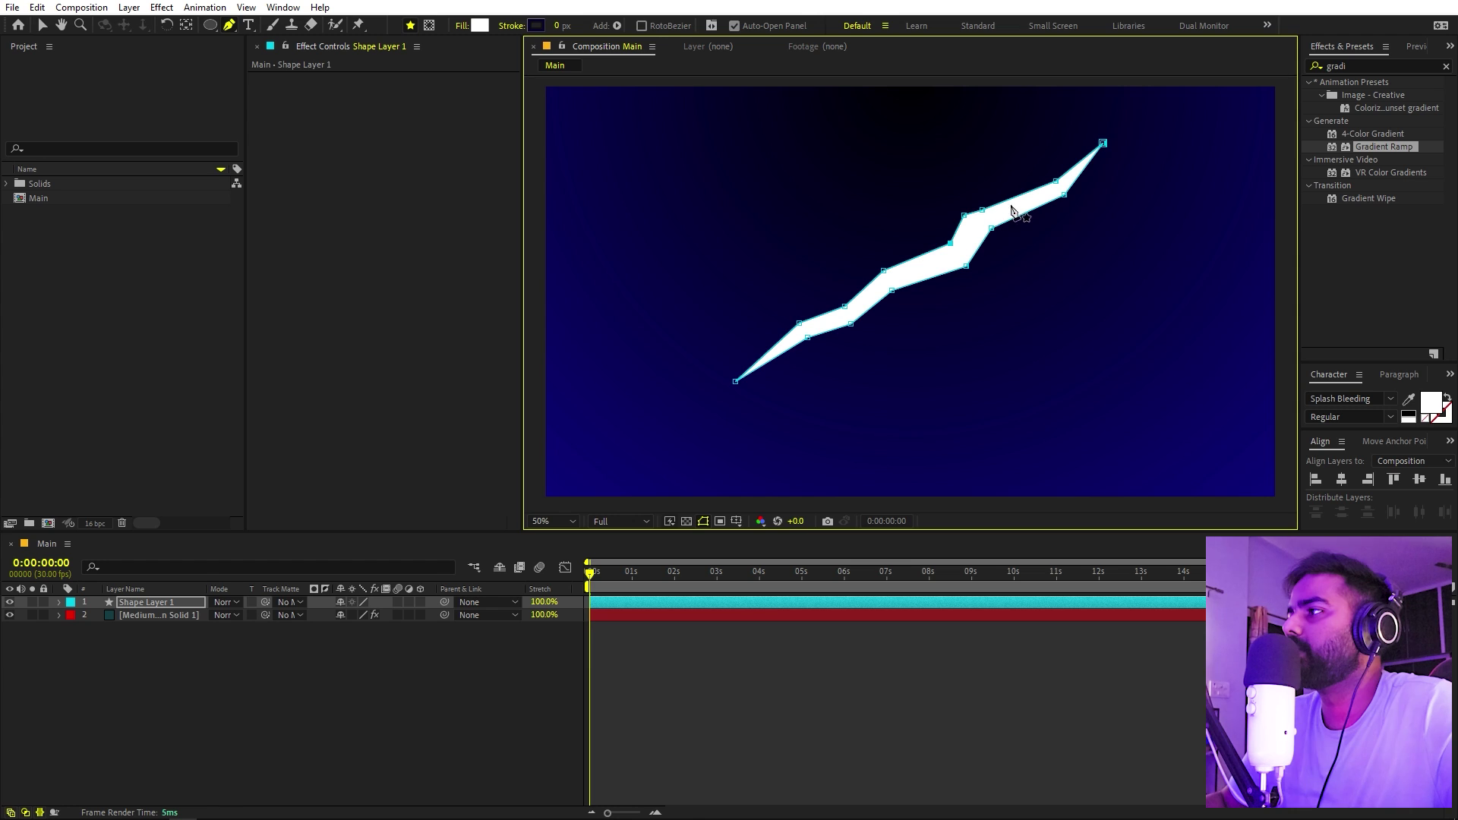
pyautogui.moveTo(1056, 182); pyautogui.dragTo(1055, 177)
pyautogui.moveTo(986, 208)
pyautogui.mouseDown()
pyautogui.moveTo(1013, 198)
pyautogui.moveTo(1007, 226)
pyautogui.moveTo(1023, 214)
pyautogui.moveTo(984, 231)
pyautogui.mouseUp()
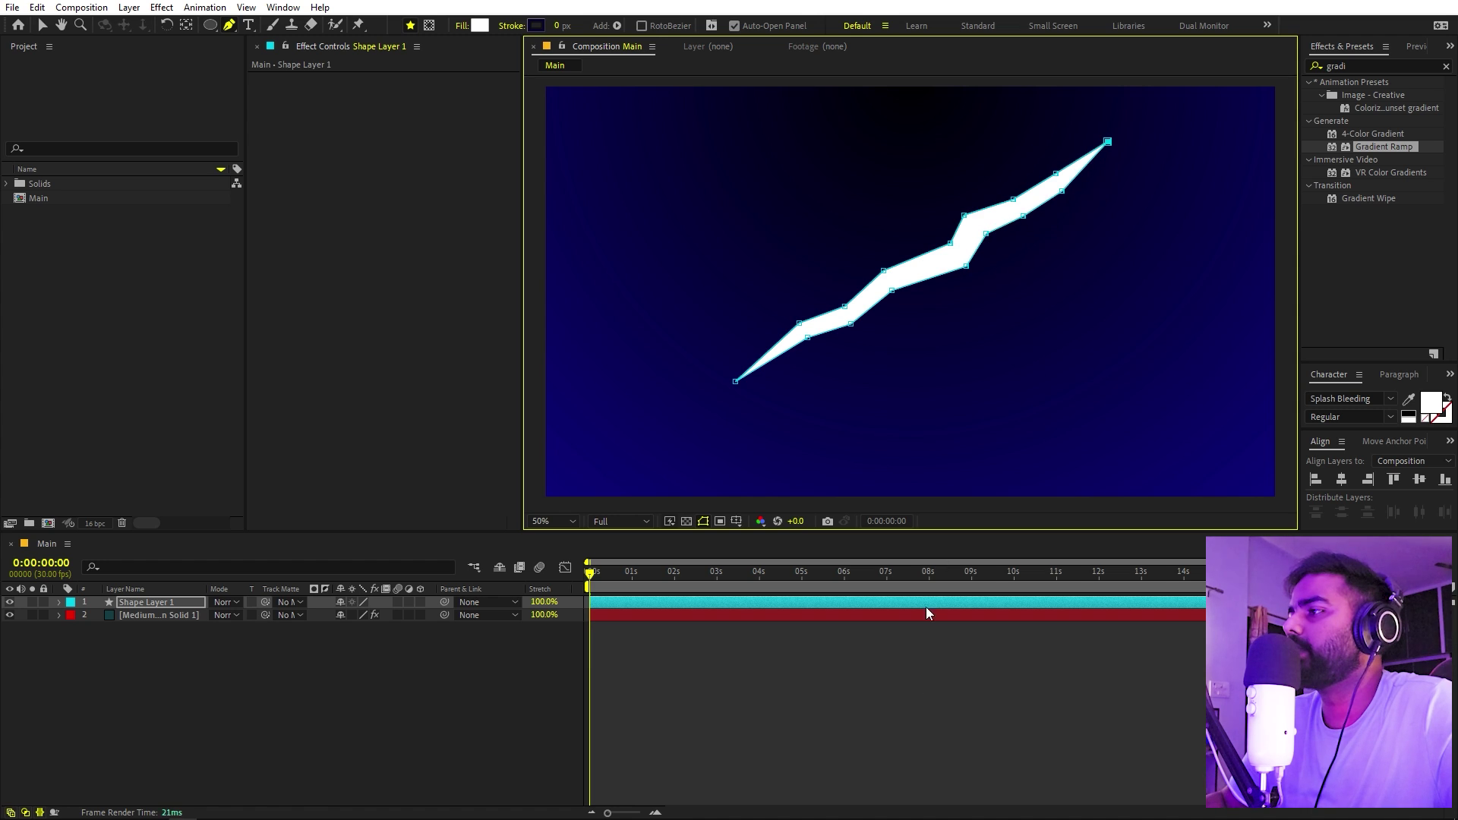
pyautogui.click(927, 719)
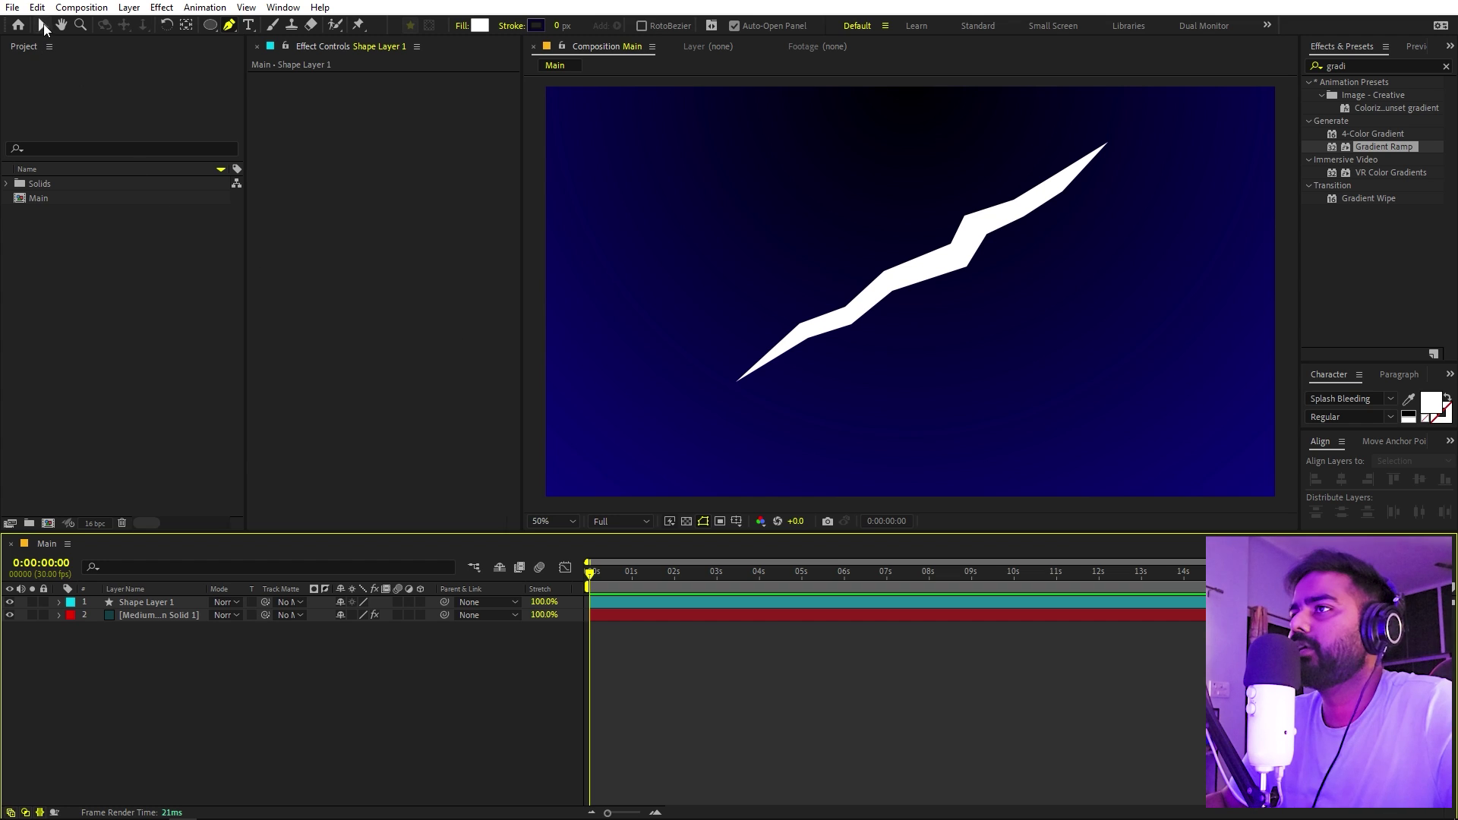
# Step: Center the jagged shape layer horizontally and vertically in the composition
pyautogui.click(44, 25)
pyautogui.click(919, 264)
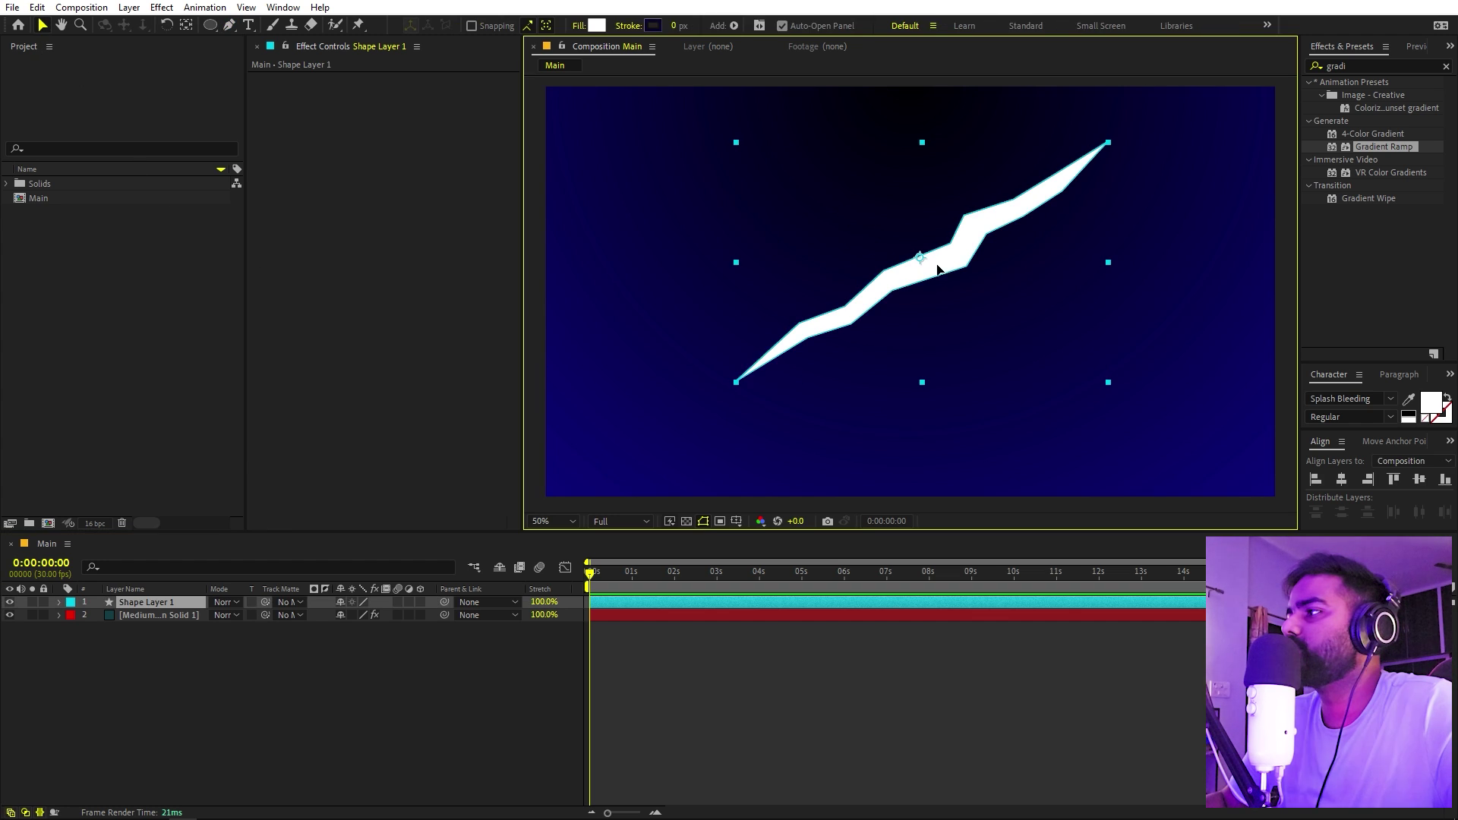
pyautogui.moveTo(938, 268); pyautogui.dragTo(934, 279)
pyautogui.click(1345, 479)
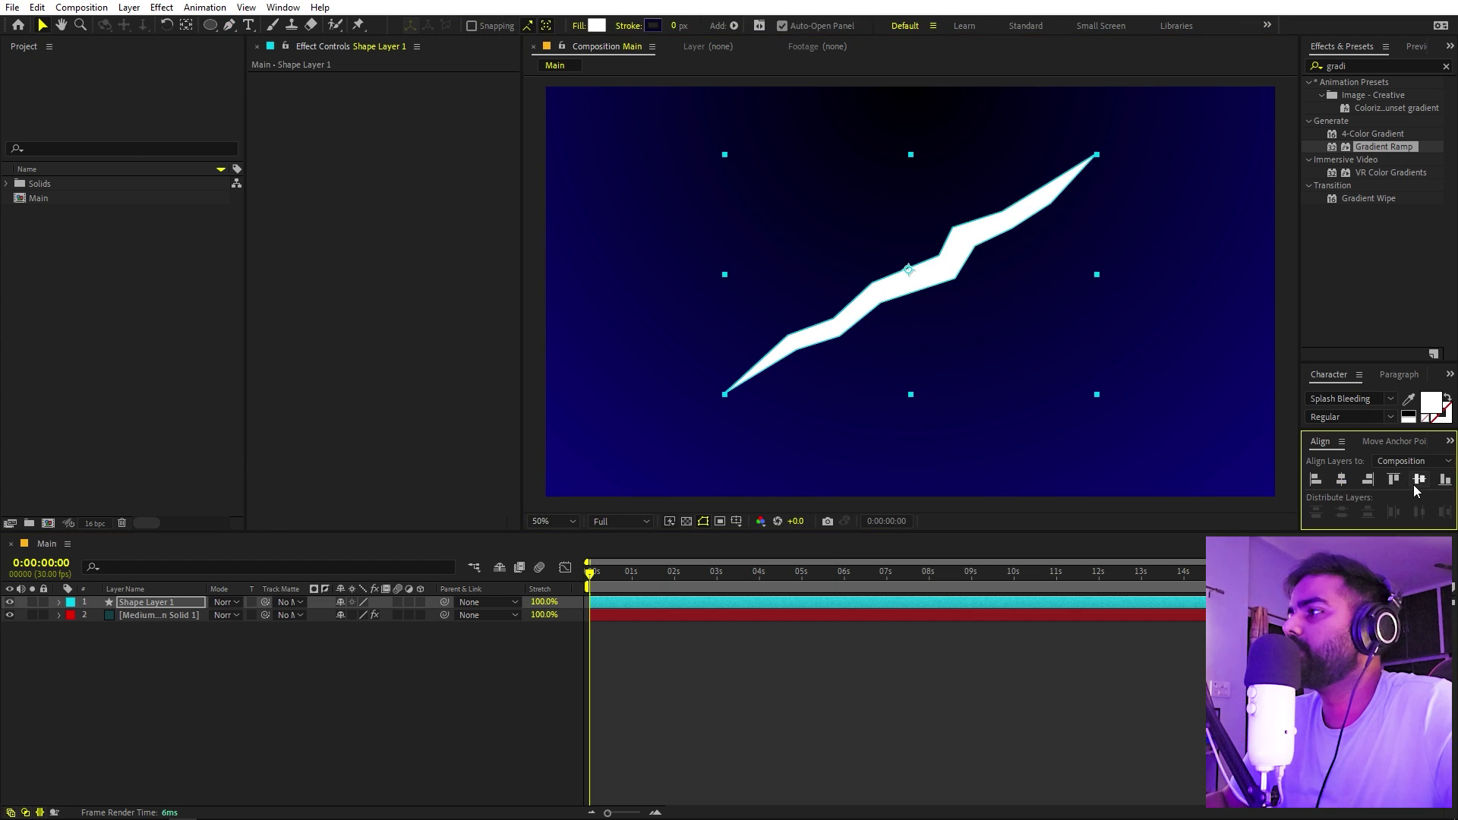
pyautogui.click(1420, 479)
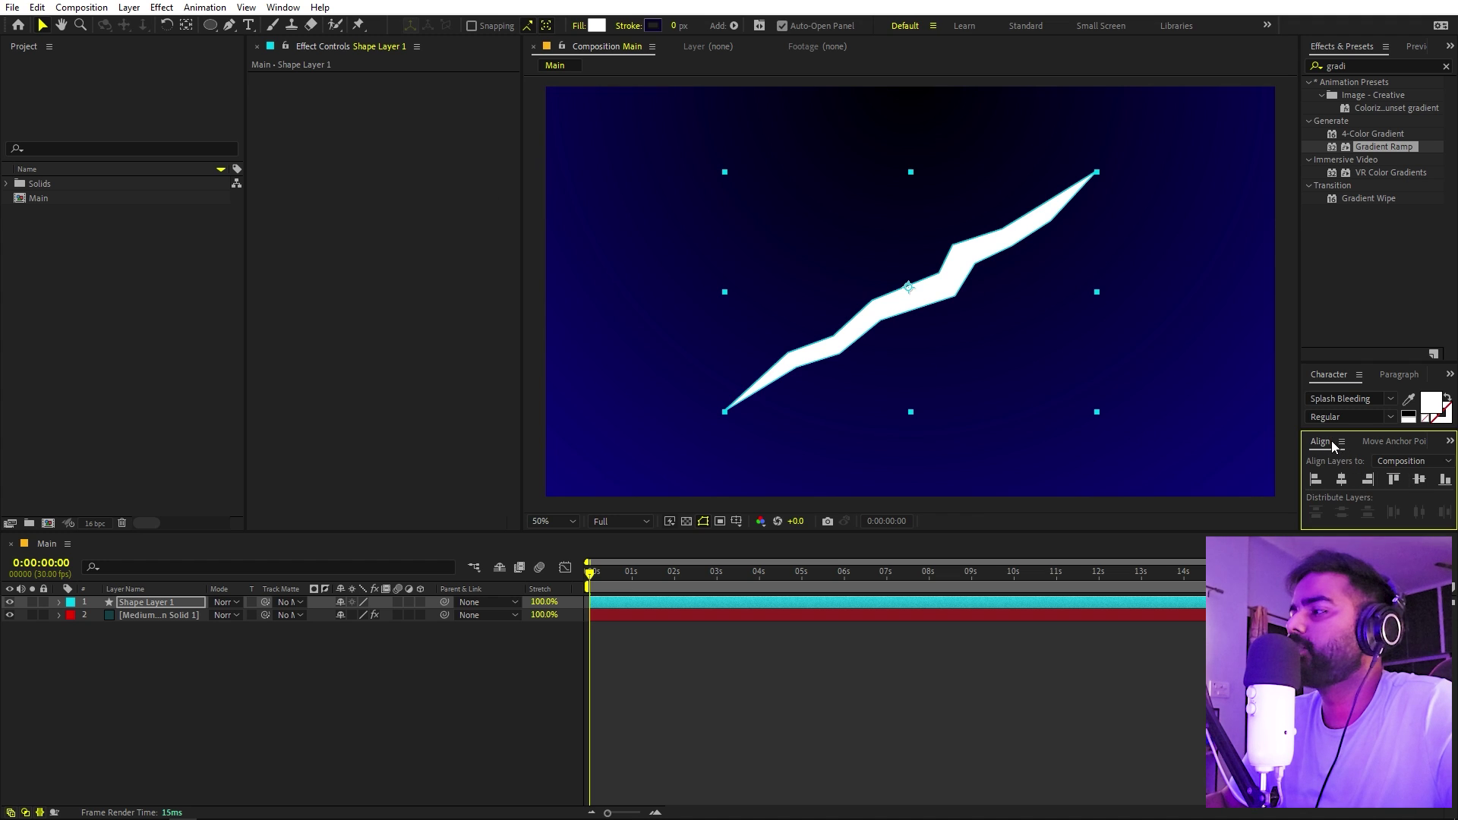
pyautogui.click(283, 7)
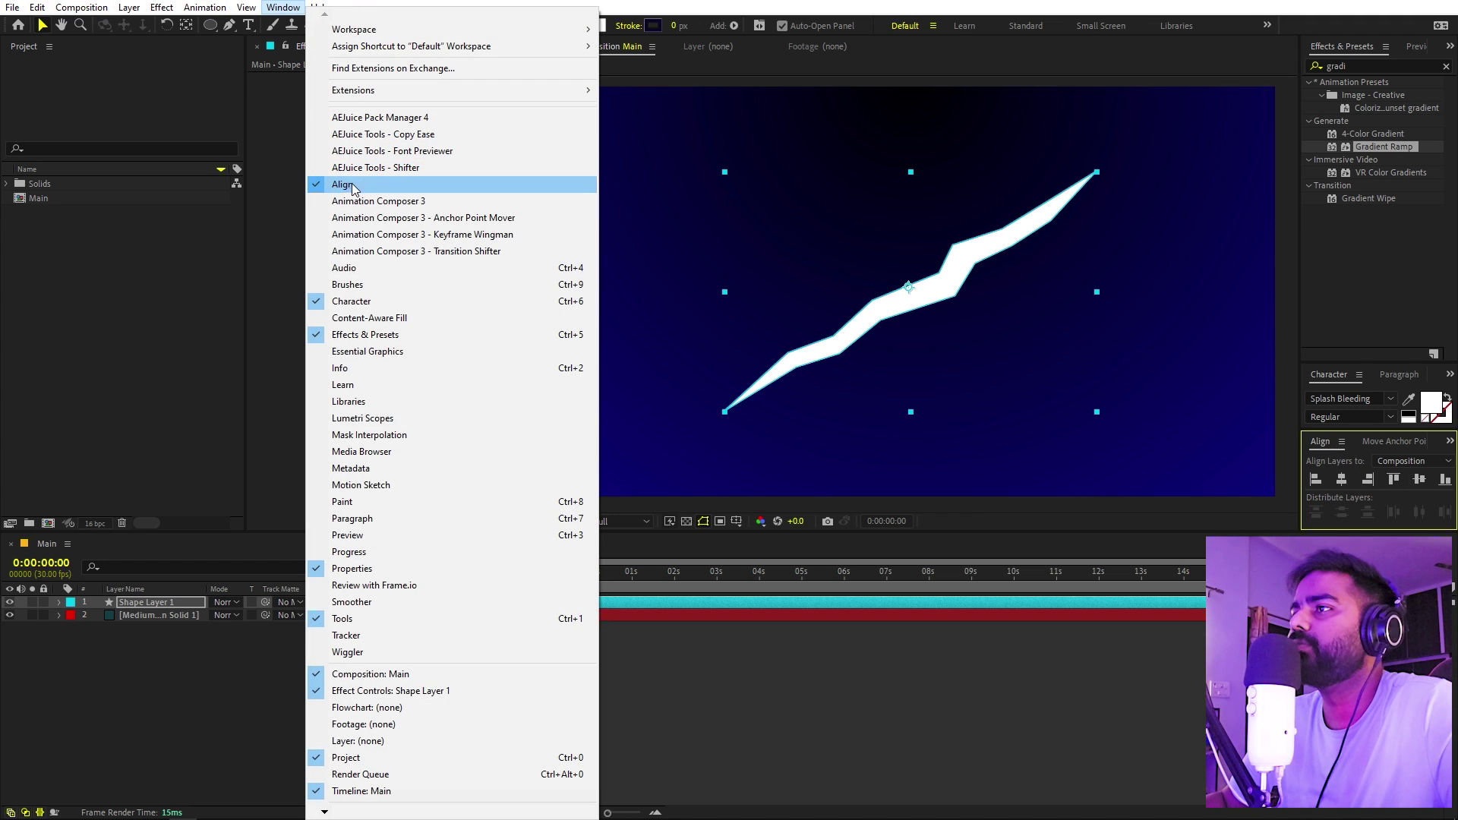
pyautogui.click(830, 727)
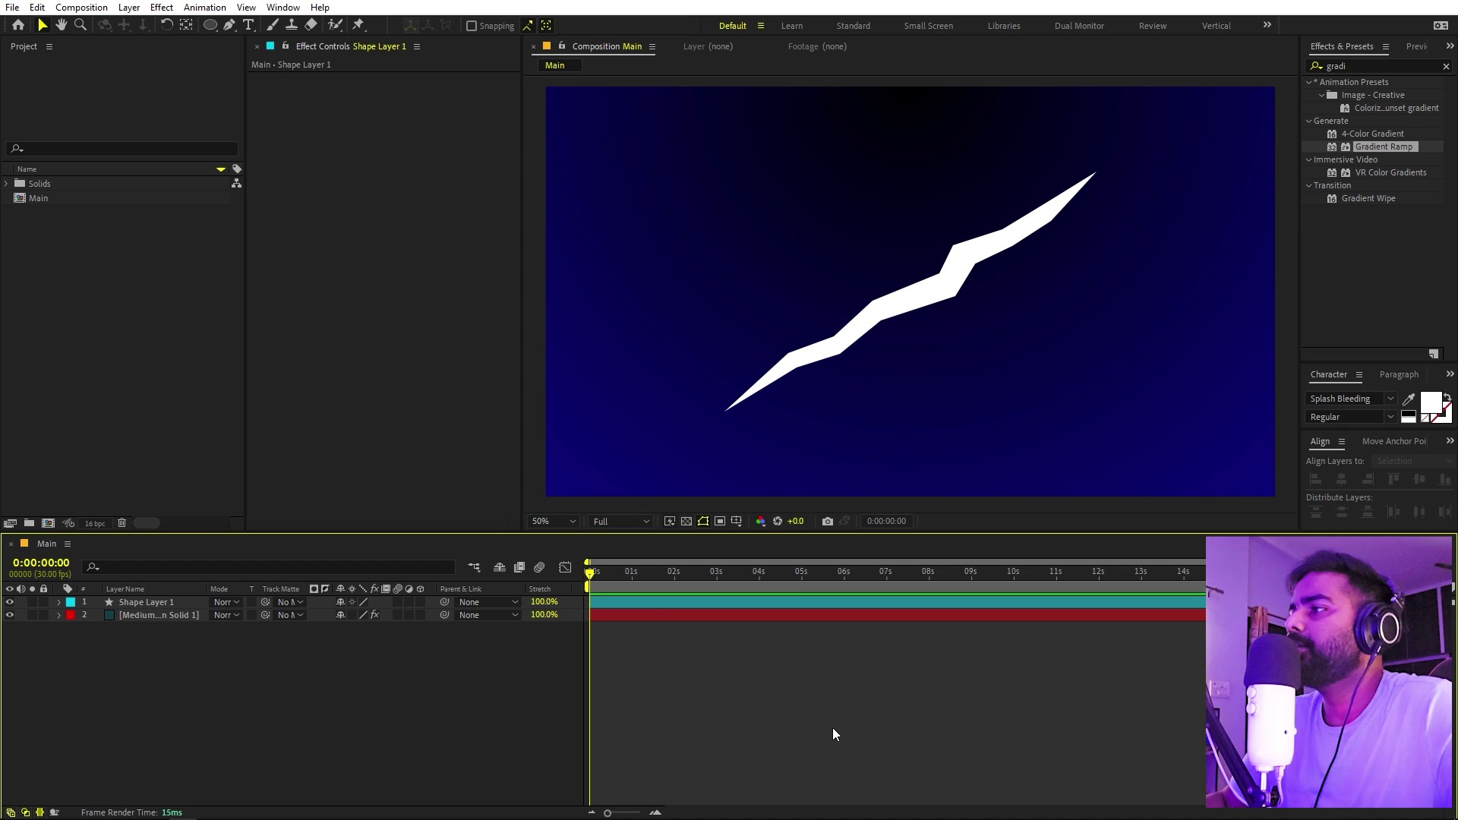
# Step: Duplicate the jagged shape layer twice
pyautogui.click(160, 602)
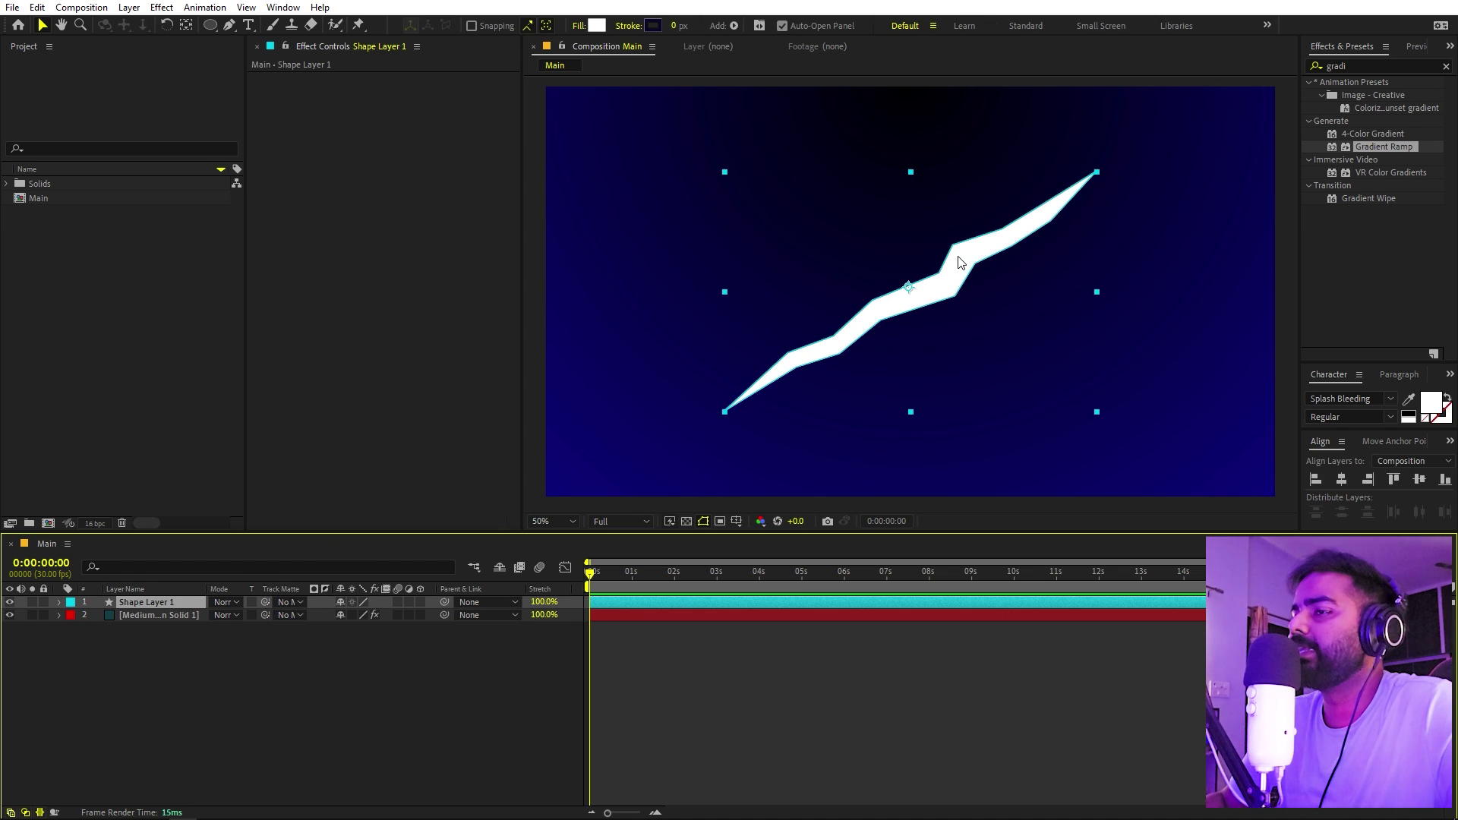
pyautogui.hotkey('ctrl', 'd')
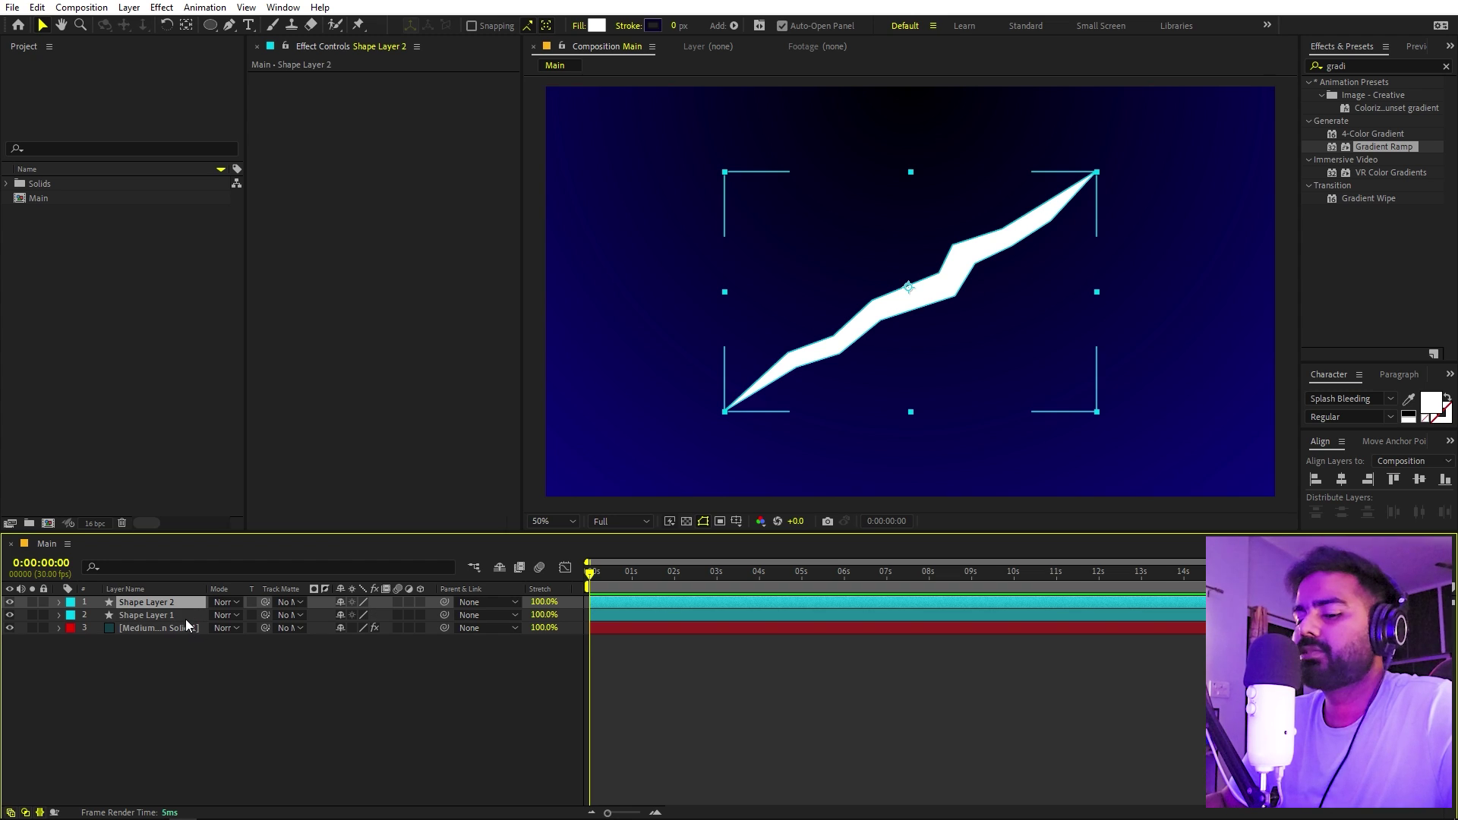
pyautogui.hotkey('ctrl', 'd')
# Step: Scale both duplicated jagged shape layers, Shape Layer 2 and Shape Layer 3, to 77% and deselect them
pyautogui.keyDown('shift'); pyautogui.click(171, 613); pyautogui.keyUp('shift')
pyautogui.press('s')
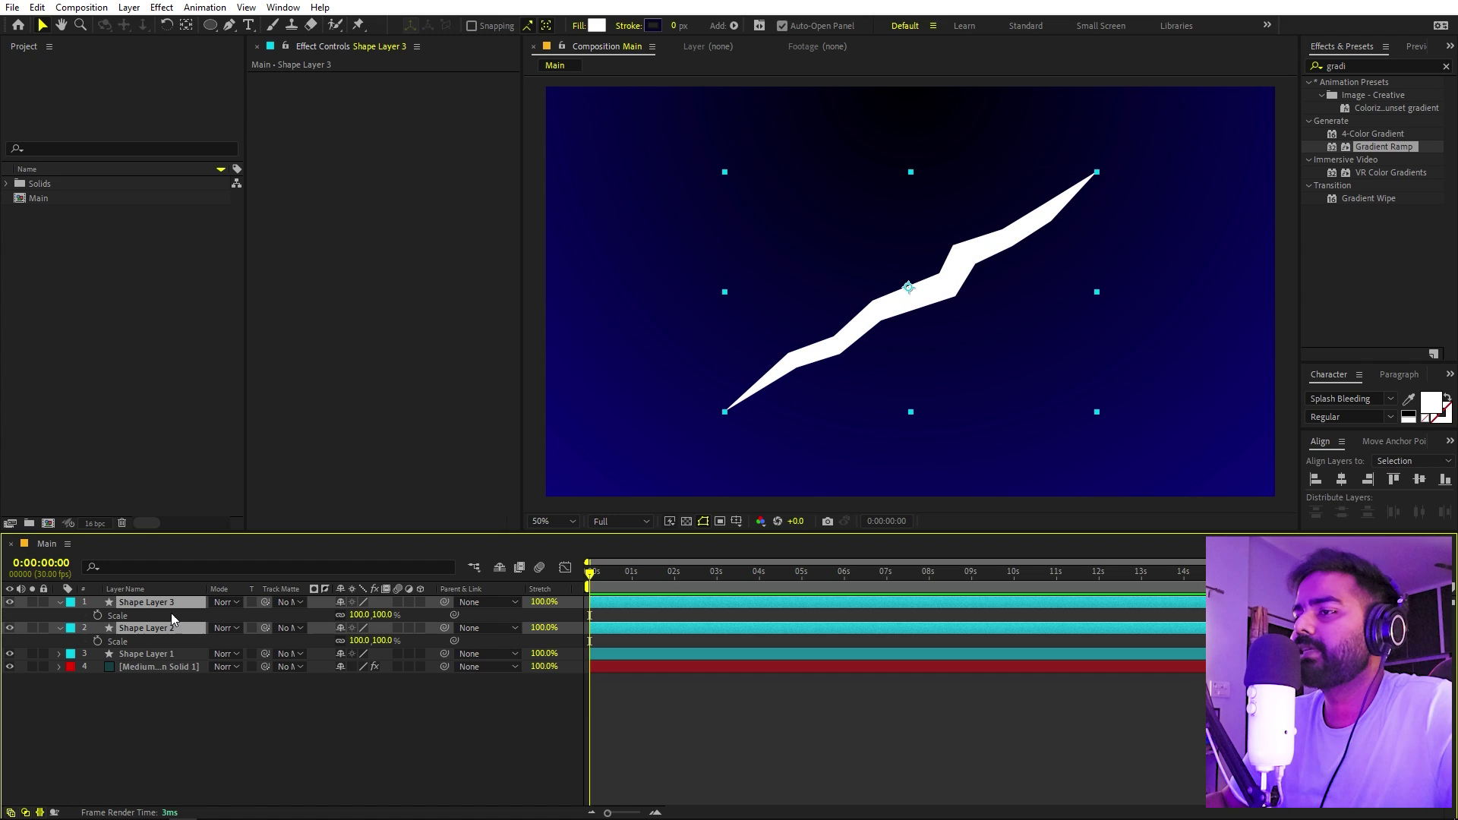
pyautogui.moveTo(360, 614); pyautogui.dragTo(167, 632)
pyautogui.press('F2')
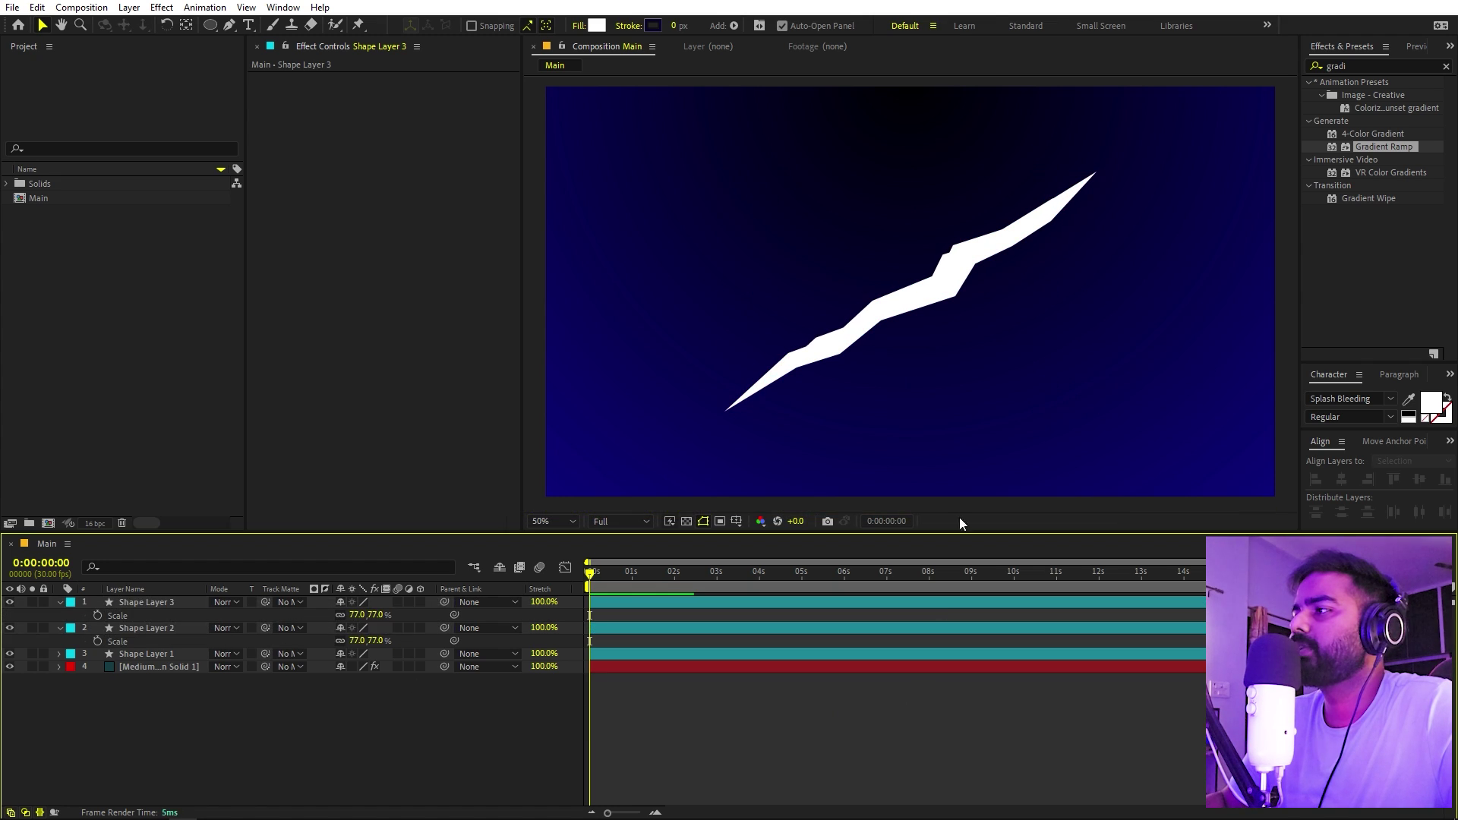
# Step: Place Shape Layer 3 to the lower right of the original slash and Shape Layer 2 to its upper left
pyautogui.click(168, 603)
pyautogui.moveTo(941, 303); pyautogui.dragTo(999, 359)
pyautogui.click(198, 631)
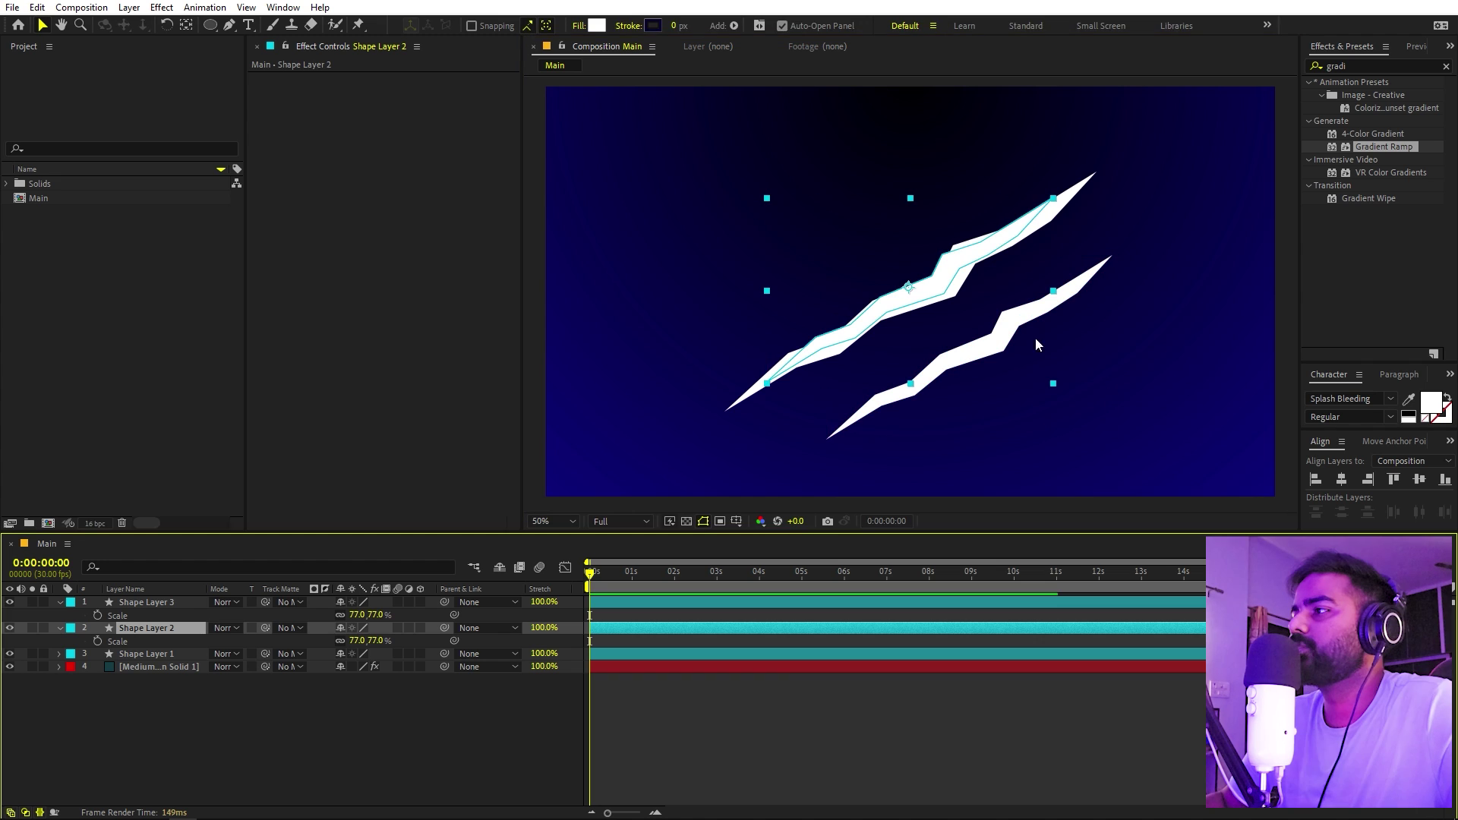
pyautogui.moveTo(895, 305); pyautogui.dragTo(846, 242)
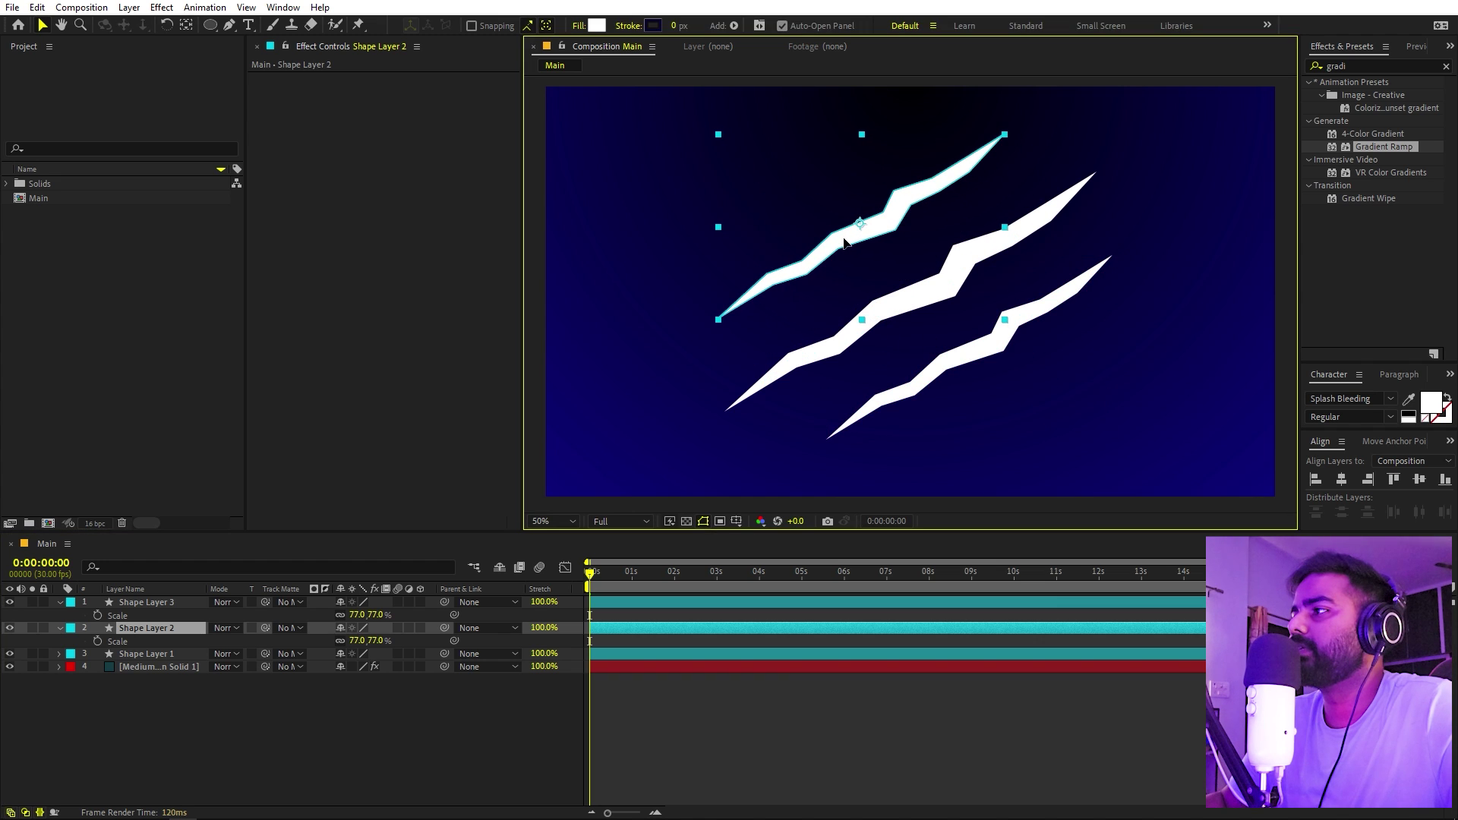
pyautogui.click(767, 695)
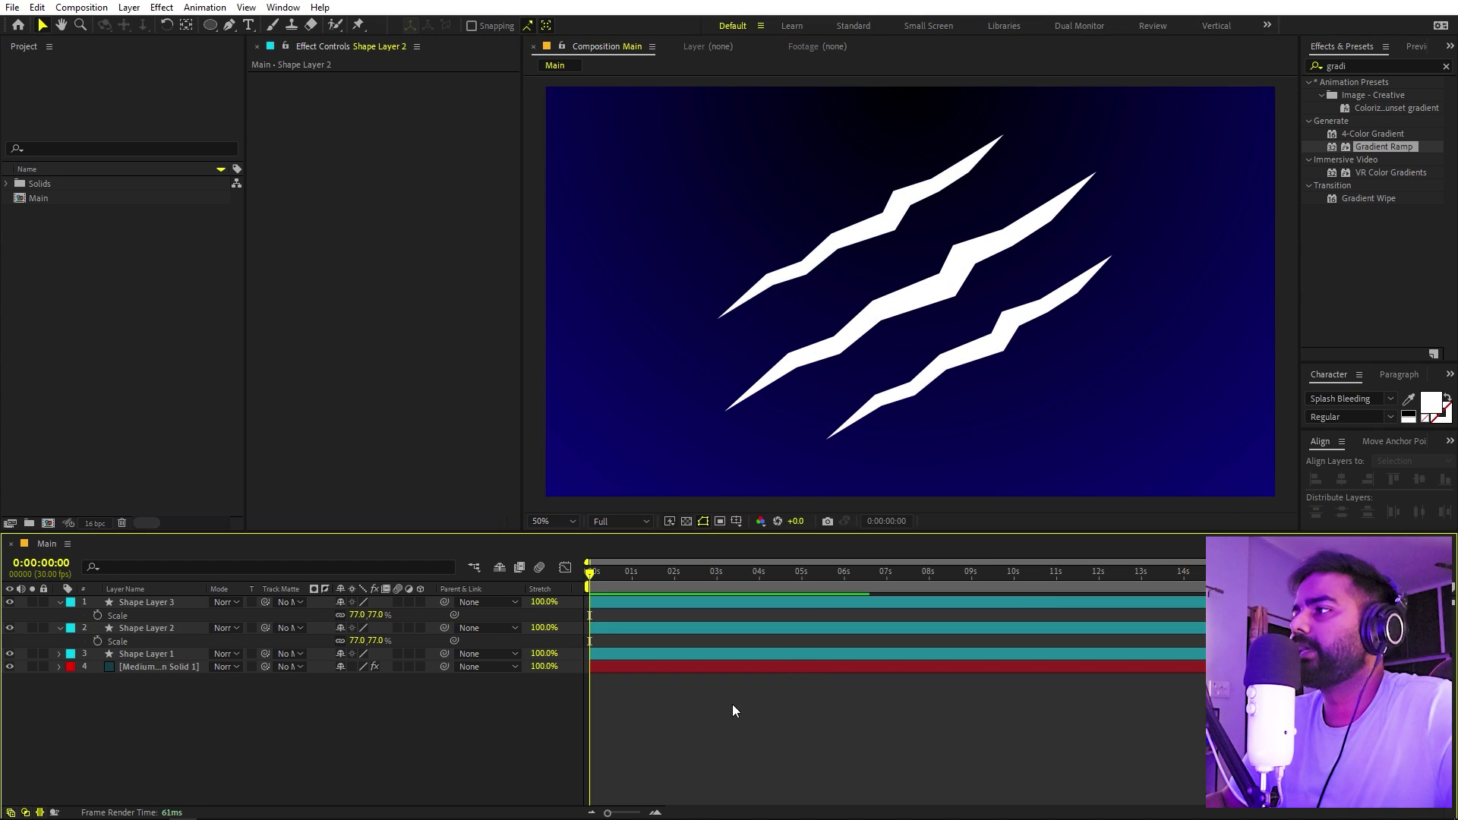
# Step: Reshape the lower and middle bends of Shape Layer 3's outline by repositioning its vertices with the Pen tool
pyautogui.click(228, 25)
pyautogui.scroll(1, 1048, 189)
pyautogui.press('h')
pyautogui.moveTo(921, 193); pyautogui.dragTo(943, 234)
pyautogui.click(138, 601)
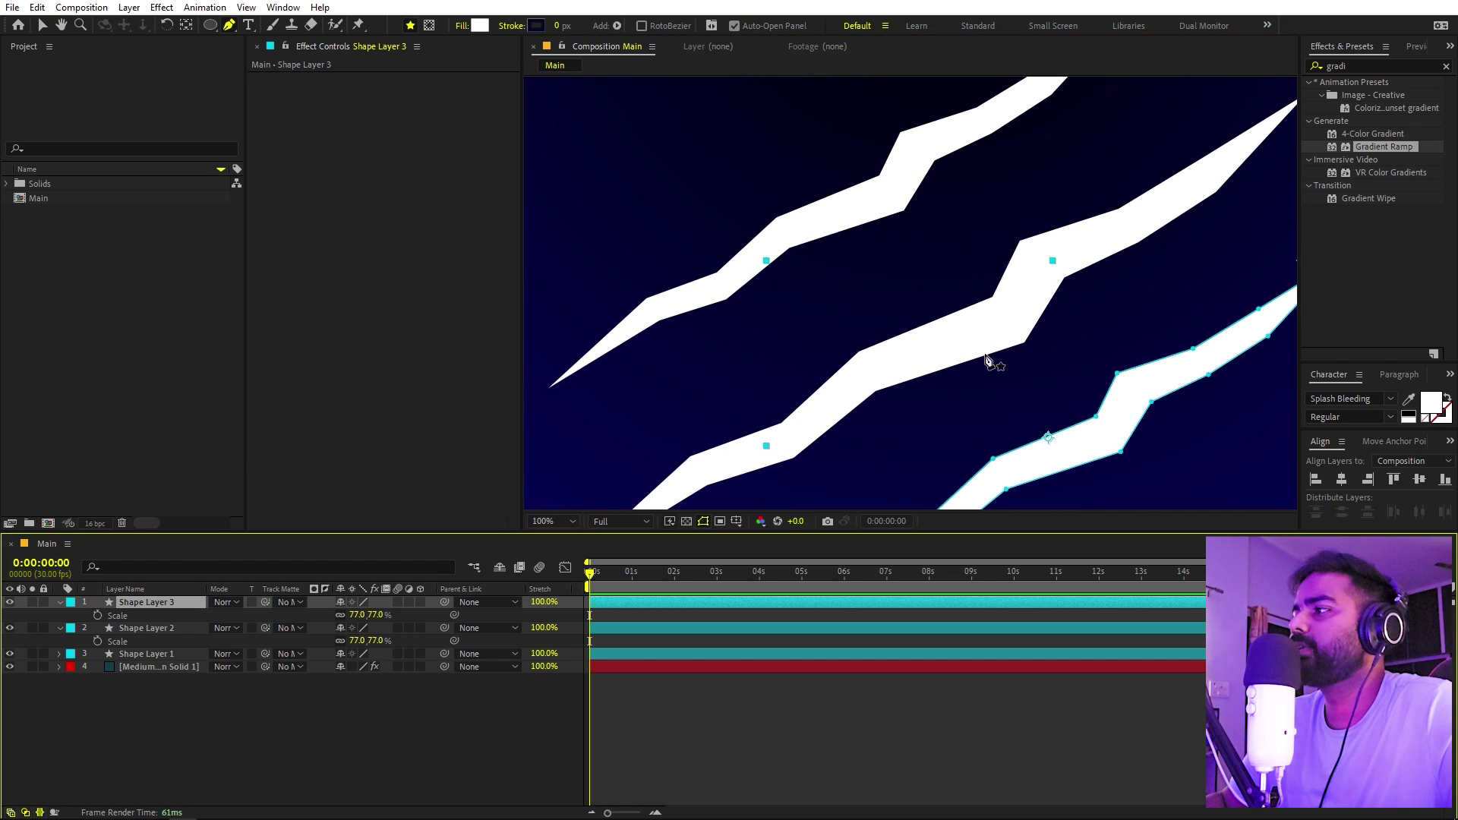
pyautogui.moveTo(957, 369); pyautogui.dragTo(1055, 447)
pyautogui.scroll(-1, 757, 405)
pyautogui.moveTo(762, 395); pyautogui.dragTo(810, 356)
pyautogui.scroll(1, 774, 368)
pyautogui.press('g')
pyautogui.moveTo(699, 427); pyautogui.dragTo(694, 422)
pyautogui.moveTo(868, 310); pyautogui.dragTo(871, 325)
# Step: Reposition the edge vertices toward the upper tip of Shape Layer 3 to vary its outline, then deselect it
pyautogui.moveTo(942, 288)
pyautogui.mouseDown()
pyautogui.moveTo(950, 298)
pyautogui.moveTo(938, 276)
pyautogui.mouseUp()
pyautogui.moveTo(995, 250); pyautogui.dragTo(984, 288)
pyautogui.moveTo(936, 246); pyautogui.dragTo(991, 294)
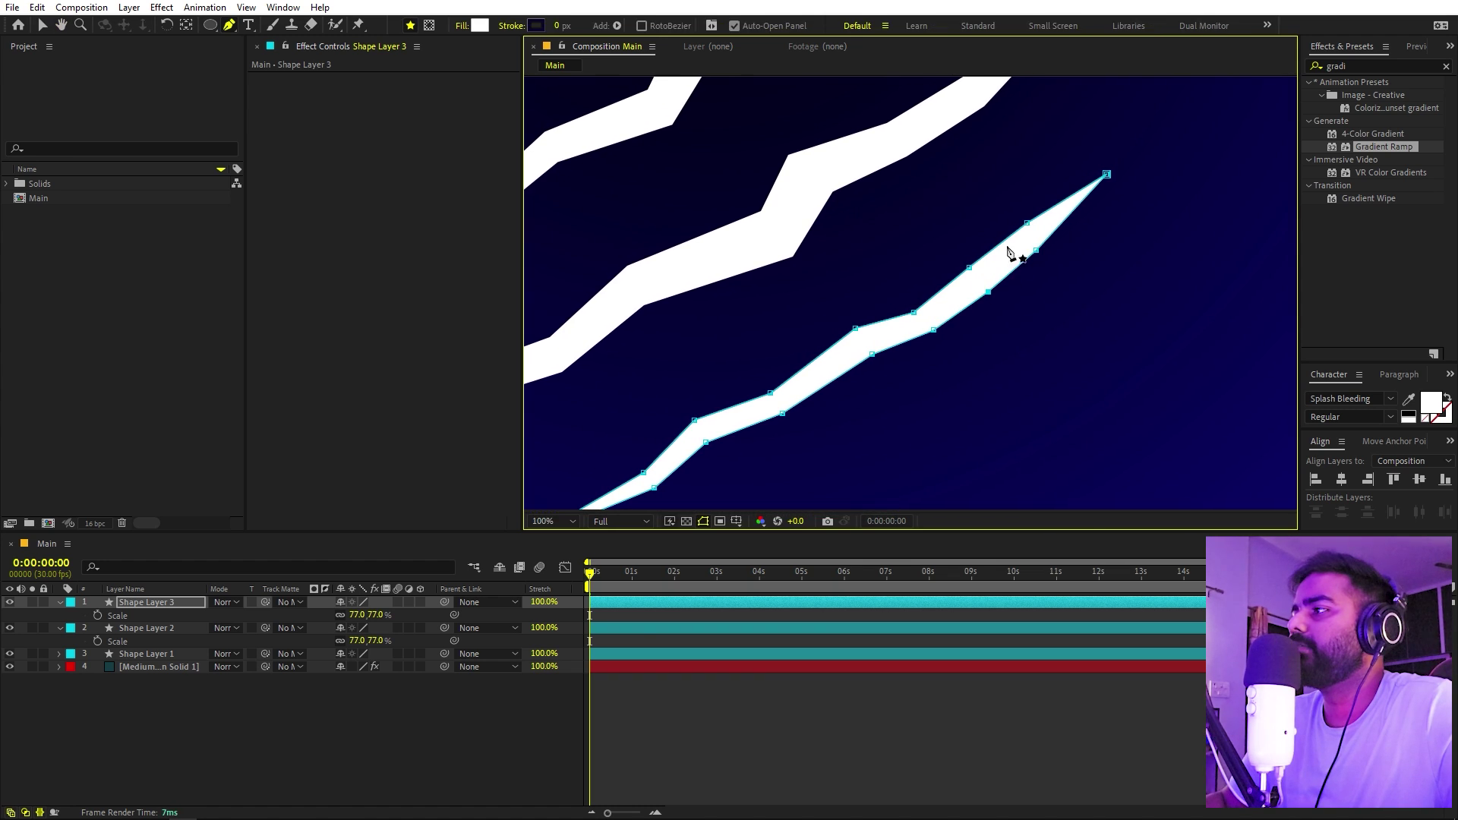
pyautogui.moveTo(1026, 227); pyautogui.dragTo(1030, 234)
pyautogui.moveTo(972, 272); pyautogui.dragTo(1044, 254)
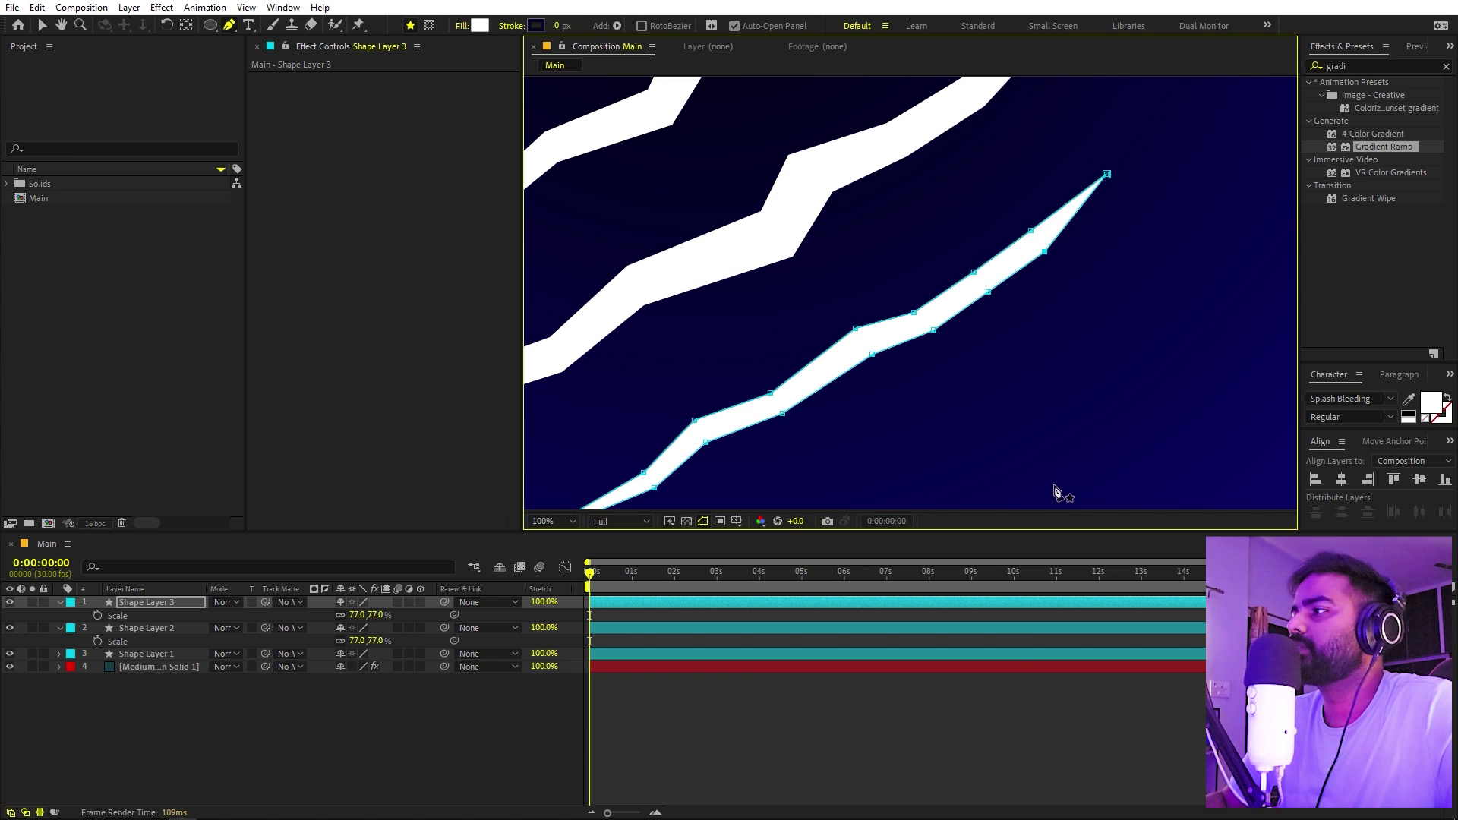
pyautogui.click(1006, 699)
# Step: Reshape Shape Layer 2's outline with the Pen tool so its bends differ from the original slash, and fit the composition in view
pyautogui.scroll(-3, 1074, 303)
pyautogui.press('h')
pyautogui.moveTo(973, 283); pyautogui.dragTo(997, 303)
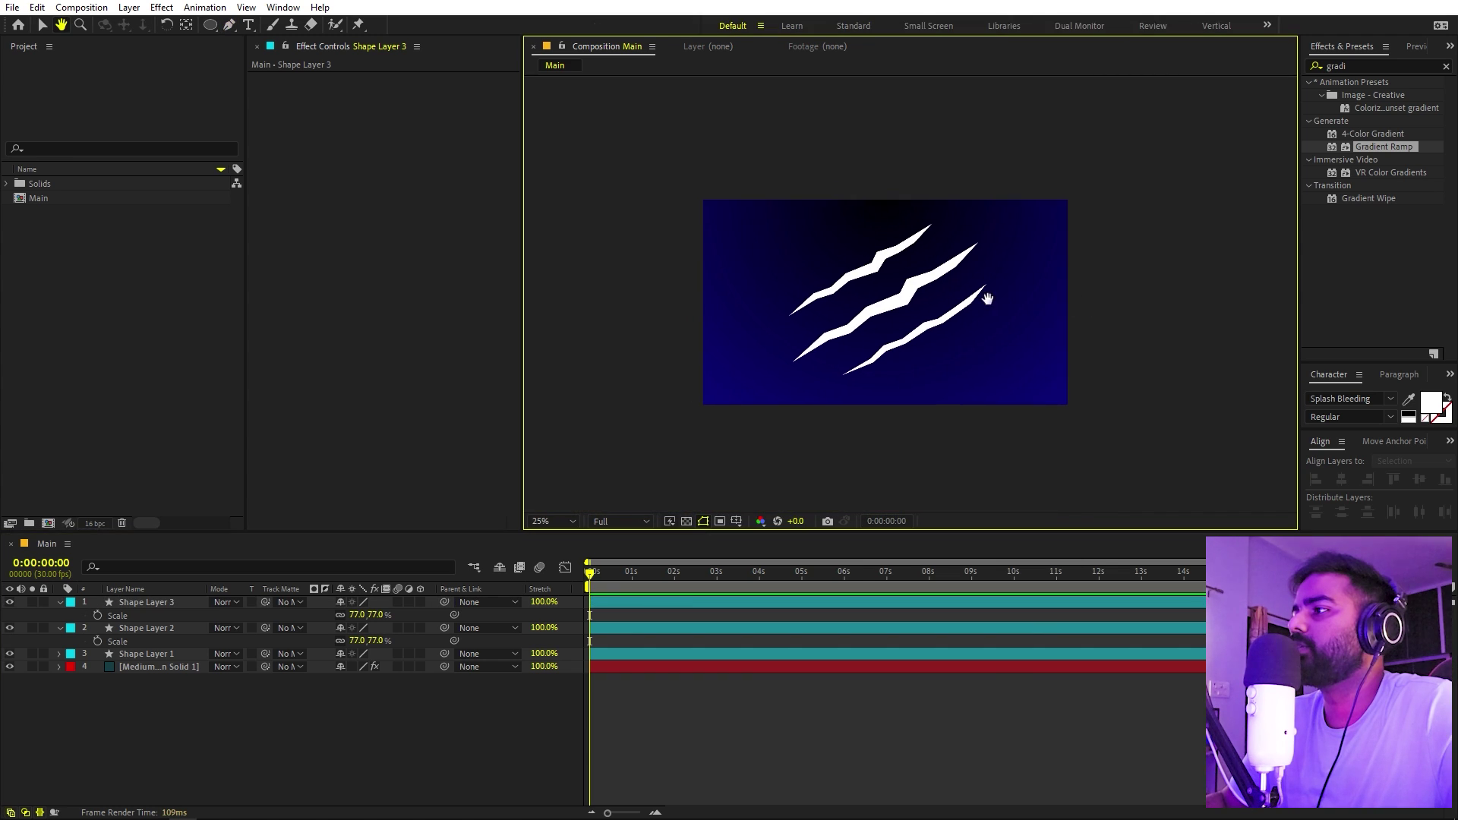
pyautogui.scroll(2, 942, 280)
pyautogui.moveTo(904, 246); pyautogui.dragTo(941, 272)
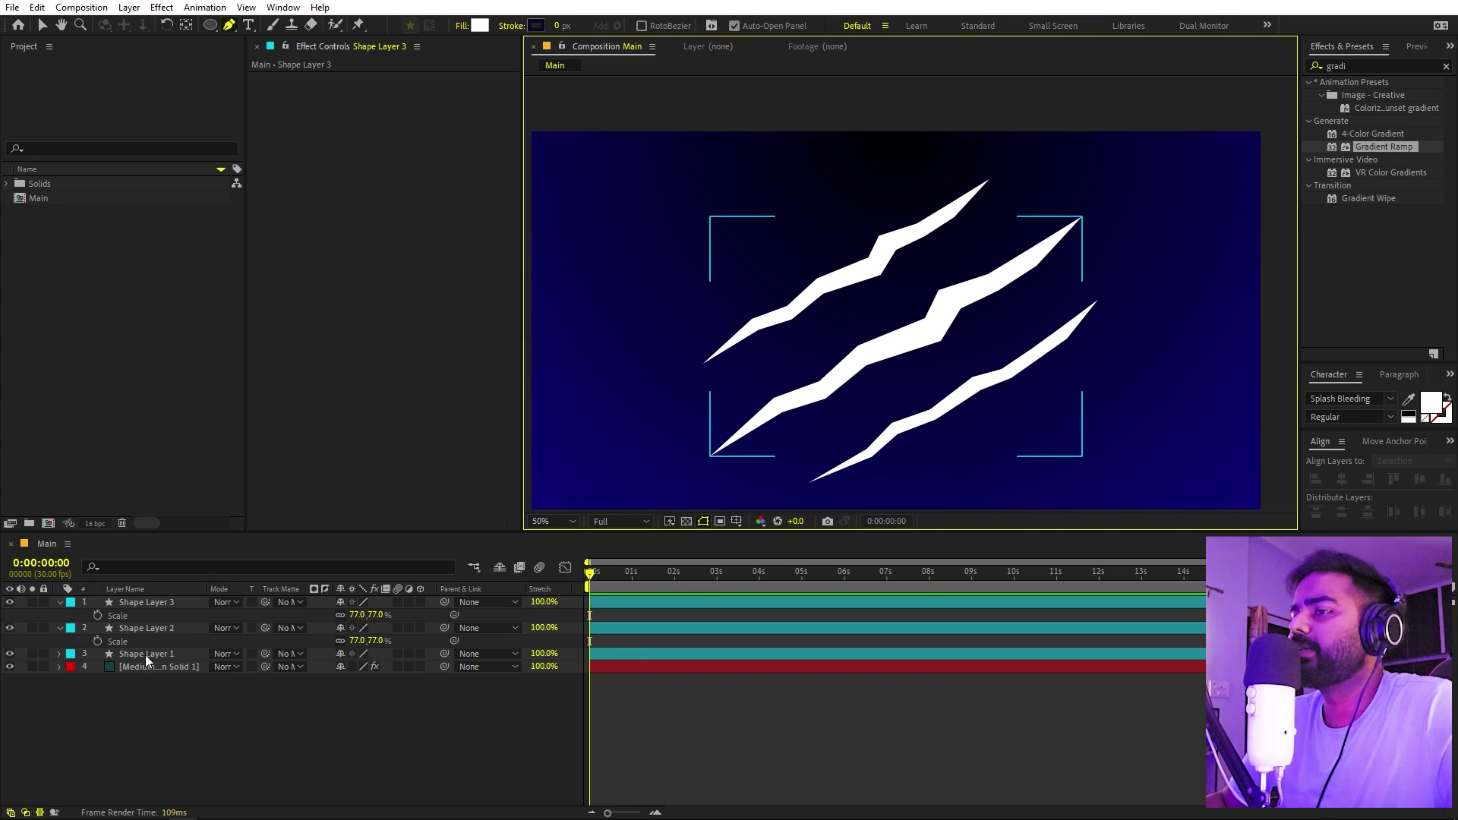
pyautogui.click(144, 654)
pyautogui.press('g')
pyautogui.scroll(2, 926, 251)
pyautogui.click(186, 629)
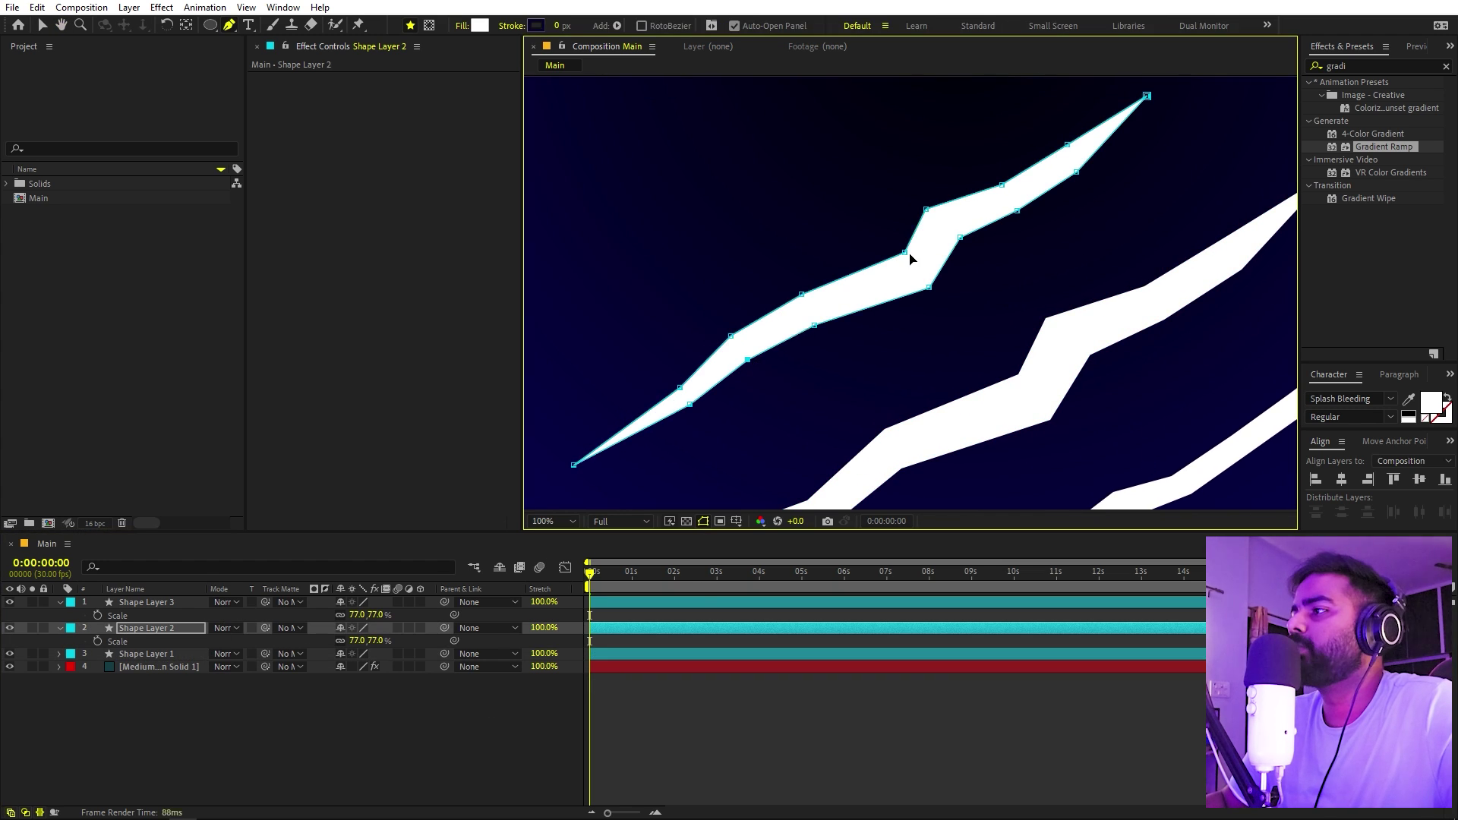
pyautogui.click(1013, 694)
pyautogui.scroll(-4, 963, 287)
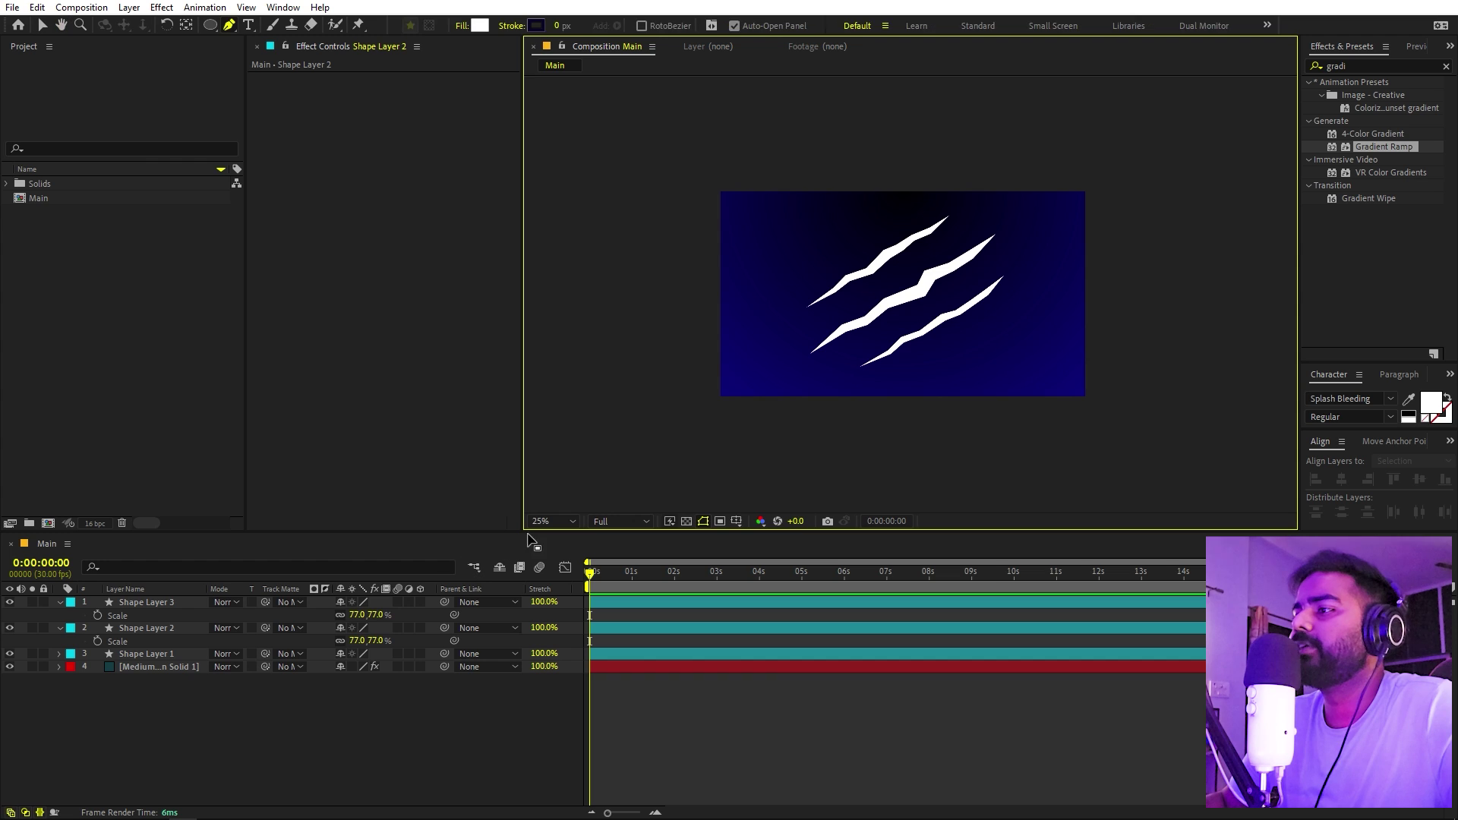
pyautogui.click(562, 518)
pyautogui.click(580, 546)
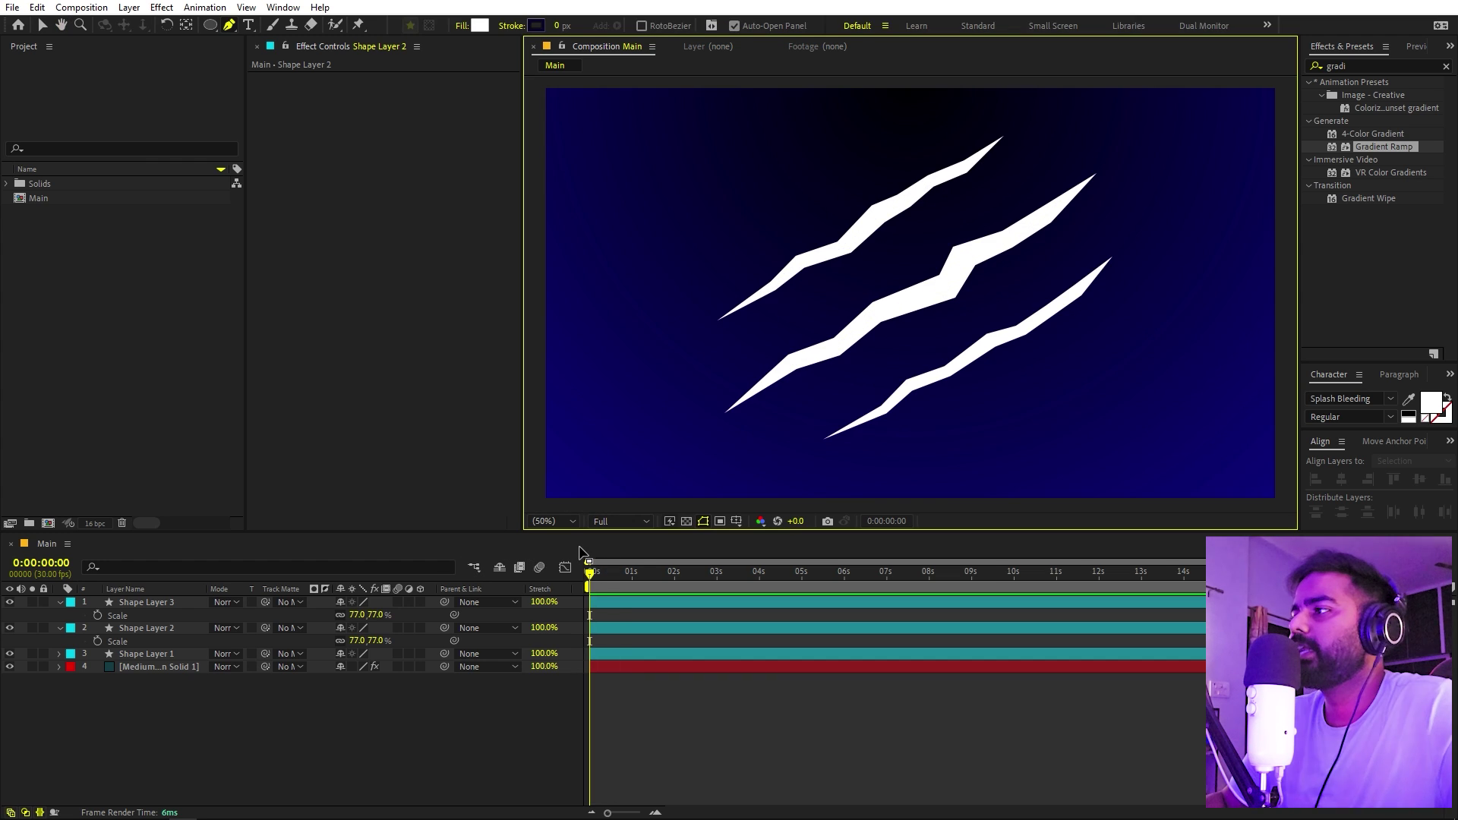
# Step: Reorder the slash layers with Shape Layer 2 first, Shape Layer 1 second and Shape Layer 3 third
pyautogui.click(145, 628)
pyautogui.press('Return')
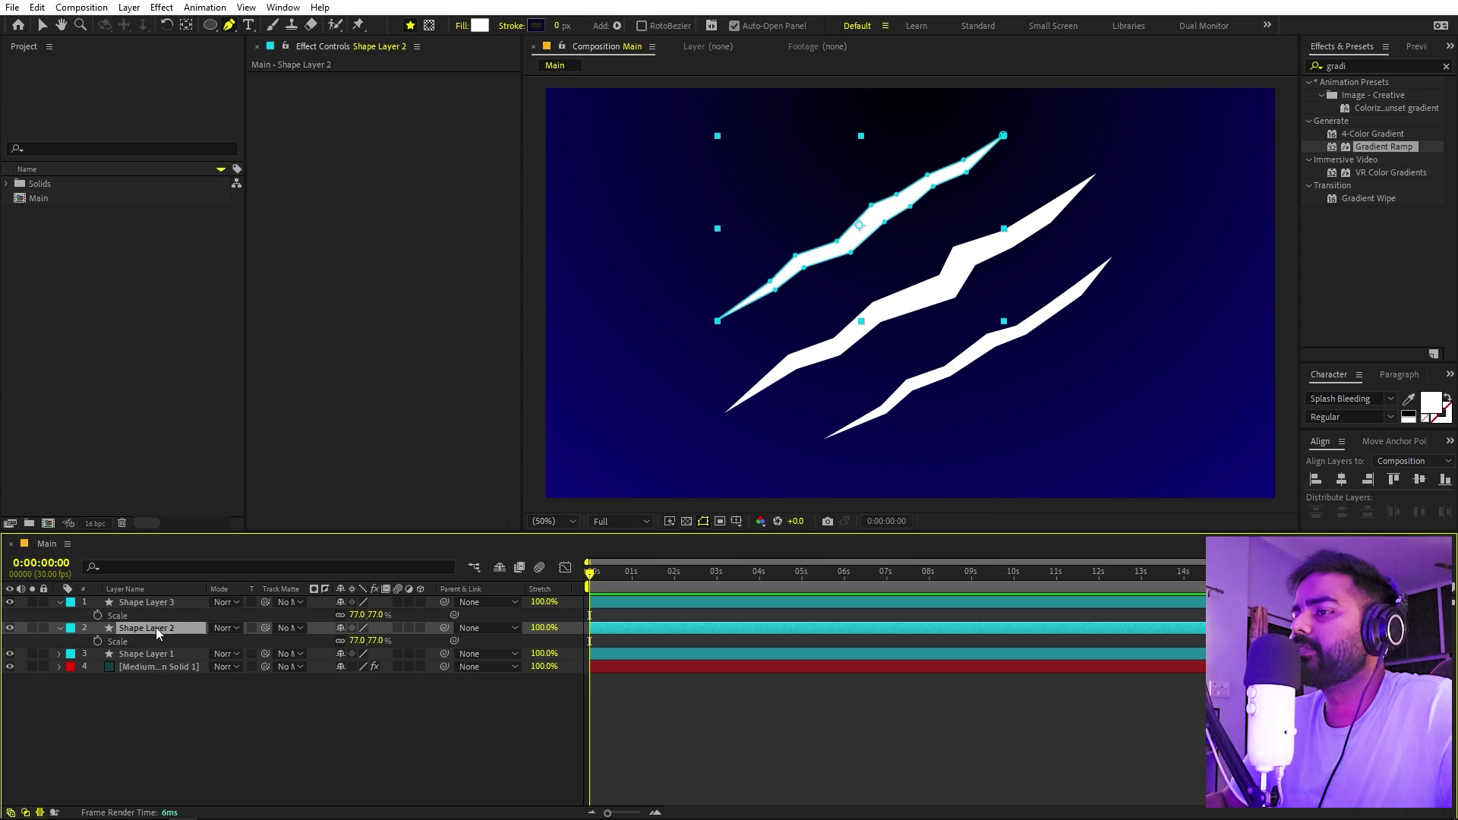
pyautogui.moveTo(156, 631); pyautogui.dragTo(153, 603)
pyautogui.moveTo(149, 658); pyautogui.dragTo(153, 621)
pyautogui.click(220, 711)
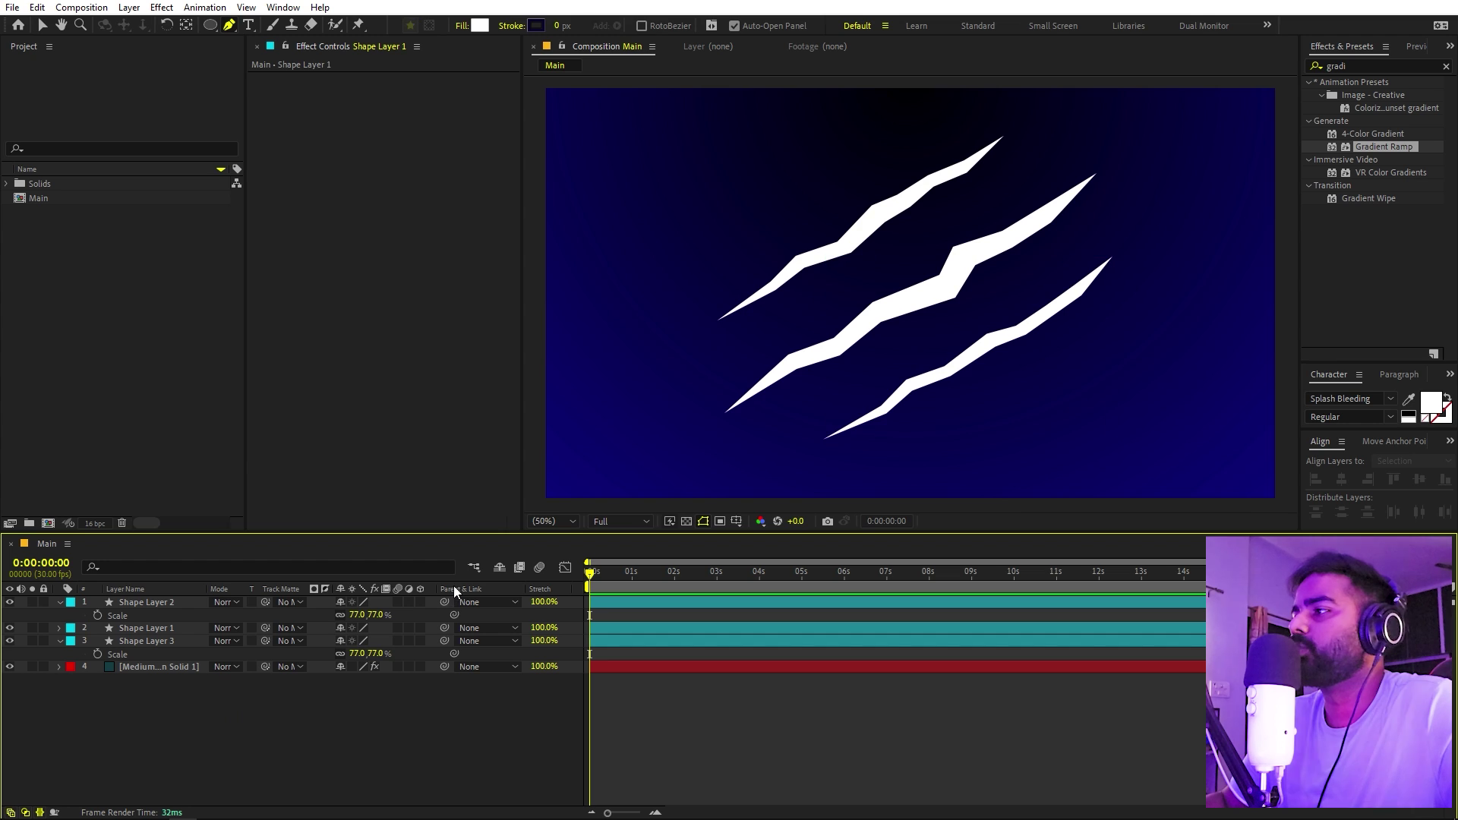
pyautogui.click(145, 602)
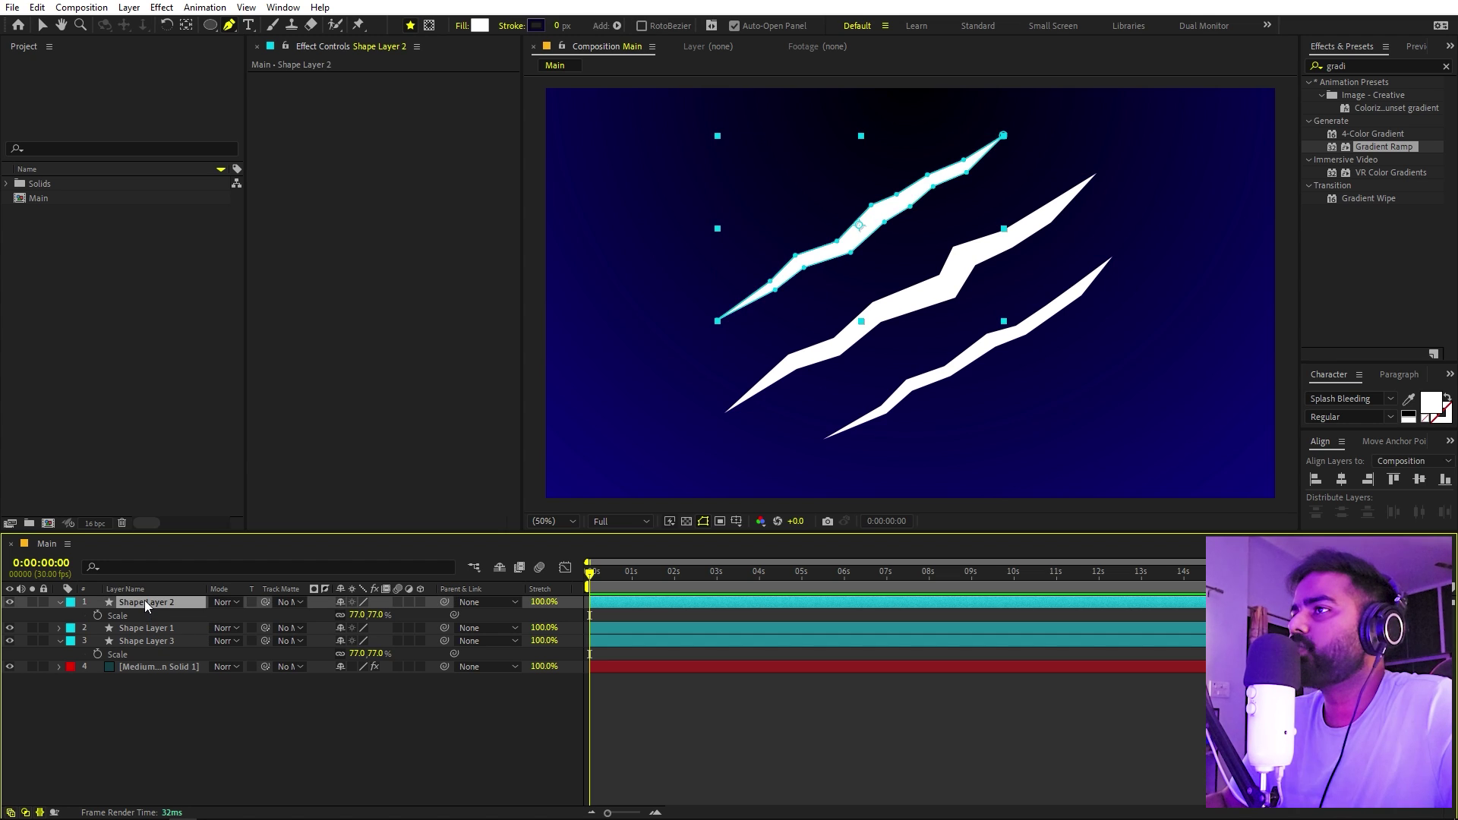
pyautogui.keyDown('shift'); pyautogui.click(169, 644); pyautogui.keyUp('shift')
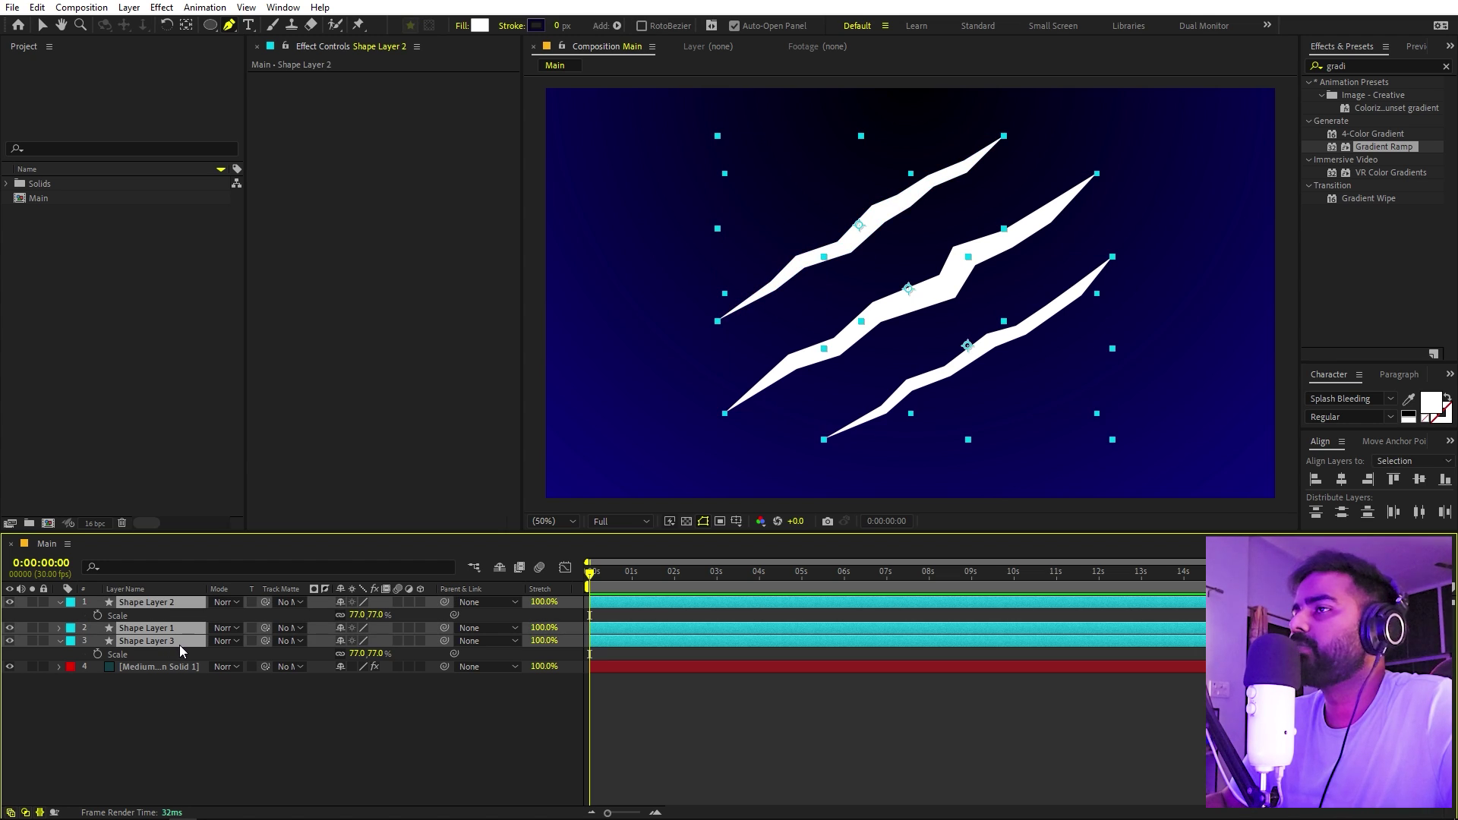
pyautogui.press('v')
pyautogui.click(276, 713)
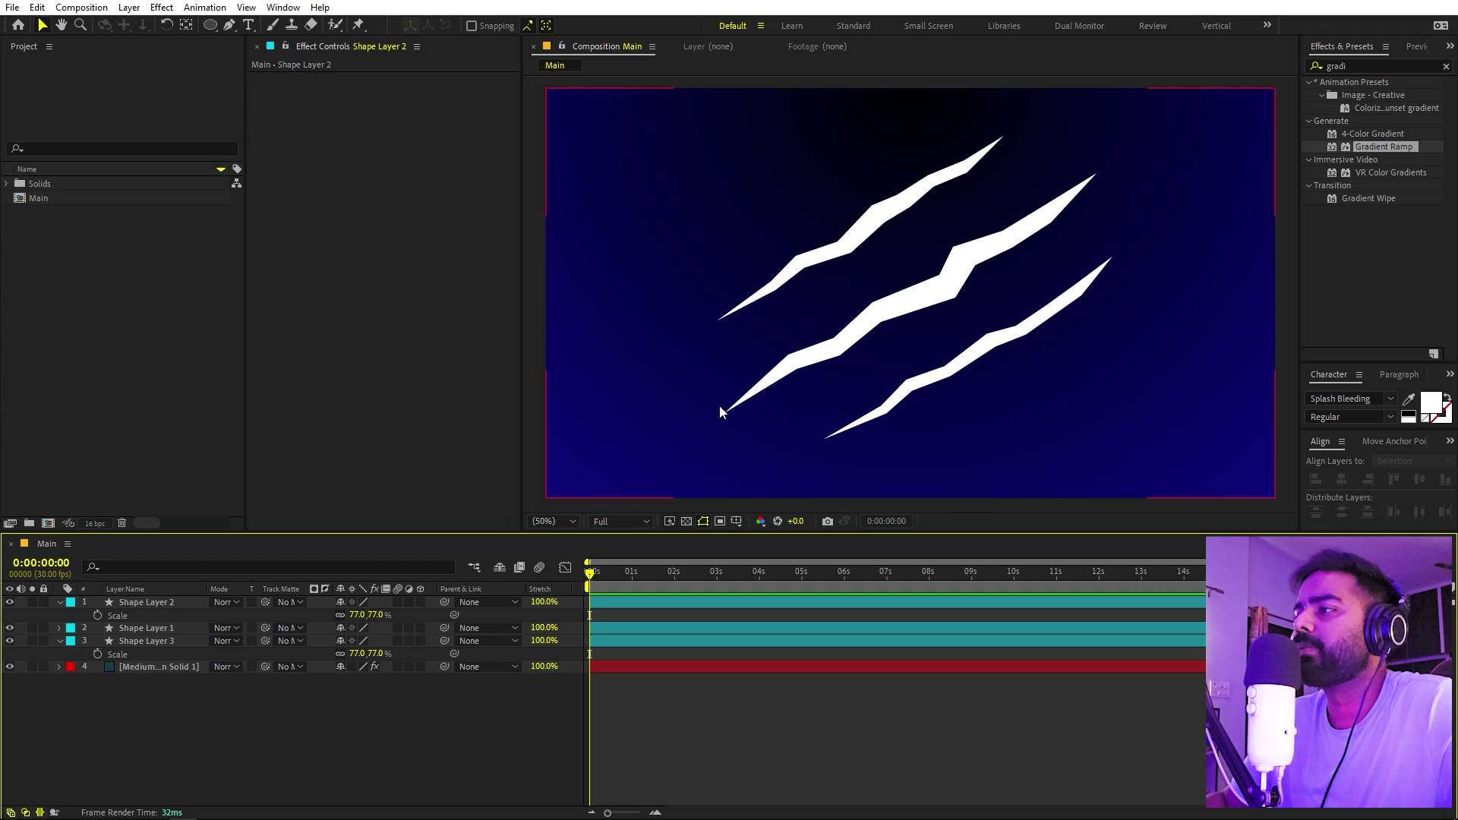
# Step: Move the anchor point of each of the three slash layers to its upper-right tip
pyautogui.click(148, 604)
pyautogui.press('y')
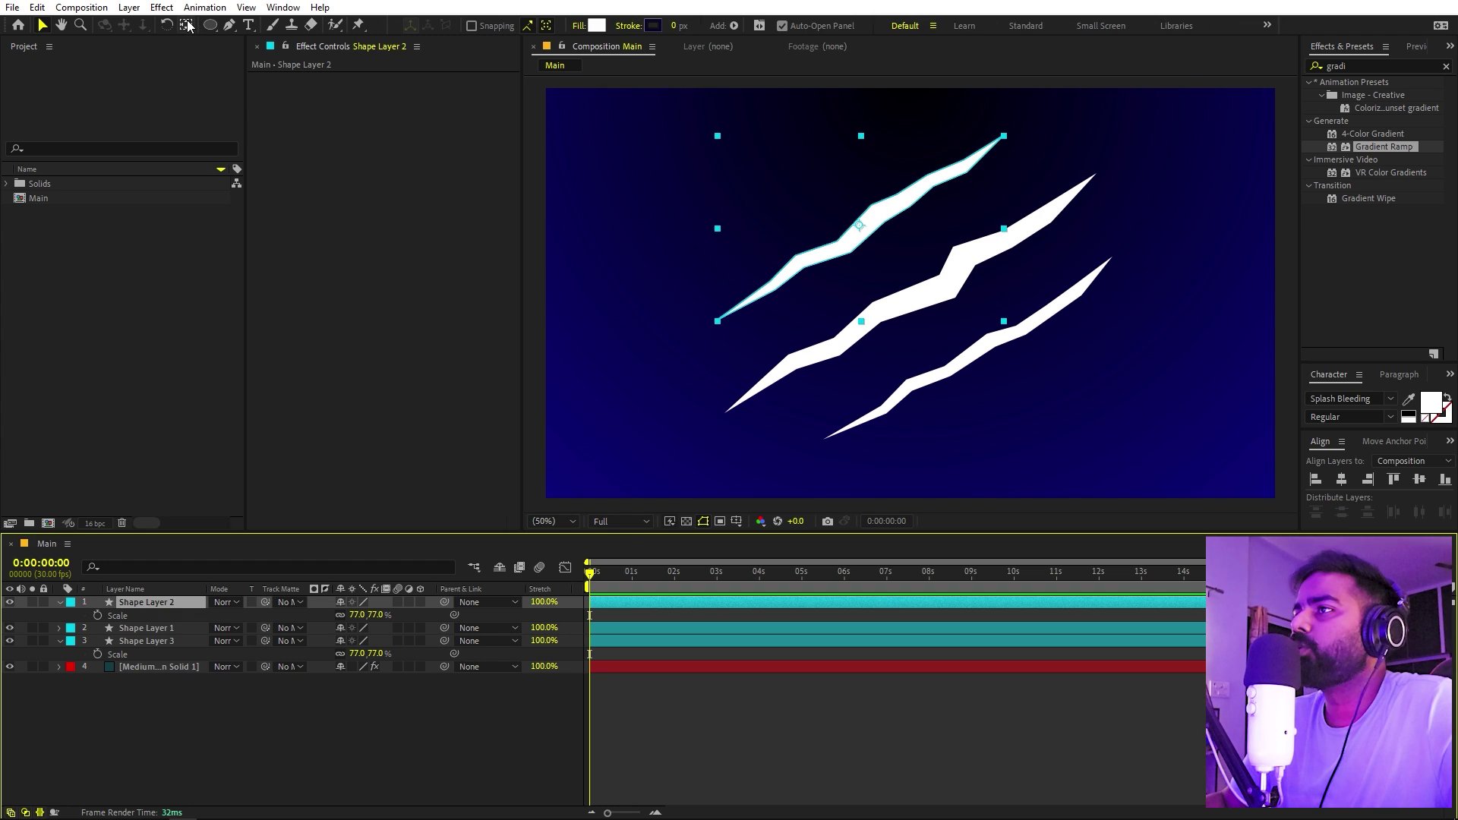
pyautogui.moveTo(858, 228); pyautogui.dragTo(1004, 135)
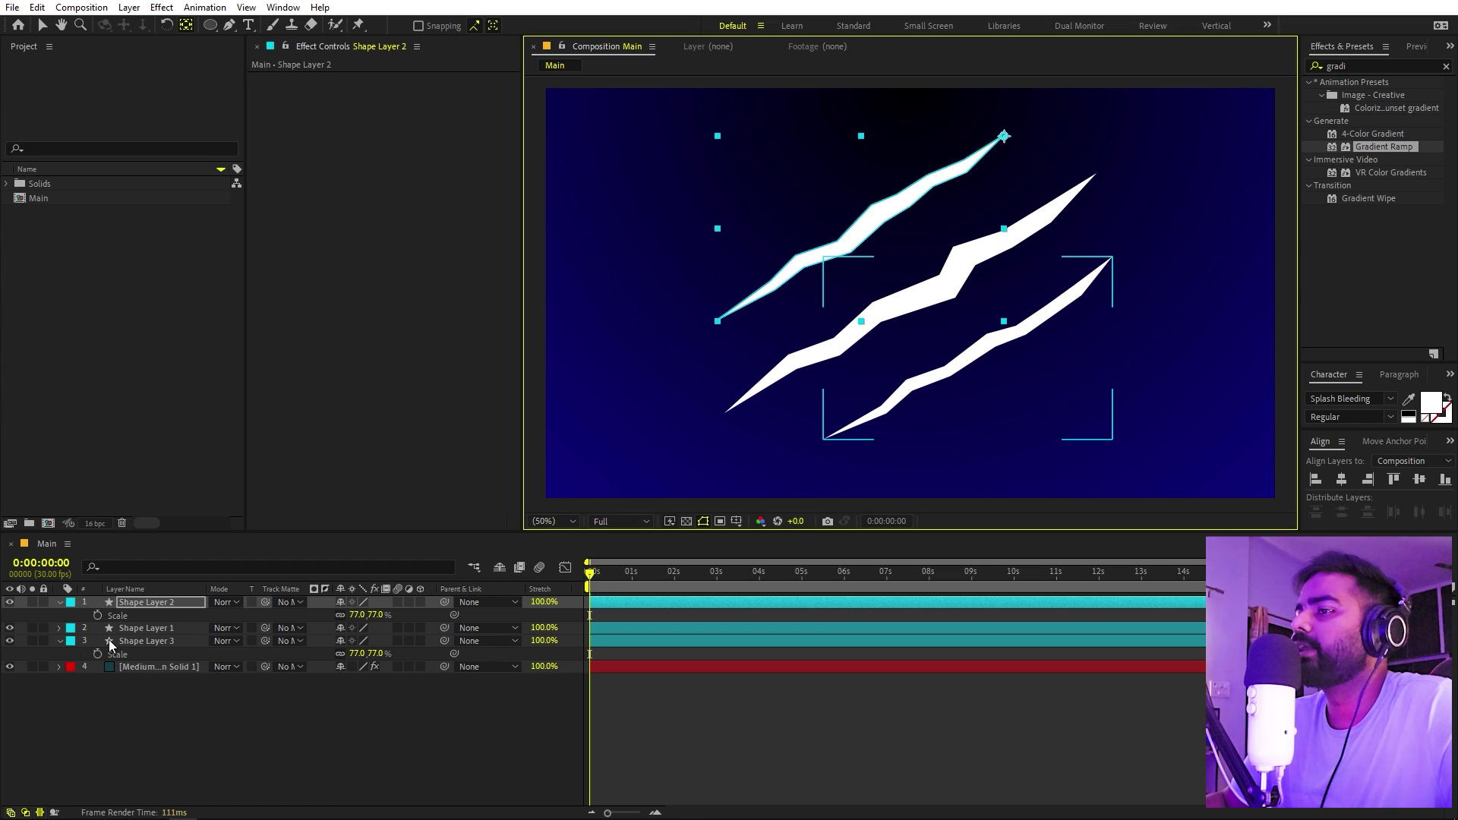
pyautogui.click(163, 629)
pyautogui.moveTo(910, 288); pyautogui.dragTo(1097, 173)
pyautogui.click(186, 643)
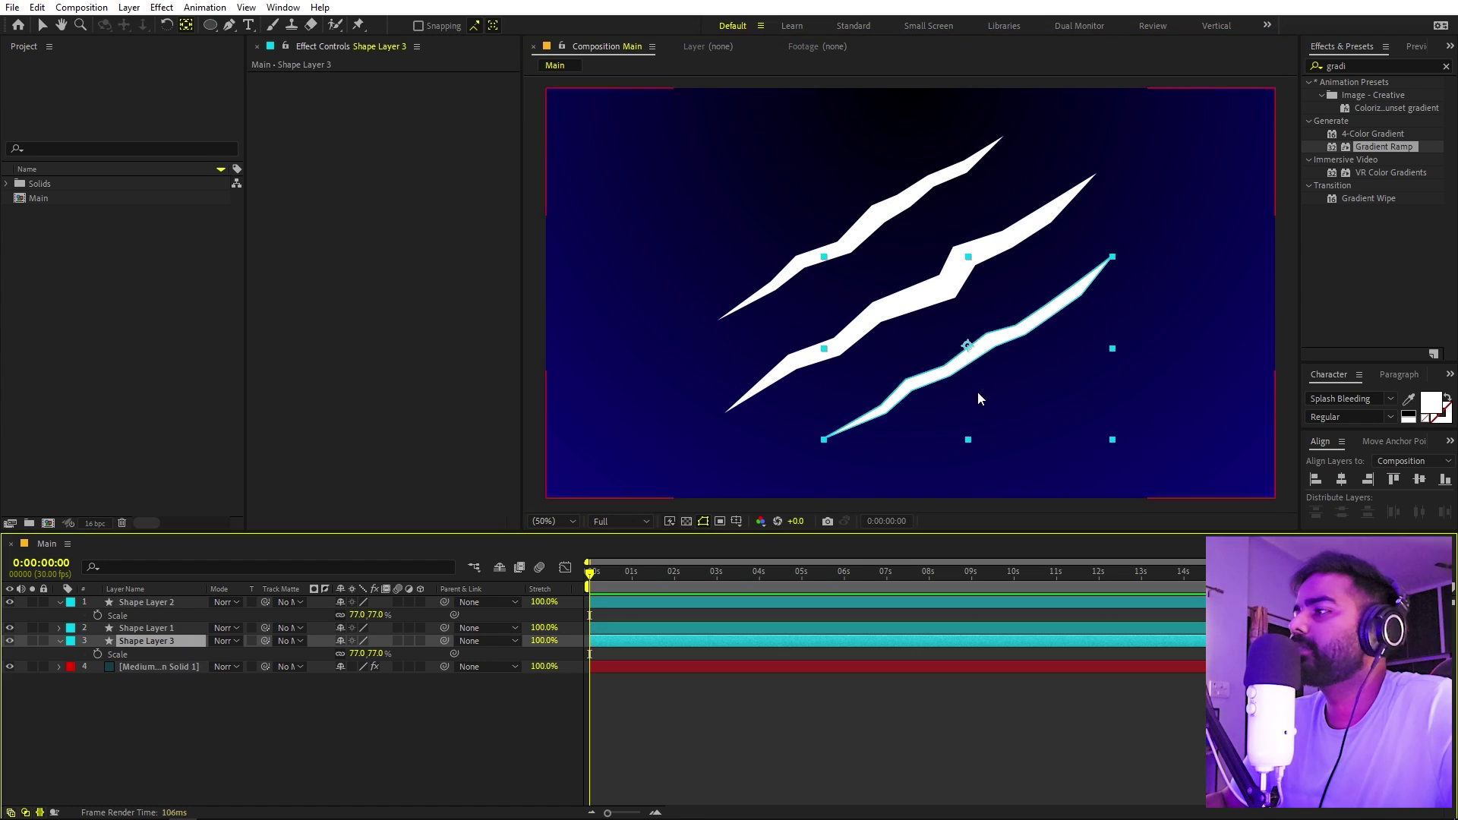
pyautogui.moveTo(968, 349); pyautogui.dragTo(1130, 257)
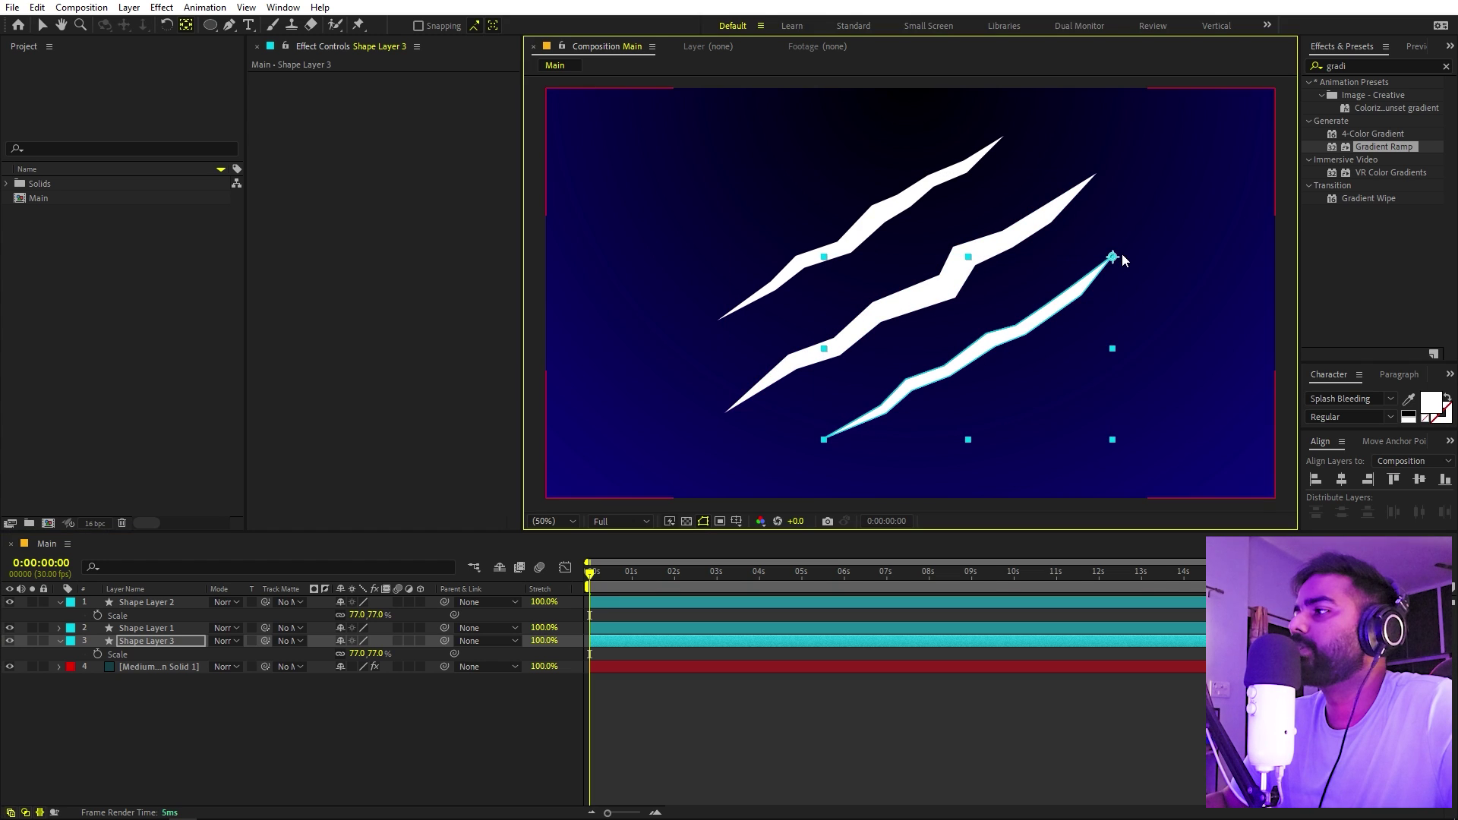
# Step: Show Scale on all three slash layers and add a Scale keyframe to each at the first frame
pyautogui.keyDown('shift'); pyautogui.click(145, 603); pyautogui.keyUp('shift')
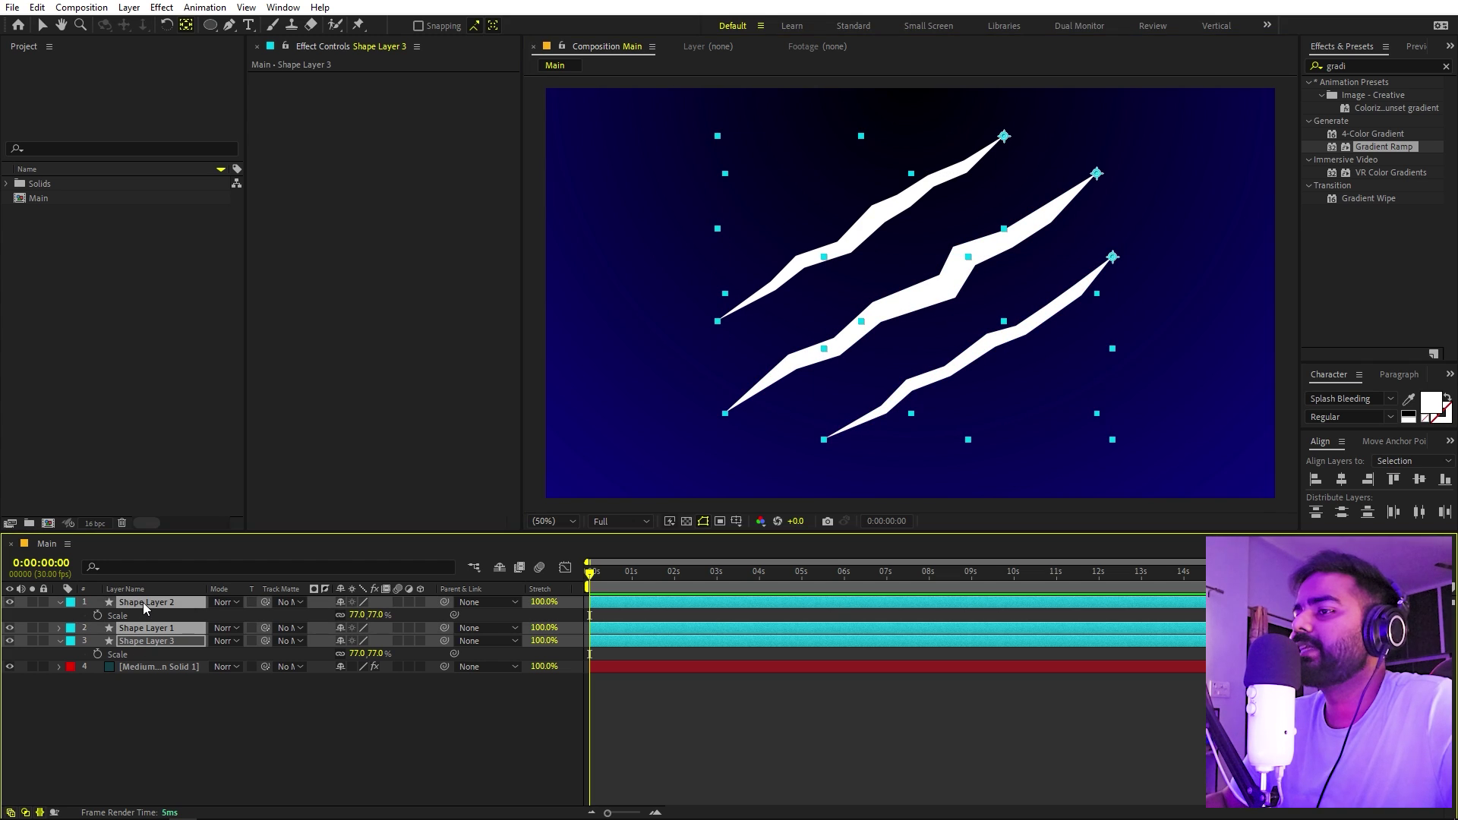
pyautogui.press('s')
pyautogui.click(178, 710)
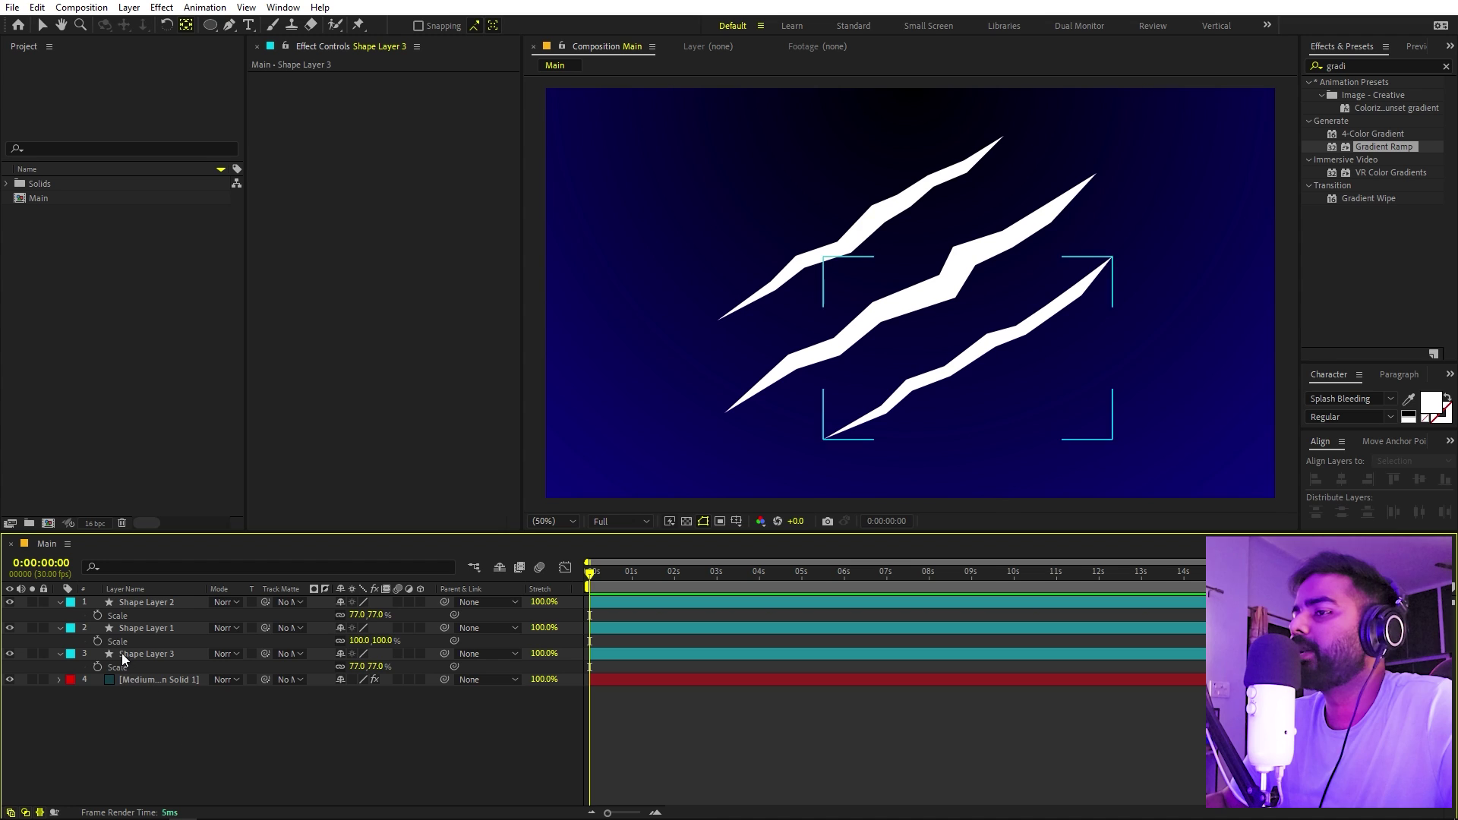
pyautogui.click(98, 615)
pyautogui.click(97, 641)
pyautogui.click(97, 667)
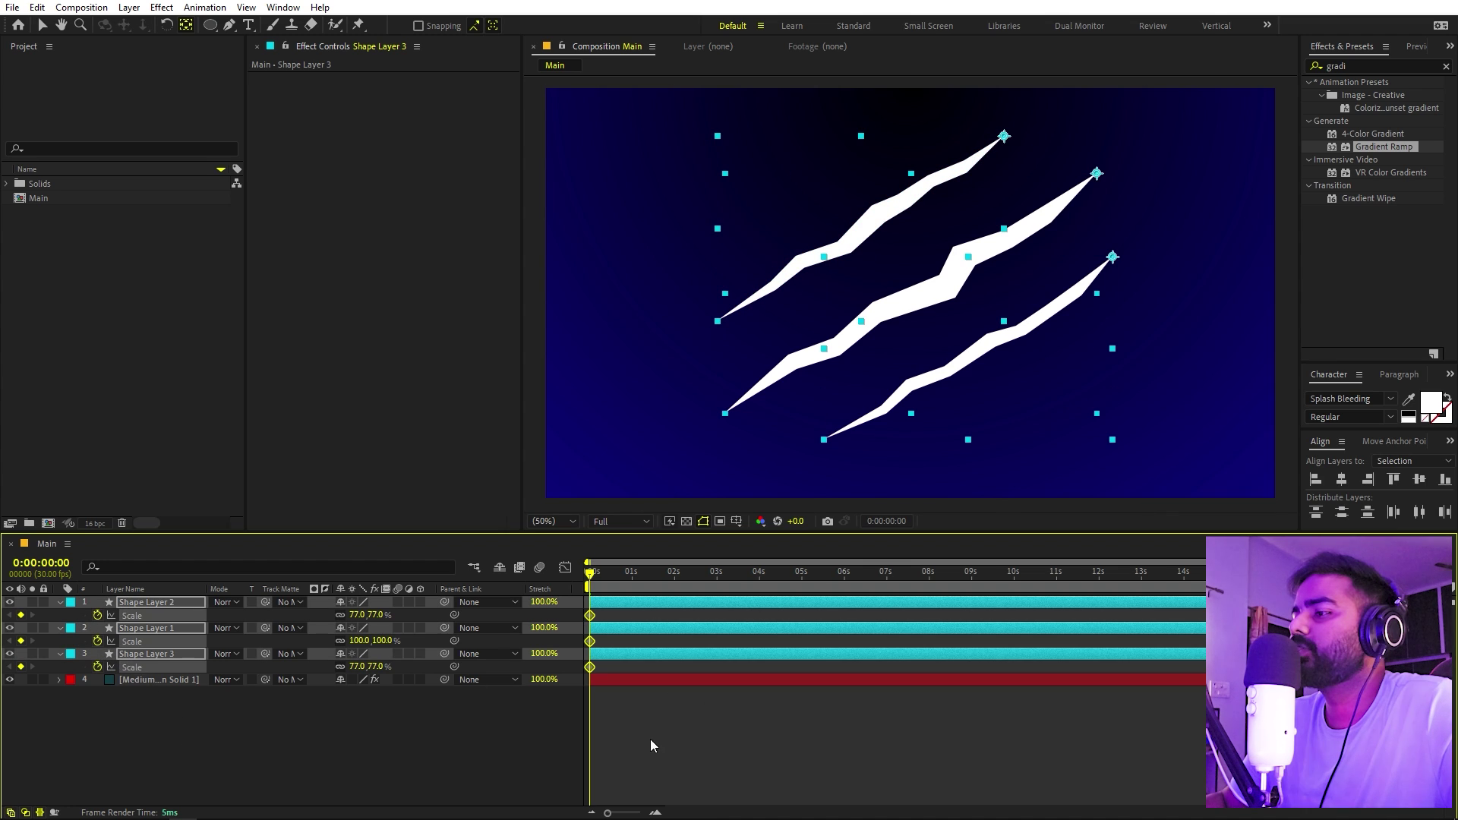
# Step: Shift the Scale keyframes of all three slash layers to frame 6 and deselect them
pyautogui.moveTo(616, 811); pyautogui.dragTo(644, 814)
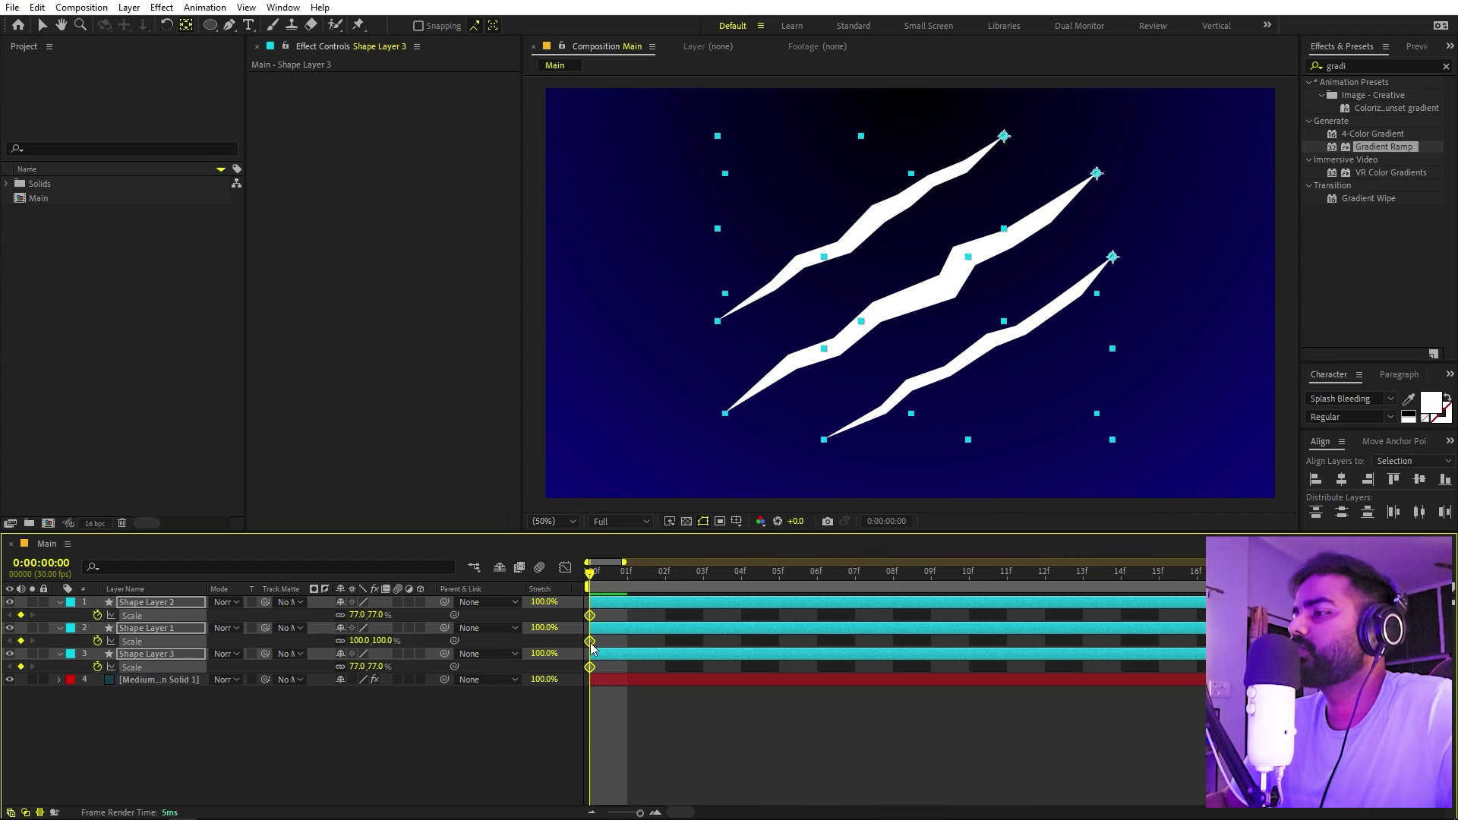
pyautogui.moveTo(595, 622); pyautogui.dragTo(809, 612)
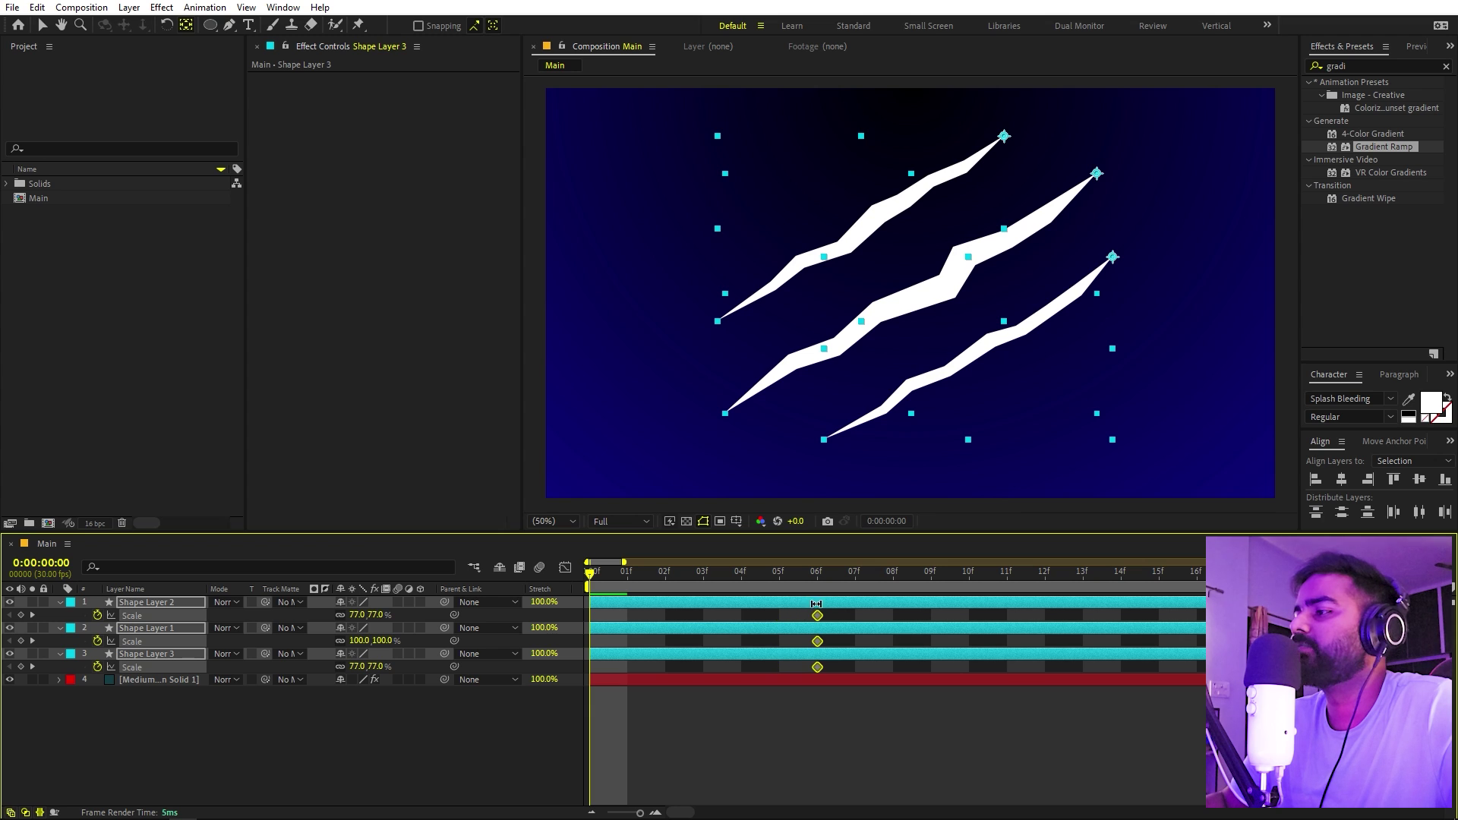
pyautogui.click(392, 751)
# Step: Set the Scale of all three slash layers to 0% at frame 0
pyautogui.click(357, 615)
pyautogui.write('0')
pyautogui.press('Tab')
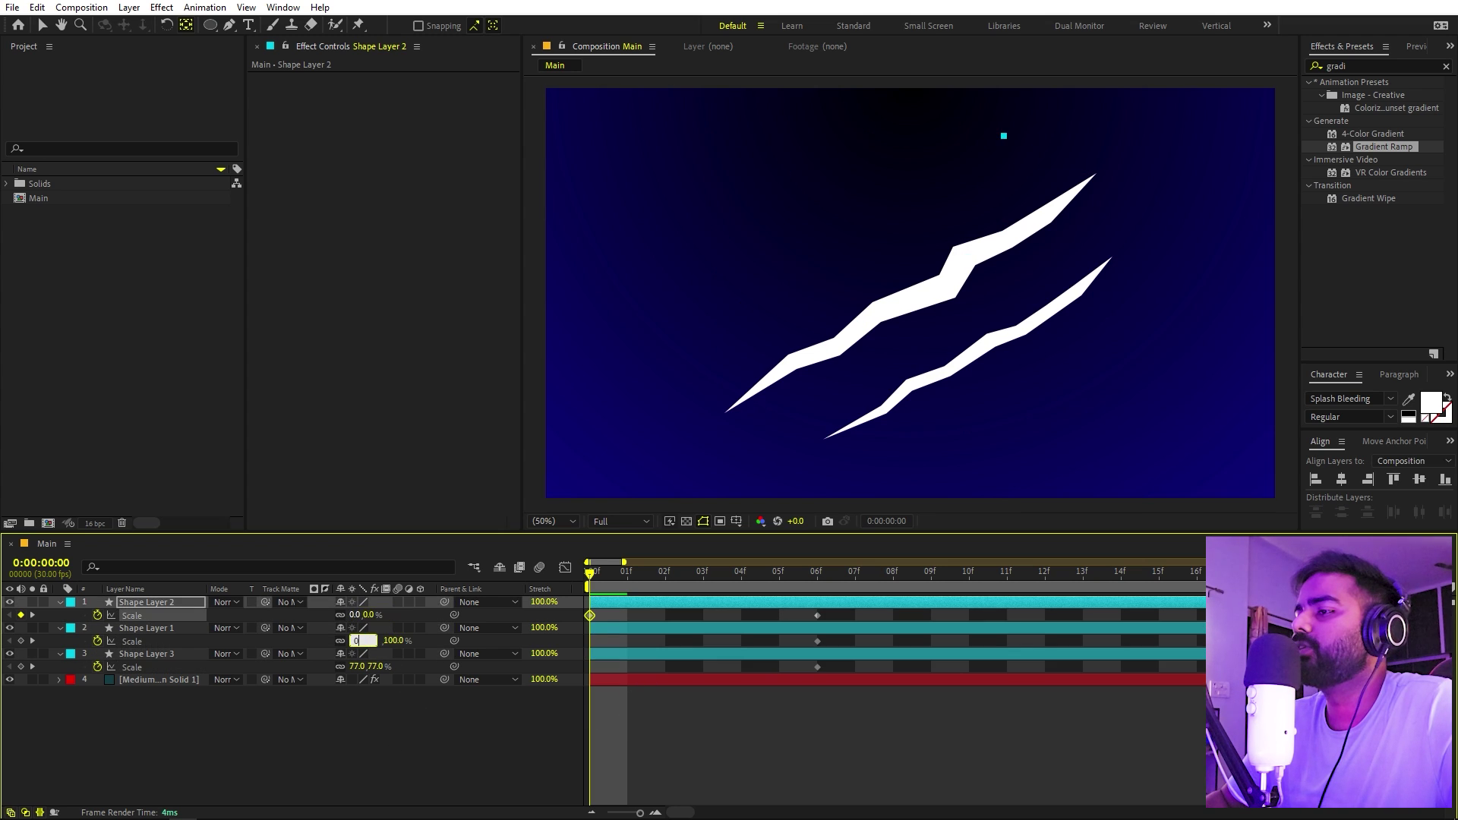
pyautogui.write('0')
pyautogui.press('Tab')
pyautogui.write('0')
pyautogui.press('Return')
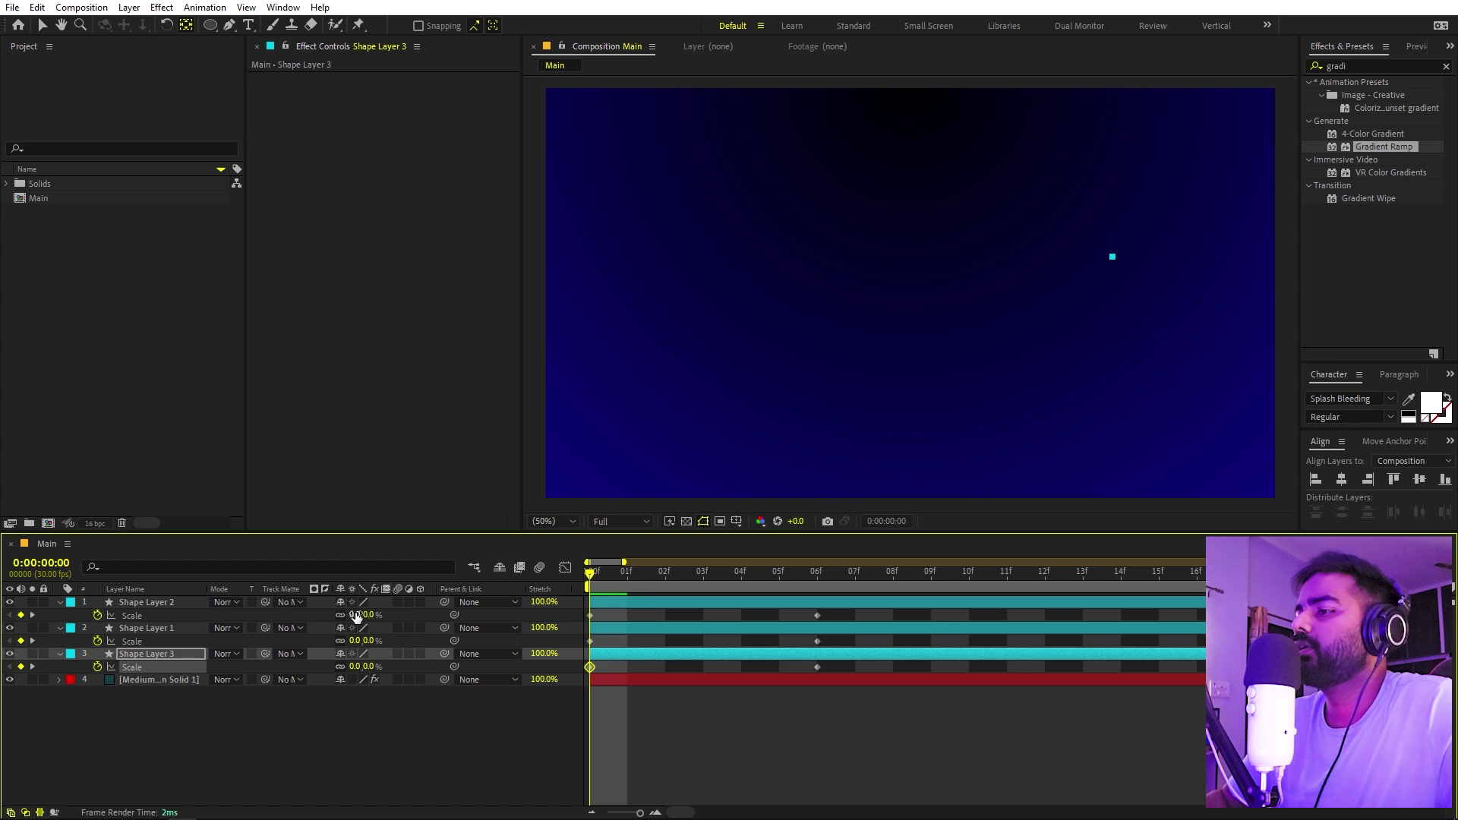
pyautogui.click(474, 731)
# Step: Add in-between Scale keyframes at frames 2 and 4 on all three slash layers
pyautogui.moveTo(599, 572); pyautogui.dragTo(742, 576)
pyautogui.moveTo(664, 604)
pyautogui.mouseDown()
pyautogui.moveTo(618, 606)
pyautogui.moveTo(831, 594)
pyautogui.moveTo(581, 618)
pyautogui.moveTo(673, 612)
pyautogui.mouseUp()
pyautogui.click(319, 640)
pyautogui.click(654, 587)
pyautogui.click(72, 636)
pyautogui.moveTo(21, 617); pyautogui.dragTo(22, 668)
pyautogui.moveTo(680, 577); pyautogui.dragTo(742, 577)
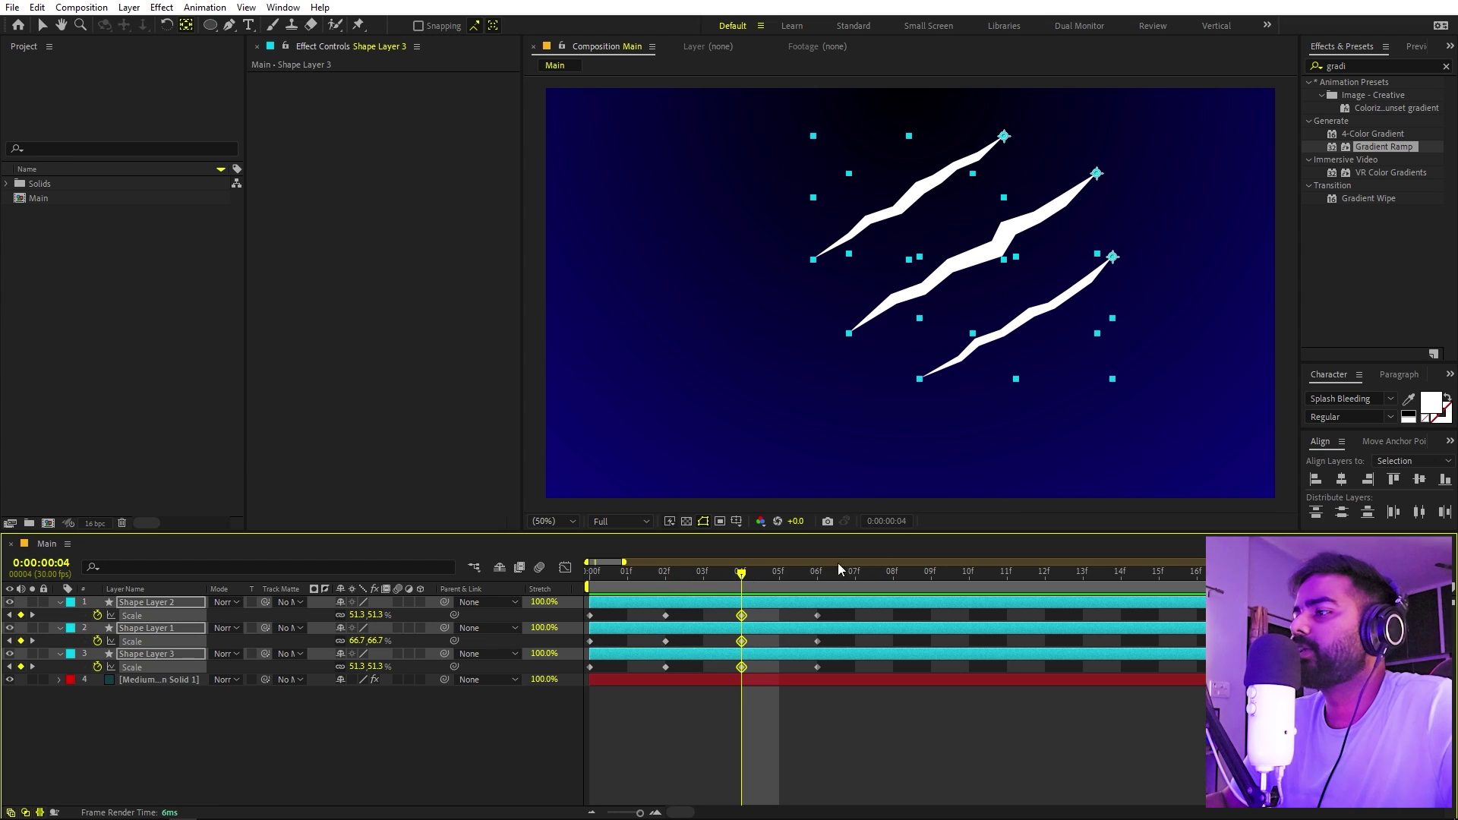
# Step: Convert all Scale keyframes of the three slash layers to hold keyframes
pyautogui.moveTo(763, 576); pyautogui.dragTo(970, 593)
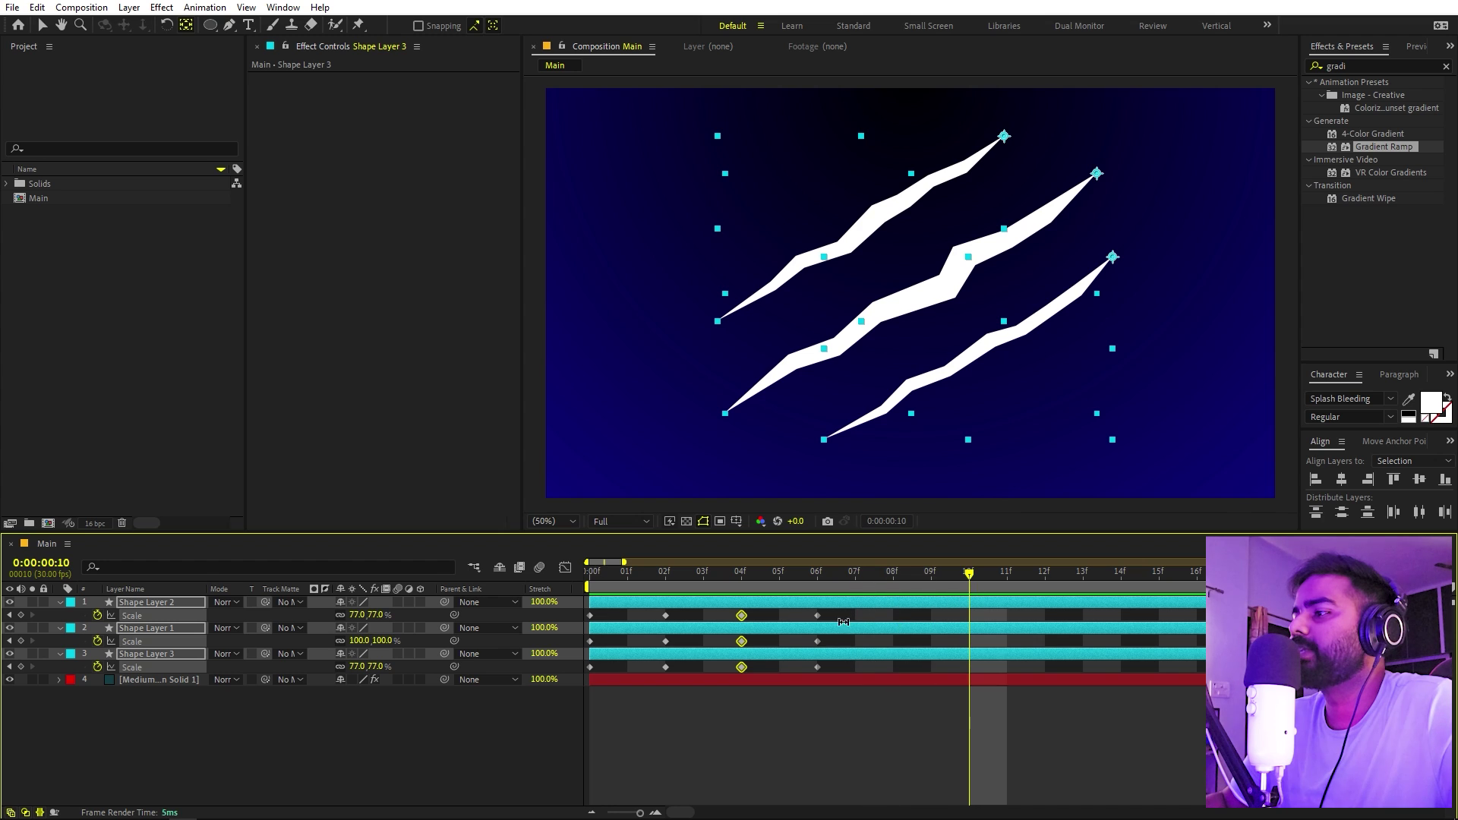
pyautogui.moveTo(818, 578); pyautogui.dragTo(666, 608)
pyautogui.moveTo(839, 607); pyautogui.dragTo(582, 675)
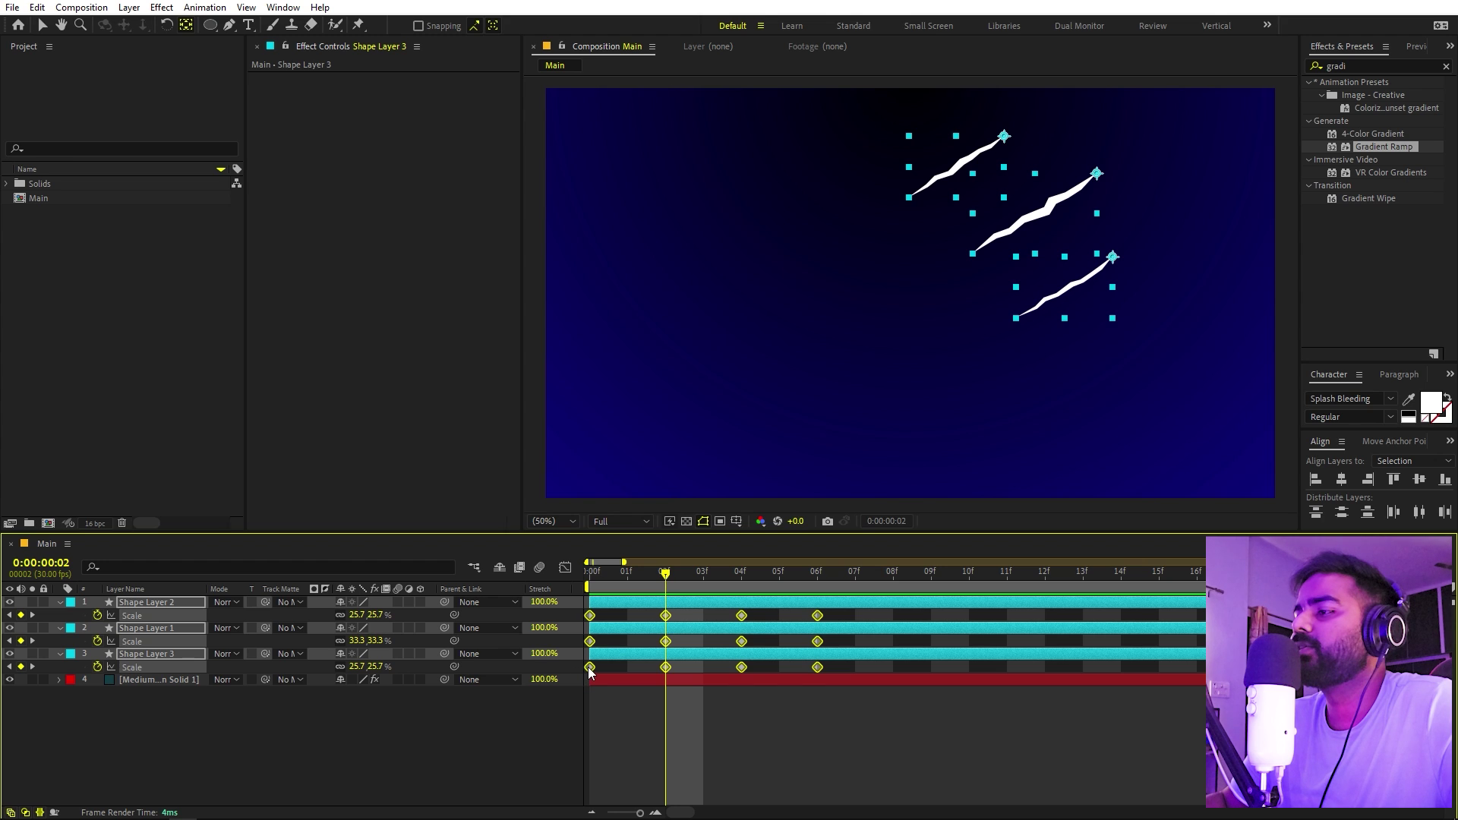
pyautogui.rightClick(589, 671)
pyautogui.click(683, 588)
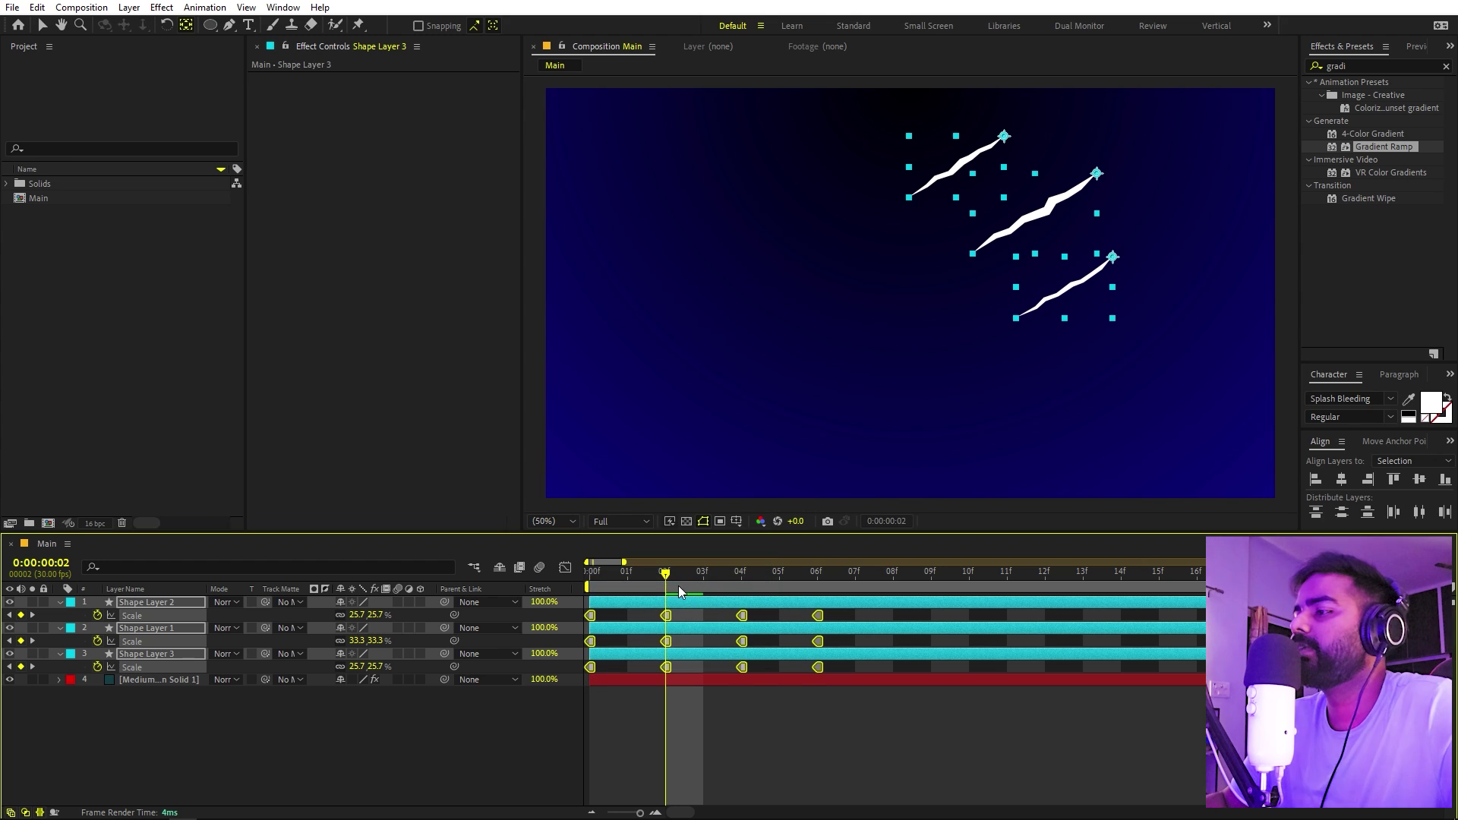
# Step: Preview the stepped slash animation from the composition's start and return to the first frame
pyautogui.press('Home')
pyautogui.click(1002, 746)
pyautogui.press('space')
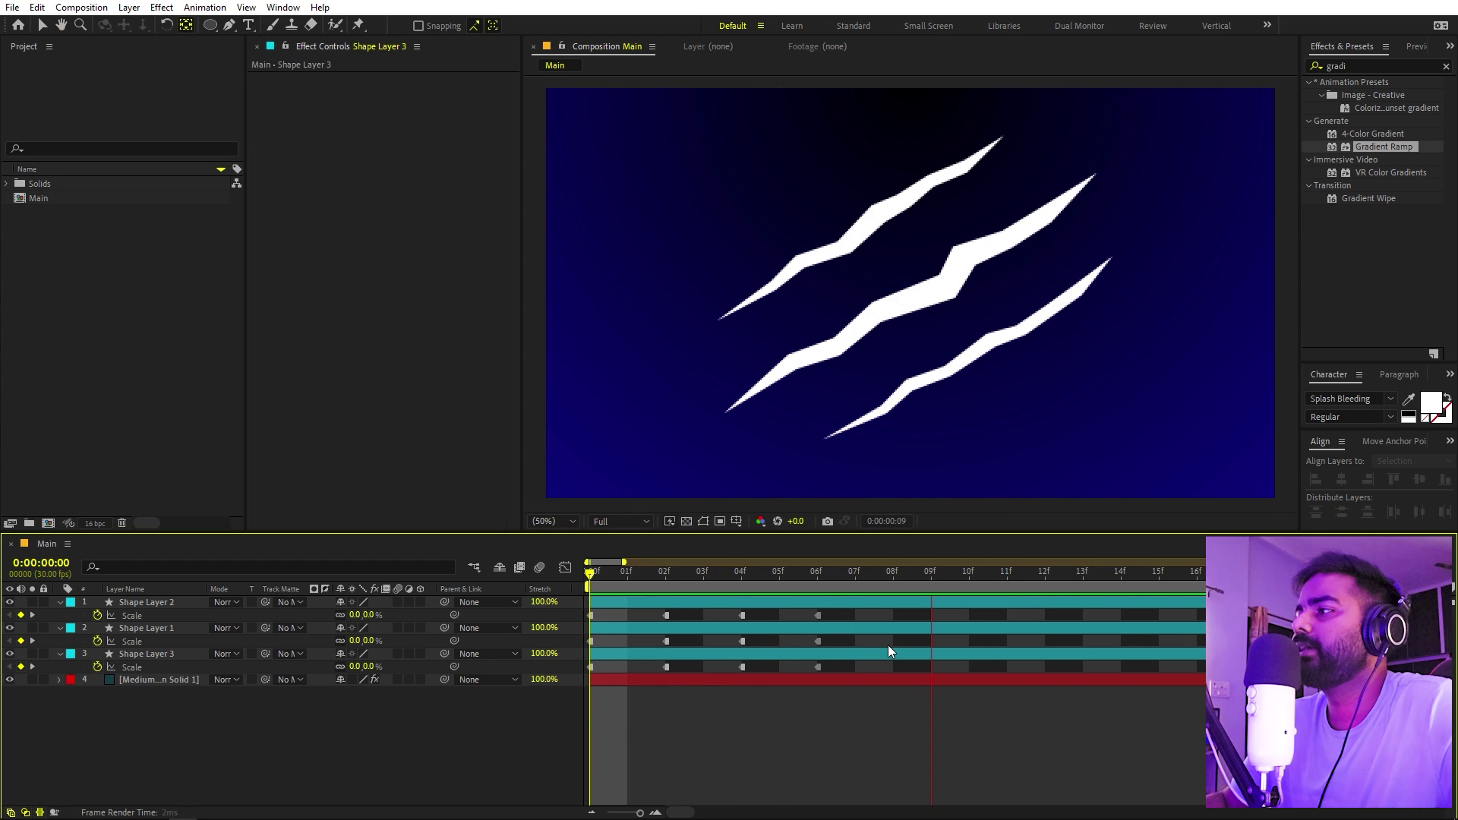
pyautogui.press('-')
pyautogui.press('-')
pyautogui.press('-')
pyautogui.press('-')
pyautogui.moveTo(819, 569); pyautogui.dragTo(568, 599)
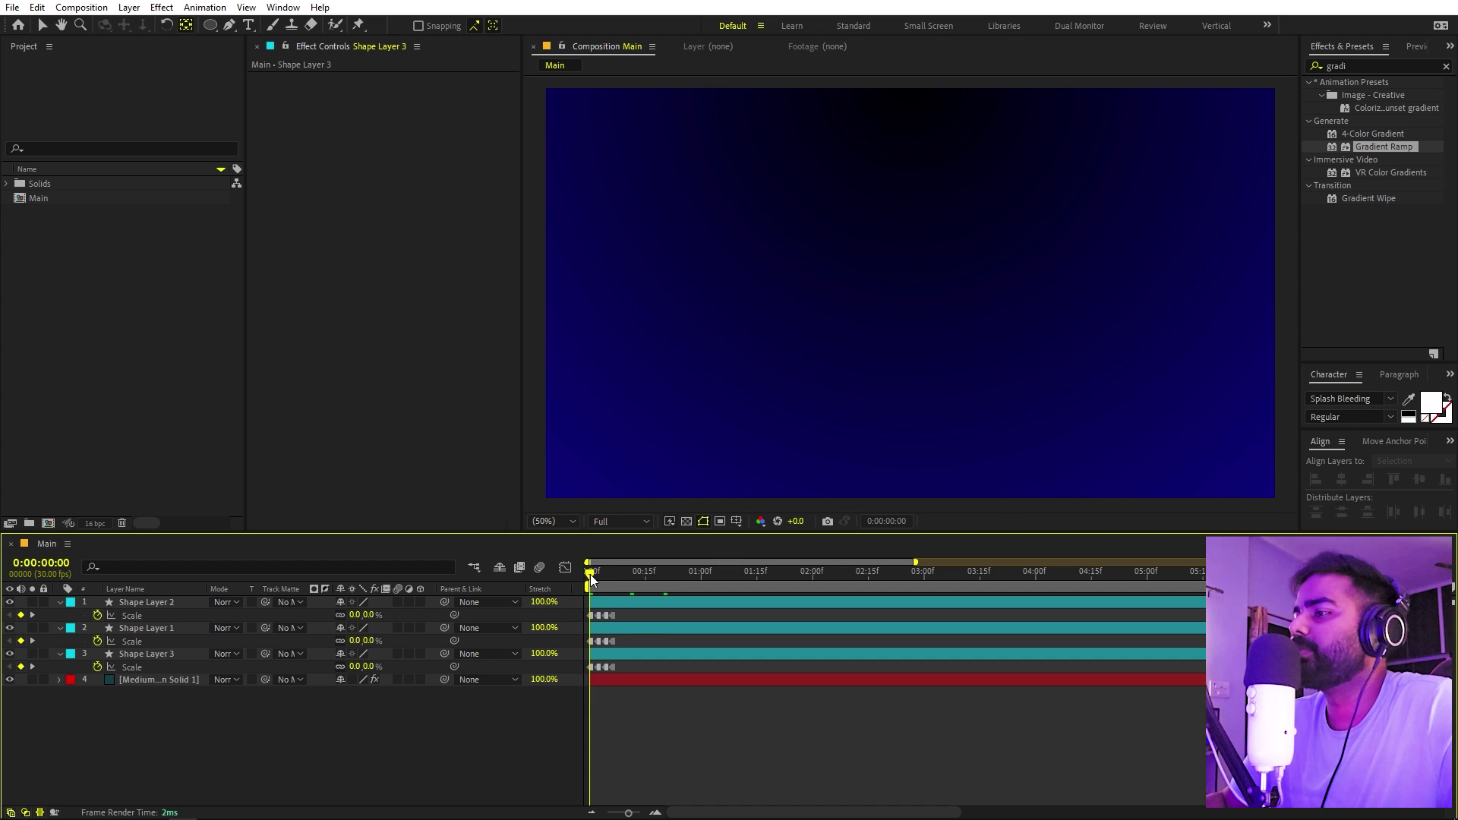
# Step: Apply Gradient Ramp to the upper slash, Shape Layer 2, and set the ramp's start color to red
pyautogui.press('space')
pyautogui.moveTo(1403, 148); pyautogui.dragTo(895, 222)
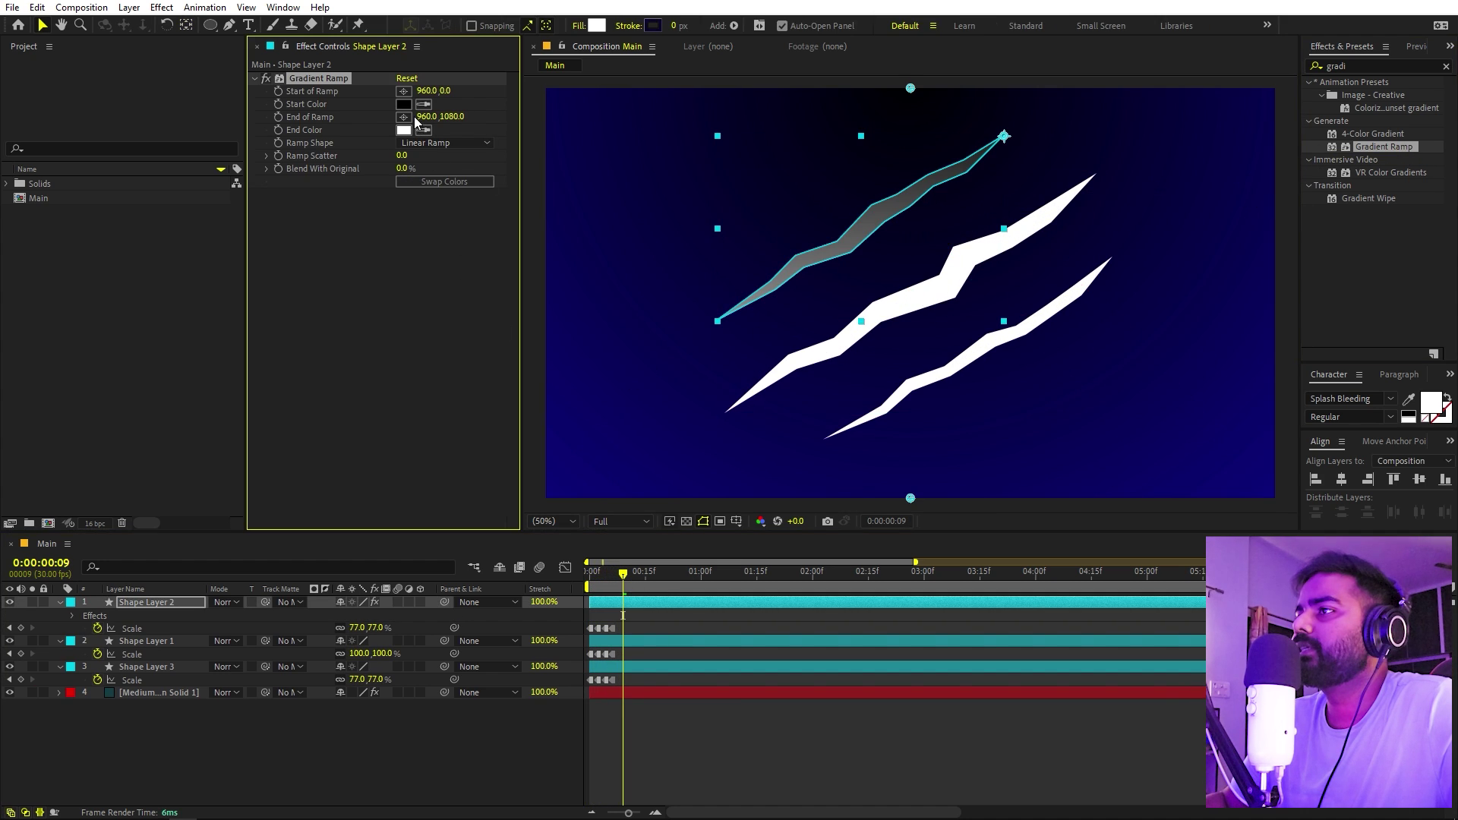
pyautogui.click(405, 106)
pyautogui.moveTo(242, 330); pyautogui.dragTo(242, 263)
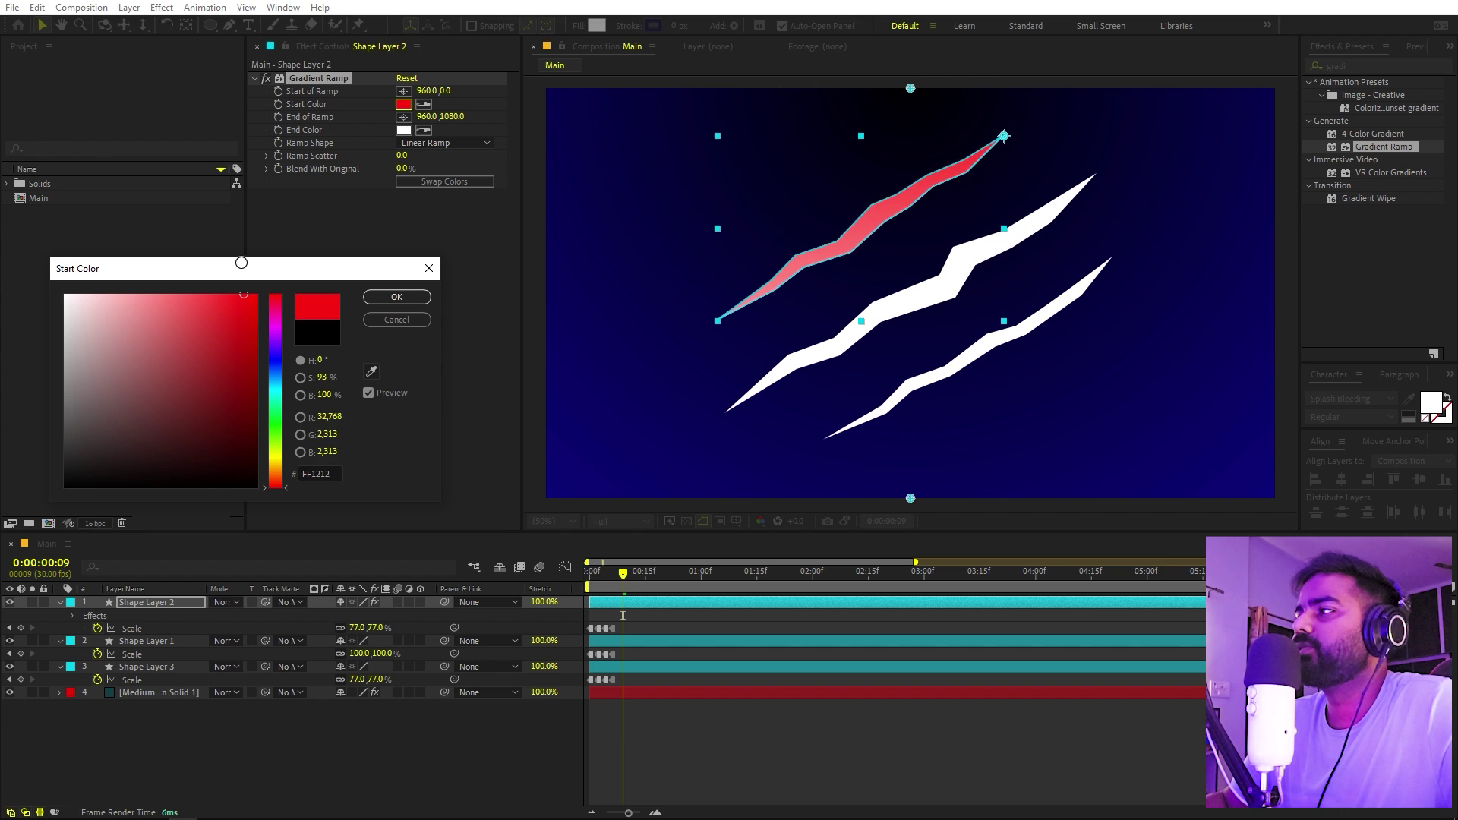
pyautogui.moveTo(283, 485); pyautogui.dragTo(282, 483)
pyautogui.moveTo(244, 296); pyautogui.dragTo(319, 259)
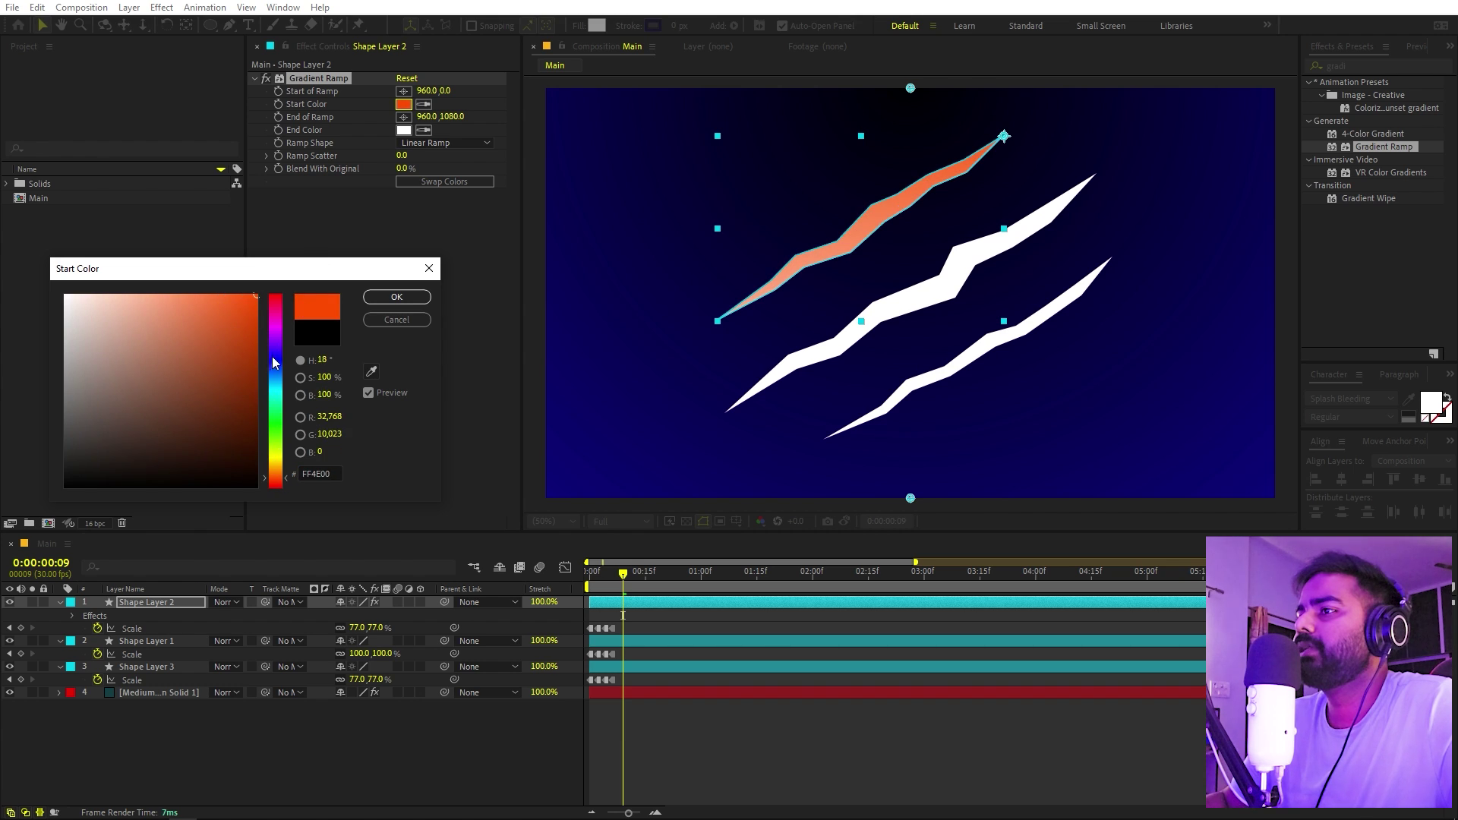
pyautogui.moveTo(270, 360); pyautogui.dragTo(280, 293)
pyautogui.click(396, 297)
# Step: Set the end color of the upper slash's gradient ramp to yellow, FFFC00
pyautogui.click(403, 130)
pyautogui.moveTo(284, 473); pyautogui.dragTo(283, 456)
pyautogui.moveTo(233, 408); pyautogui.dragTo(307, 244)
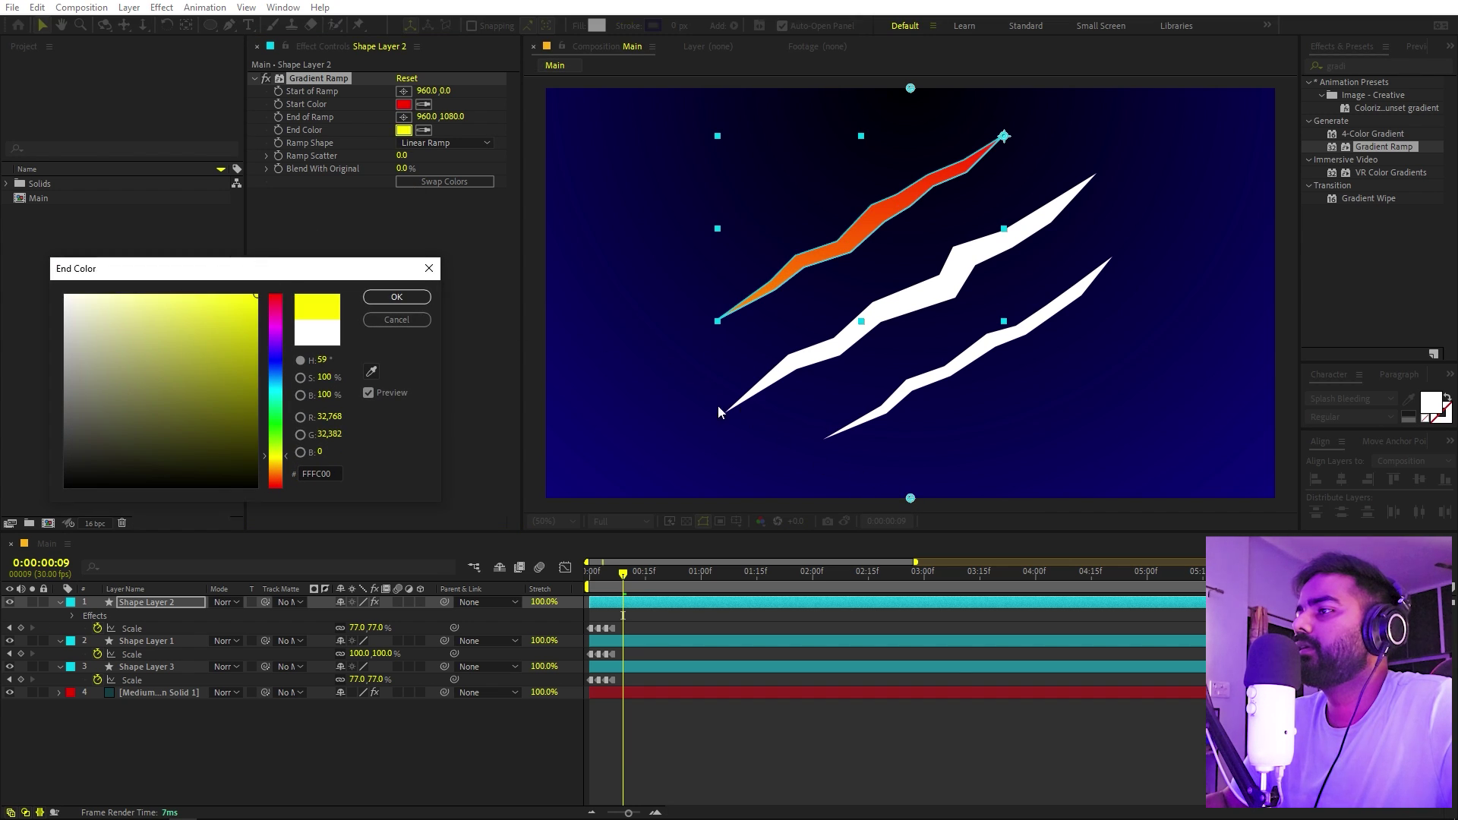
pyautogui.click(375, 297)
# Step: Fit the ramp to the upper slash, starting at about 1224, 50 and ending at about 400, 698
pyautogui.moveTo(911, 498); pyautogui.dragTo(698, 432)
pyautogui.moveTo(699, 371); pyautogui.dragTo(700, 357)
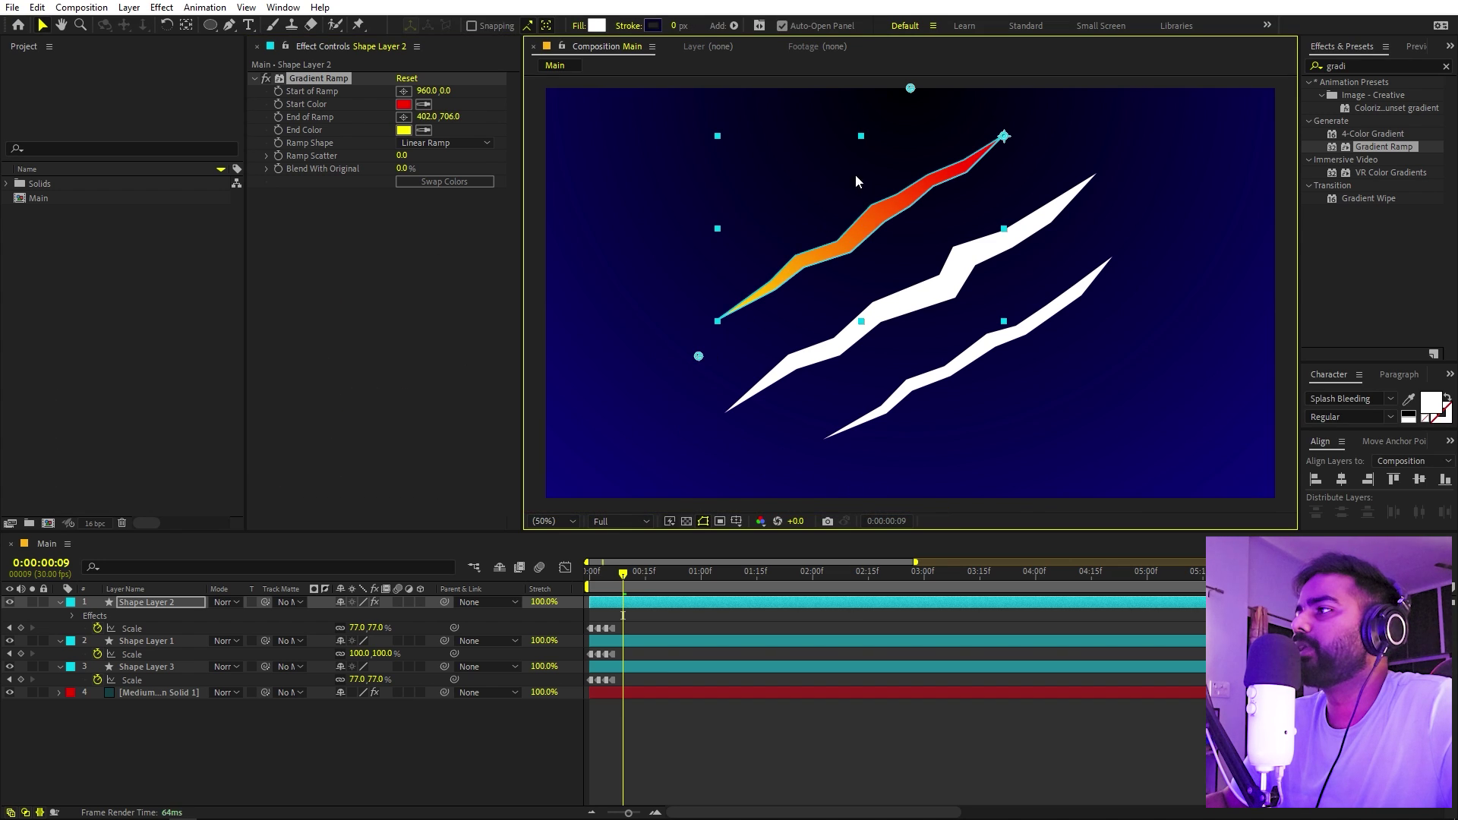
pyautogui.moveTo(911, 88); pyautogui.dragTo(1013, 110)
# Step: Copy the upper slash's Gradient Ramp effect onto Shape Layer 1 and Shape Layer 3
pyautogui.click(324, 81)
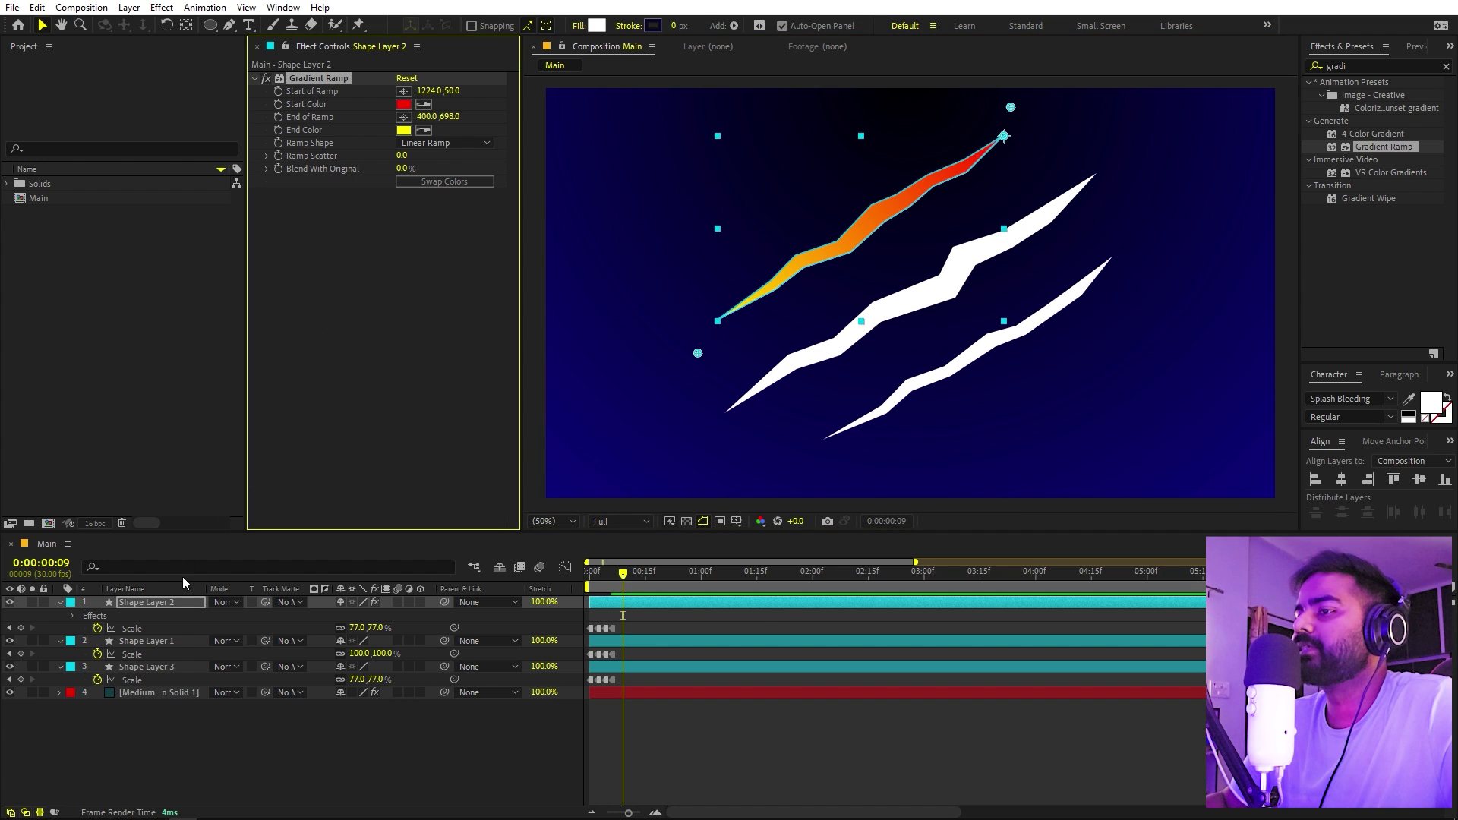
pyautogui.click(182, 645)
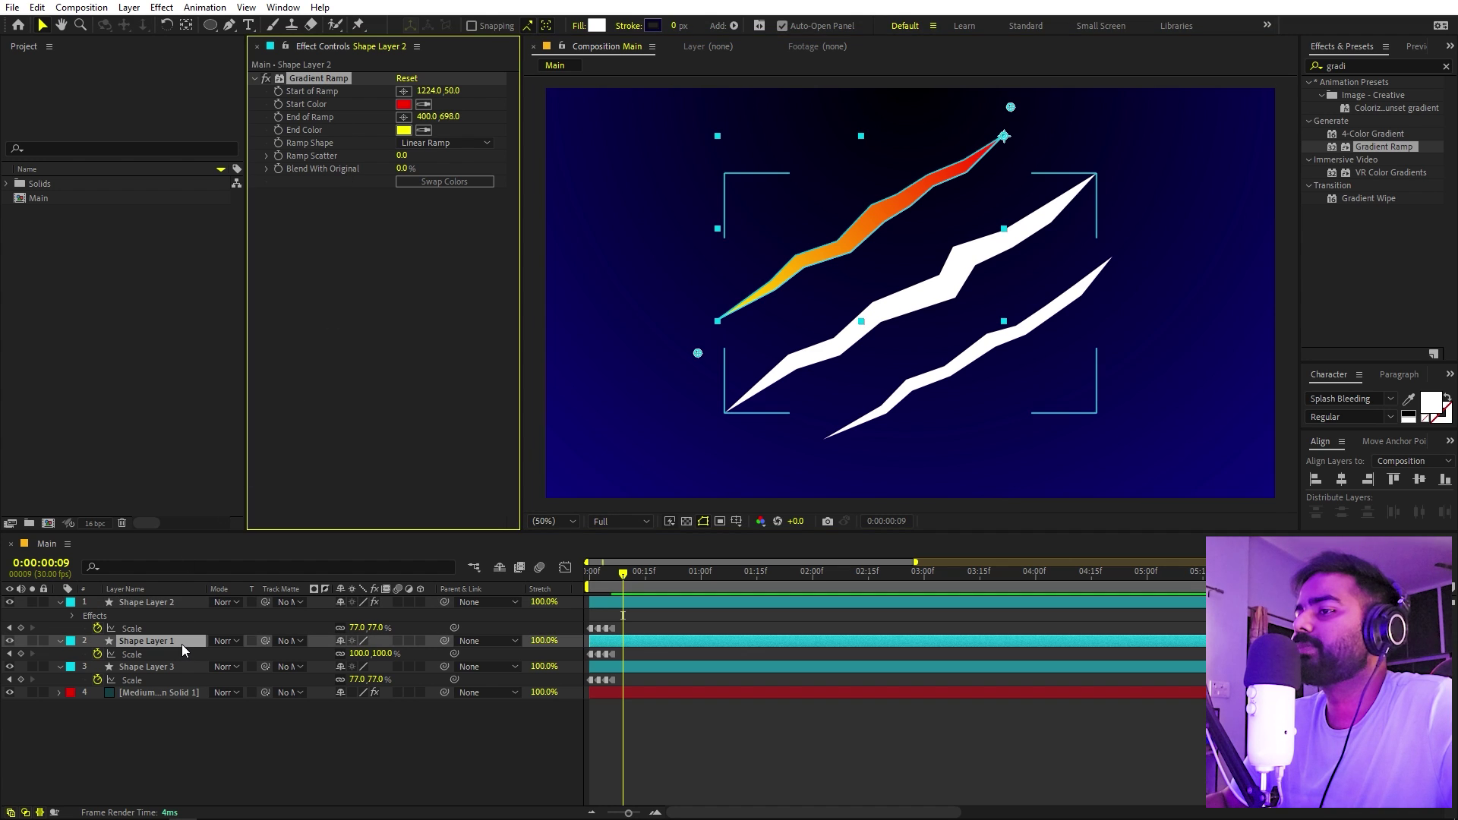
pyautogui.hotkey('ctrl', 'v')
pyautogui.click(170, 681)
pyautogui.hotkey('ctrl', 'v')
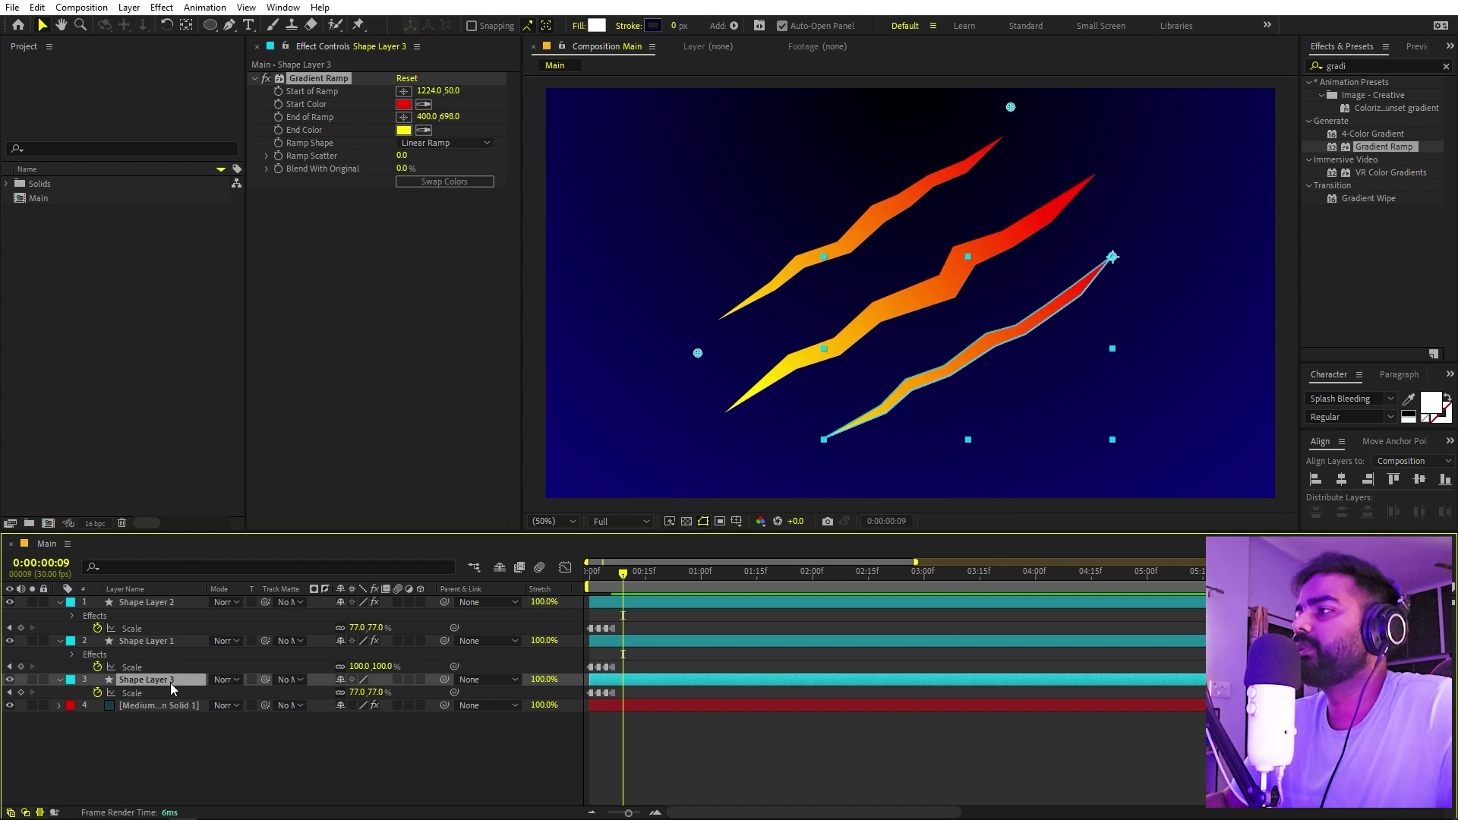
# Step: Move the ramp points to the lower slash's tips, and fit the middle slash's ramp from about 1458, 254 to about 476, 870
pyautogui.moveTo(700, 354); pyautogui.dragTo(829, 451)
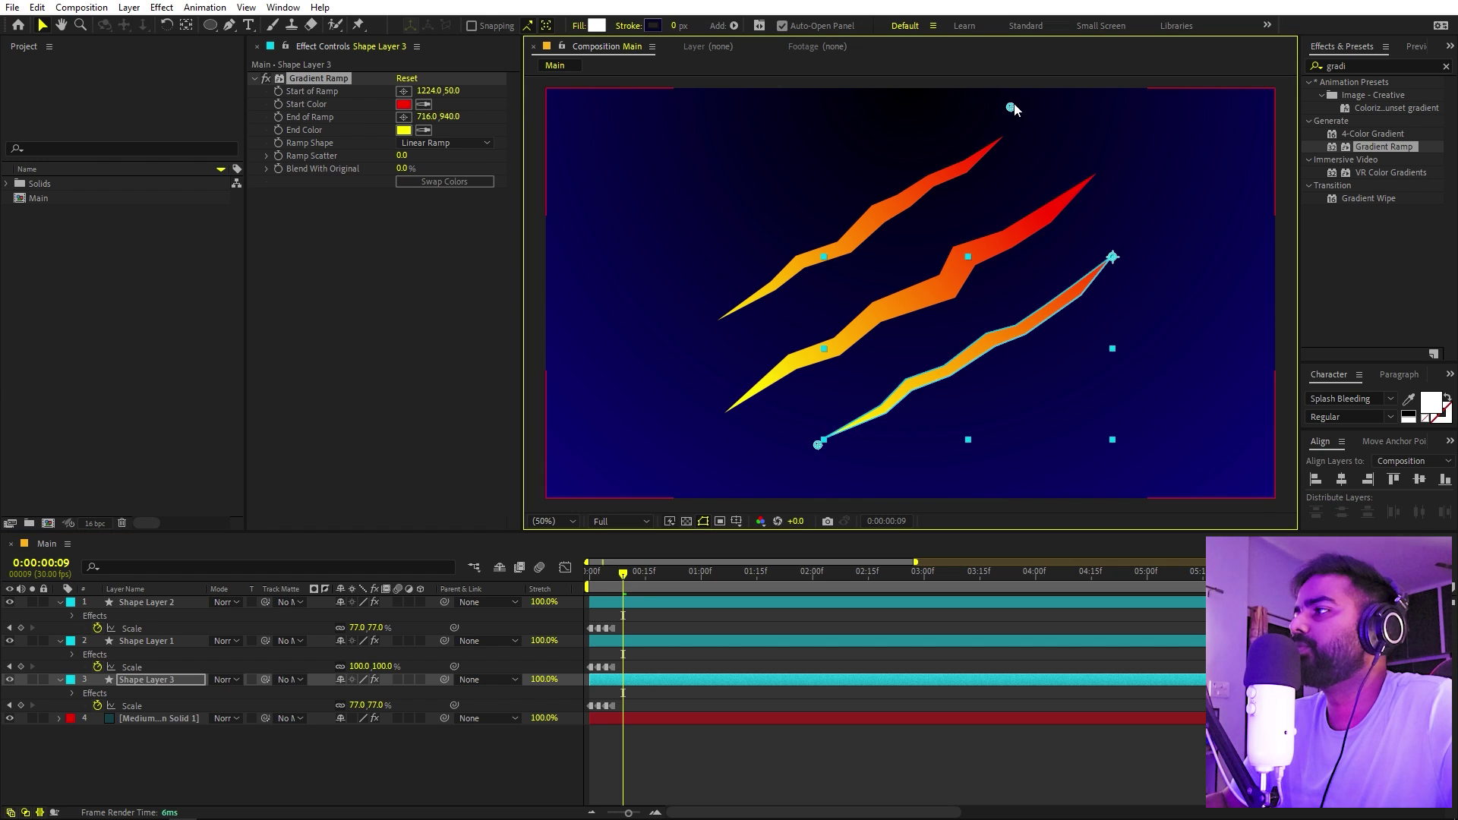
pyautogui.click(170, 638)
pyautogui.click(342, 79)
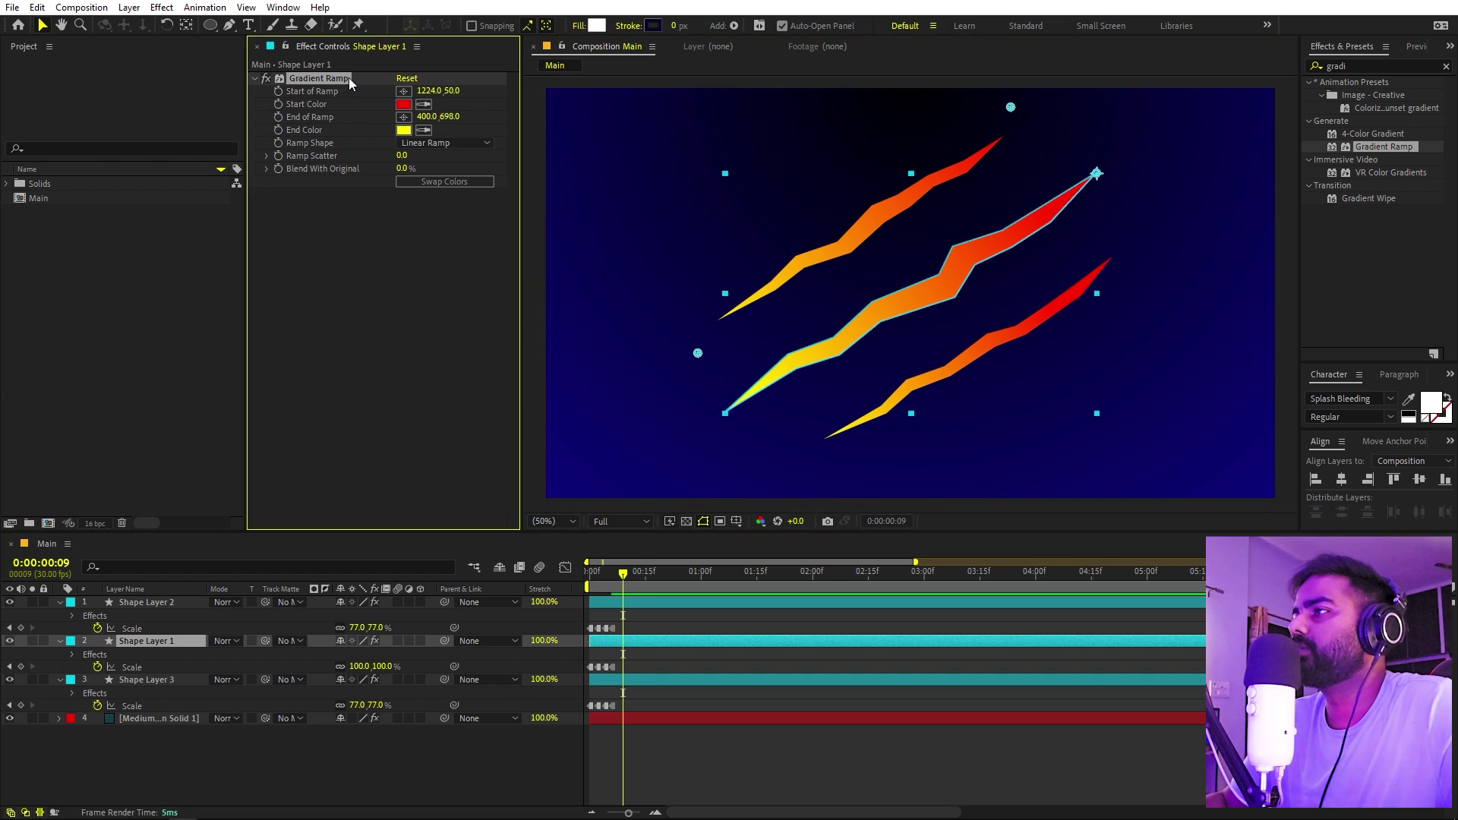
pyautogui.moveTo(1010, 110); pyautogui.dragTo(1112, 190)
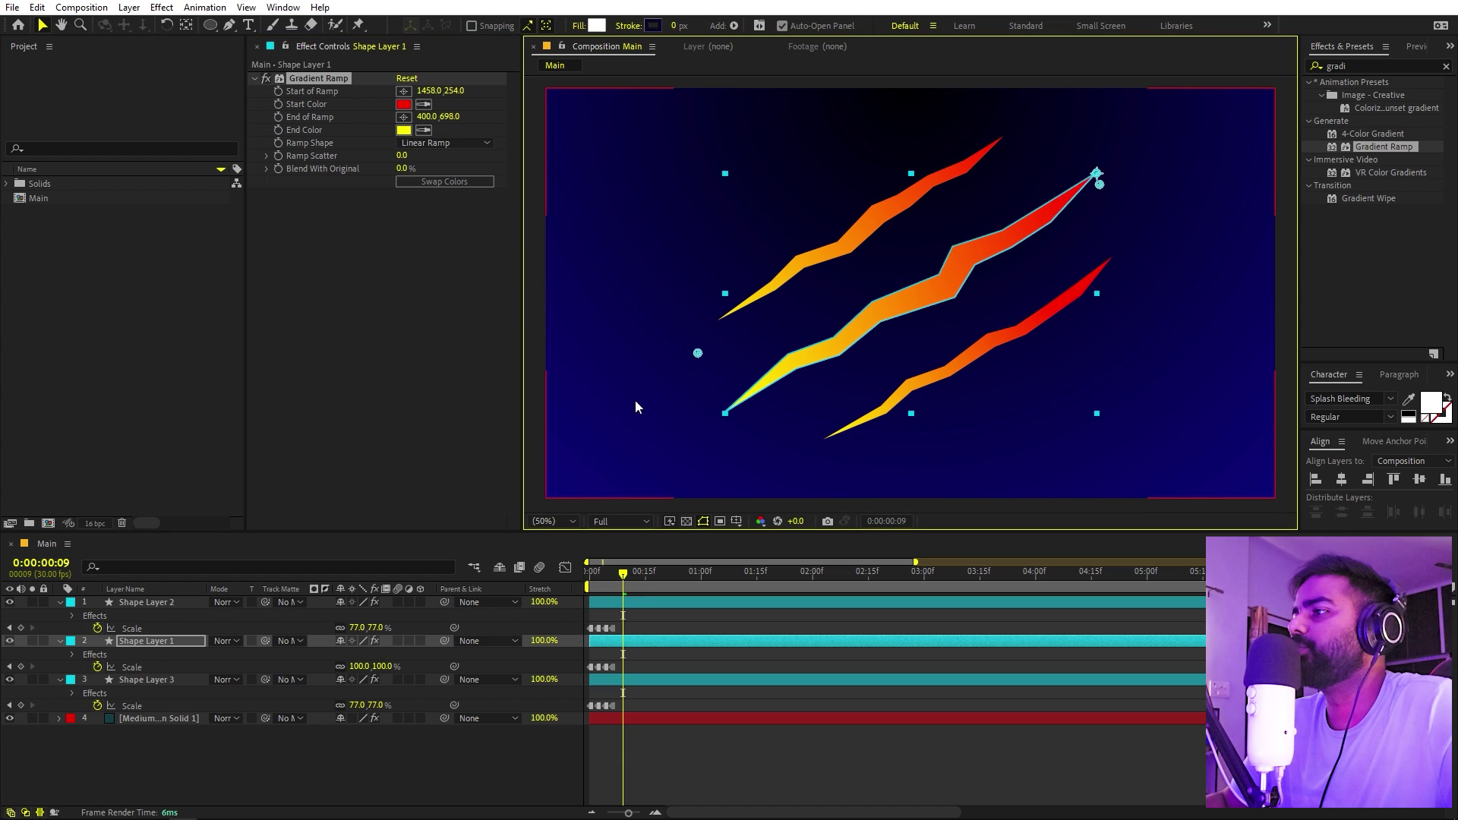
pyautogui.moveTo(694, 356); pyautogui.dragTo(726, 418)
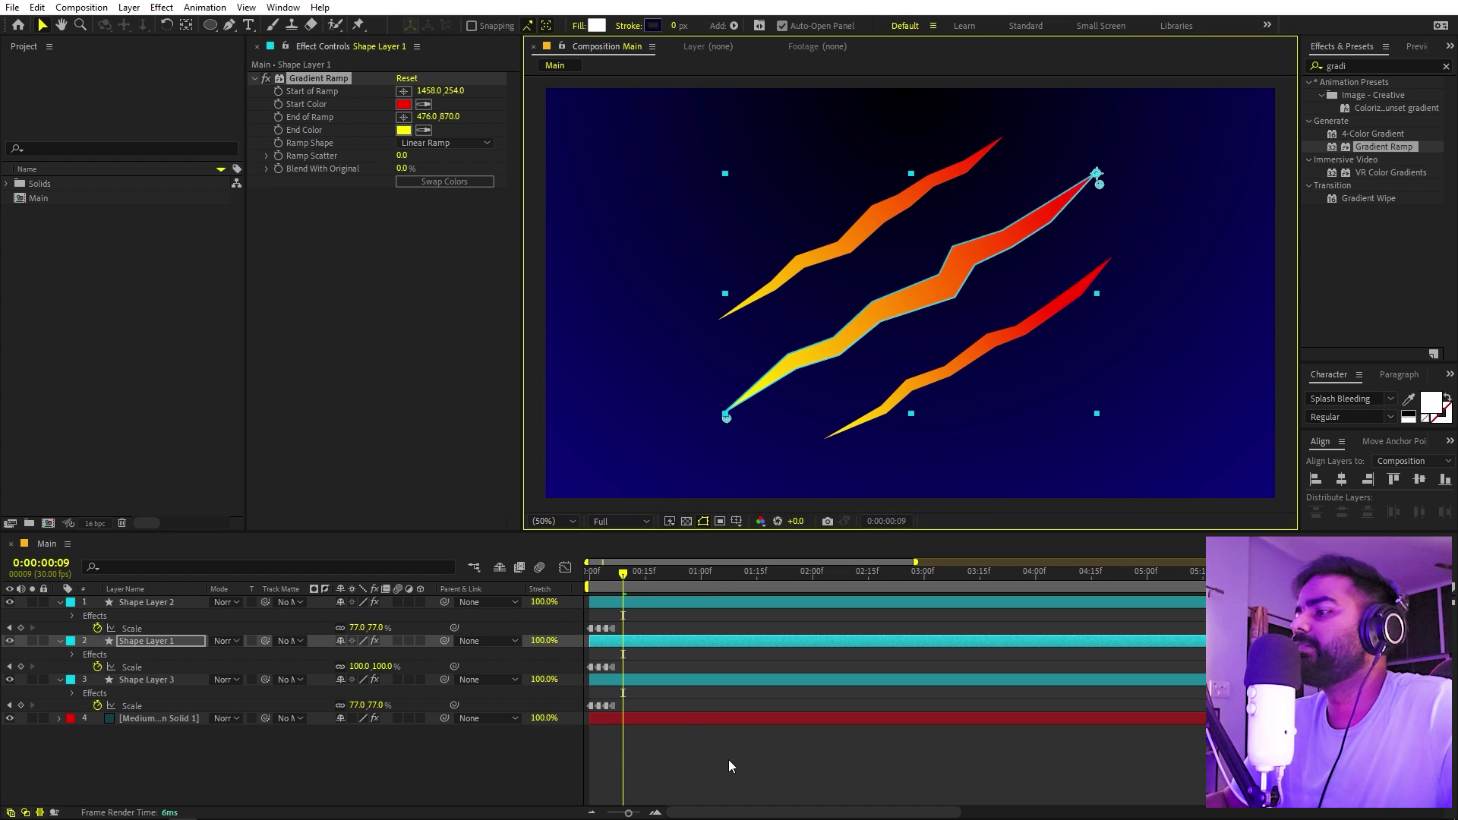
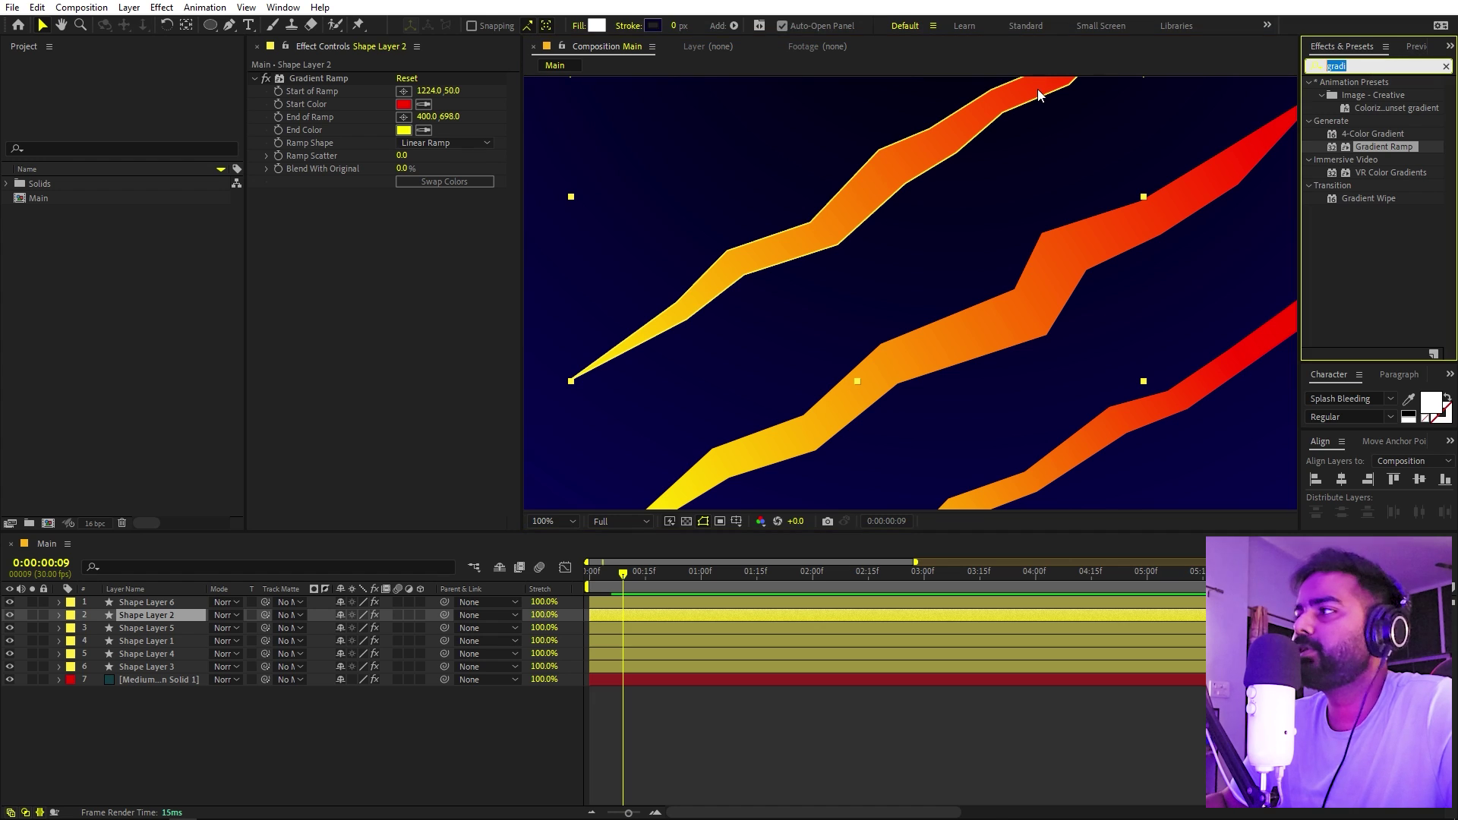
# Step: Add a Fill effect to Shape Layer 2 and set its color to white, FFFFFF
pyautogui.write('fill')
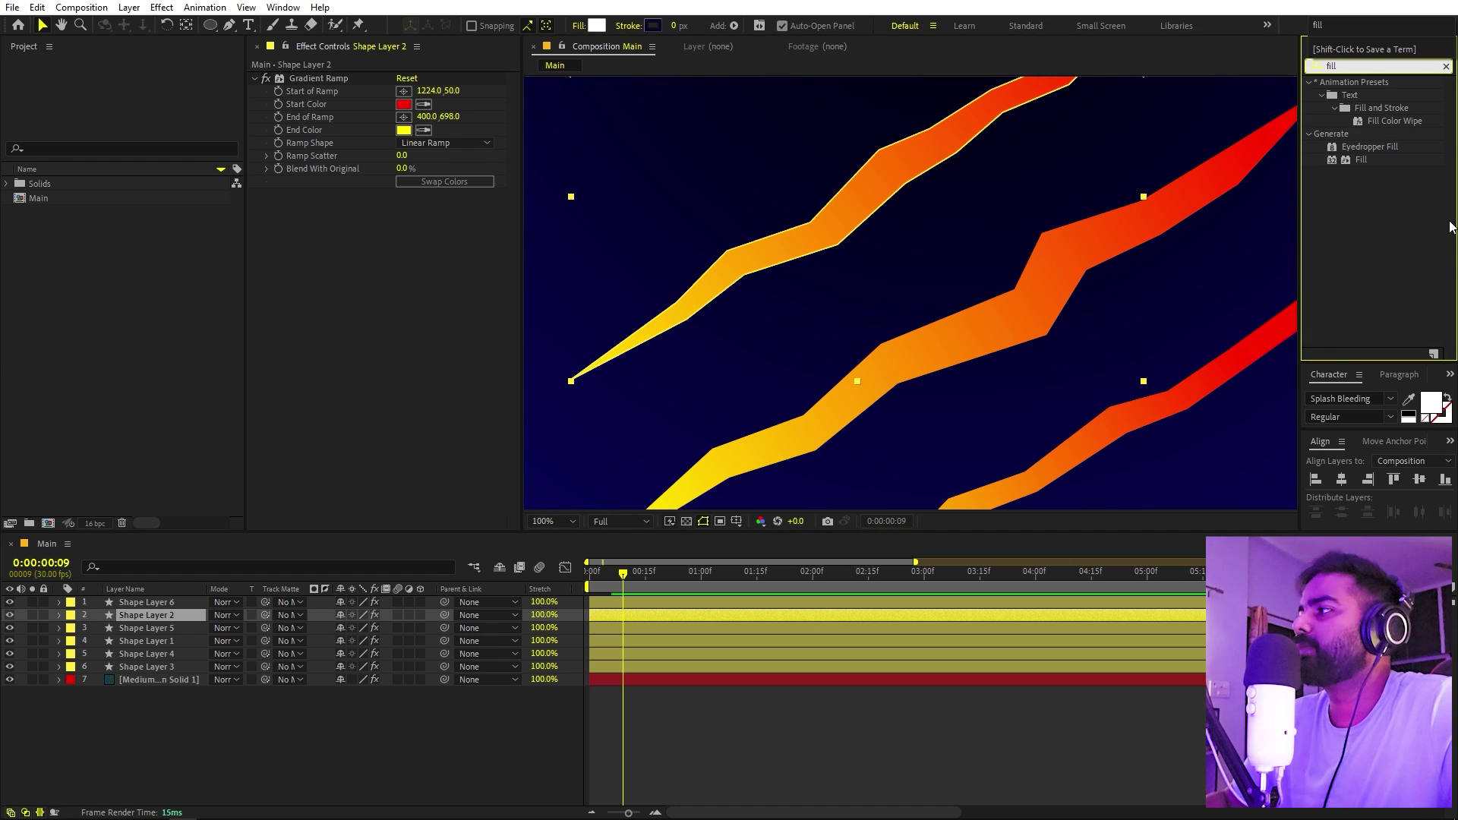
pyautogui.moveTo(1365, 160); pyautogui.dragTo(384, 325)
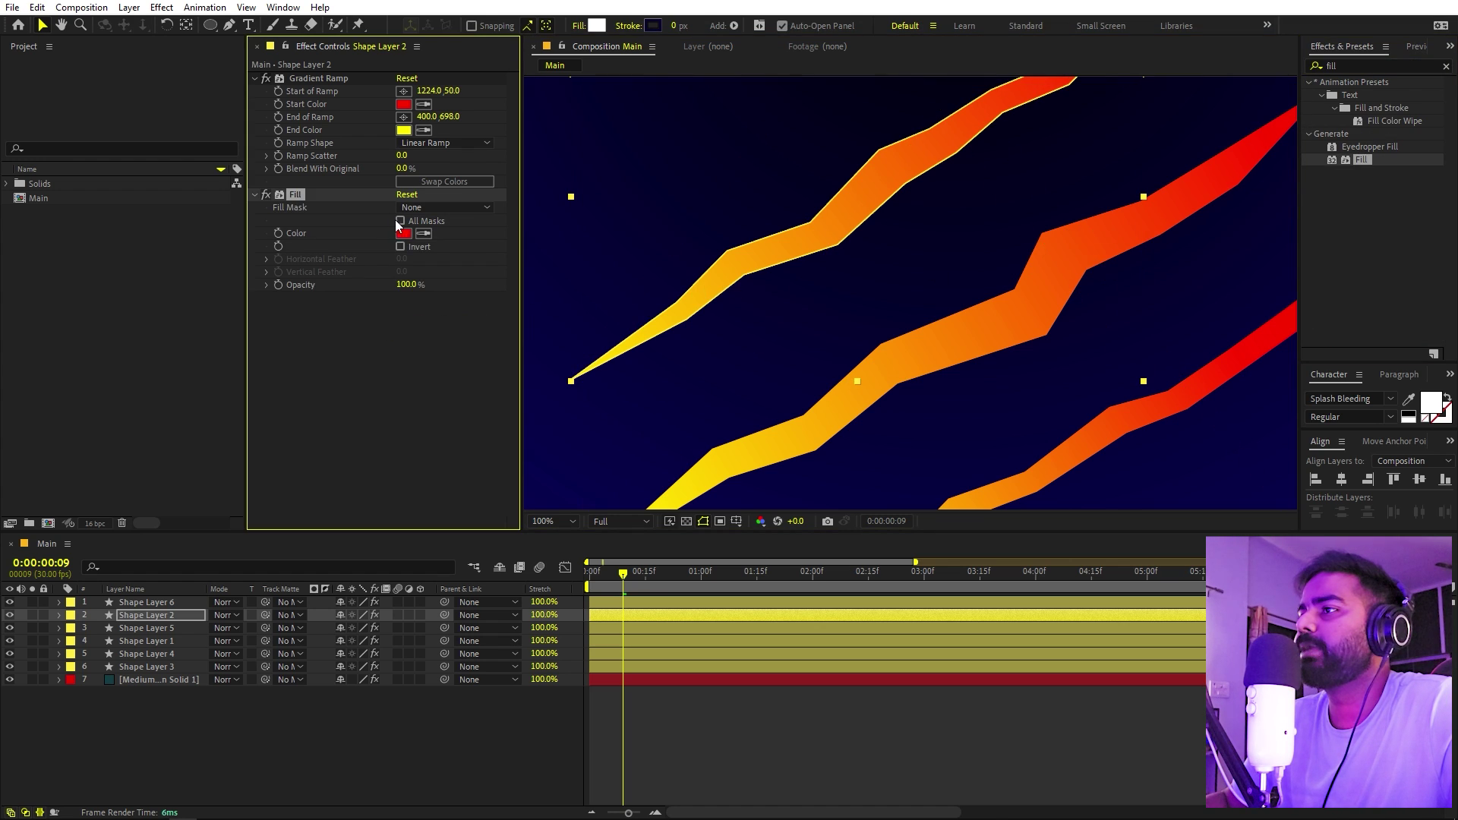
pyautogui.click(401, 235)
pyautogui.moveTo(106, 326); pyautogui.dragTo(6, 258)
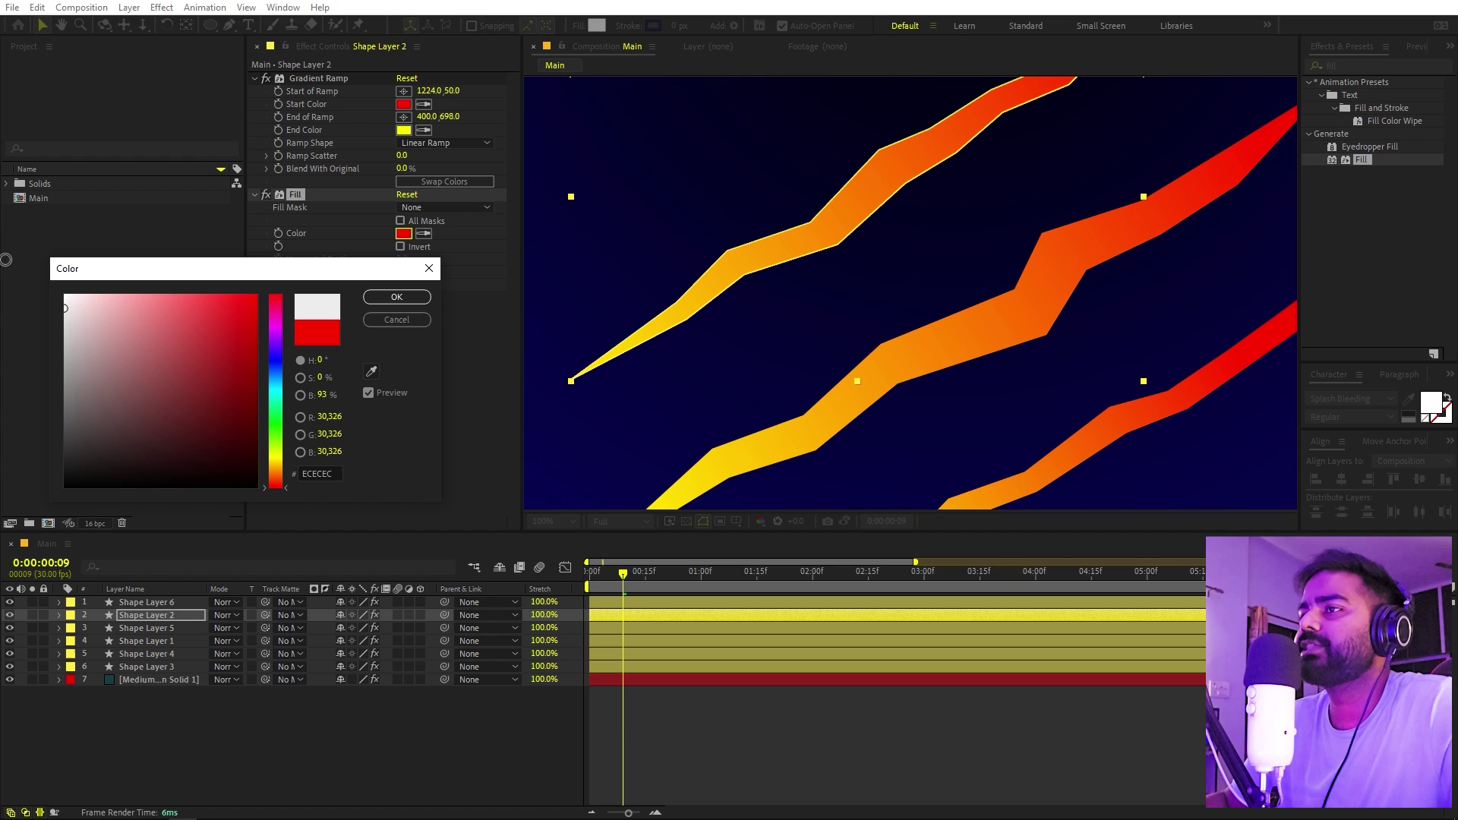
pyautogui.click(396, 298)
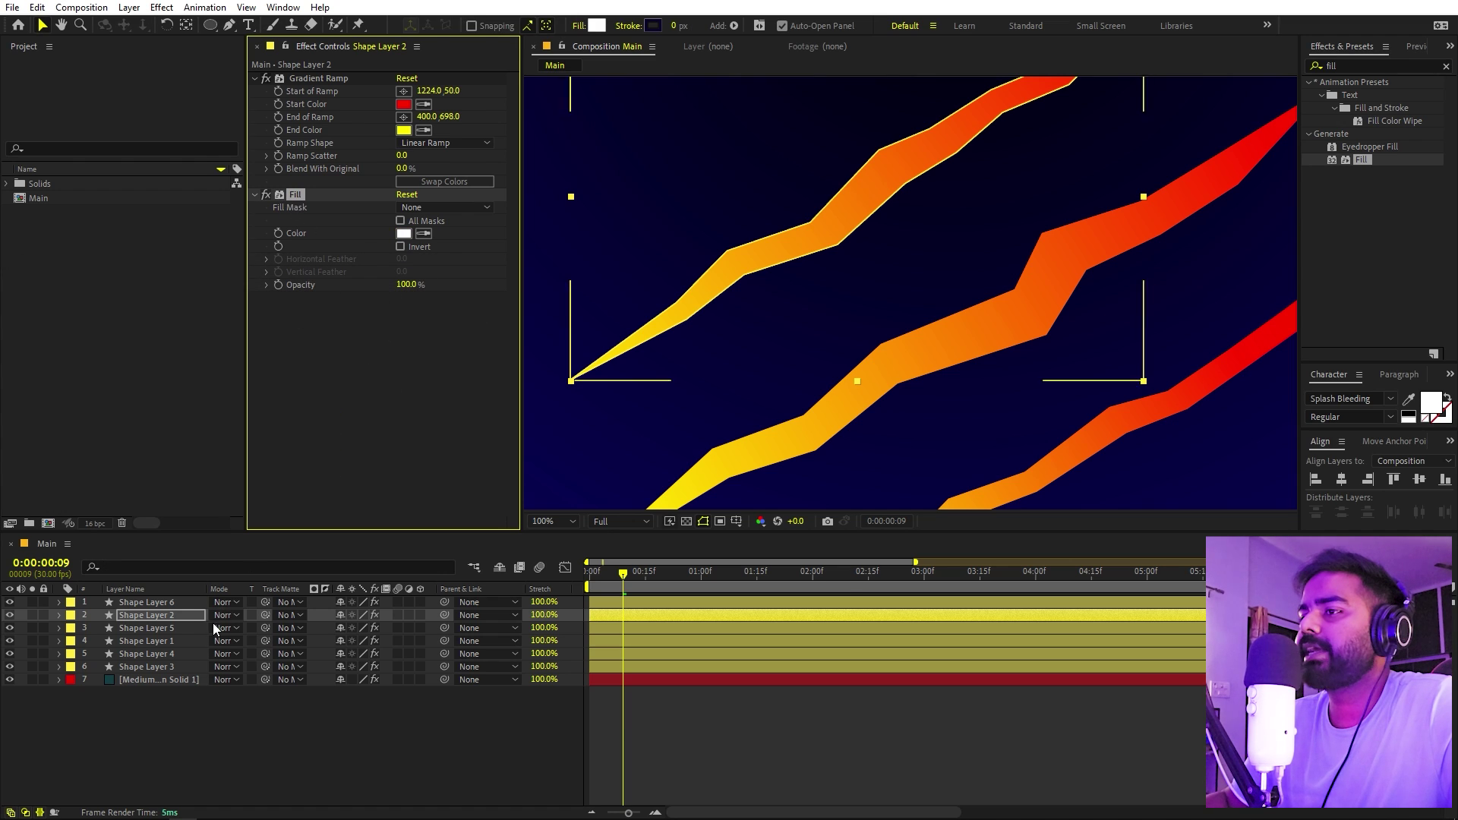
# Step: Paste the white Fill effect onto Shape Layer 1 and Shape Layer 3
pyautogui.click(153, 642)
pyautogui.hotkey('ctrl', 'v')
pyautogui.click(171, 667)
pyautogui.hotkey('ctrl', 'v')
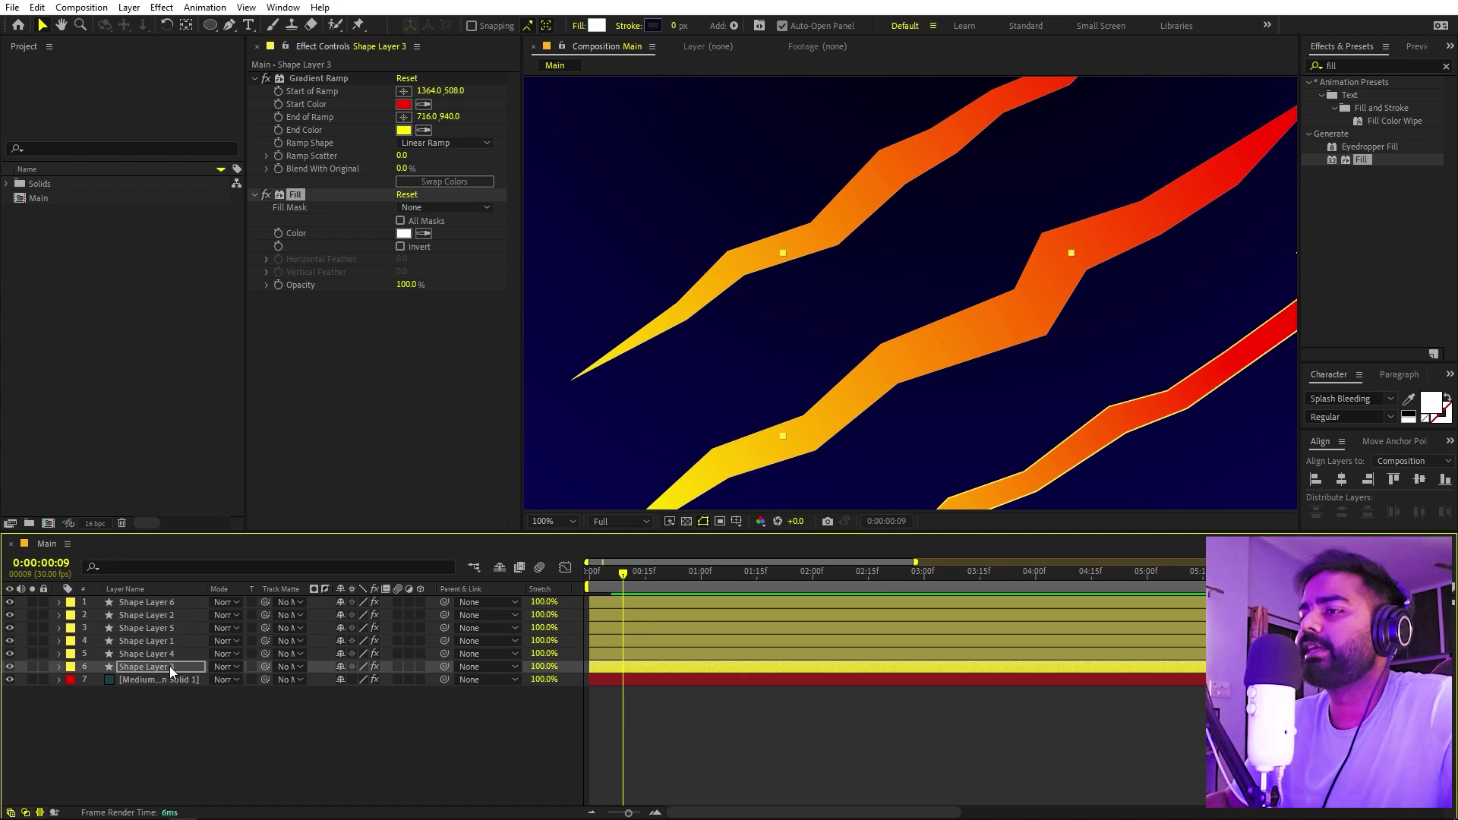
# Step: Change the label color of Shape Layers 1, 2 and 3 to white
pyautogui.keyDown('ctrl'); pyautogui.click(164, 640); pyautogui.keyUp('ctrl')
pyautogui.keyDown('ctrl'); pyautogui.click(165, 616); pyautogui.keyUp('ctrl')
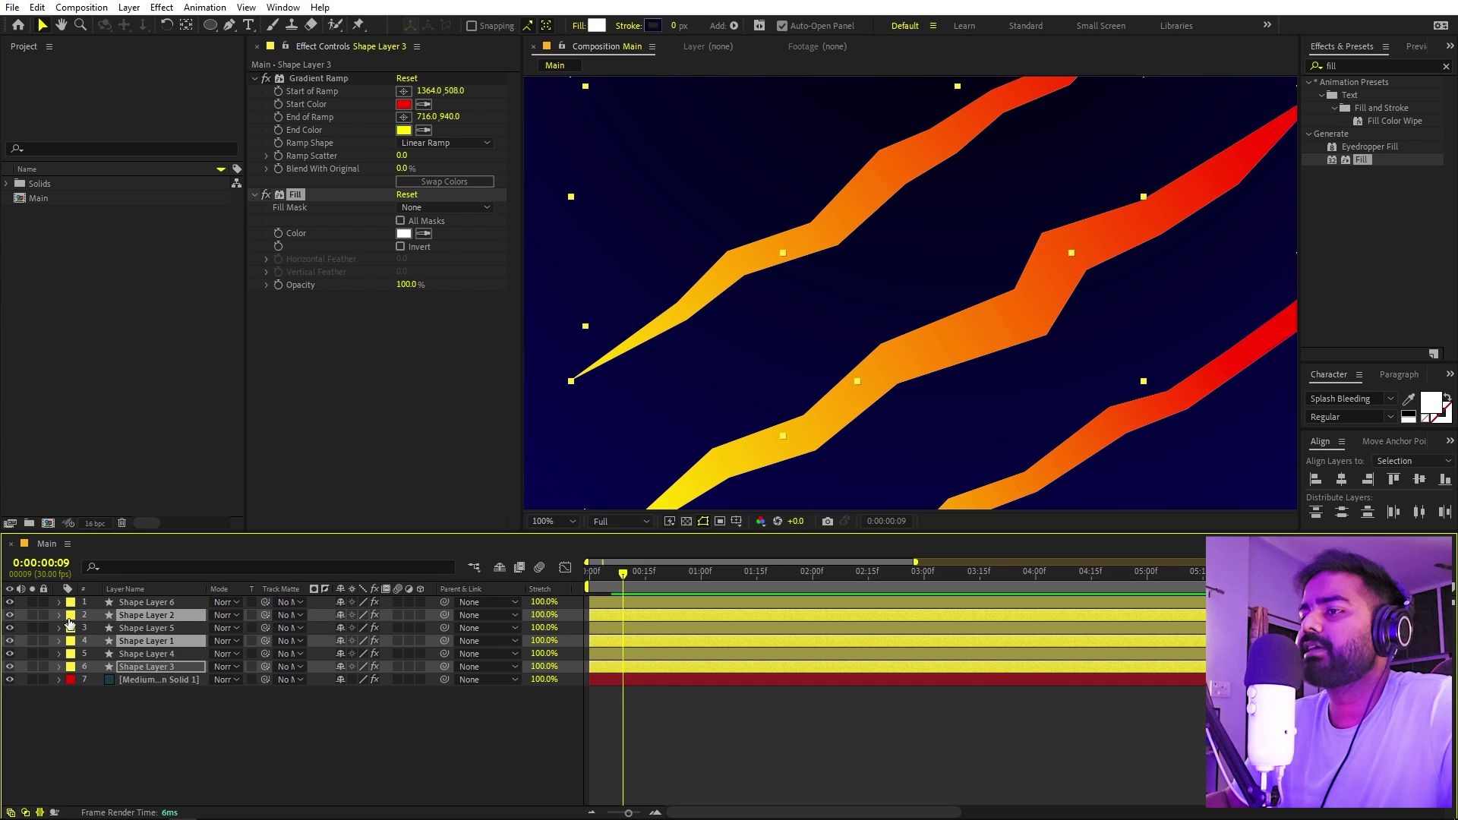
pyautogui.click(70, 623)
pyautogui.click(107, 423)
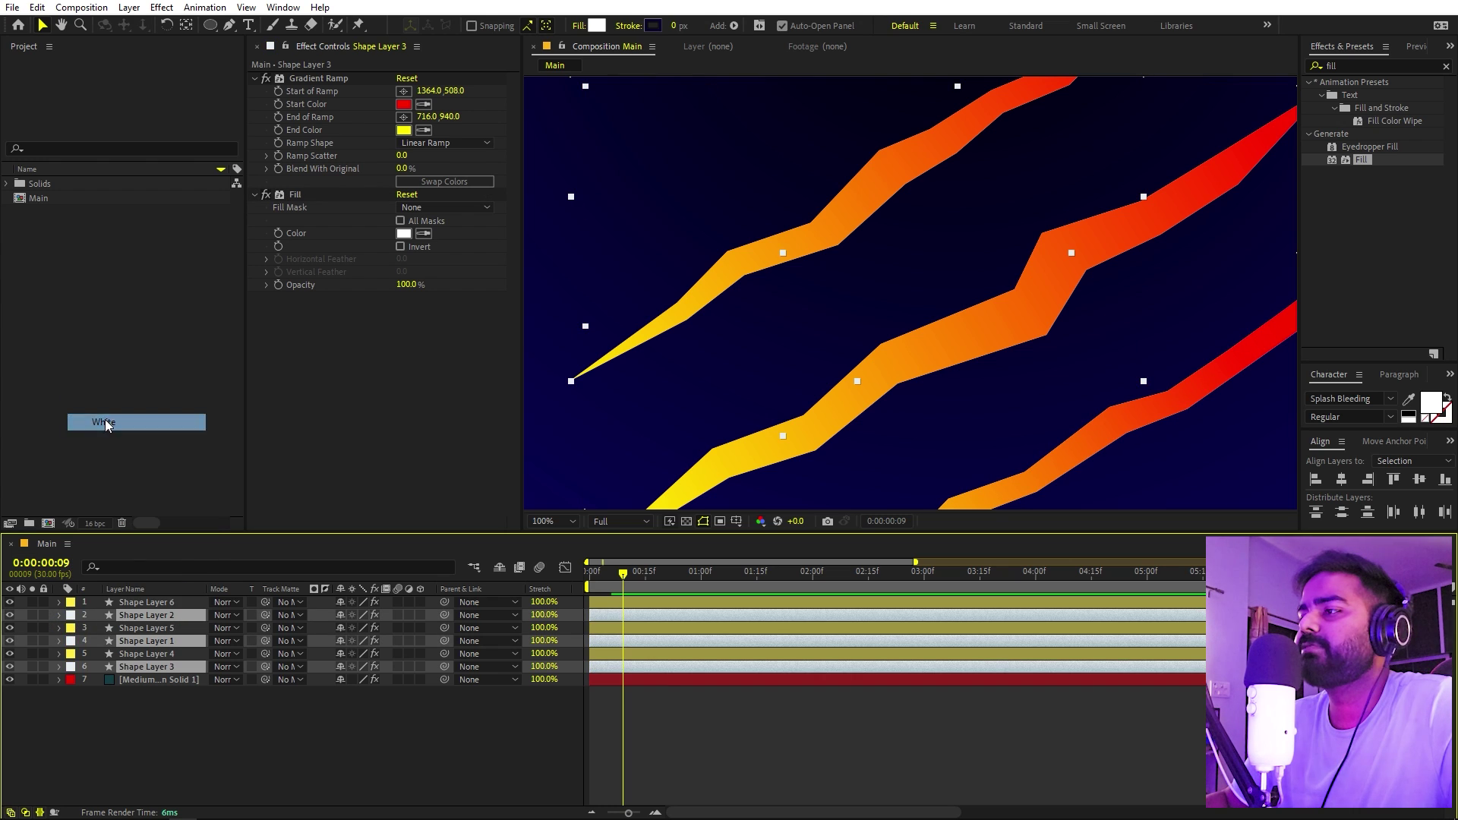
pyautogui.click(802, 770)
# Step: At 0:00:01:26, pull several corner points of Shape Layer 2's path slightly outward with the Pen tool so white edges show around the upper slash
pyautogui.click(633, 618)
pyautogui.press('Home')
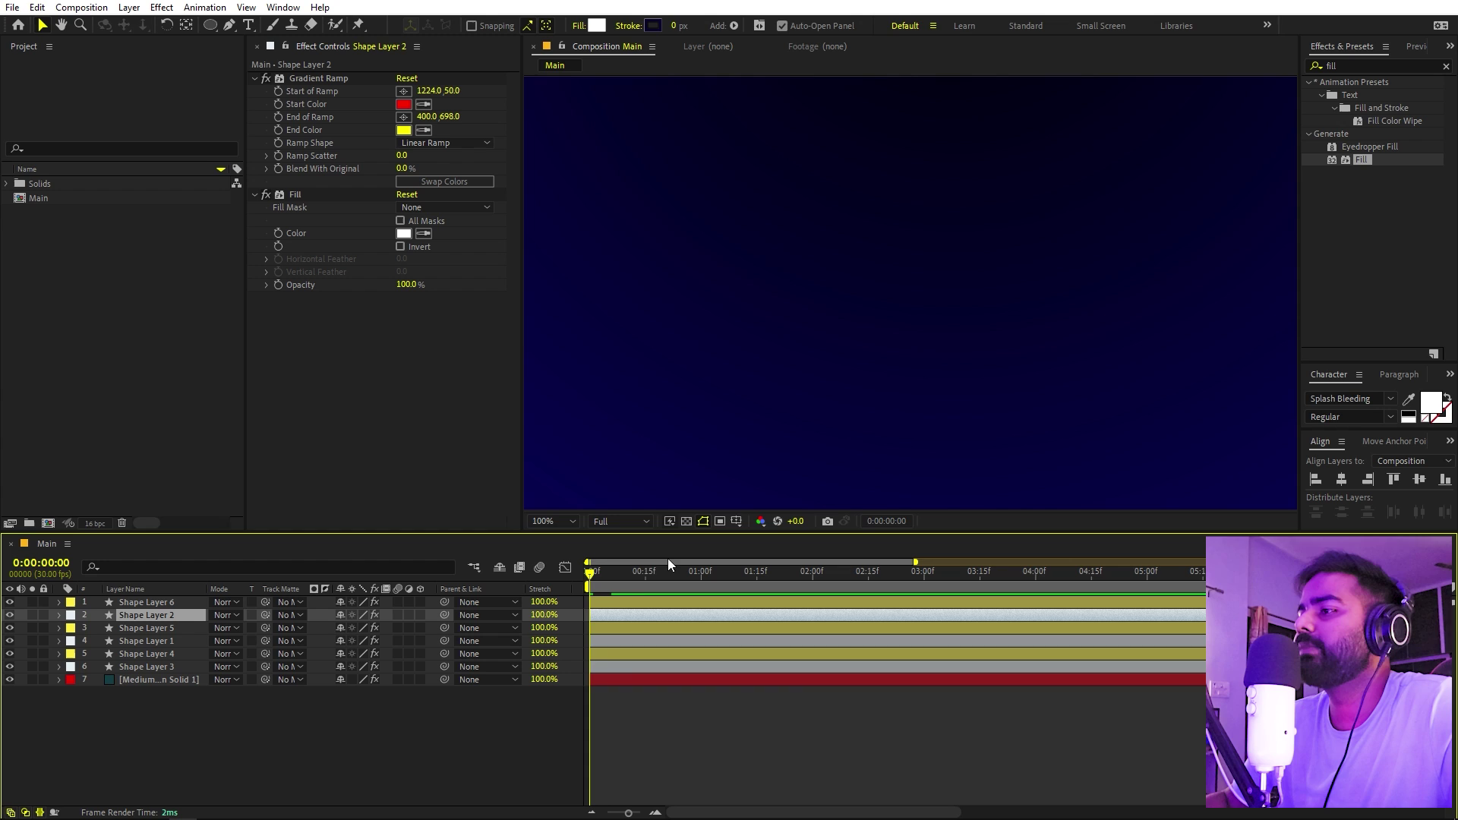
pyautogui.moveTo(668, 560); pyautogui.dragTo(797, 566)
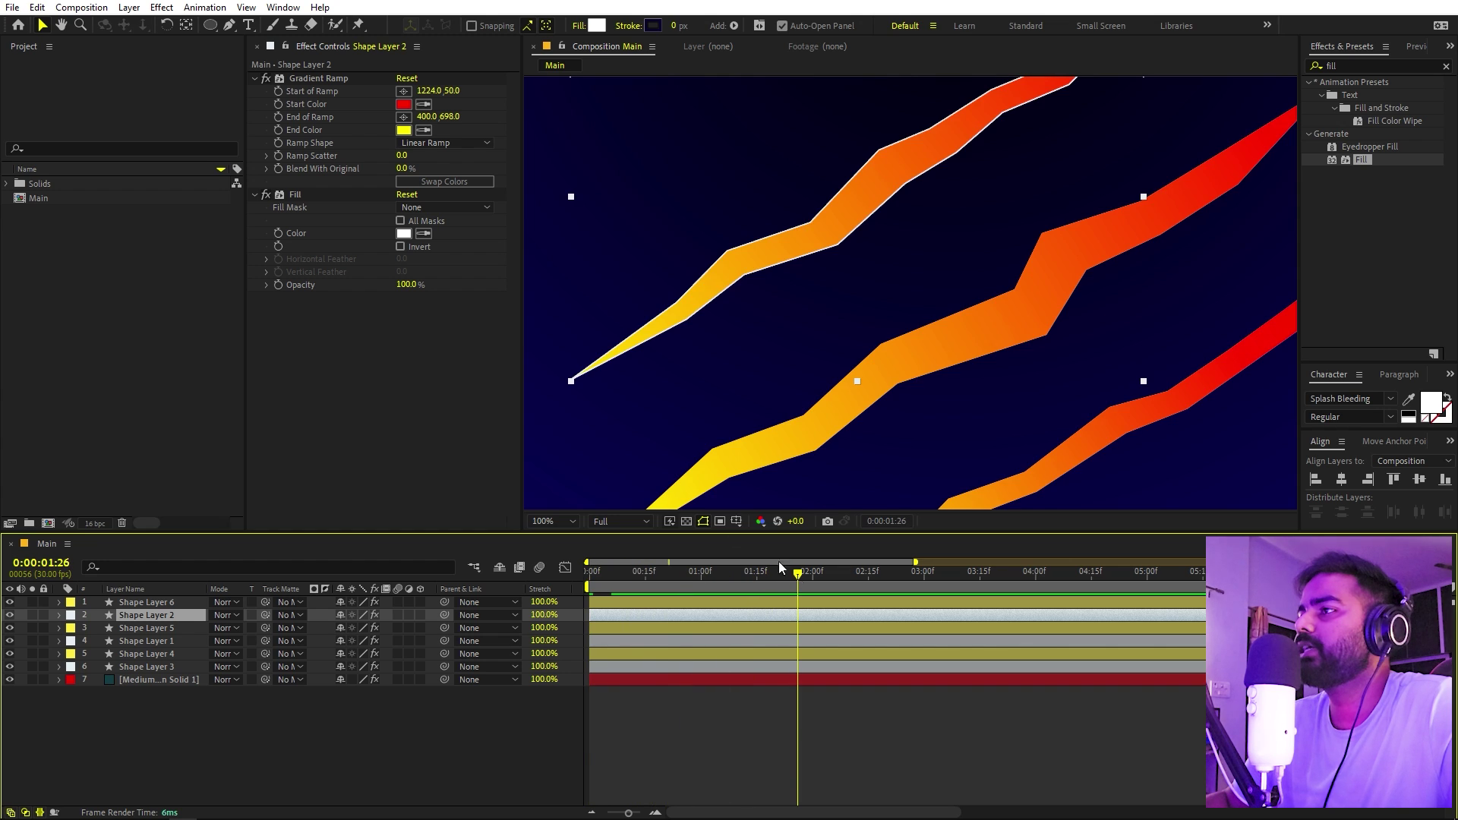
pyautogui.click(229, 25)
pyautogui.scroll(1, 999, 303)
pyautogui.moveTo(1000, 303); pyautogui.dragTo(966, 306)
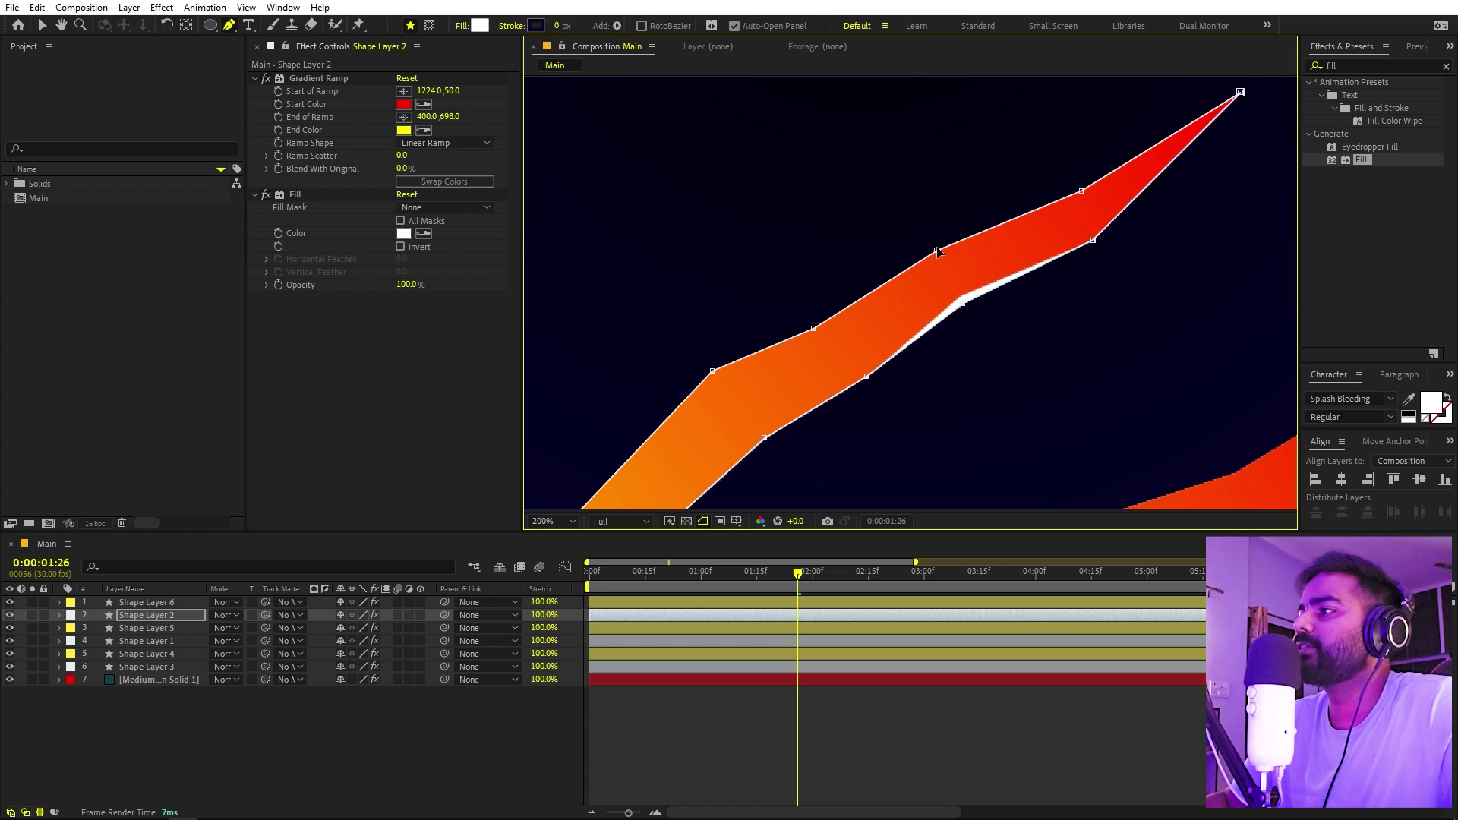
pyautogui.moveTo(938, 250); pyautogui.dragTo(938, 244)
pyautogui.moveTo(916, 312); pyautogui.dragTo(995, 241)
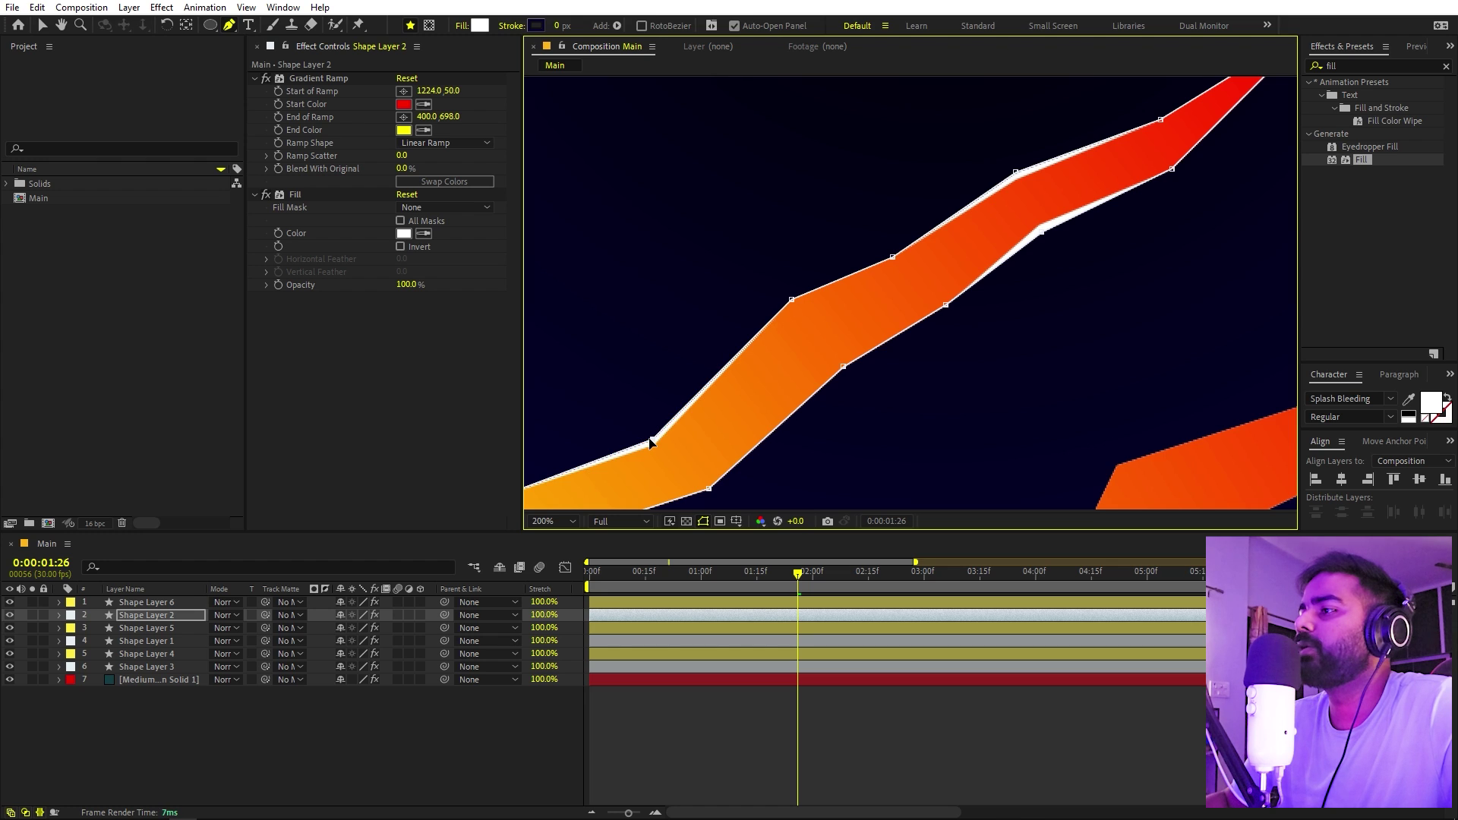
pyautogui.moveTo(795, 485); pyautogui.dragTo(885, 355)
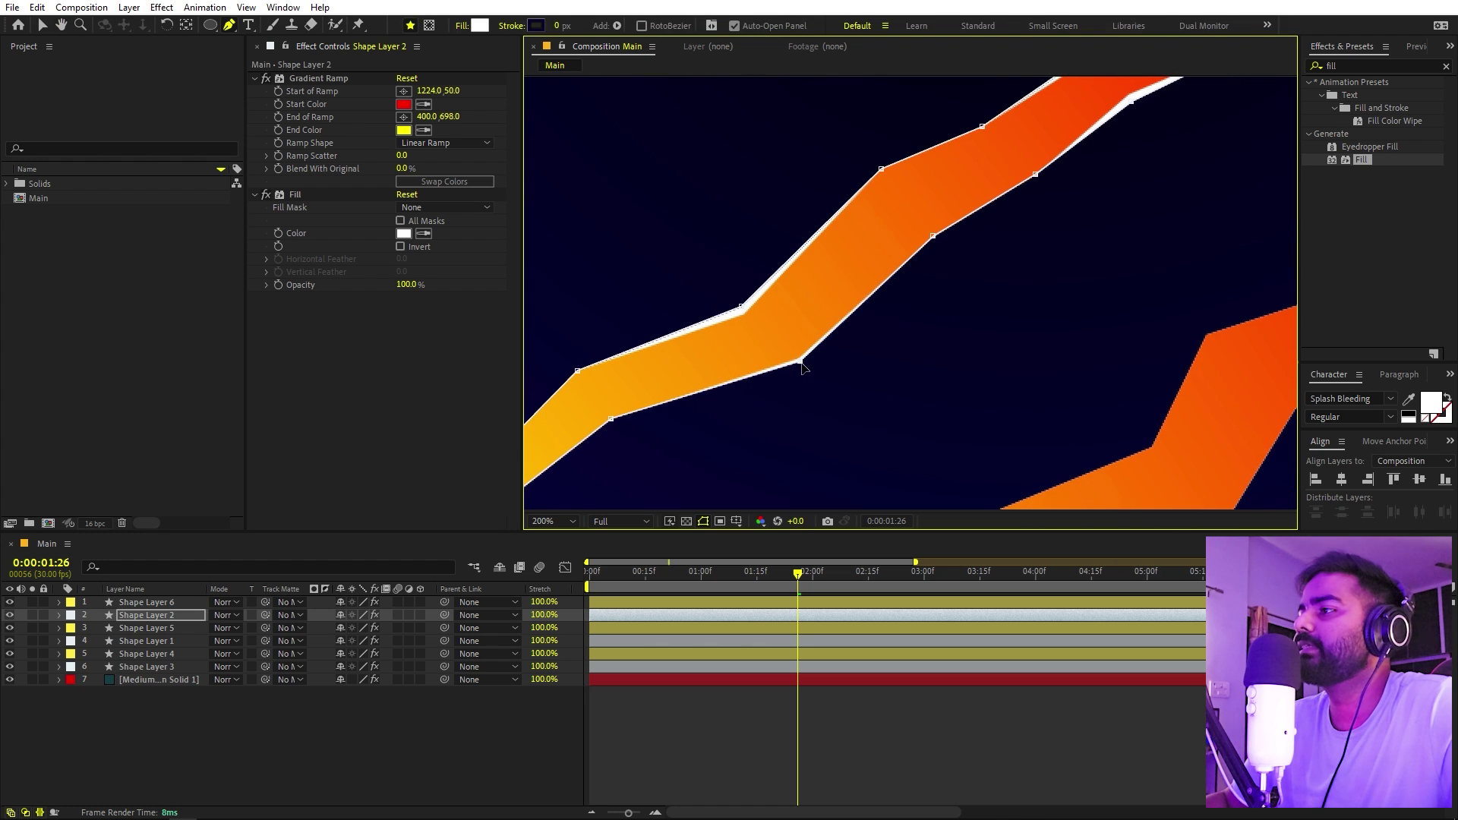
pyautogui.moveTo(687, 452); pyautogui.dragTo(962, 316)
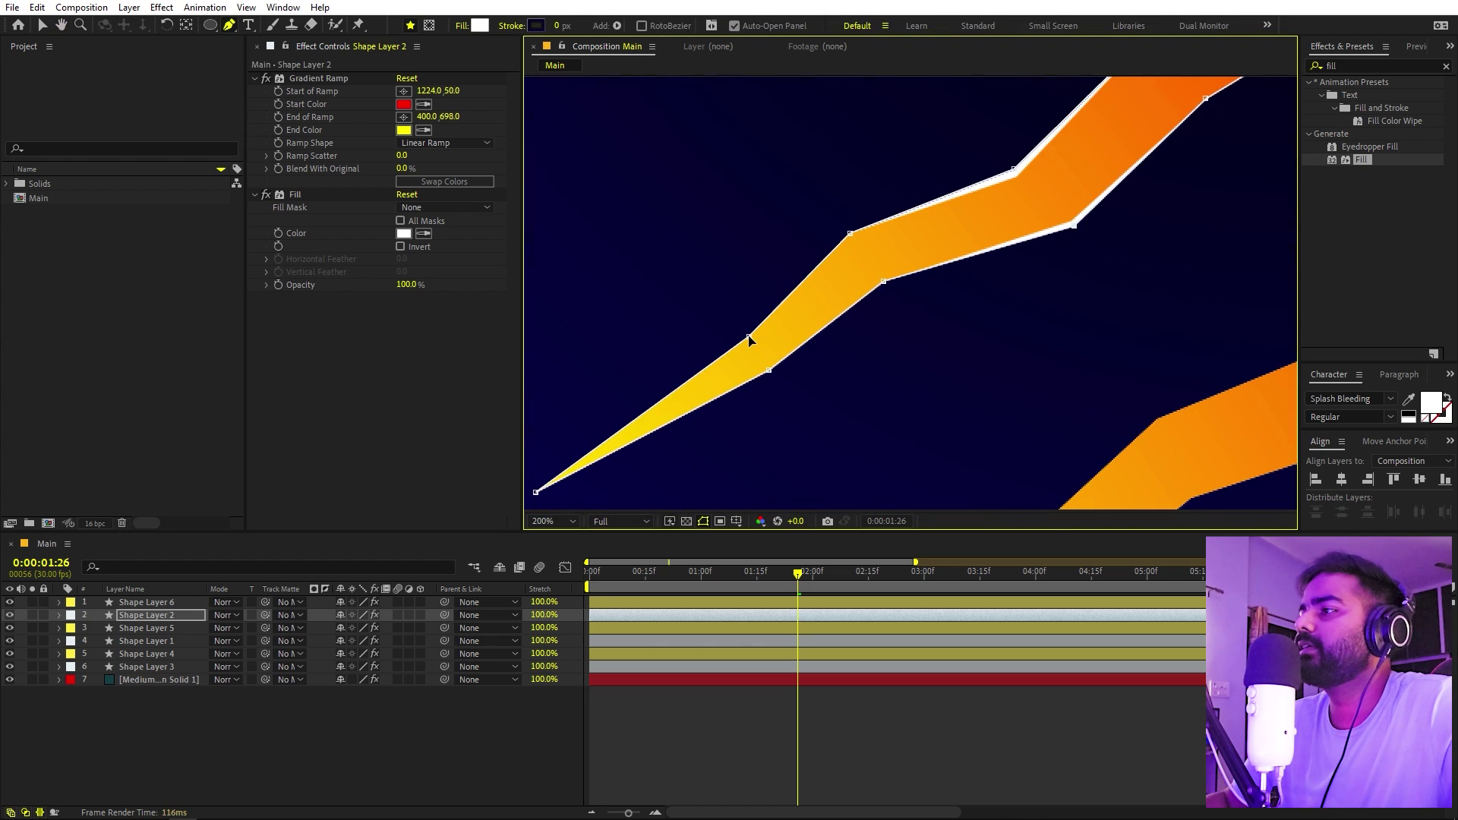
pyautogui.moveTo(749, 337); pyautogui.dragTo(746, 334)
pyautogui.scroll(-2, 801, 287)
pyautogui.hotkey('ctrl', 'shift', 'a')
# Step: Pull corner points of Shape Layer 1's path slightly outward to expose white edges around the middle slash
pyautogui.moveTo(963, 190); pyautogui.dragTo(973, 175)
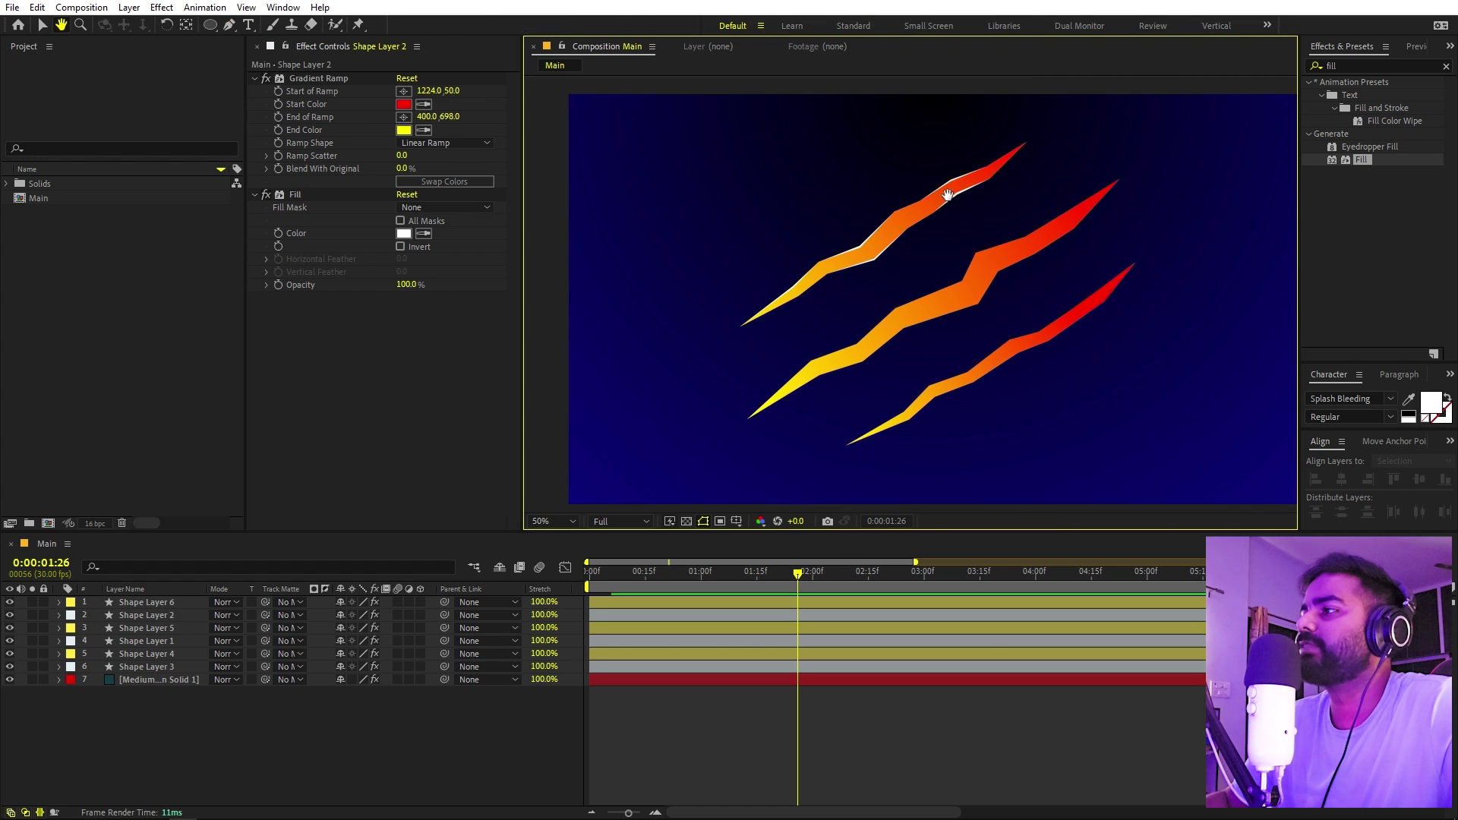
pyautogui.click(148, 641)
pyautogui.scroll(2, 1206, 302)
pyautogui.moveTo(1129, 270); pyautogui.dragTo(984, 323)
pyautogui.scroll(1, 871, 322)
pyautogui.moveTo(872, 321); pyautogui.dragTo(863, 318)
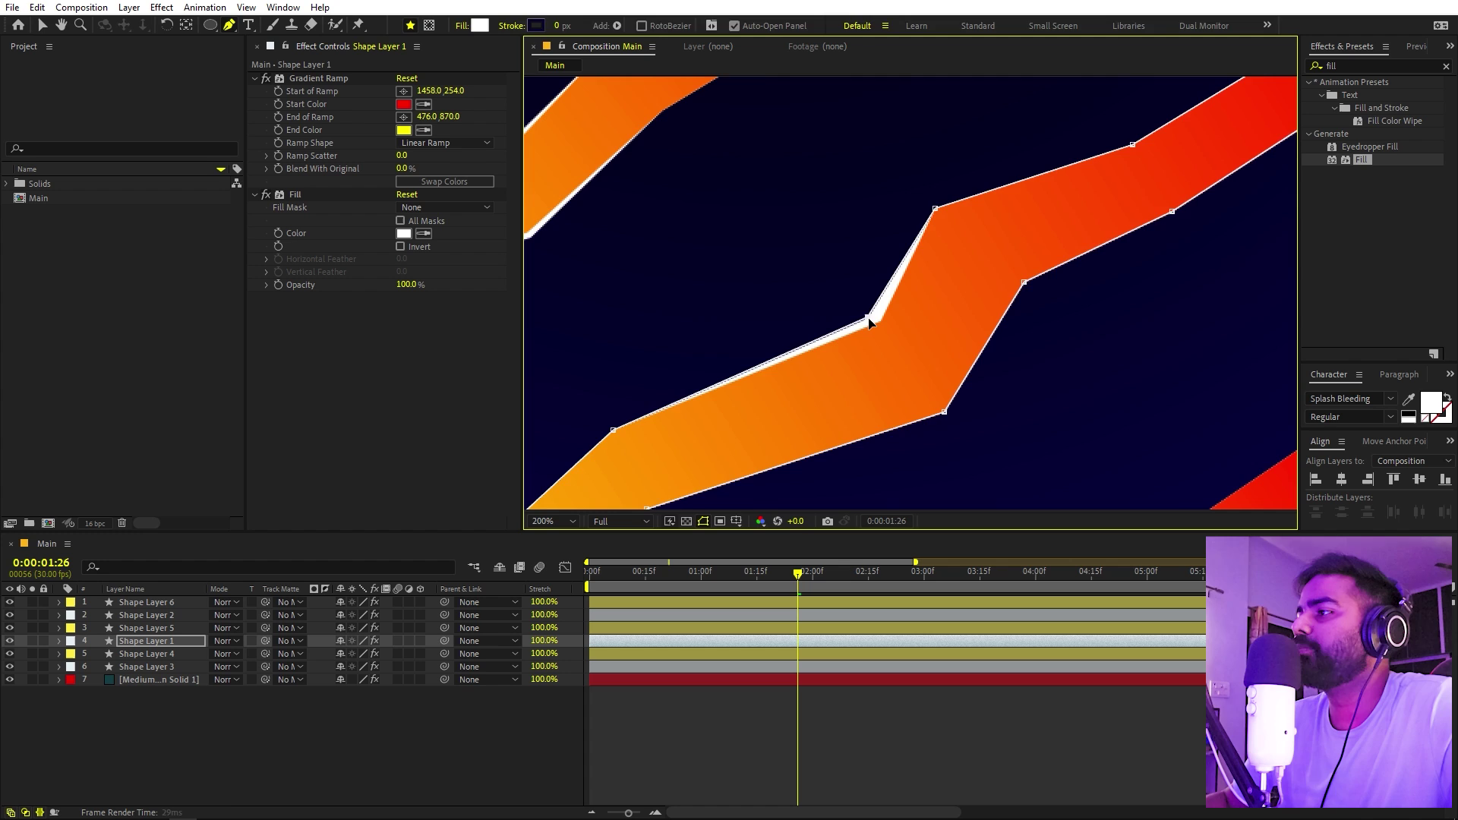
pyautogui.moveTo(1014, 283); pyautogui.dragTo(1026, 290)
pyautogui.moveTo(1204, 178); pyautogui.dragTo(1081, 241)
pyautogui.moveTo(1029, 212); pyautogui.dragTo(1032, 223)
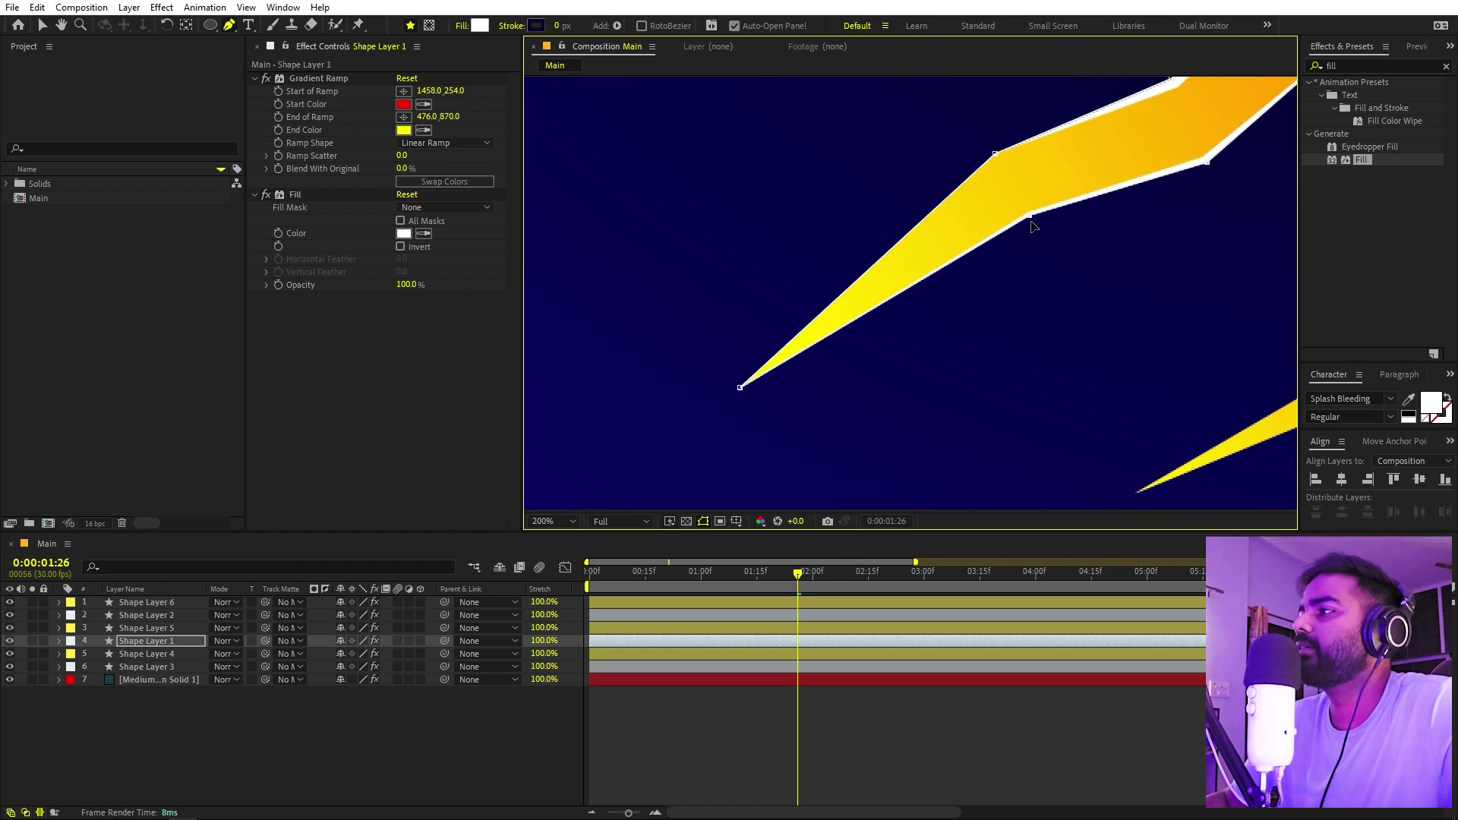
pyautogui.hotkey('shift', '/')
# Step: Pull corner points of Shape Layer 3's path slightly outward to expose white edges around the lower slash
pyautogui.click(149, 667)
pyautogui.scroll(1, 1024, 357)
pyautogui.scroll(1, 1167, 265)
pyautogui.moveTo(999, 282); pyautogui.dragTo(1008, 293)
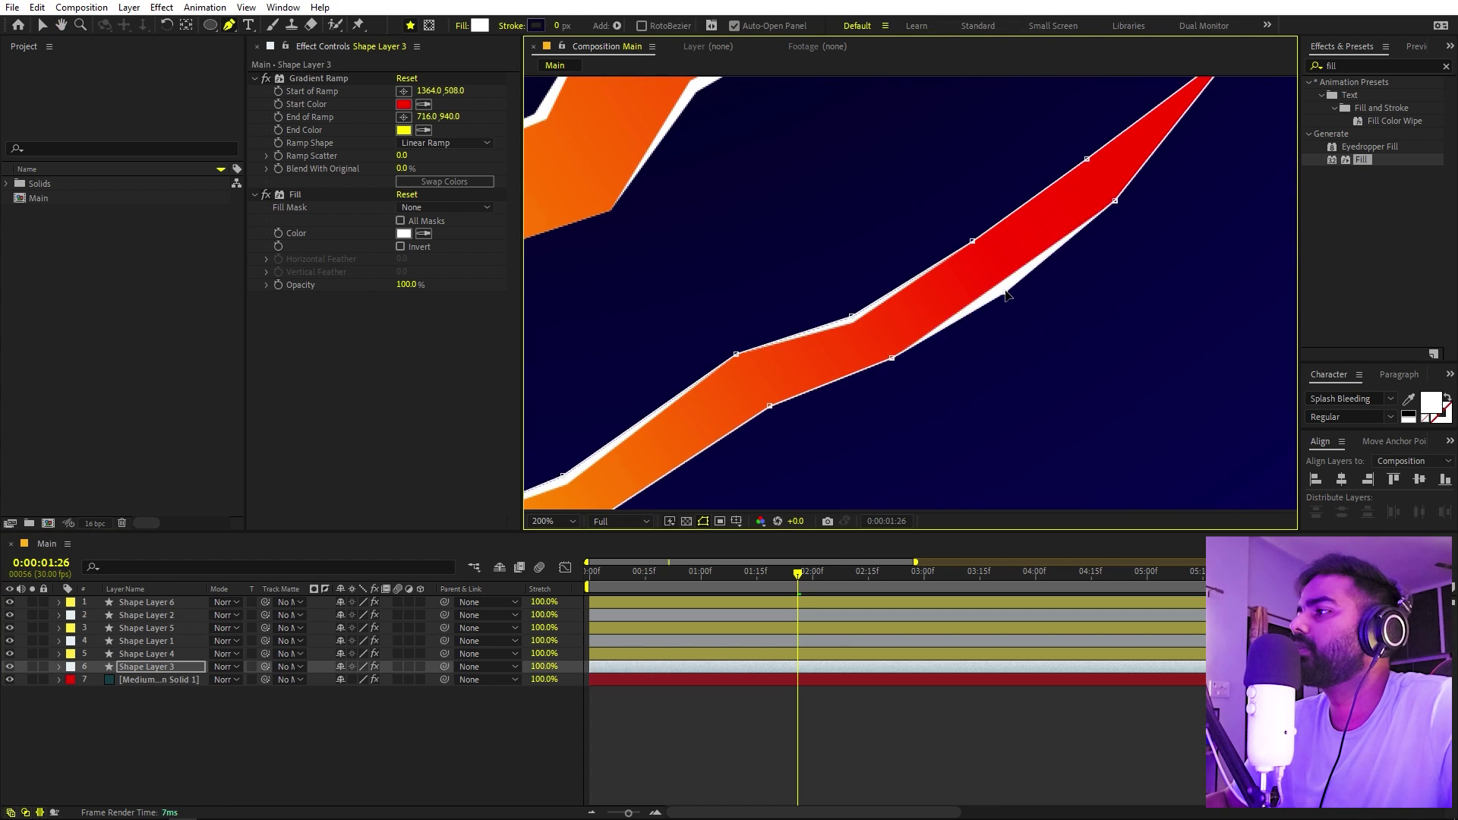
pyautogui.moveTo(684, 426); pyautogui.dragTo(1194, 101)
pyautogui.hotkey('ctrl', 'shift', 'a')
pyautogui.hotkey('shift', '/')
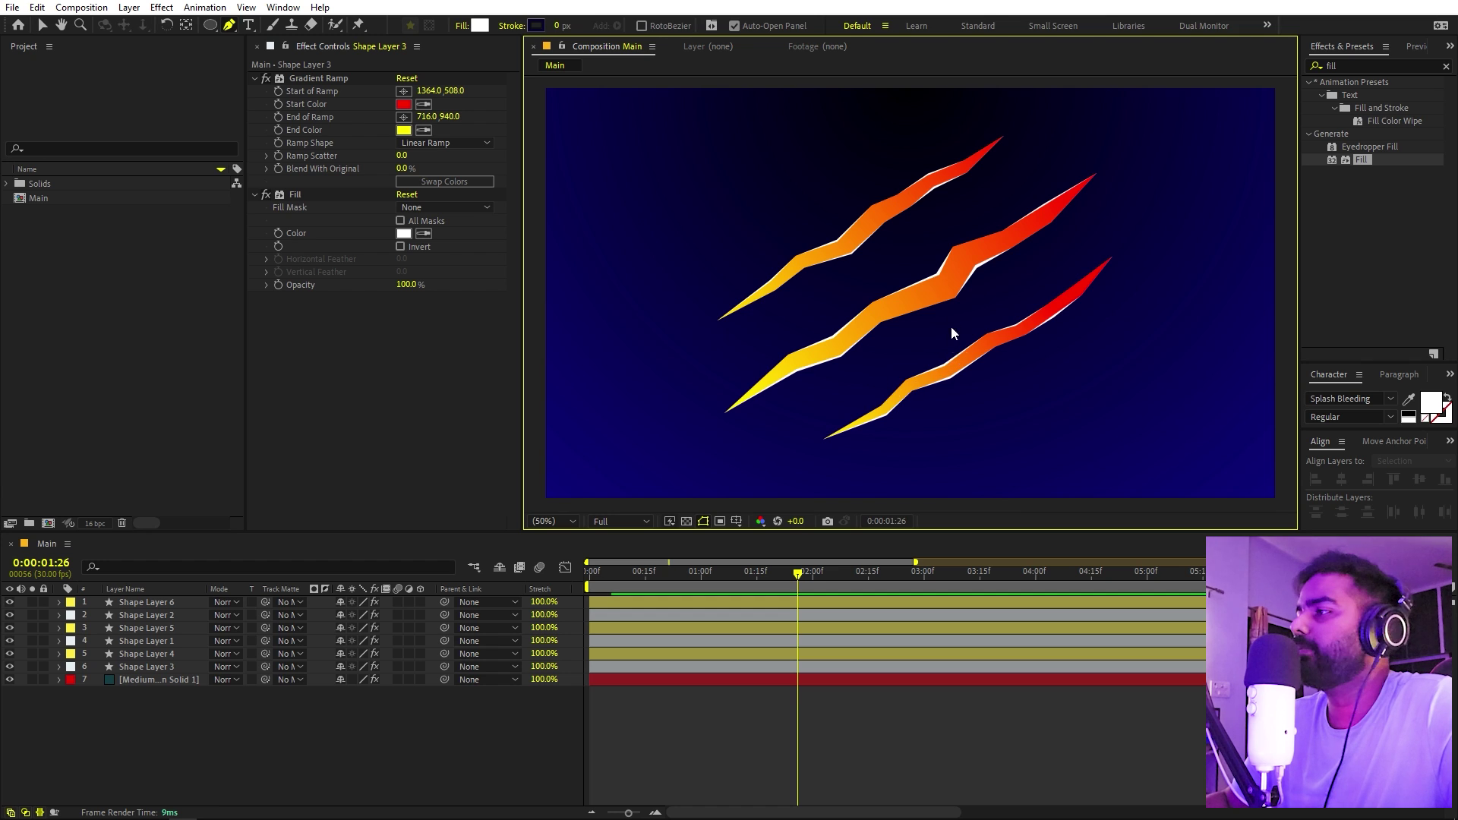
# Step: Add an Inner Shadow layer style to Shape Layer 5, the gradient layer of the middle slash
pyautogui.press('v')
pyautogui.scroll(2, 919, 272)
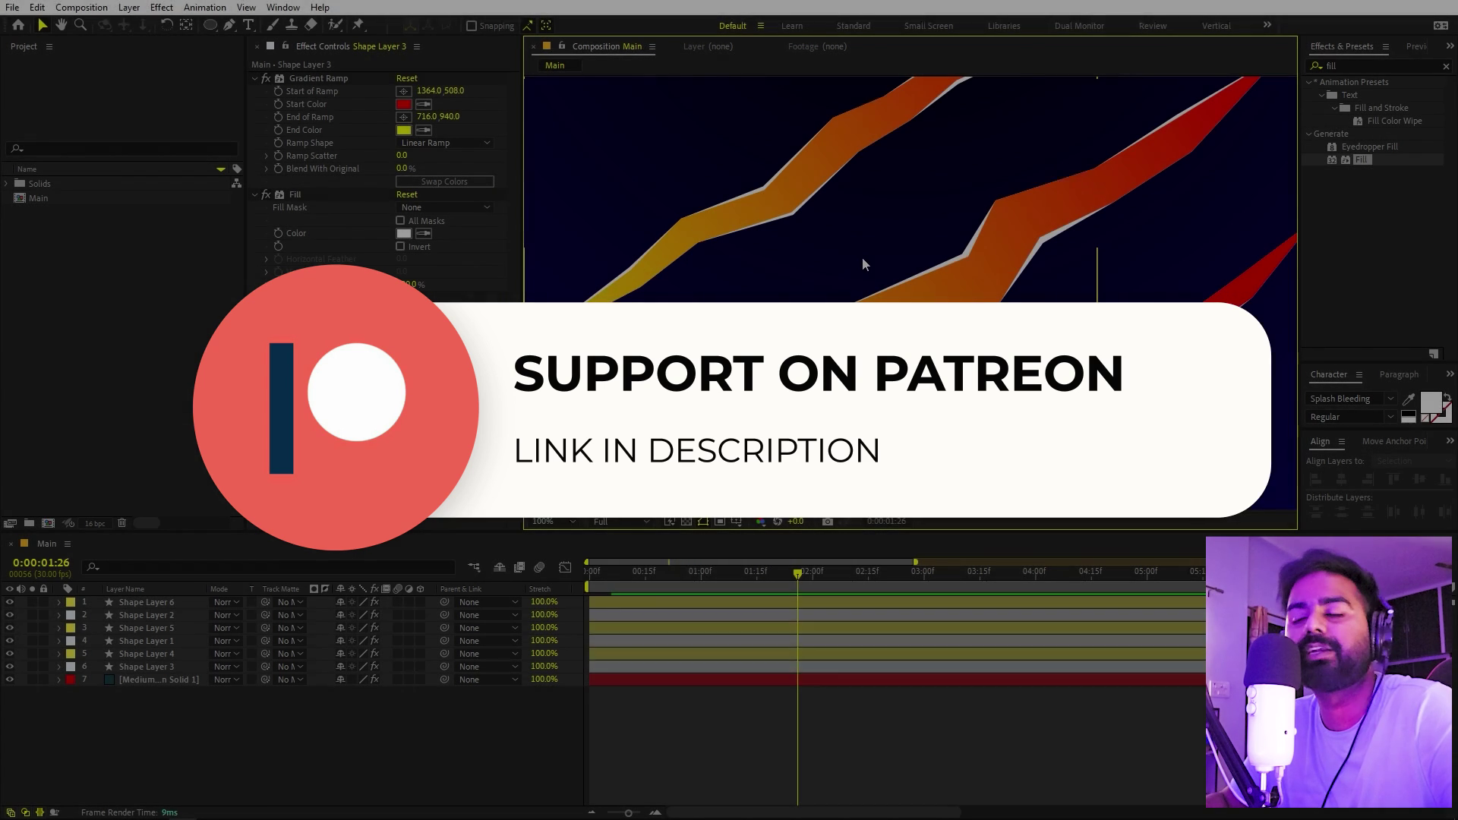
pyautogui.press('space')
pyautogui.moveTo(804, 151); pyautogui.dragTo(906, 212)
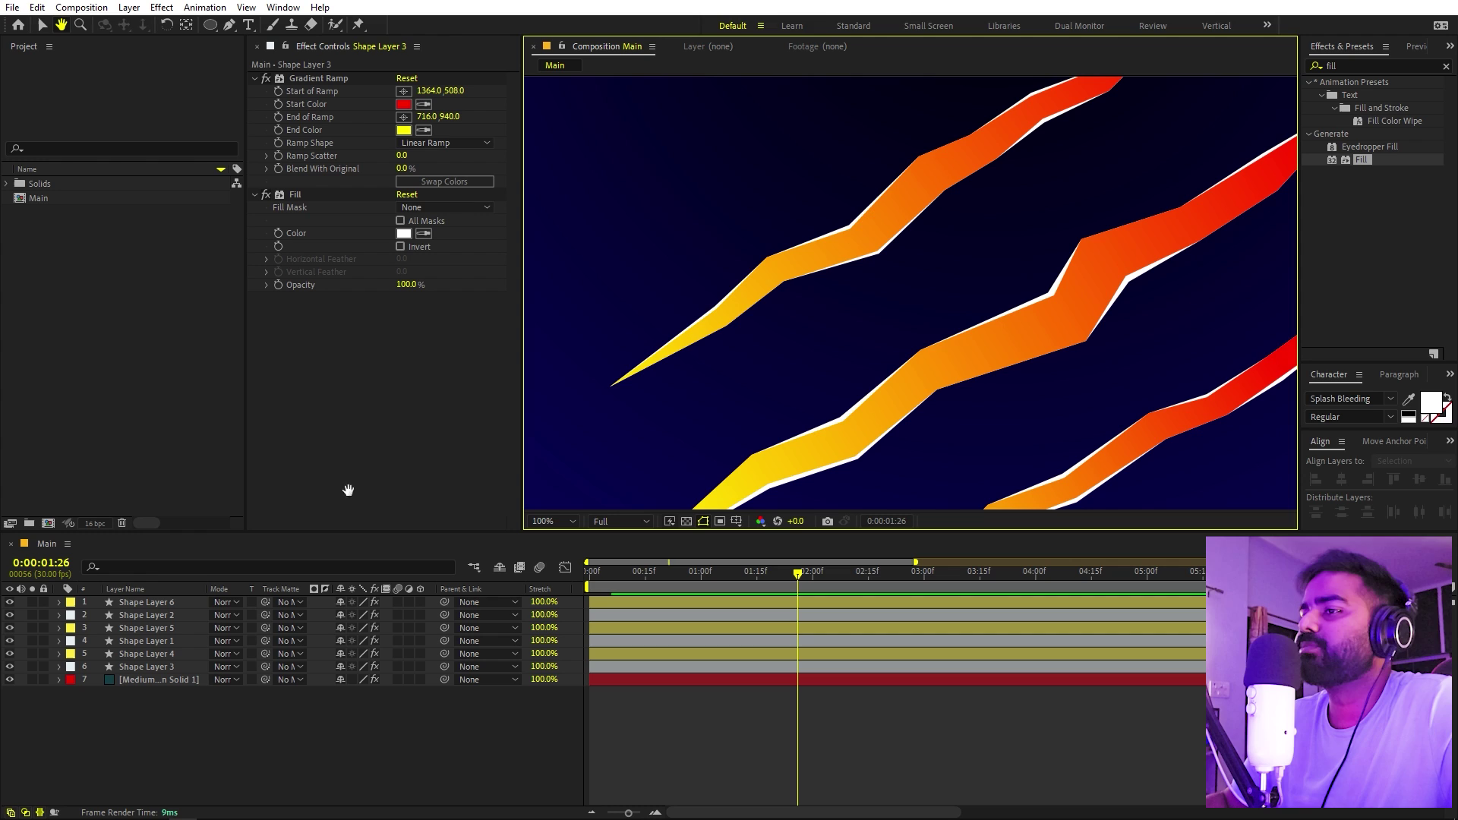
pyautogui.click(156, 604)
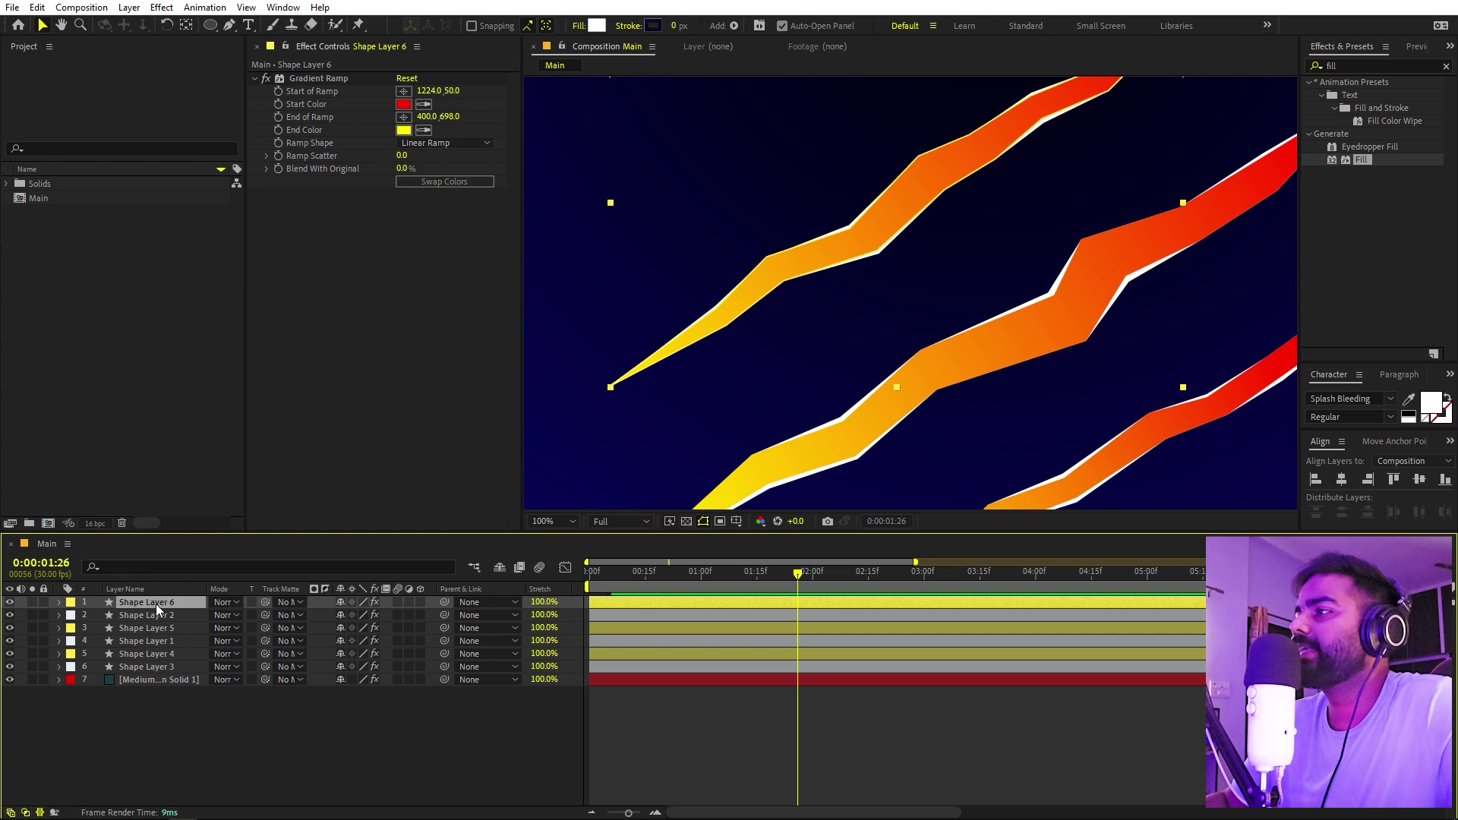
pyautogui.click(147, 631)
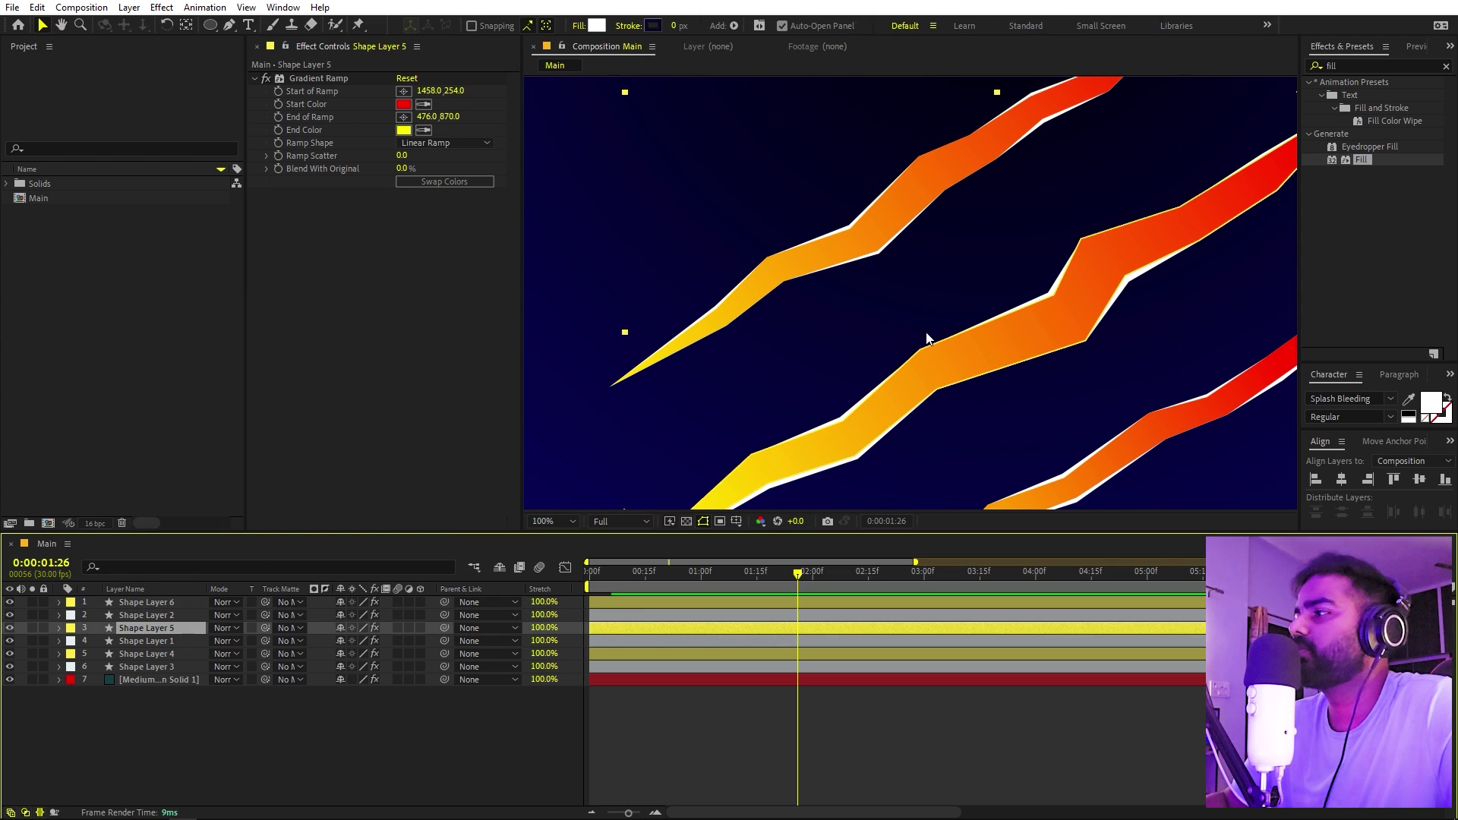
pyautogui.rightClick(128, 631)
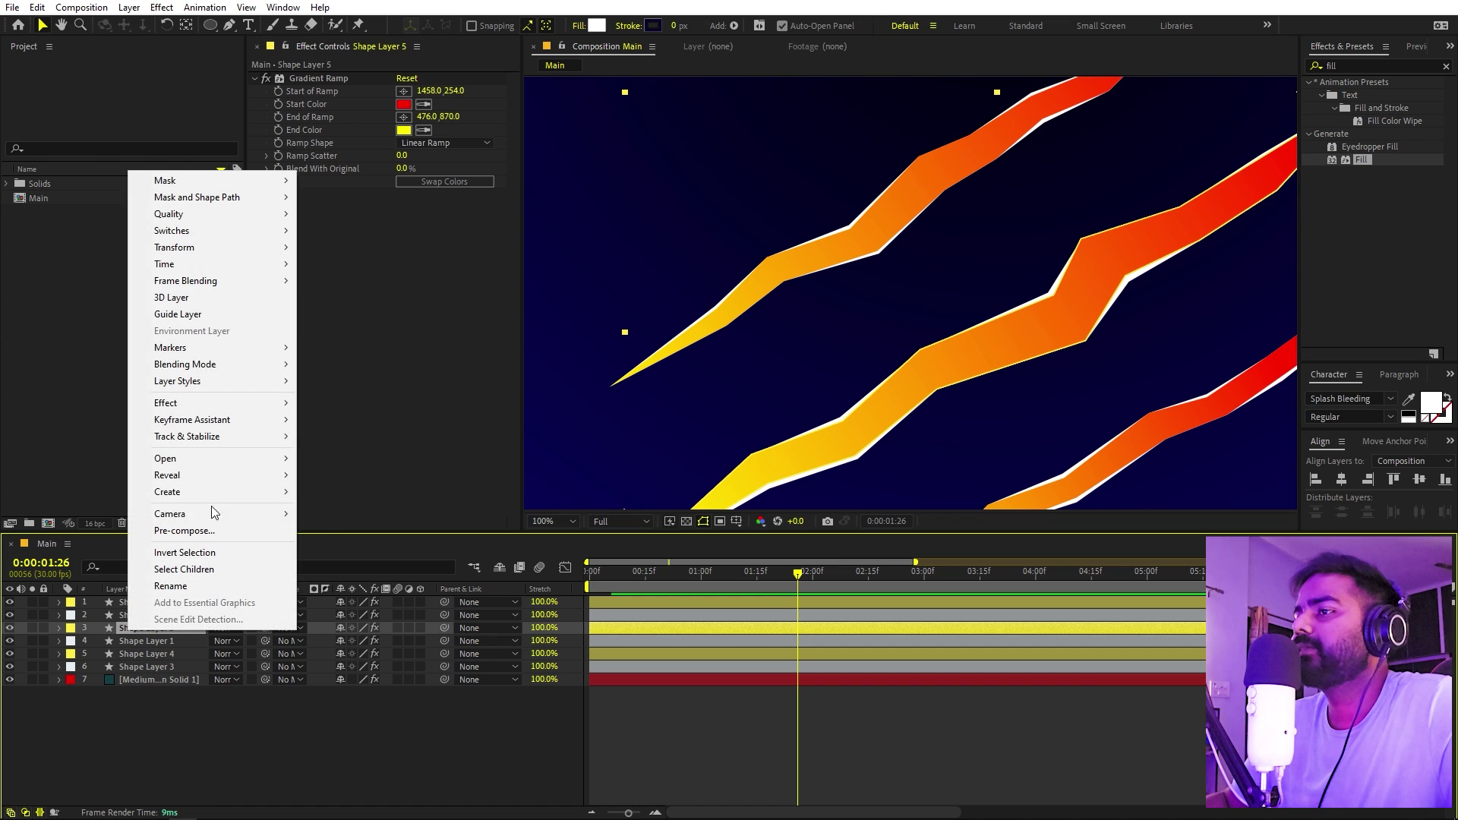
pyautogui.moveTo(285, 381)
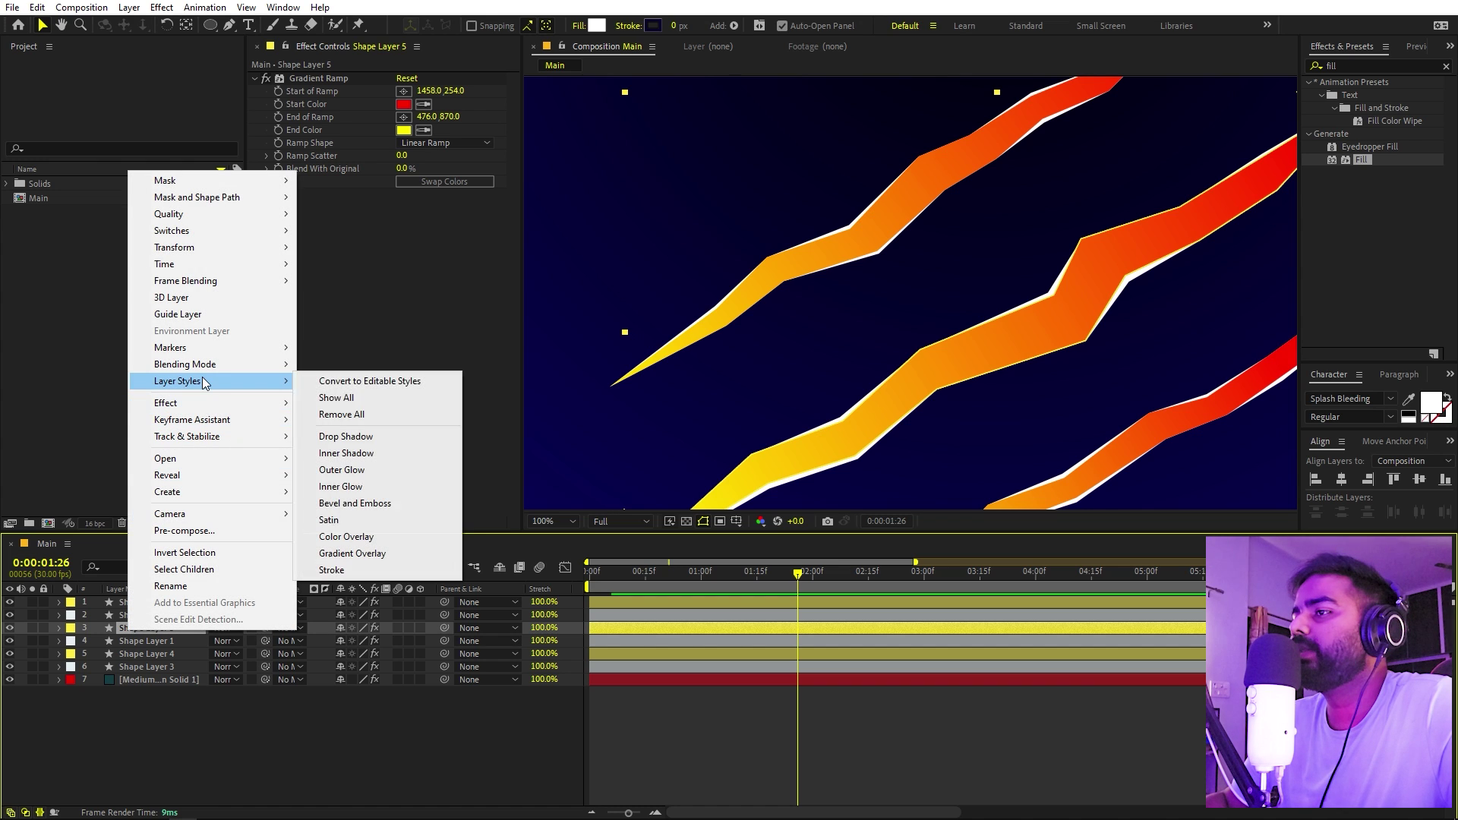
pyautogui.click(372, 454)
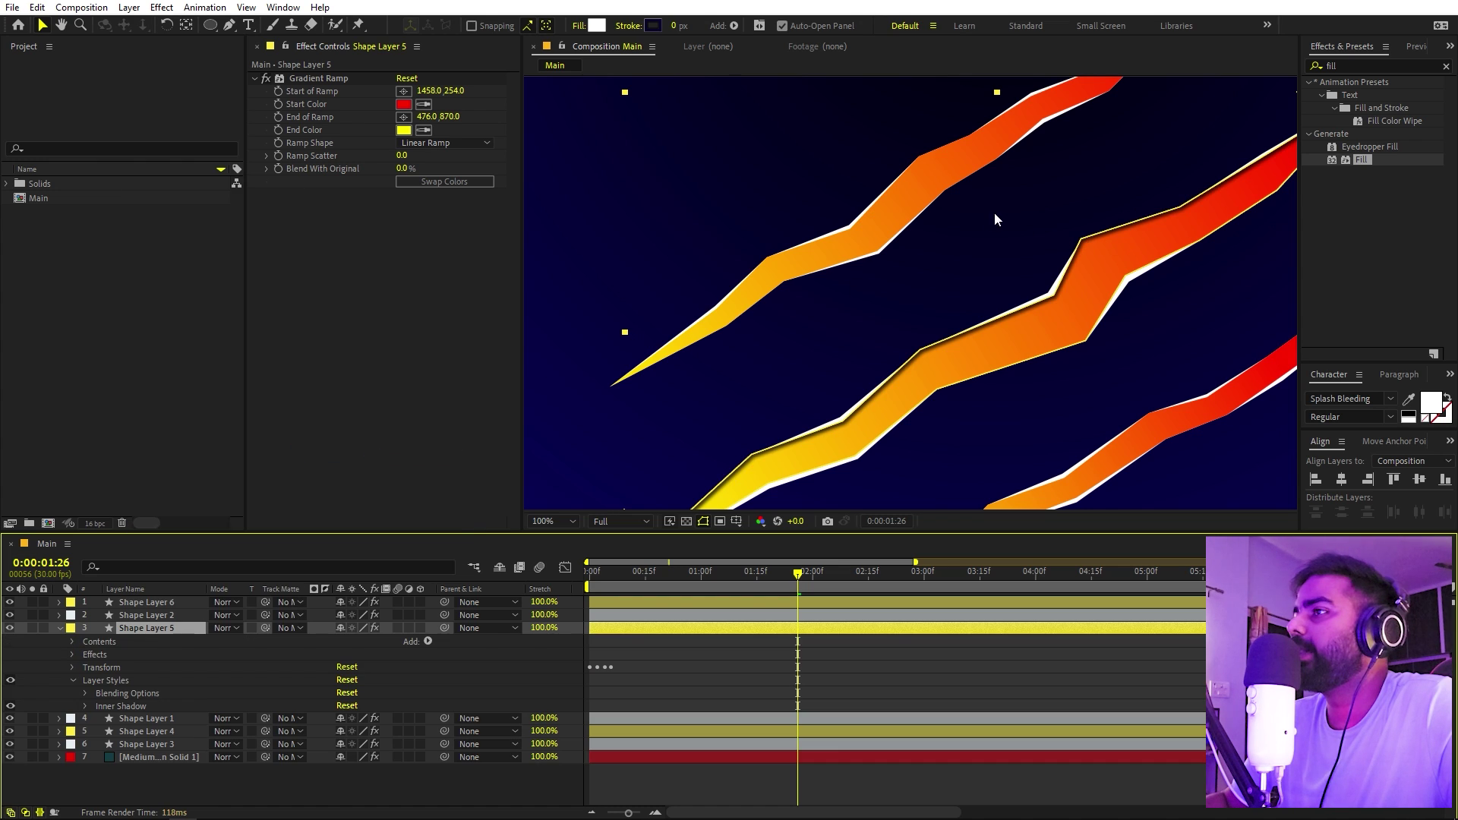
# Step: Set the distance of Shape Layer 5's inner shadow to 6.3 and its size to 8.5
pyautogui.click(84, 707)
pyautogui.moveTo(1147, 239); pyautogui.dragTo(1054, 173)
pyautogui.moveTo(340, 733); pyautogui.dragTo(355, 734)
pyautogui.scroll(3, 843, 423)
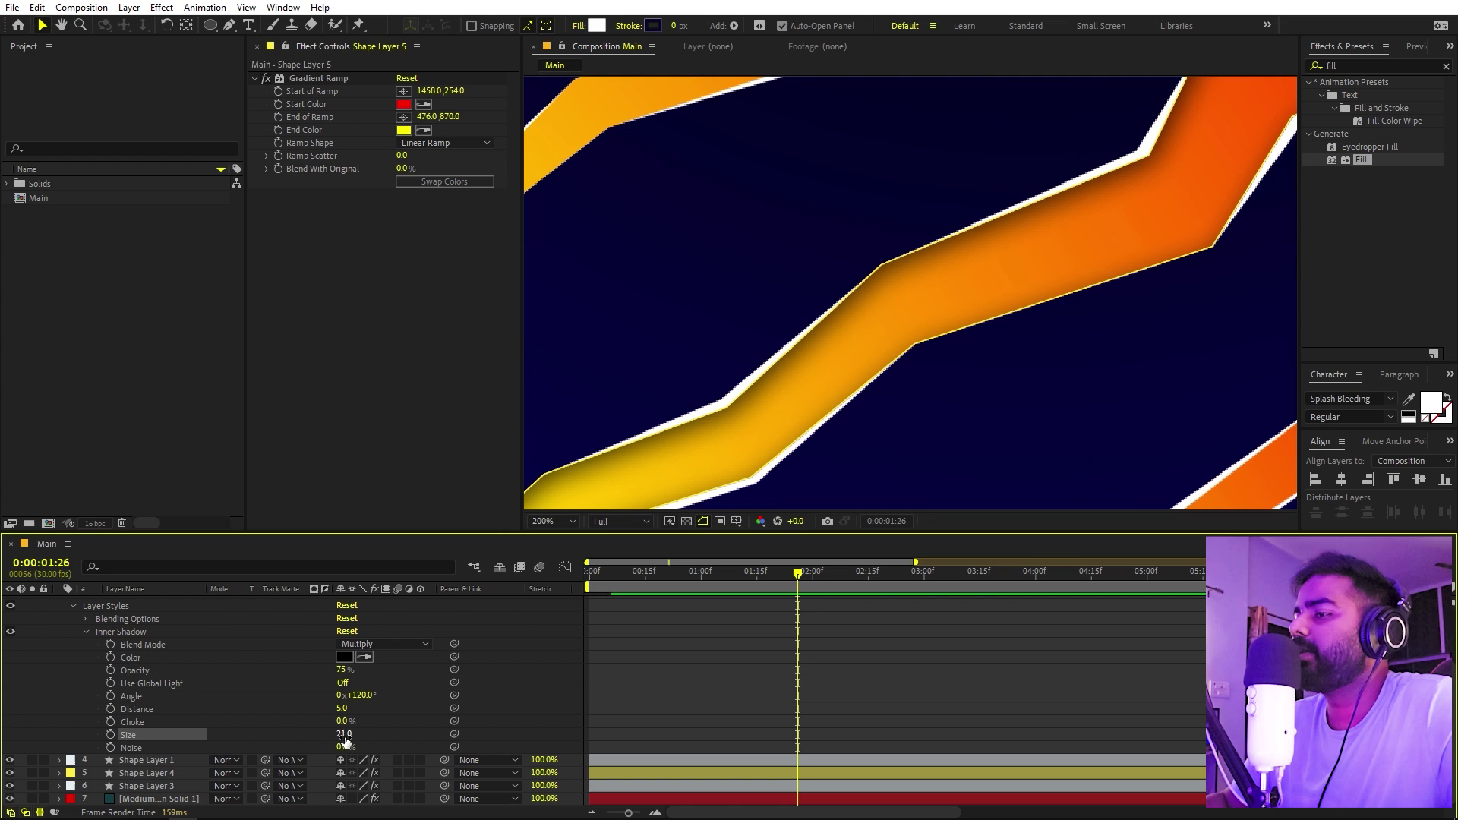
pyautogui.moveTo(326, 736); pyautogui.dragTo(200, 732)
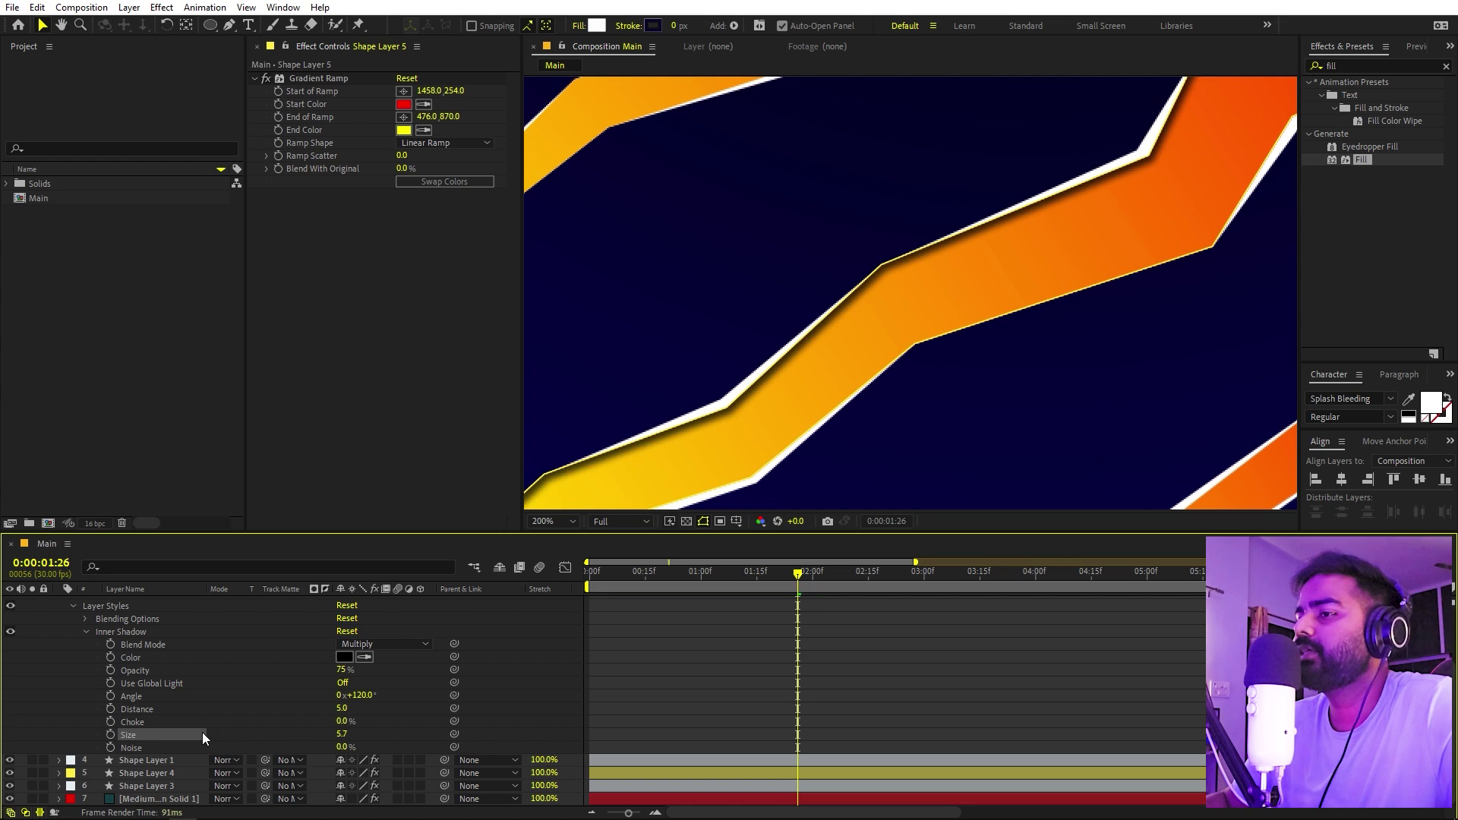
pyautogui.click(158, 711)
pyautogui.moveTo(342, 712); pyautogui.dragTo(351, 708)
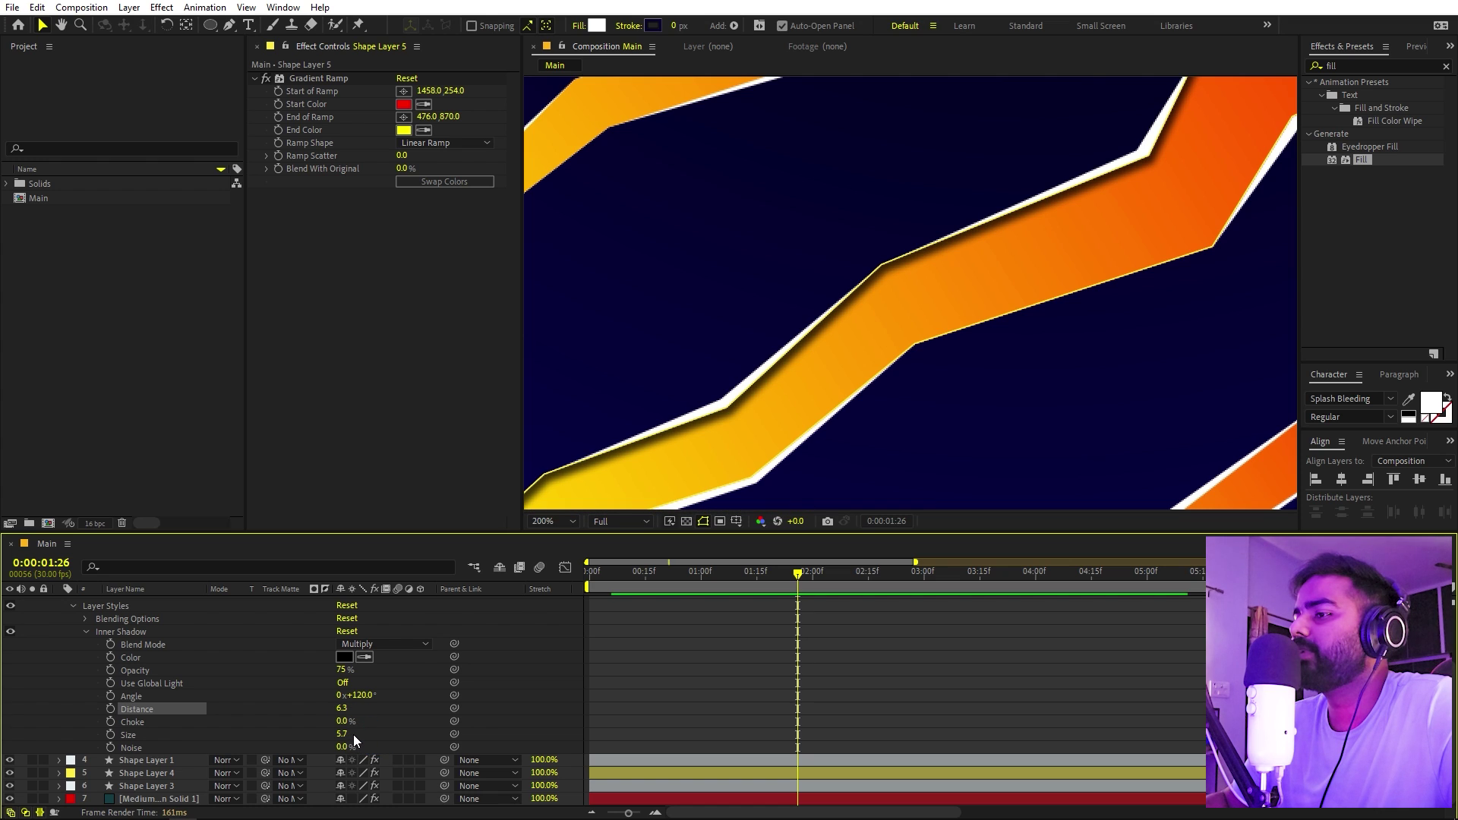
pyautogui.moveTo(354, 736); pyautogui.dragTo(363, 734)
pyautogui.click(431, 727)
pyautogui.scroll(-2, 973, 336)
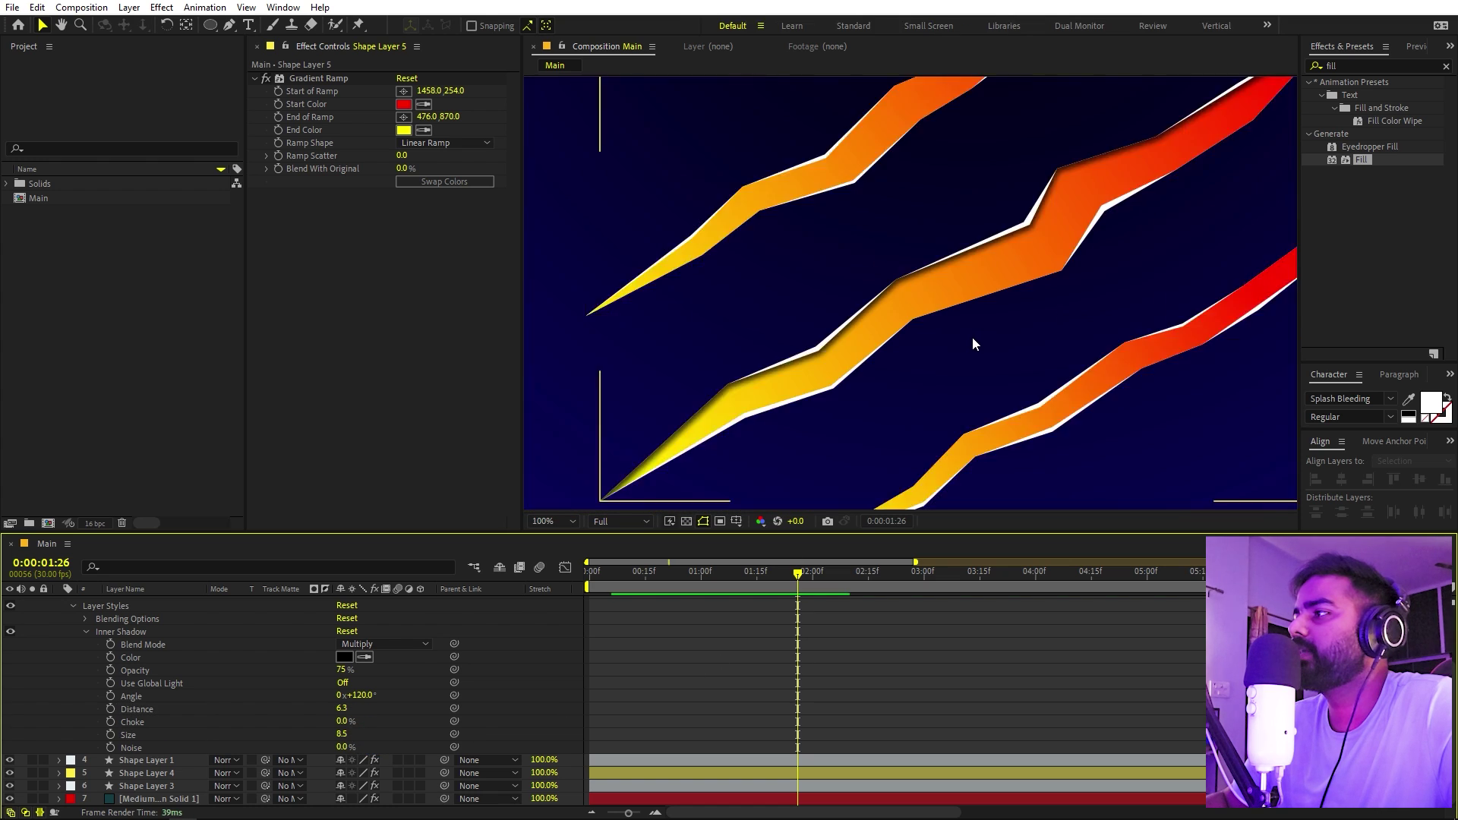
# Step: Copy Shape Layer 5's Inner Shadow style onto Shape Layer 6 and Shape Layer 4
pyautogui.scroll(1, 1092, 311)
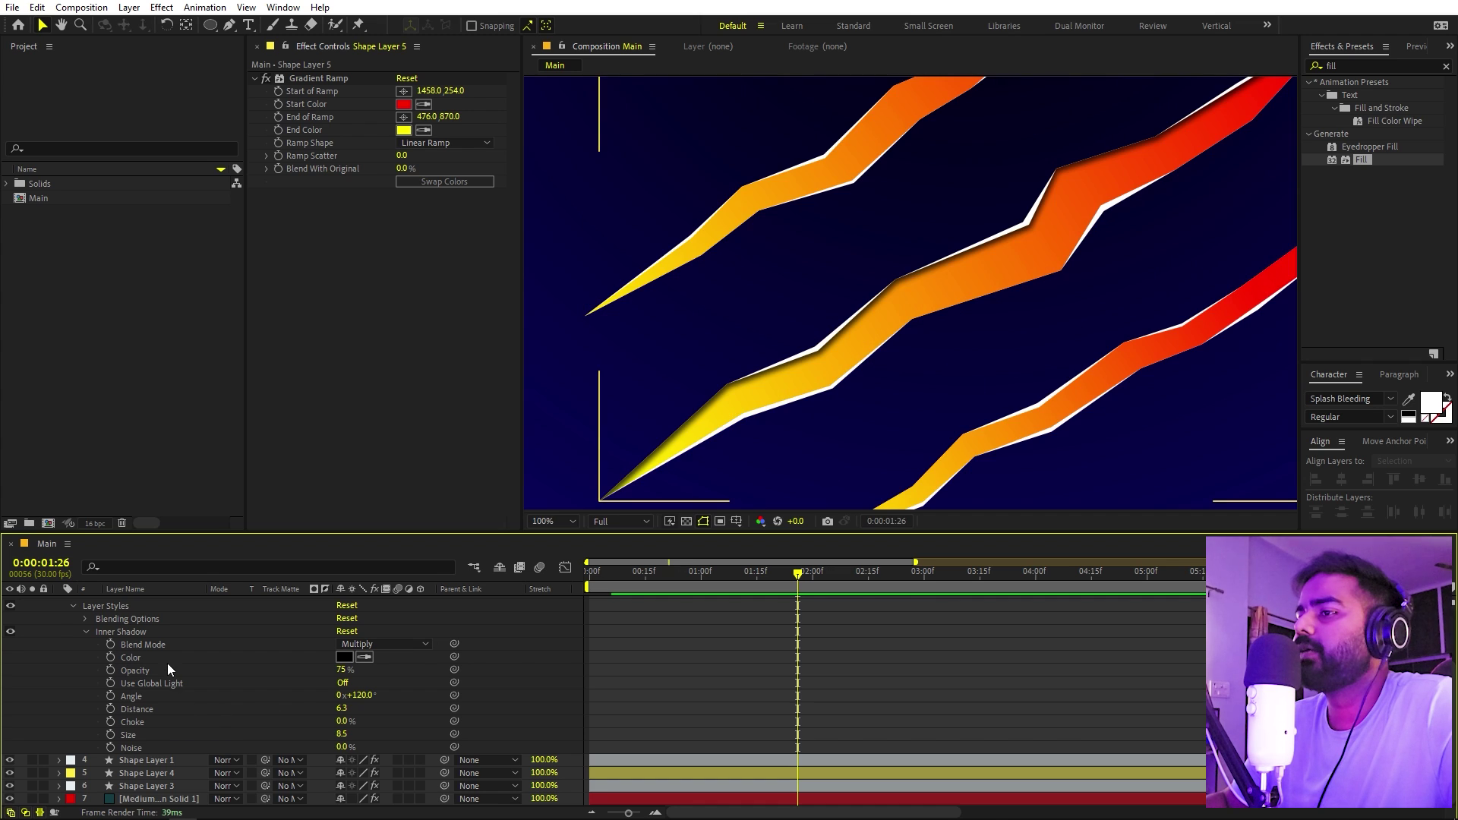
pyautogui.scroll(1, 145, 657)
pyautogui.click(126, 671)
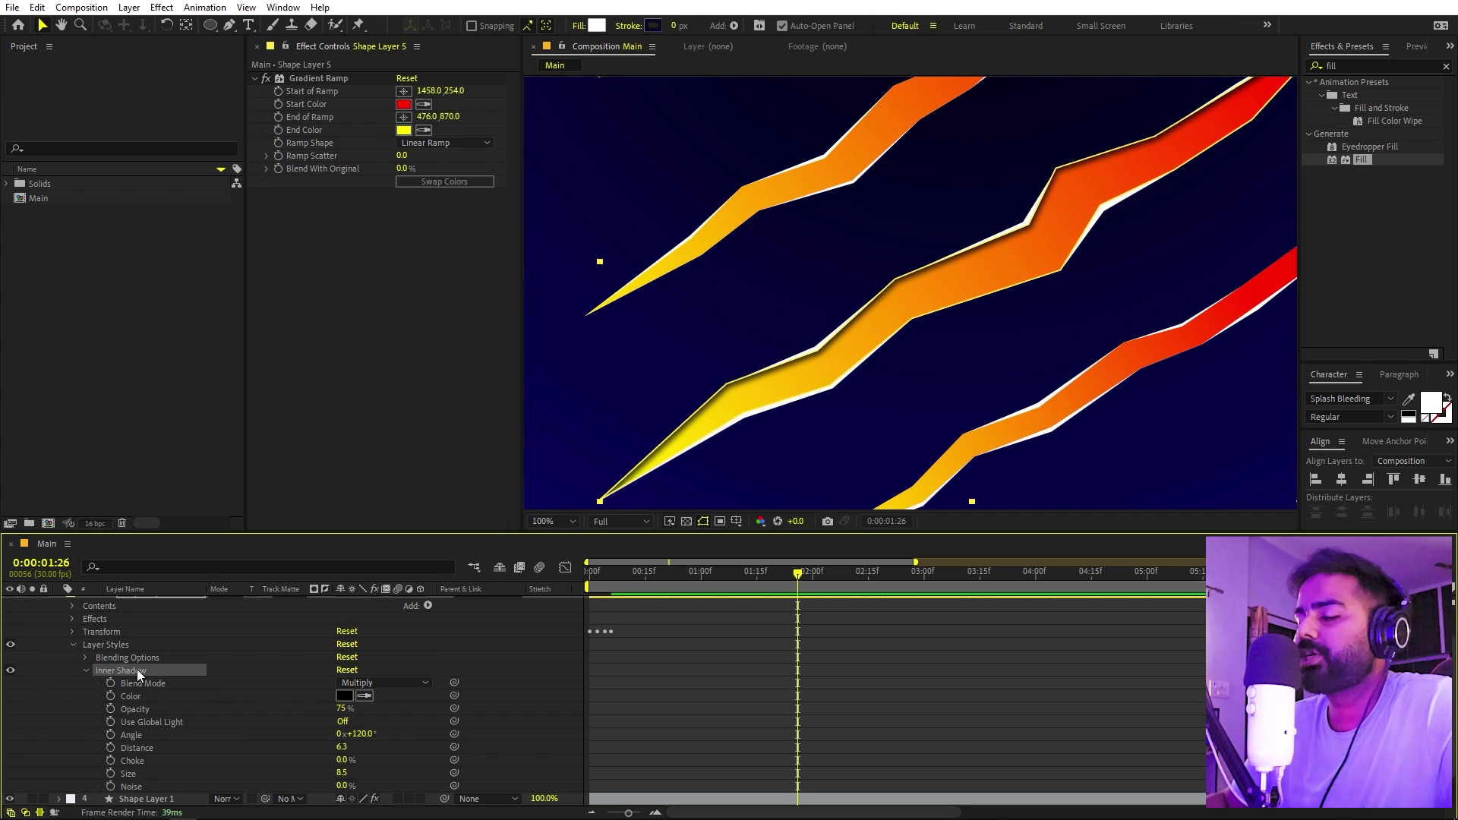
pyautogui.scroll(1, 138, 673)
pyautogui.click(59, 627)
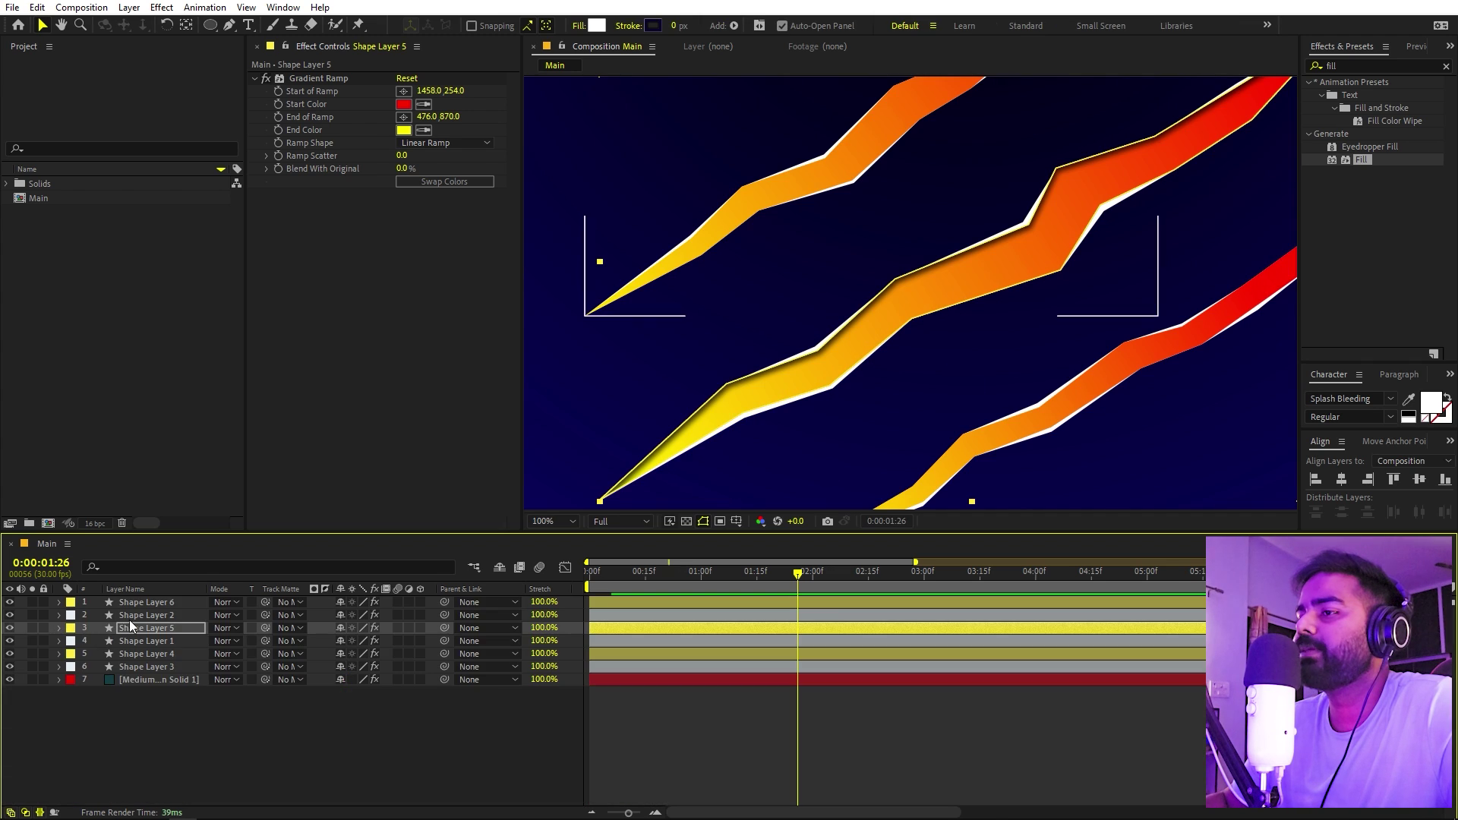
pyautogui.click(142, 602)
pyautogui.hotkey('ctrl', 'v')
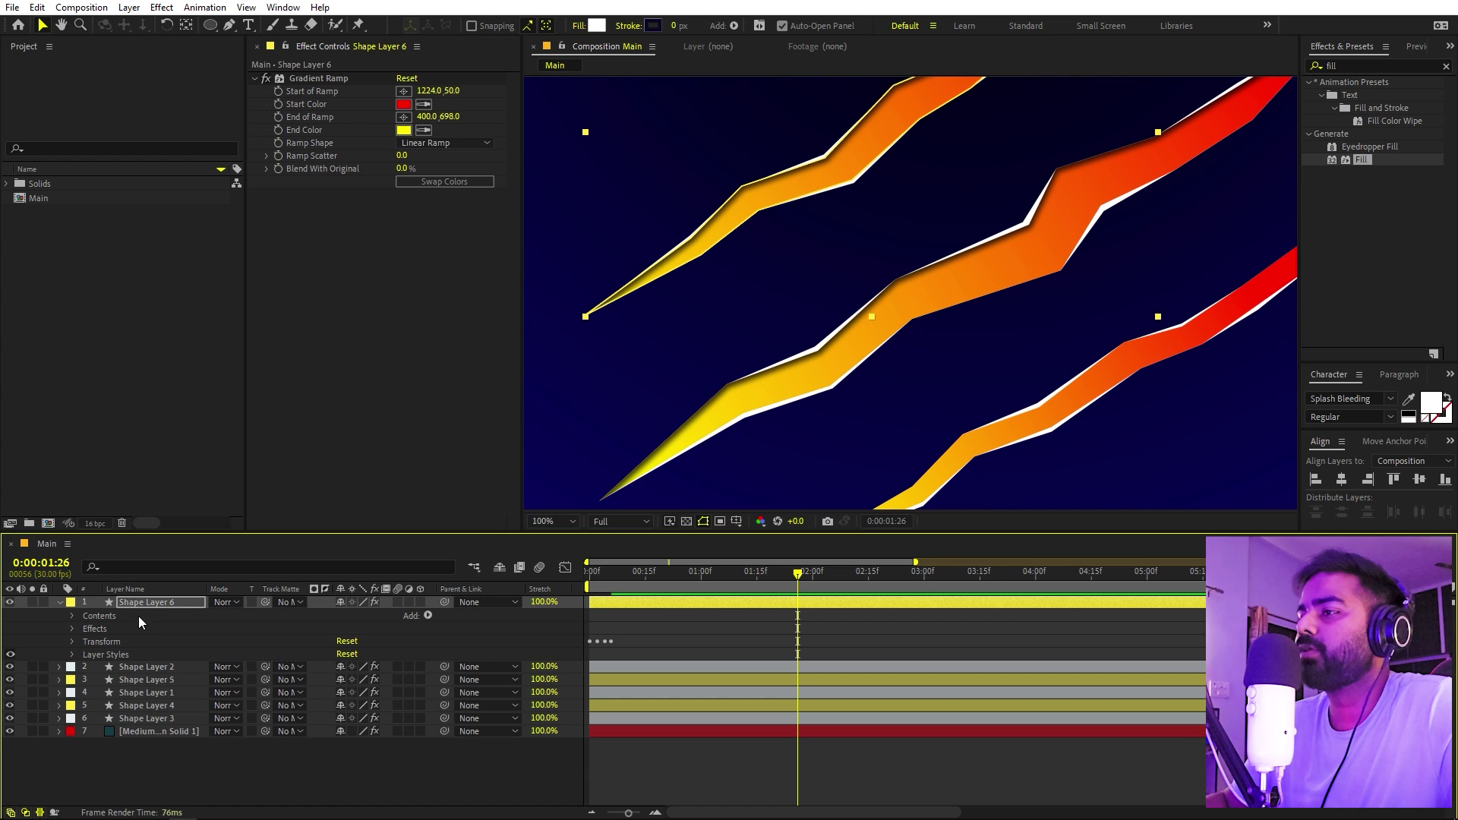
pyautogui.click(147, 702)
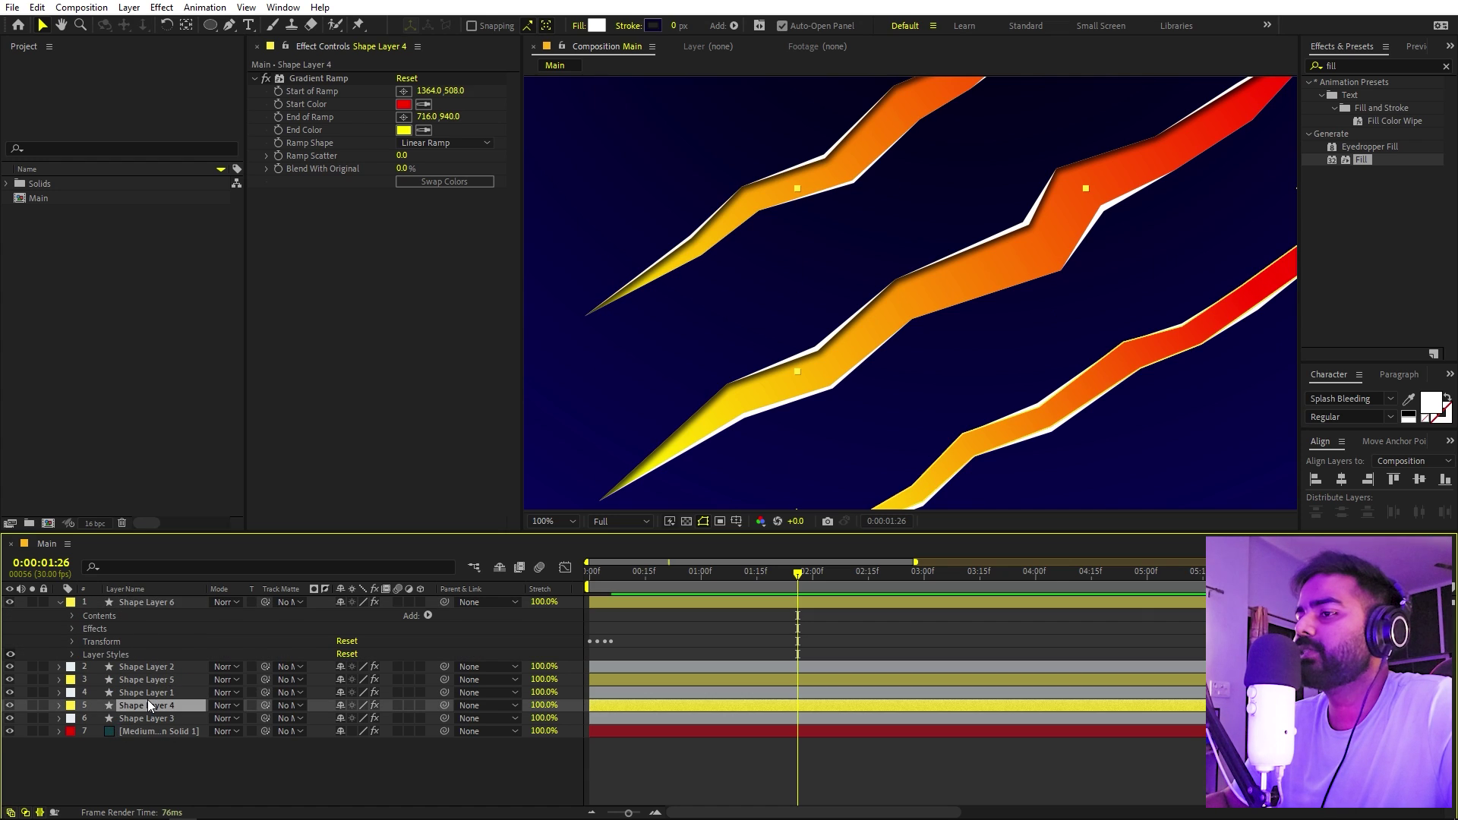
pyautogui.hotkey('ctrl', 'Right')
pyautogui.click(808, 723)
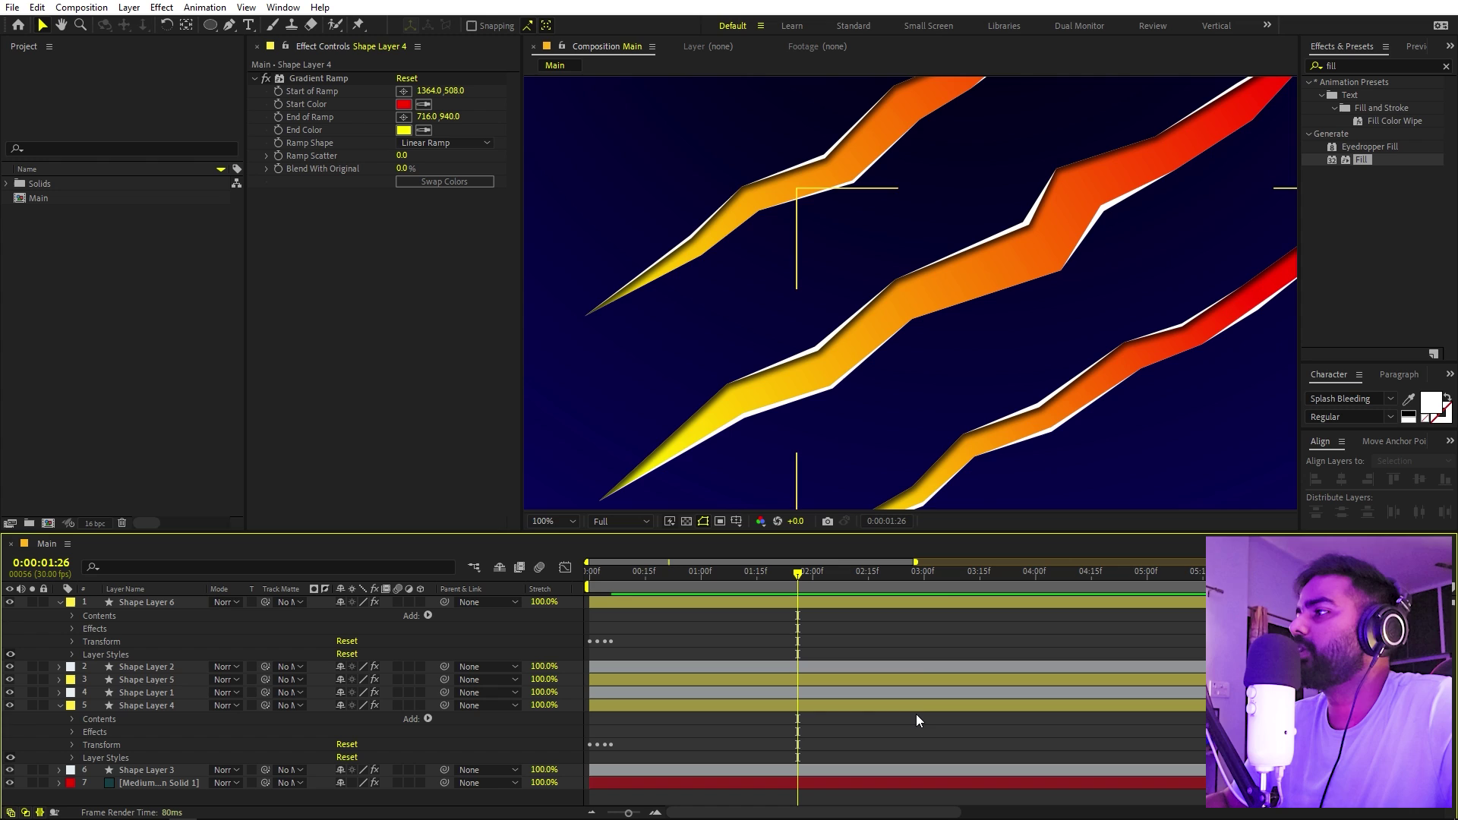
pyautogui.scroll(-3, 1020, 320)
pyautogui.scroll(1, 1079, 346)
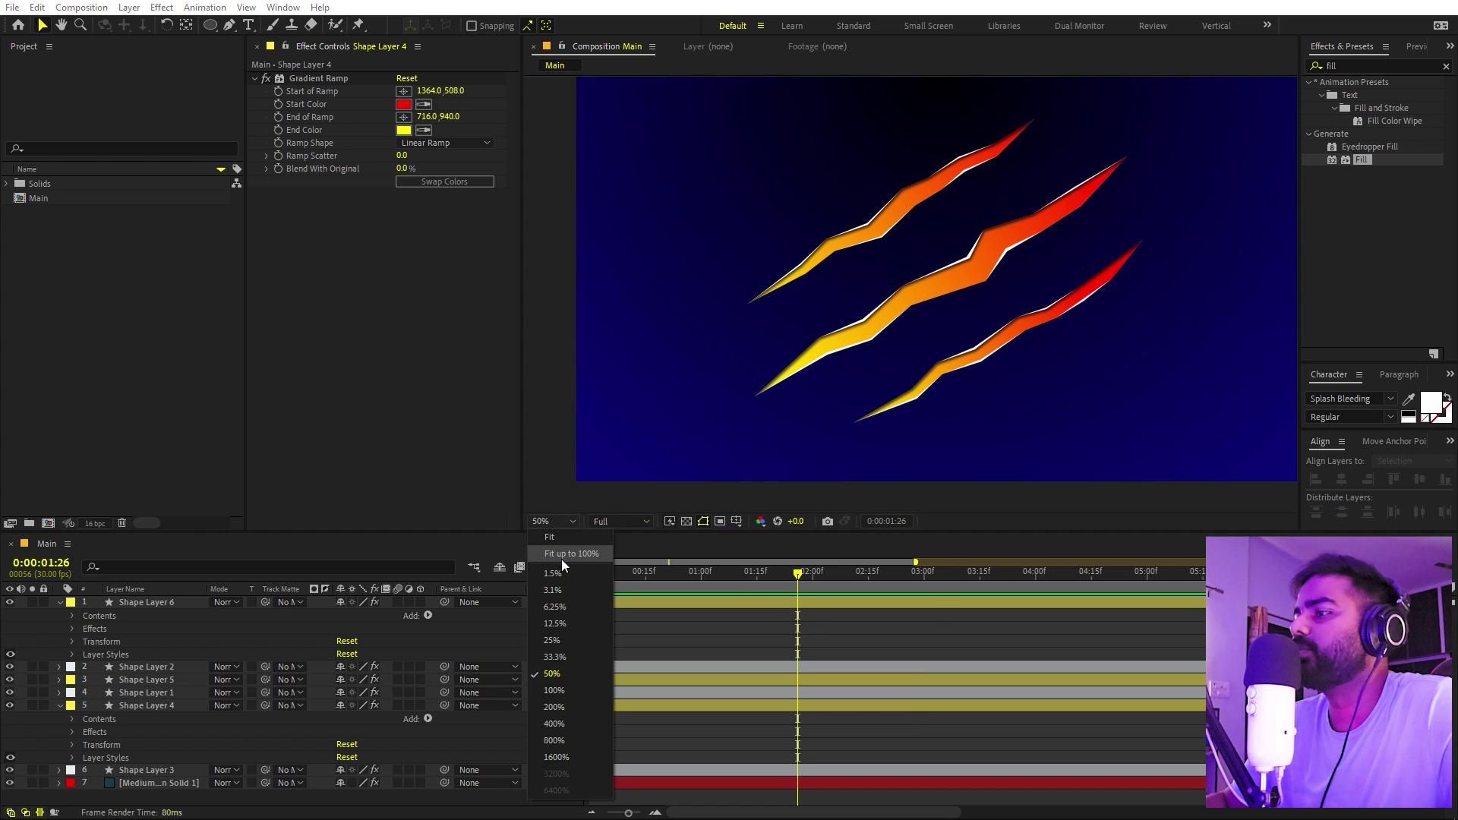
# Step: Collapse the expanded properties of all layers and inspect the slashes' inner shadows and white edges up close
pyautogui.hotkey('ctrl', 'a')
pyautogui.press('u')
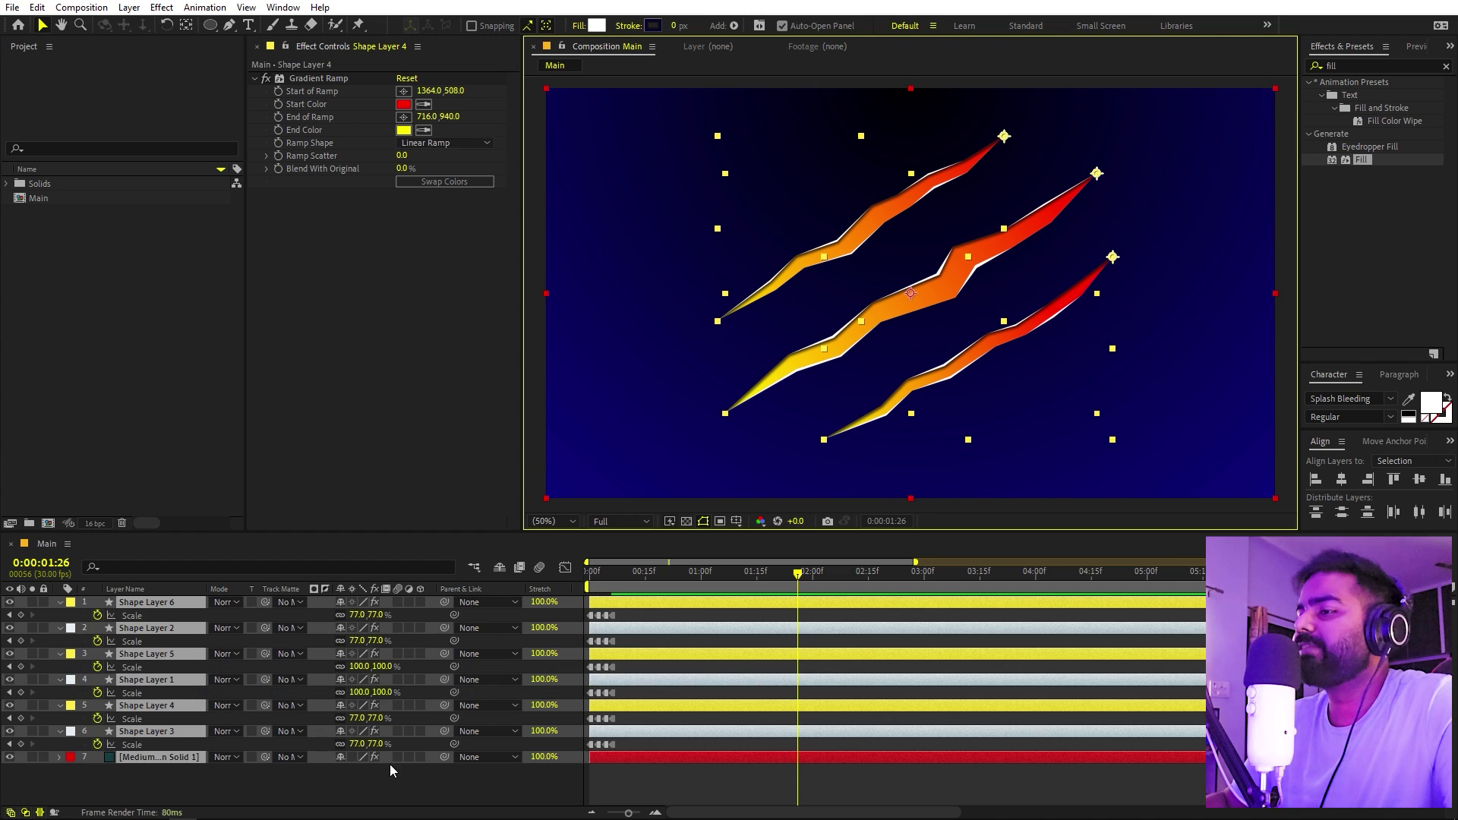
pyautogui.press('u')
pyautogui.click(395, 771)
pyautogui.scroll(1, 859, 468)
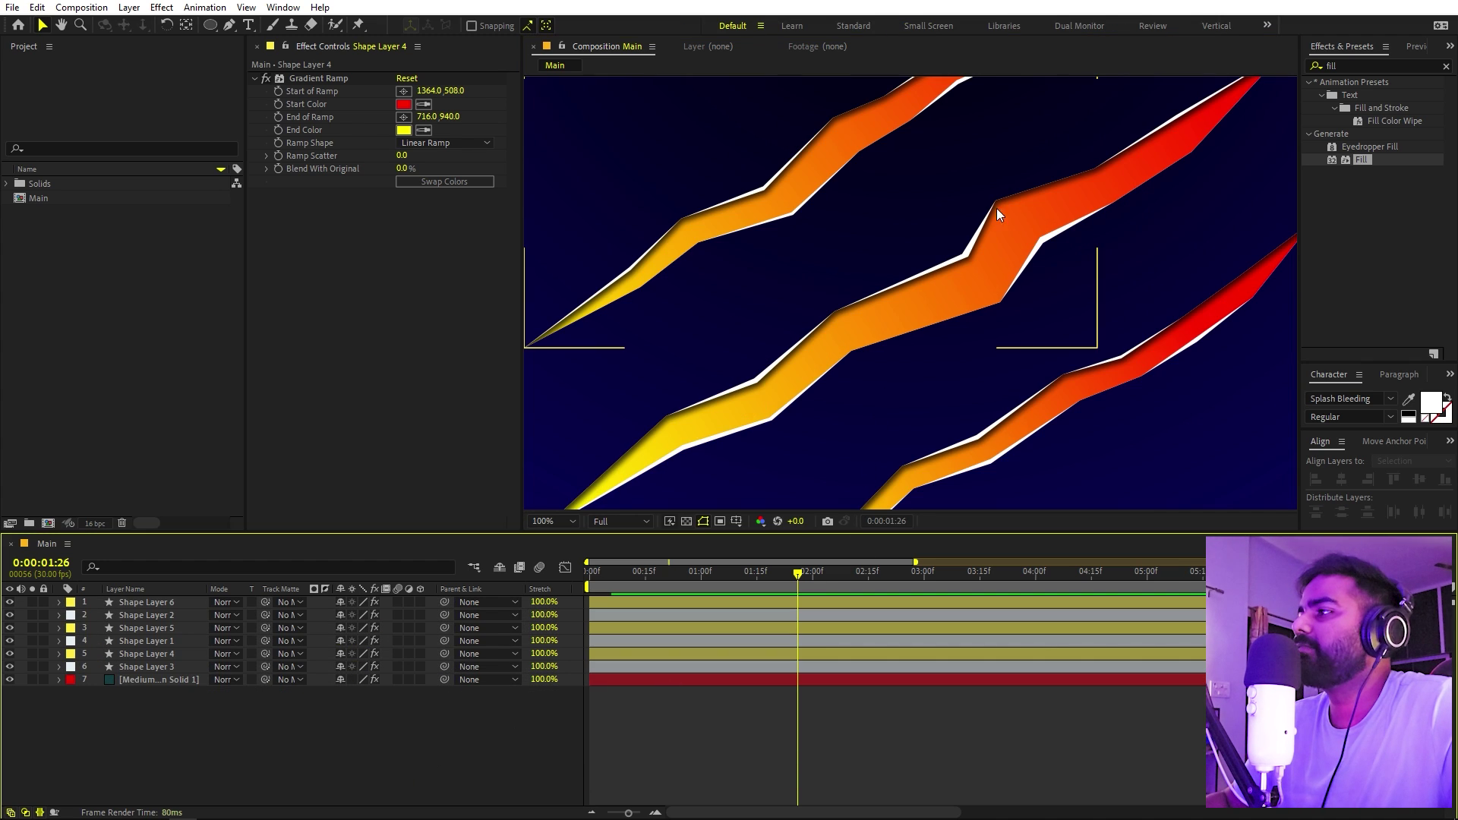
pyautogui.moveTo(1152, 173); pyautogui.dragTo(1058, 287)
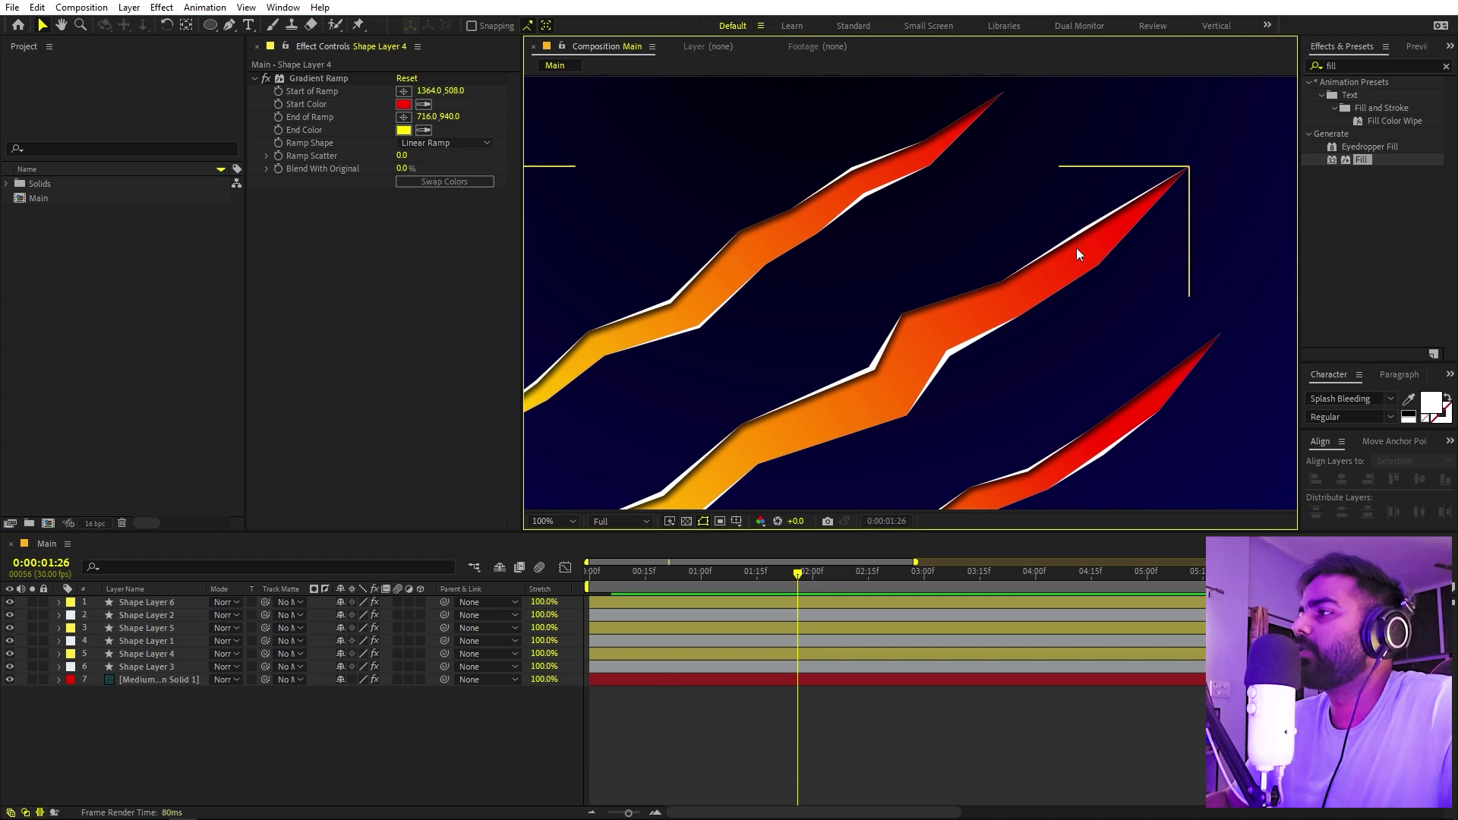
pyautogui.moveTo(780, 342); pyautogui.dragTo(842, 287)
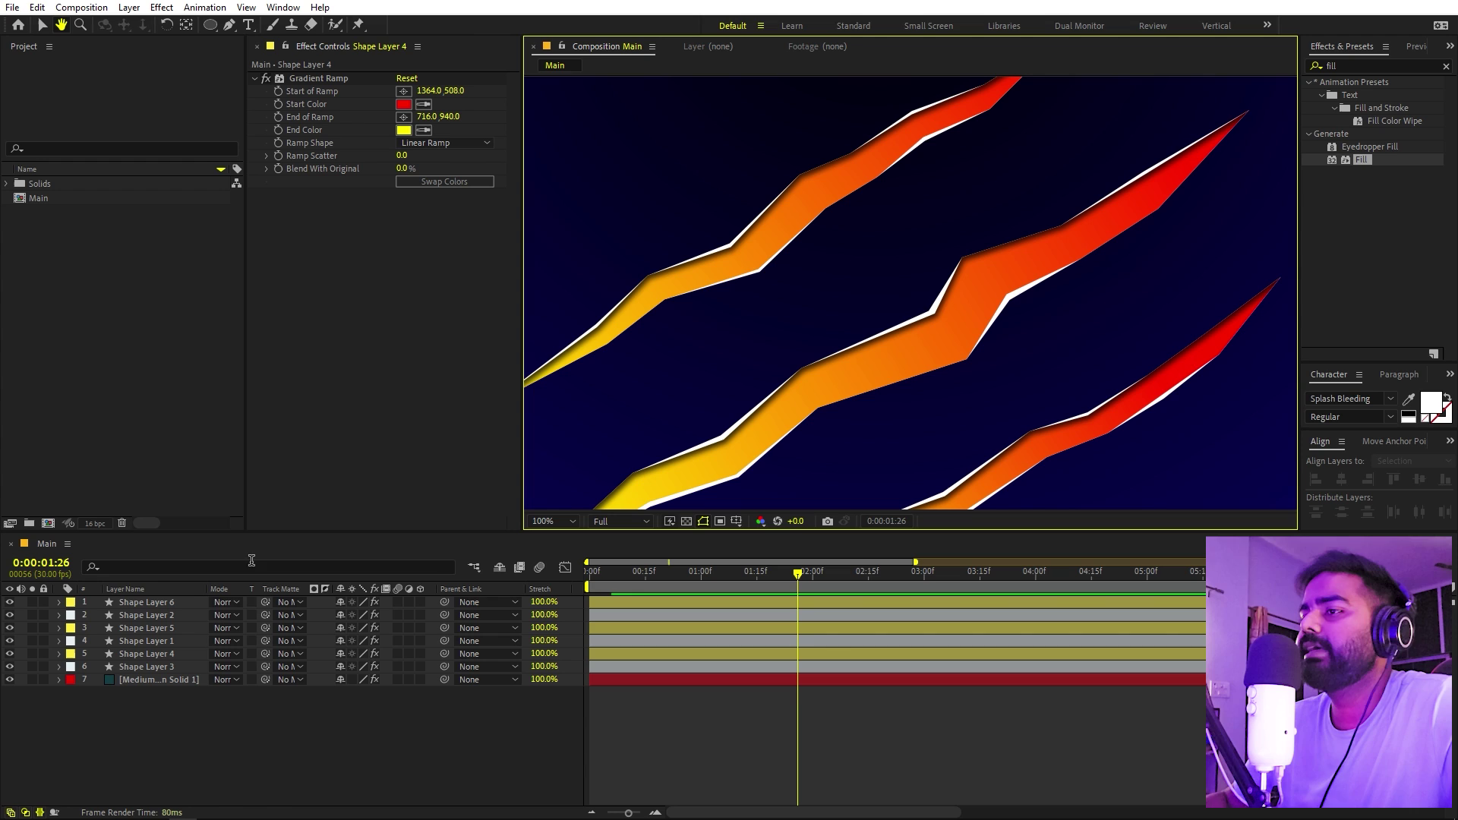
# Step: Duplicate Shape Layer 6, the gradient layer of the upper slash, and set the duplicate's label color to Pink
pyautogui.click(143, 604)
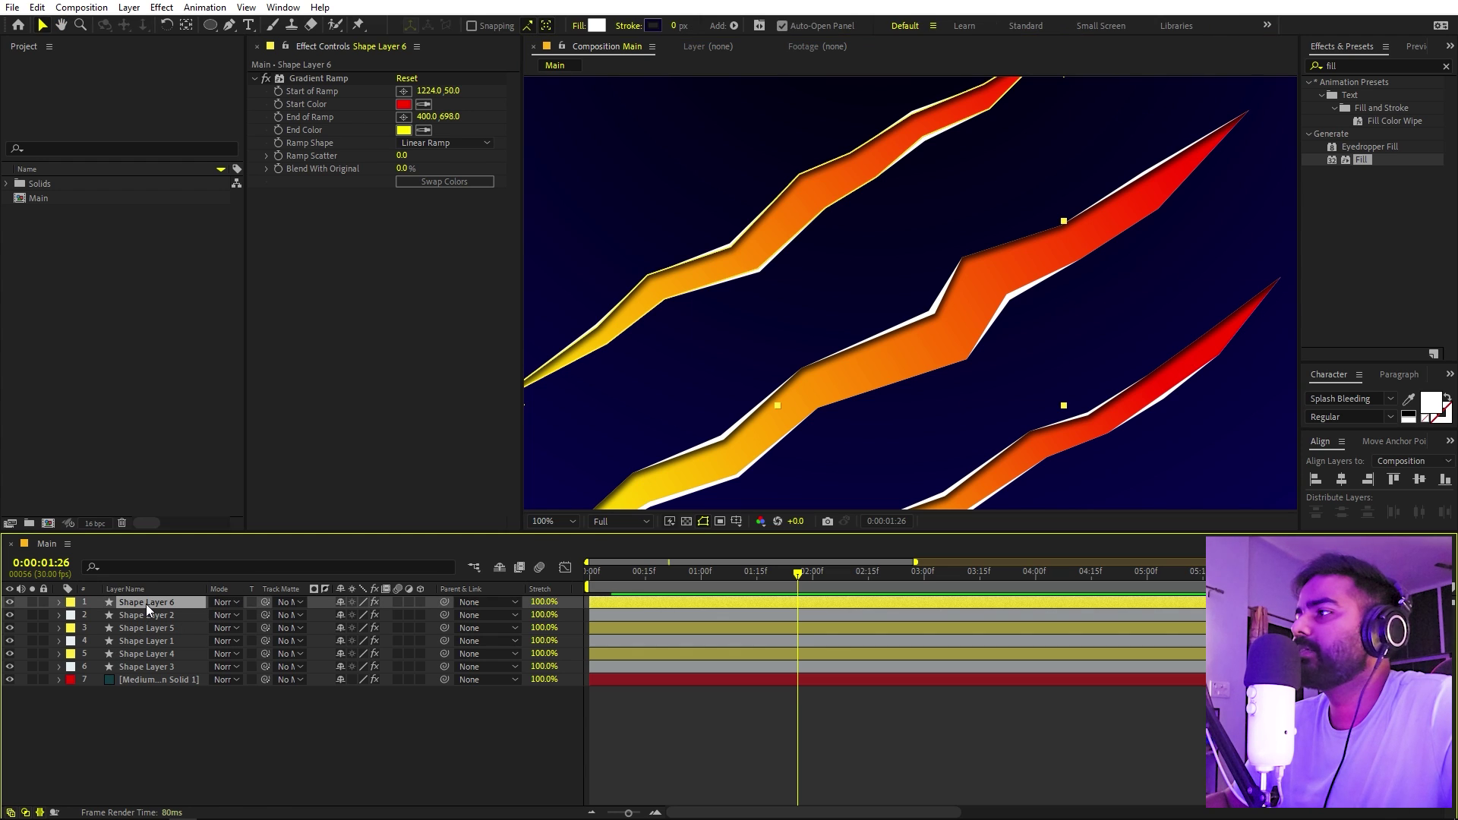
pyautogui.hotkey('ctrl', 'd')
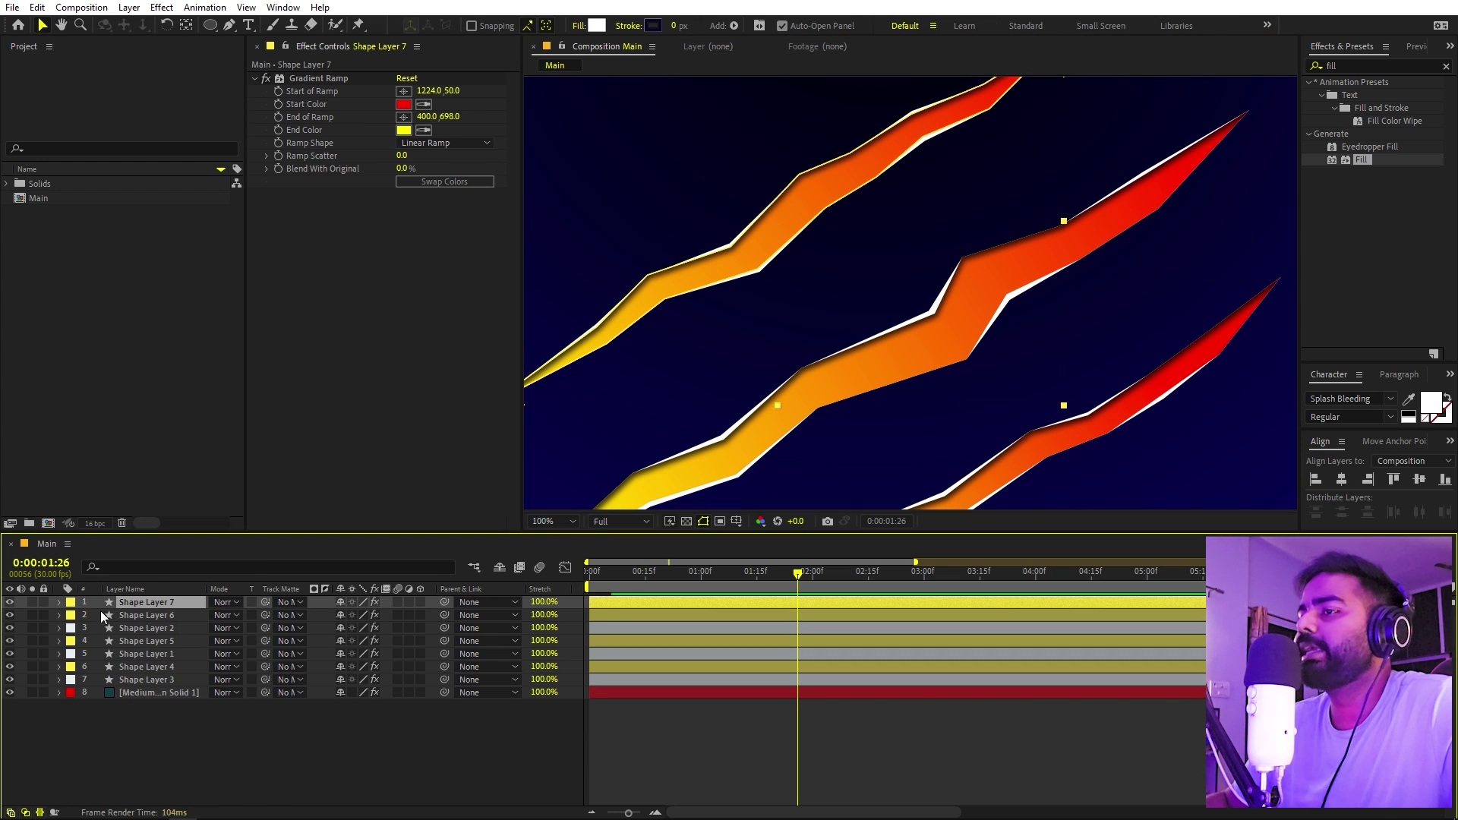
pyautogui.click(68, 604)
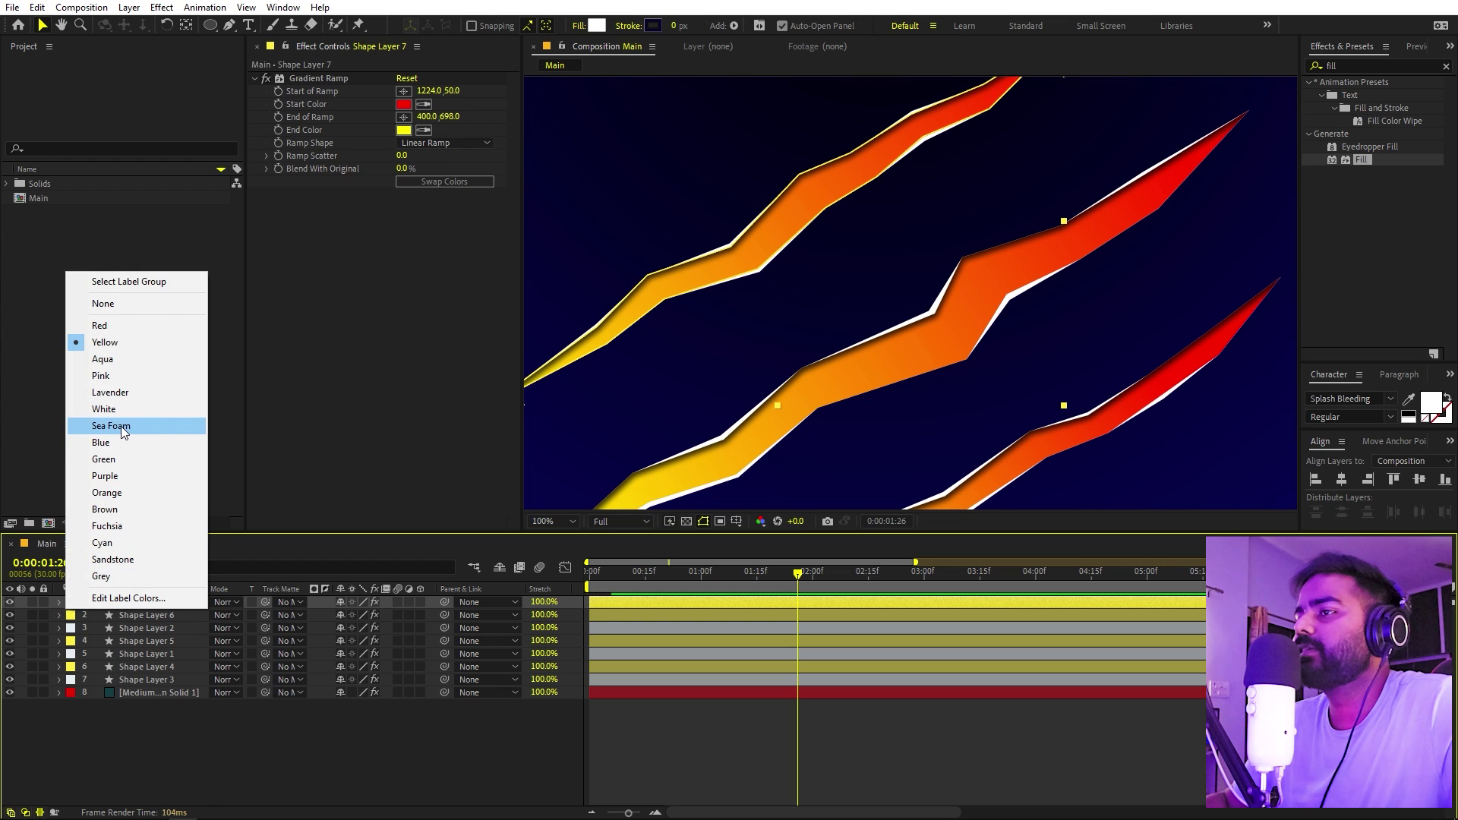
pyautogui.click(122, 375)
pyautogui.scroll(-2, 836, 266)
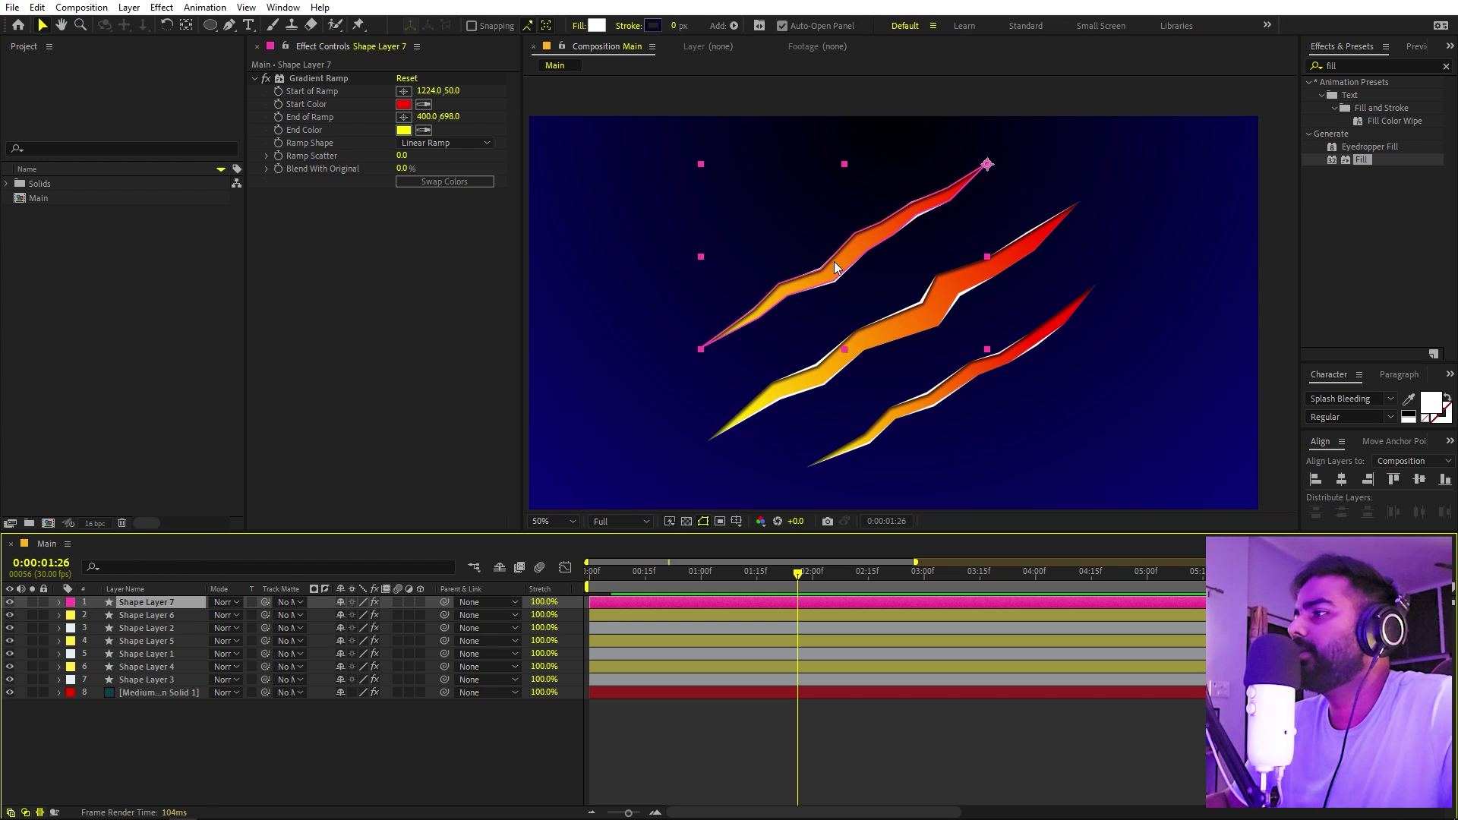
# Step: Set the Gradient Ramp's start color on Shape Layer 7 to the same yellow as its end color
pyautogui.click(402, 105)
pyautogui.click(396, 320)
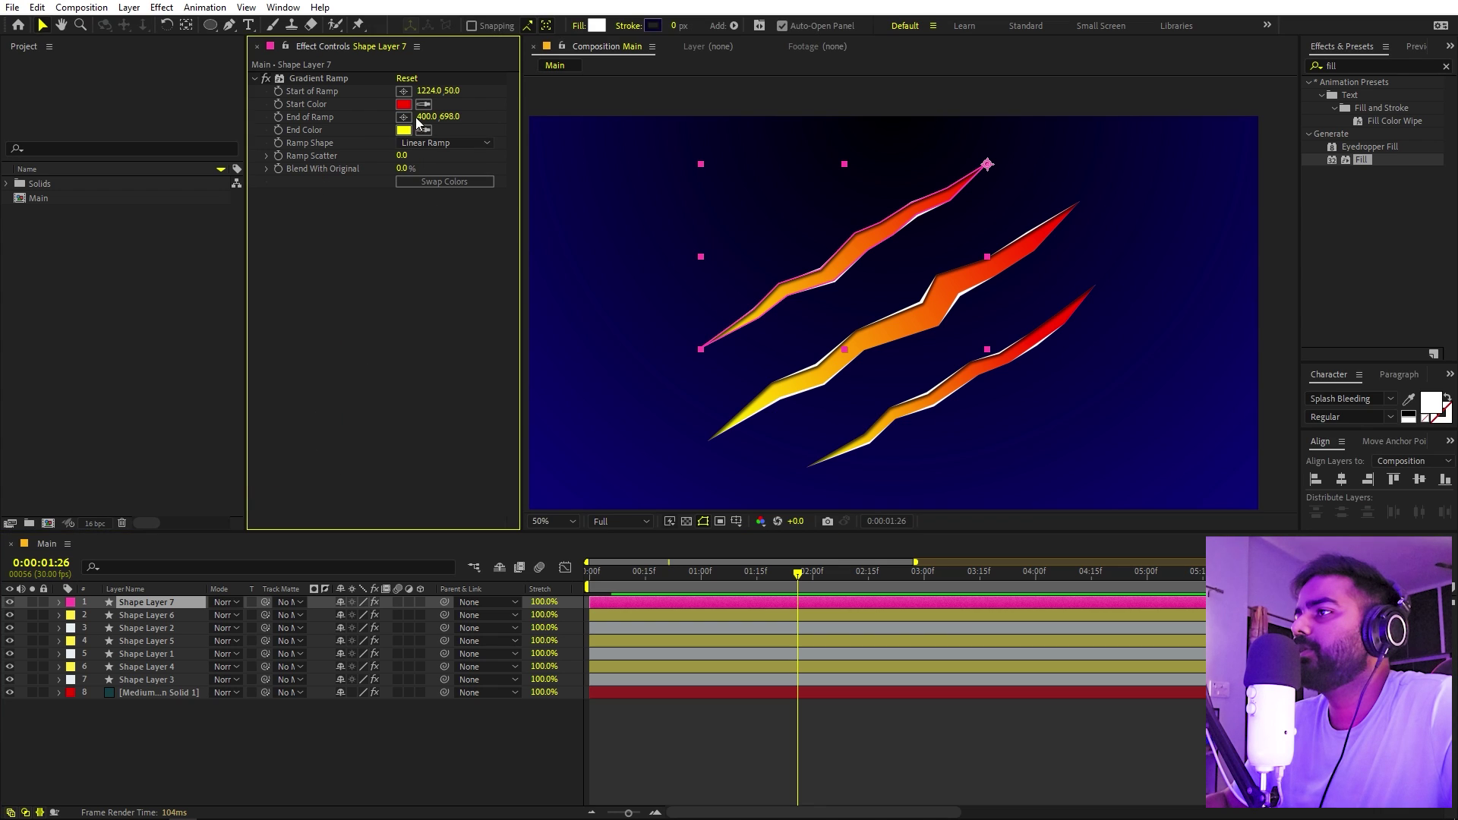
pyautogui.click(423, 104)
pyautogui.click(403, 130)
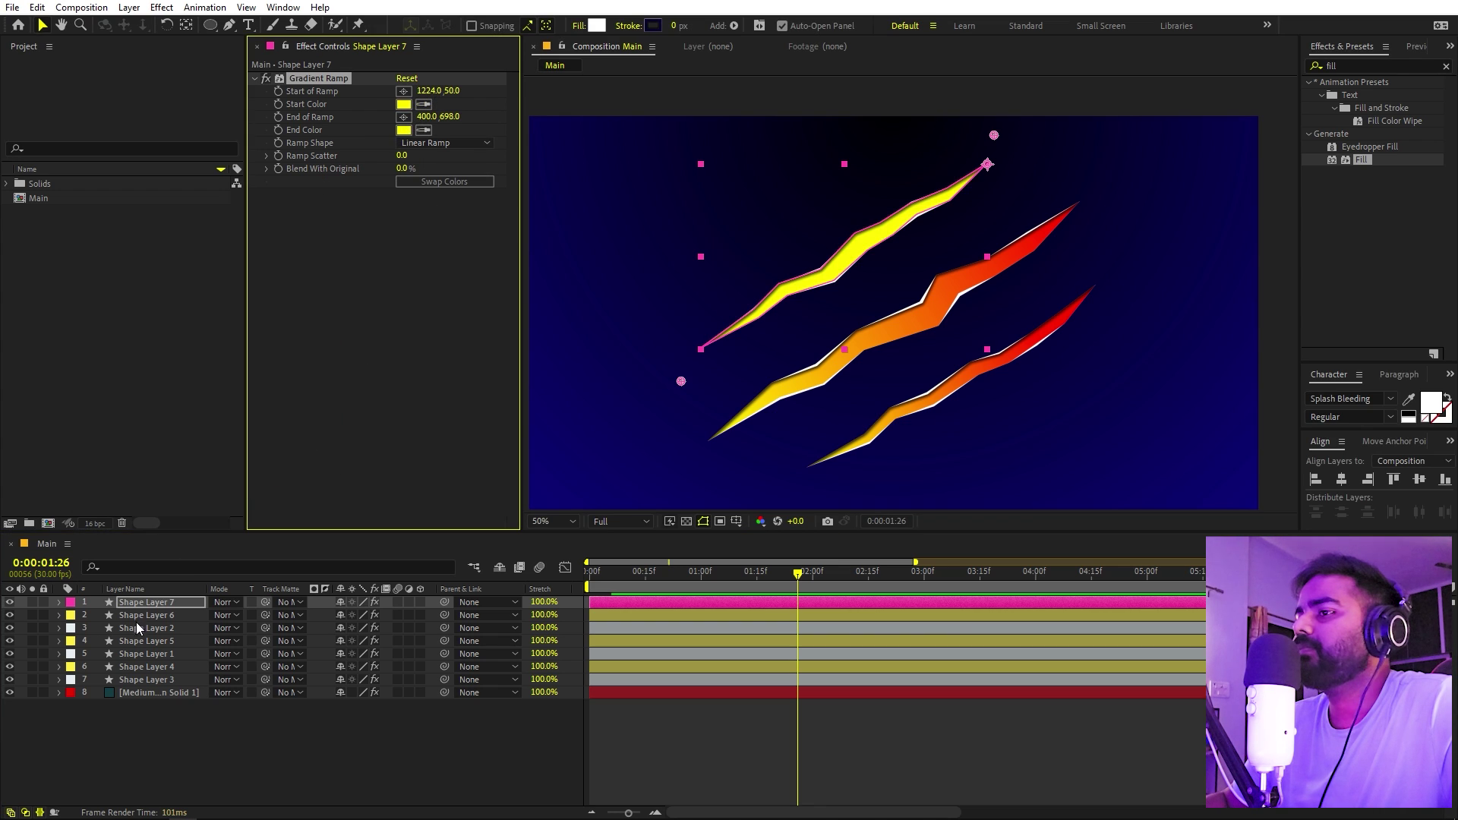
# Step: Remove all Scale keyframes from Shape Layer 7
pyautogui.click(140, 606)
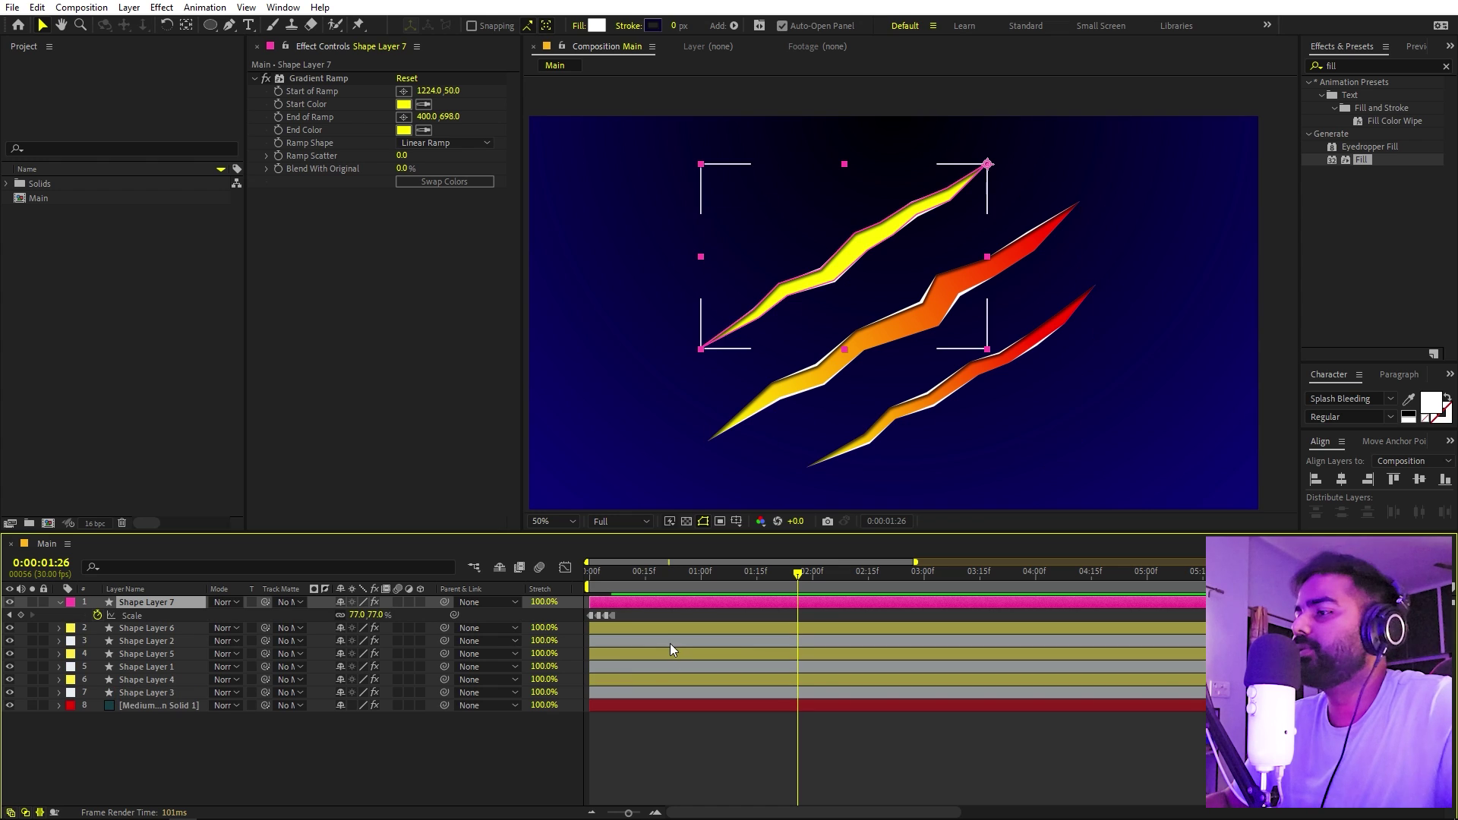
pyautogui.press('s')
pyautogui.click(97, 615)
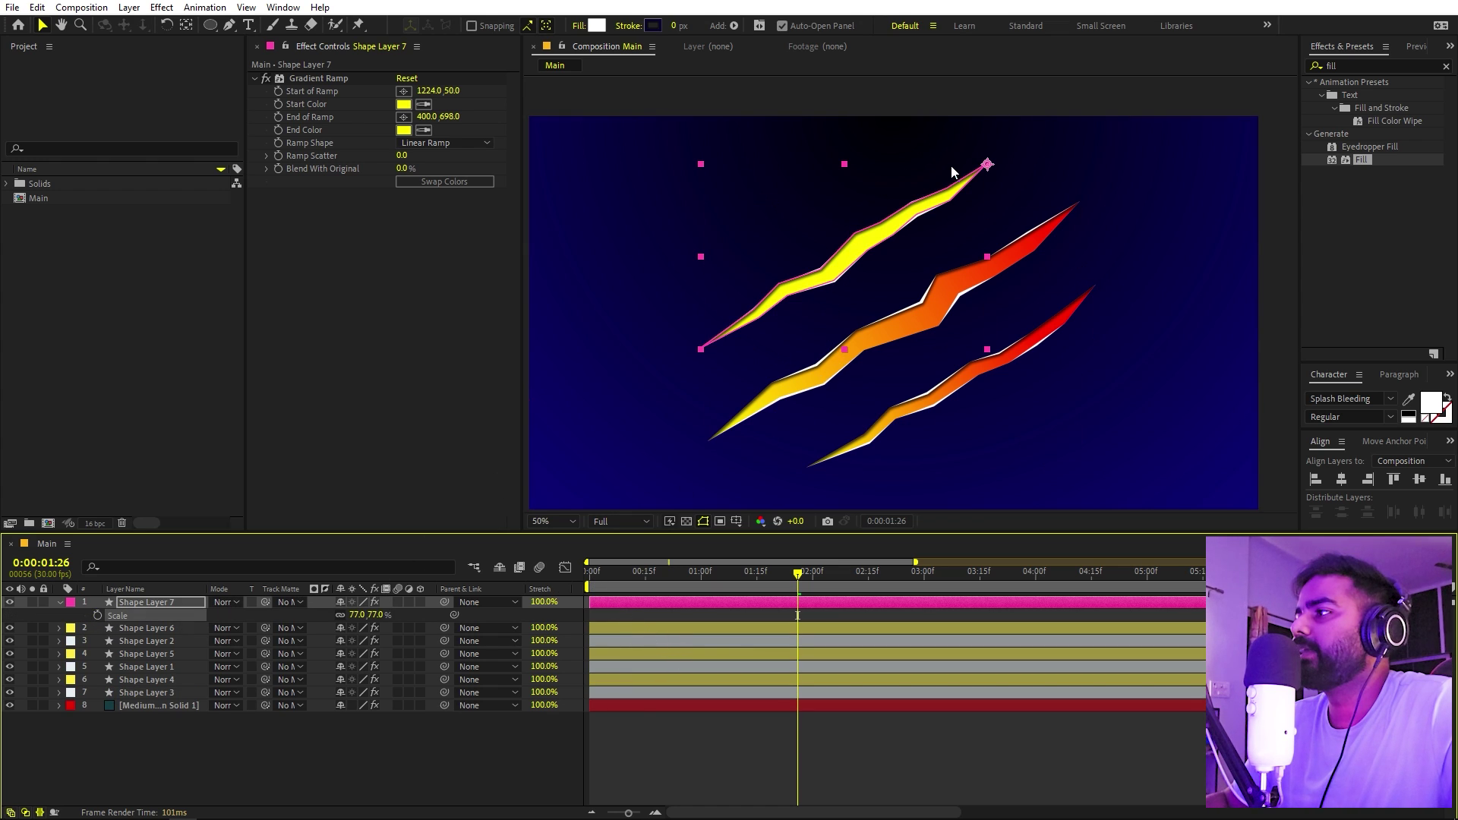
# Step: Move the yellow slash up and to the left of the upper slash and scale it down to 16.4%
pyautogui.moveTo(987, 168); pyautogui.dragTo(952, 146)
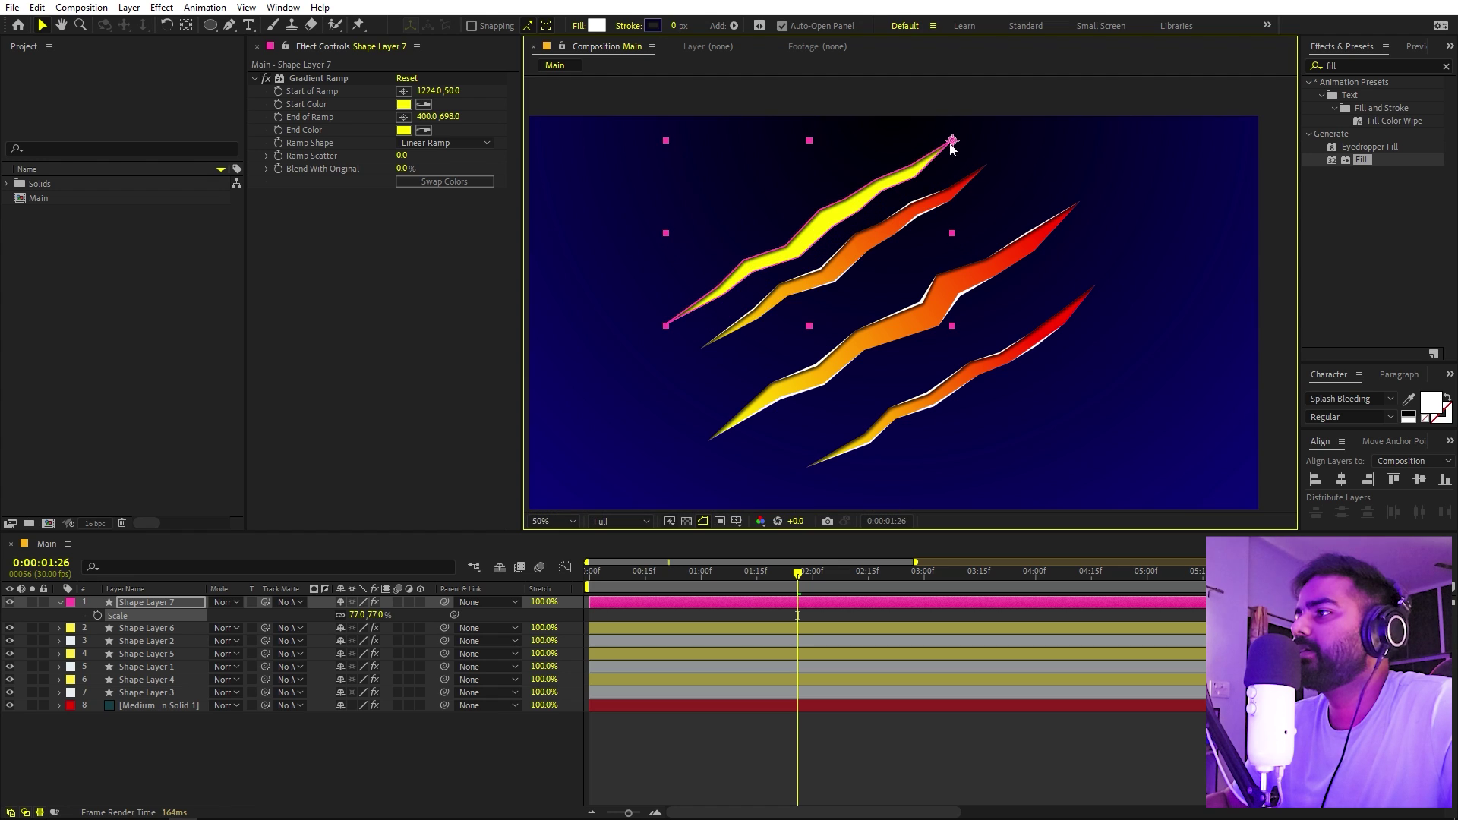
pyautogui.moveTo(357, 615); pyautogui.dragTo(8, 631)
pyautogui.click(878, 758)
# Step: Delete the layer styles from Shape Layer 7, the small yellow slash
pyautogui.press('h')
pyautogui.scroll(2, 932, 296)
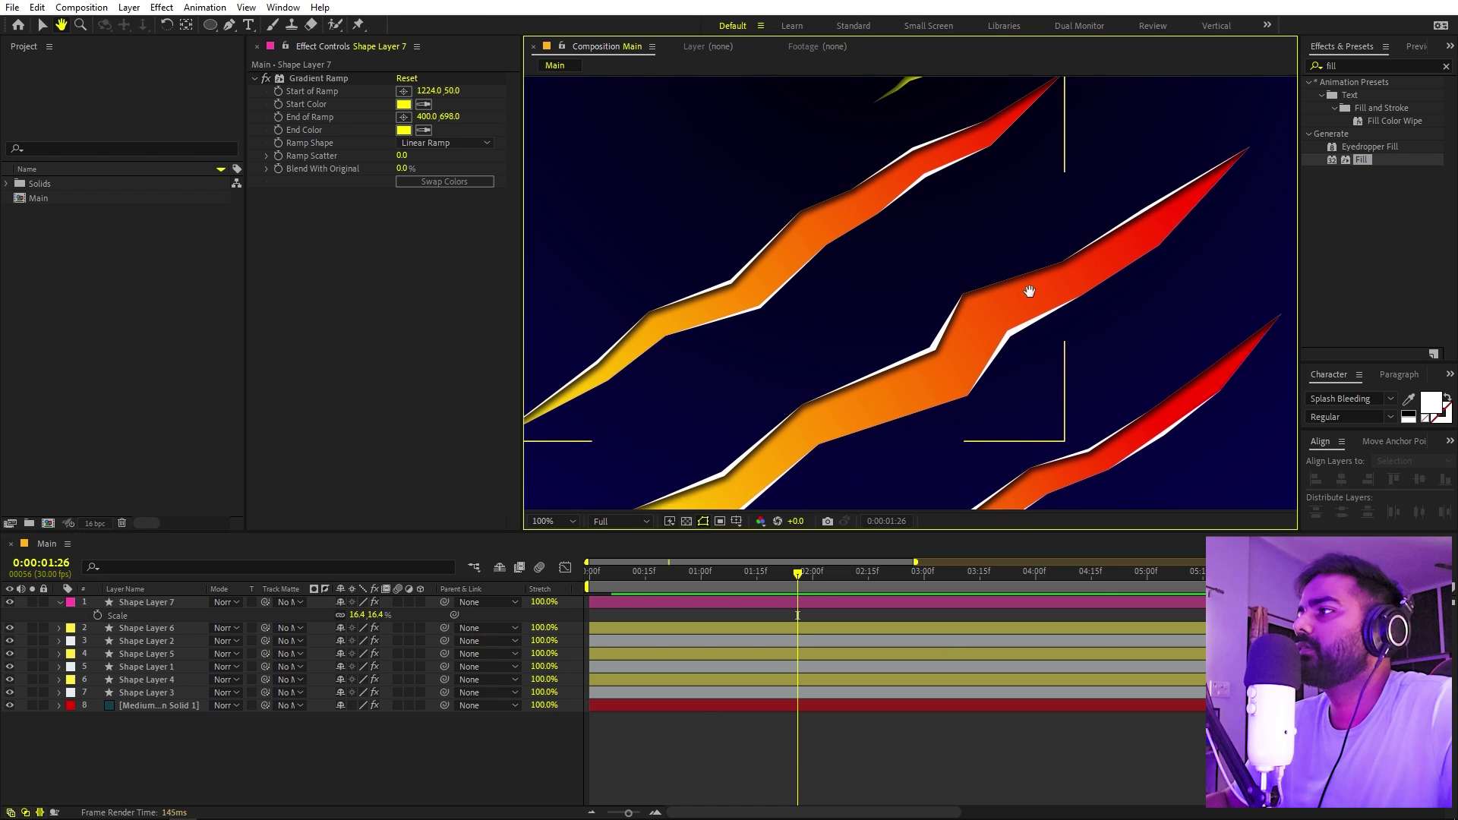
pyautogui.press('v')
pyautogui.click(946, 219)
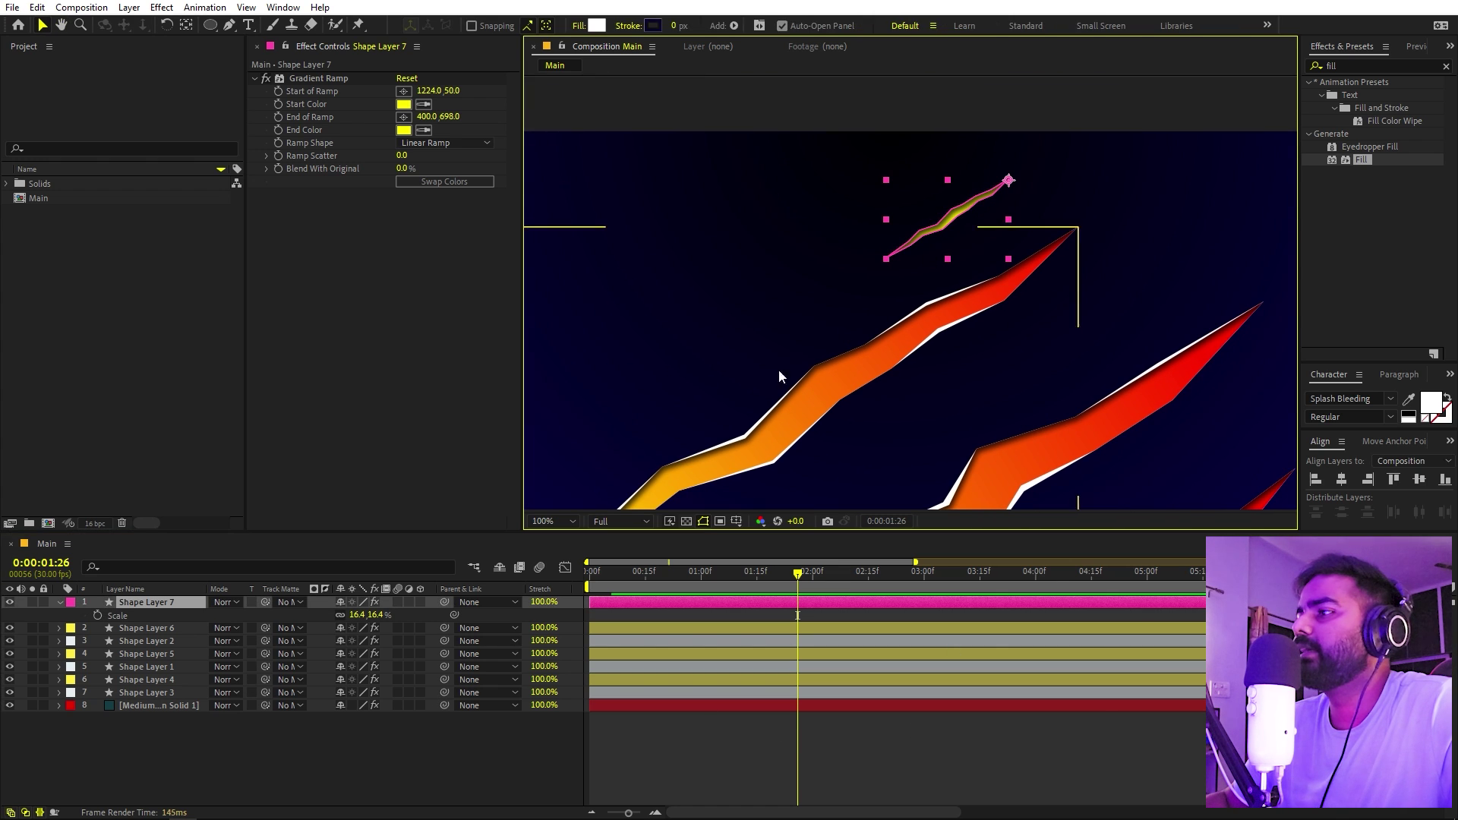
pyautogui.click(60, 602)
pyautogui.click(61, 602)
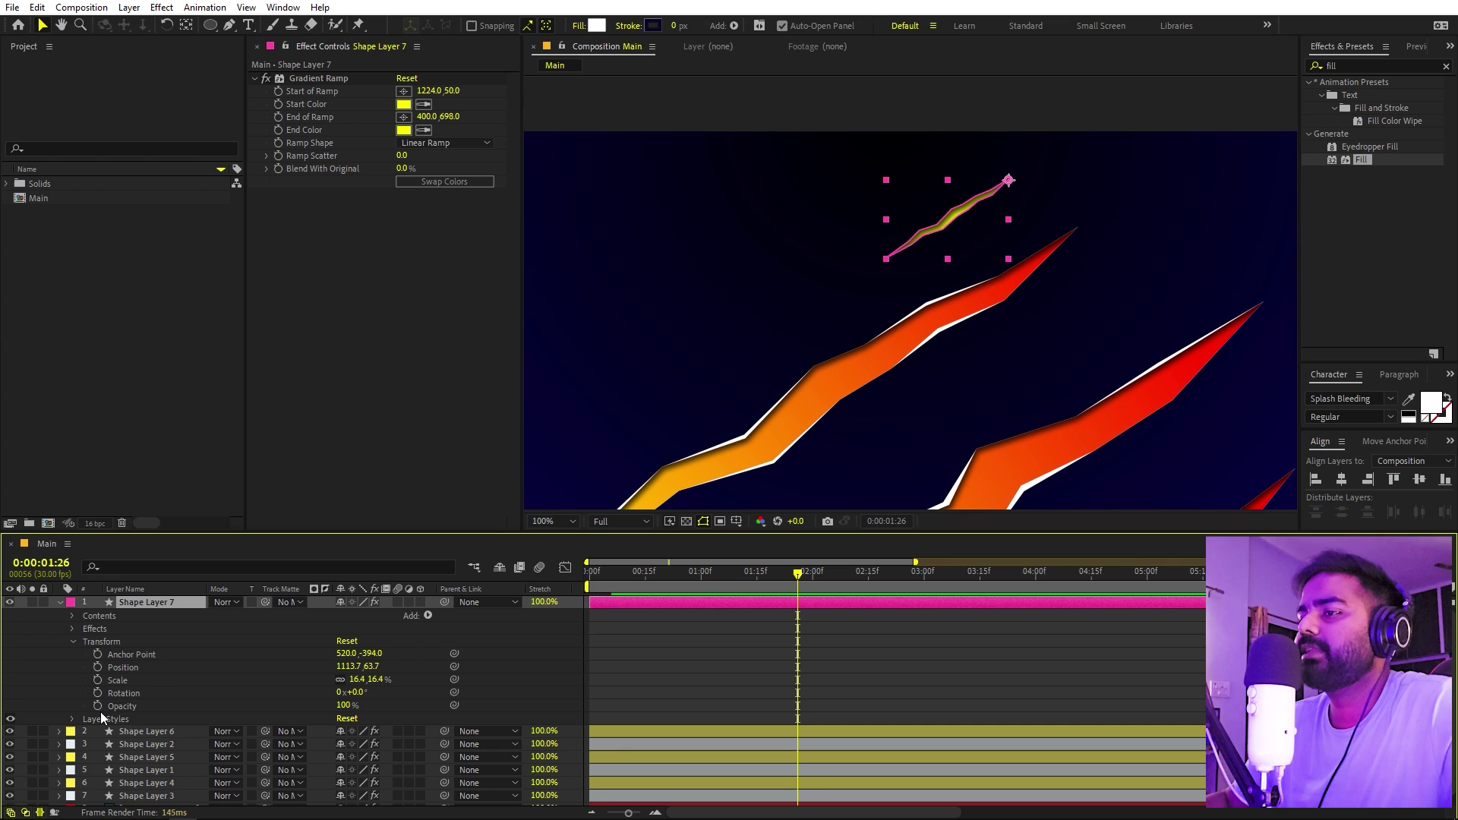
pyautogui.click(98, 719)
pyautogui.press('Delete')
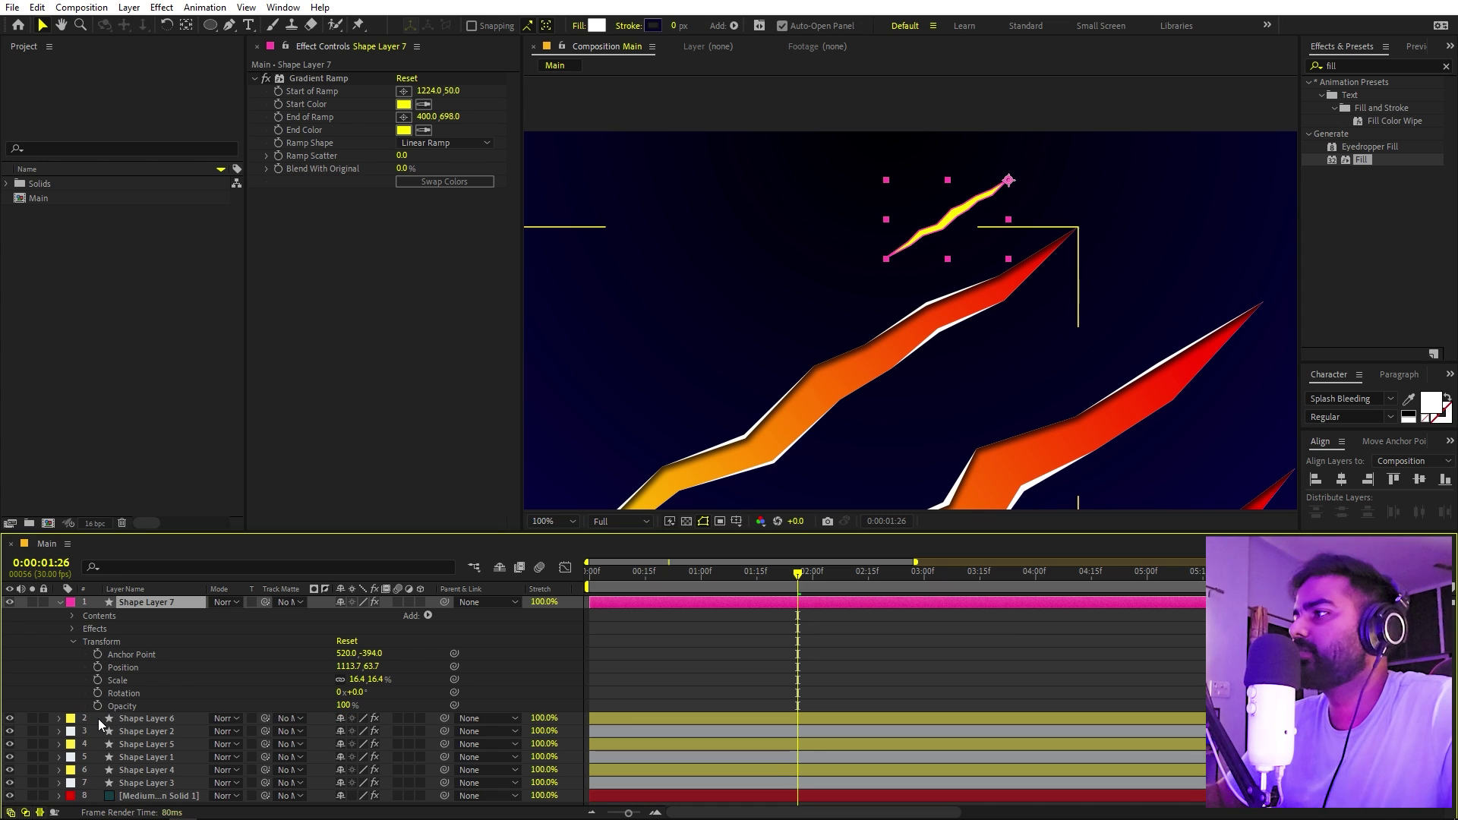
pyautogui.click(59, 602)
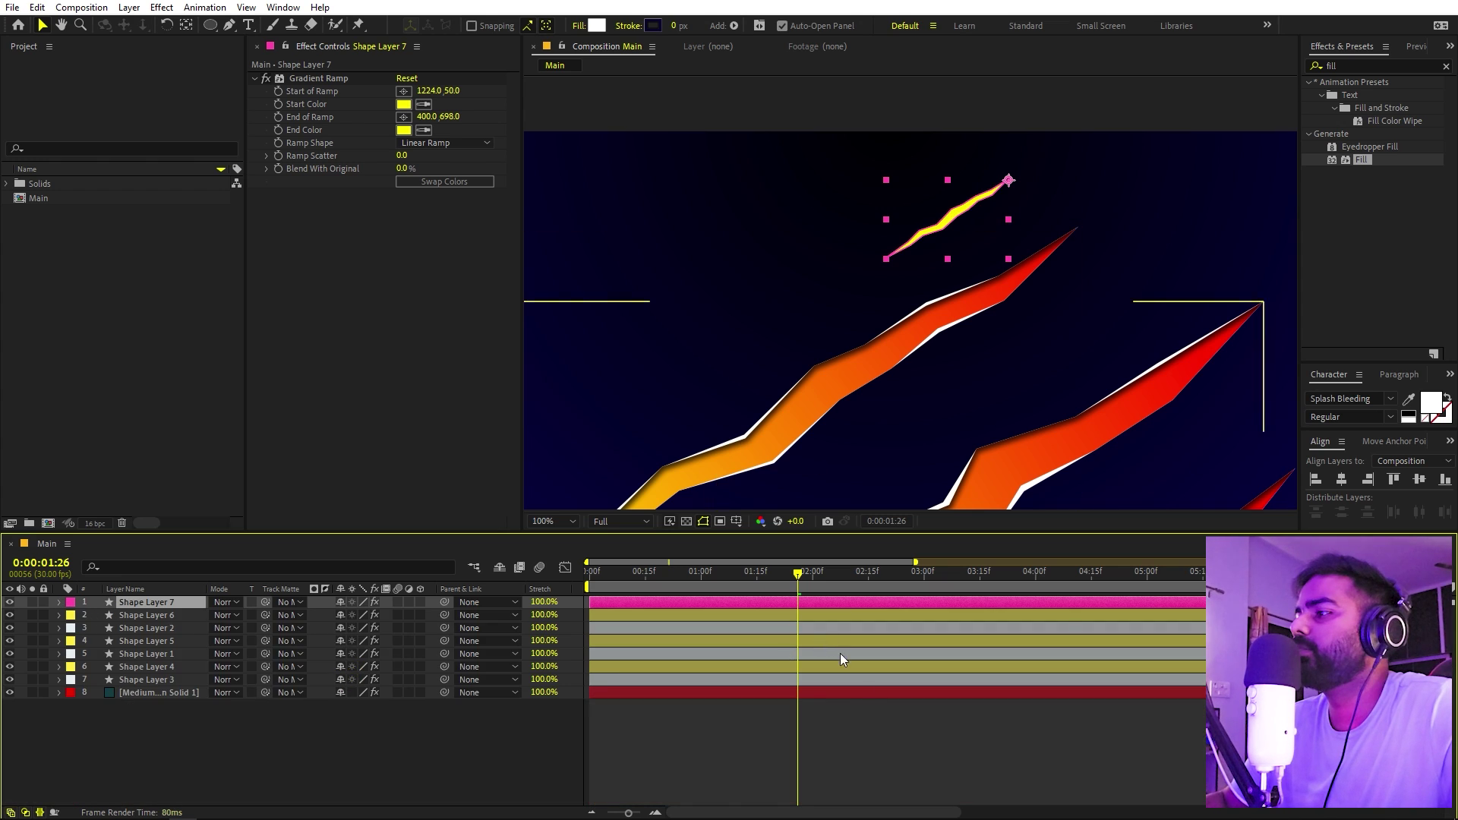
# Step: Place the small yellow slash just above the red tip of the upper slash and rotate it to 5.7°
pyautogui.click(952, 361)
pyautogui.moveTo(953, 234); pyautogui.dragTo(958, 272)
pyautogui.scroll(2, 959, 271)
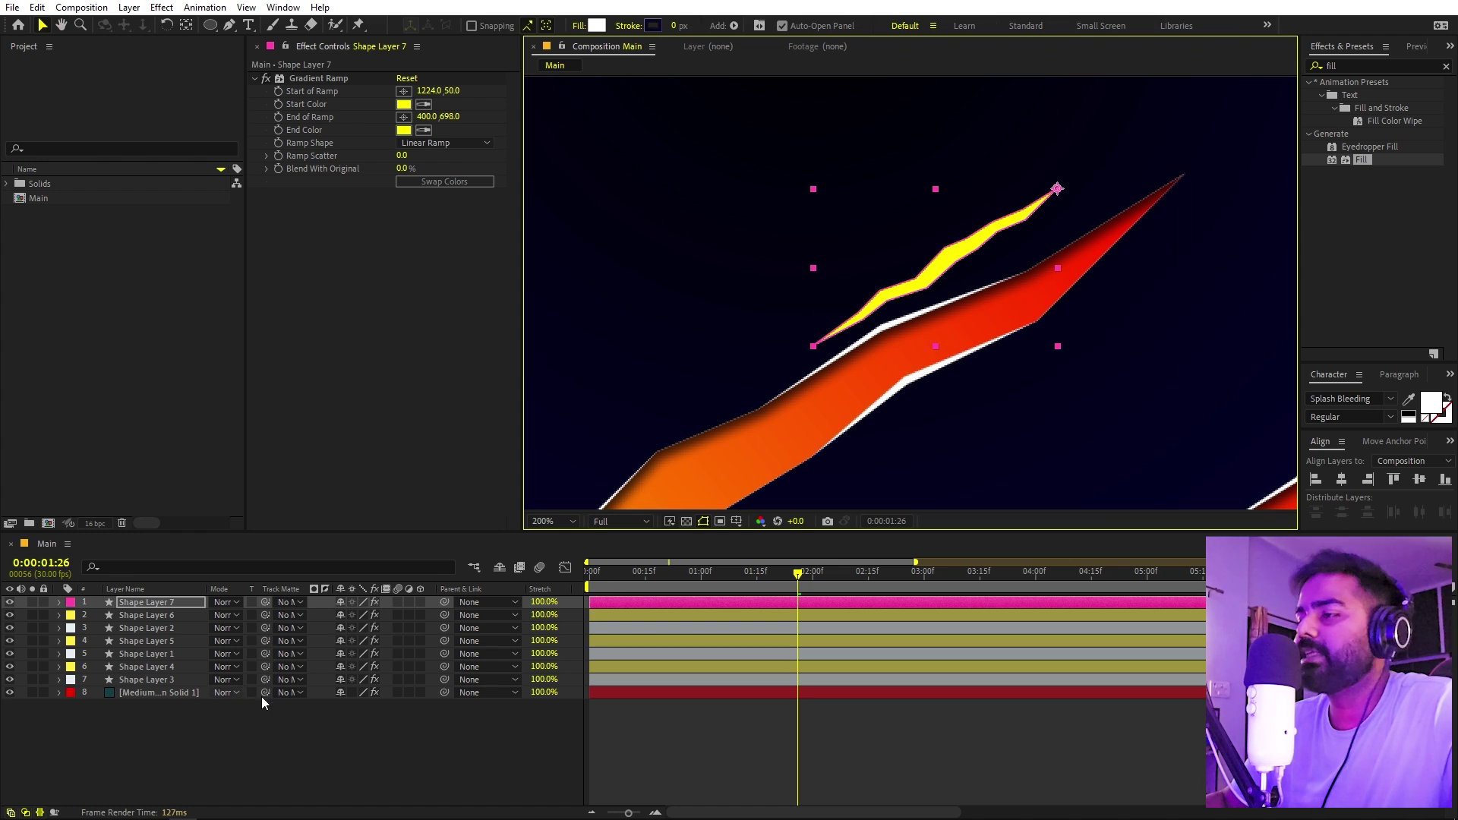
pyautogui.press('r')
pyautogui.moveTo(356, 615); pyautogui.dragTo(379, 614)
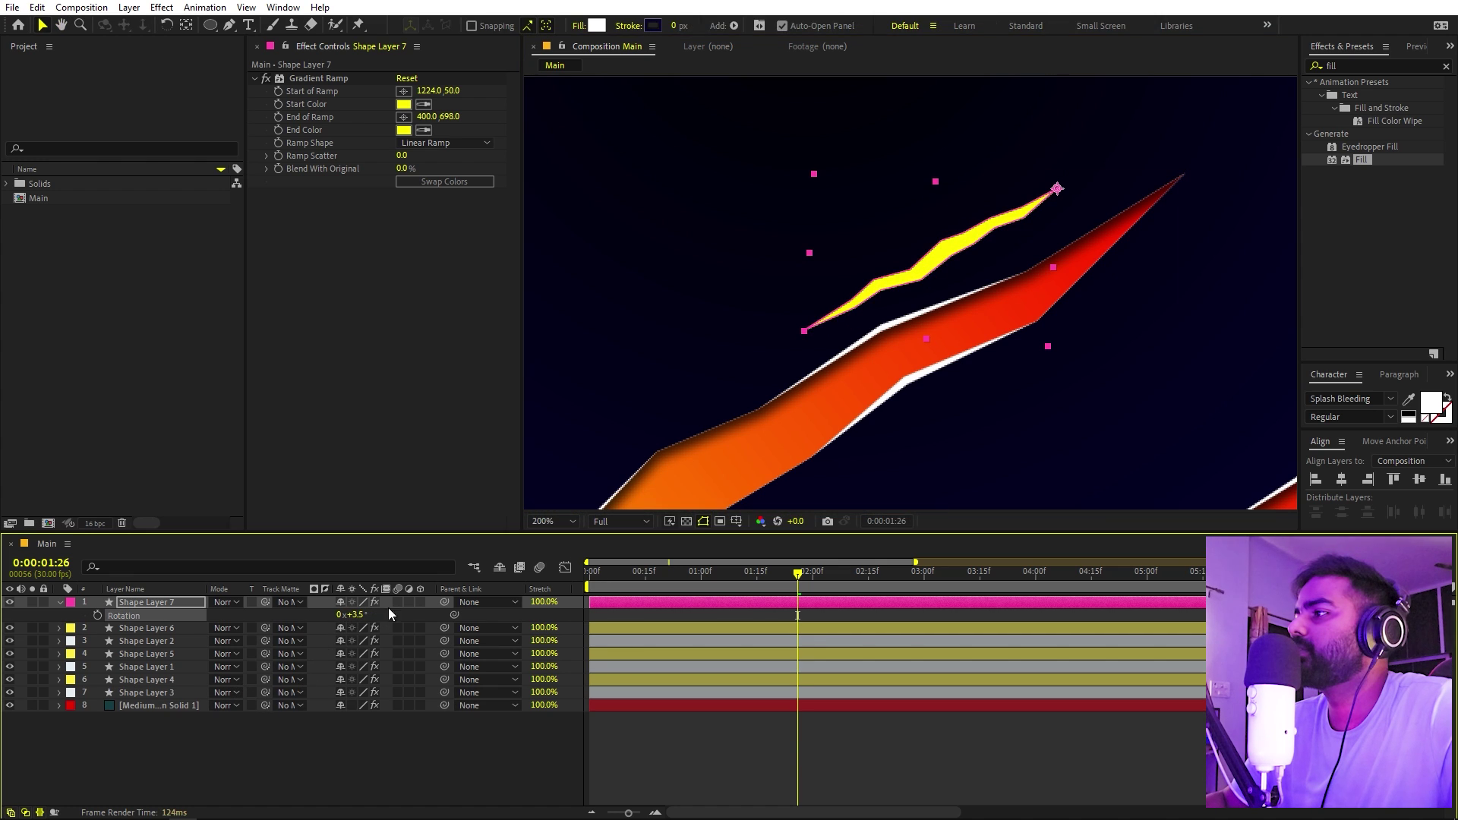
pyautogui.moveTo(984, 233); pyautogui.dragTo(989, 239)
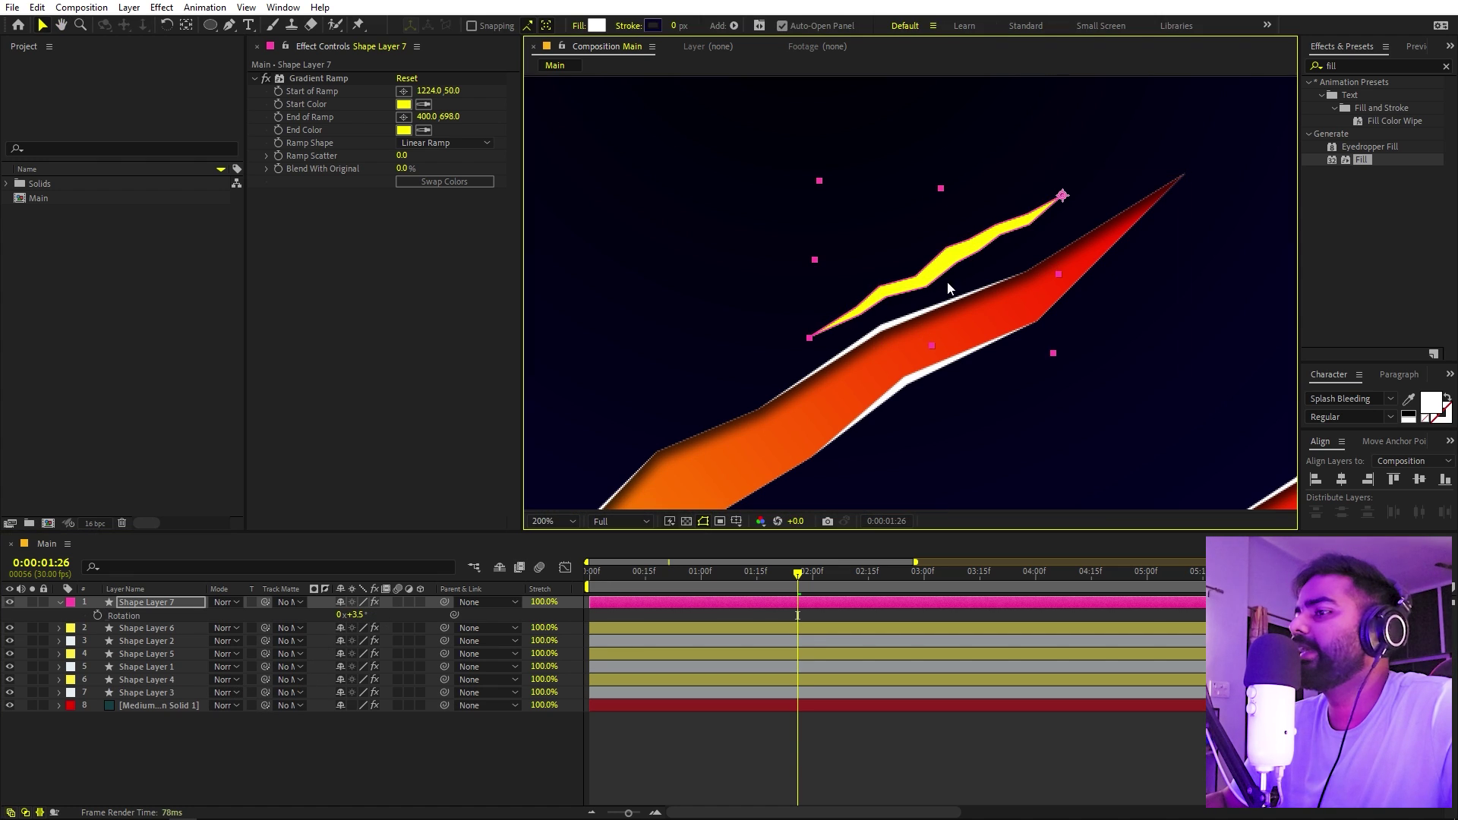
pyautogui.moveTo(357, 615); pyautogui.dragTo(381, 613)
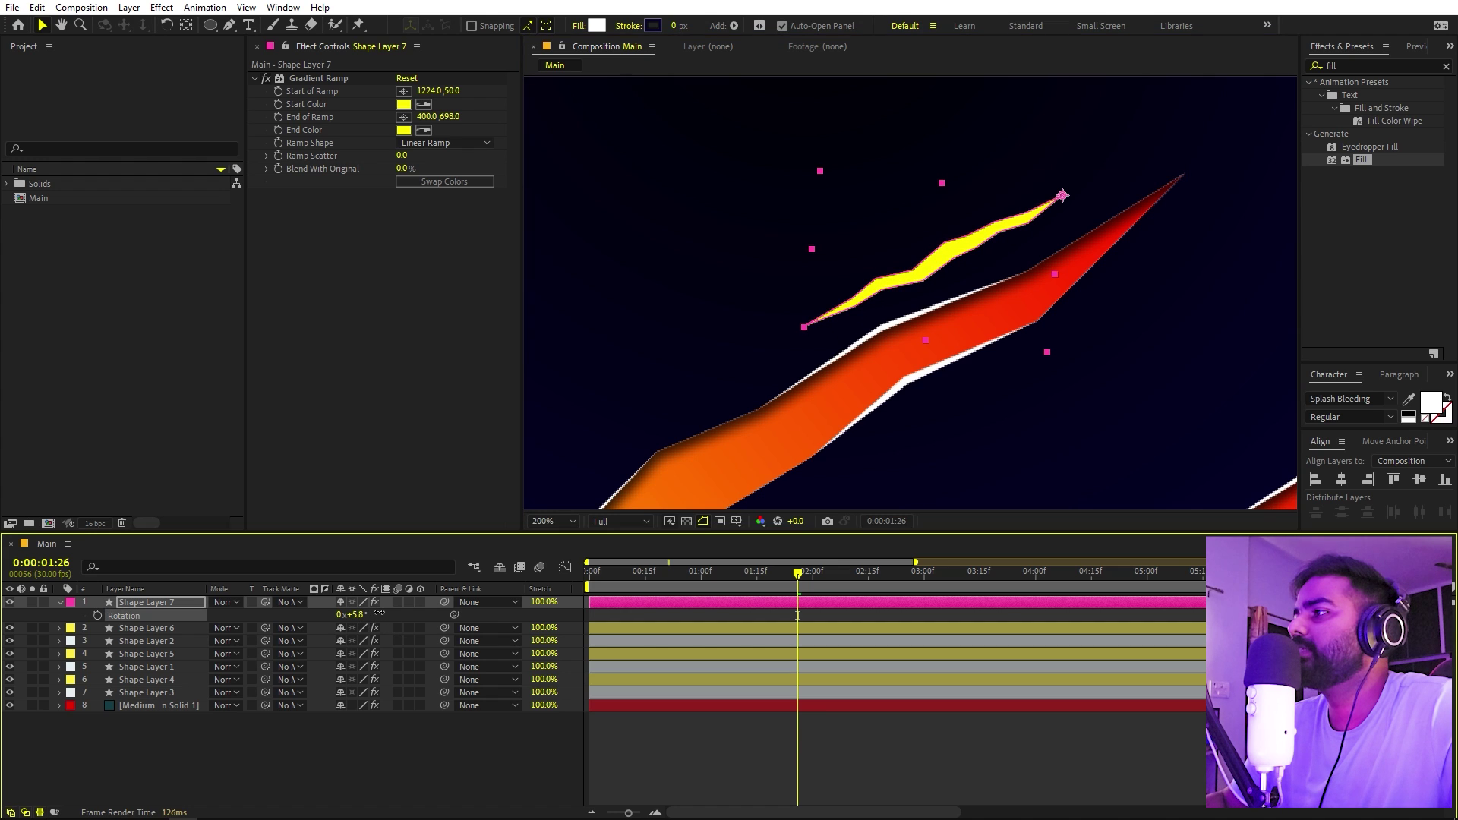
pyautogui.scroll(-2, 911, 448)
pyautogui.click(946, 391)
pyautogui.scroll(-1, 1000, 446)
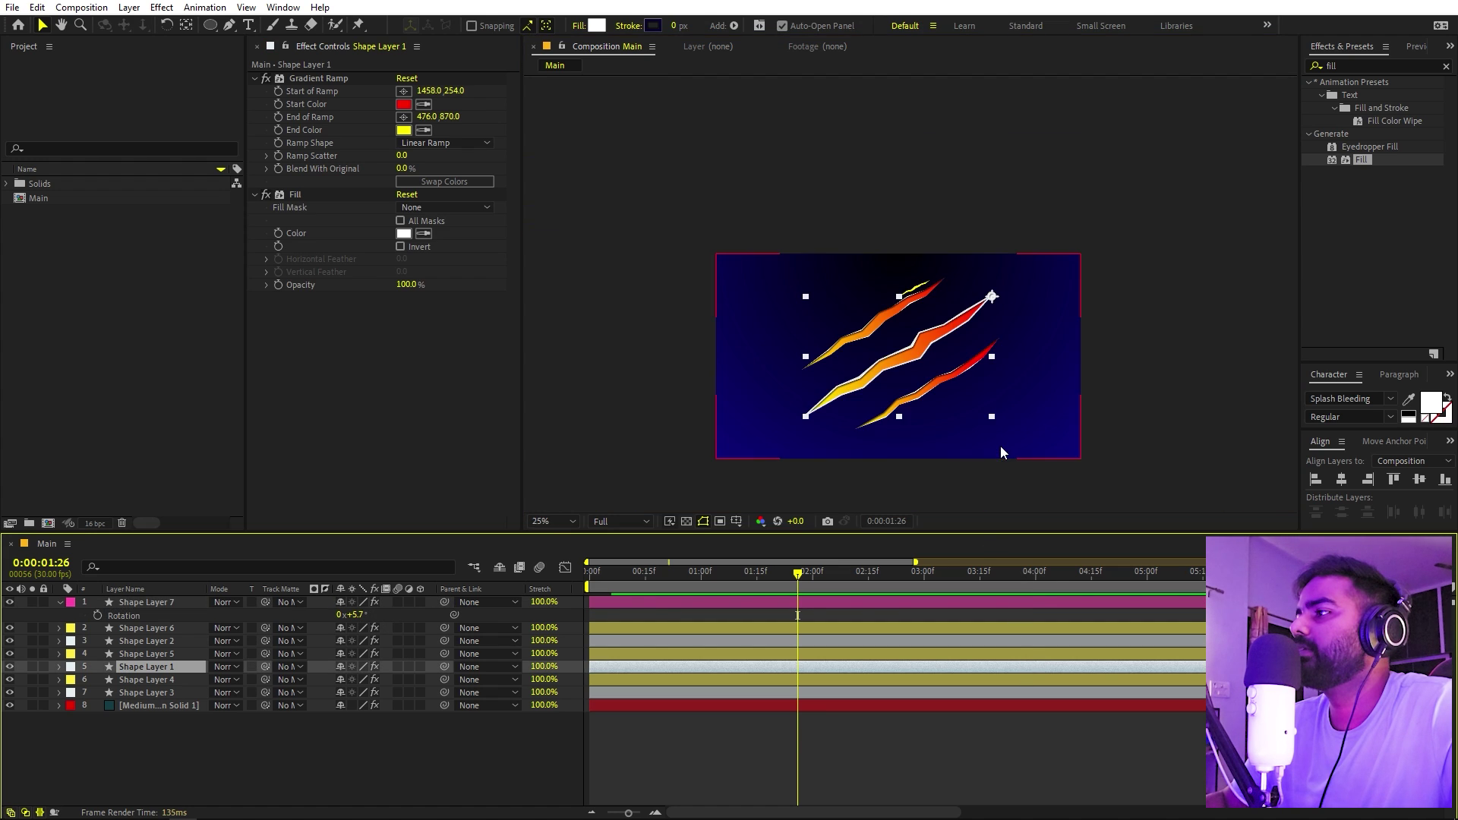
pyautogui.scroll(3, 1001, 445)
# Step: Unlink Shape Layer 7's scale dimensions, reduce its vertical scale to 8.7%, and set its rotation to -8°
pyautogui.click(132, 603)
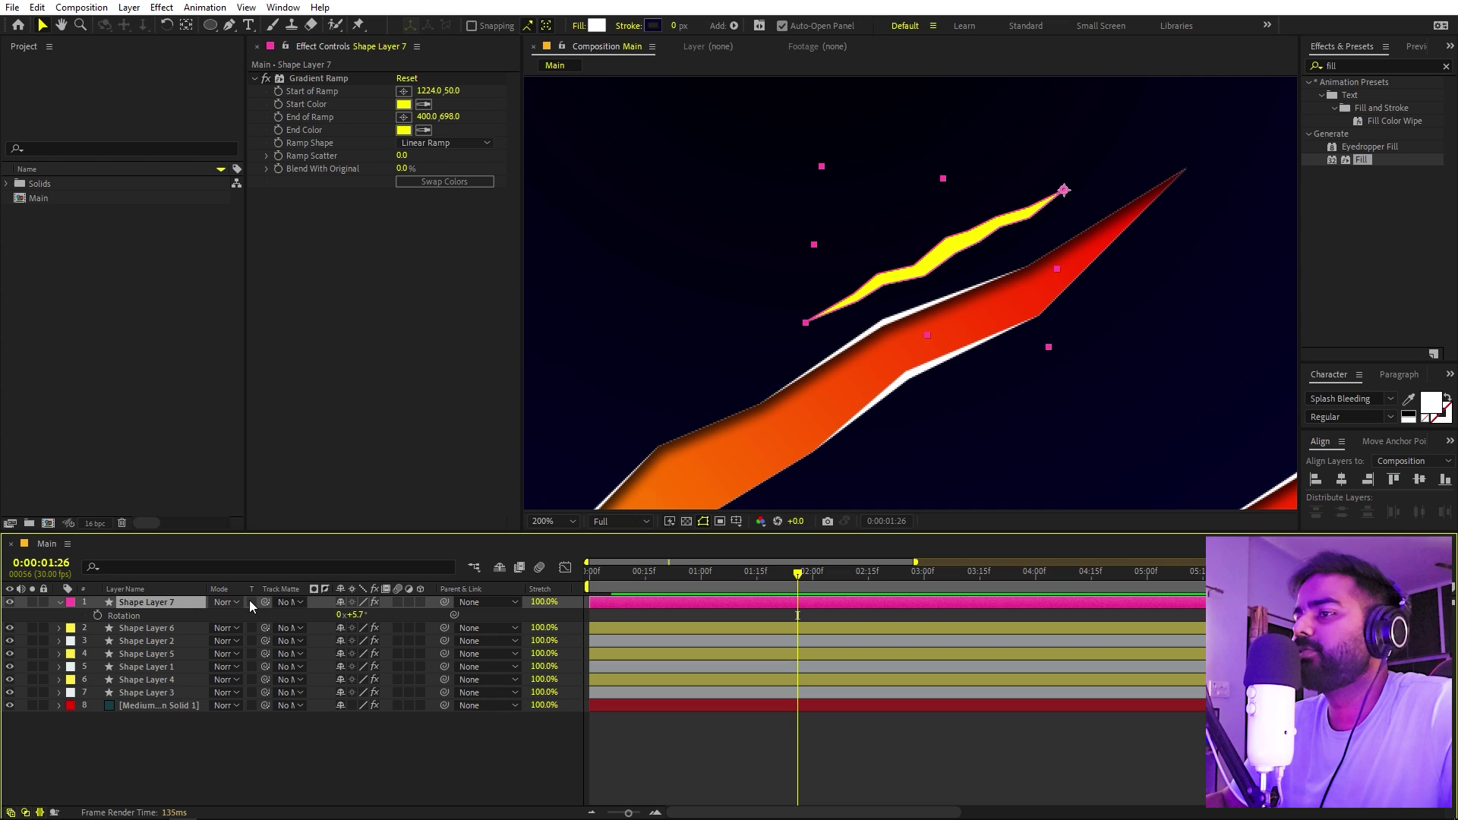
pyautogui.press('s')
pyautogui.click(335, 614)
pyautogui.moveTo(373, 616); pyautogui.dragTo(171, 621)
pyautogui.press('r')
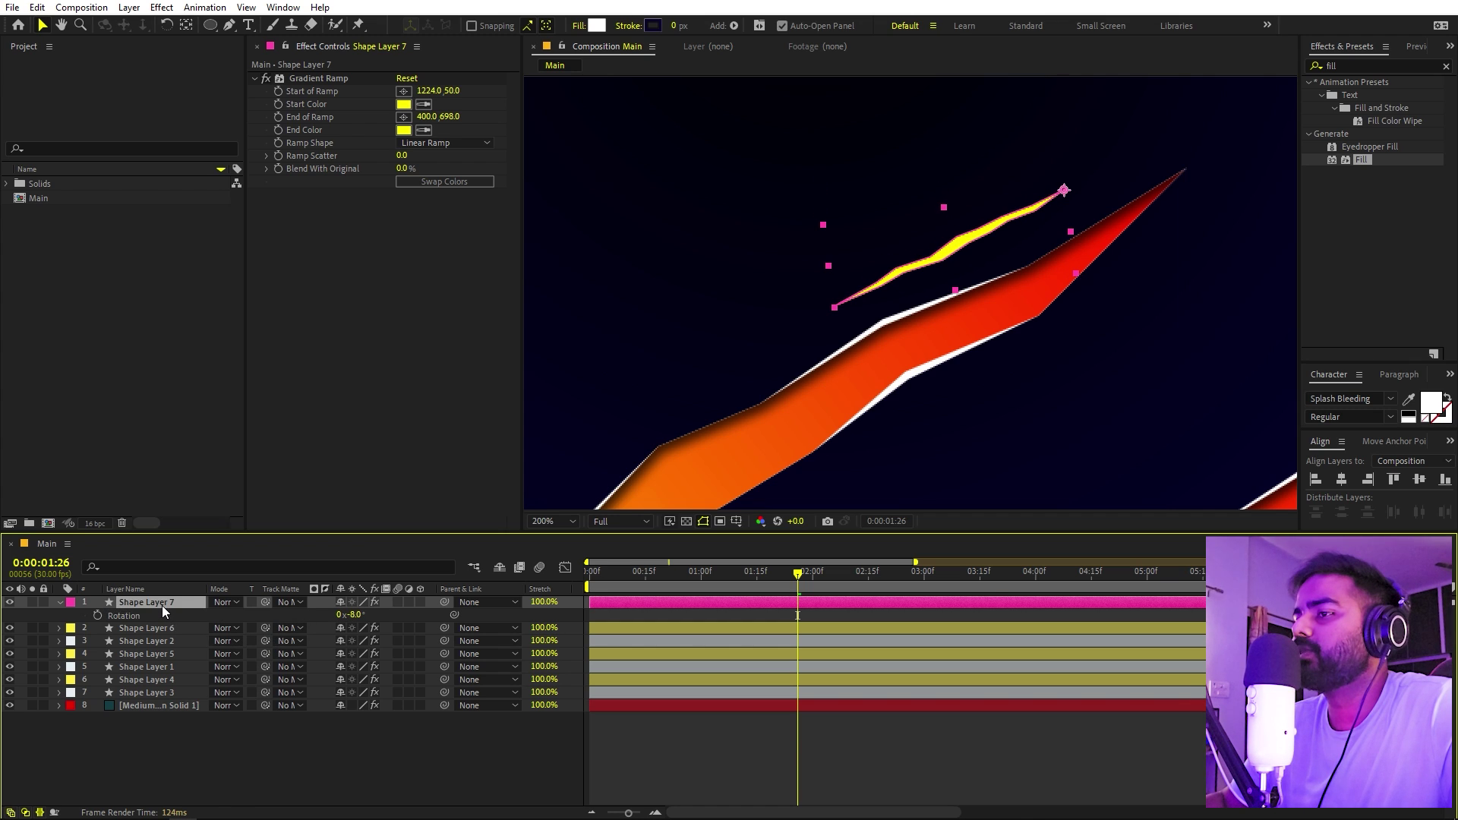
# Step: Create a Scale keyframe on Shape Layer 7 and place it at frame 6, aligned with Shape Layer 6's last Scale keyframe
pyautogui.press('s')
pyautogui.moveTo(732, 572); pyautogui.dragTo(589, 573)
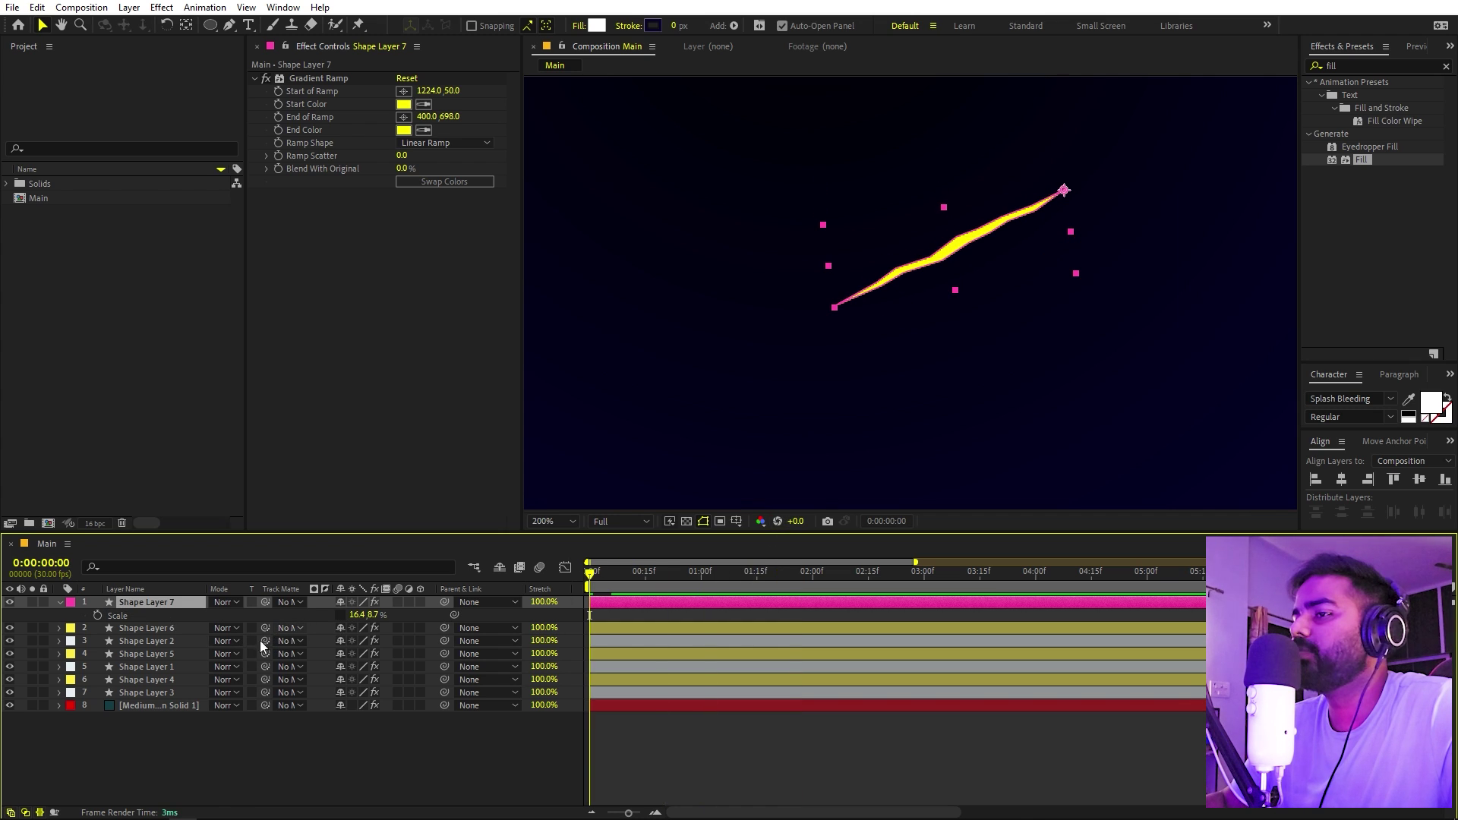
pyautogui.click(149, 628)
pyautogui.press('s')
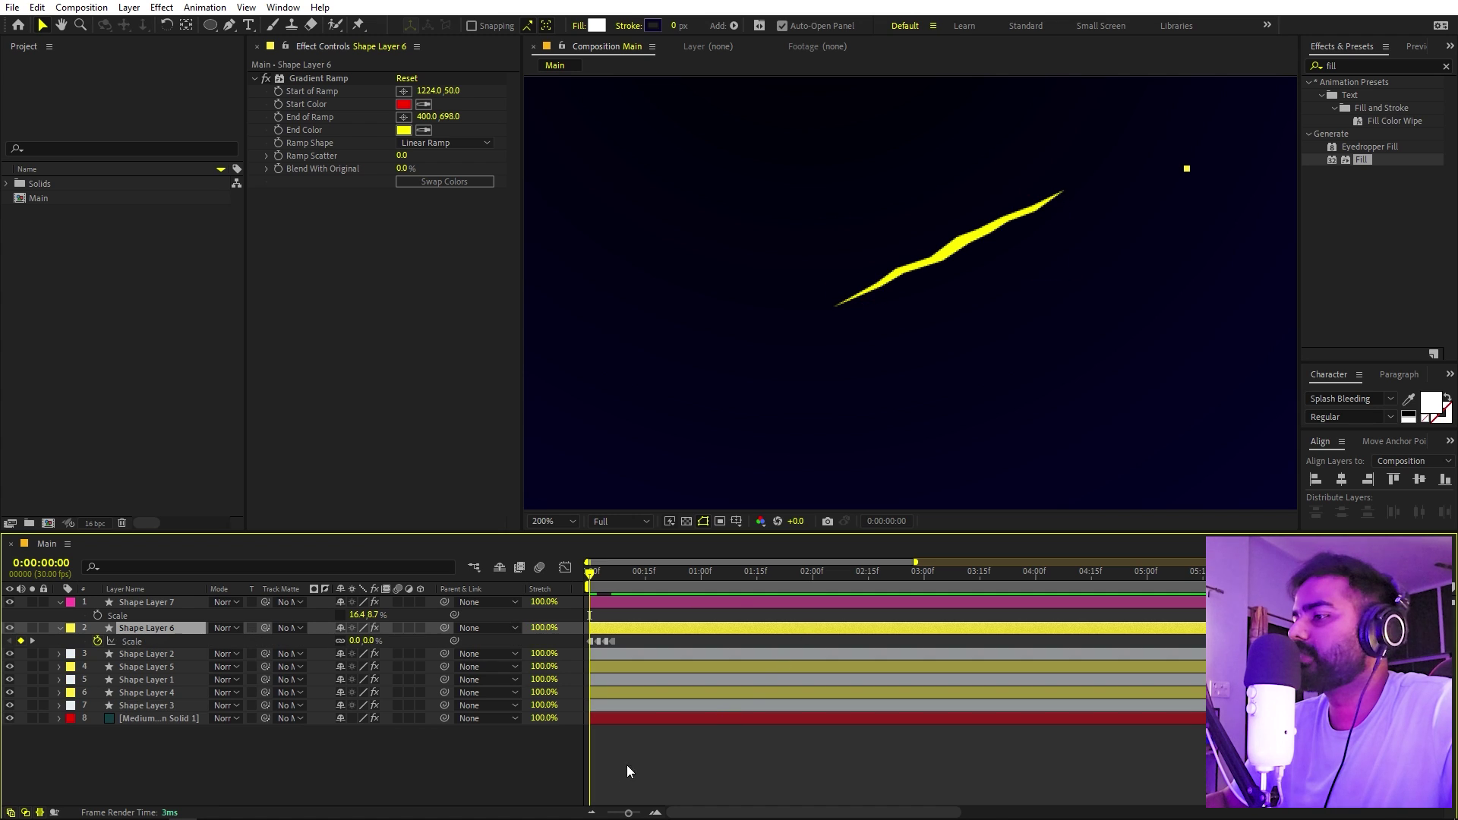
pyautogui.moveTo(628, 814); pyautogui.dragTo(641, 814)
pyautogui.click(121, 616)
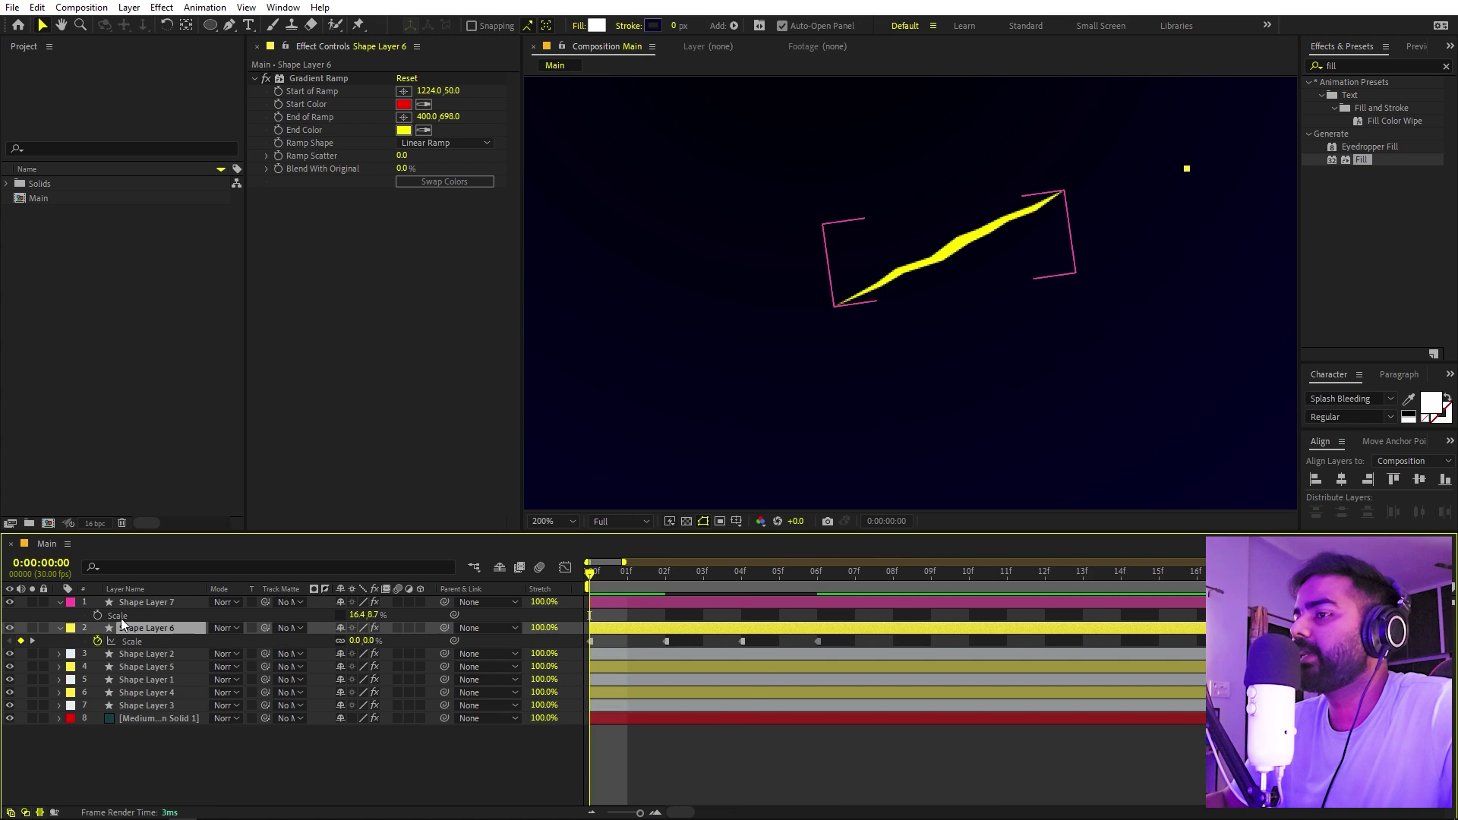
pyautogui.click(97, 614)
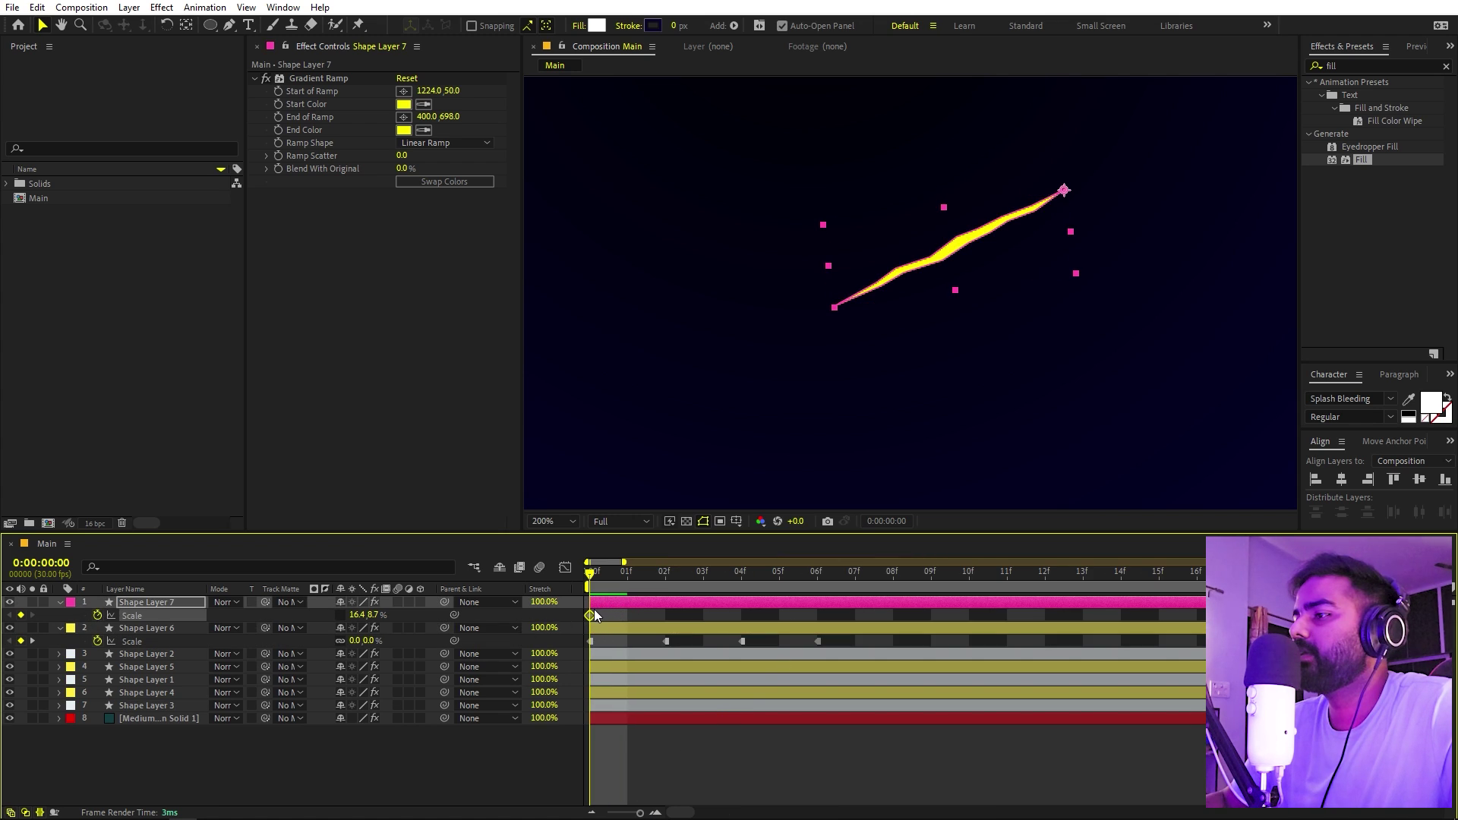
pyautogui.moveTo(592, 614); pyautogui.dragTo(827, 616)
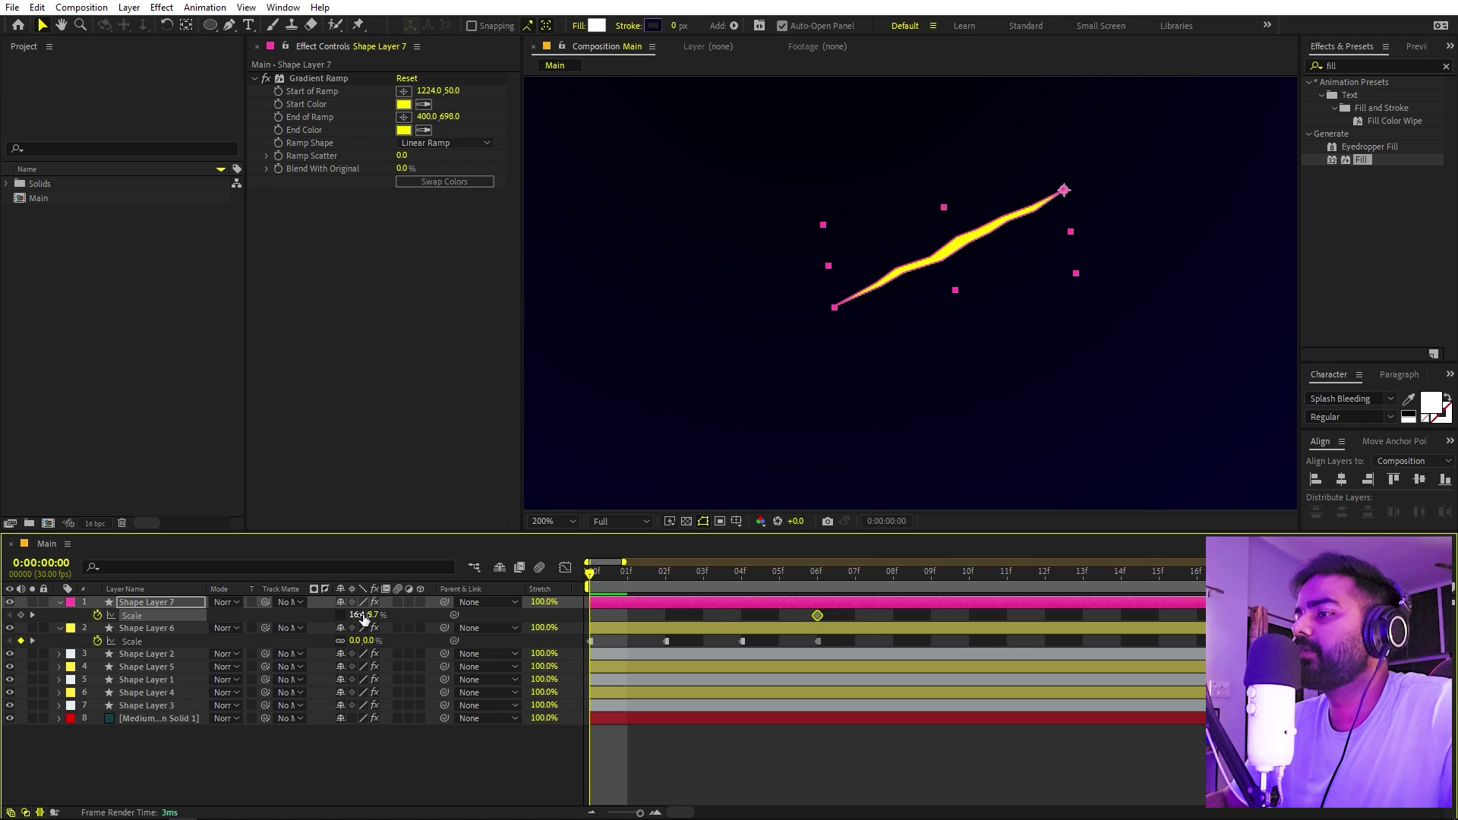
# Step: Set Shape Layer 7's horizontal and vertical scale to 0% at frame 0 and preview the growth animation
pyautogui.write('0')
pyautogui.press('Return')
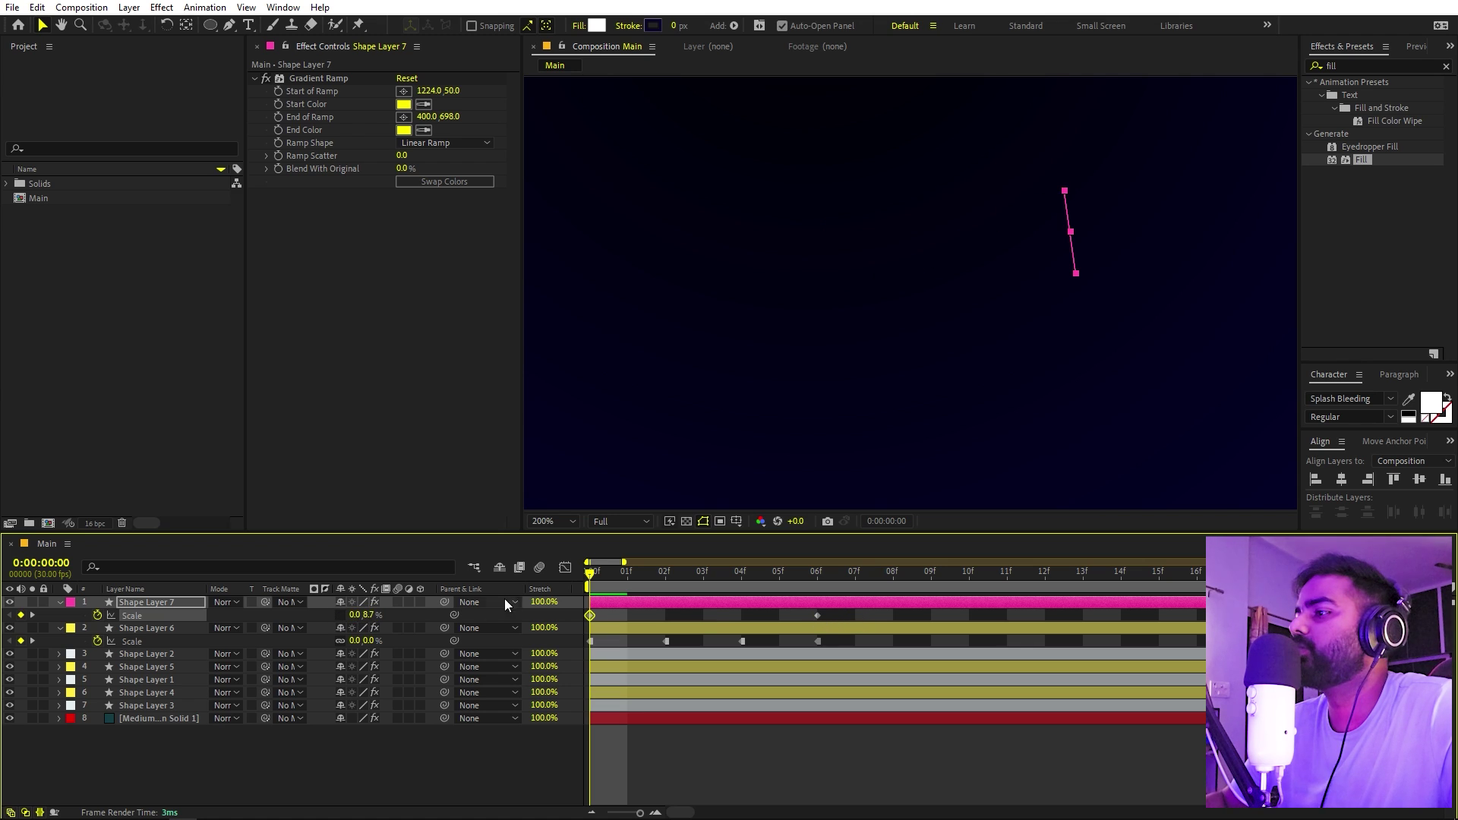
pyautogui.click(354, 616)
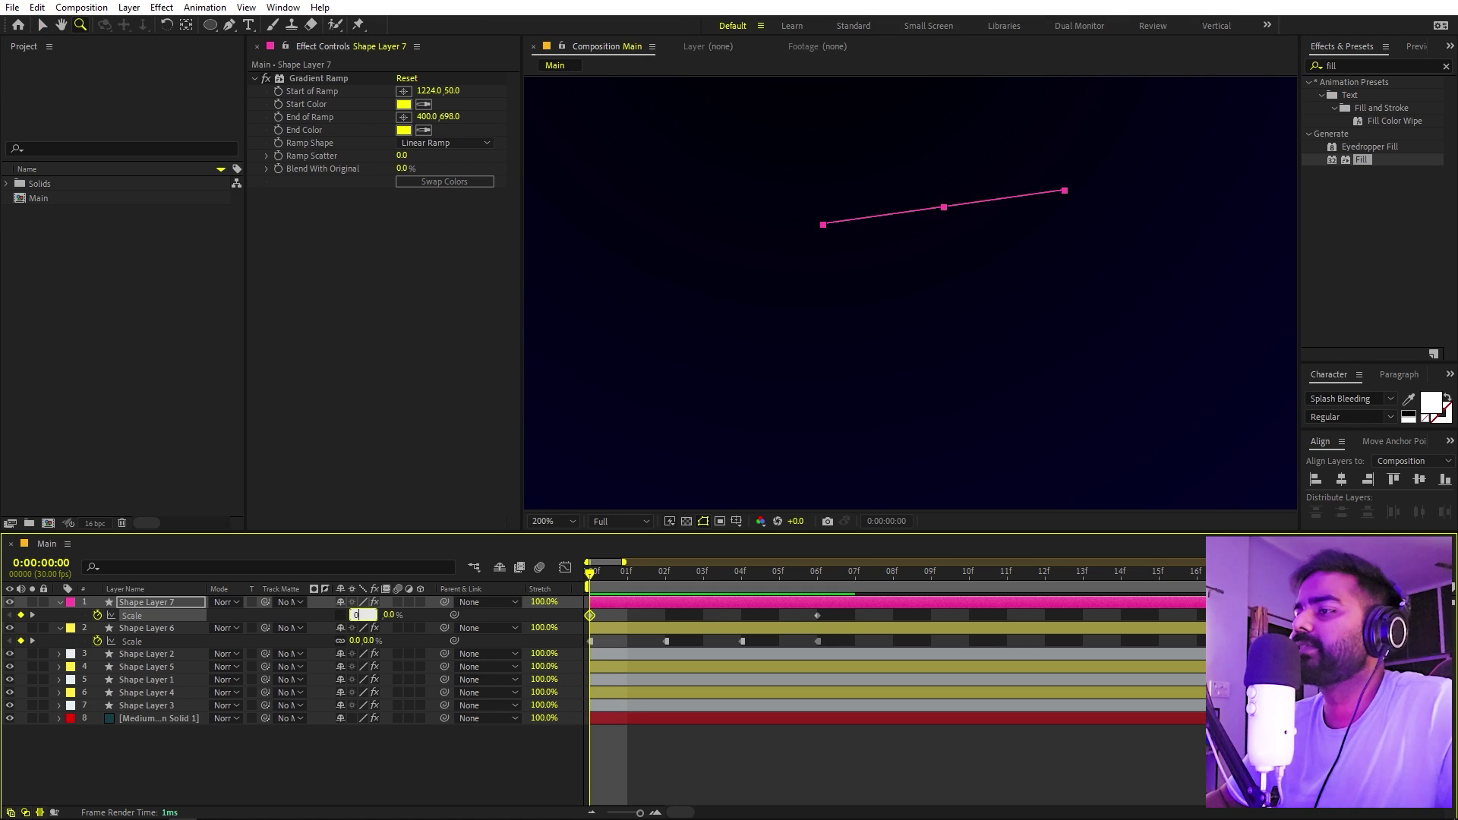
pyautogui.write('0')
pyautogui.press('Return')
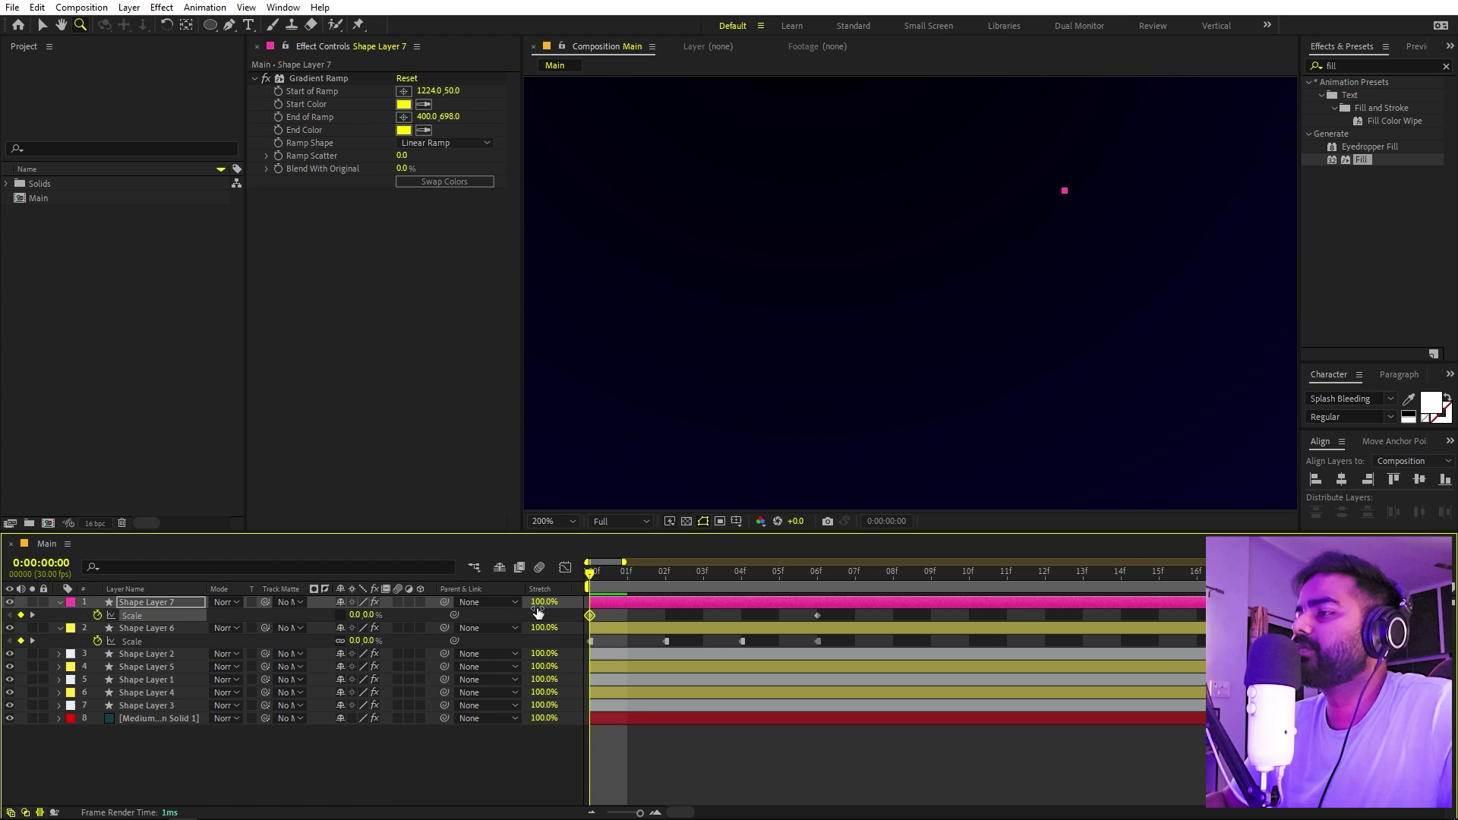
pyautogui.press('space')
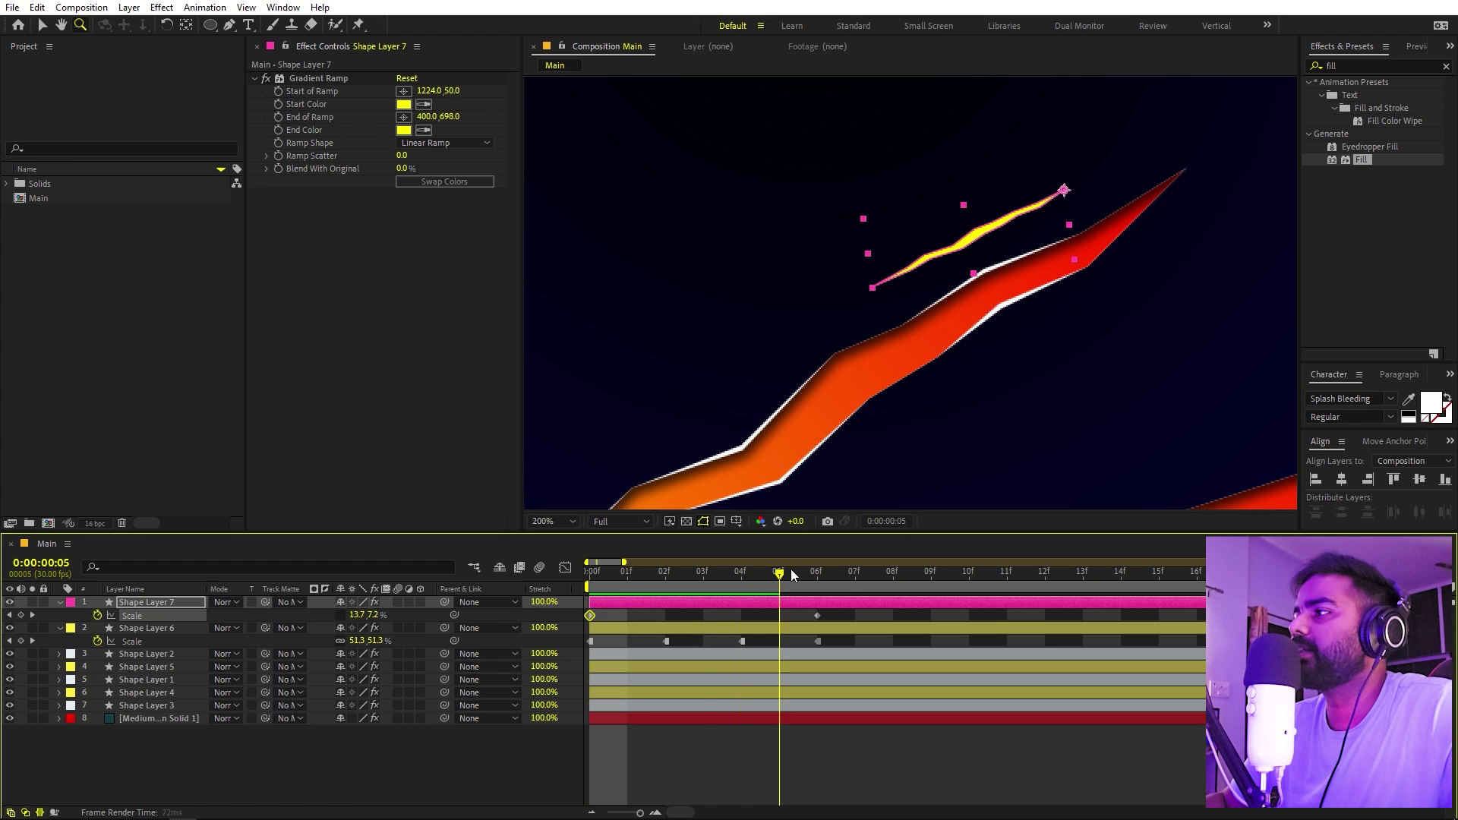
pyautogui.press('space')
# Step: Add Scale keyframes to Shape Layer 7 at frames 2 and 4, aligned with Shape Layer 6's keyframes
pyautogui.moveTo(590, 575); pyautogui.dragTo(663, 604)
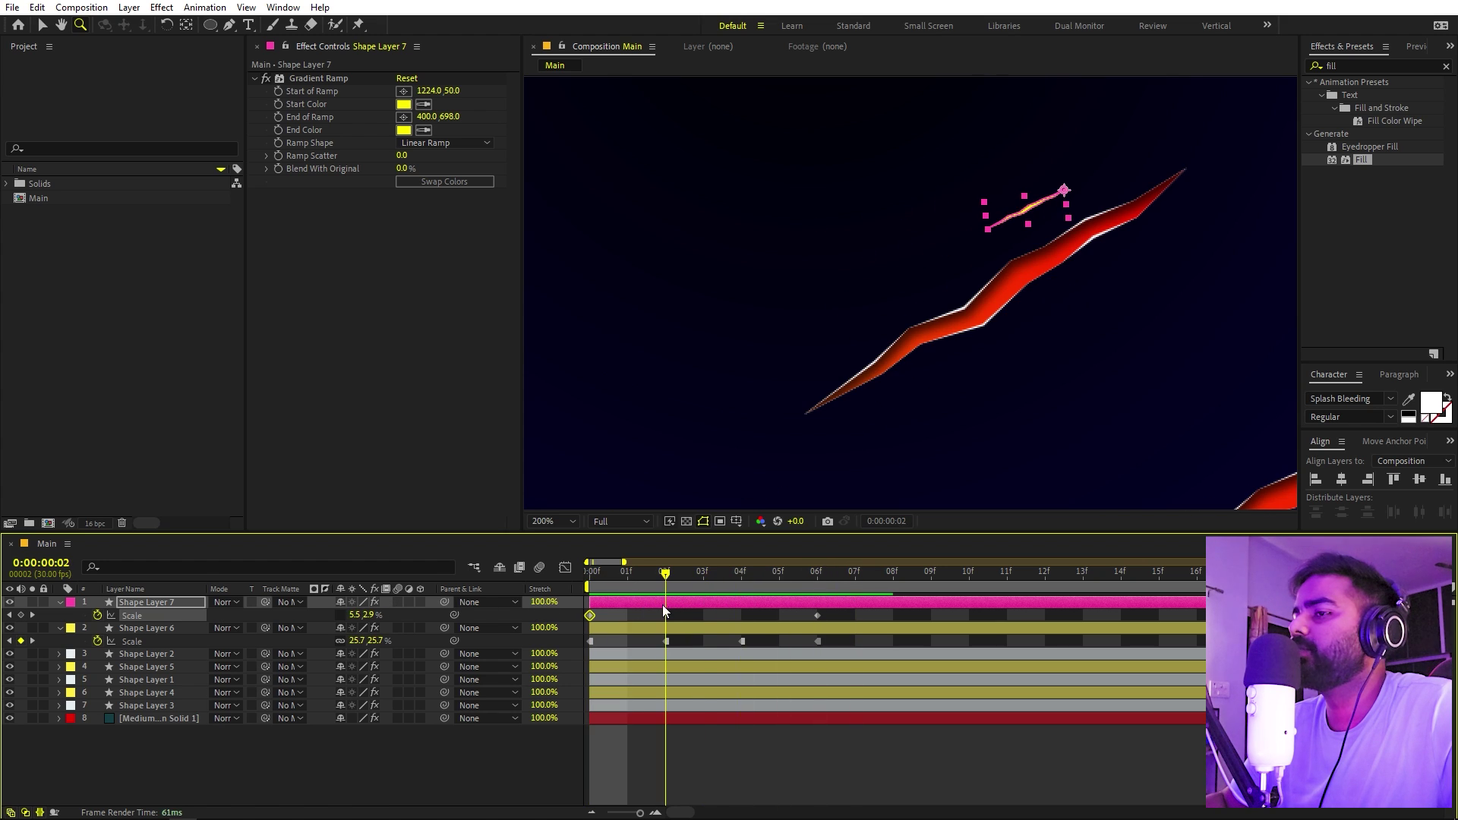
pyautogui.click(20, 615)
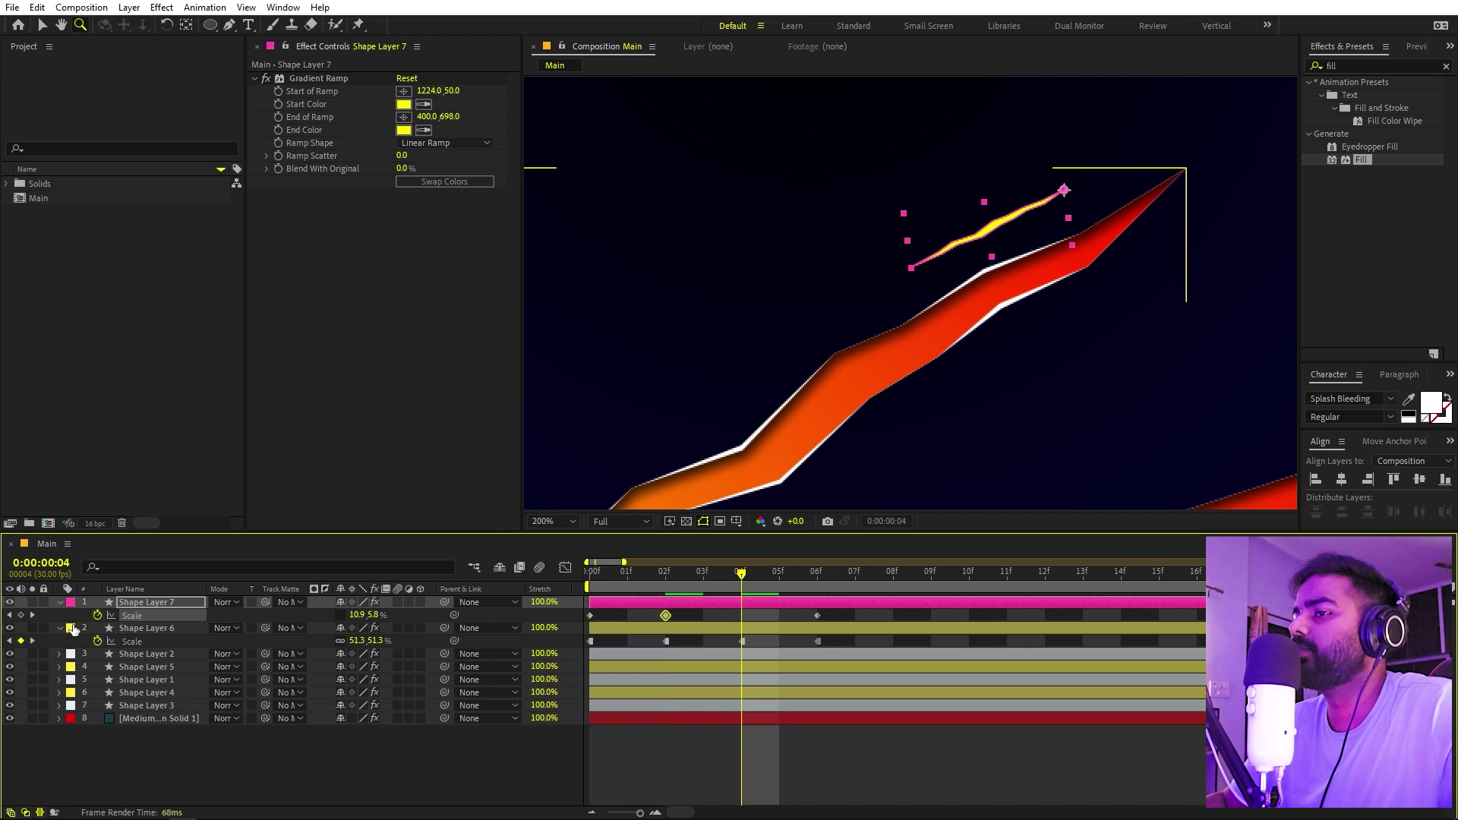
pyautogui.click(20, 616)
# Step: Convert all four of Shape Layer 7's Scale keyframes to hold keyframes and preview the stepped animation
pyautogui.moveTo(839, 620); pyautogui.dragTo(583, 611)
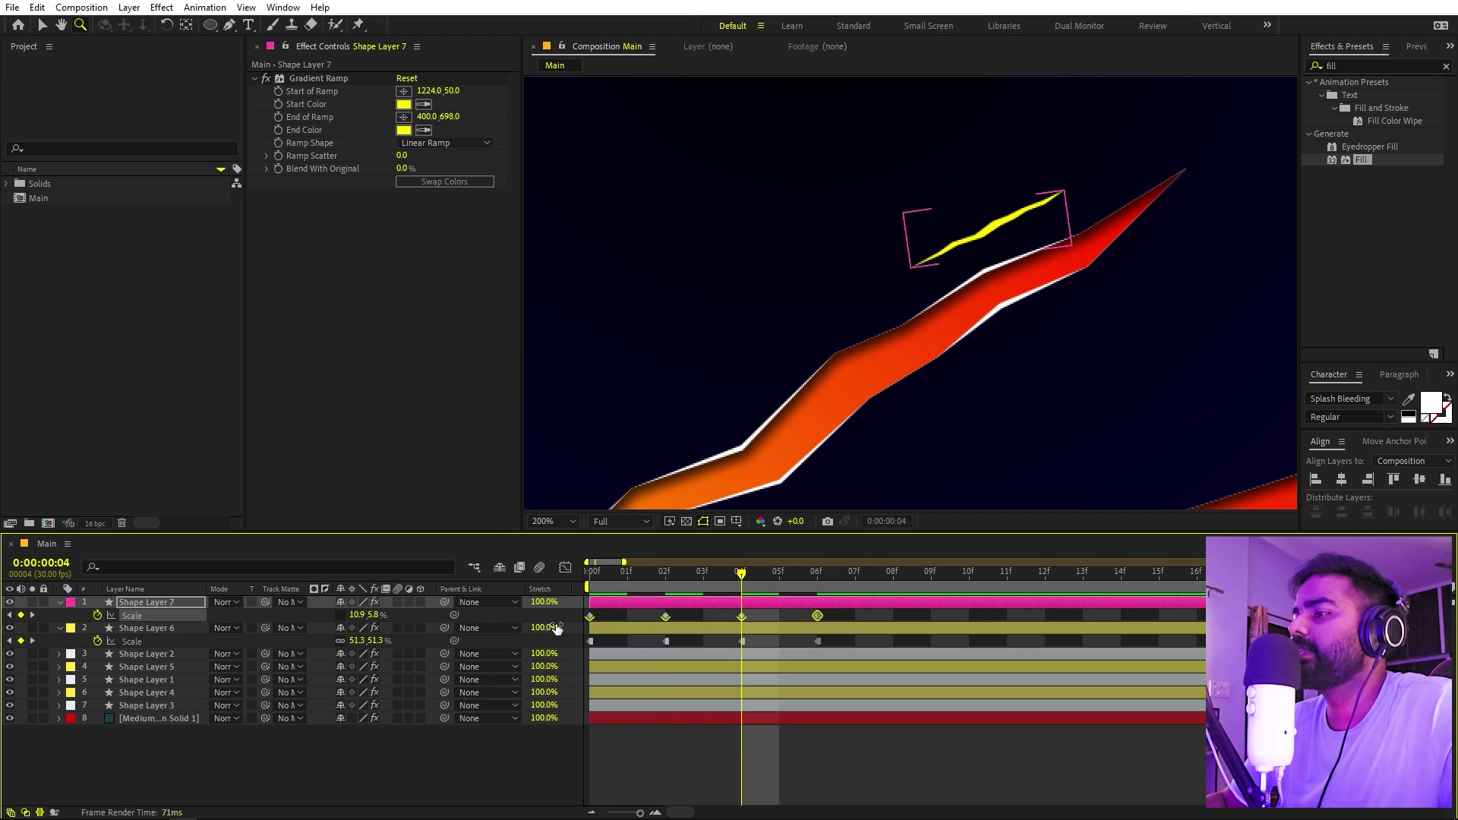
pyautogui.rightClick(591, 613)
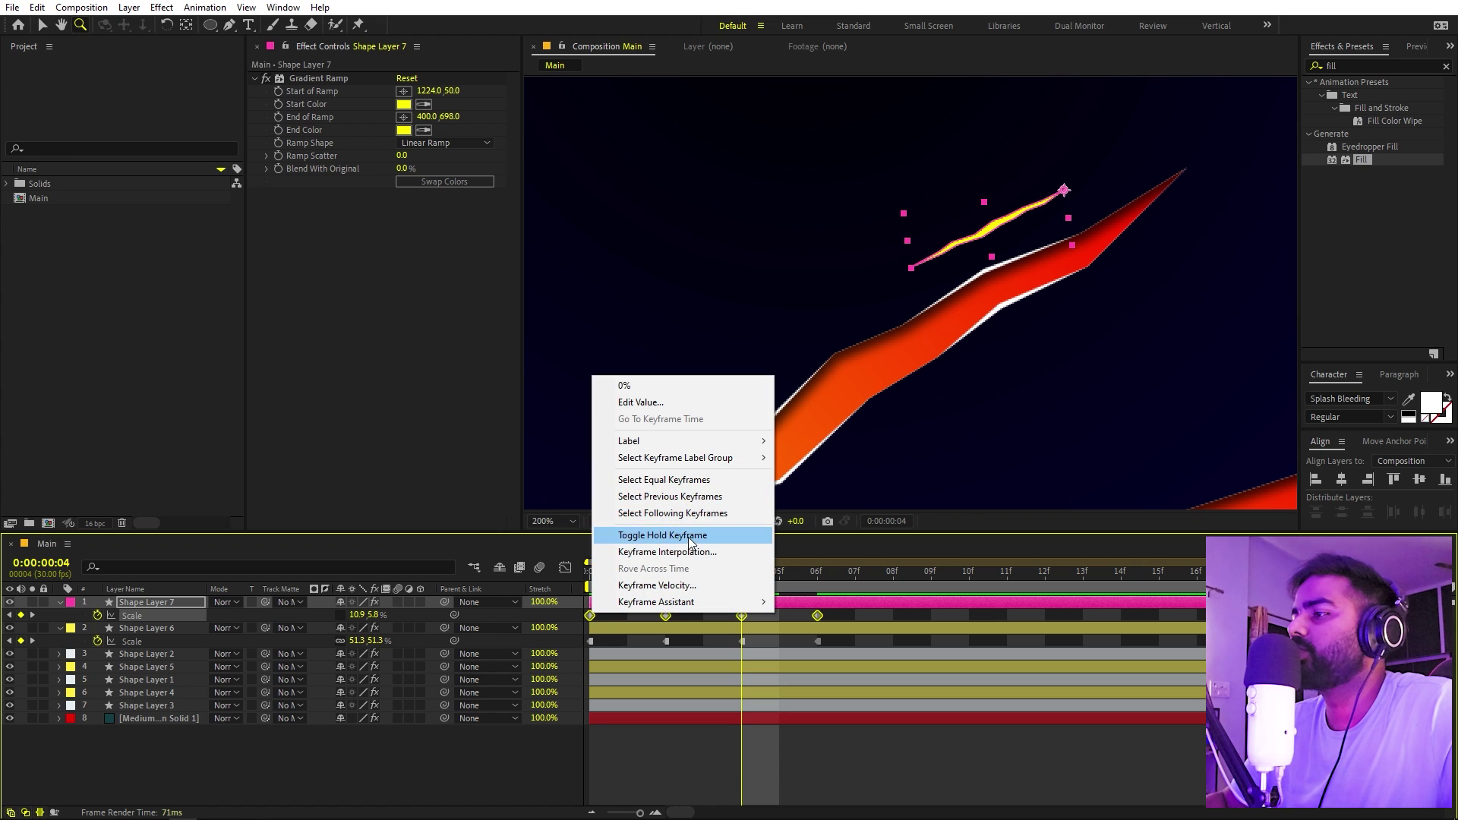
pyautogui.click(662, 536)
pyautogui.press('Home')
pyautogui.click(937, 727)
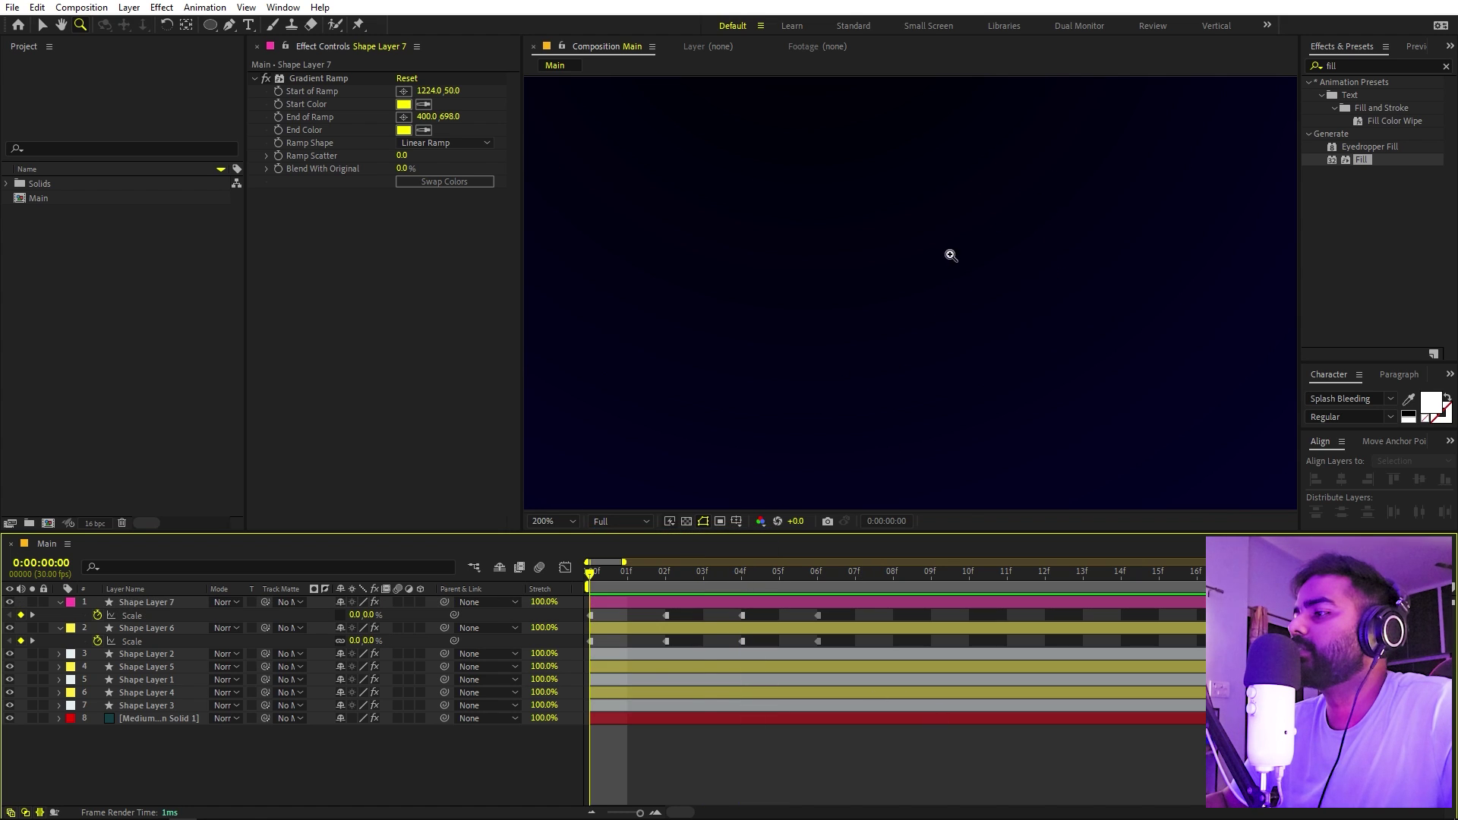
pyautogui.scroll(-5, 950, 251)
pyautogui.press('space')
pyautogui.scroll(2, 911, 304)
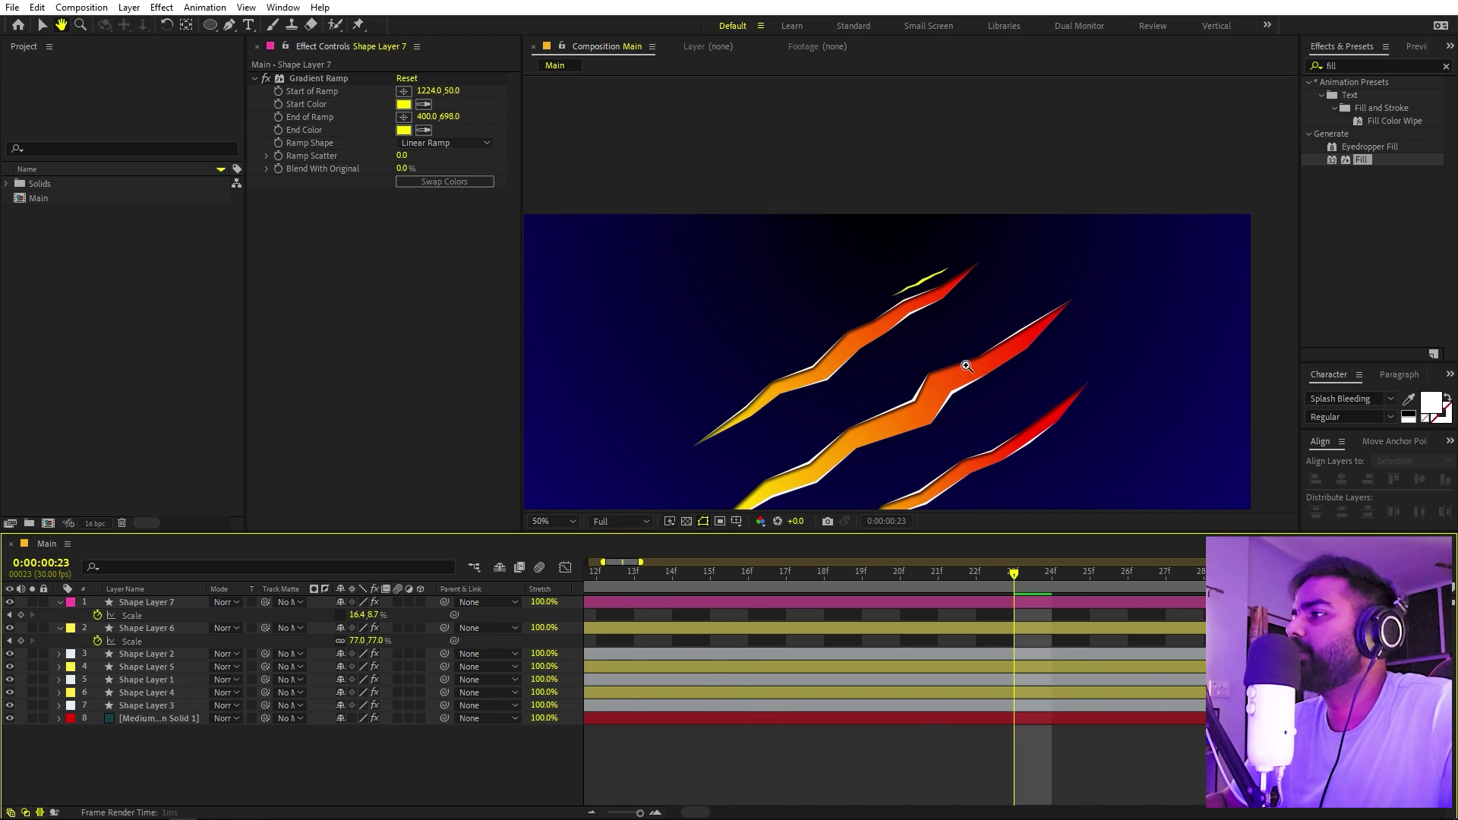
# Step: Duplicate the small yellow slash twice, placing one copy below the middle slash's yellow end and the other beneath the lower slash
pyautogui.click(545, 522)
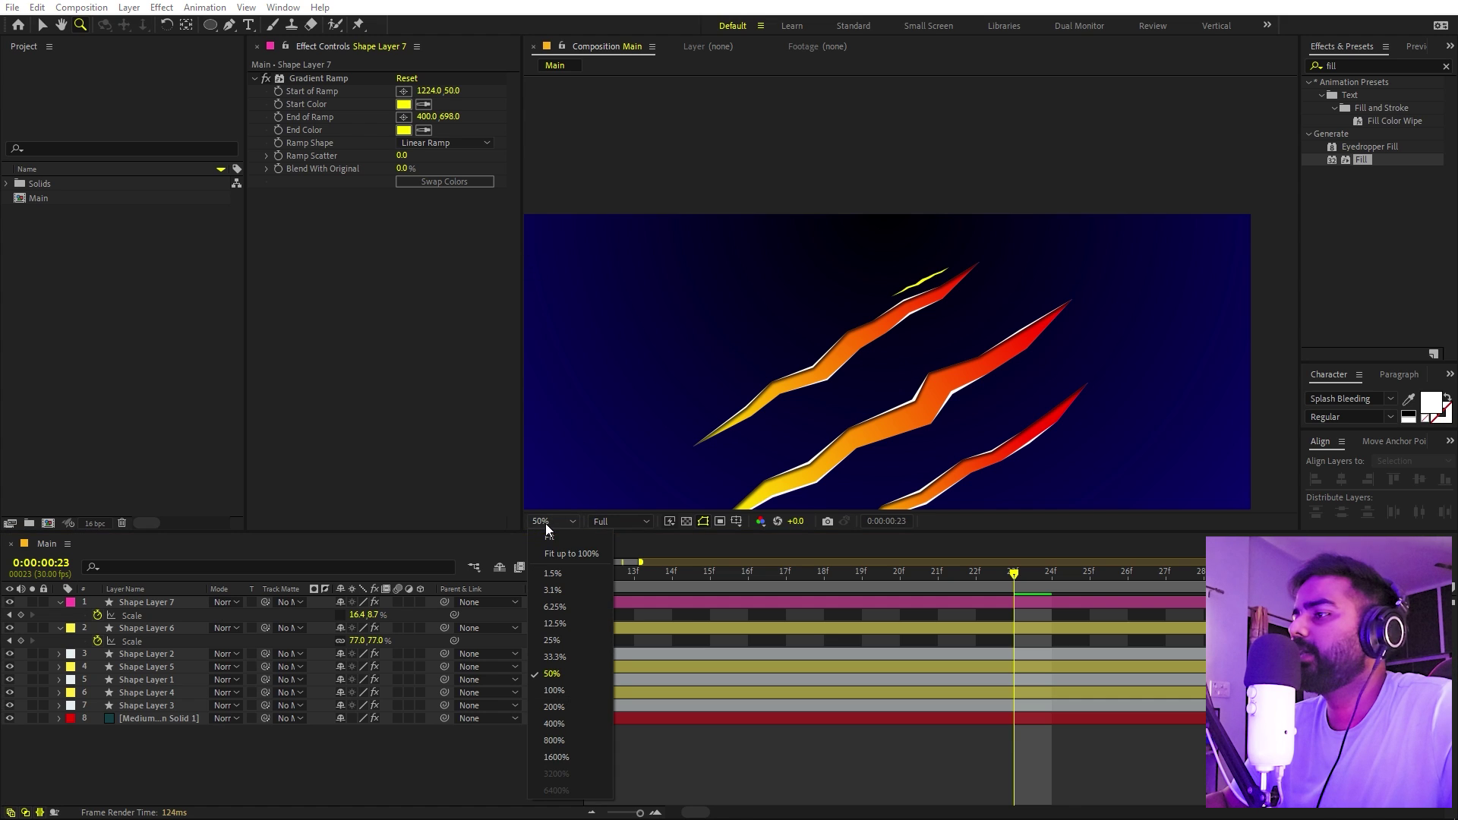
pyautogui.click(567, 553)
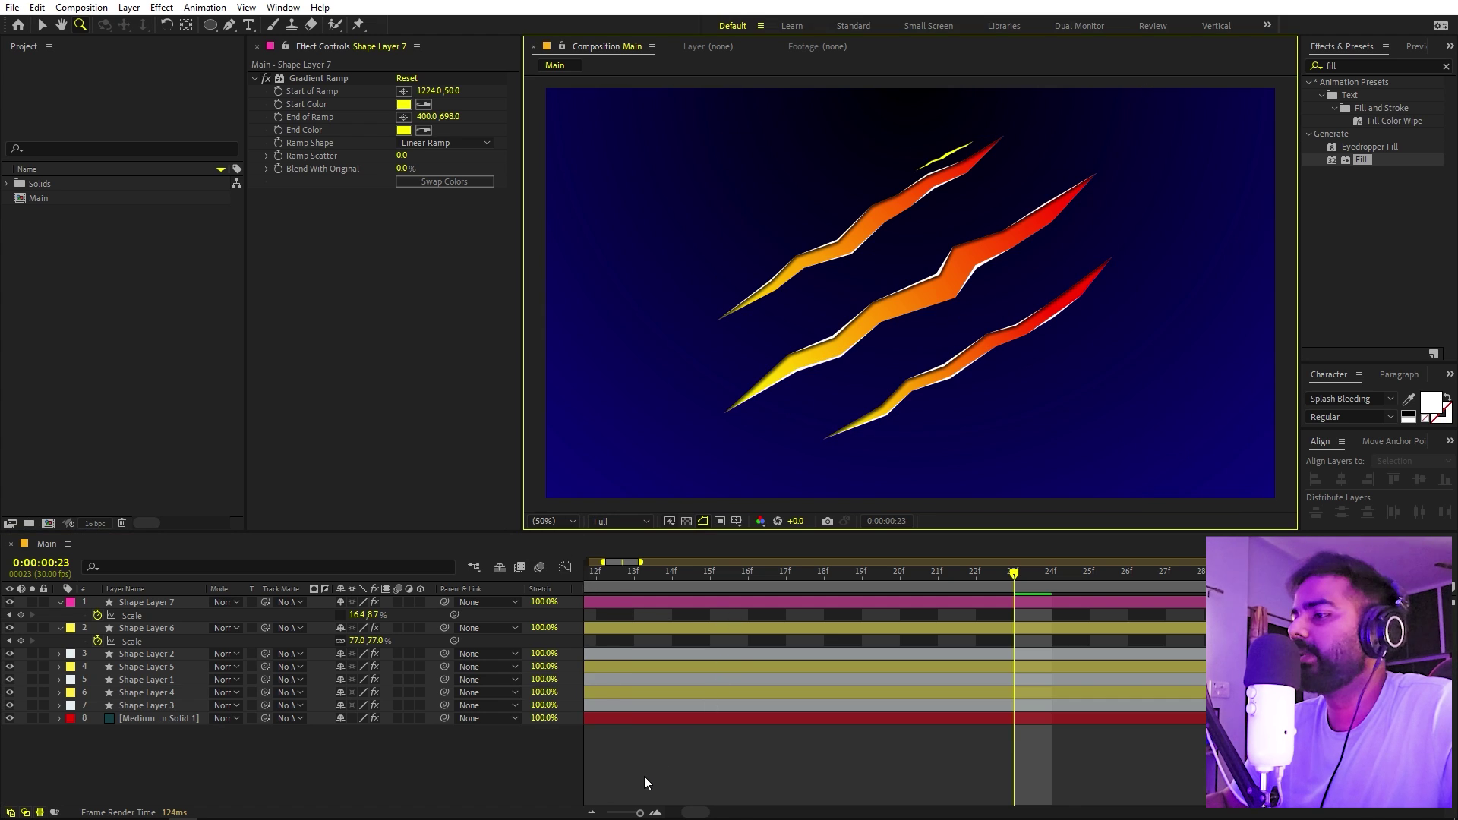
pyautogui.moveTo(641, 814); pyautogui.dragTo(629, 813)
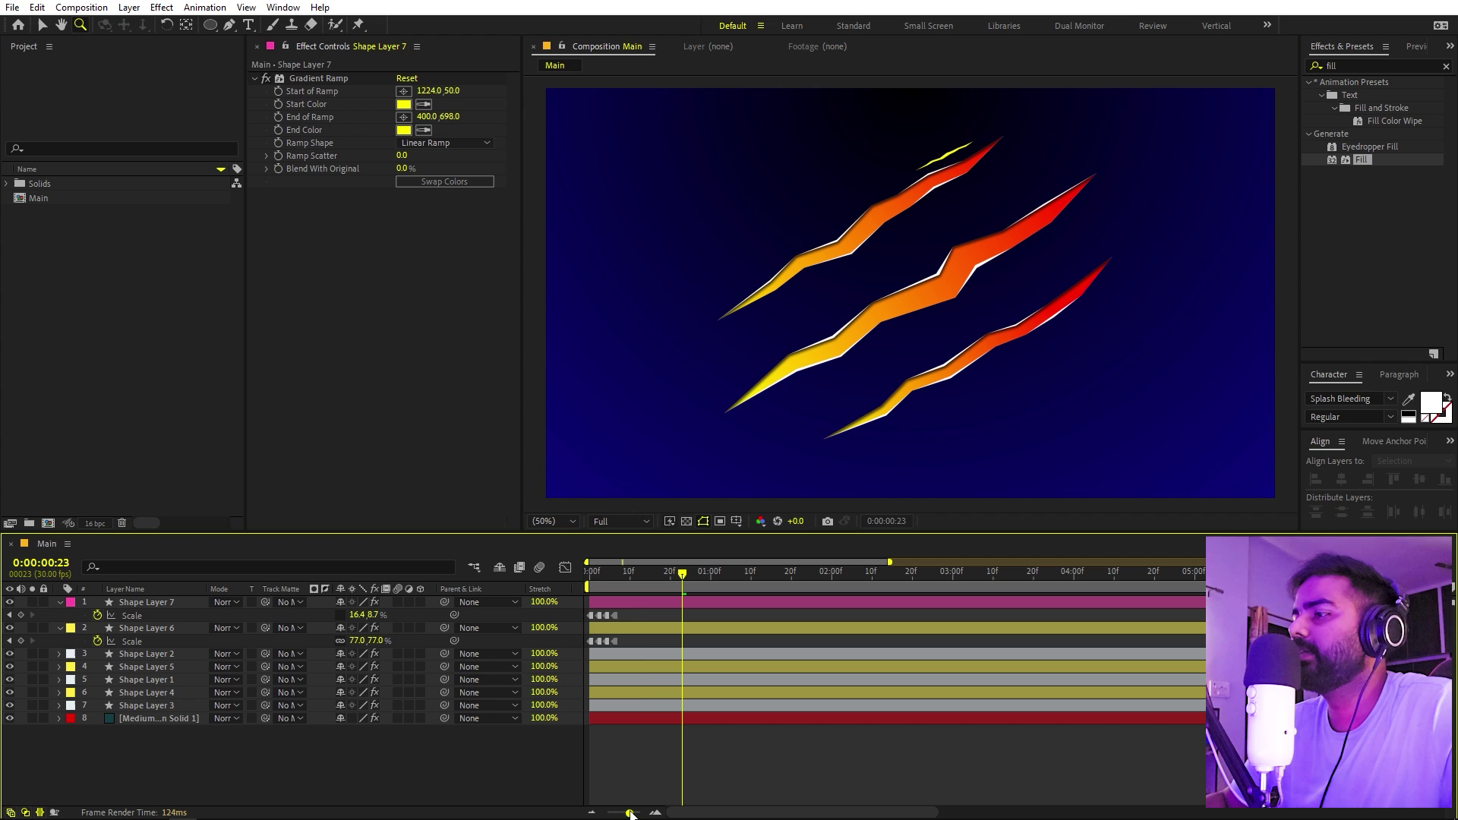
pyautogui.click(642, 604)
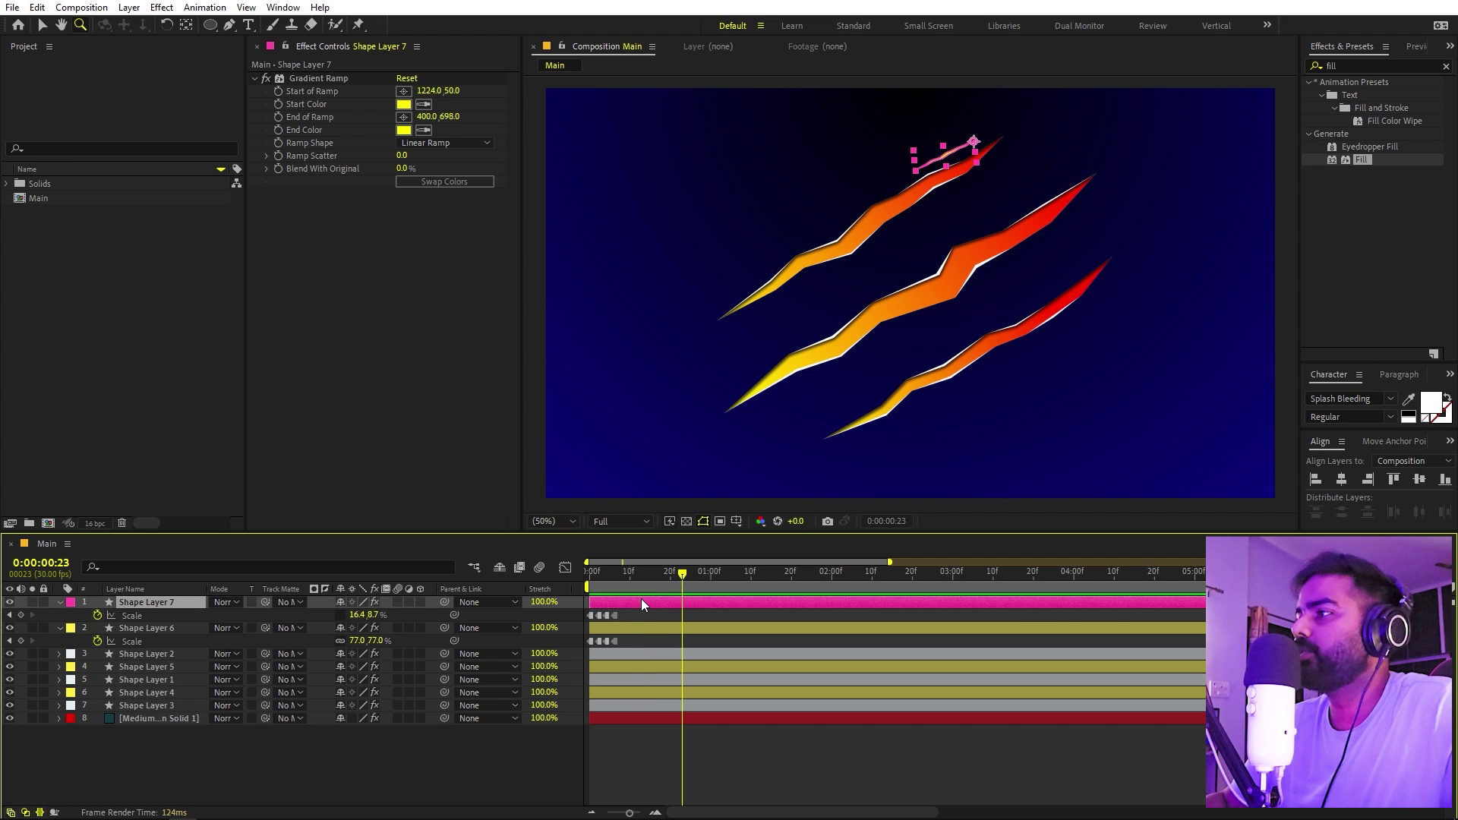
pyautogui.hotkey('ctrl', 'd')
pyautogui.press('v')
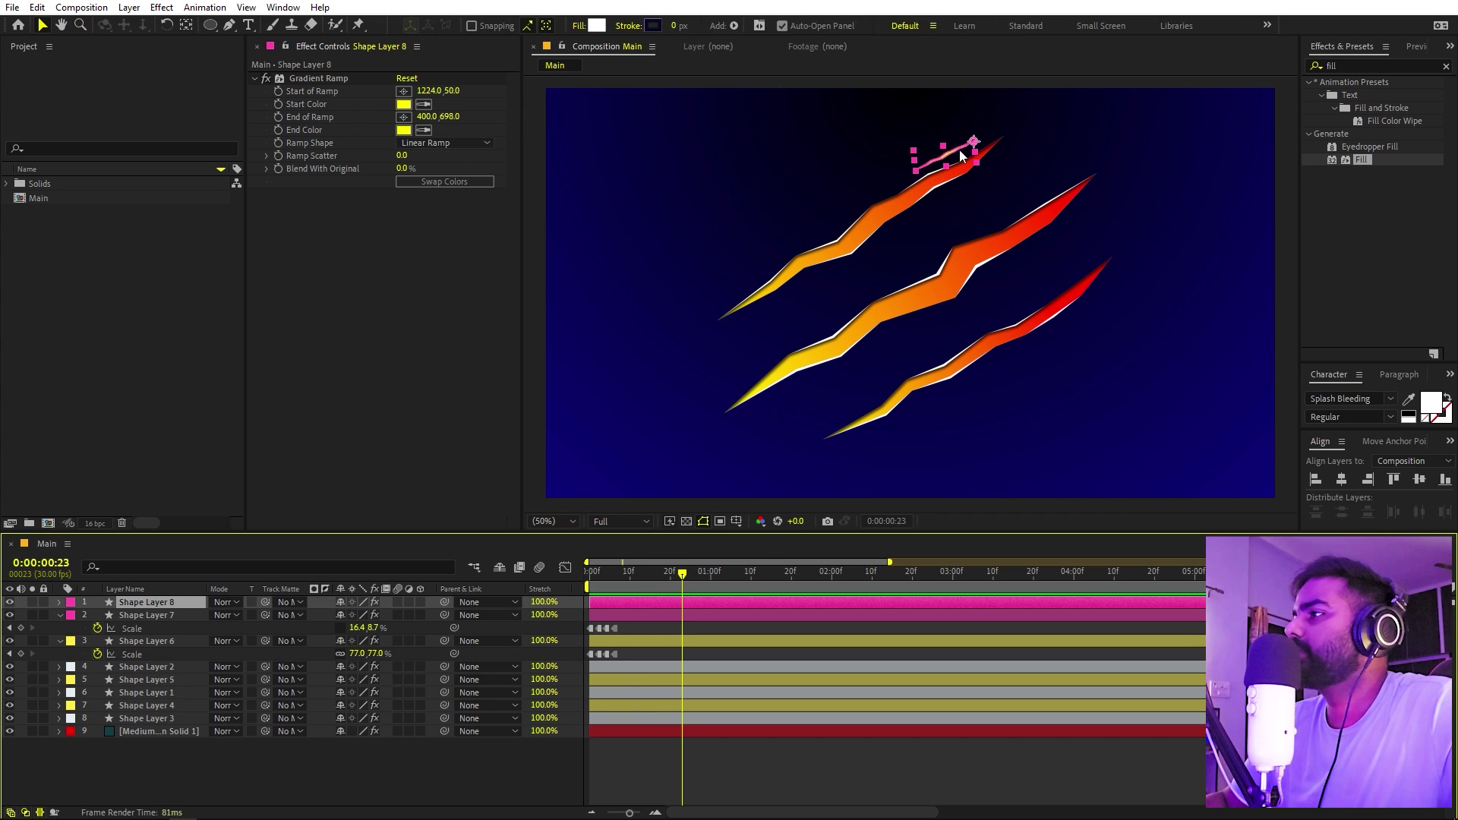
pyautogui.moveTo(960, 152)
pyautogui.mouseDown()
pyautogui.moveTo(878, 379)
pyautogui.moveTo(797, 390)
pyautogui.moveTo(1018, 341)
pyautogui.moveTo(1007, 364)
pyautogui.moveTo(1021, 348)
pyautogui.mouseUp()
pyautogui.hotkey('ctrl', 'd')
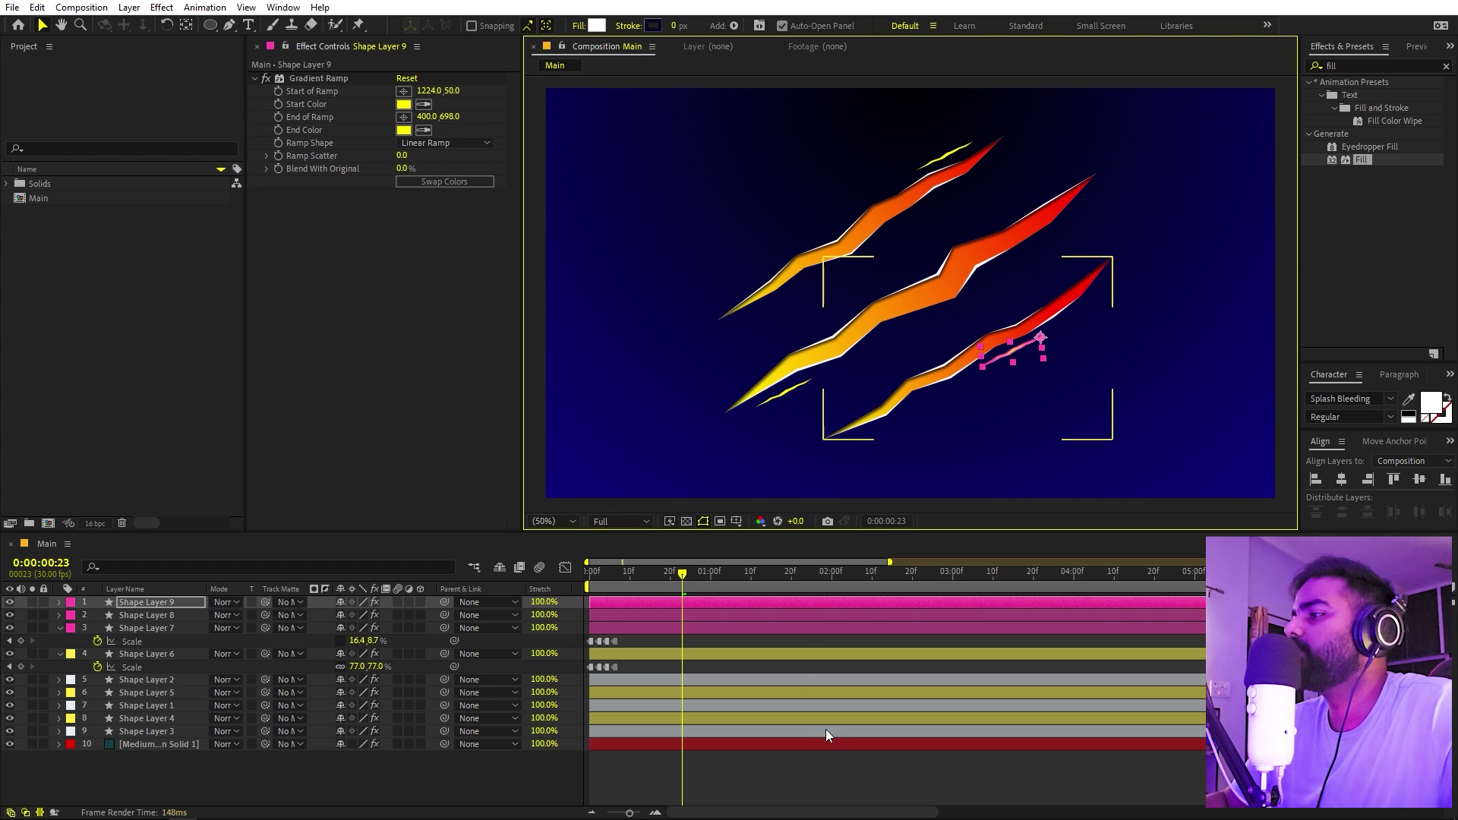
pyautogui.click(828, 771)
# Step: Reshape the yellow accent beneath the lower slash by slightly moving path points along its middle with the Pen tool
pyautogui.scroll(1, 1004, 422)
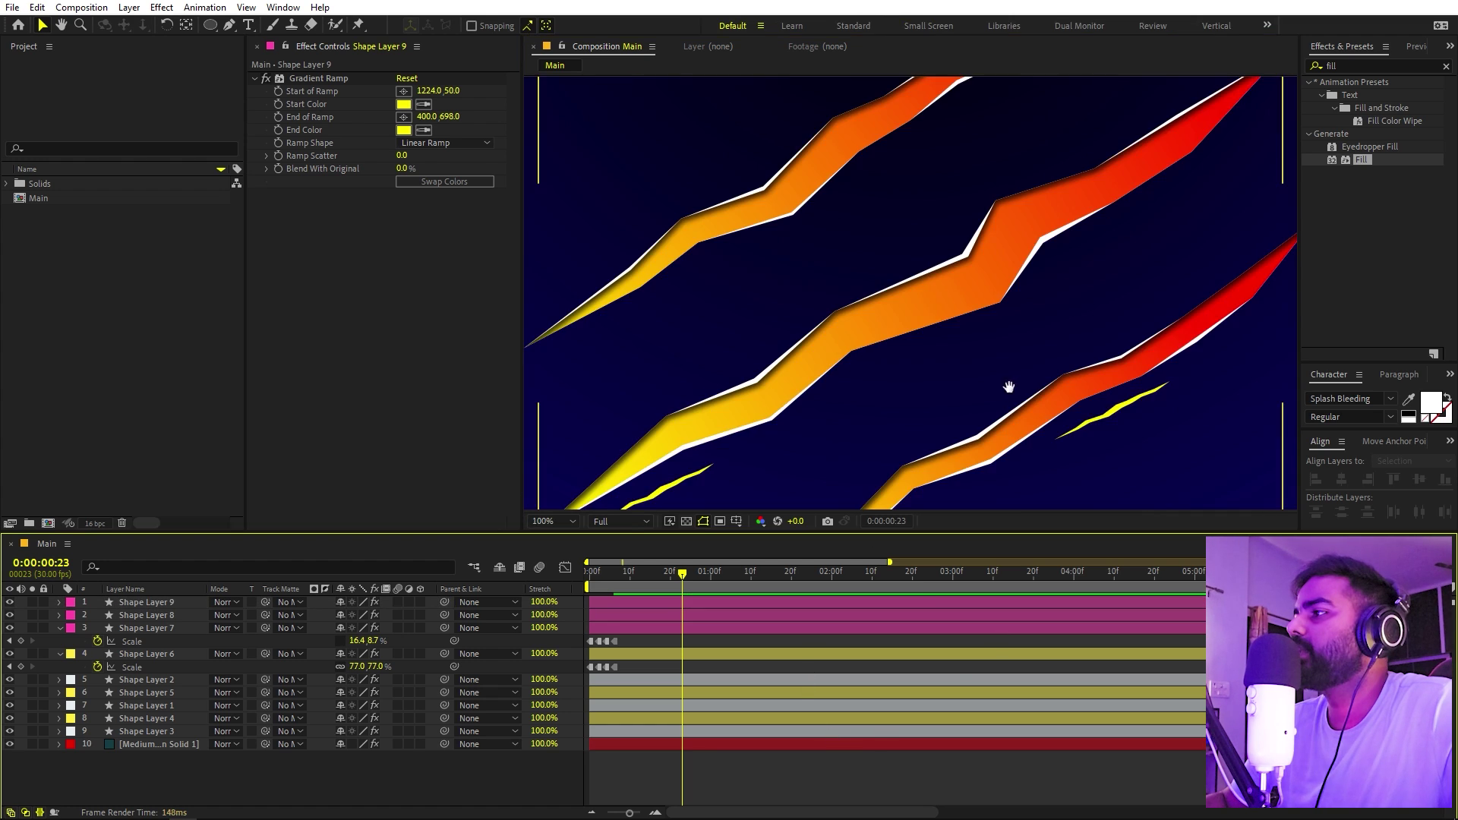
pyautogui.moveTo(1009, 387); pyautogui.dragTo(803, 191)
pyautogui.click(920, 207)
pyautogui.scroll(1, 921, 207)
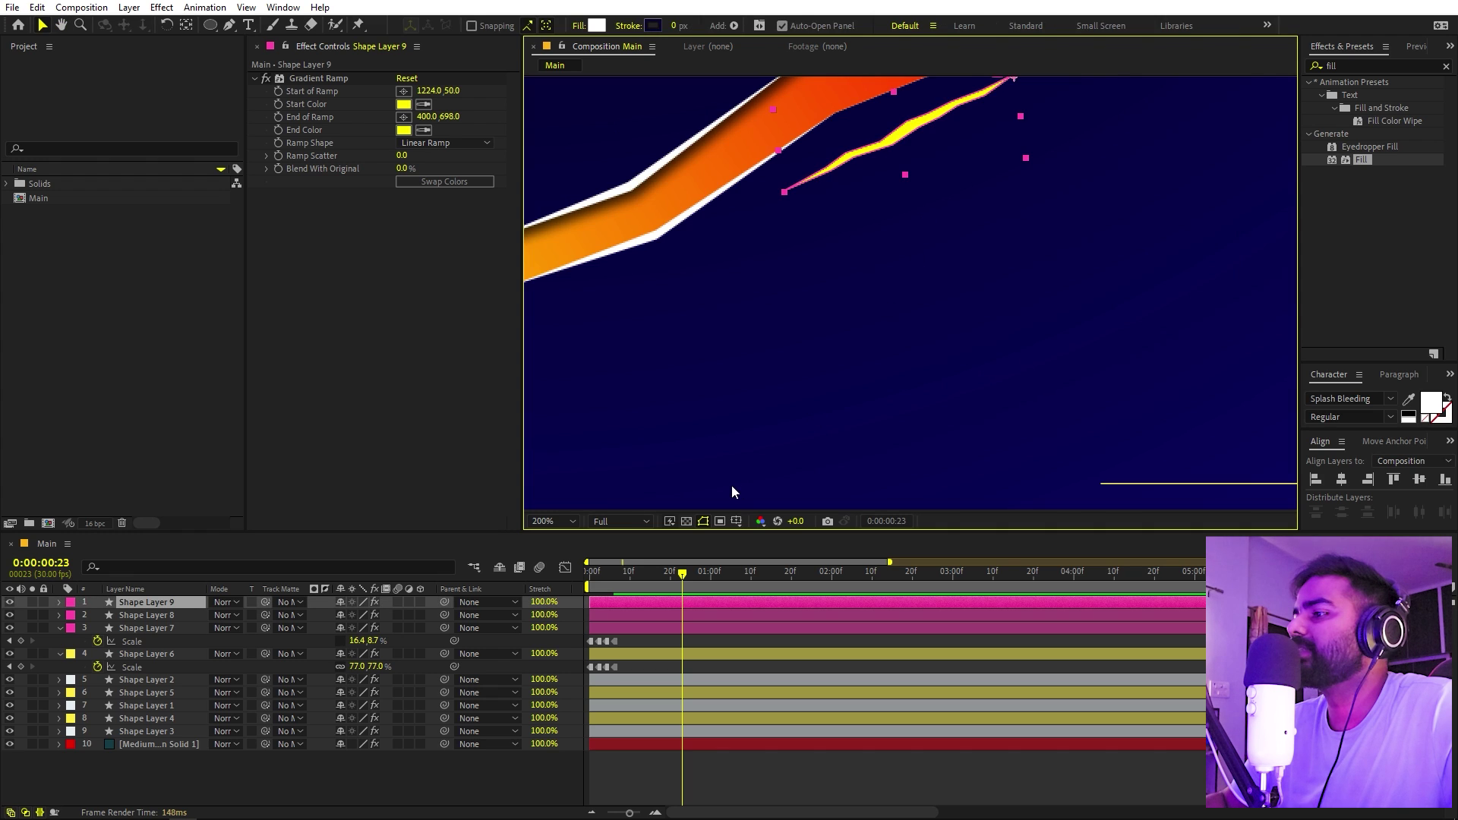
pyautogui.click(229, 25)
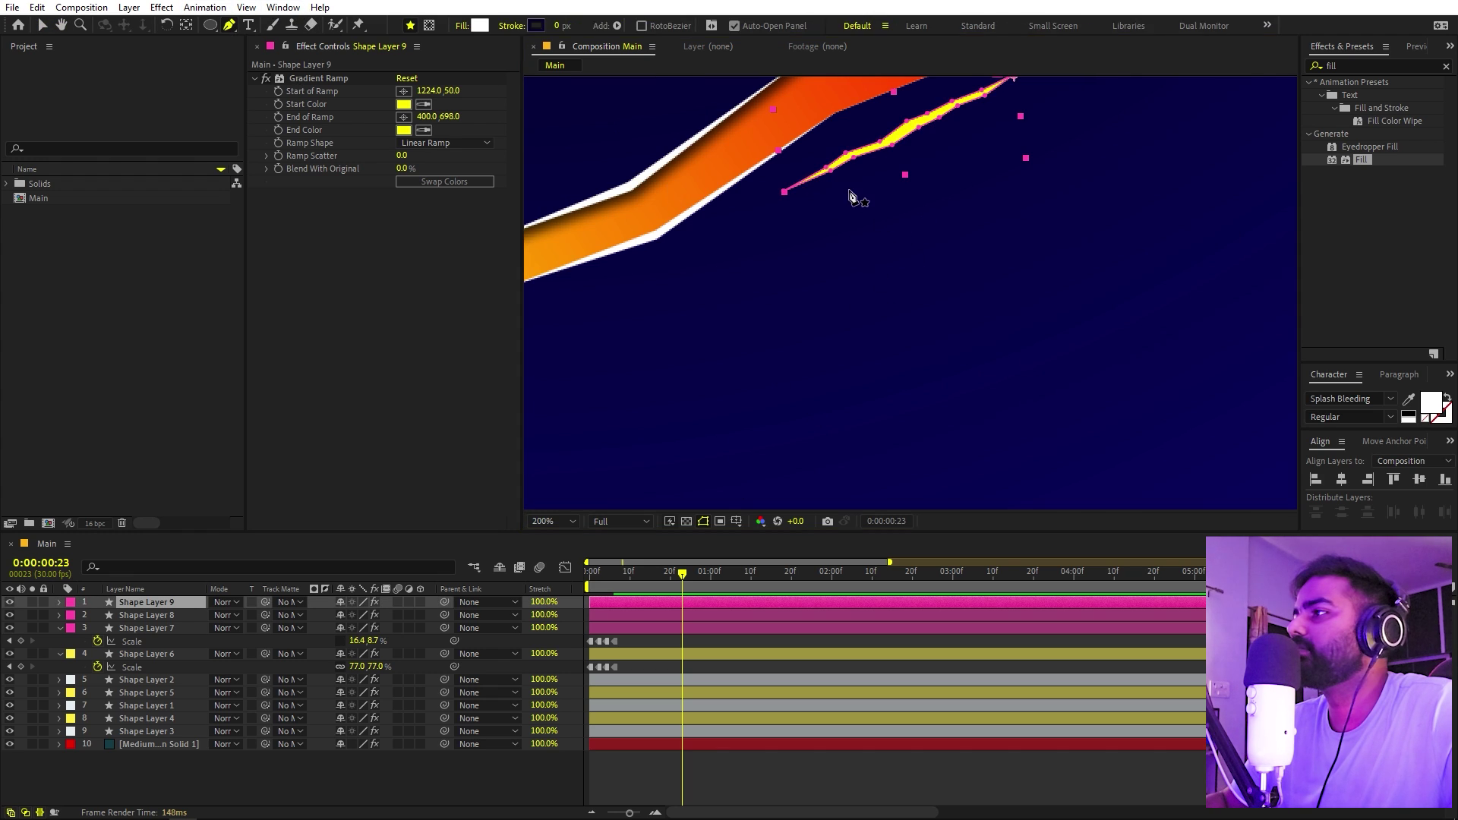
pyautogui.scroll(2, 953, 387)
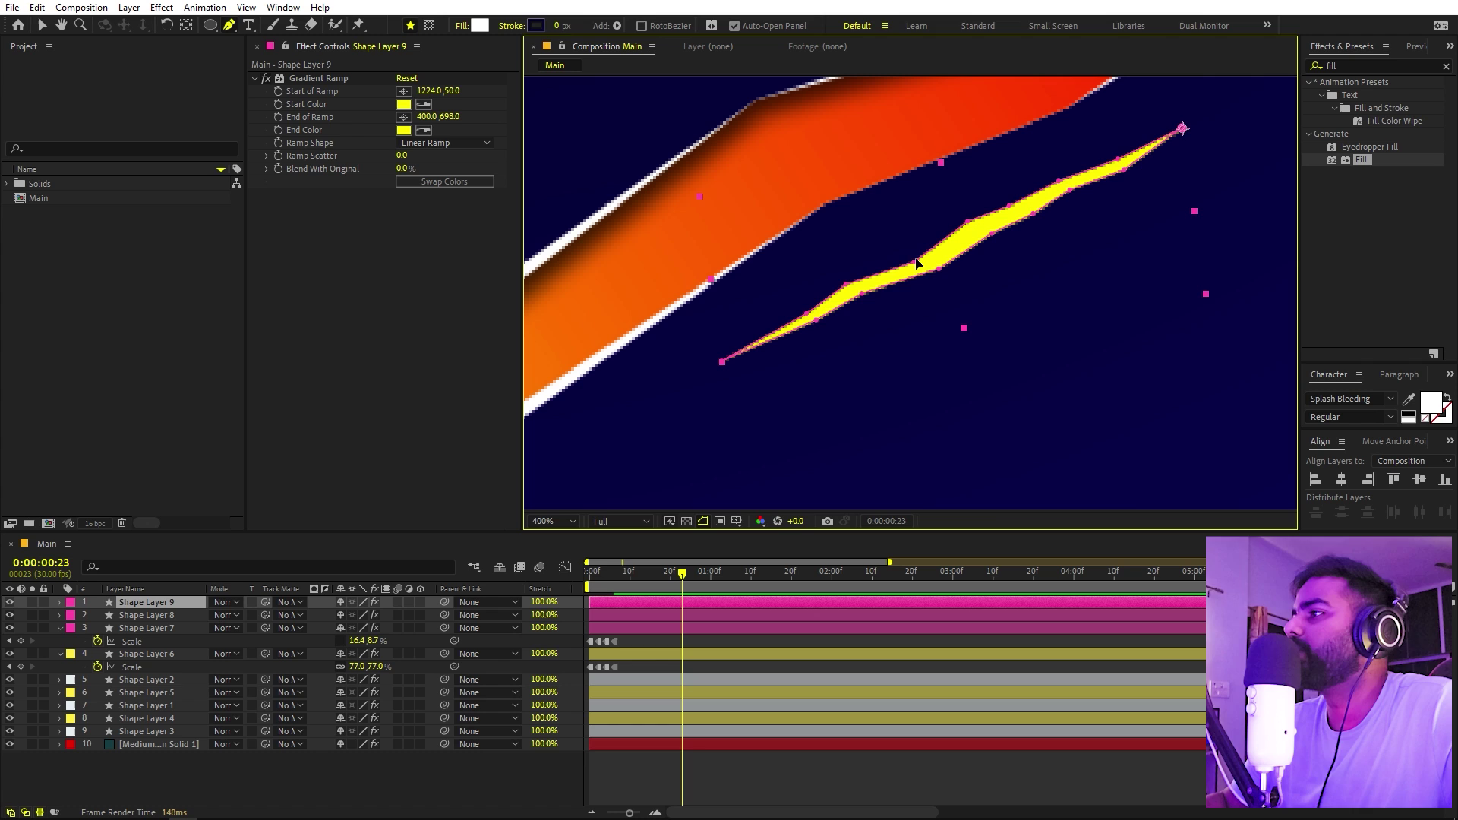
pyautogui.moveTo(915, 261); pyautogui.dragTo(931, 258)
pyautogui.moveTo(861, 294); pyautogui.dragTo(854, 295)
pyautogui.scroll(-3, 1015, 208)
pyautogui.press('F2')
pyautogui.press('h')
pyautogui.moveTo(987, 211); pyautogui.dragTo(1059, 274)
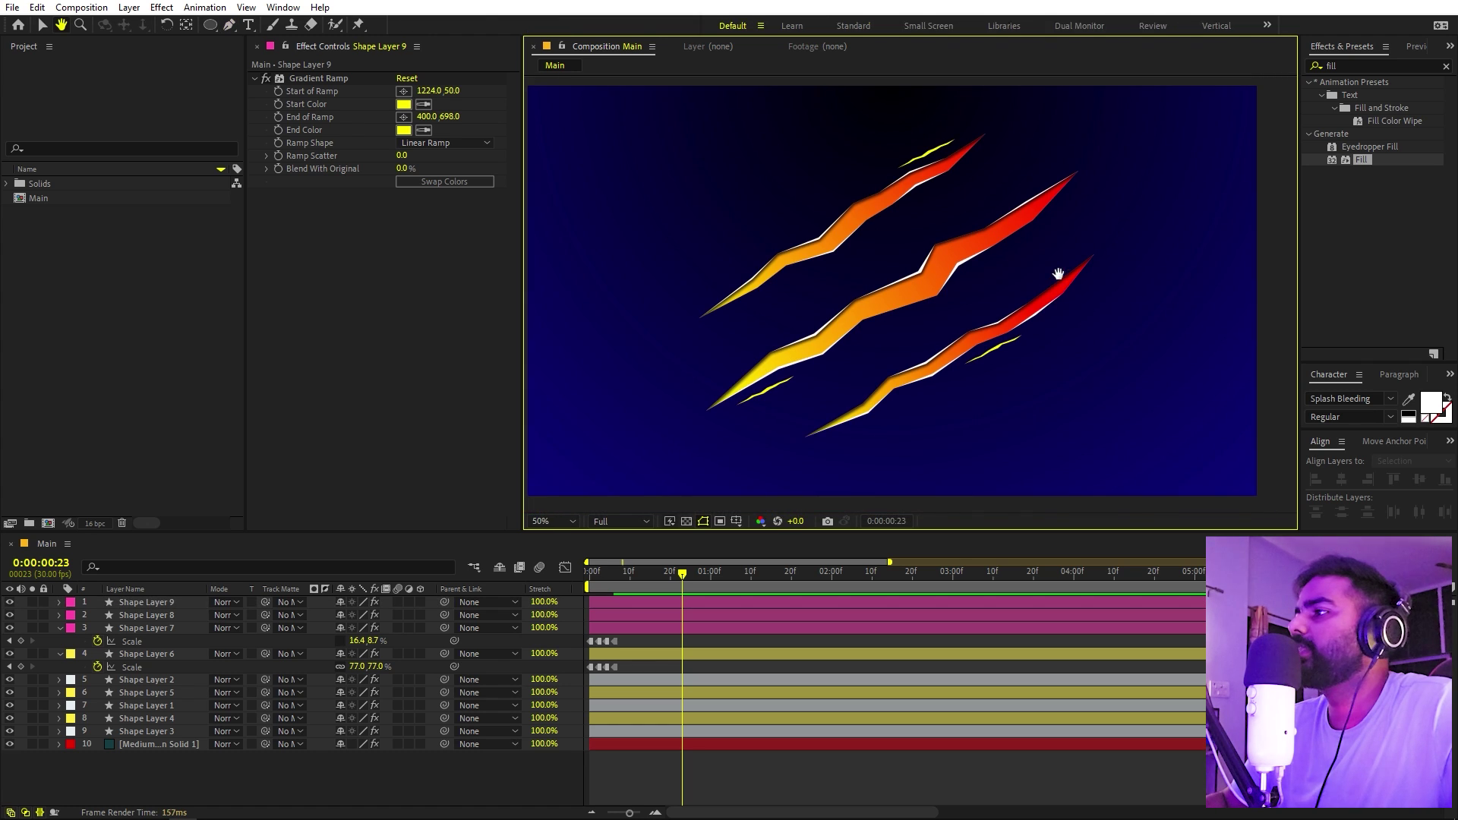
# Step: Move the current time to frame 28 and collapse the revealed Scale properties of all layers
pyautogui.press('g')
pyautogui.moveTo(682, 575); pyautogui.dragTo(702, 575)
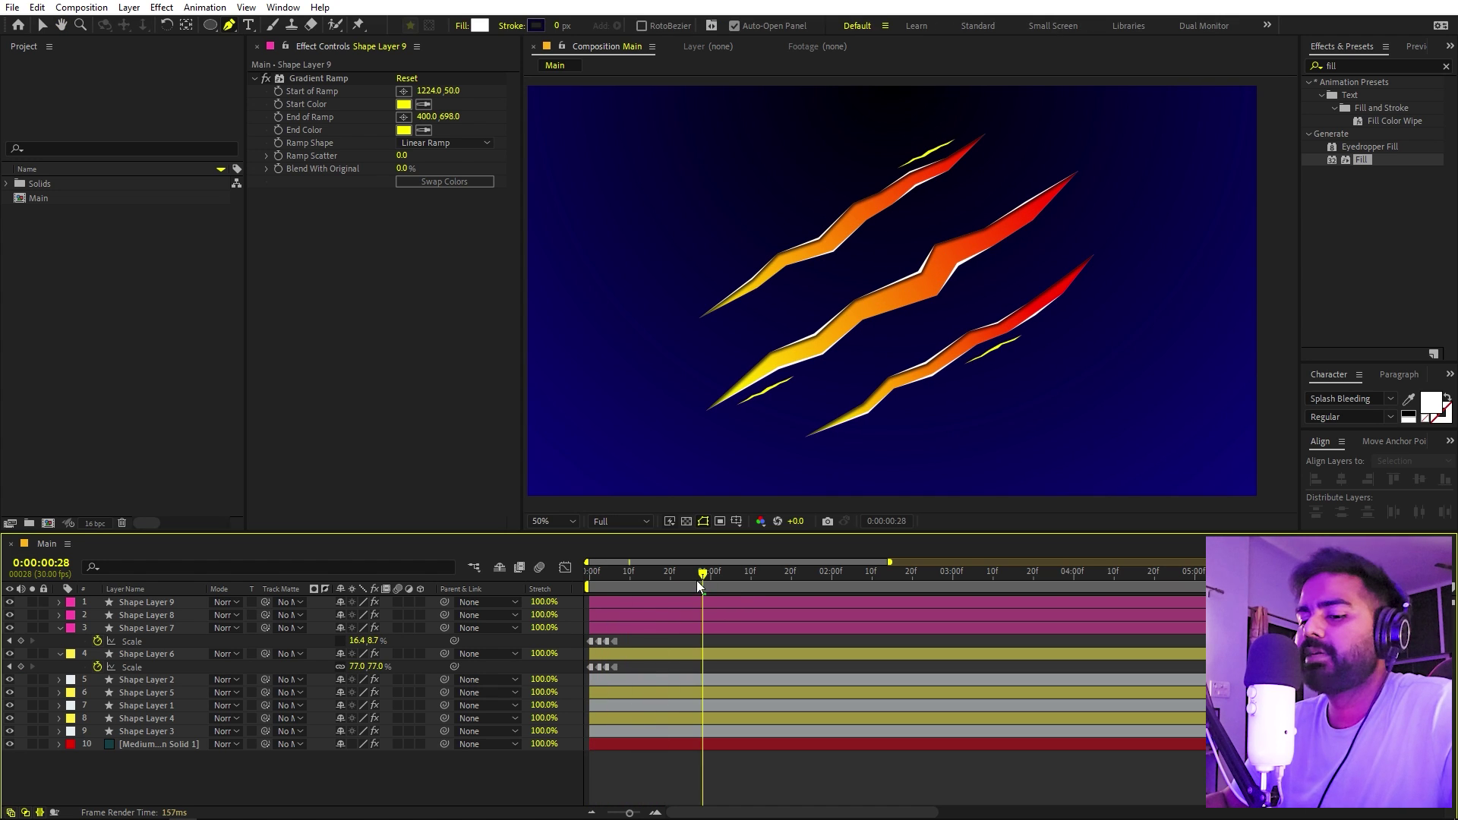
pyautogui.hotkey('ctrl', 'a')
pyautogui.press('s')
pyautogui.press('s')
pyautogui.click(713, 764)
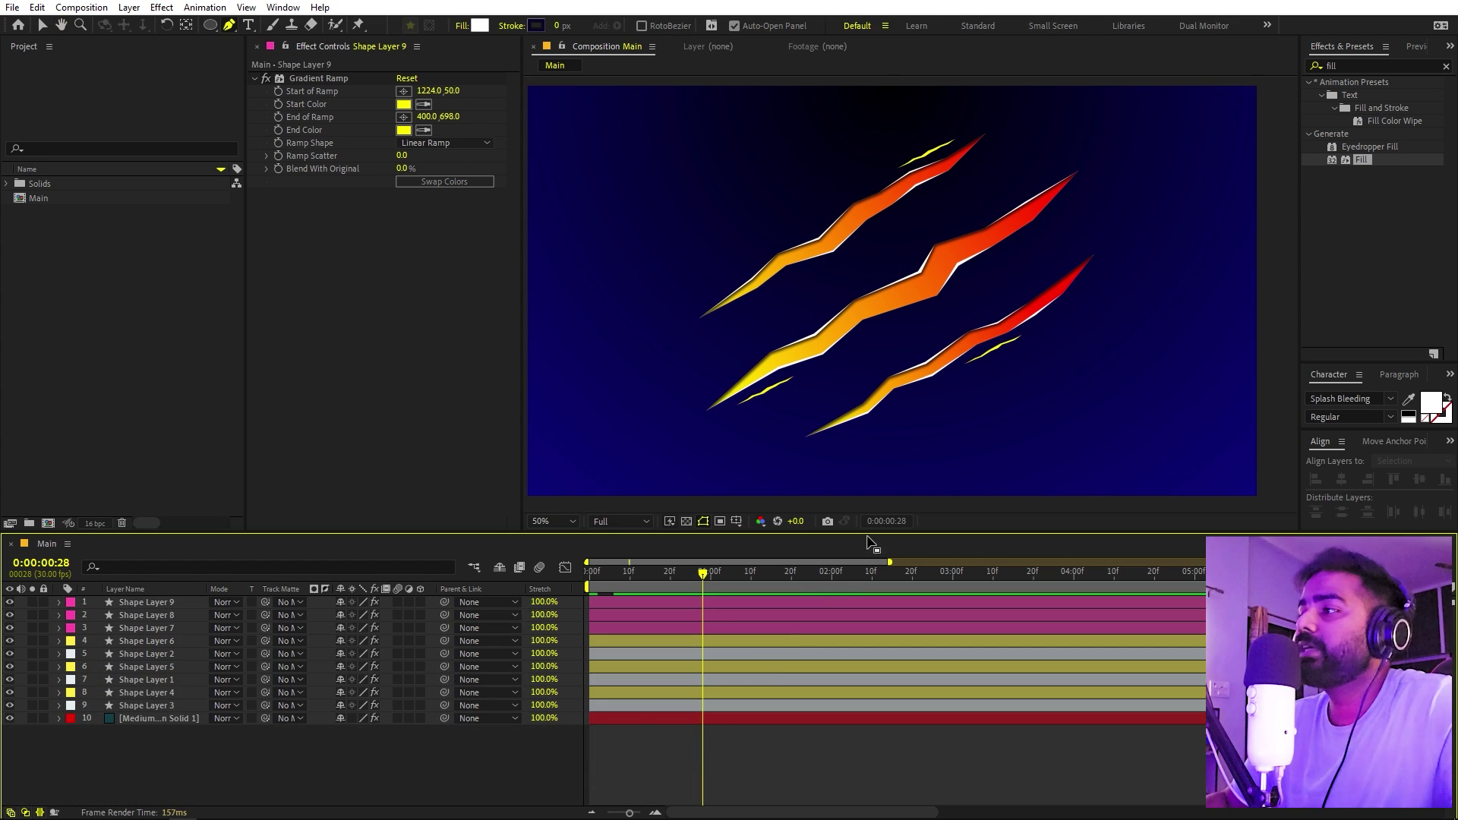
pyautogui.click(202, 350)
pyautogui.scroll(2, 1056, 209)
pyautogui.press('space')
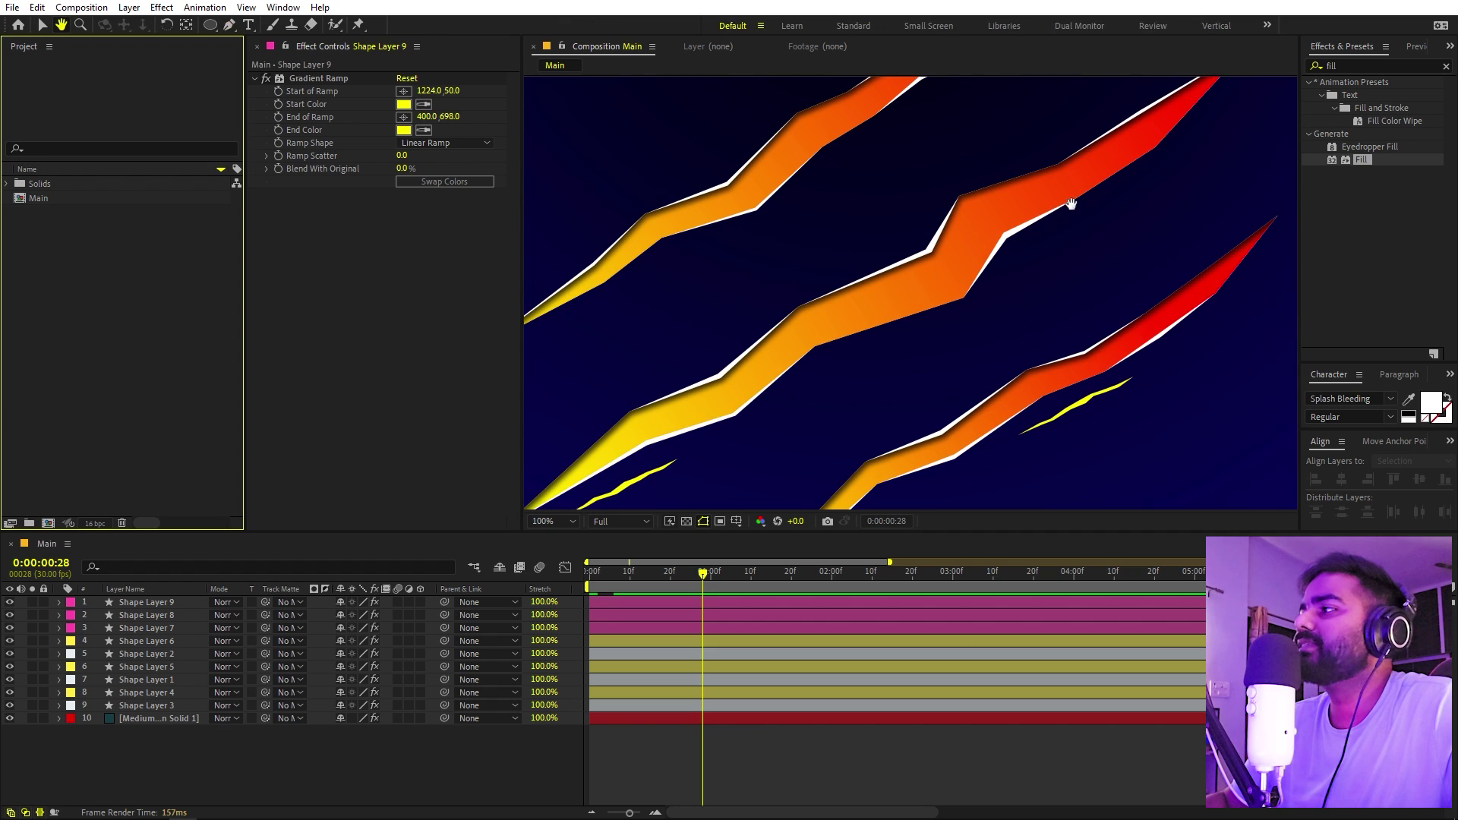
pyautogui.moveTo(1071, 203); pyautogui.dragTo(933, 240)
pyautogui.moveTo(807, 370); pyautogui.dragTo(951, 262)
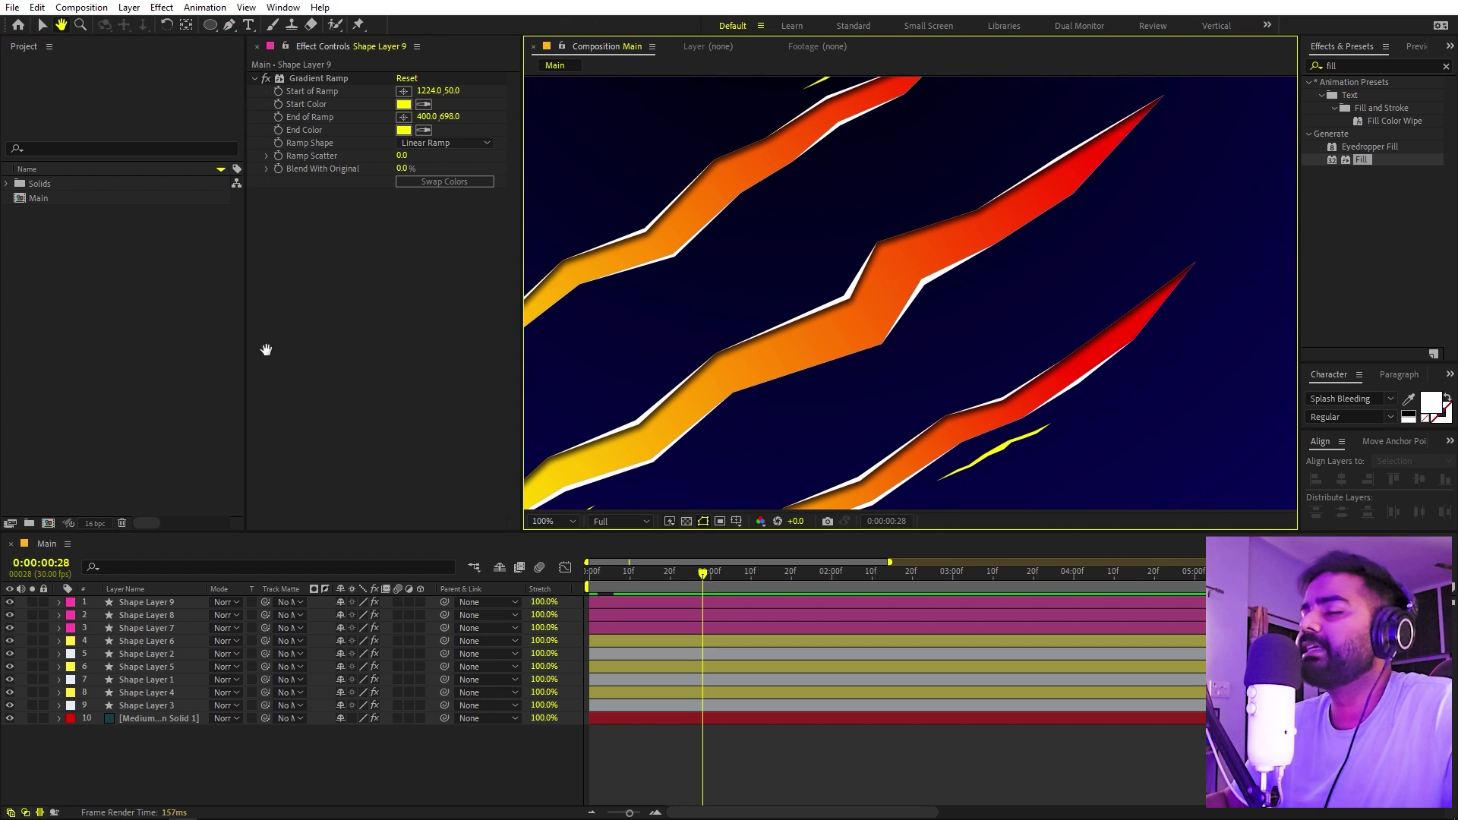
pyautogui.moveTo(884, 215); pyautogui.dragTo(983, 175)
pyautogui.click(232, 259)
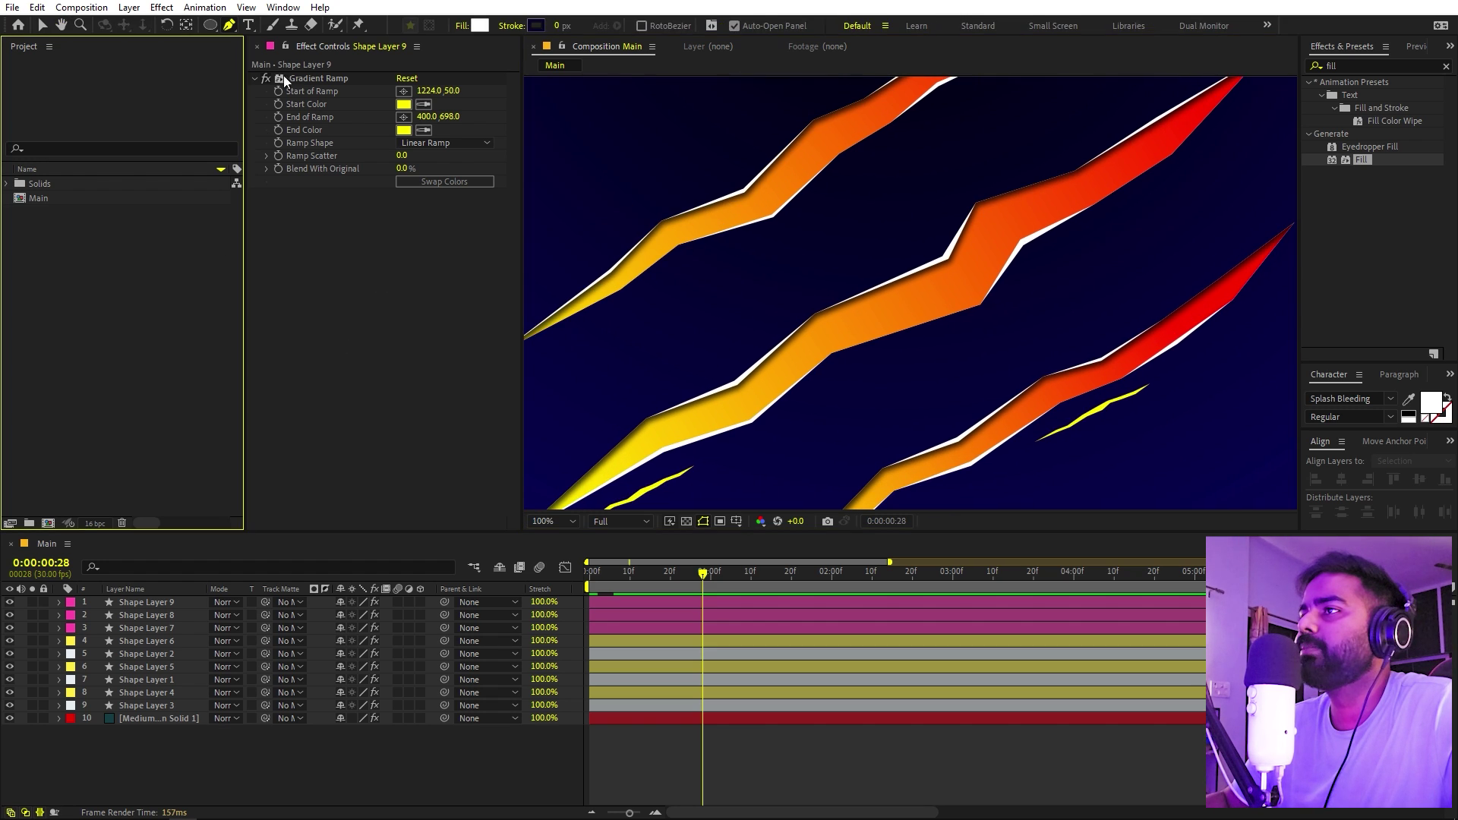
# Step: With no layer selected, draw a small white square in the empty background left of the upper slash using the Rectangle tool
pyautogui.click(210, 27)
pyautogui.moveTo(210, 27); pyautogui.dragTo(267, 24)
pyautogui.click(763, 719)
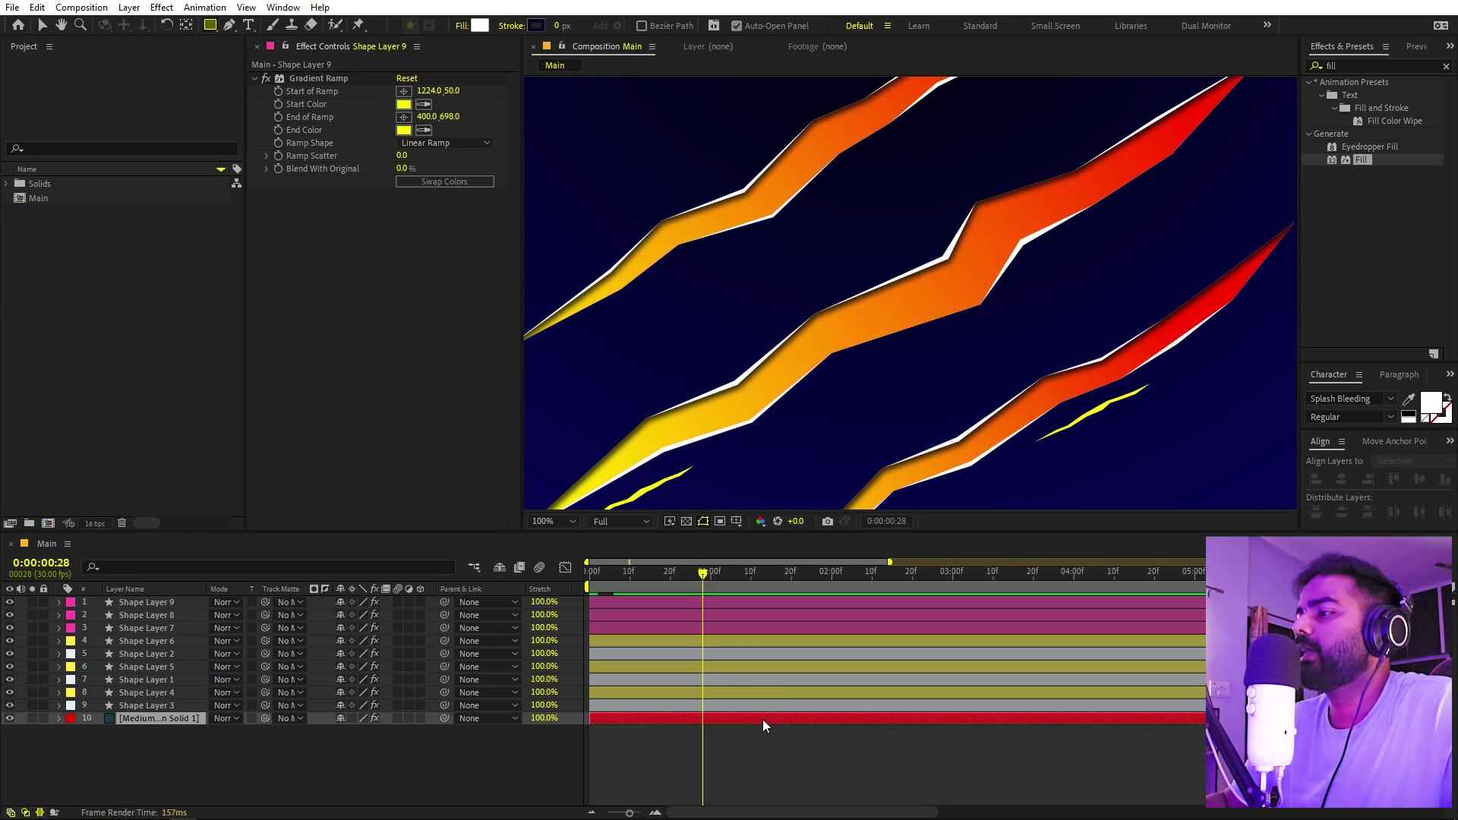
pyautogui.click(803, 742)
pyautogui.scroll(-2, 942, 406)
pyautogui.moveTo(951, 215)
pyautogui.mouseDown()
pyautogui.moveTo(977, 261)
pyautogui.moveTo(977, 220)
pyautogui.mouseUp()
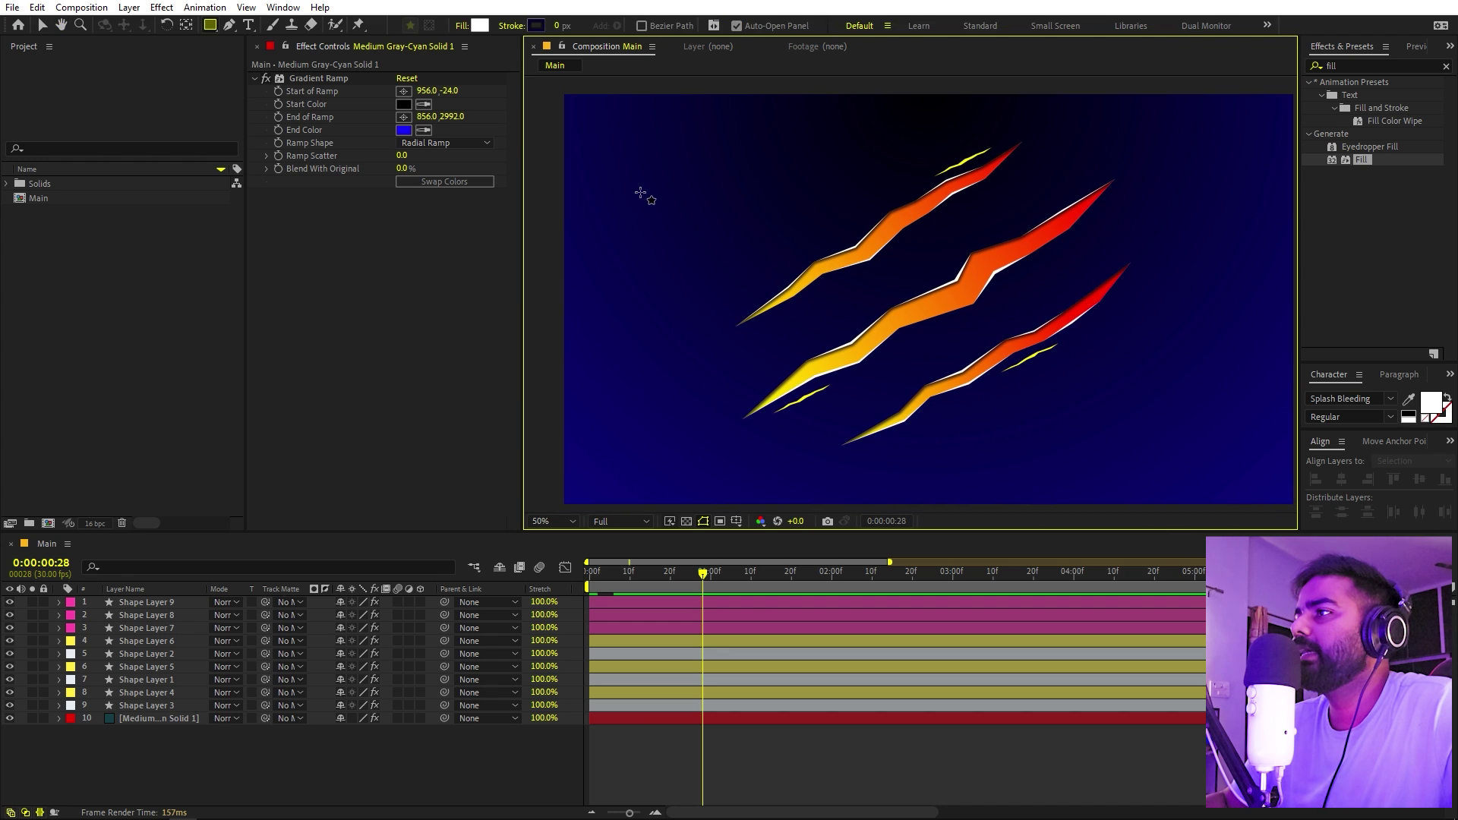
pyautogui.moveTo(640, 193); pyautogui.dragTo(661, 213)
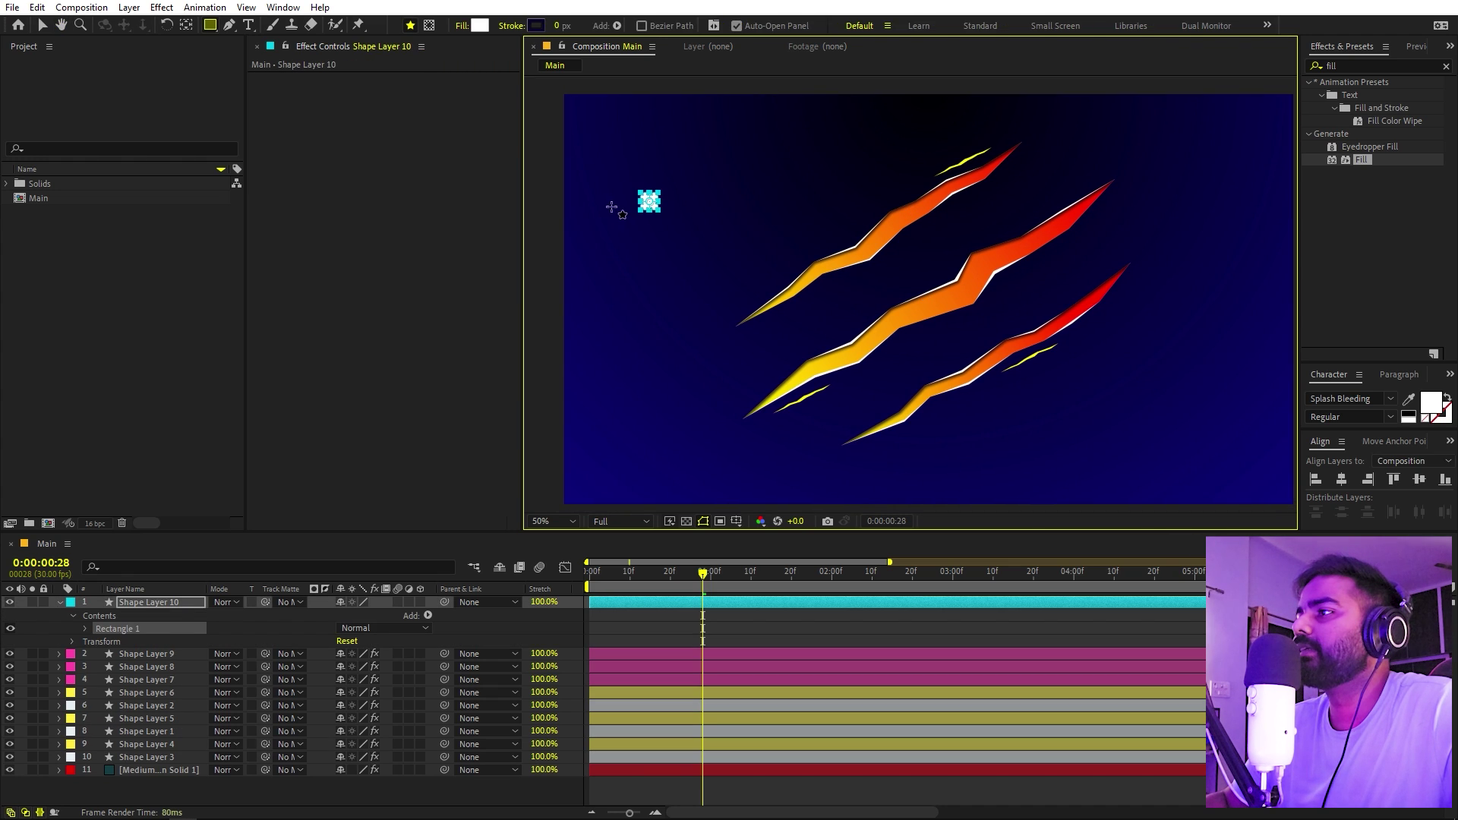
# Step: Set the rotation of the small square on Shape Layer 10 to 45° so it forms a diamond
pyautogui.click(148, 601)
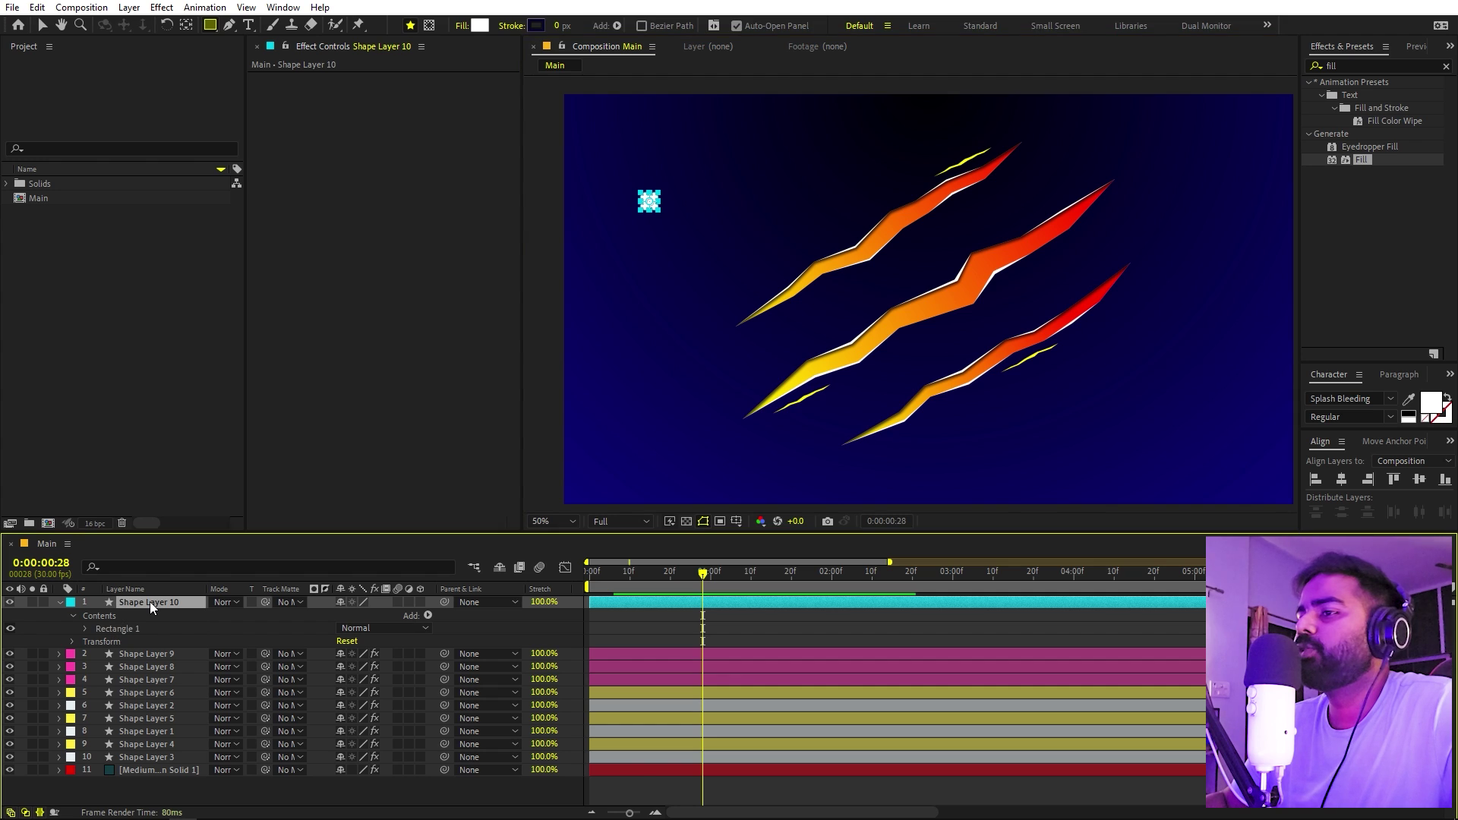
pyautogui.press('r')
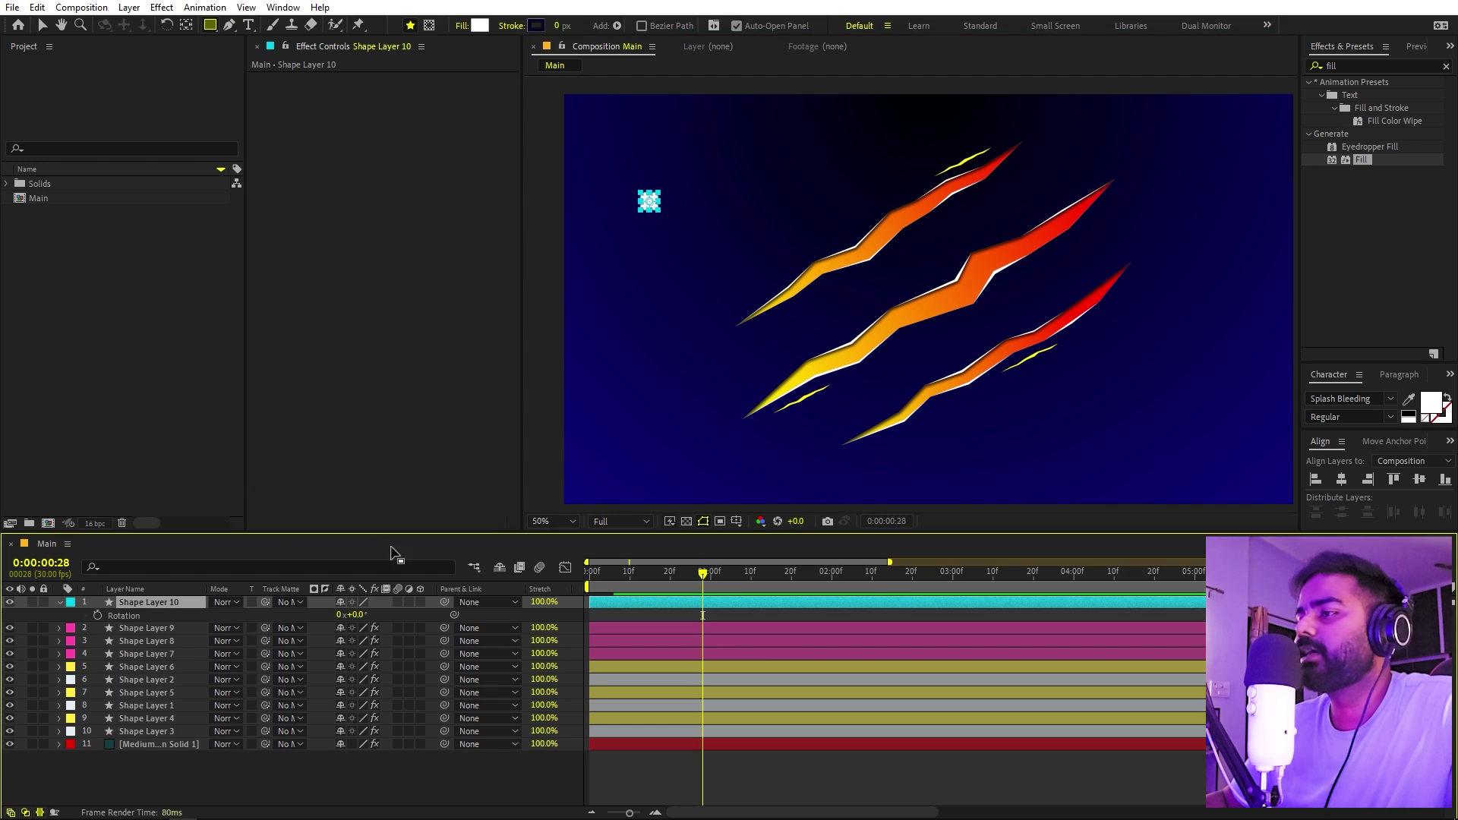
pyautogui.click(354, 613)
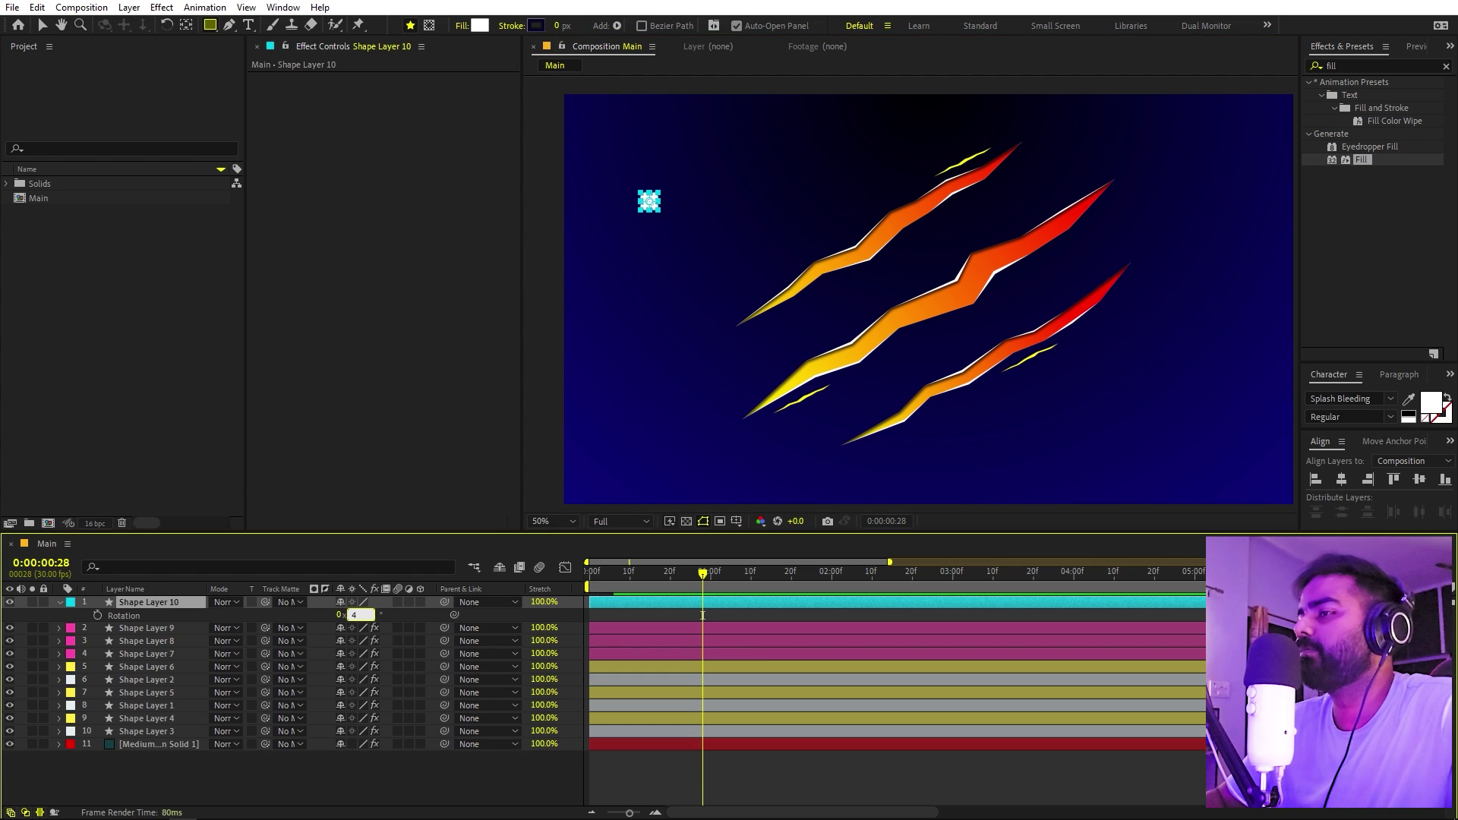
pyautogui.press('Return')
pyautogui.click(714, 758)
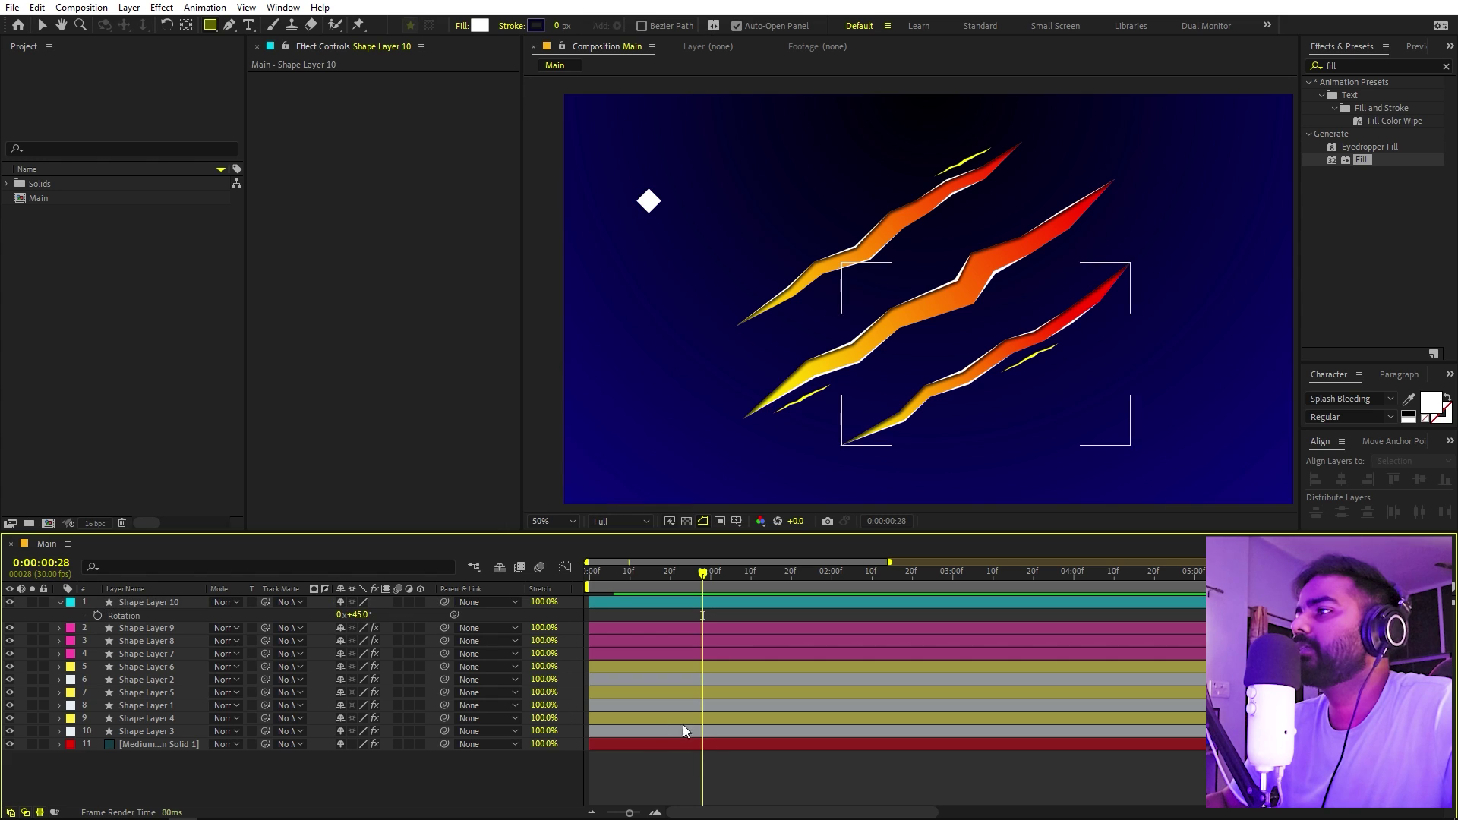
# Step: Add a Repeater to the contents of Shape Layer 10 and set its copies to 50
pyautogui.click(61, 605)
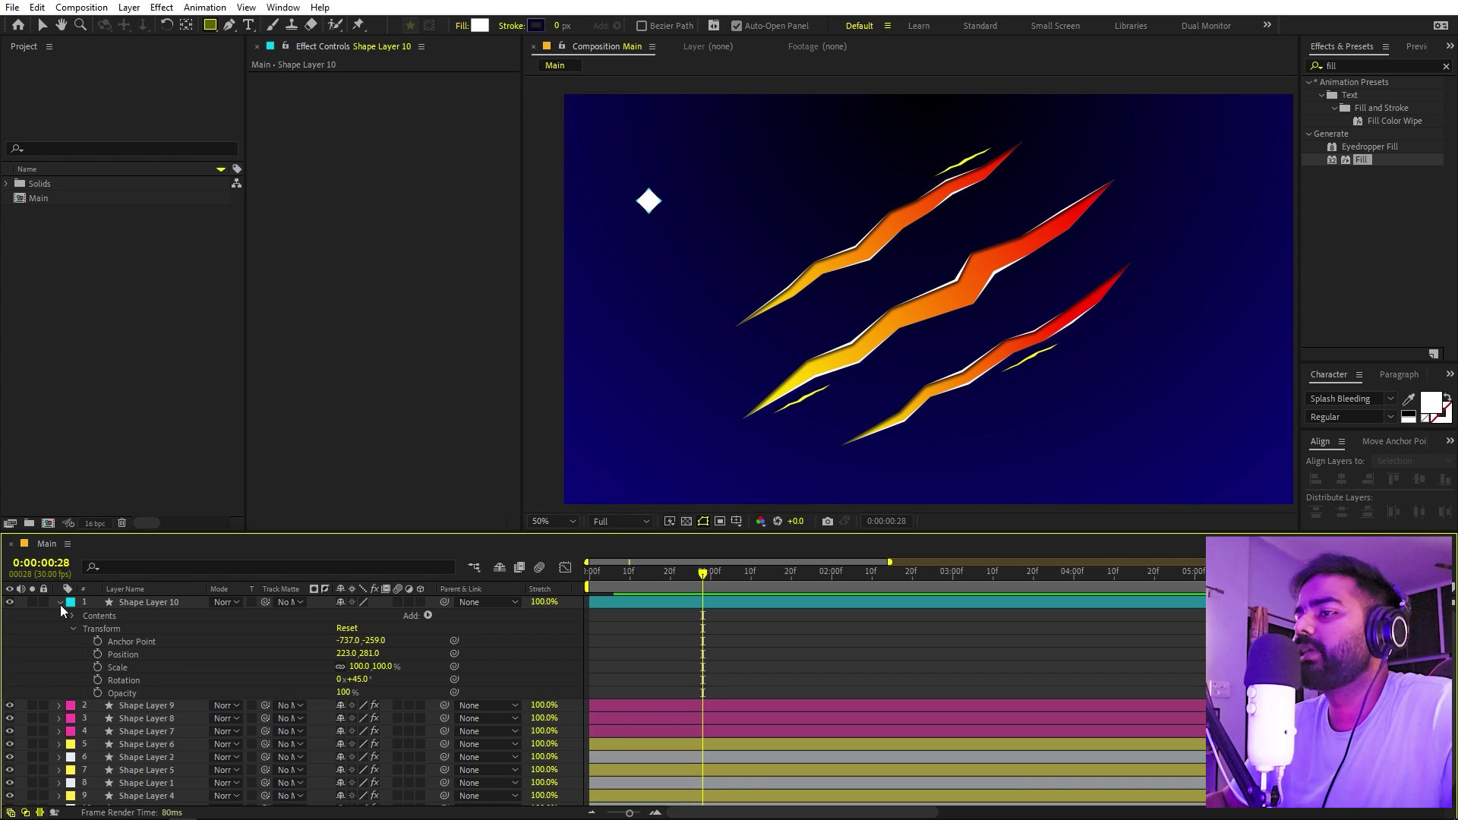
pyautogui.click(60, 604)
pyautogui.click(72, 624)
pyautogui.click(427, 616)
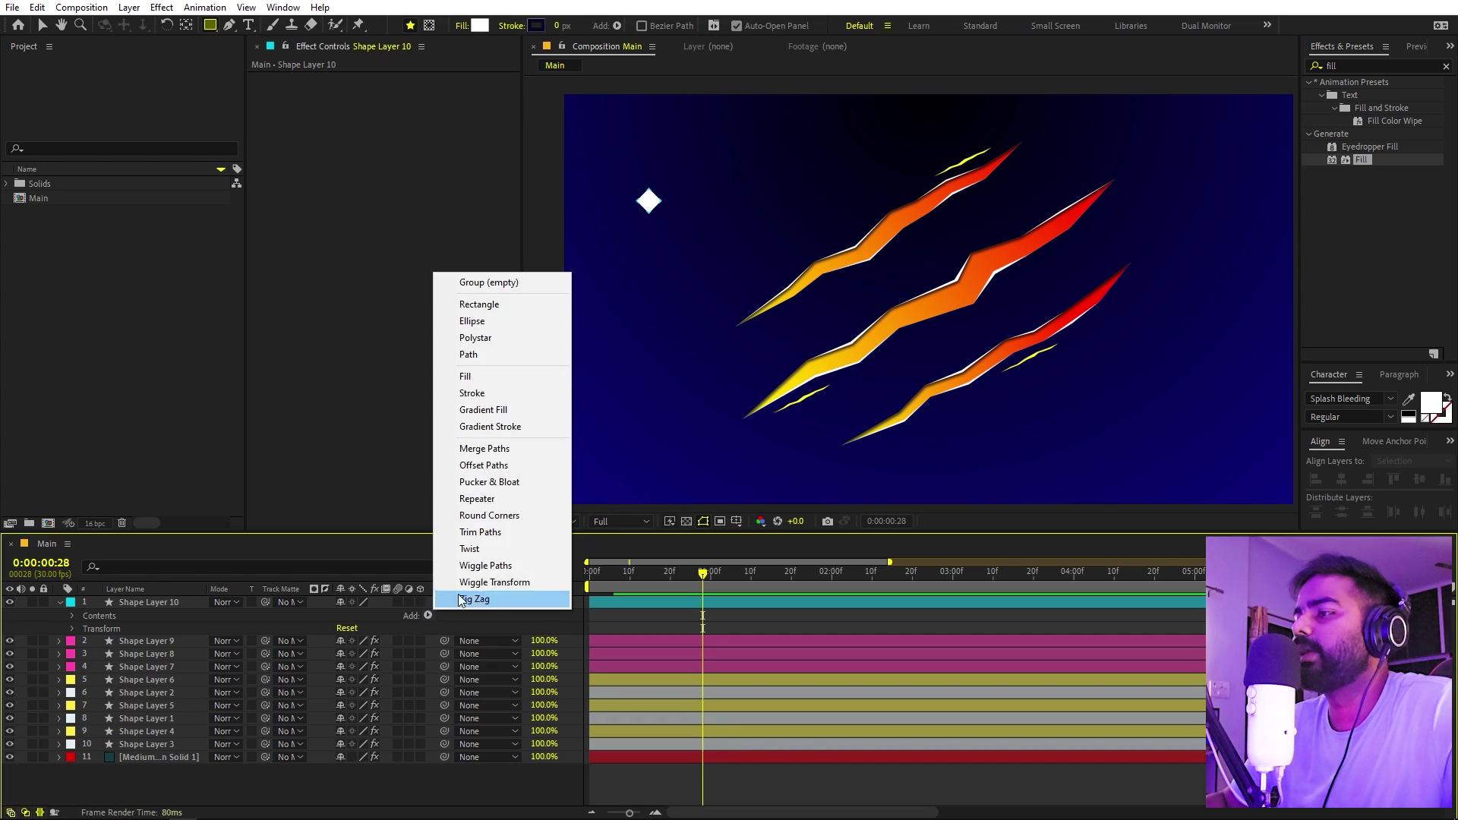
pyautogui.click(477, 499)
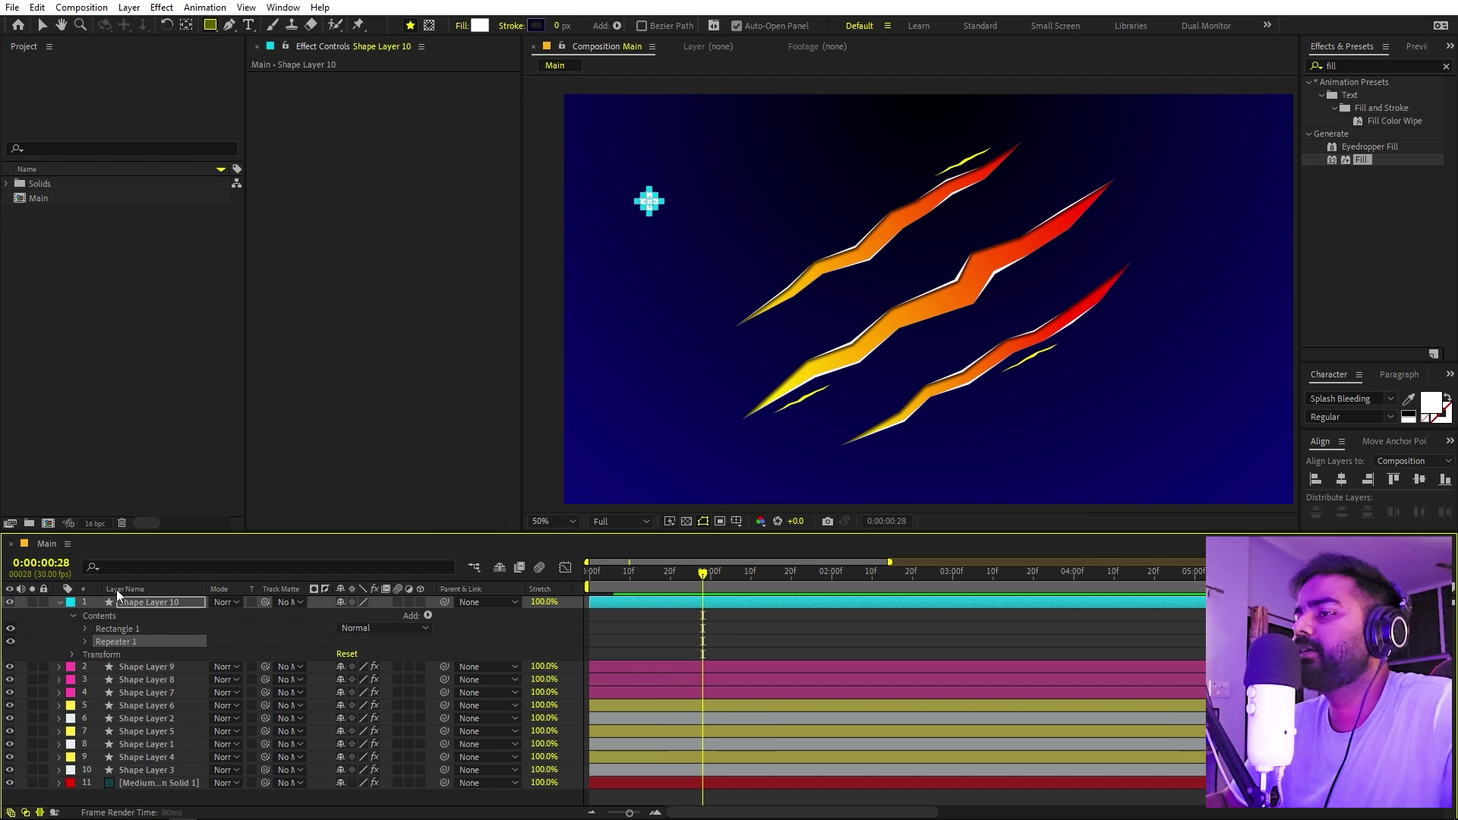
pyautogui.click(85, 642)
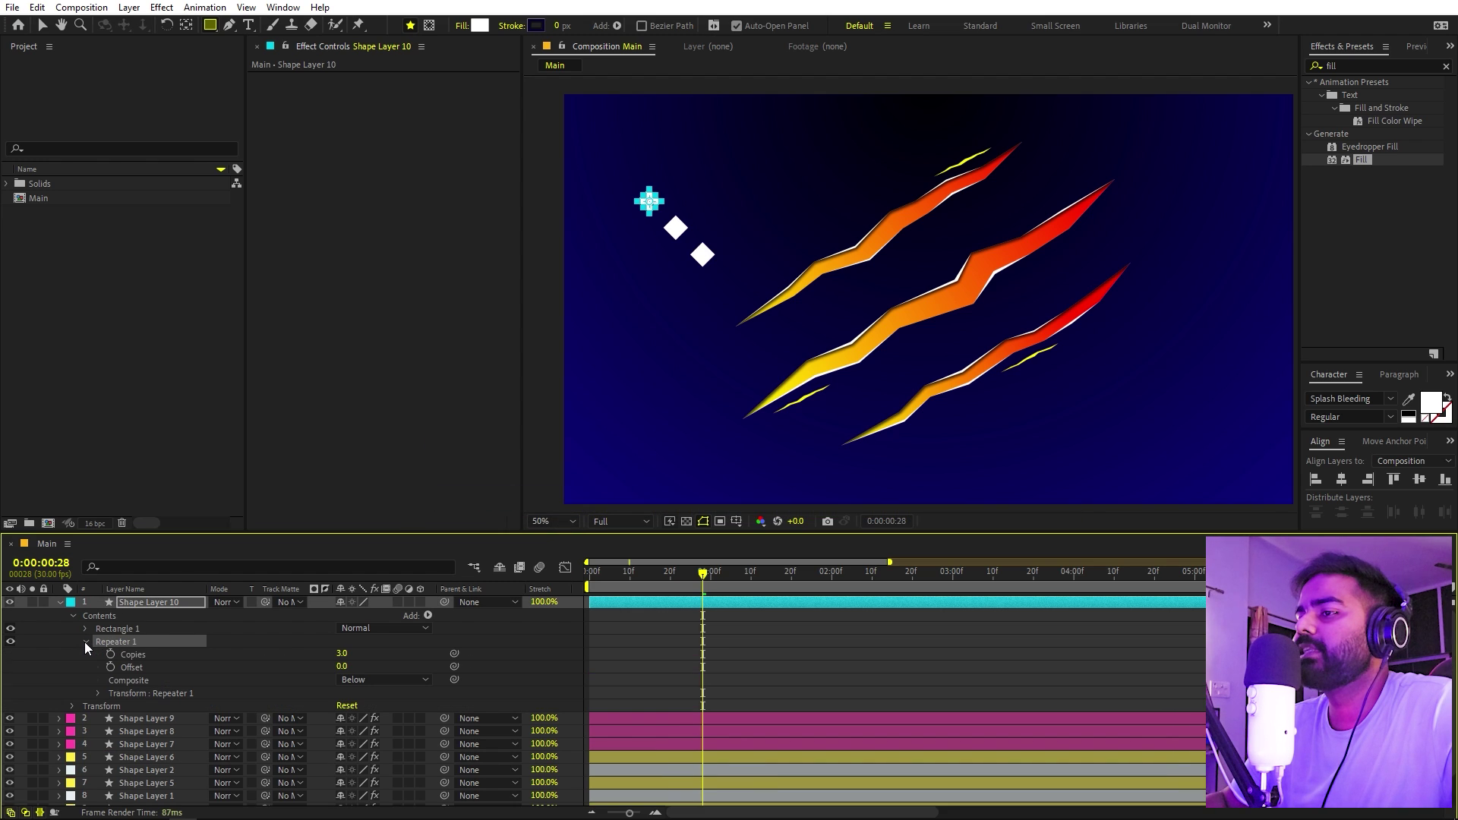
pyautogui.click(343, 654)
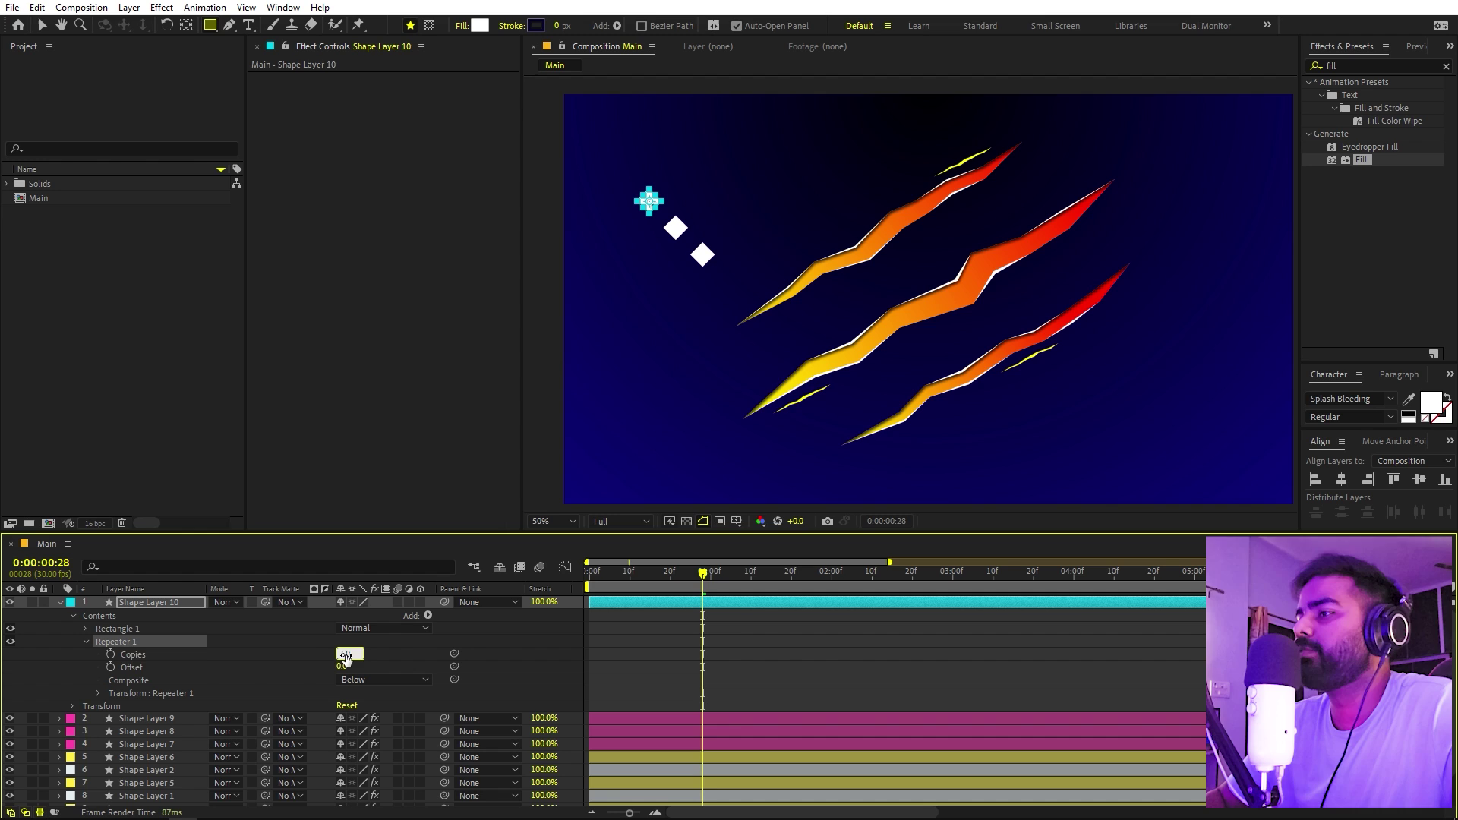
pyautogui.write('50')
pyautogui.press('Return')
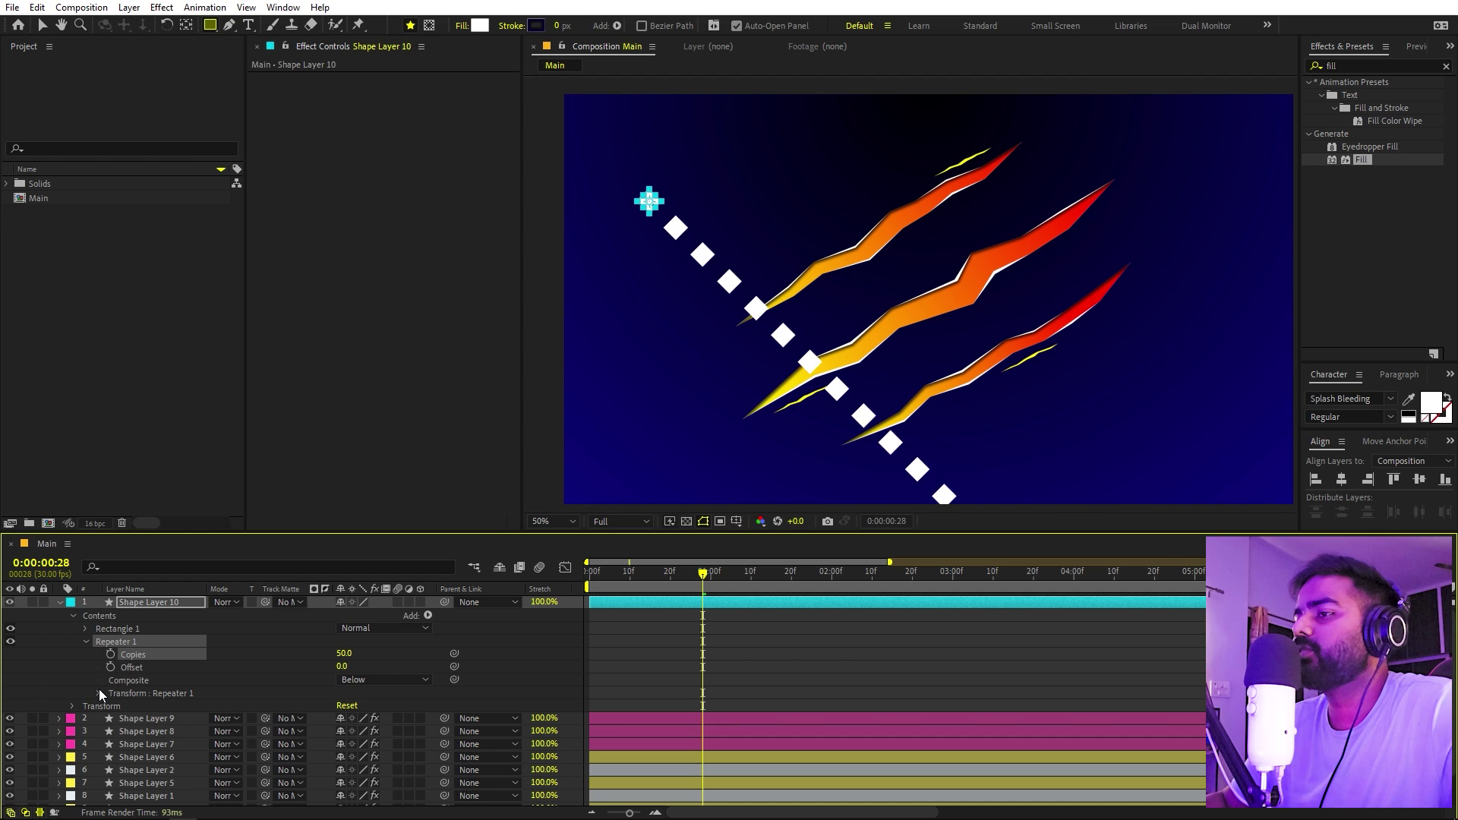
# Step: Set Repeater 1's horizontal position offset to 57.9 and reduce the rectangle's size to 7 on Shape Layer 10
pyautogui.click(99, 694)
pyautogui.moveTo(353, 724); pyautogui.dragTo(53, 672)
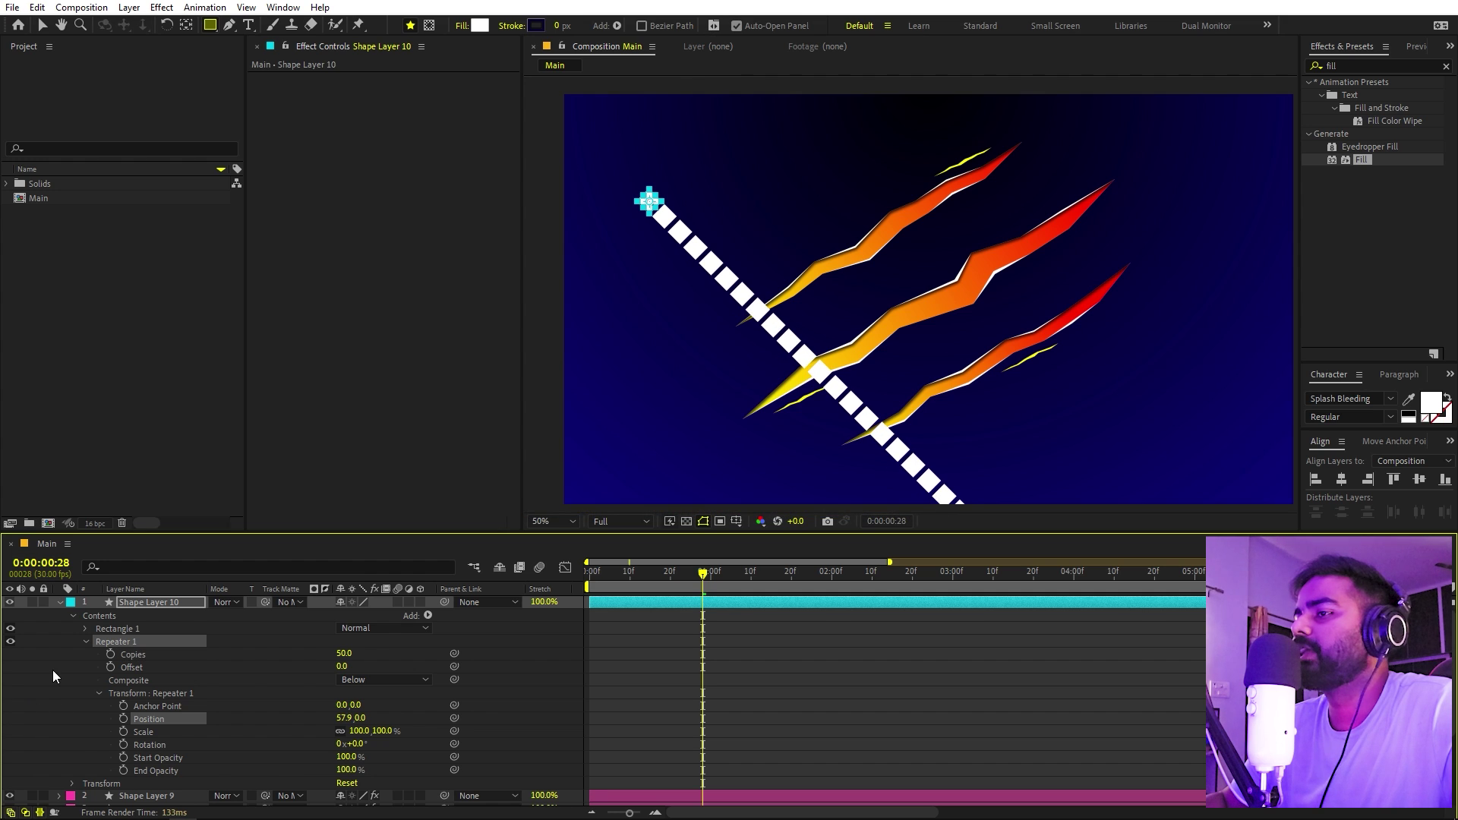
pyautogui.click(131, 600)
pyautogui.click(134, 565)
pyautogui.write('size')
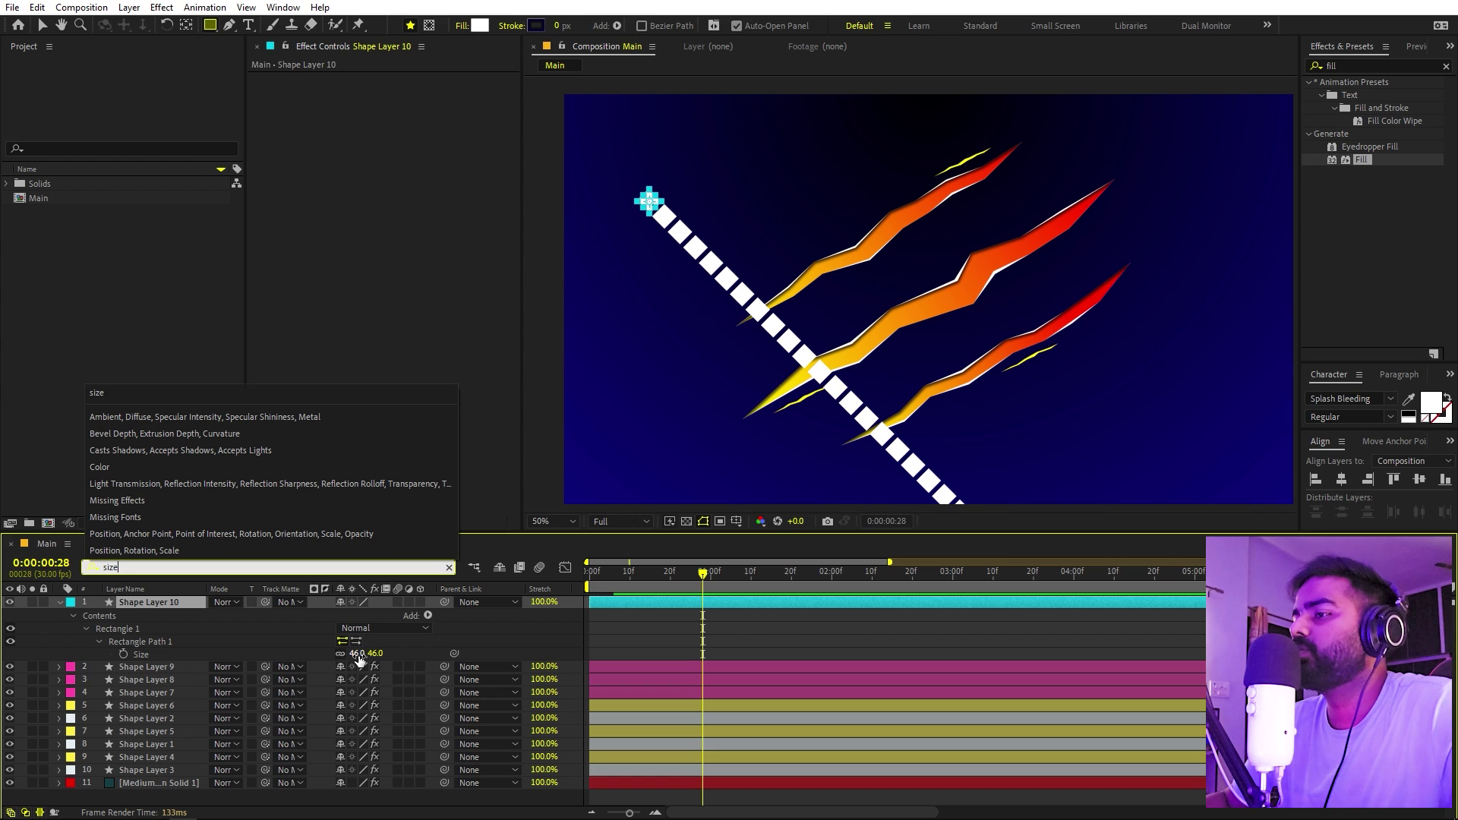
pyautogui.moveTo(360, 658); pyautogui.dragTo(9, 647)
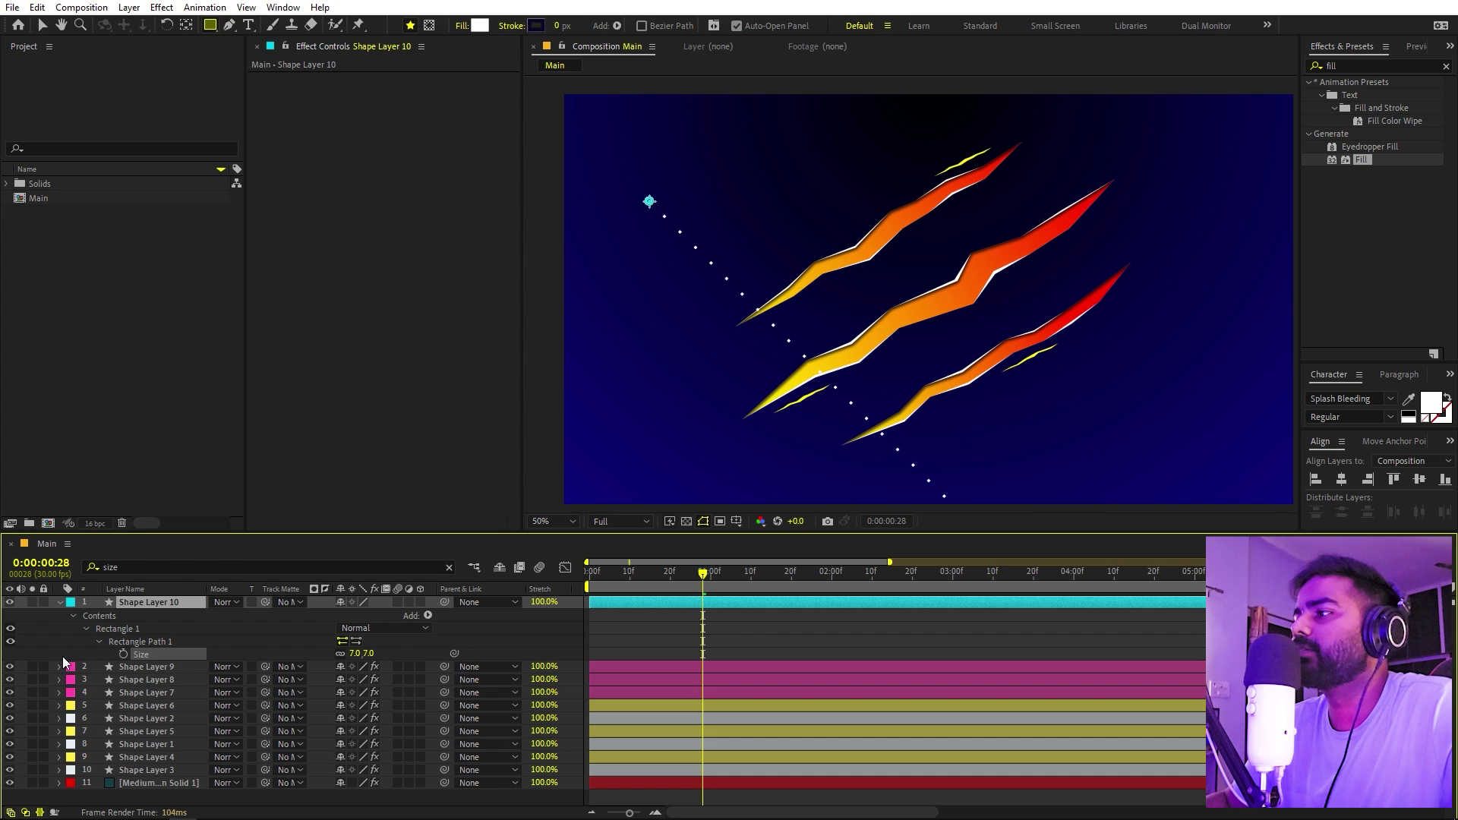
# Step: Tighten the diamond spacing by setting the horizontal position in Repeater 1's transform to 30.7
pyautogui.click(123, 628)
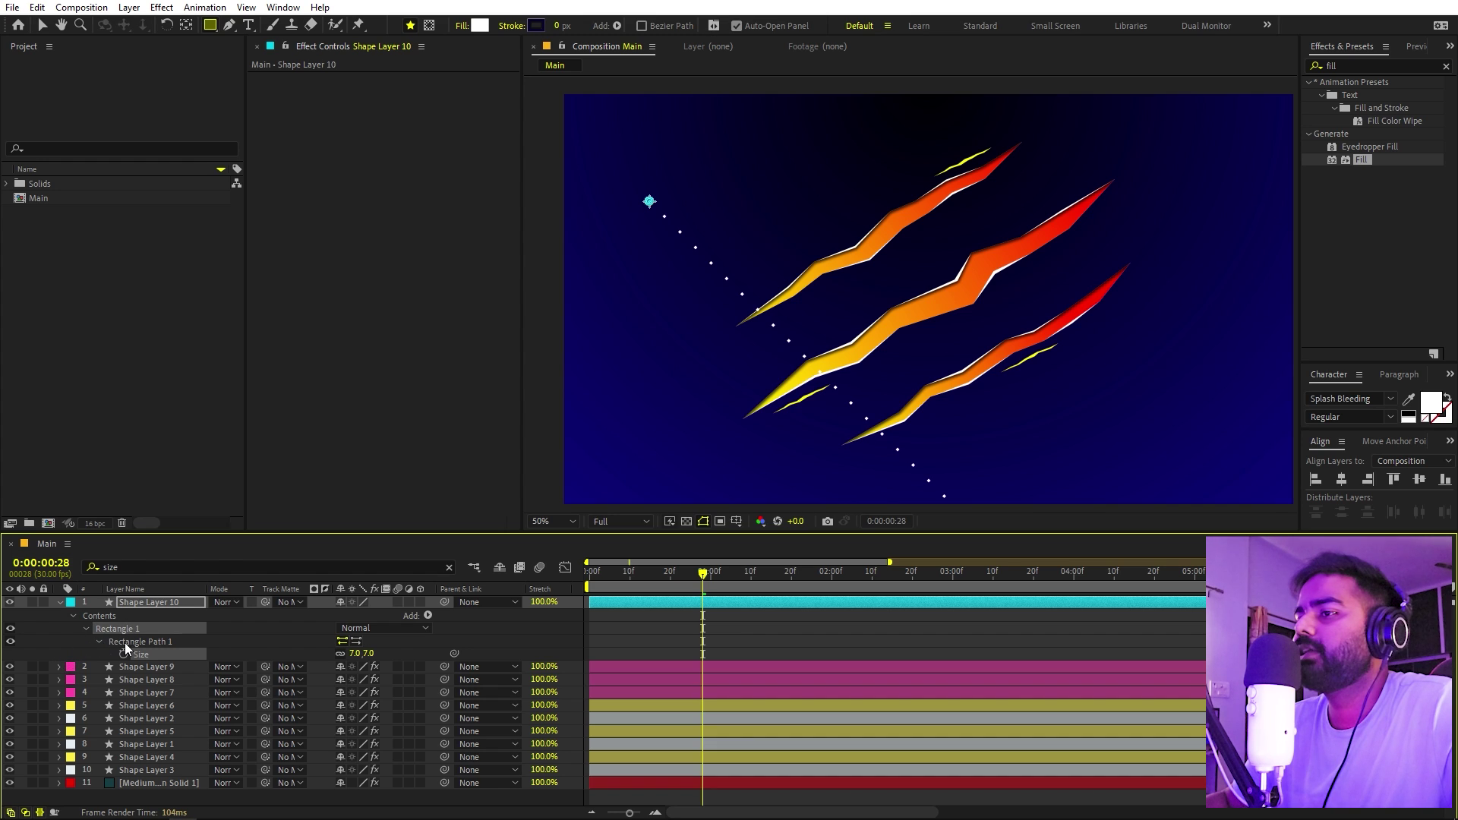
pyautogui.click(85, 629)
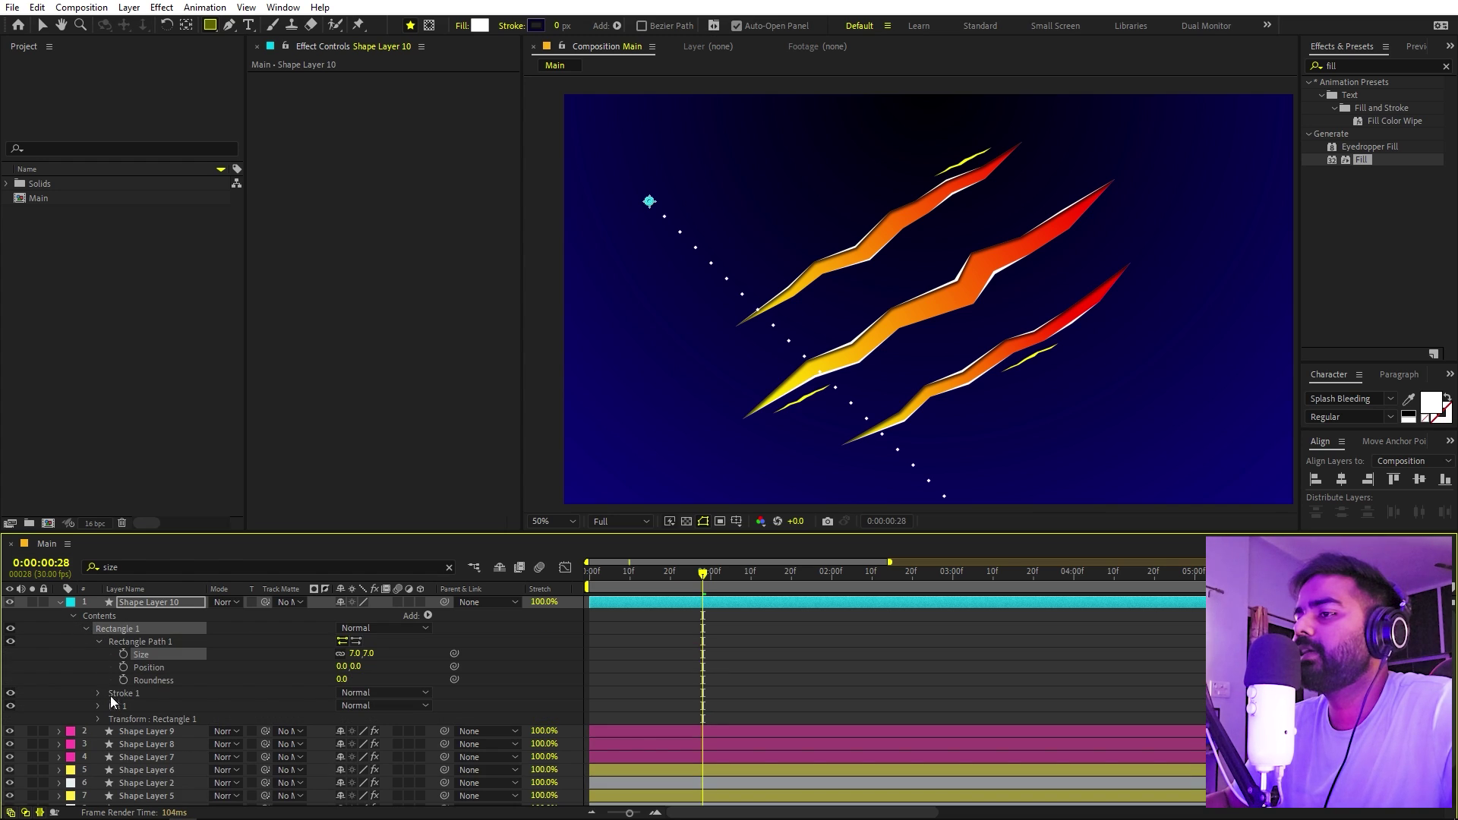
pyautogui.click(99, 642)
pyautogui.click(75, 616)
pyautogui.click(74, 616)
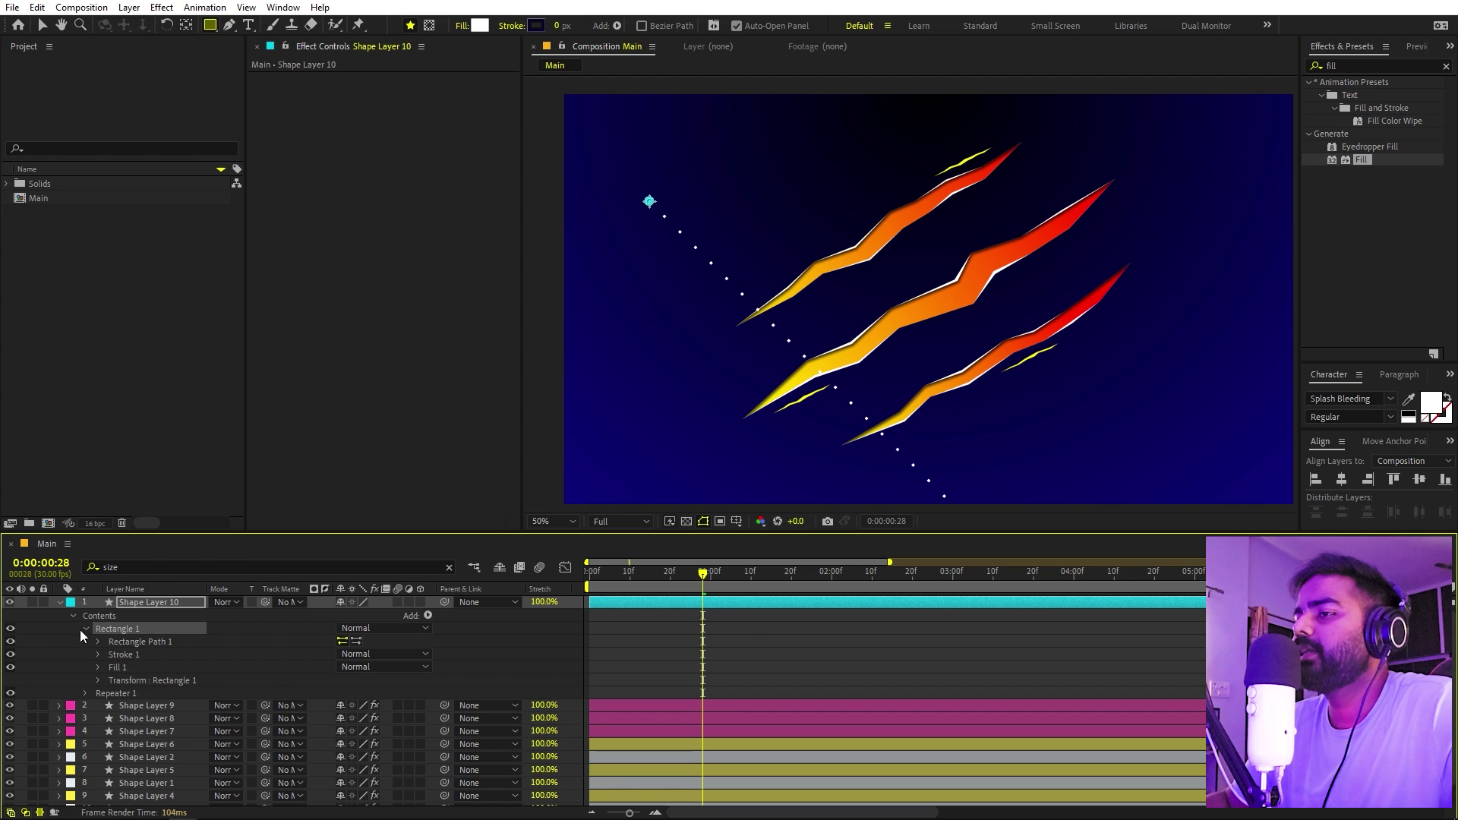
pyautogui.click(84, 692)
pyautogui.scroll(-2, 81, 691)
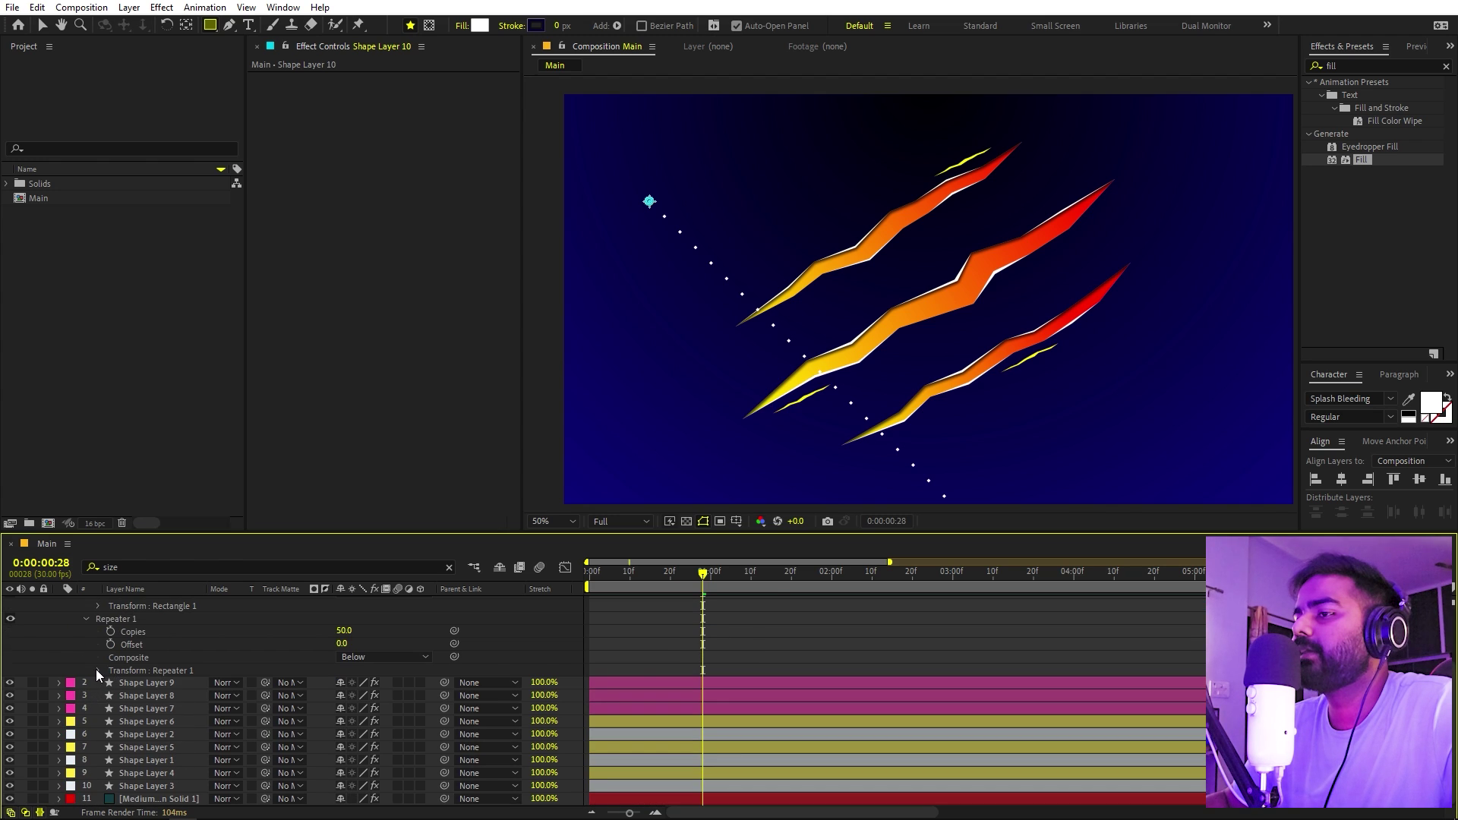
pyautogui.click(98, 670)
pyautogui.moveTo(341, 695); pyautogui.dragTo(295, 689)
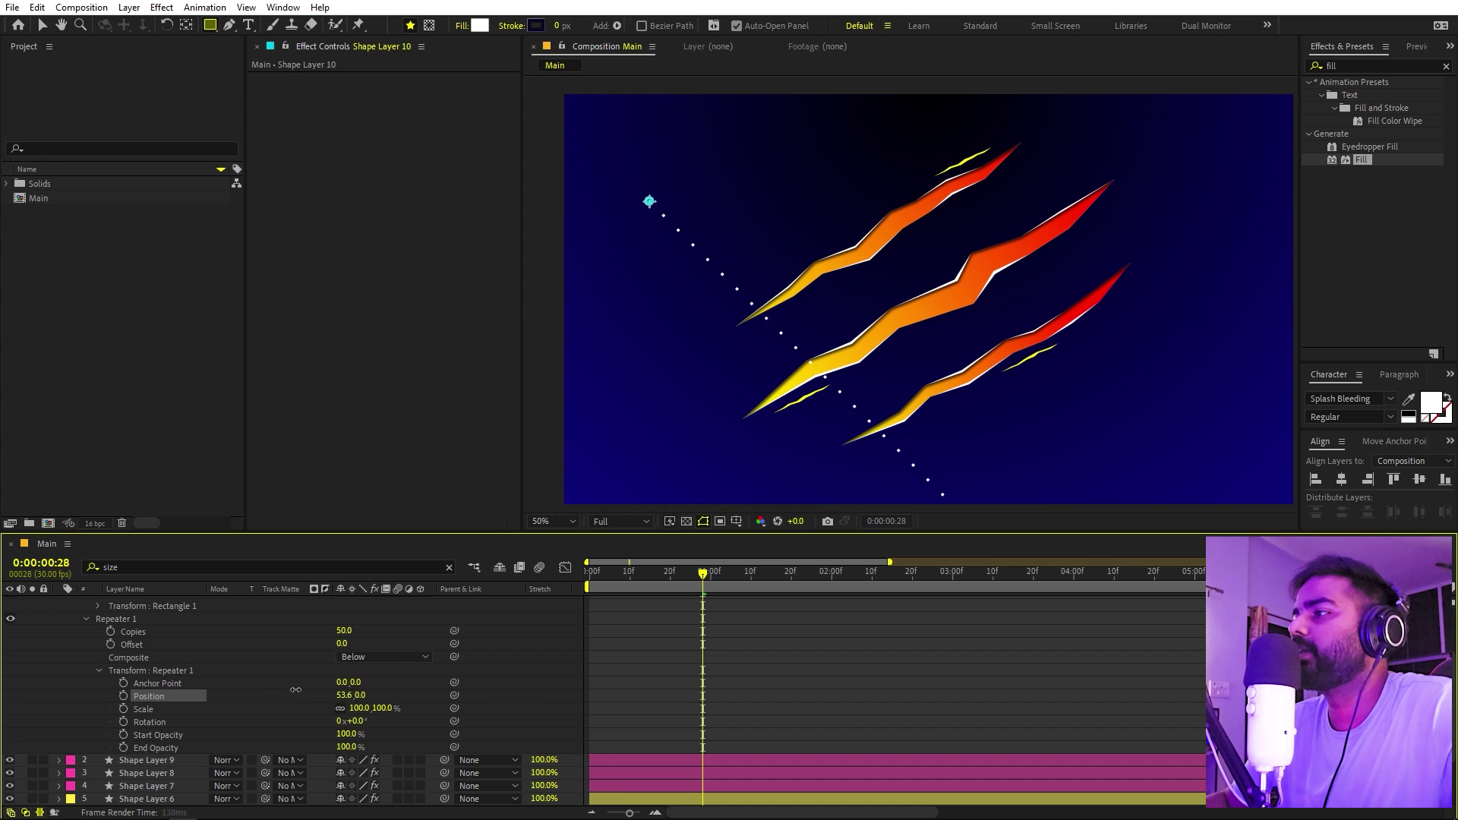
pyautogui.moveTo(149, 685); pyautogui.dragTo(123, 683)
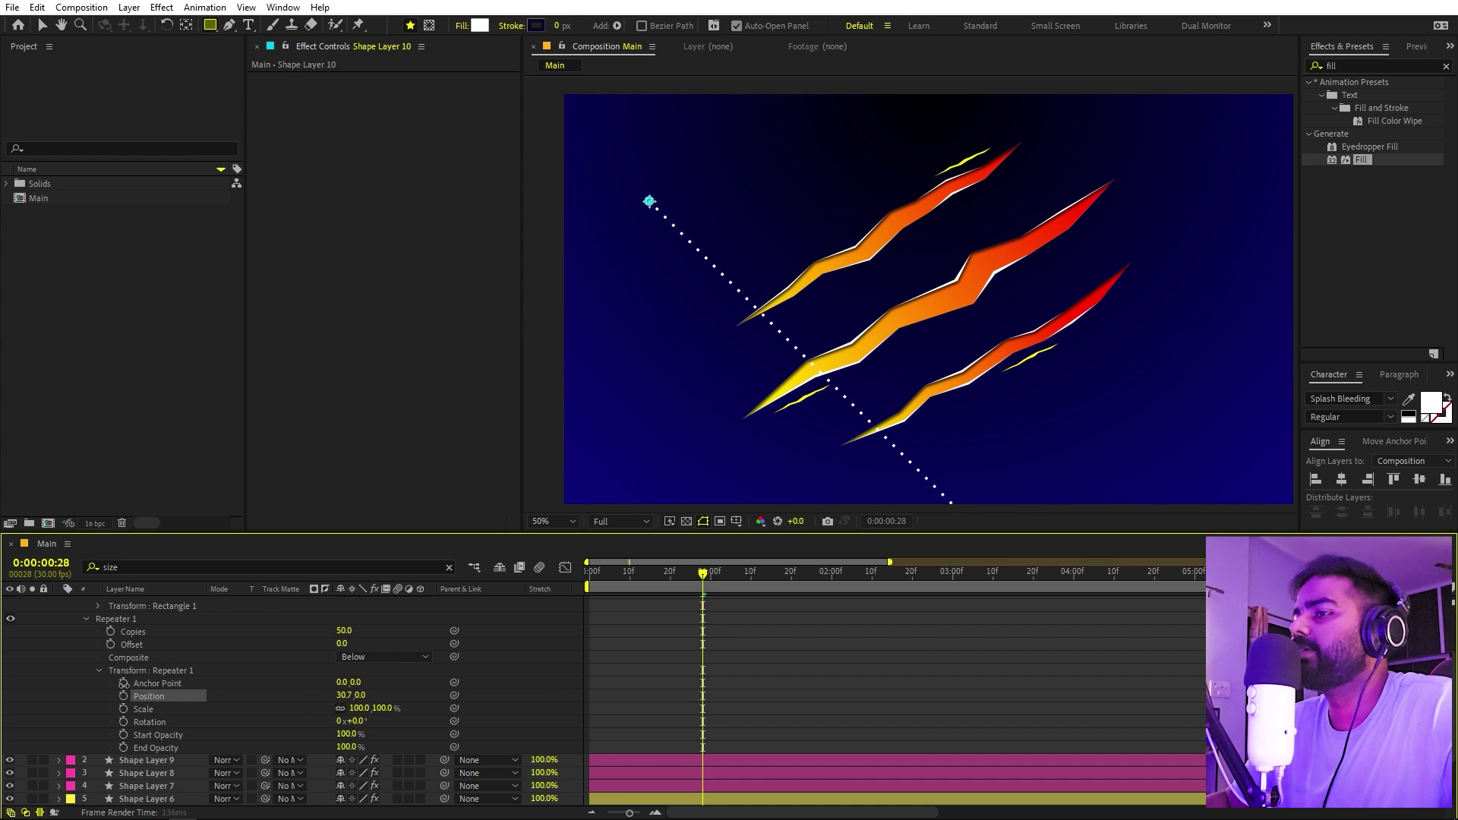
# Step: Duplicate Repeater 1 within the contents of Shape Layer 10
pyautogui.scroll(3, 175, 682)
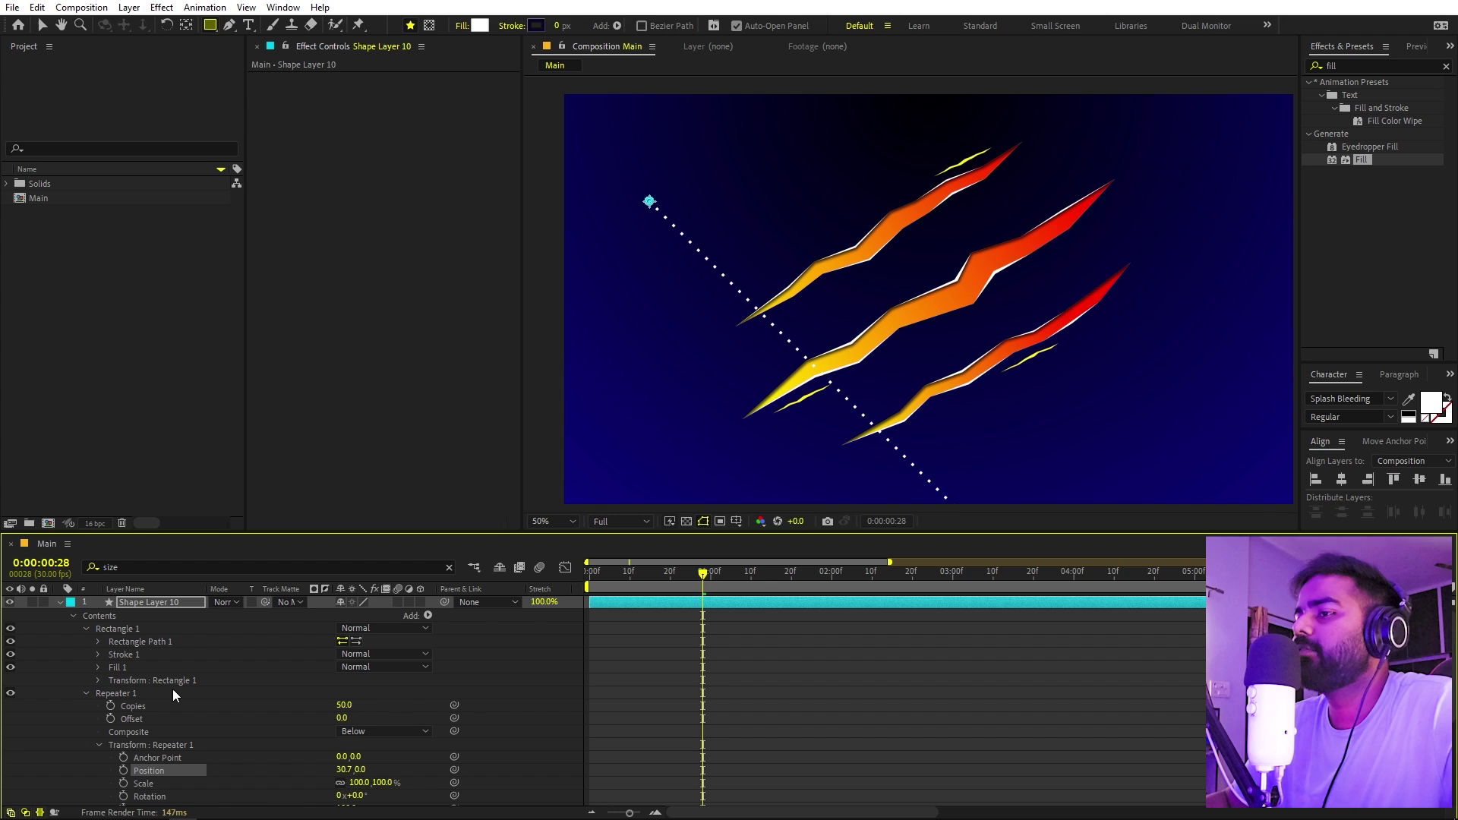
pyautogui.click(132, 694)
pyautogui.hotkey('ctrl', 'd')
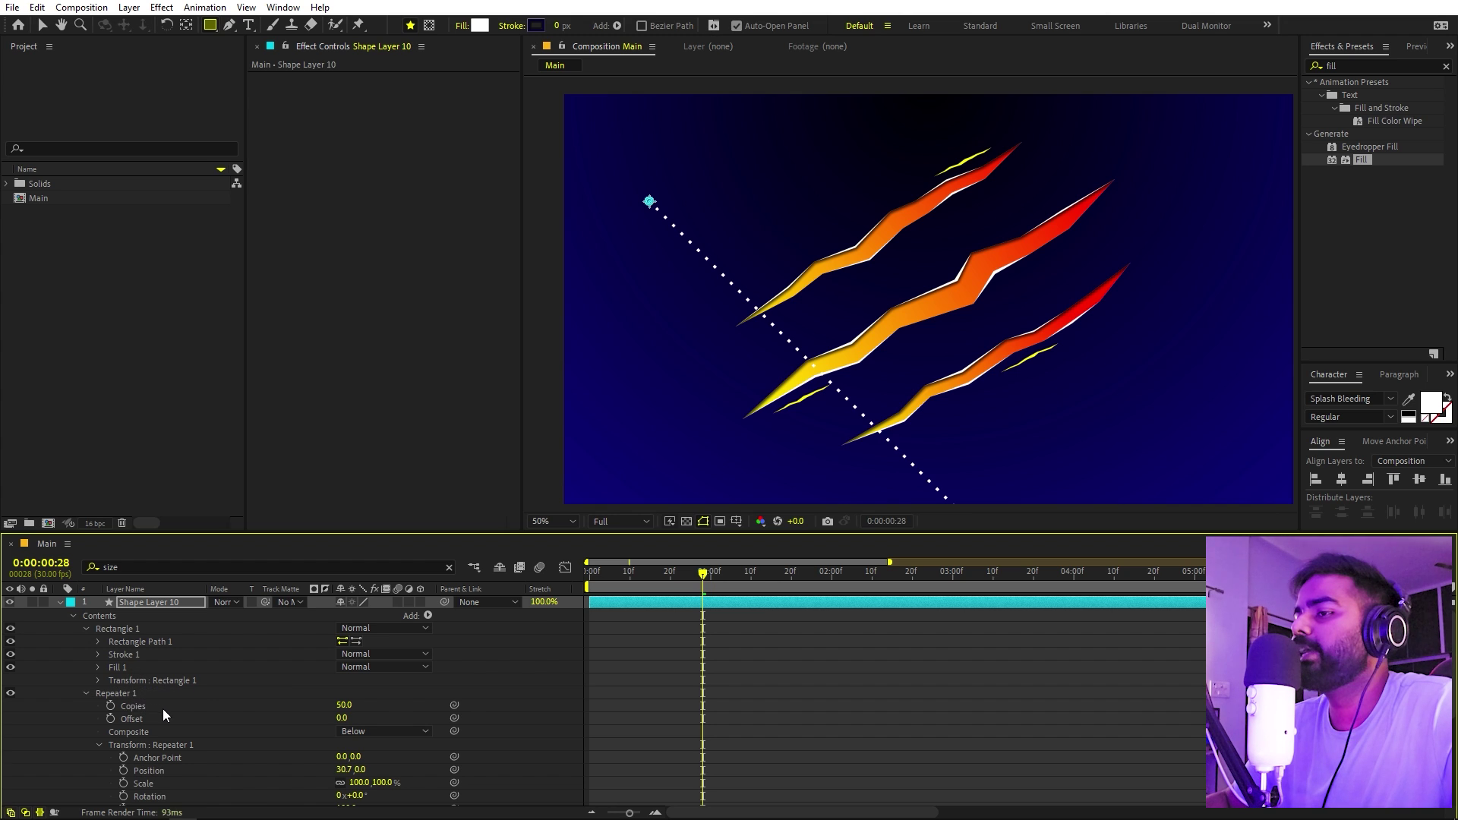
# Step: Set the position in Repeater 2's transform to 0, 30.7 so the diamond row repeats into a grid
pyautogui.scroll(-3, 163, 709)
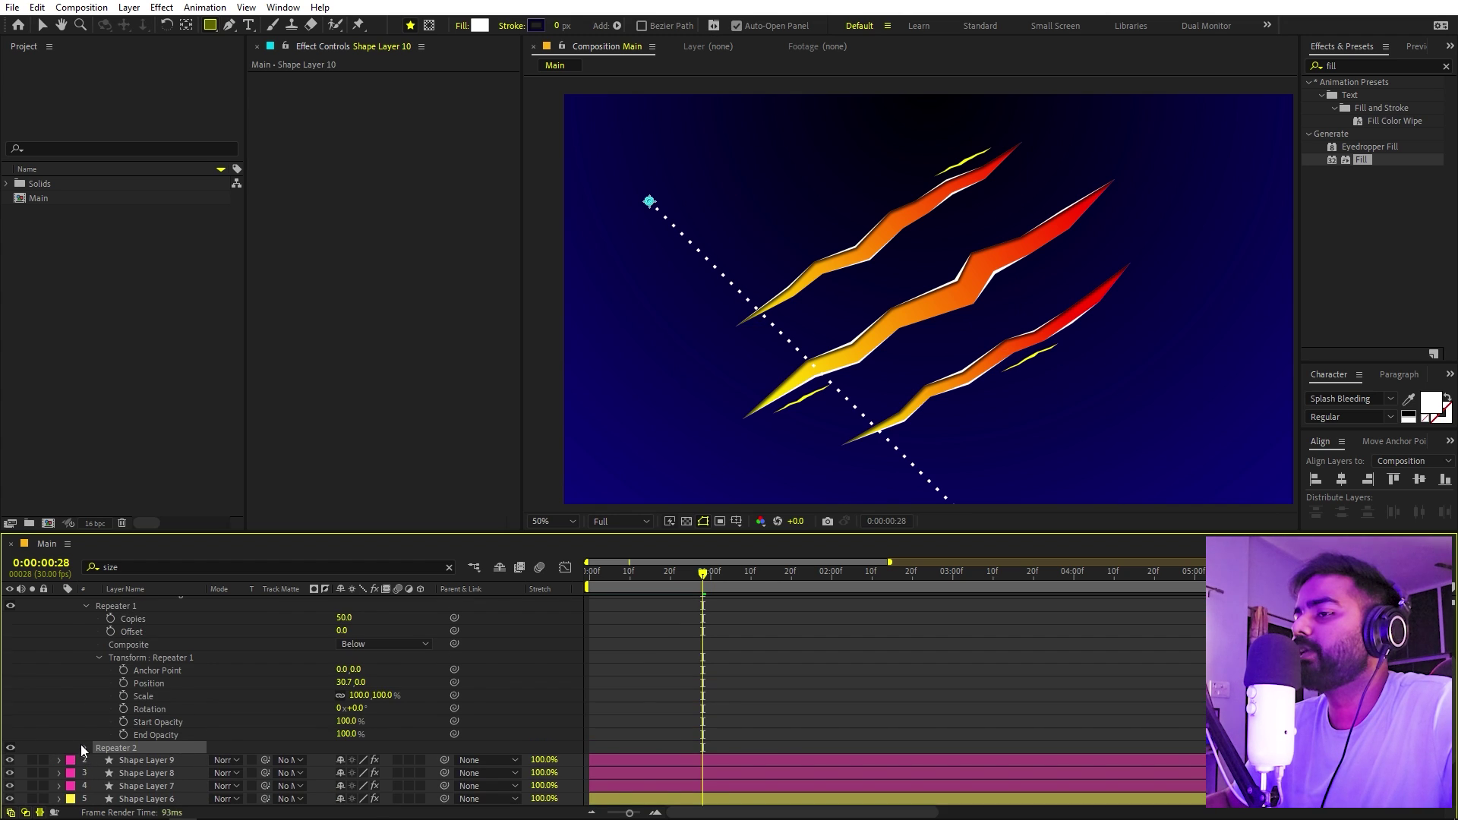
pyautogui.click(84, 748)
pyautogui.scroll(-4, 227, 721)
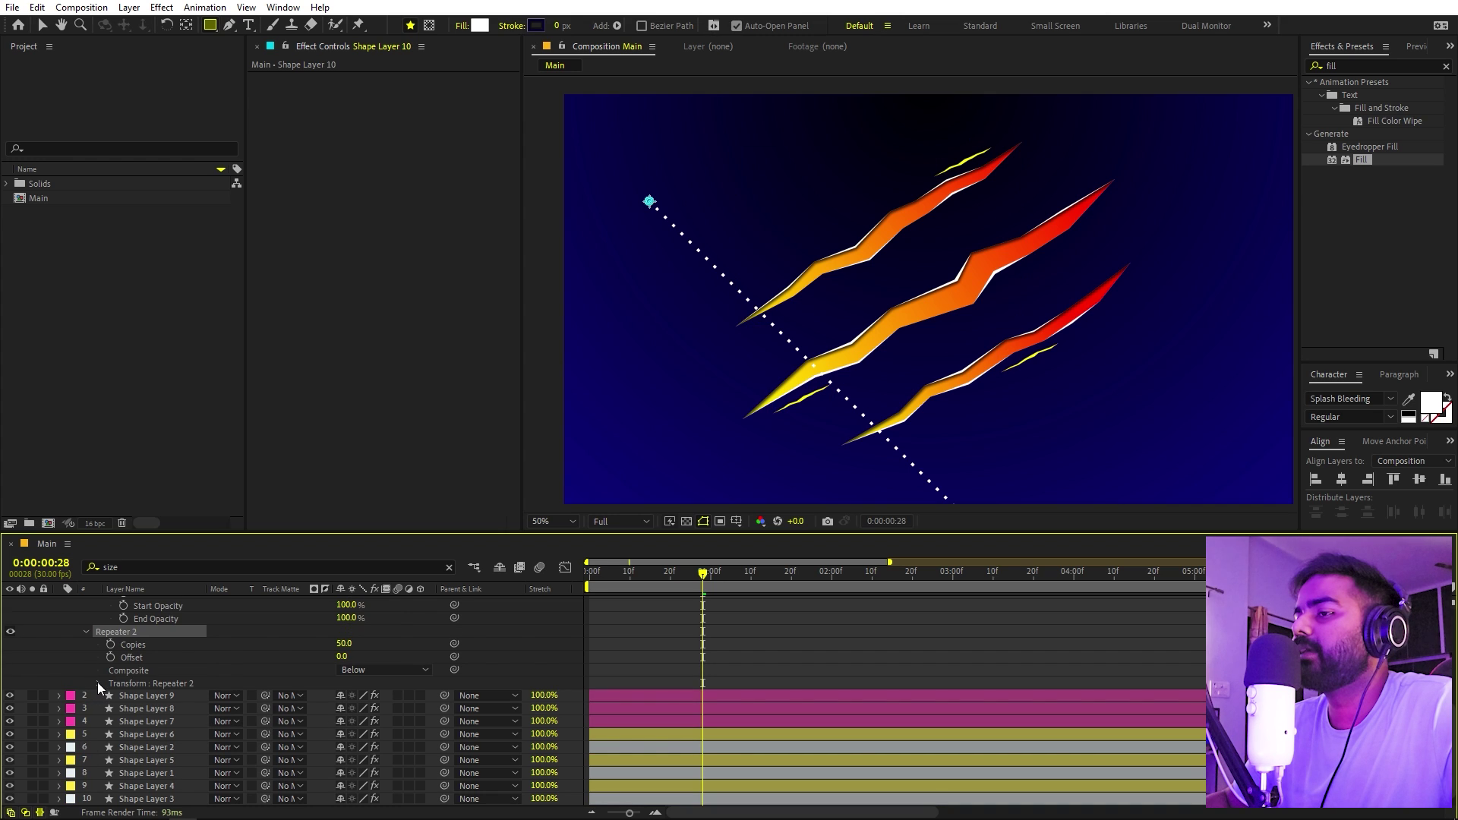
pyautogui.click(99, 683)
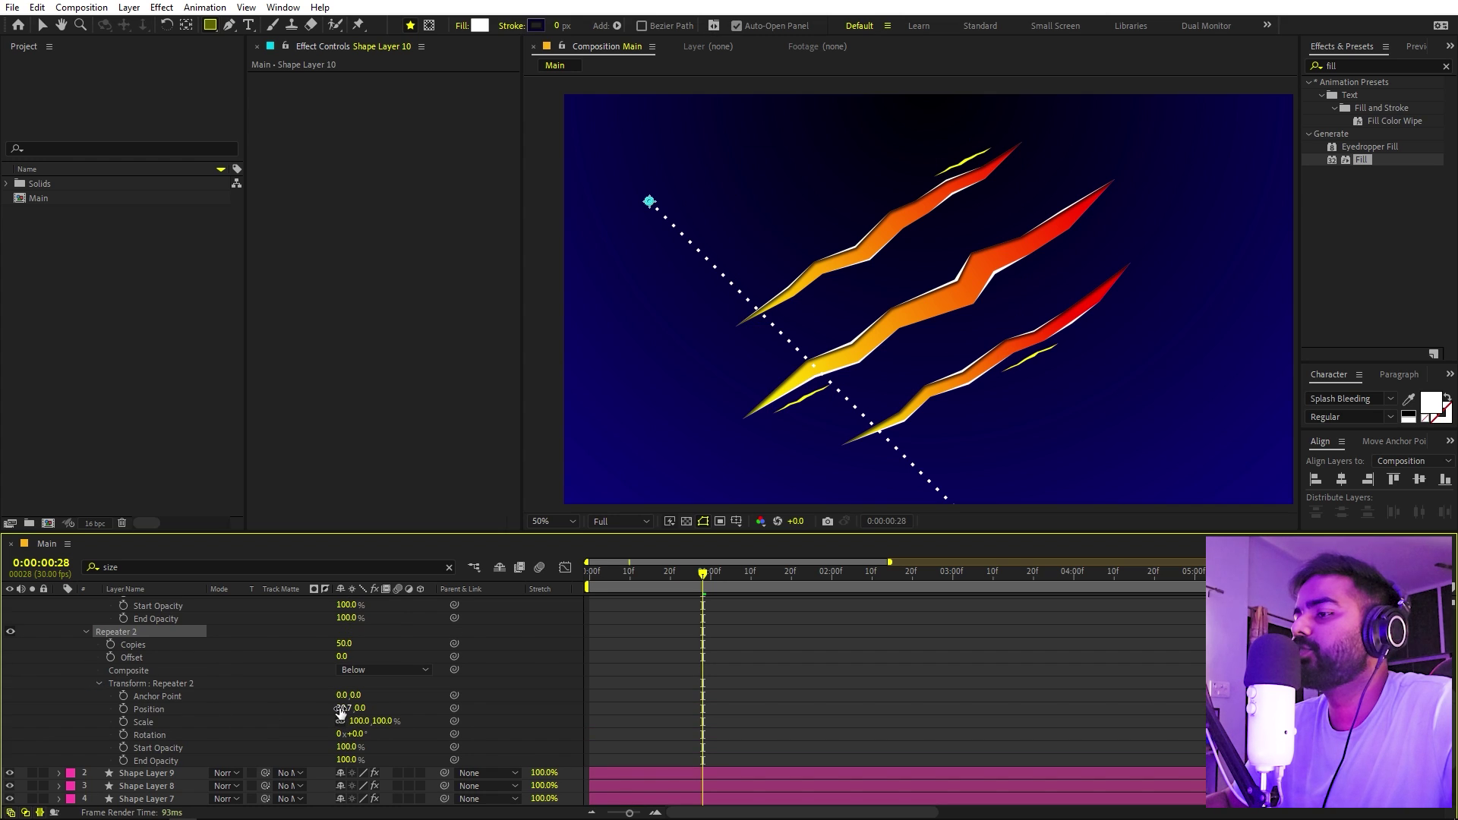
pyautogui.click(341, 708)
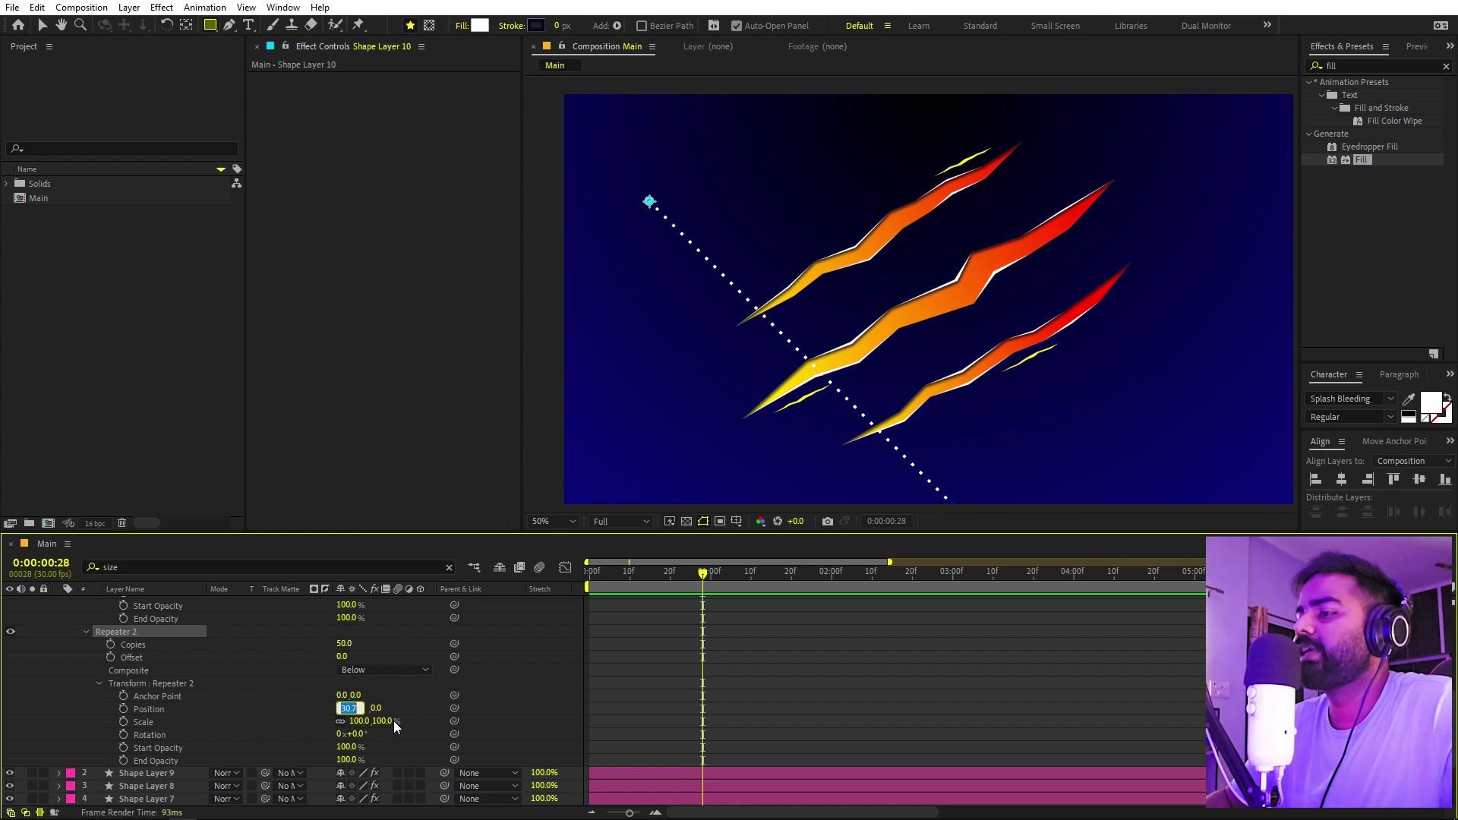
pyautogui.write('0')
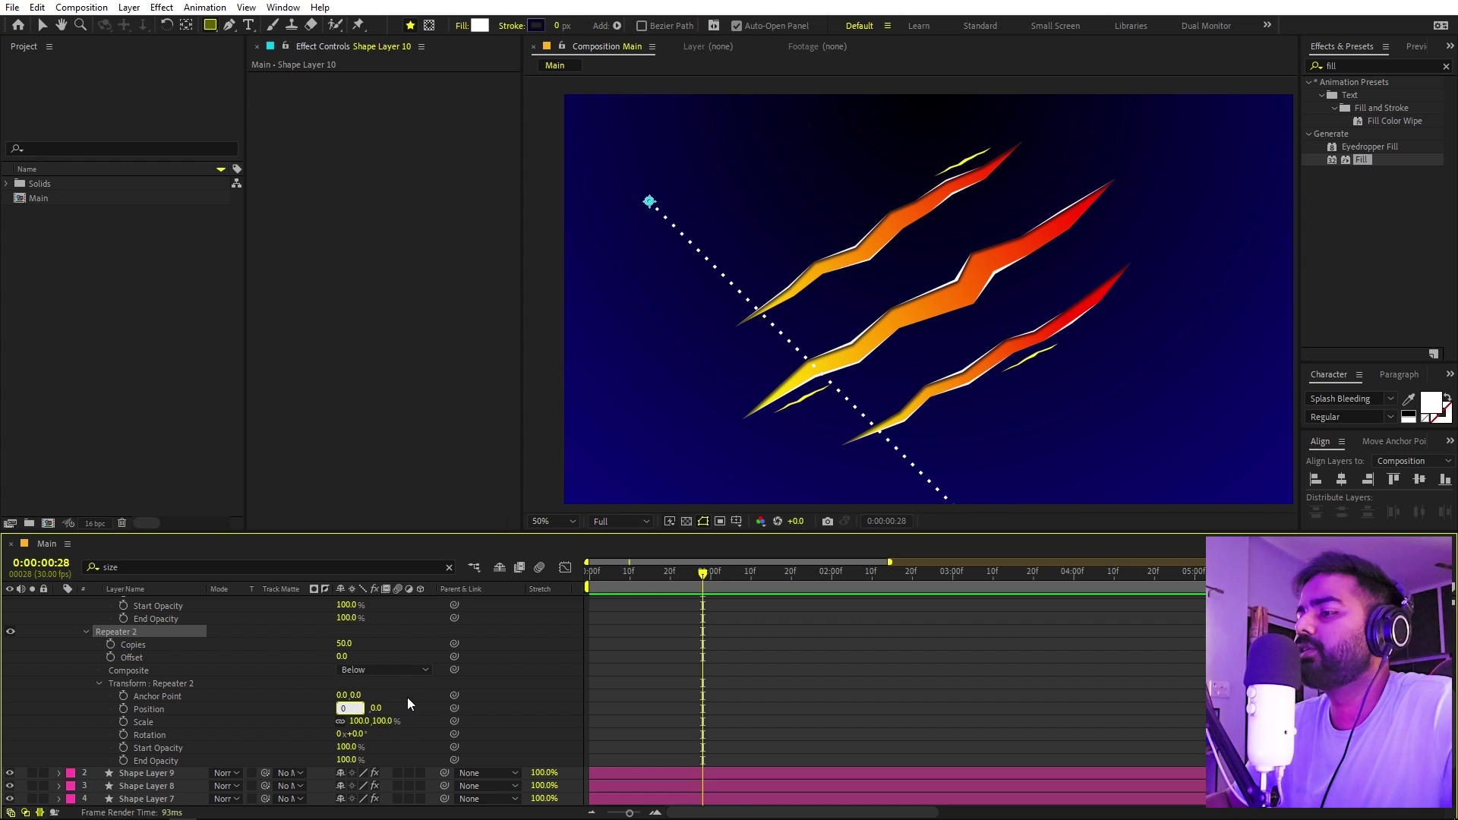
pyautogui.press('Return')
pyautogui.click(357, 708)
pyautogui.write('30.7')
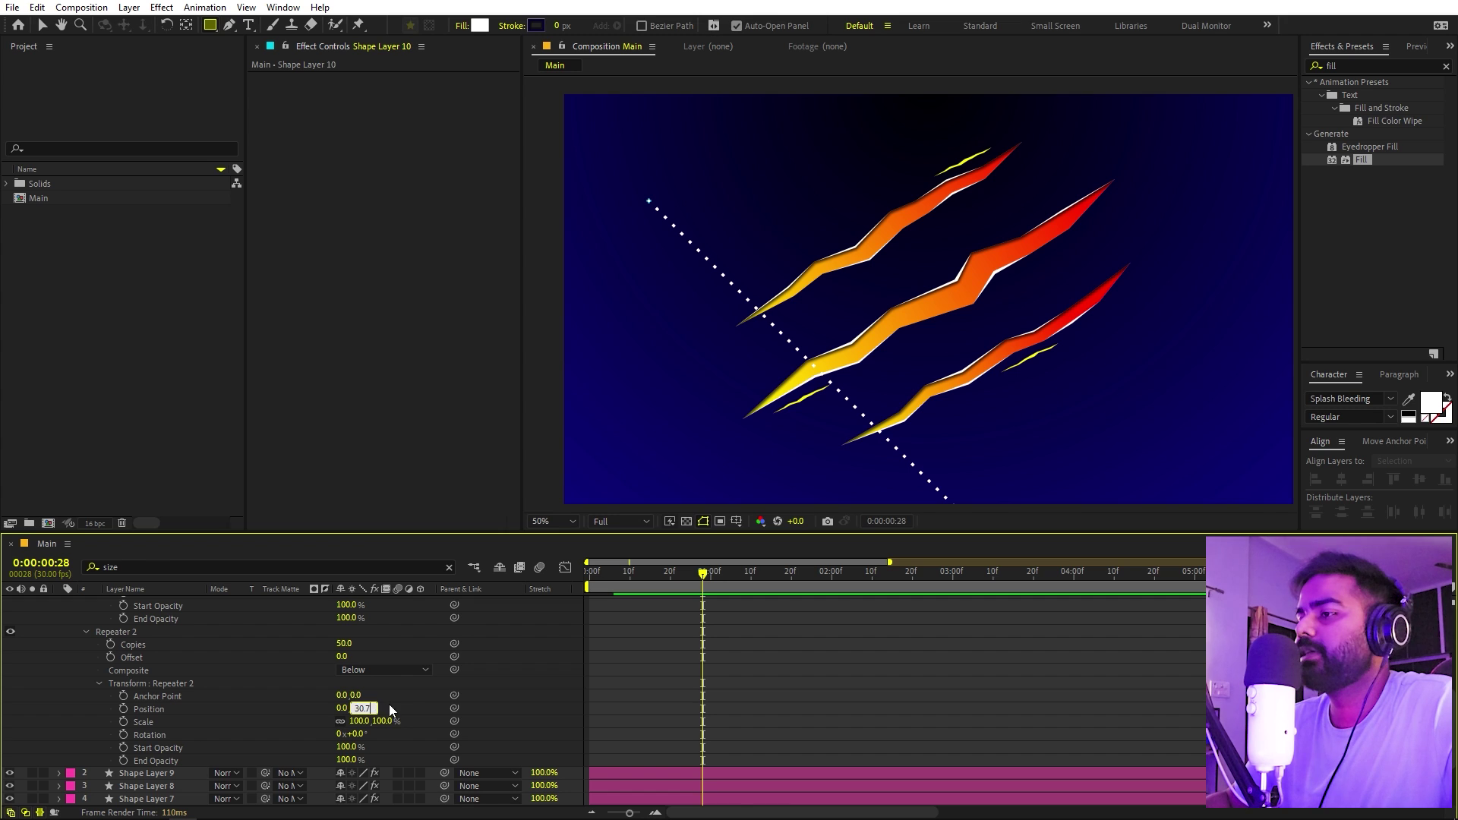
pyautogui.press('Return')
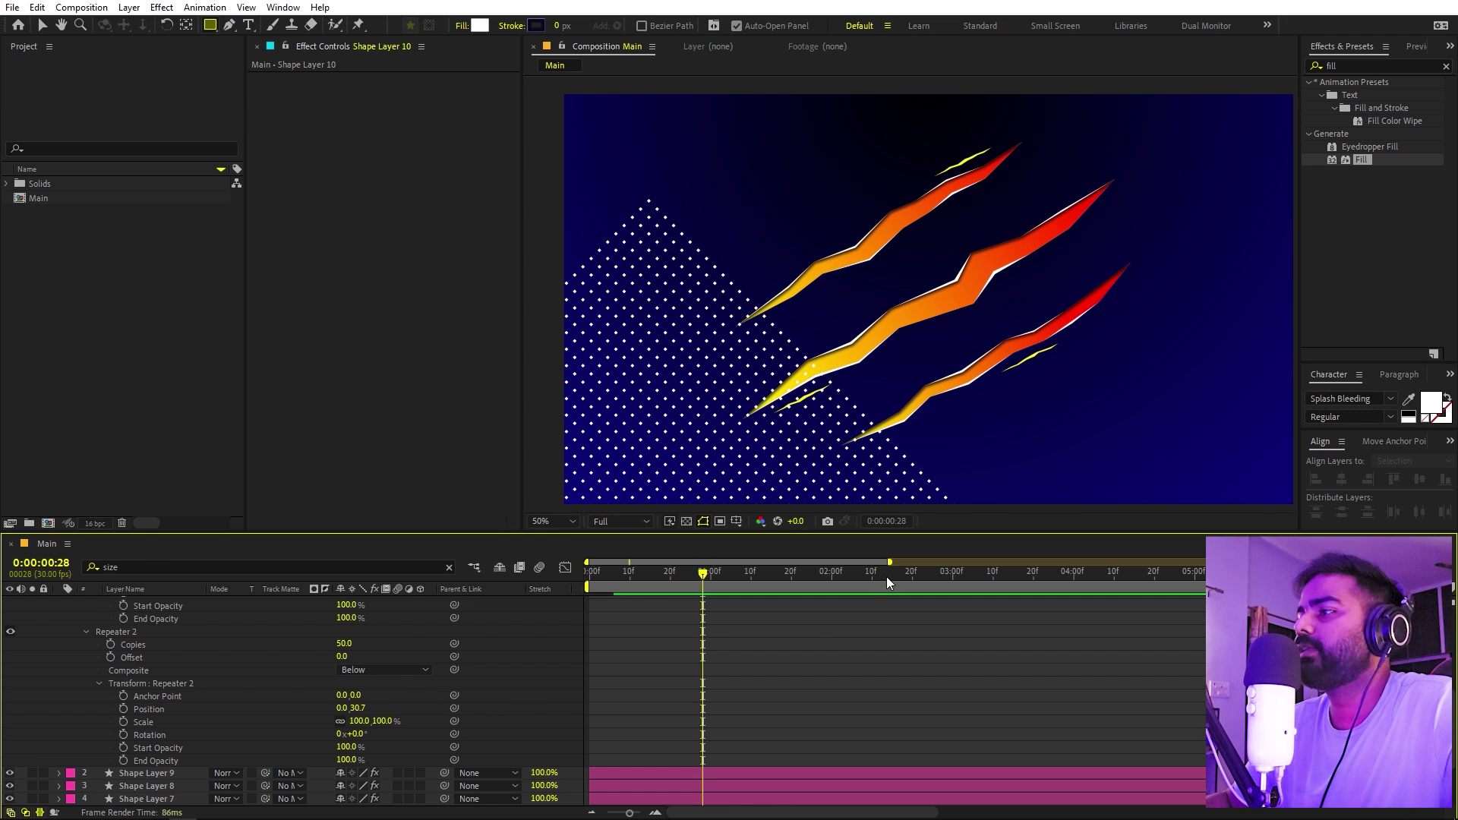
# Step: Move Shape Layer 10 so the grid's apex sits centered above the frame and the diamonds spread across the claw slashes
pyautogui.scroll(-1, 887, 579)
pyautogui.scroll(-2, 853, 465)
pyautogui.scroll(1, 853, 465)
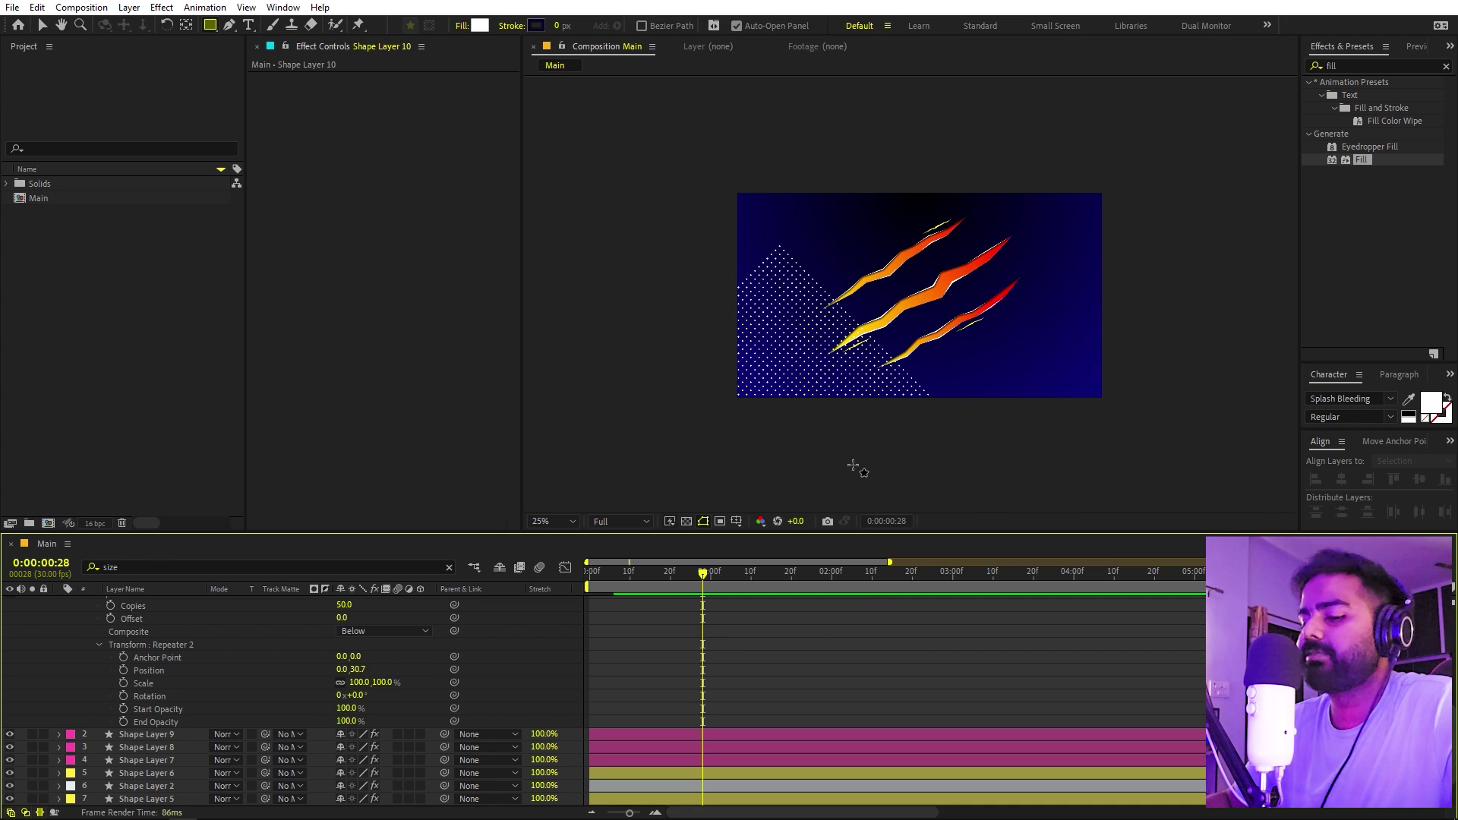
pyautogui.press('v')
pyautogui.scroll(5, 221, 676)
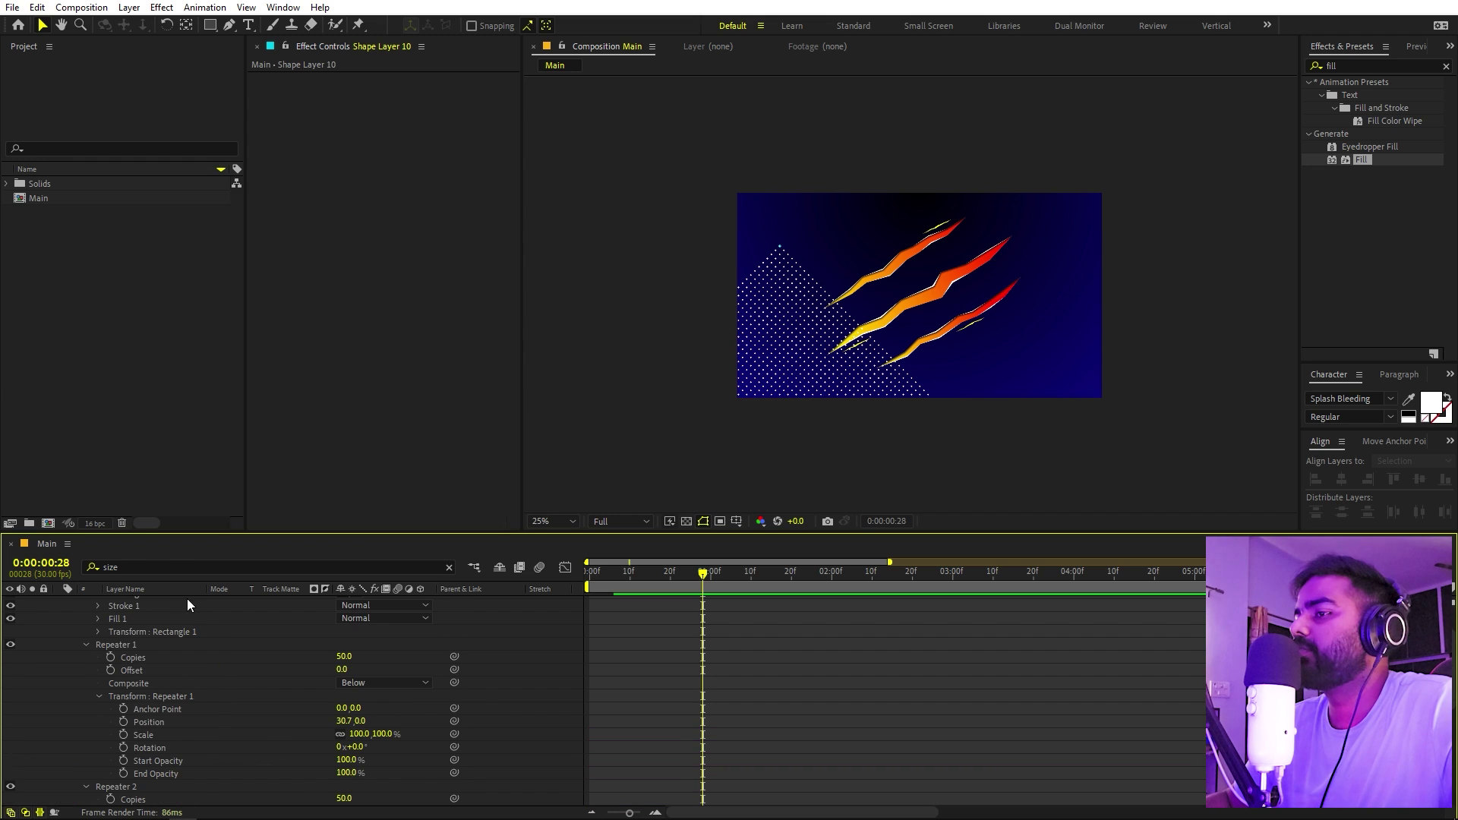
pyautogui.scroll(1, 182, 602)
pyautogui.click(175, 602)
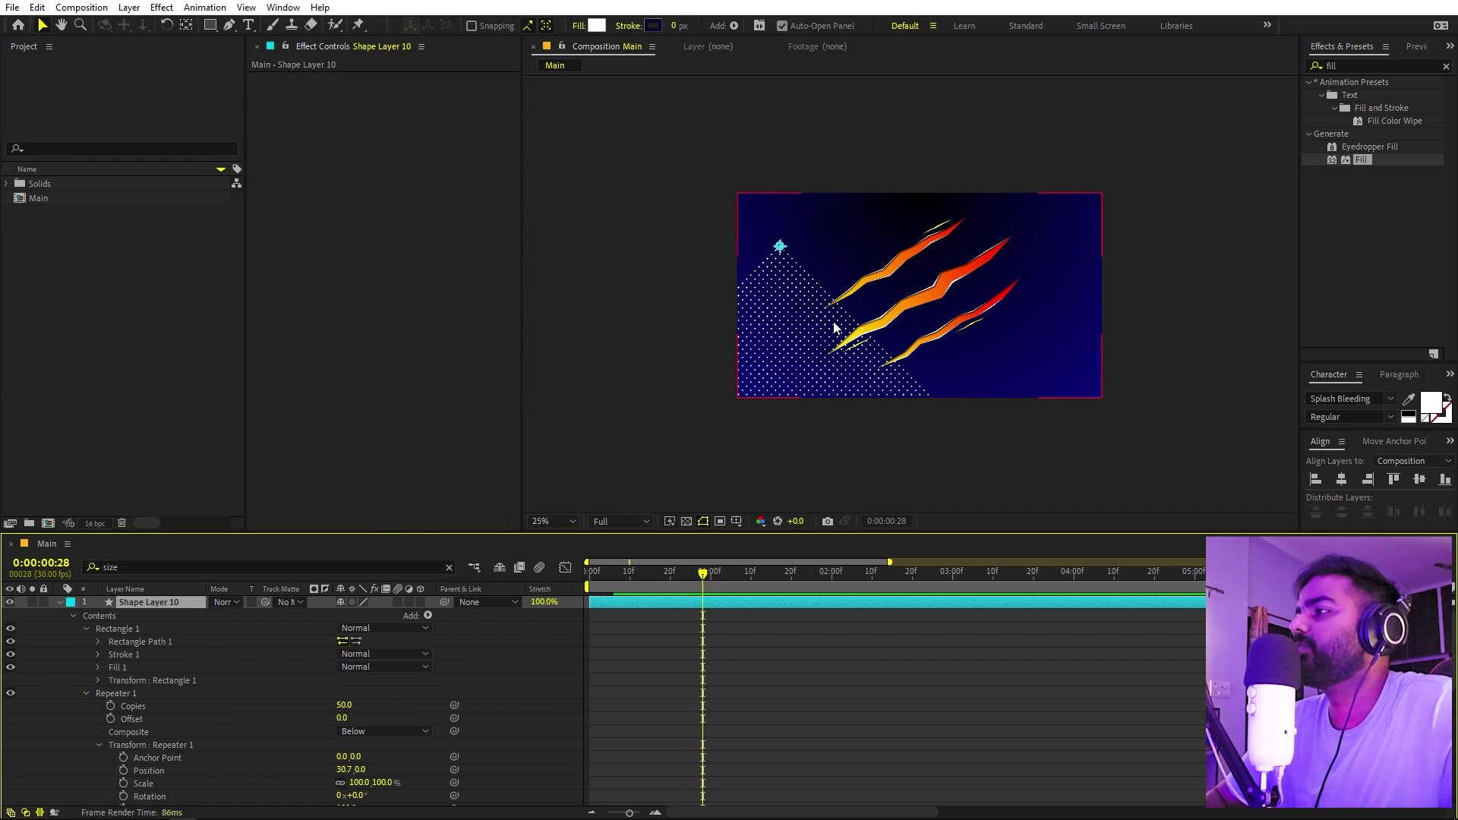
pyautogui.hotkey('shift', 'Right')
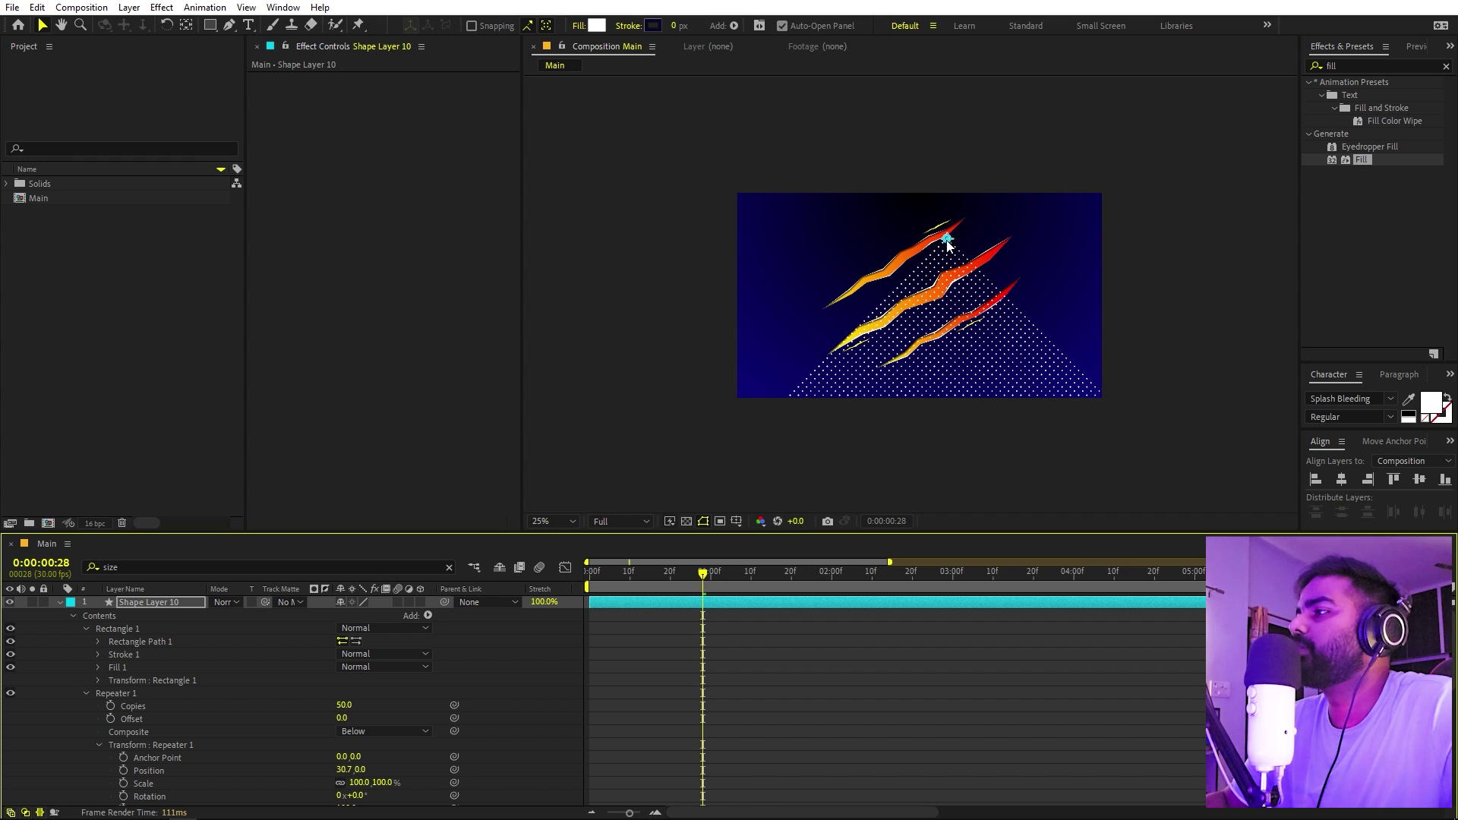
pyautogui.moveTo(947, 239); pyautogui.dragTo(921, 124)
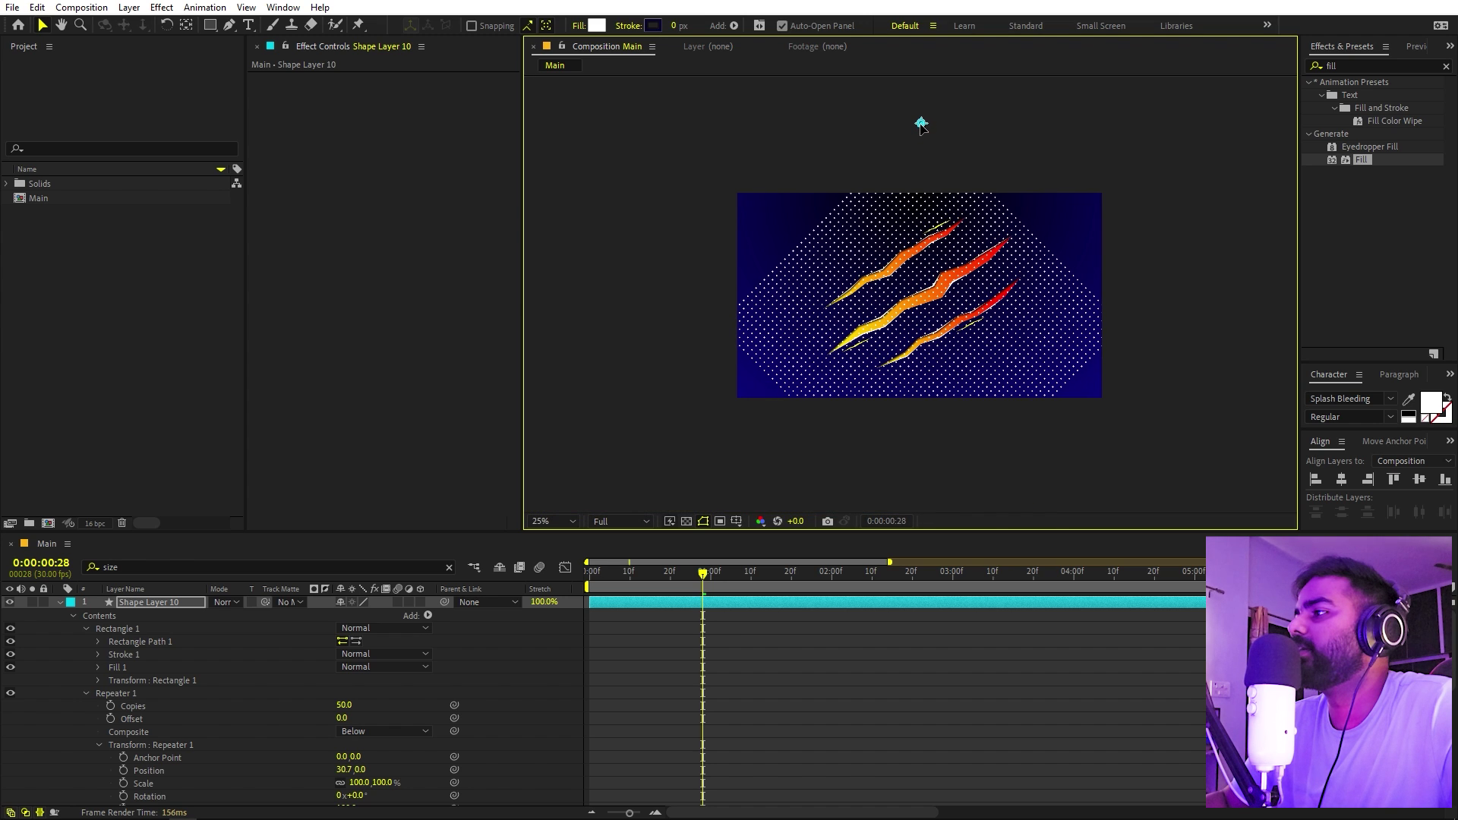
# Step: Reduce the rectangle size on Shape Layer 10 to 3.3 for smaller diamonds
pyautogui.scroll(4, 934, 256)
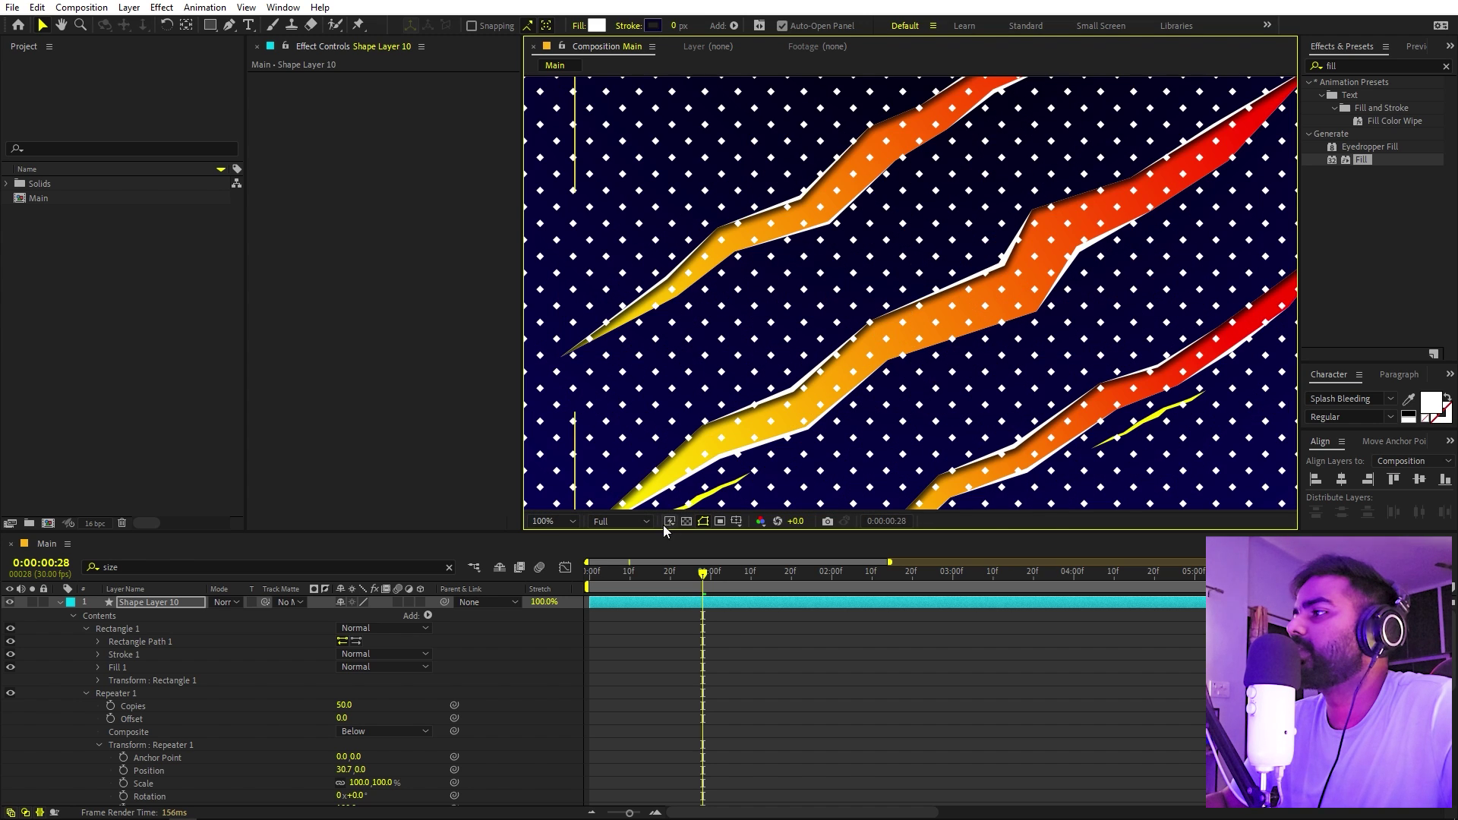
pyautogui.click(170, 604)
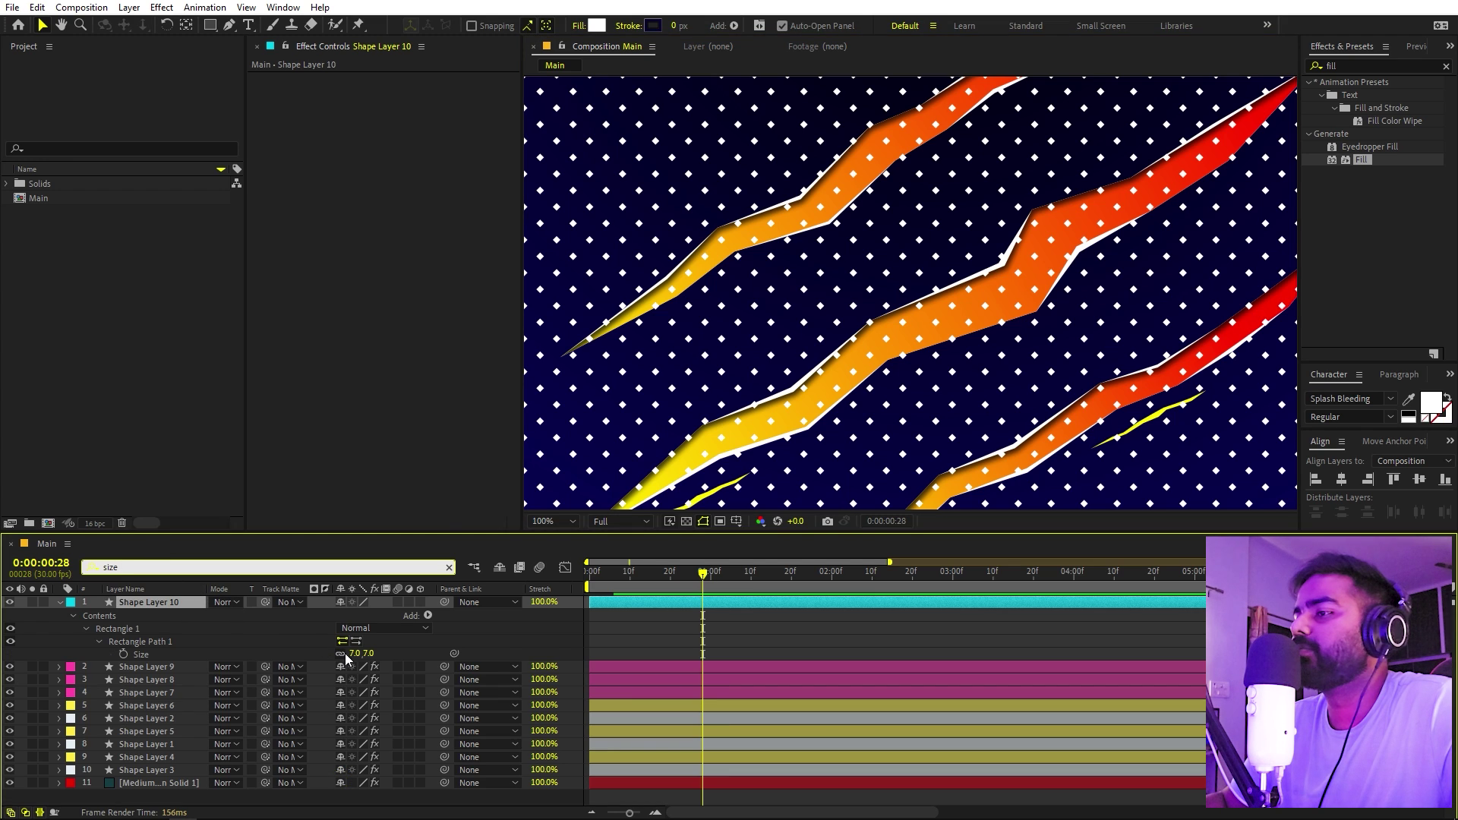
pyautogui.click(322, 654)
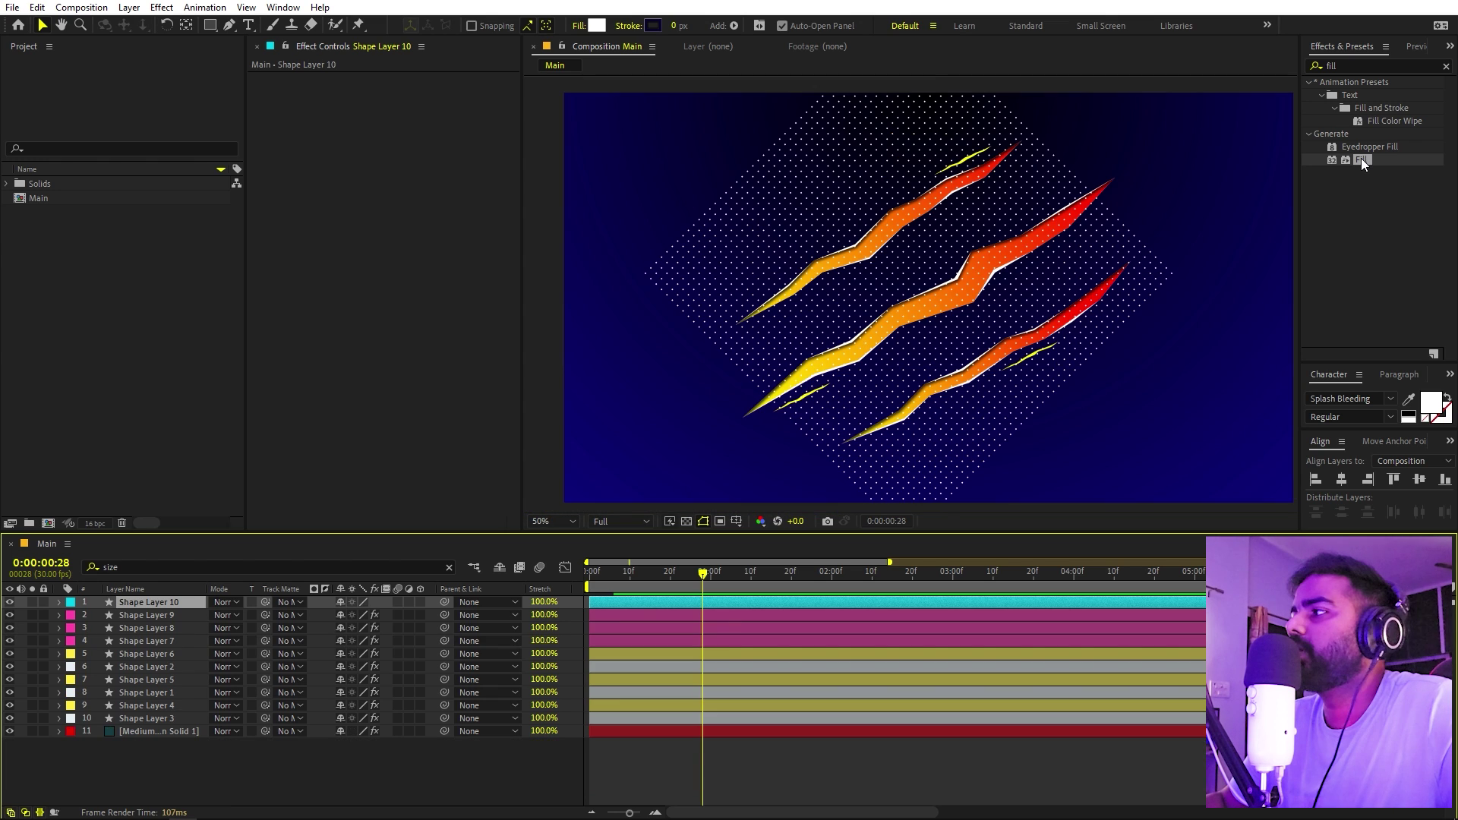
# Step: Apply the Fill effect to Shape Layer 10 with the background's dark blue sampled as color, and set its blending mode to Multiply
pyautogui.moveTo(1361, 159); pyautogui.dragTo(152, 603)
pyautogui.scroll(4, 668, 284)
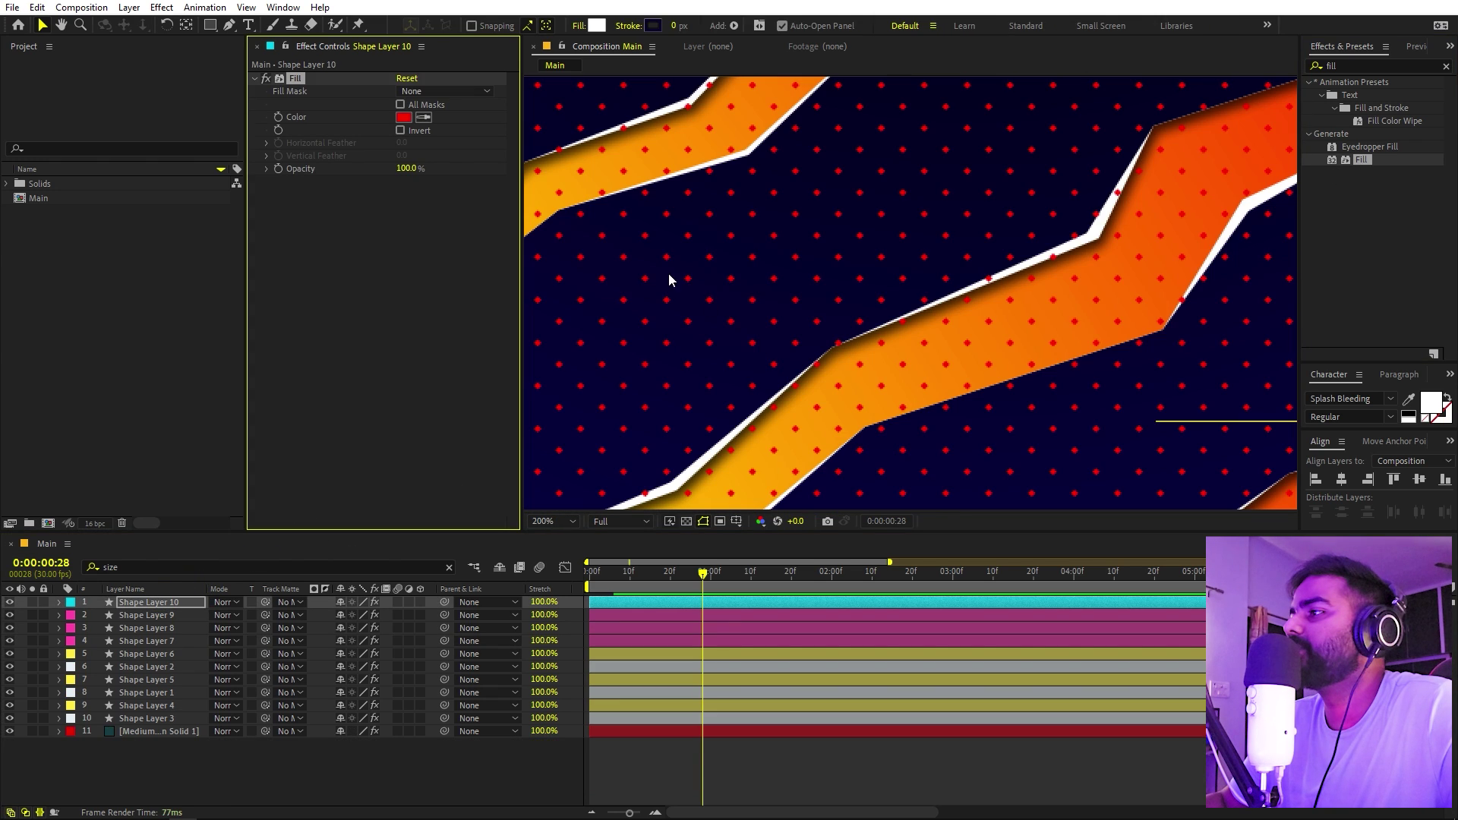
pyautogui.click(599, 223)
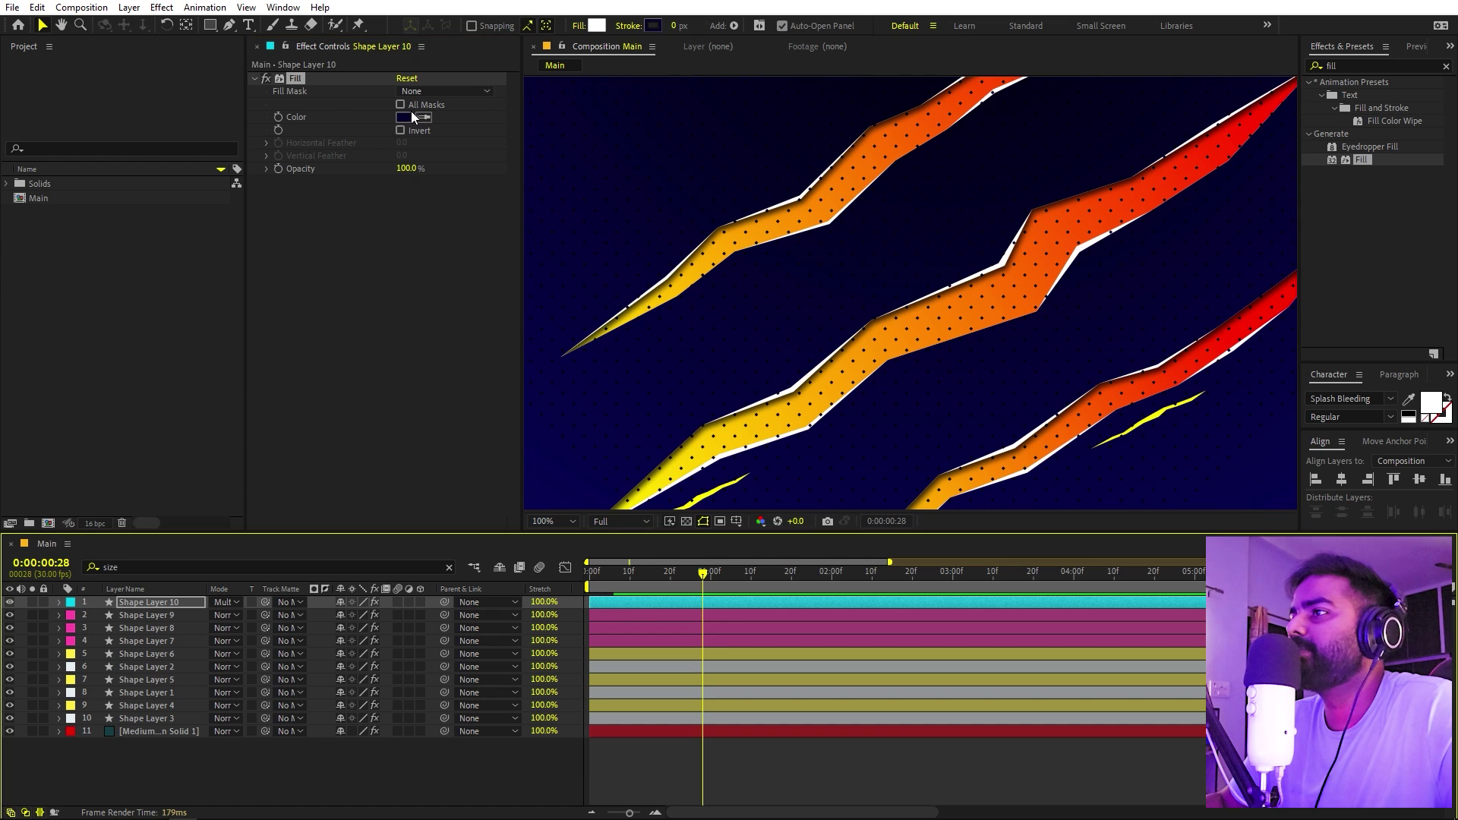
# Step: Change the Fill color of Shape Layer 10 to dark red 300606
pyautogui.click(406, 120)
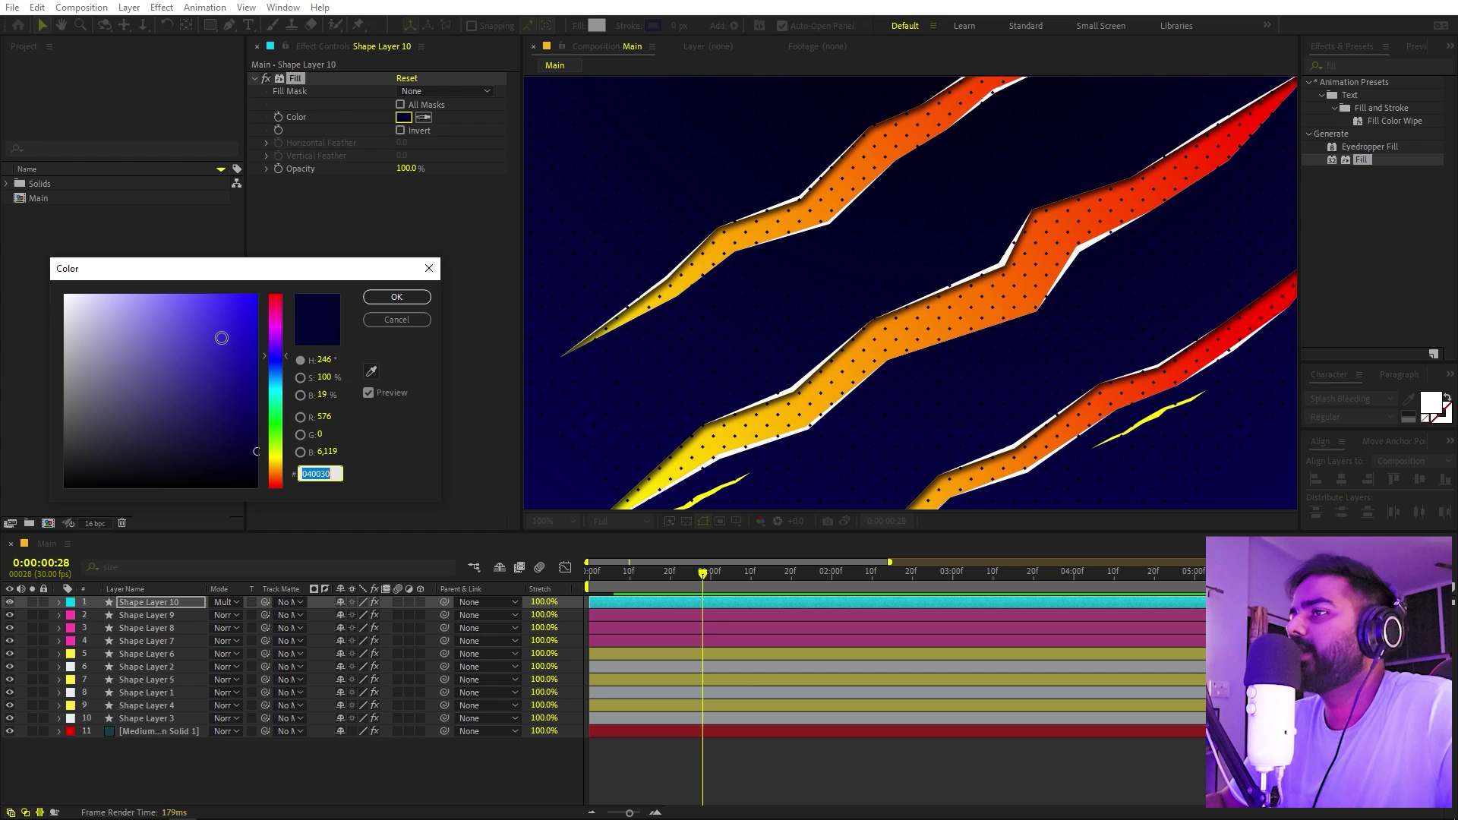
pyautogui.moveTo(221, 338)
pyautogui.mouseDown()
pyautogui.moveTo(273, 270)
pyautogui.moveTo(59, 259)
pyautogui.mouseUp()
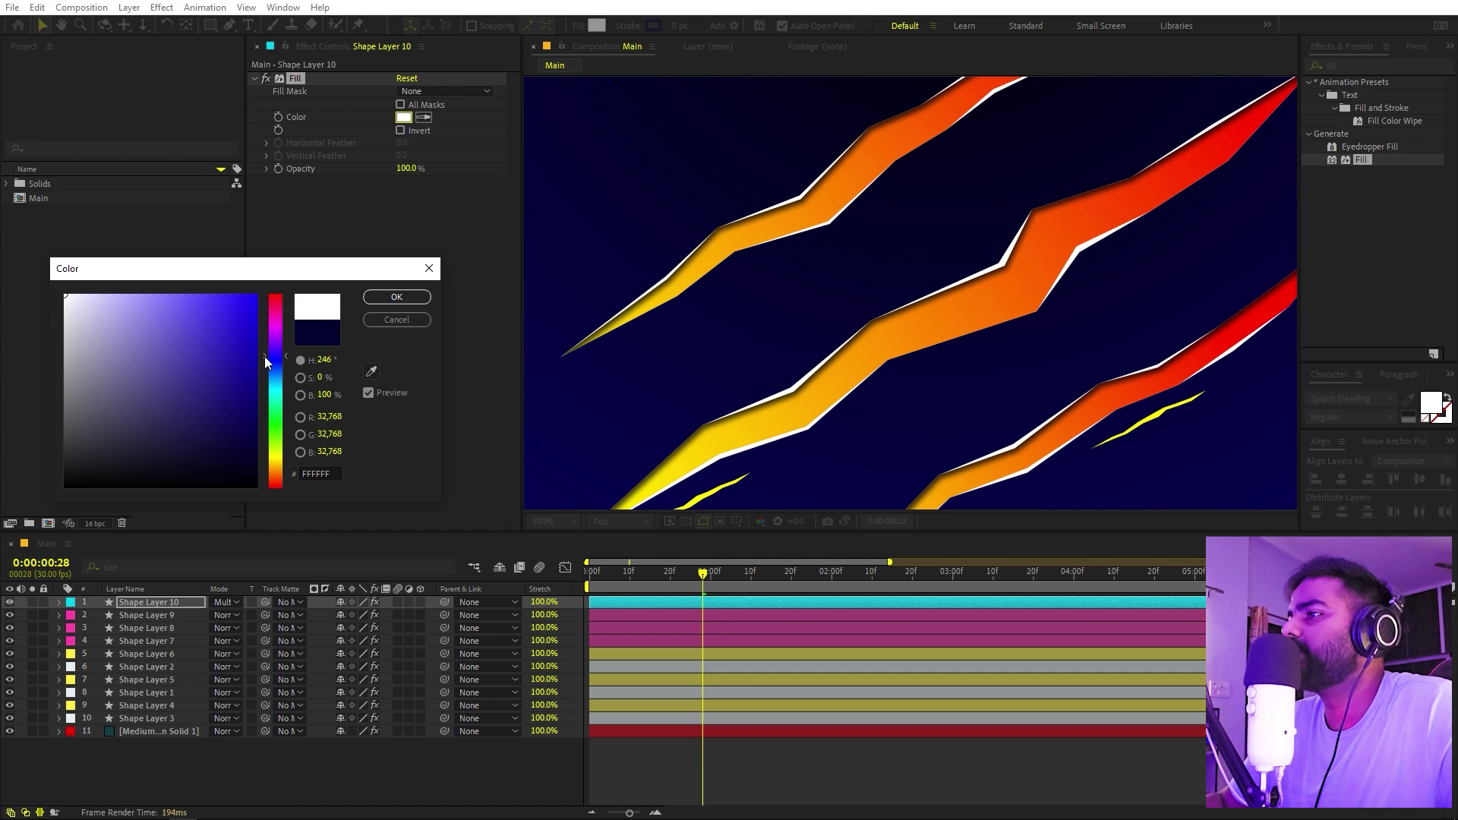
pyautogui.moveTo(266, 355)
pyautogui.mouseDown()
pyautogui.moveTo(267, 331)
pyautogui.moveTo(226, 298)
pyautogui.moveTo(272, 292)
pyautogui.moveTo(217, 380)
pyautogui.moveTo(260, 417)
pyautogui.moveTo(221, 421)
pyautogui.moveTo(148, 385)
pyautogui.moveTo(236, 451)
pyautogui.mouseUp()
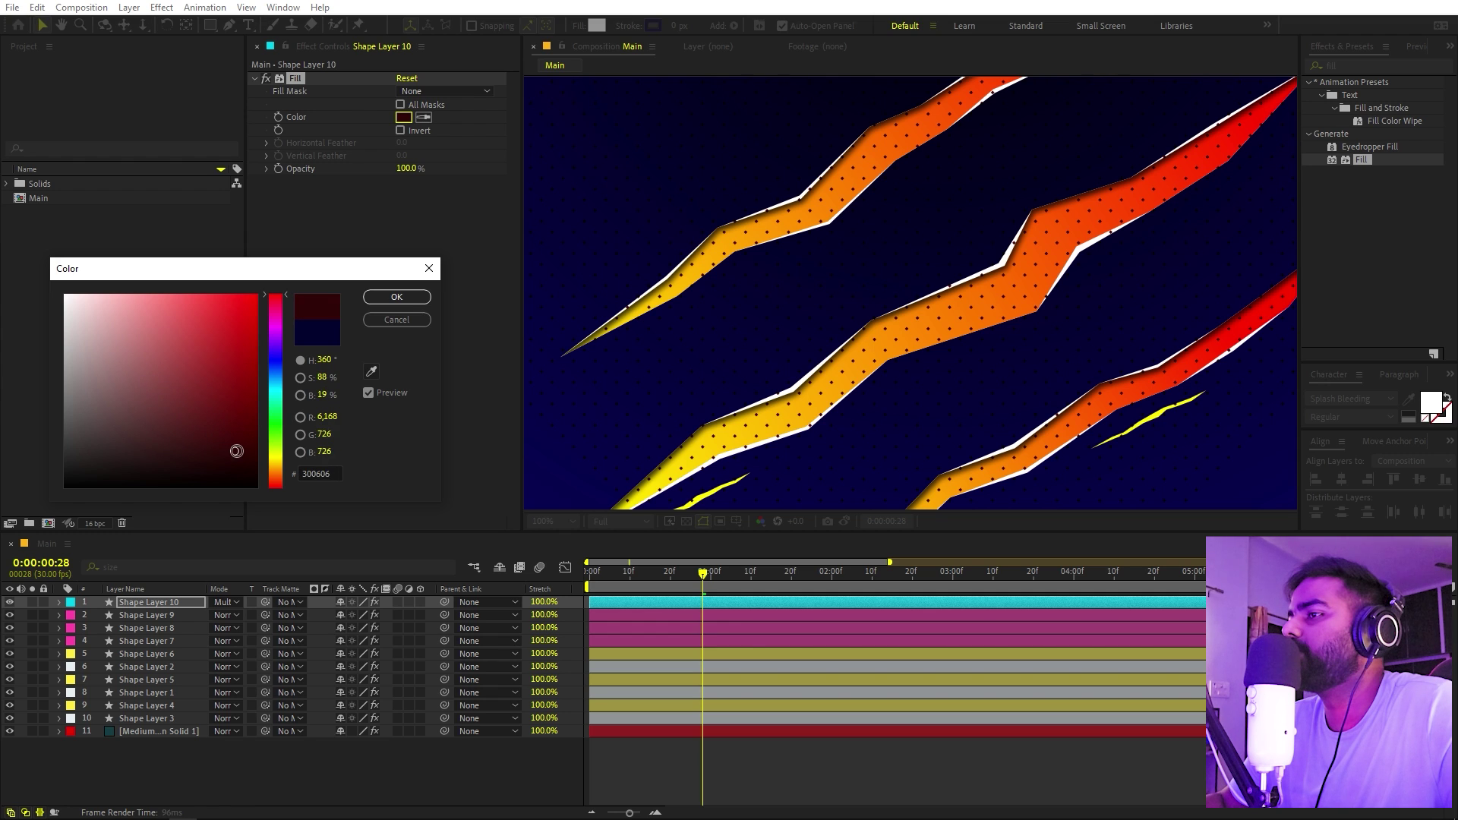
pyautogui.click(397, 297)
# Step: Duplicate Shape Layer 10 with its diamond pattern and Fill effect
pyautogui.scroll(-4, 794, 404)
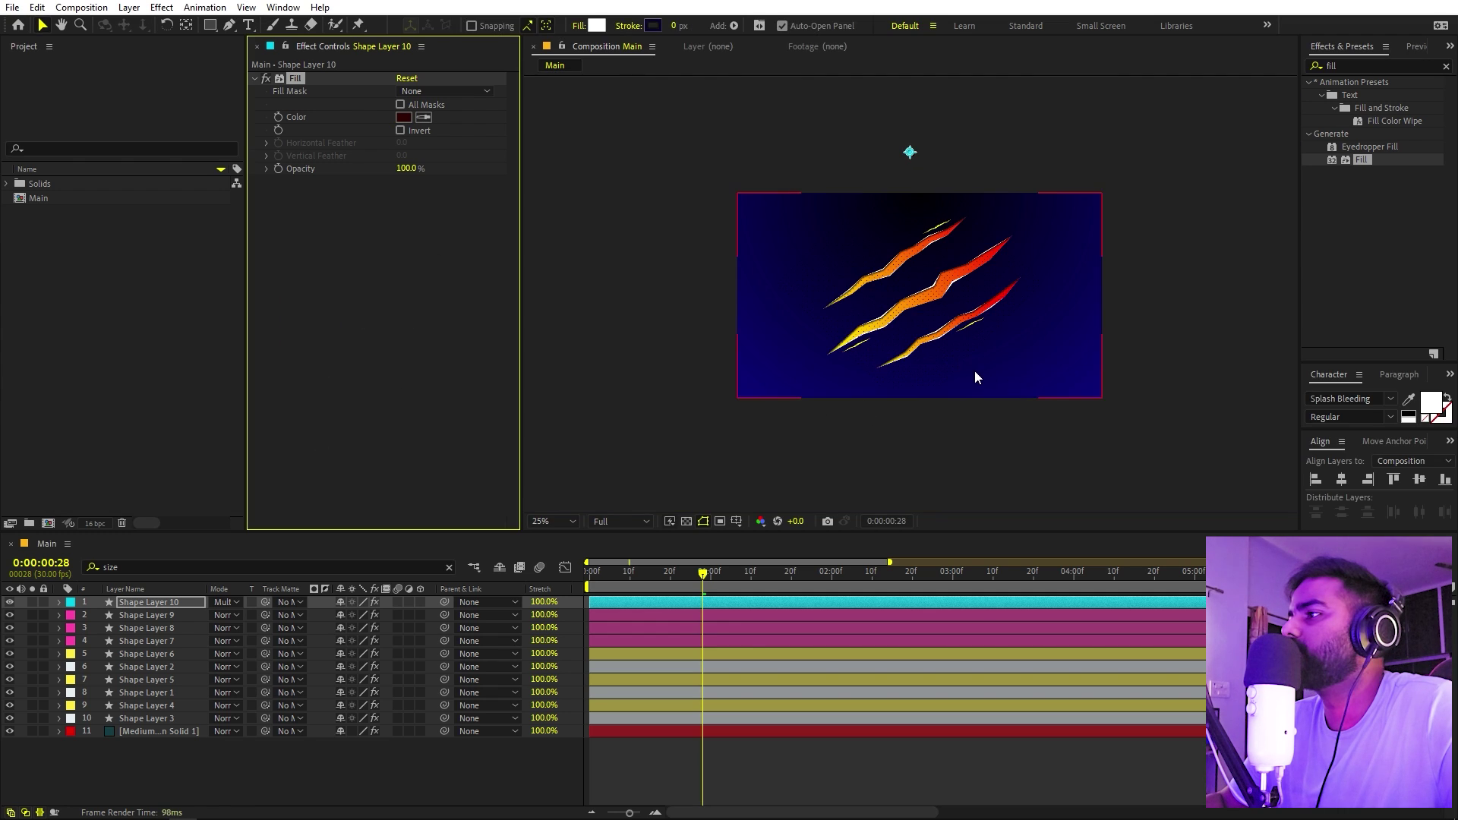
pyautogui.scroll(3, 975, 372)
pyautogui.press('space')
pyautogui.moveTo(1071, 344); pyautogui.dragTo(969, 408)
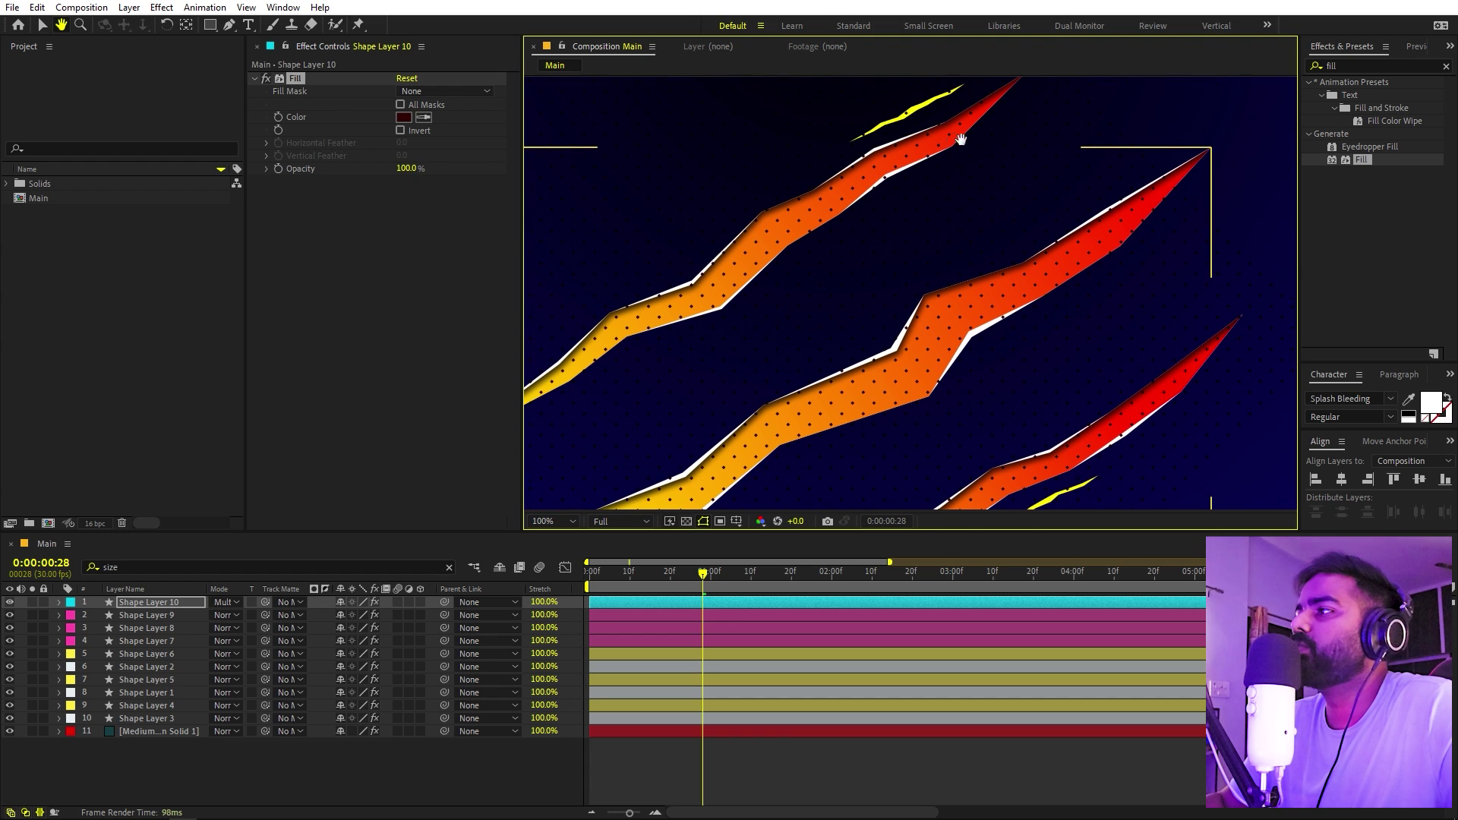
pyautogui.press('v')
pyautogui.click(173, 604)
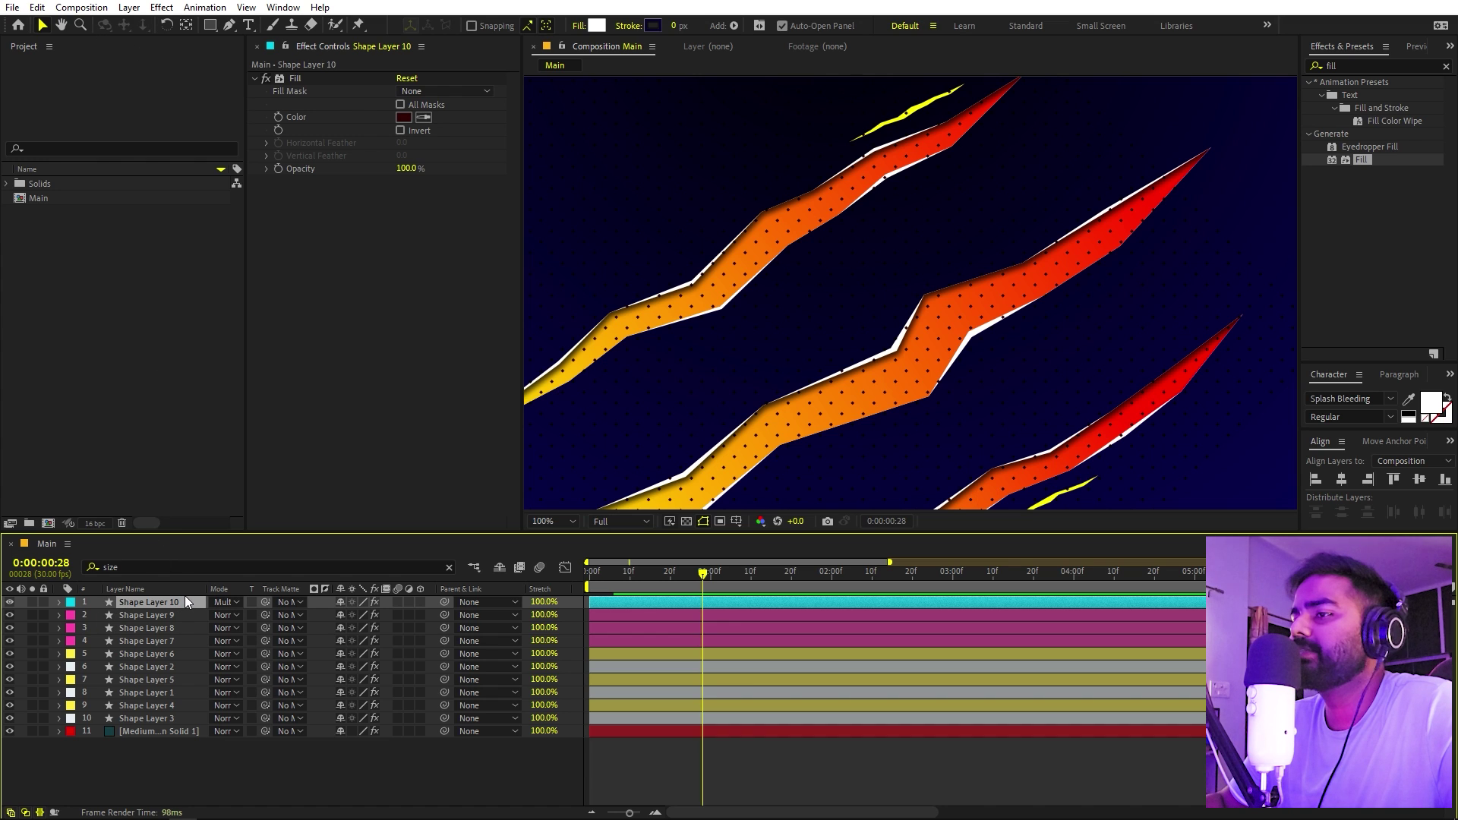
pyautogui.hotkey('ctrl', 'd')
pyautogui.hotkey('ctrl', 'd')
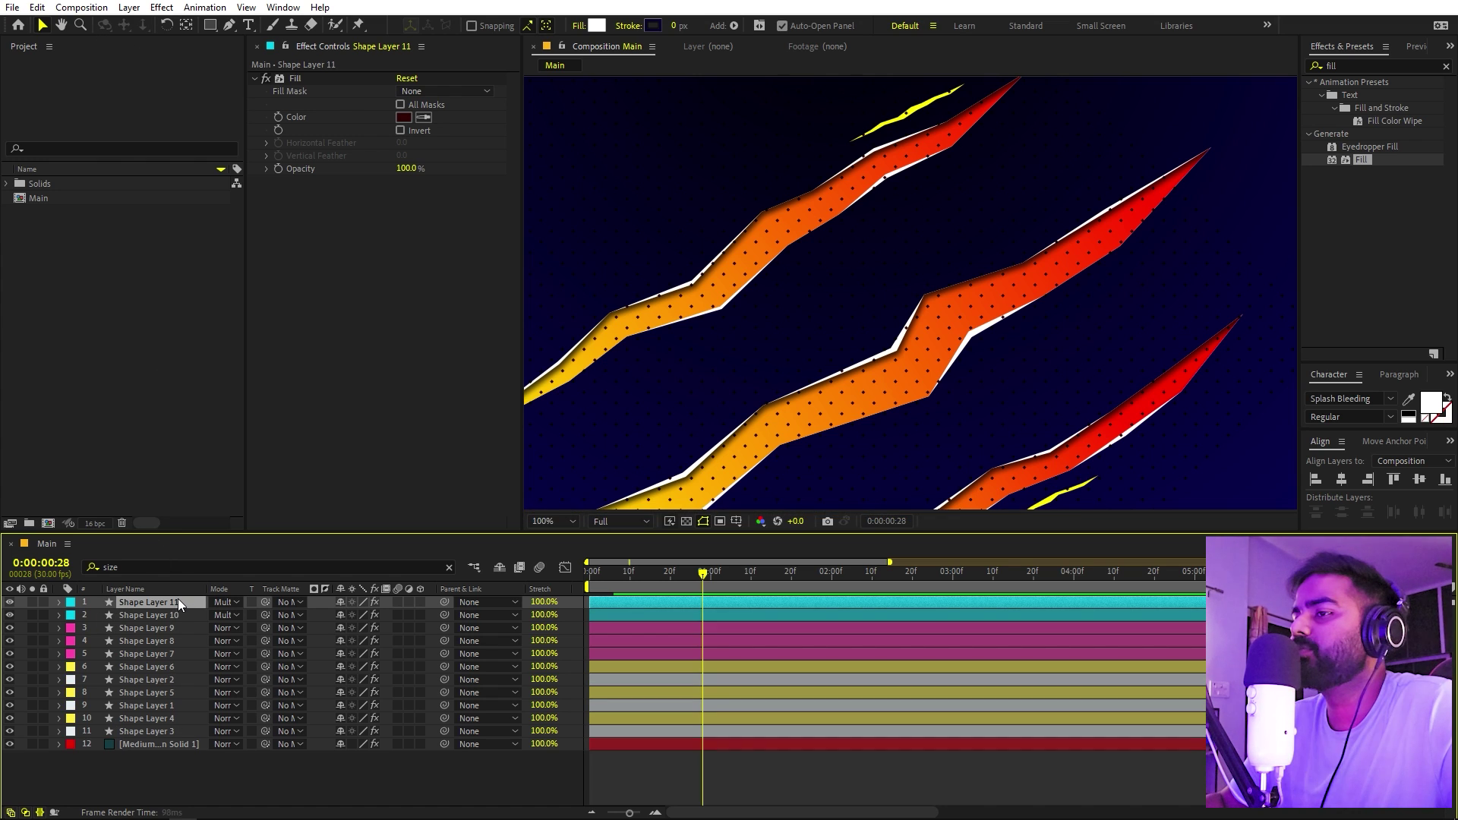
# Step: Duplicate the diamond pattern layer once more and place Shape Layers 10, 11 and 12 directly above Shape Layers 6, 5 and 4
pyautogui.click(160, 627)
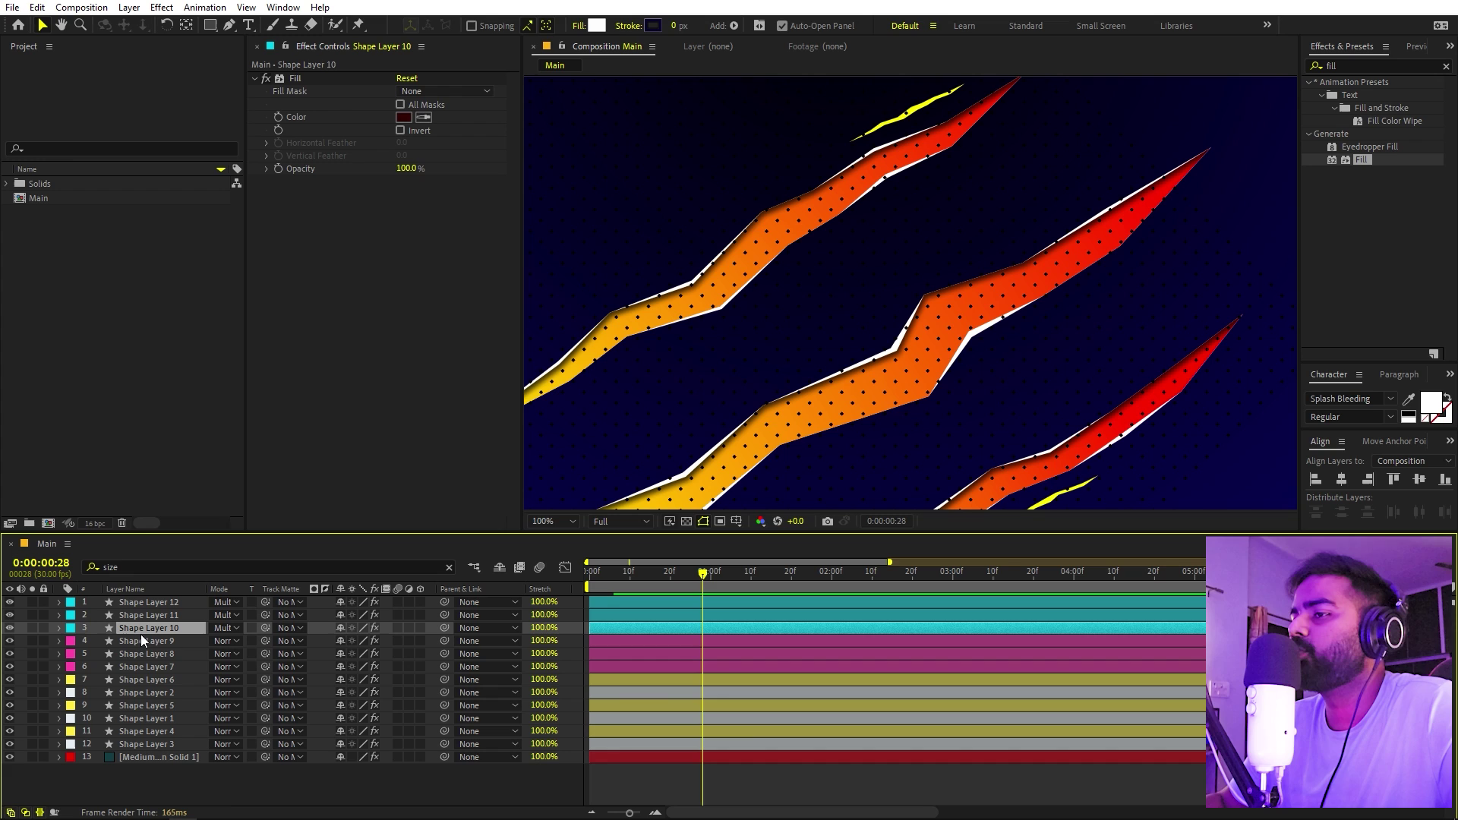
pyautogui.moveTo(143, 626); pyautogui.dragTo(145, 672)
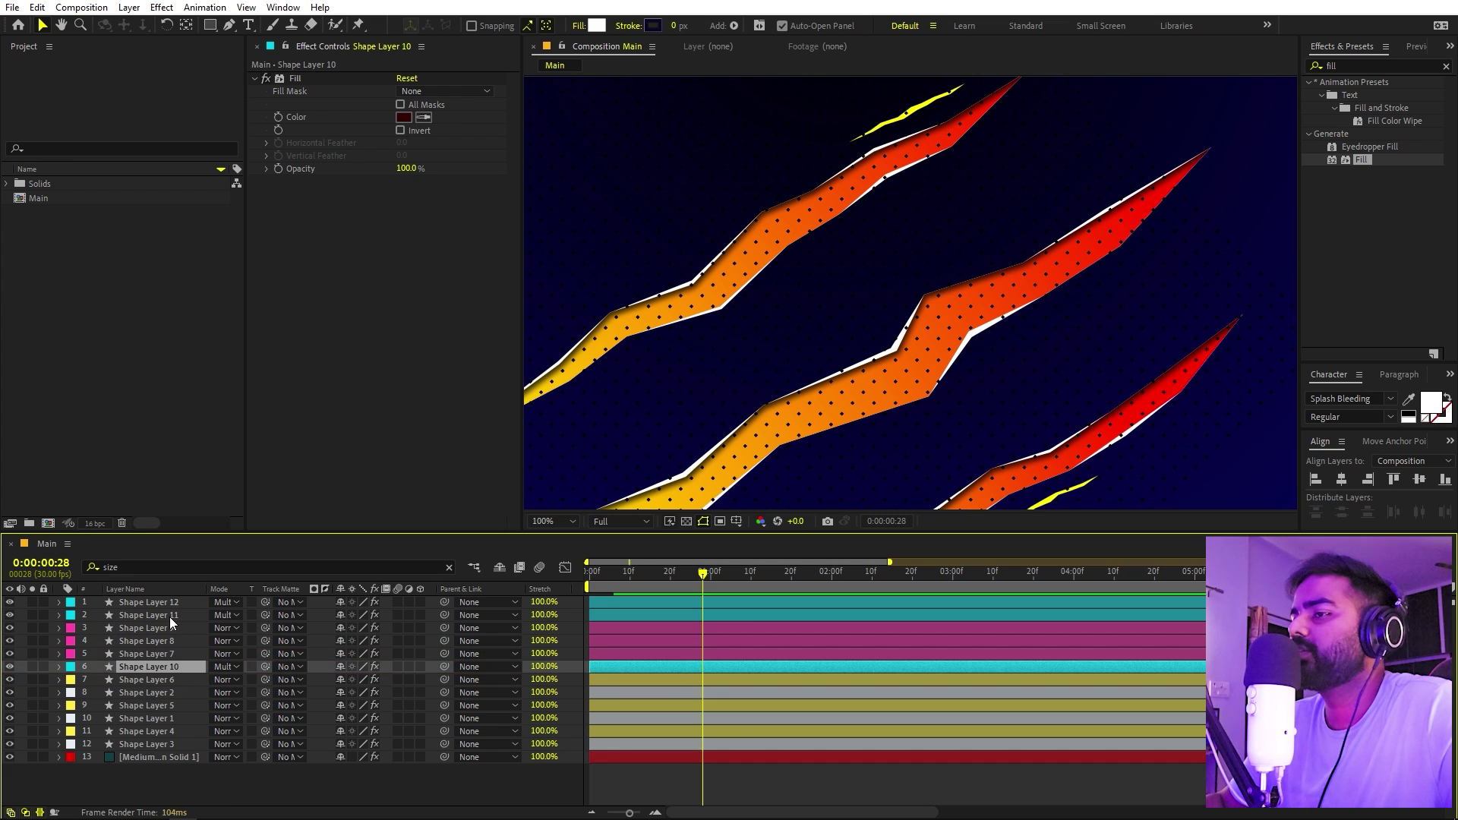
pyautogui.moveTo(170, 616); pyautogui.dragTo(175, 722)
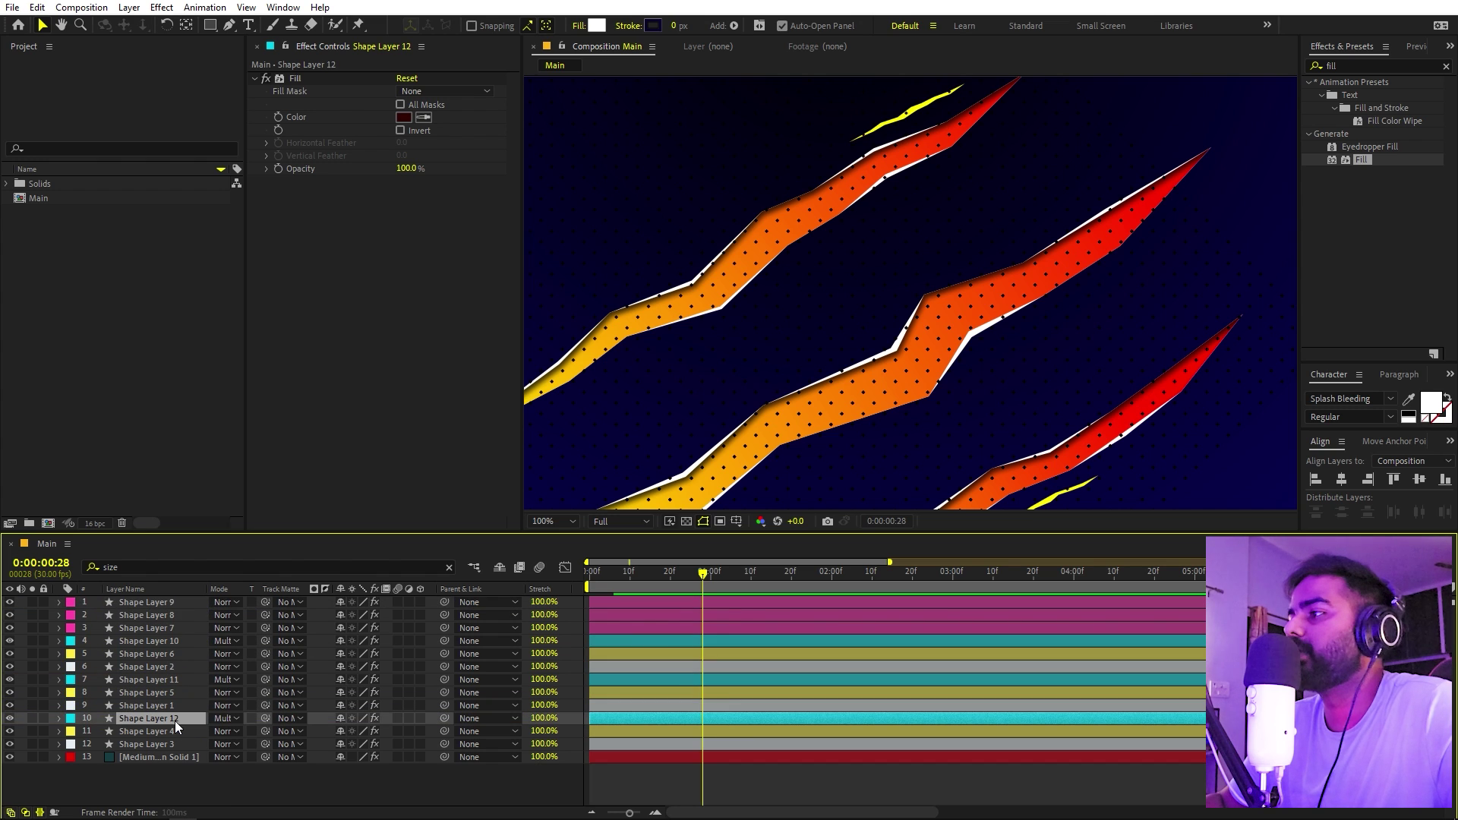
pyautogui.press('space')
pyautogui.moveTo(986, 317); pyautogui.dragTo(949, 262)
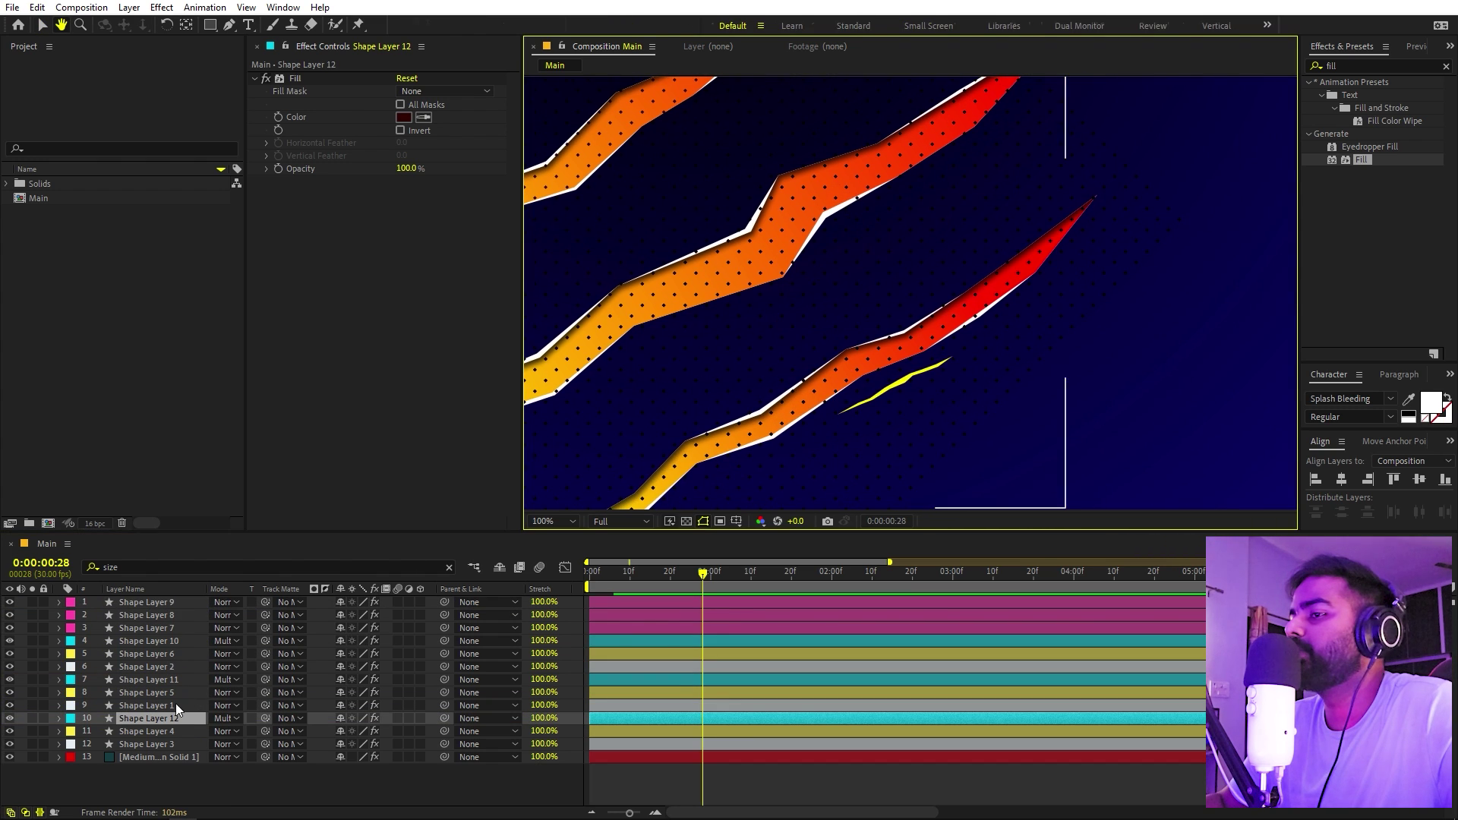
pyautogui.scroll(-2, 911, 280)
pyautogui.moveTo(956, 314); pyautogui.dragTo(940, 260)
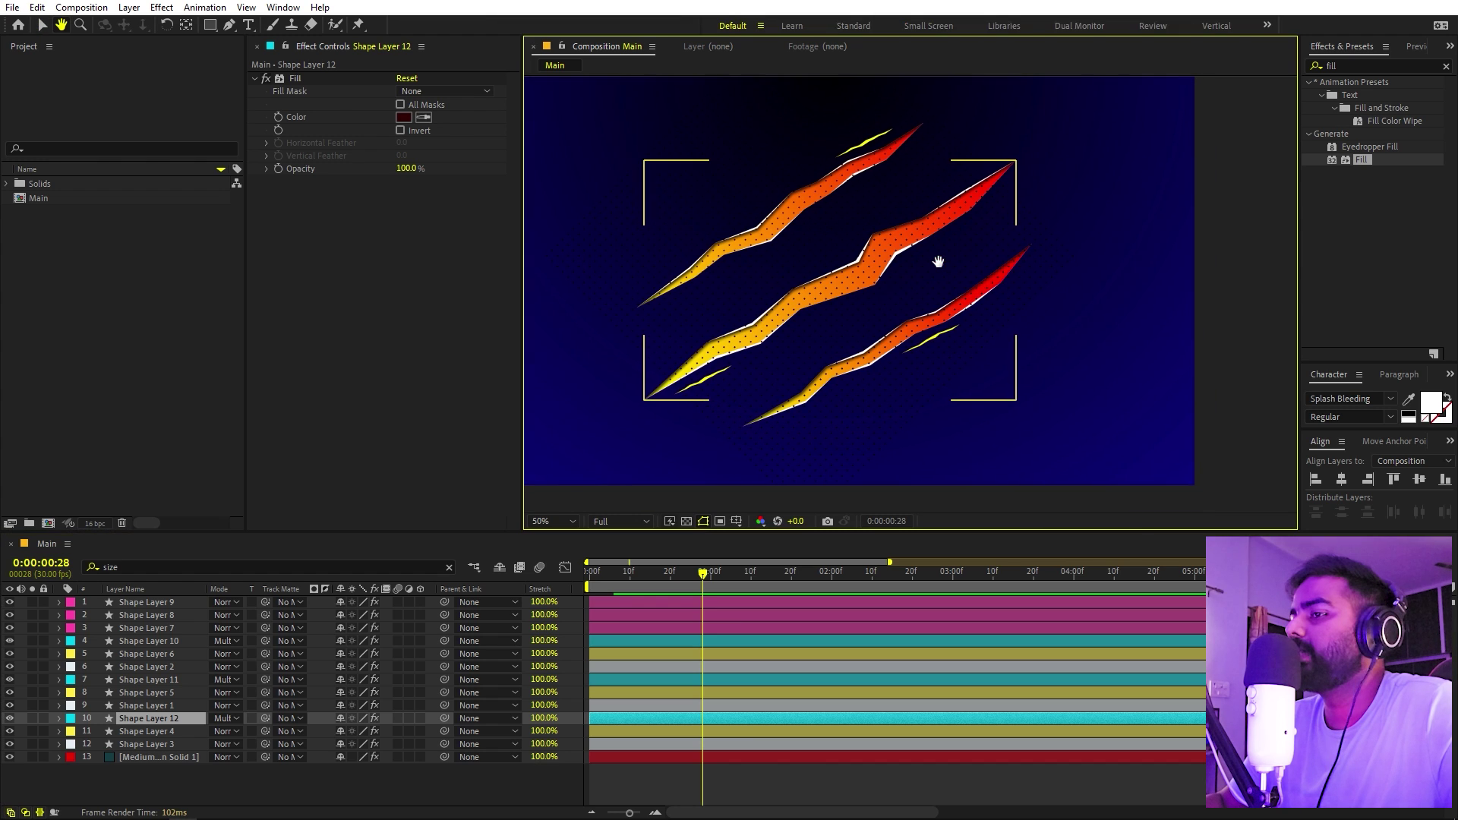
# Step: Draw an elliptical mask on Shape Layer 12 around the red tip of the lowest slash
pyautogui.click(174, 730)
pyautogui.press('v')
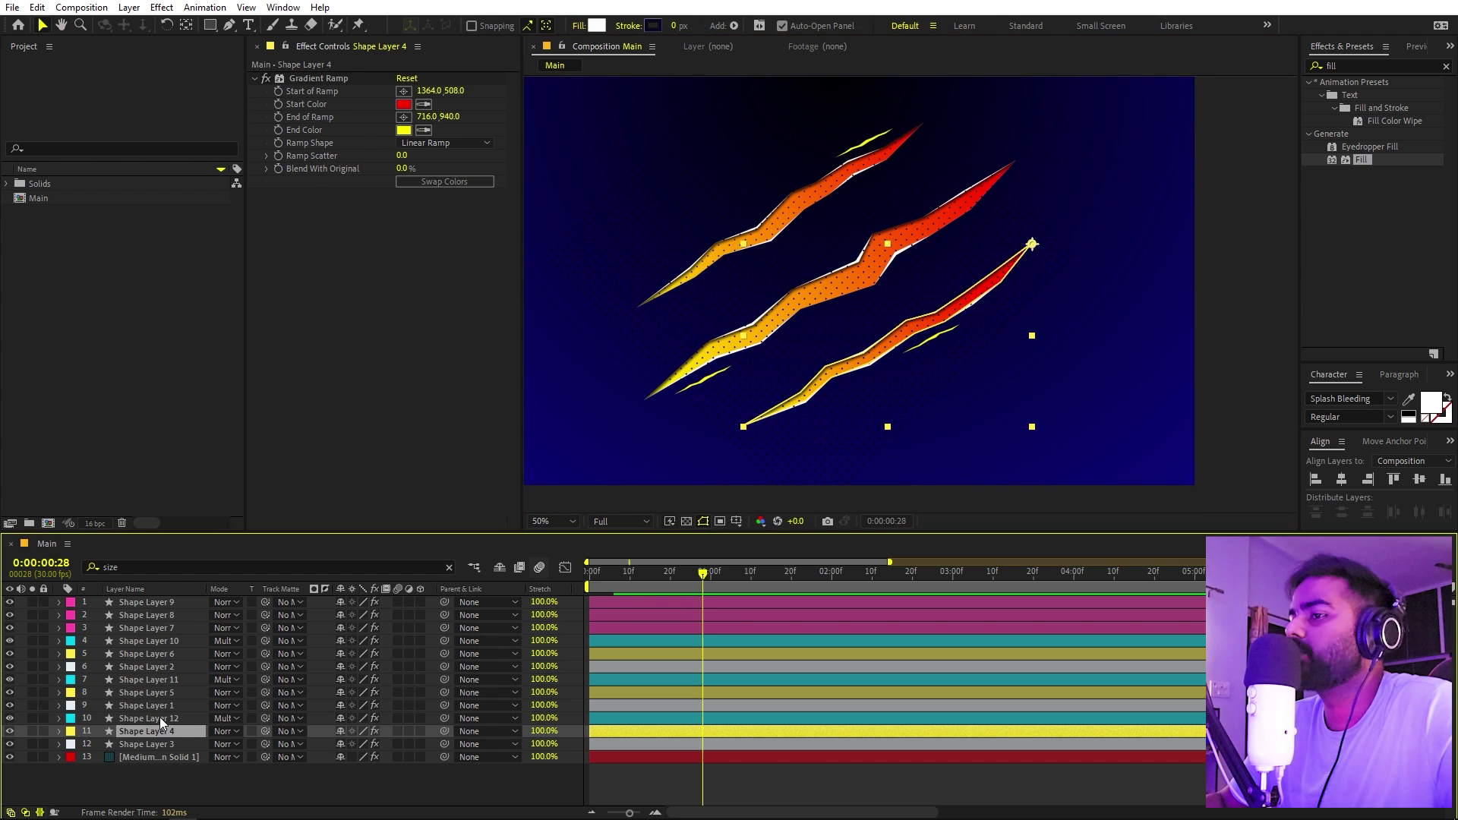
pyautogui.click(159, 717)
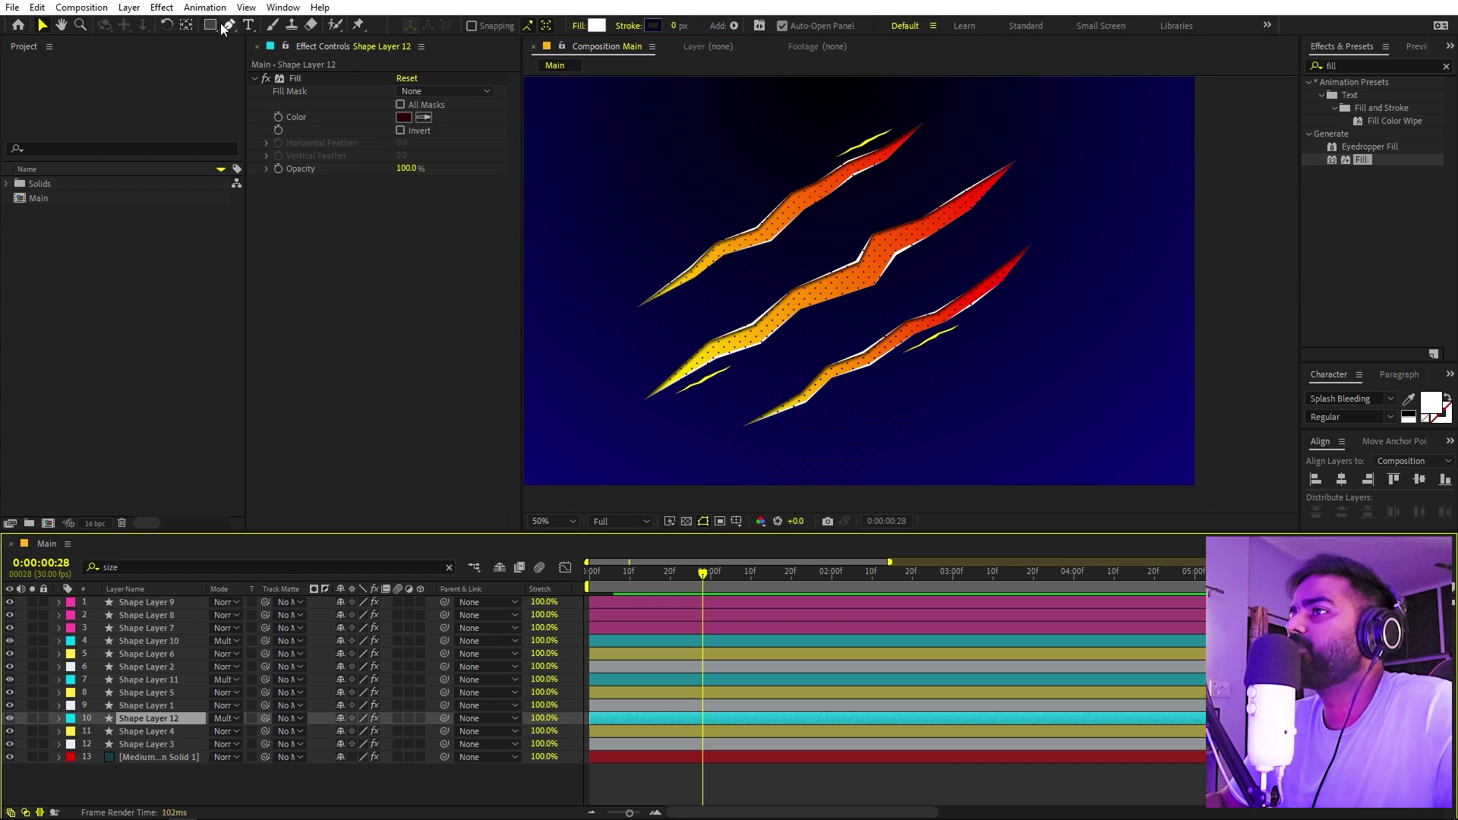
pyautogui.moveTo(221, 25); pyautogui.dragTo(259, 58)
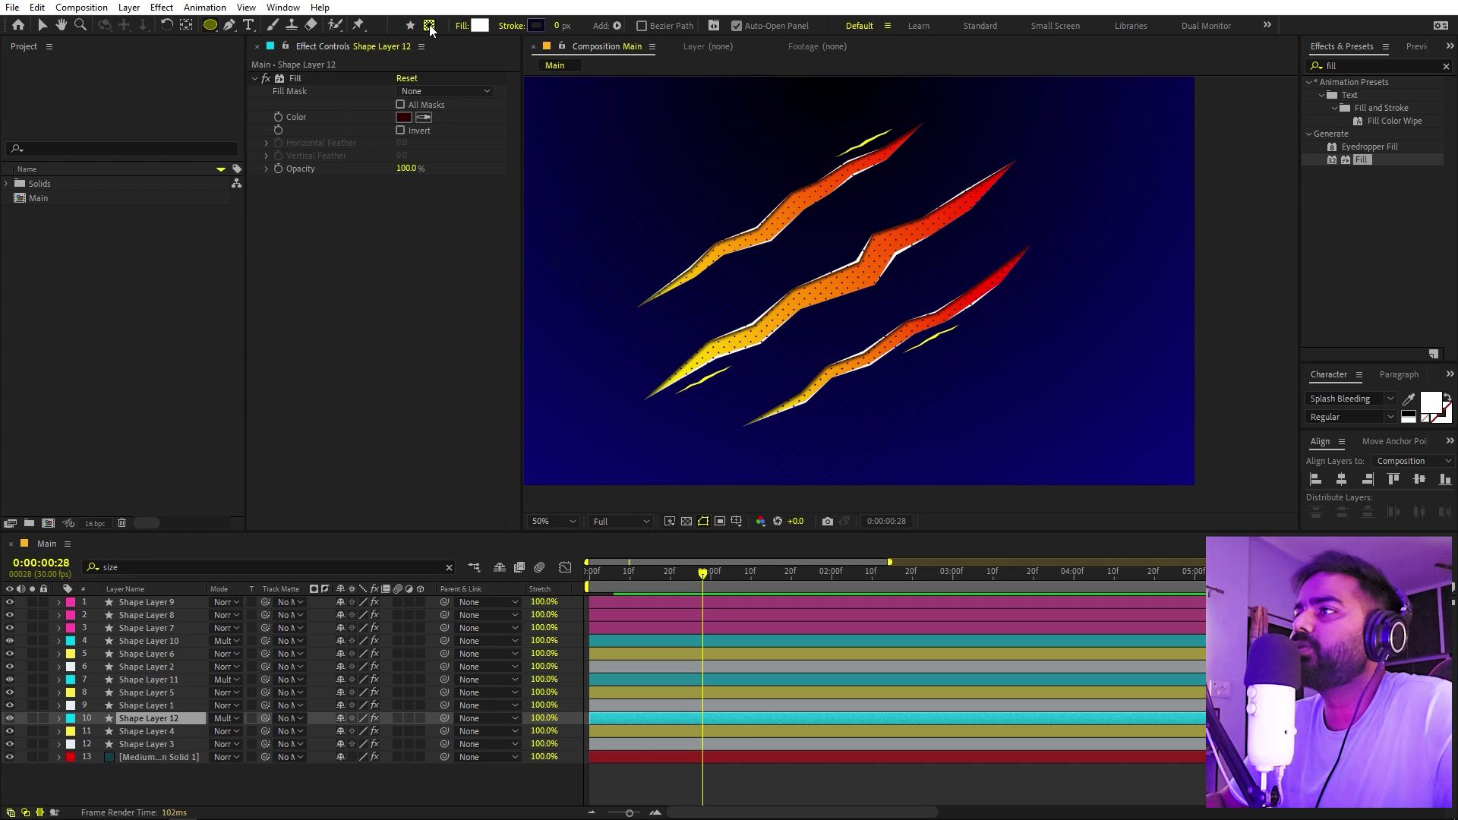
pyautogui.click(429, 27)
pyautogui.click(411, 25)
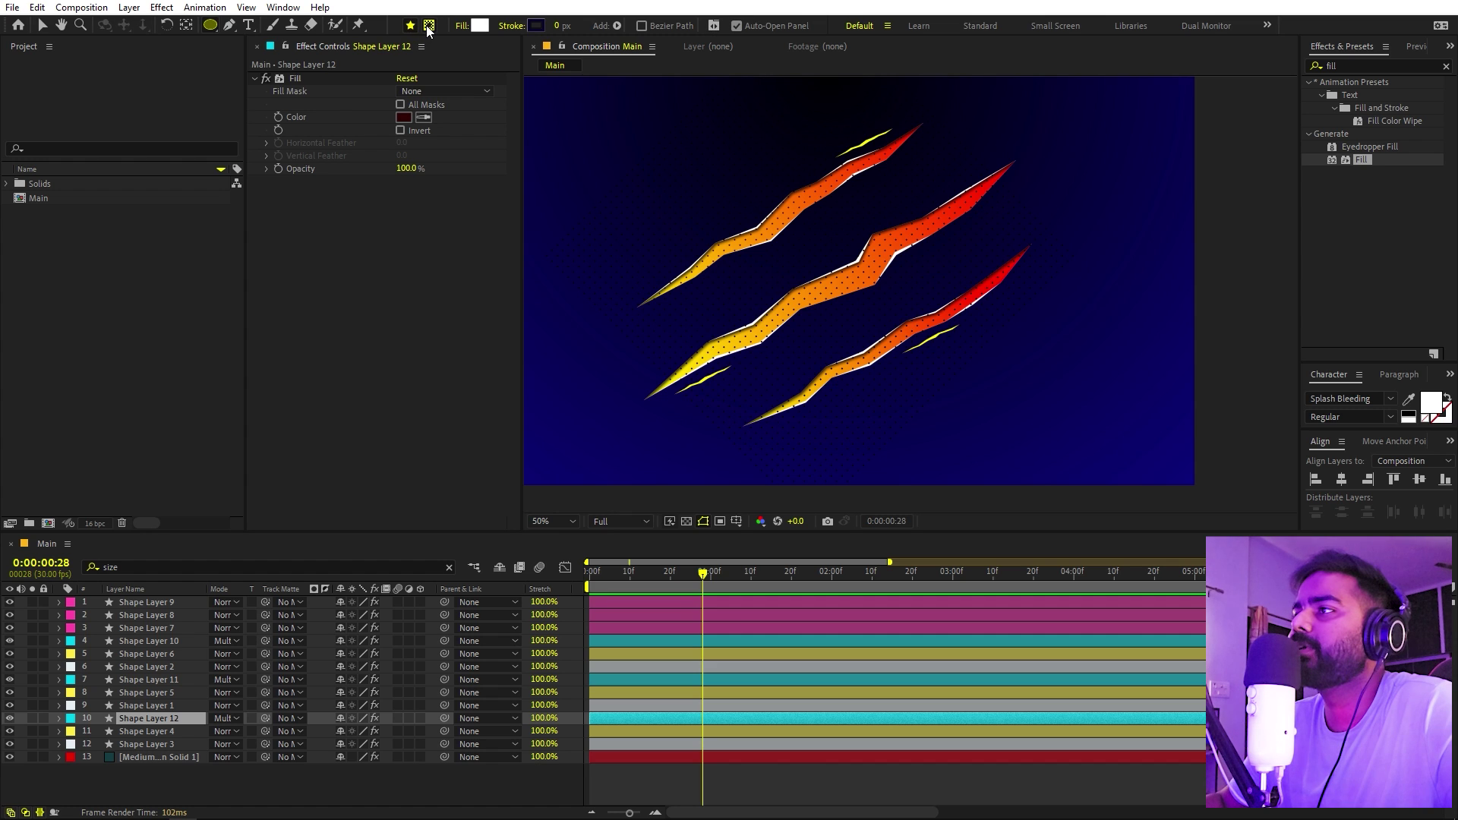
pyautogui.click(430, 27)
pyautogui.scroll(2, 829, 338)
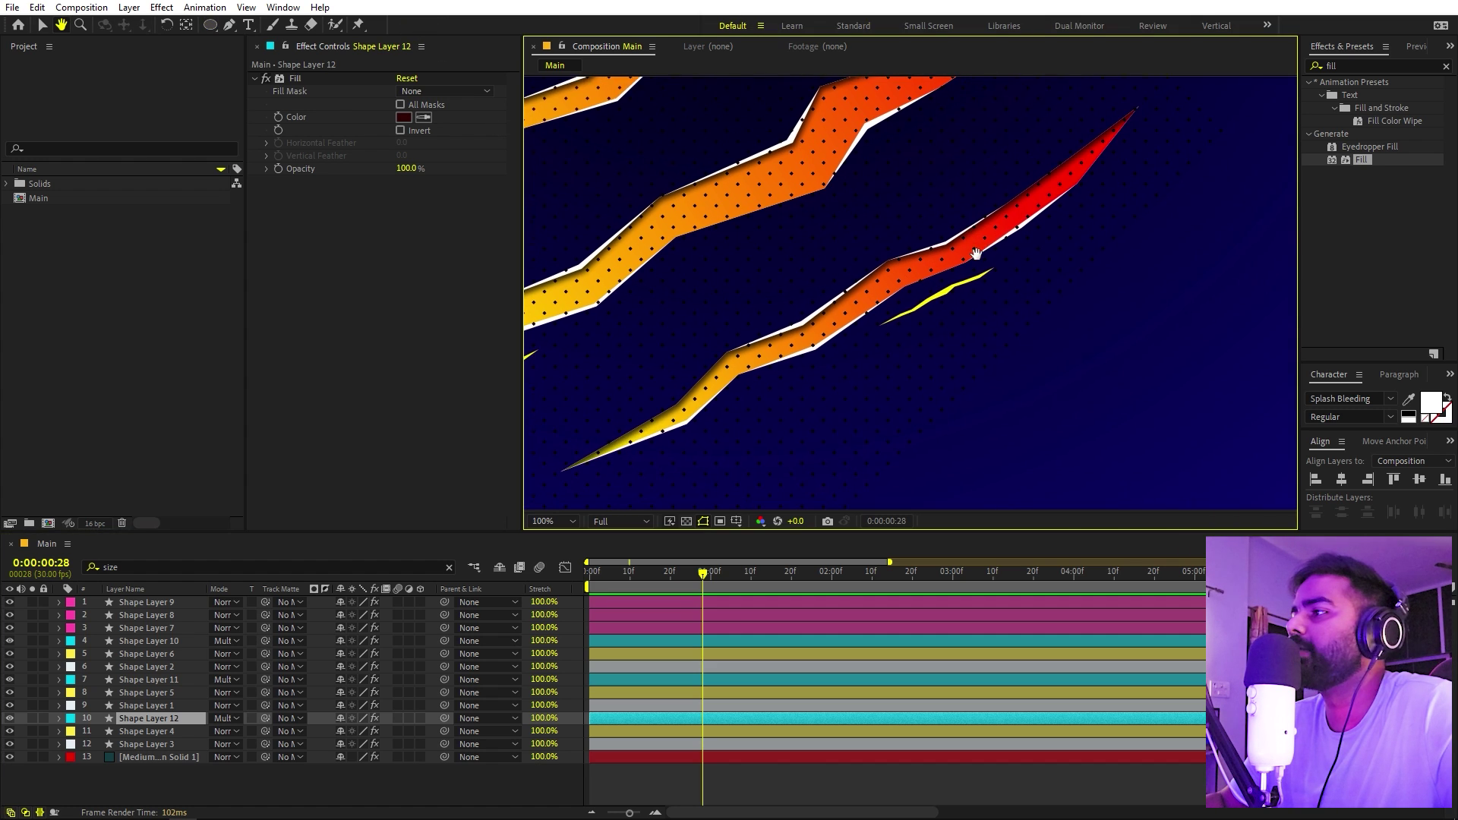
pyautogui.click(125, 722)
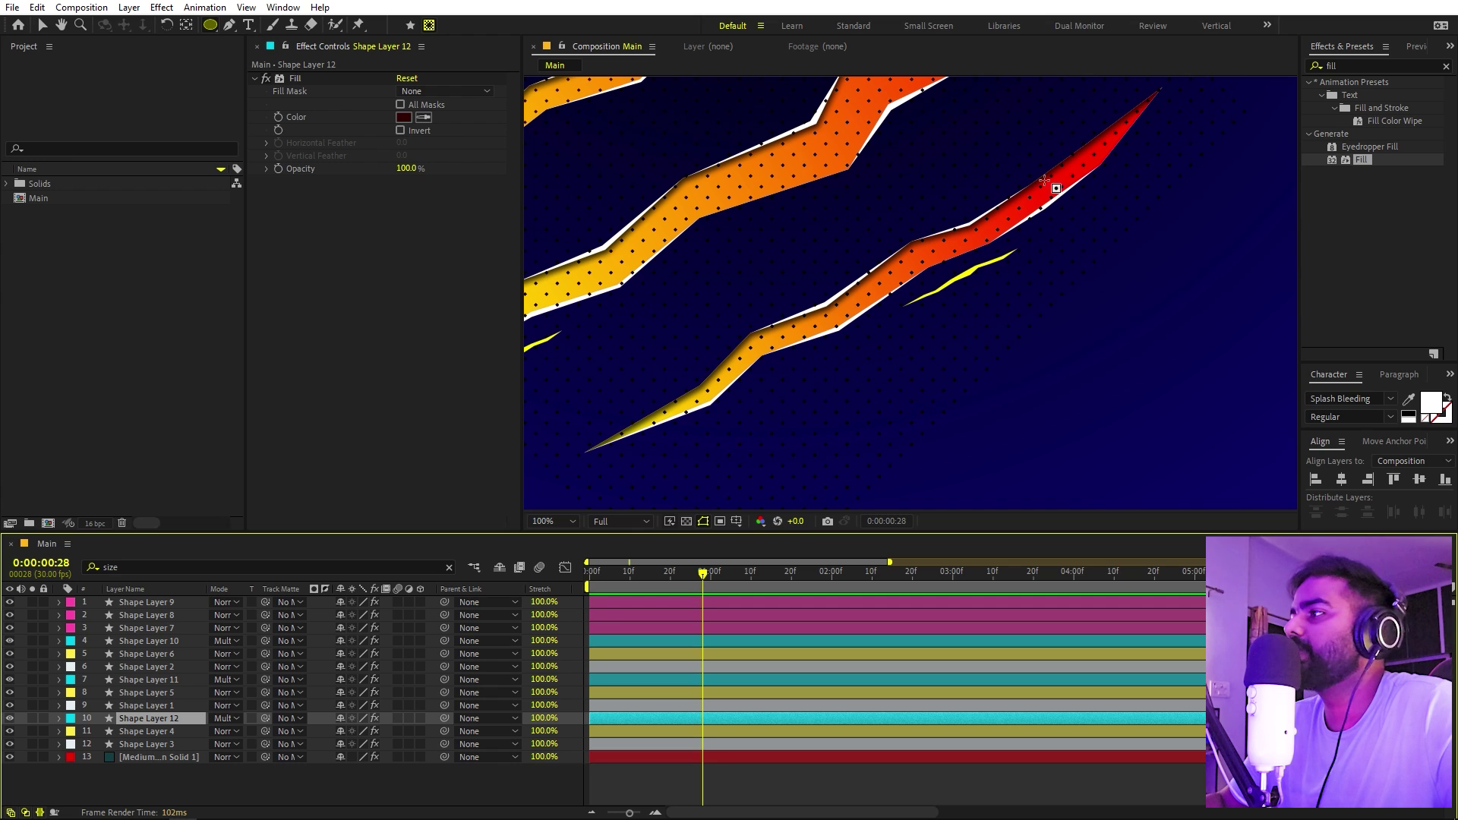
pyautogui.moveTo(1010, 135)
pyautogui.mouseDown()
pyautogui.moveTo(1146, 261)
pyautogui.moveTo(1201, 163)
pyautogui.moveTo(1229, 152)
pyautogui.mouseUp()
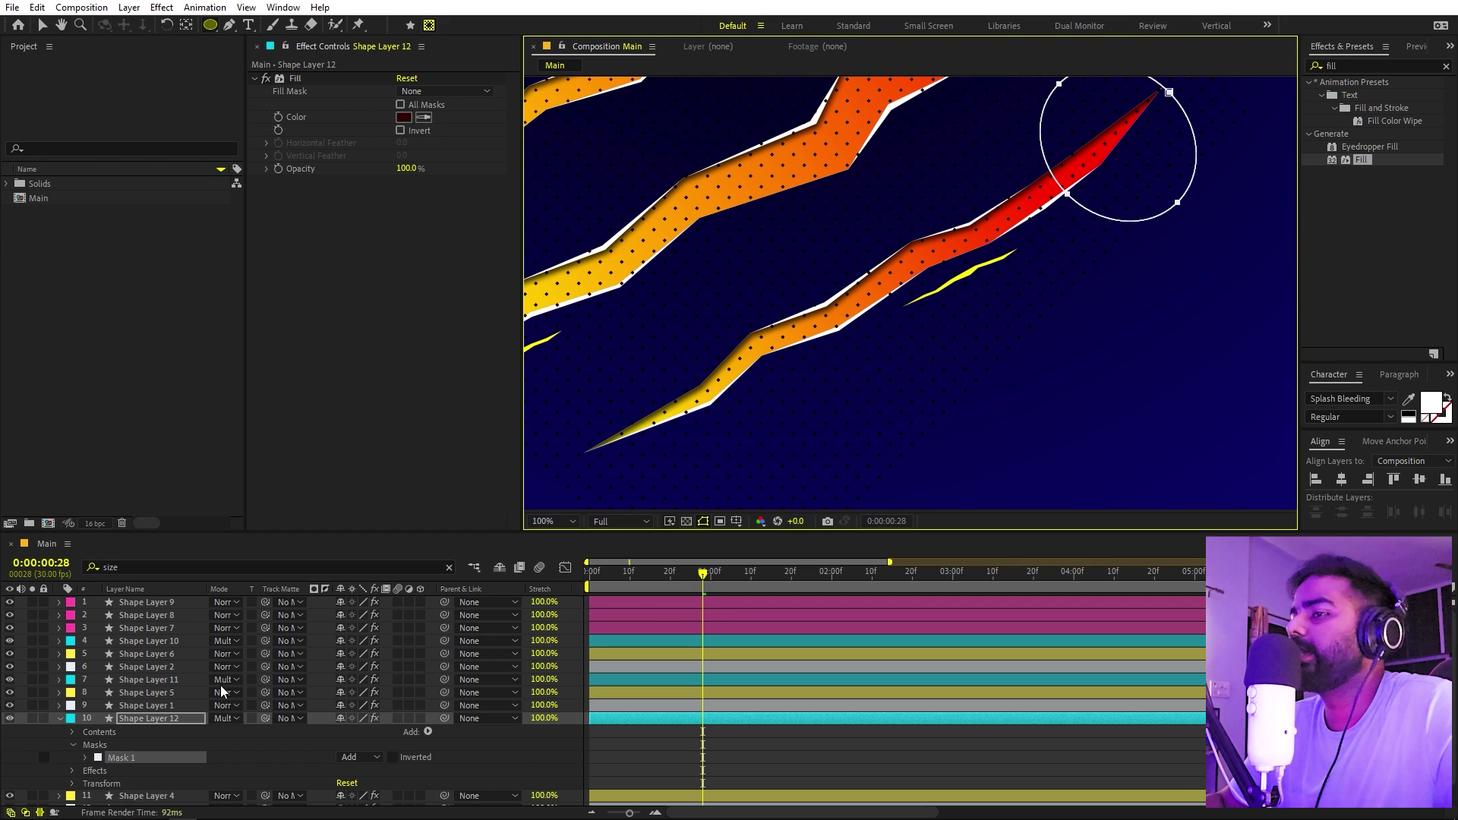
# Step: Hide the pattern layers Shape Layer 10 and Shape Layer 11
pyautogui.click(146, 680)
pyautogui.keyDown('ctrl'); pyautogui.click(138, 640); pyautogui.keyUp('ctrl')
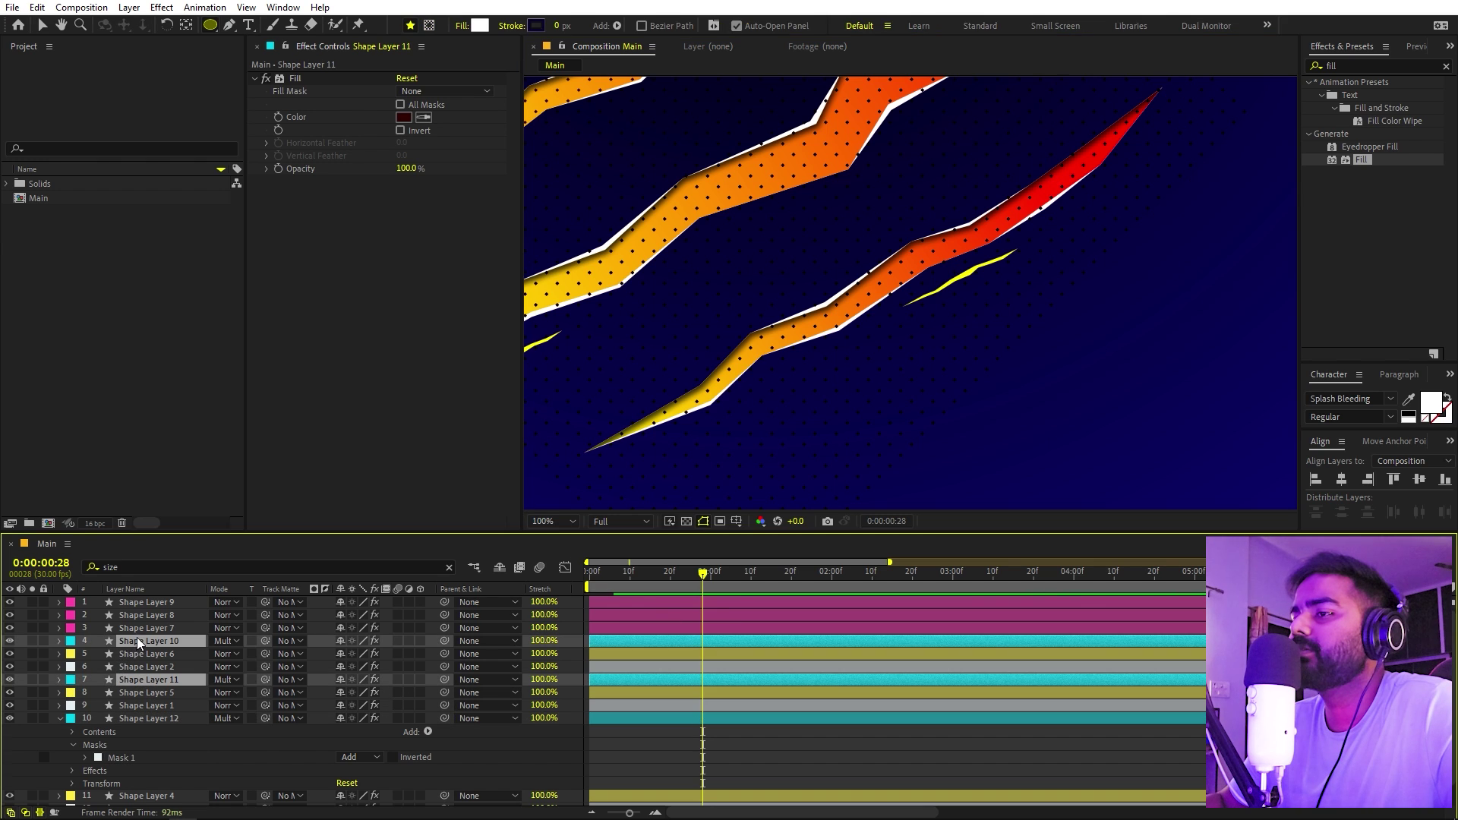
pyautogui.click(10, 642)
pyautogui.press('h')
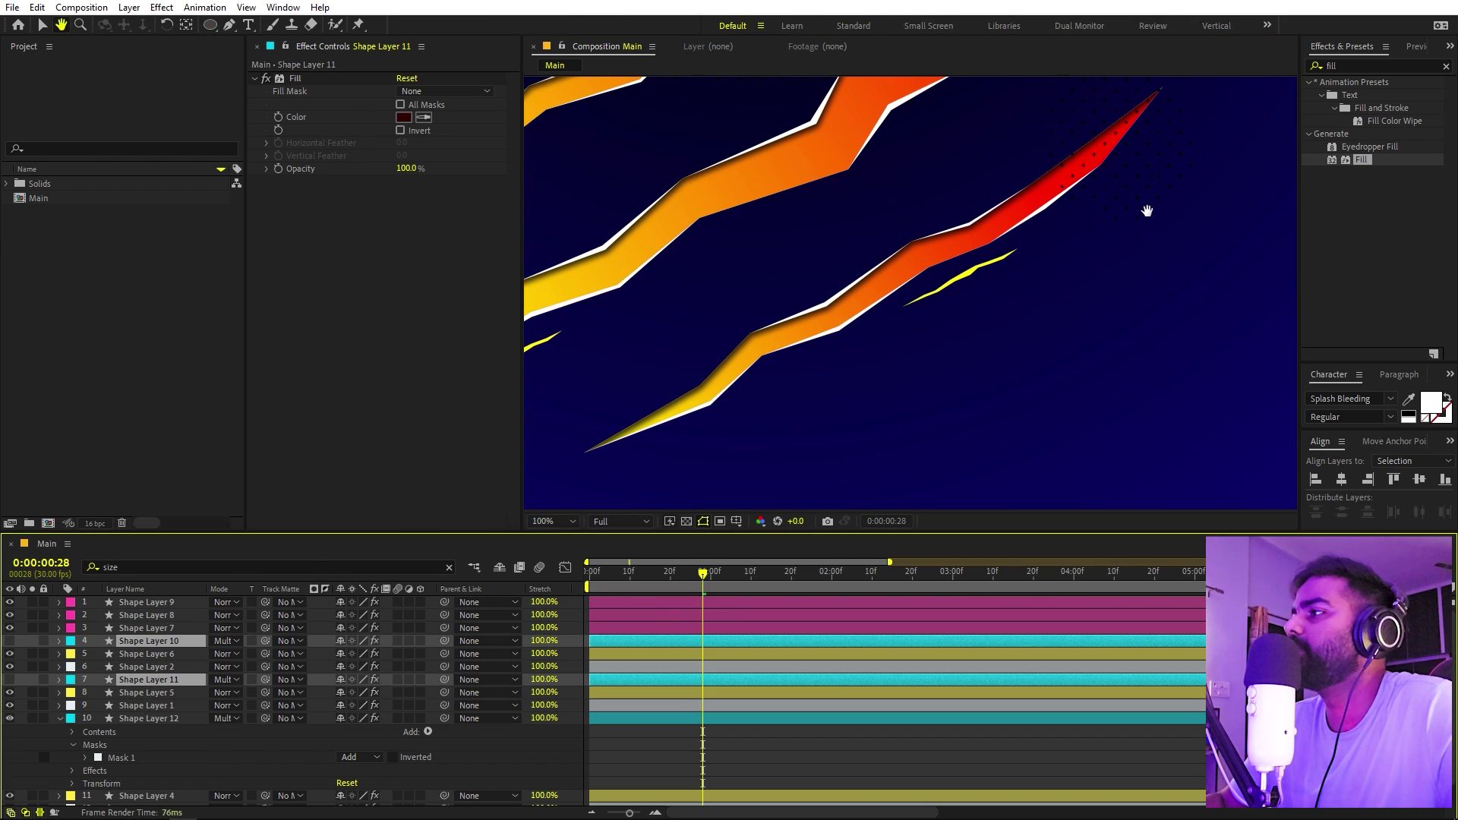
pyautogui.moveTo(1146, 208); pyautogui.dragTo(1071, 316)
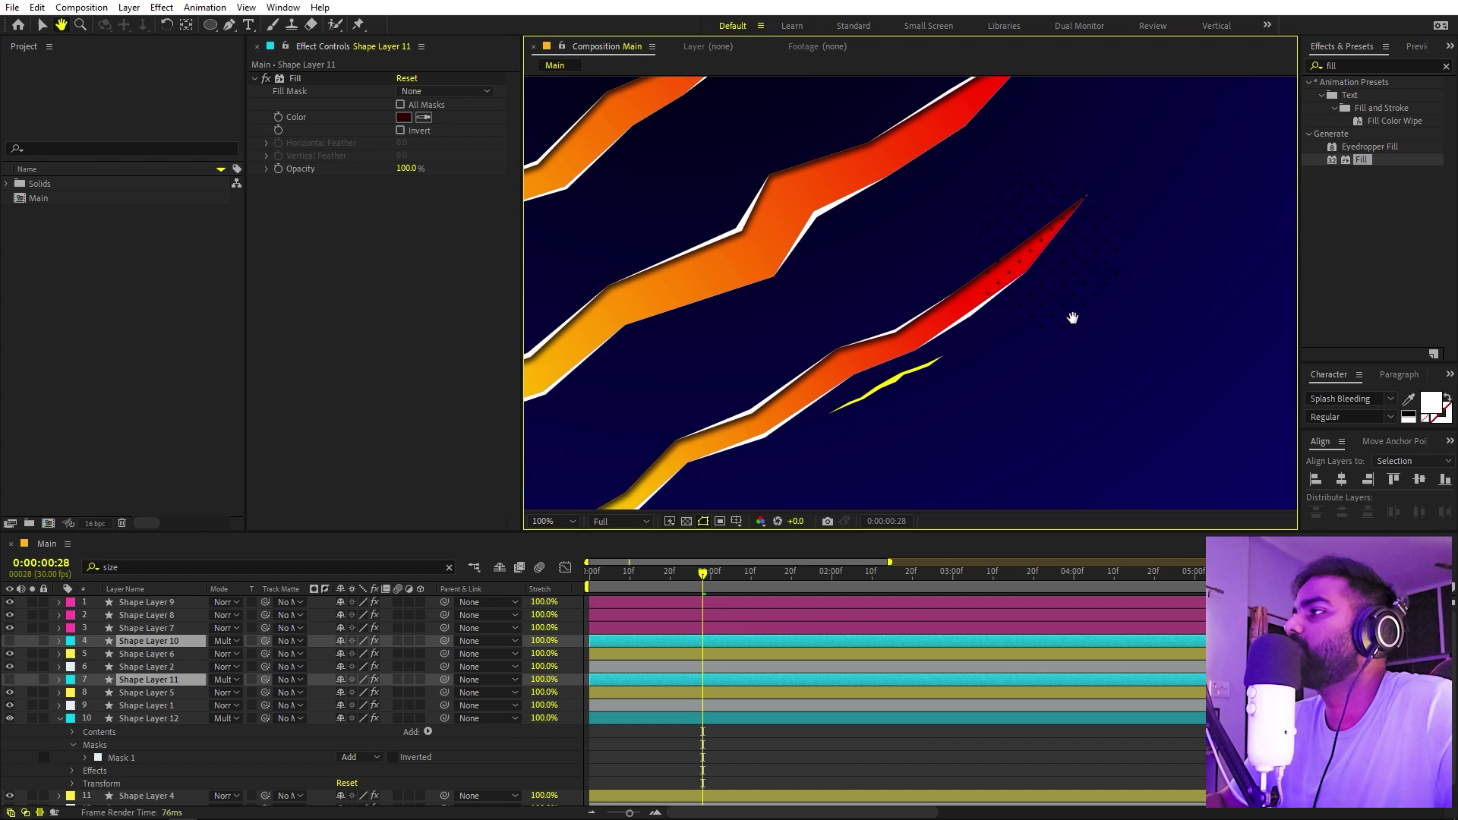
# Step: Move Shape Layer 12's elliptical mask down along the lowest slash and enlarge it slightly
pyautogui.click(135, 721)
pyautogui.press('q')
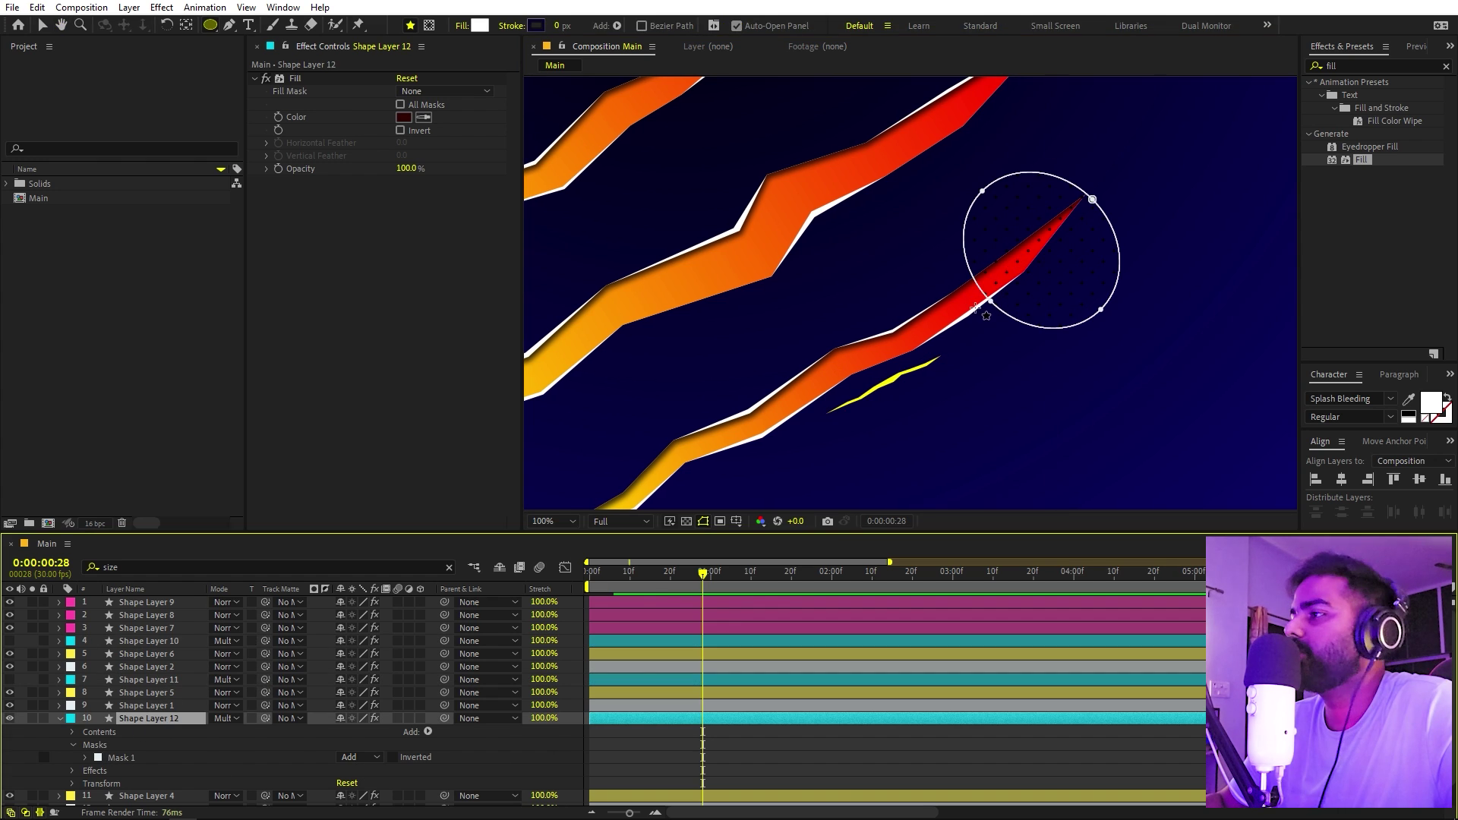
pyautogui.press('v')
pyautogui.doubleClick(989, 302)
pyautogui.moveTo(987, 302); pyautogui.dragTo(953, 314)
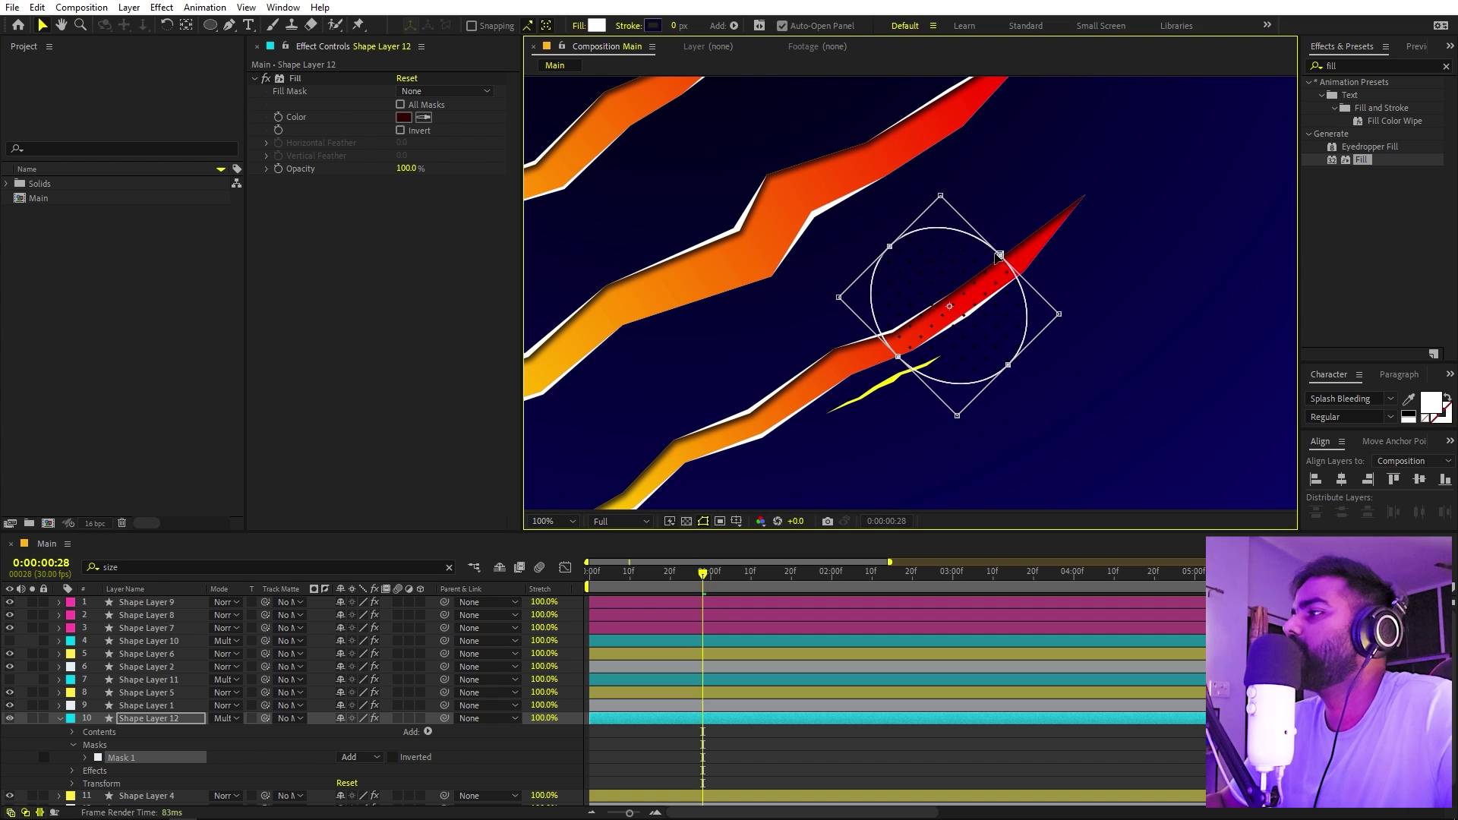
pyautogui.moveTo(1001, 255); pyautogui.dragTo(1028, 232)
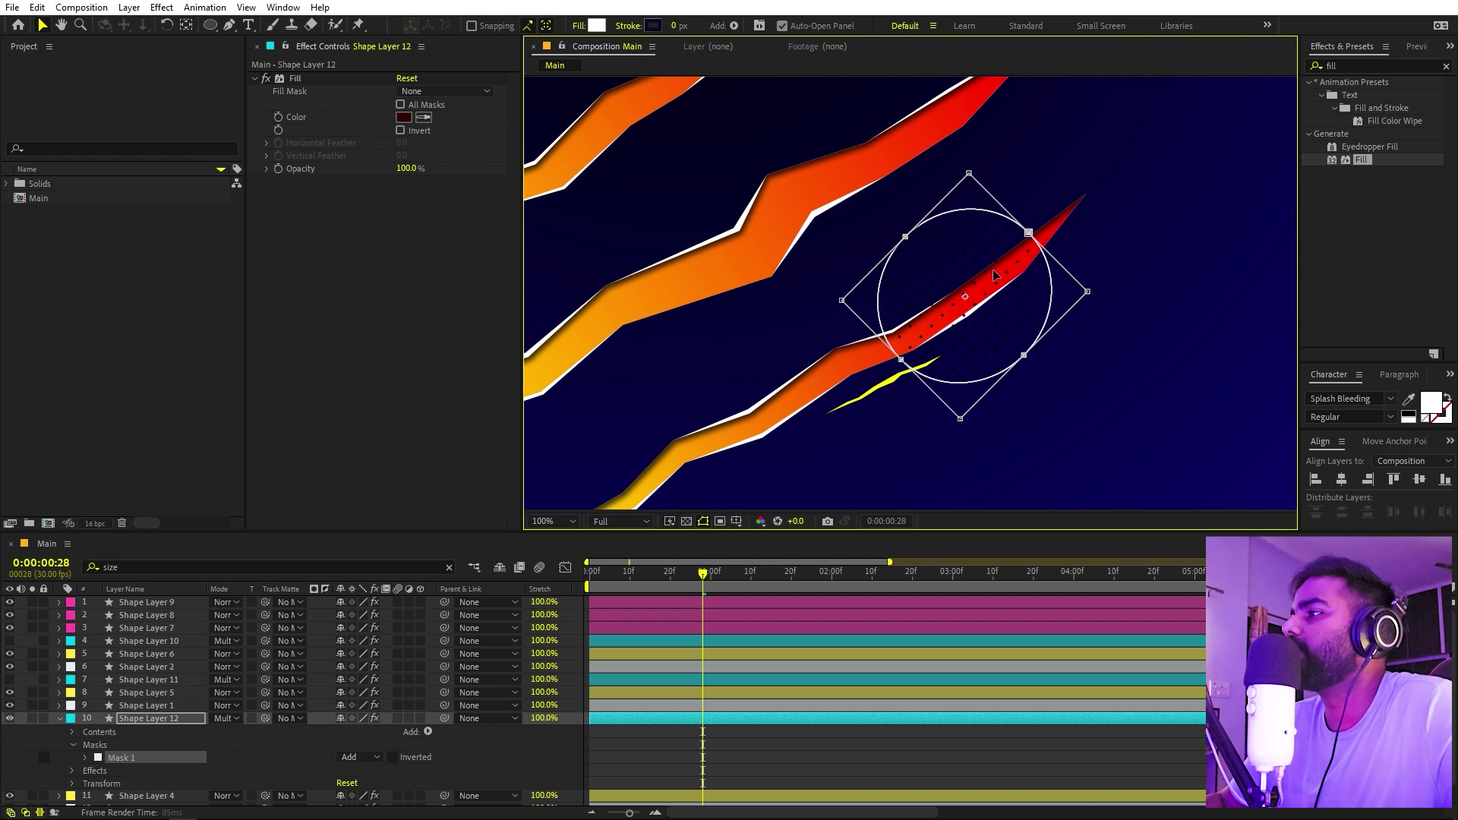
# Step: Try a Mask Feather of 147 pixels on Shape Layer 12's elliptical mask
pyautogui.click(174, 713)
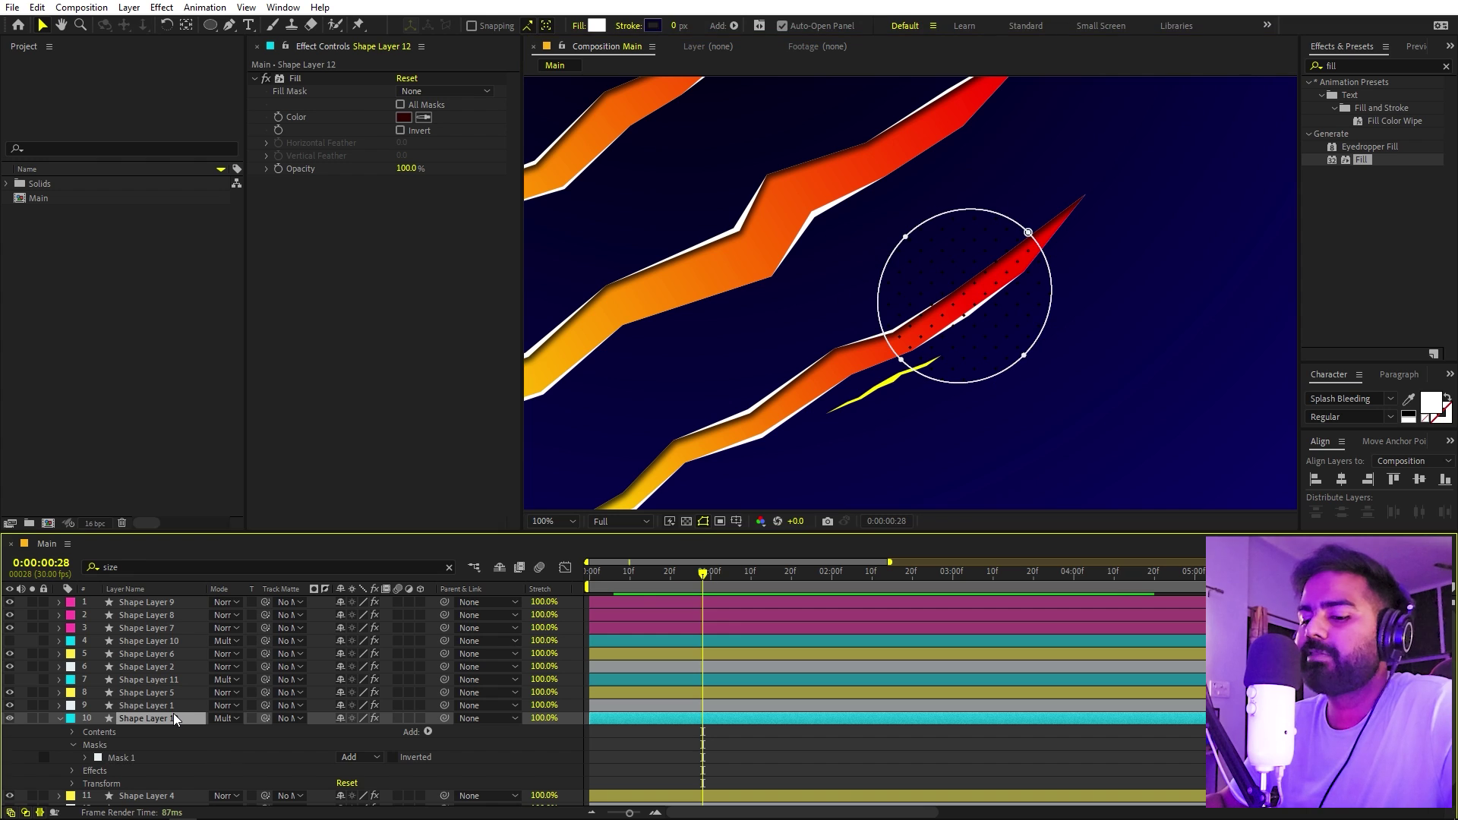
pyautogui.press('f')
pyautogui.moveTo(356, 744); pyautogui.dragTo(467, 744)
pyautogui.scroll(4, 891, 319)
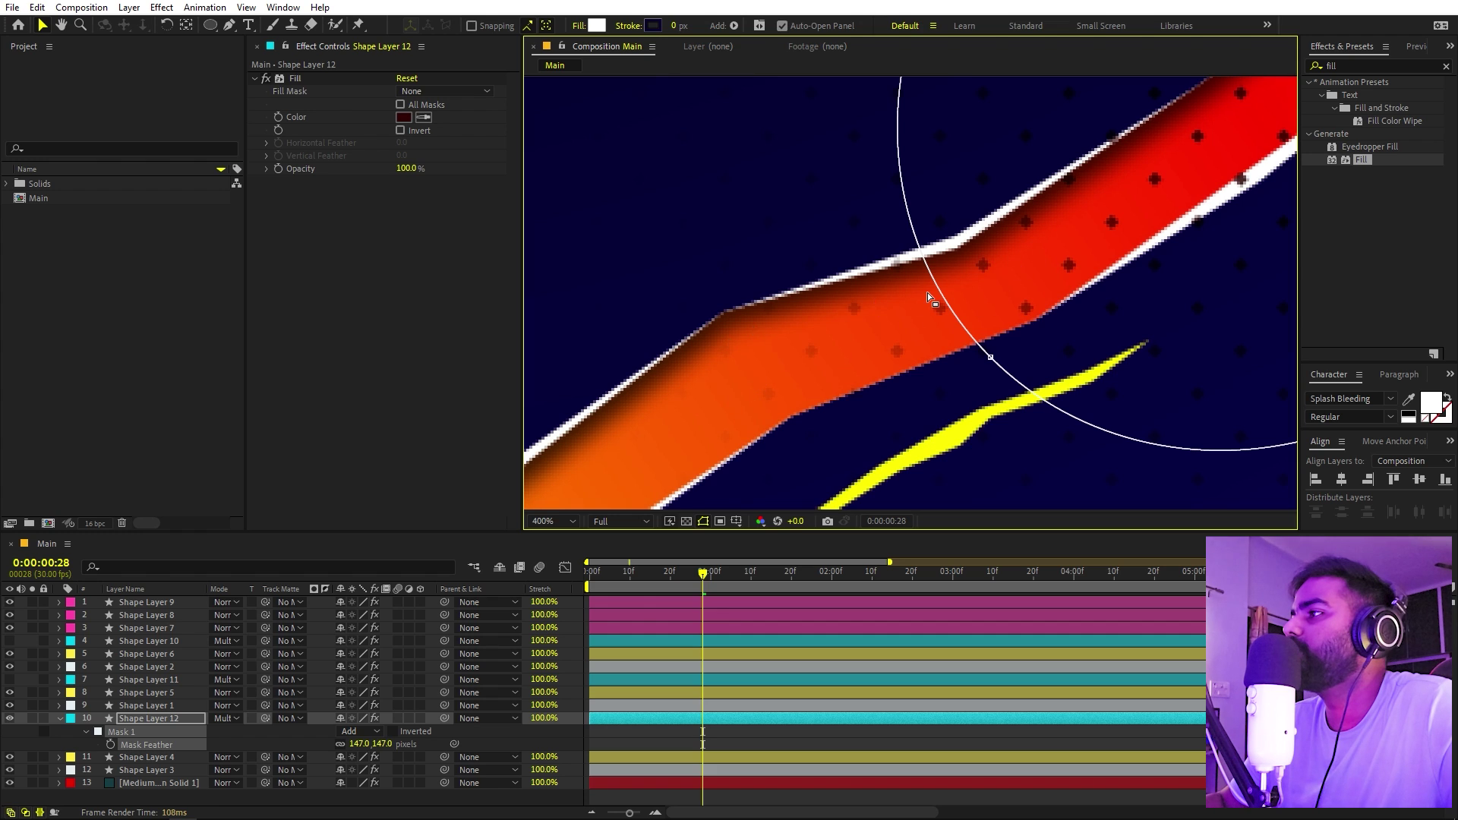
pyautogui.scroll(-2, 928, 317)
# Step: Set Shape Layer 4 as the track matte for Shape Layer 12 and make Shape Layer 4 visible again
pyautogui.scroll(1, 956, 308)
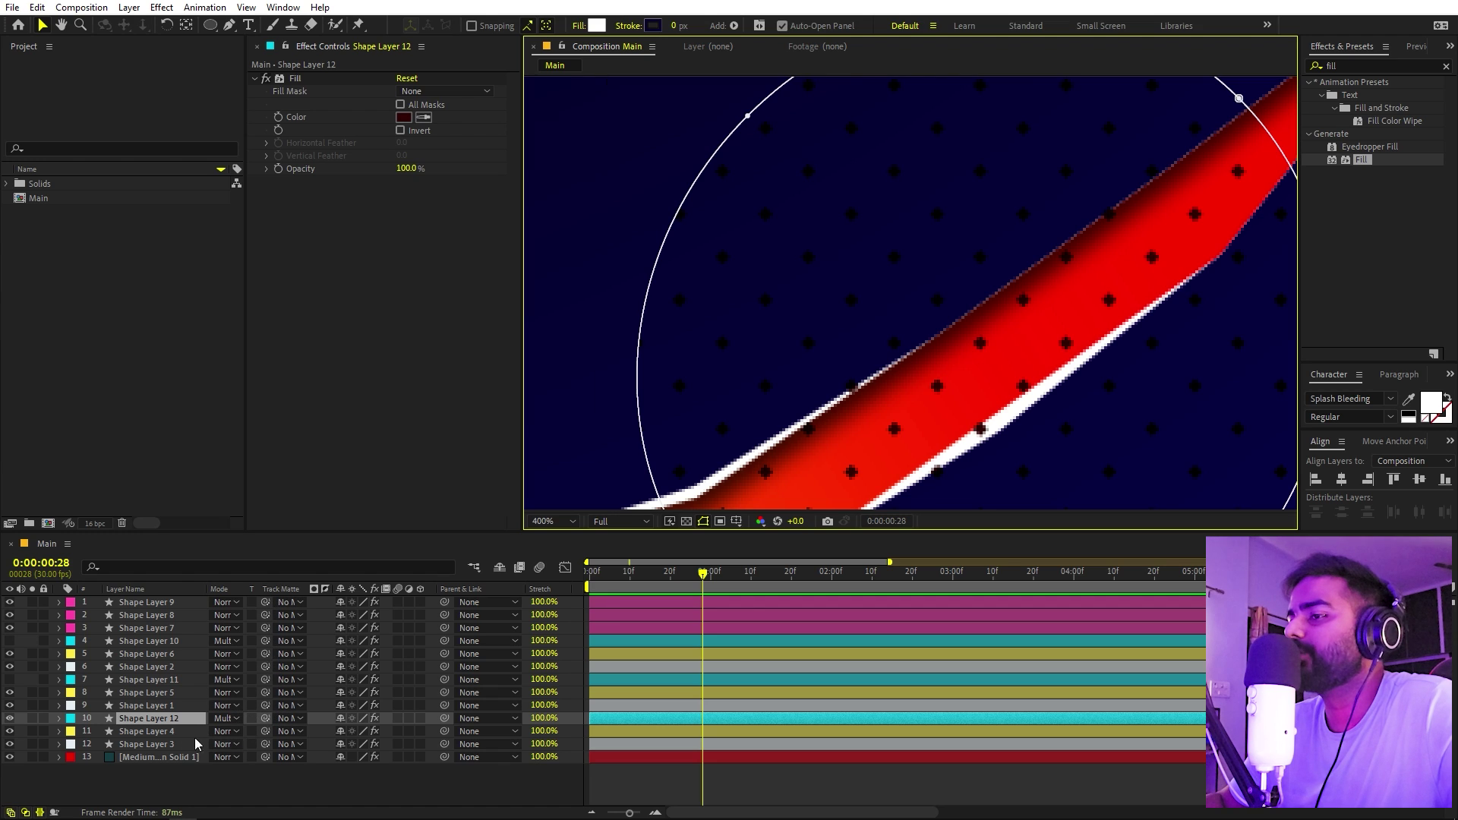
pyautogui.click(224, 722)
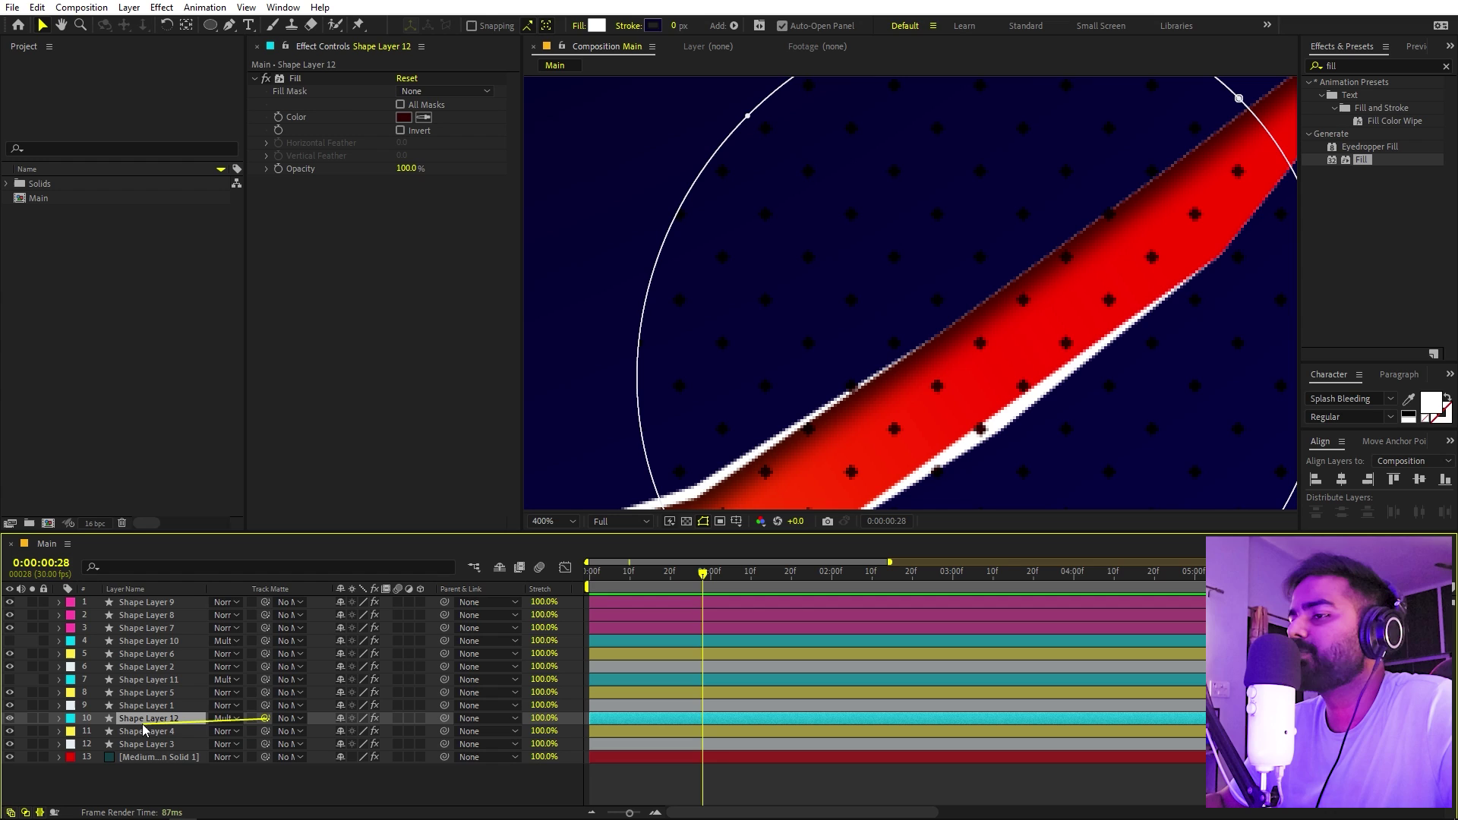
pyautogui.moveTo(142, 729); pyautogui.dragTo(138, 735)
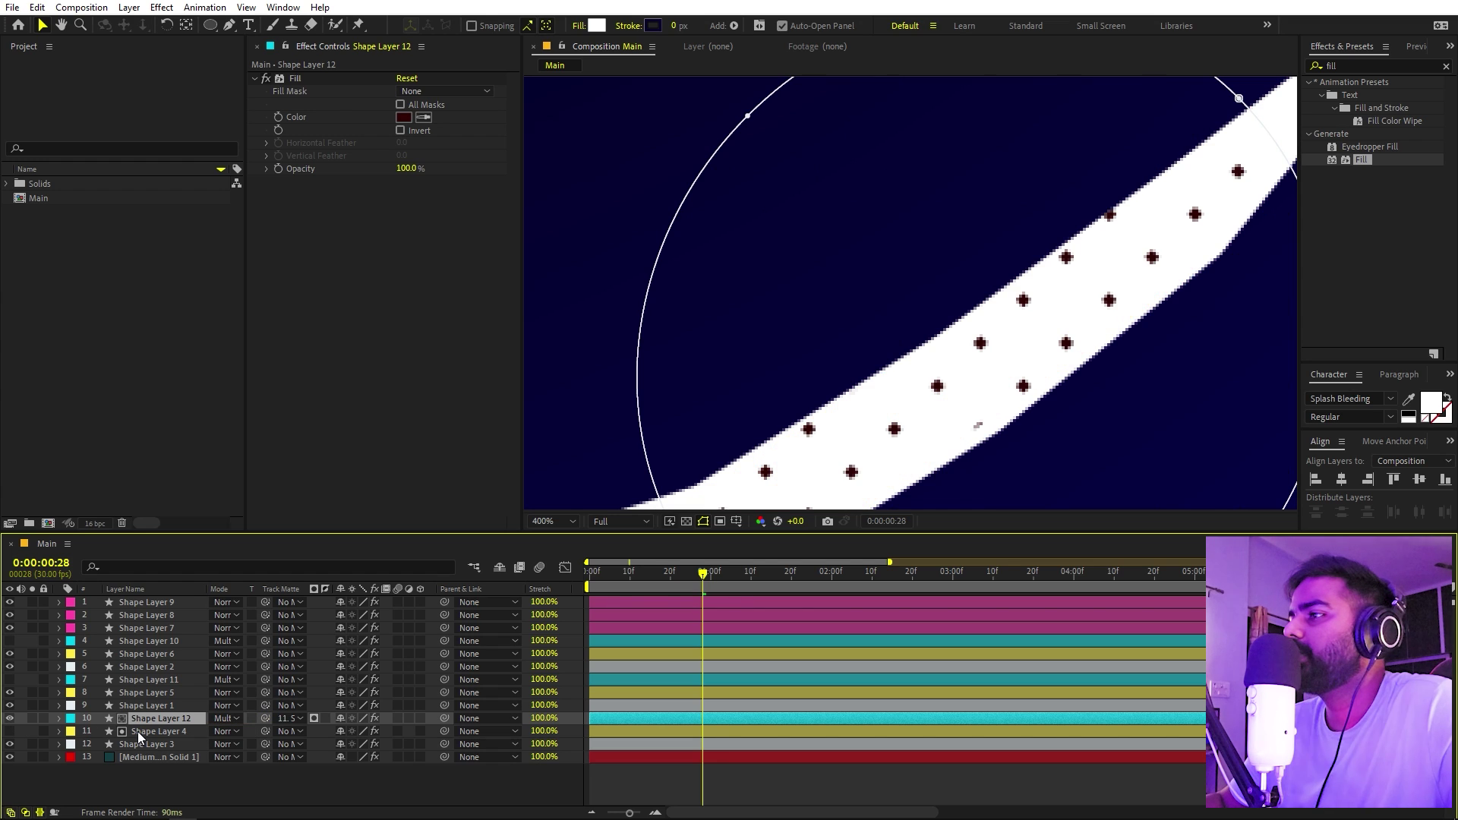
pyautogui.click(138, 732)
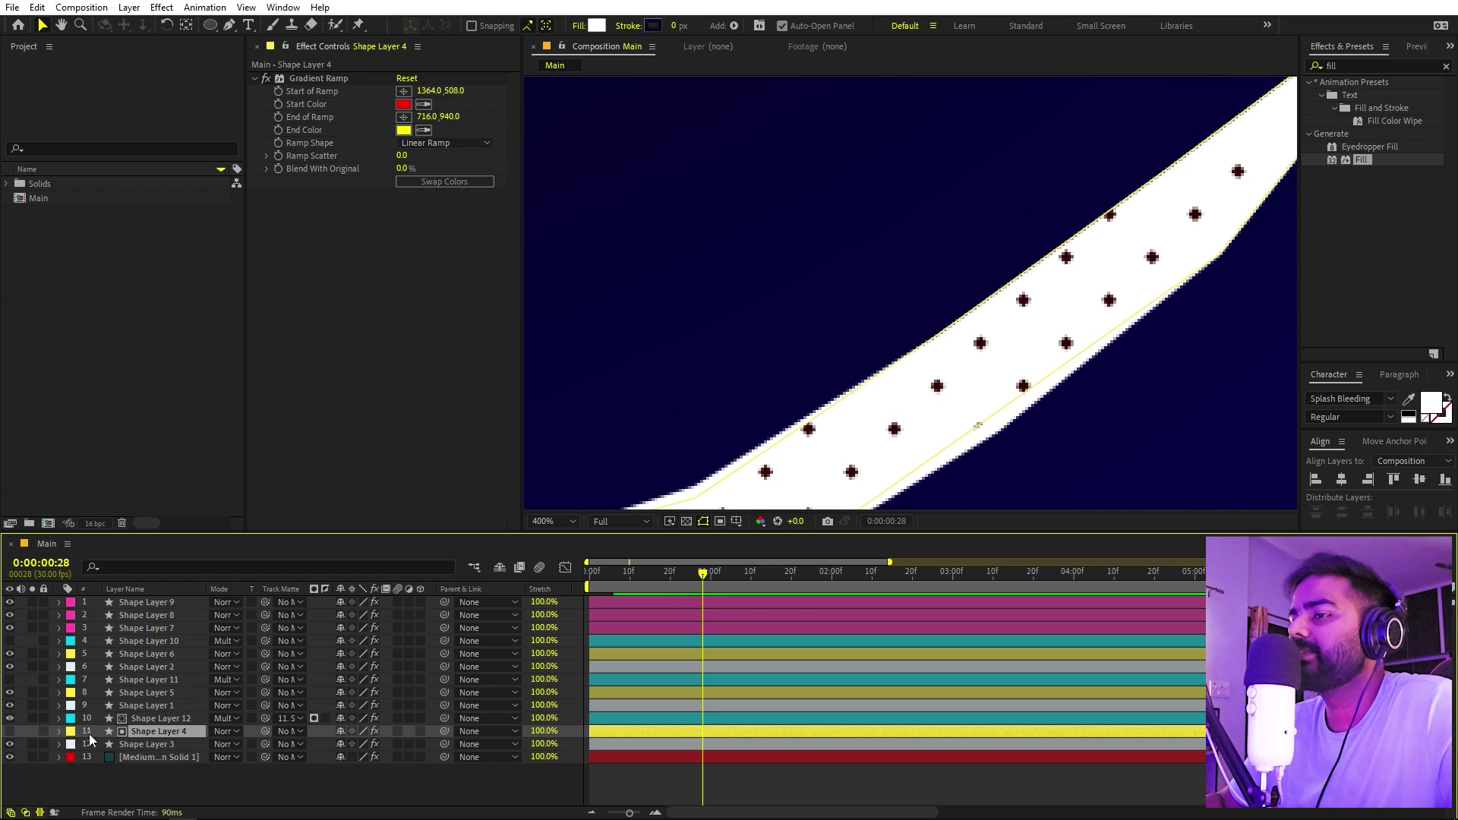
pyautogui.click(11, 732)
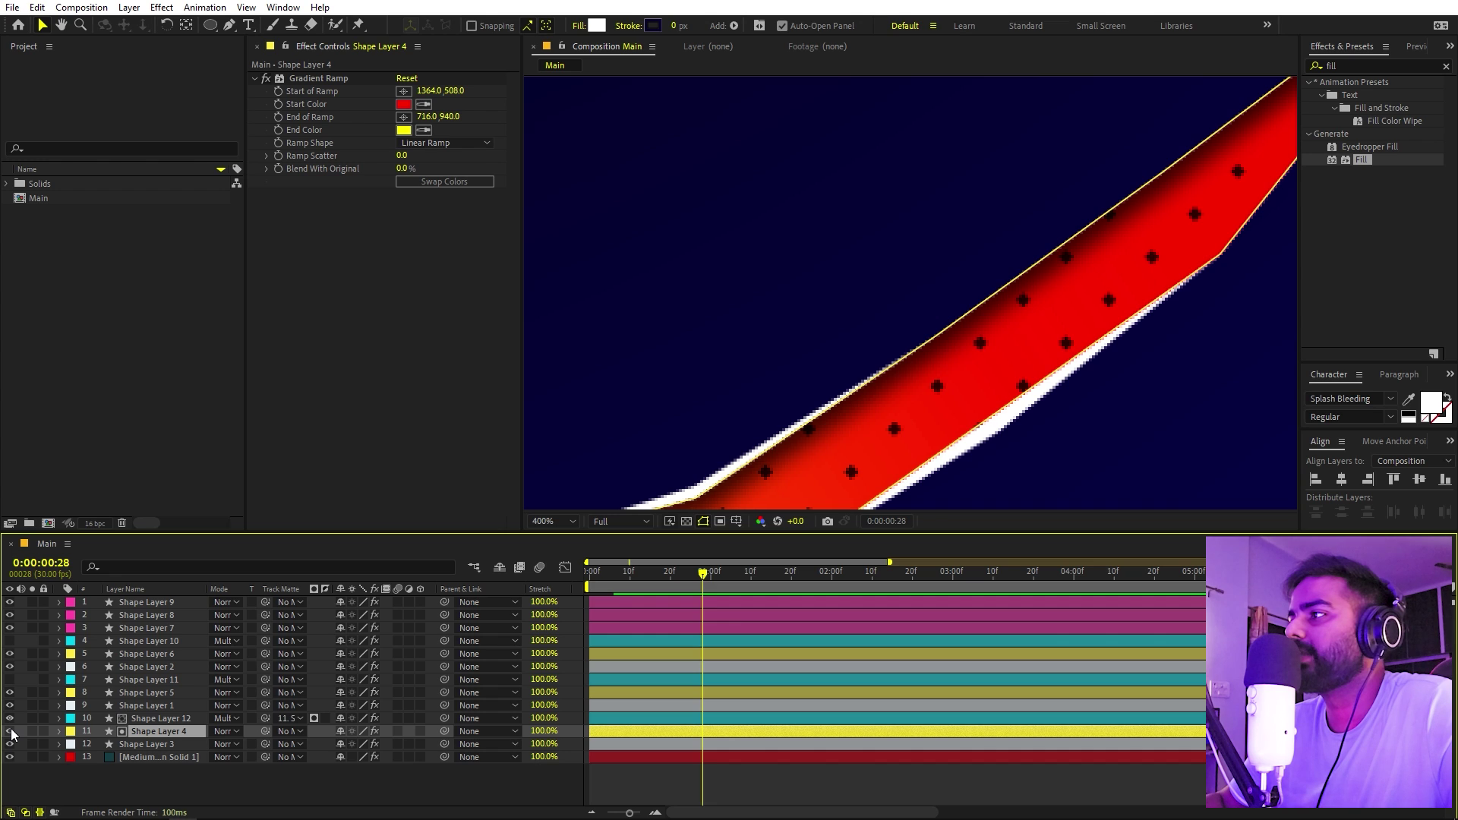
pyautogui.scroll(-2, 1001, 376)
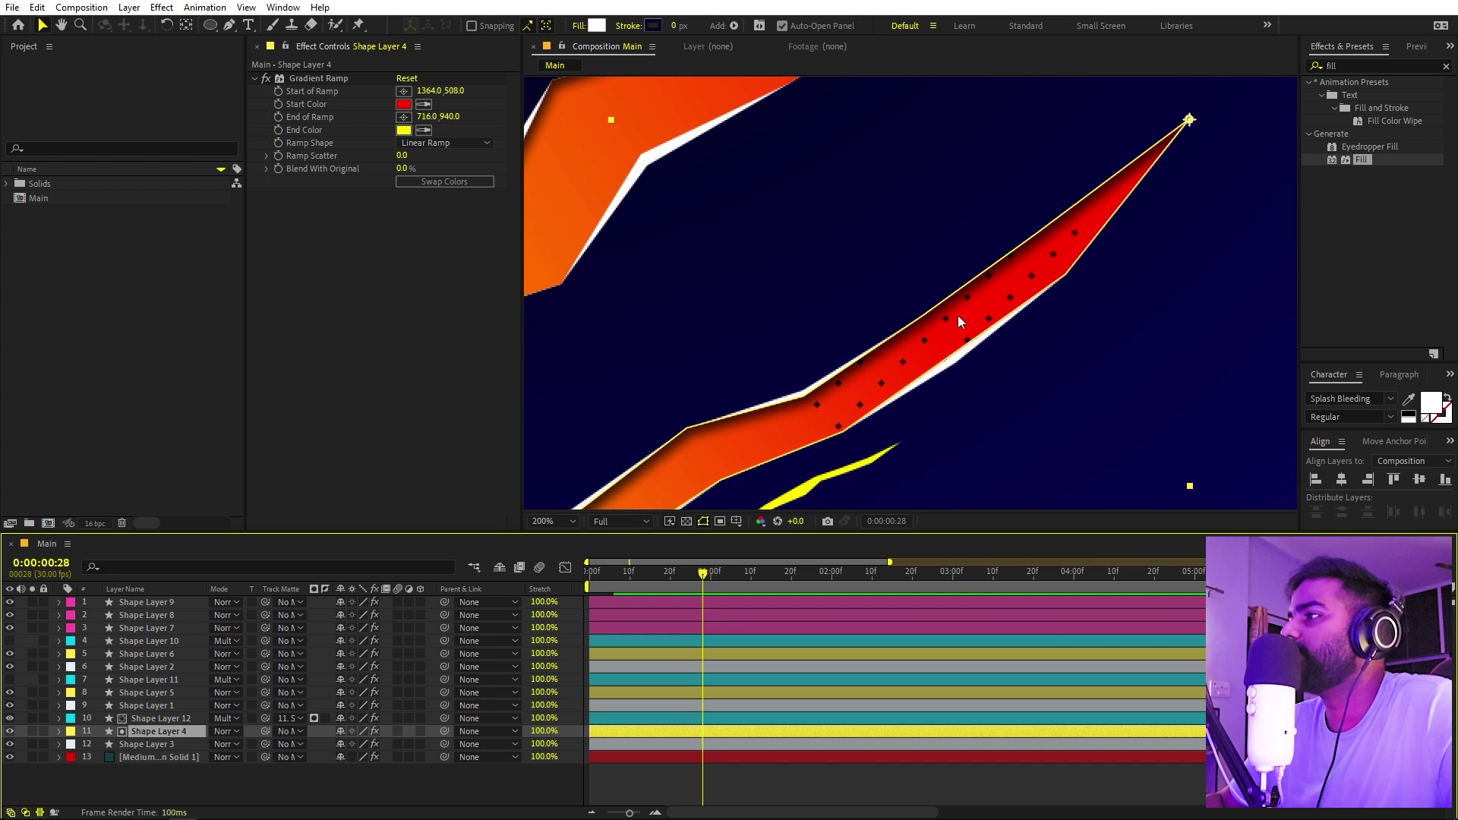
# Step: Set the Mask Feather of Shape Layer 12's elliptical mask to 156 pixels
pyautogui.click(160, 719)
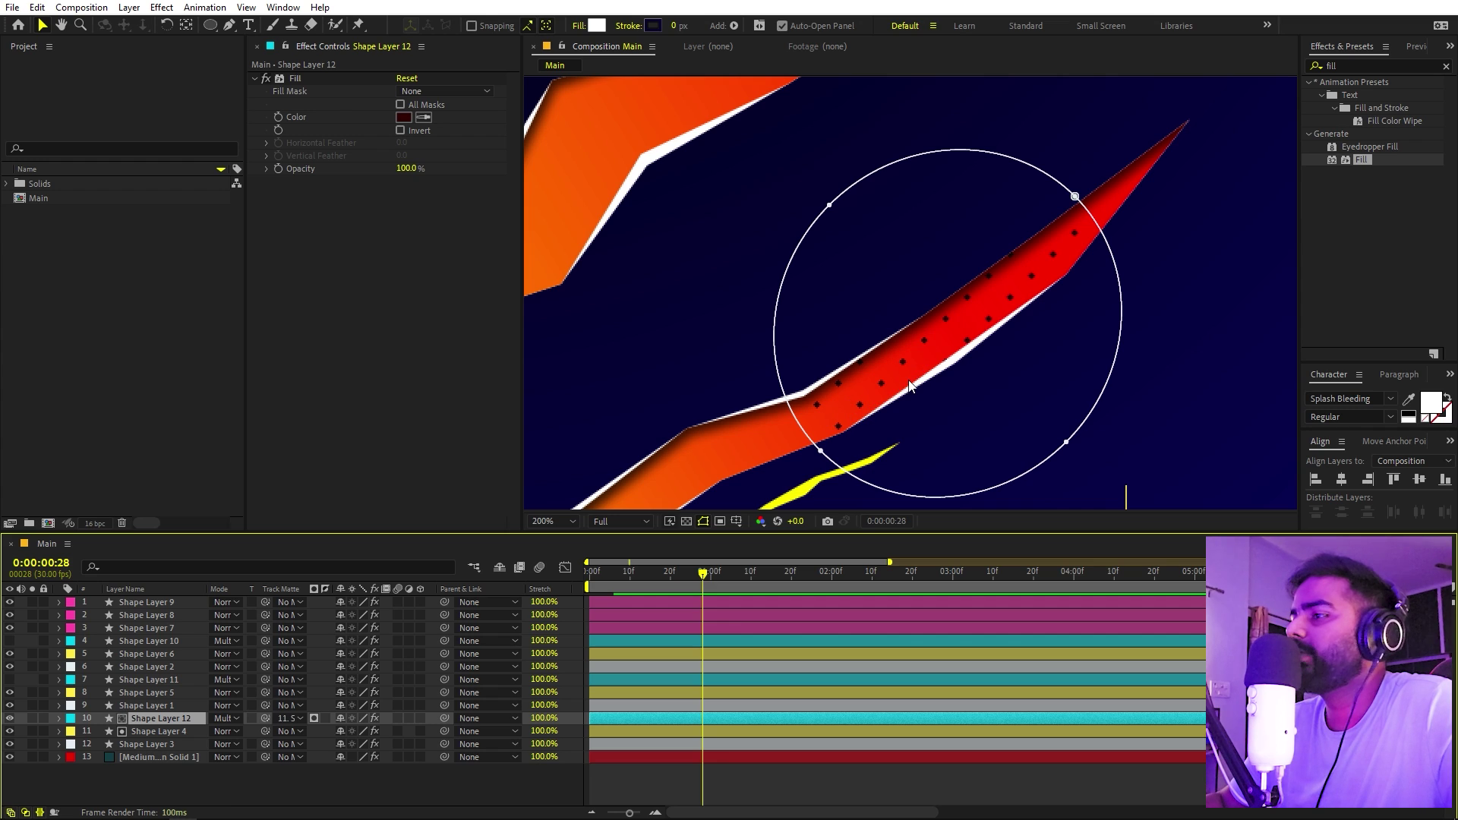
pyautogui.press('f')
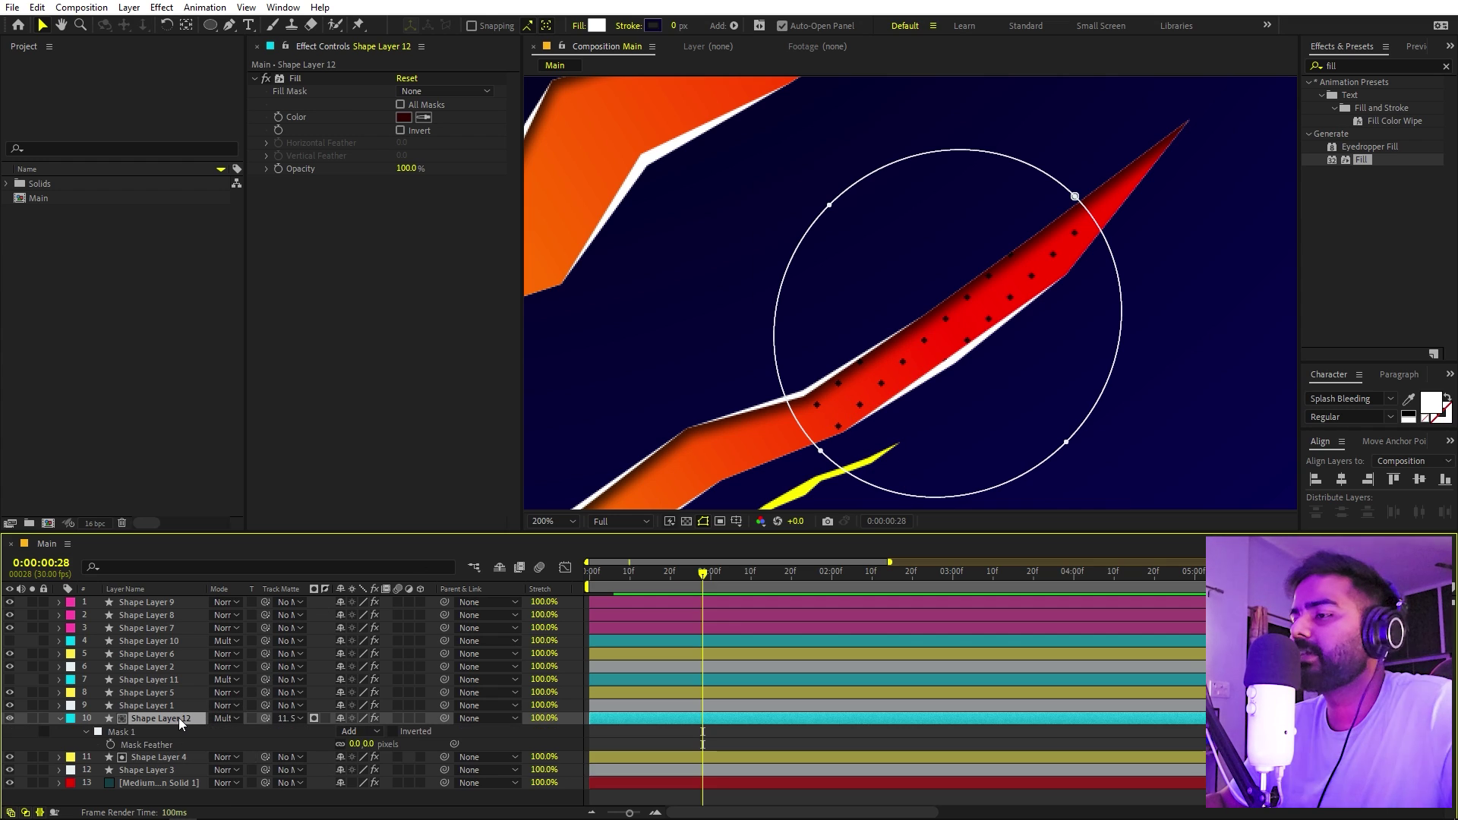
pyautogui.press('F2')
pyautogui.moveTo(354, 746); pyautogui.dragTo(462, 733)
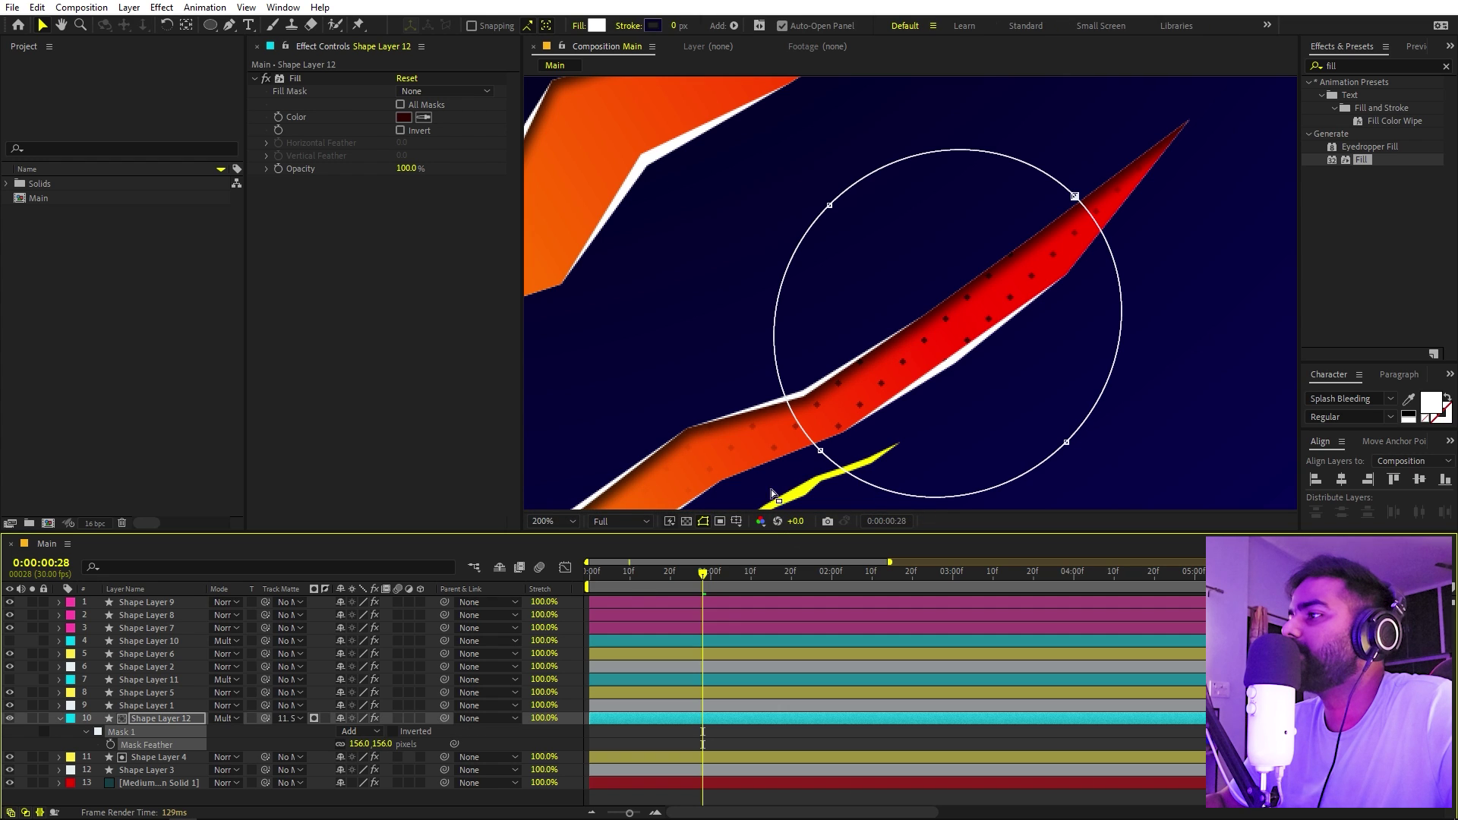
pyautogui.scroll(-4, 946, 383)
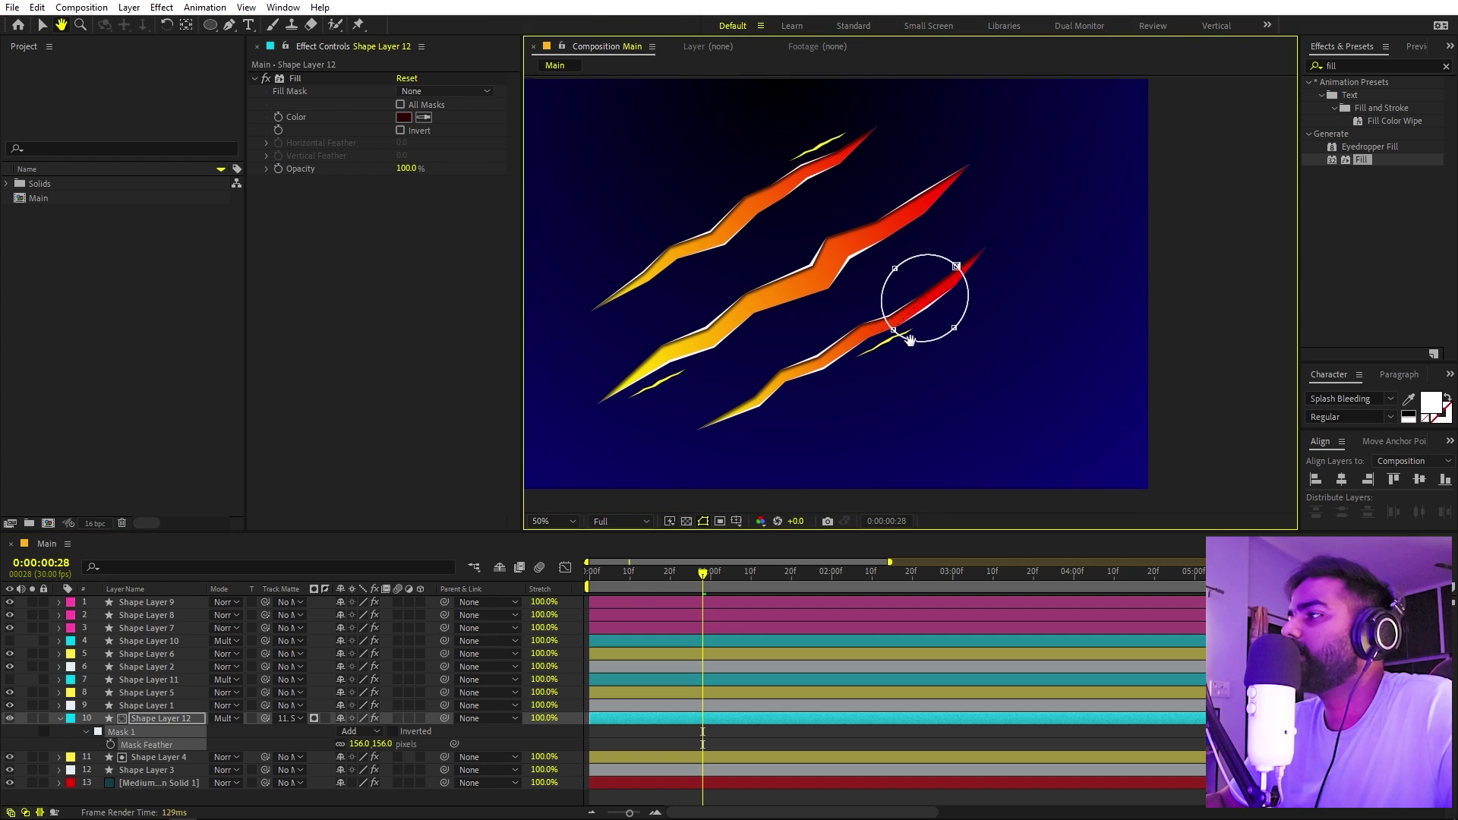
pyautogui.moveTo(918, 337); pyautogui.dragTo(936, 309)
# Step: Draw a second elliptical mask on Shape Layer 12 around the orange lower part of the lowest slash
pyautogui.press('v')
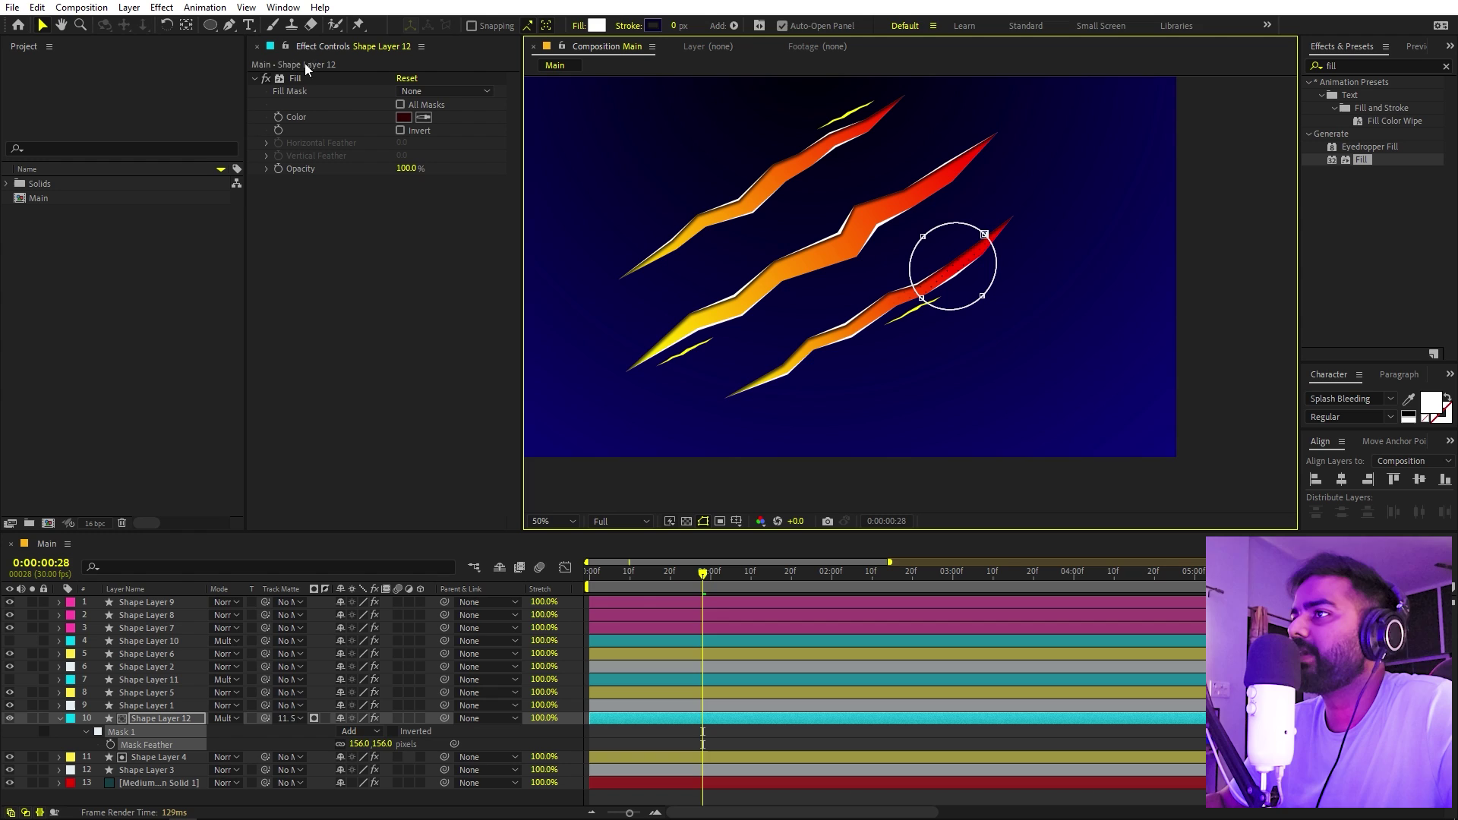
pyautogui.click(211, 27)
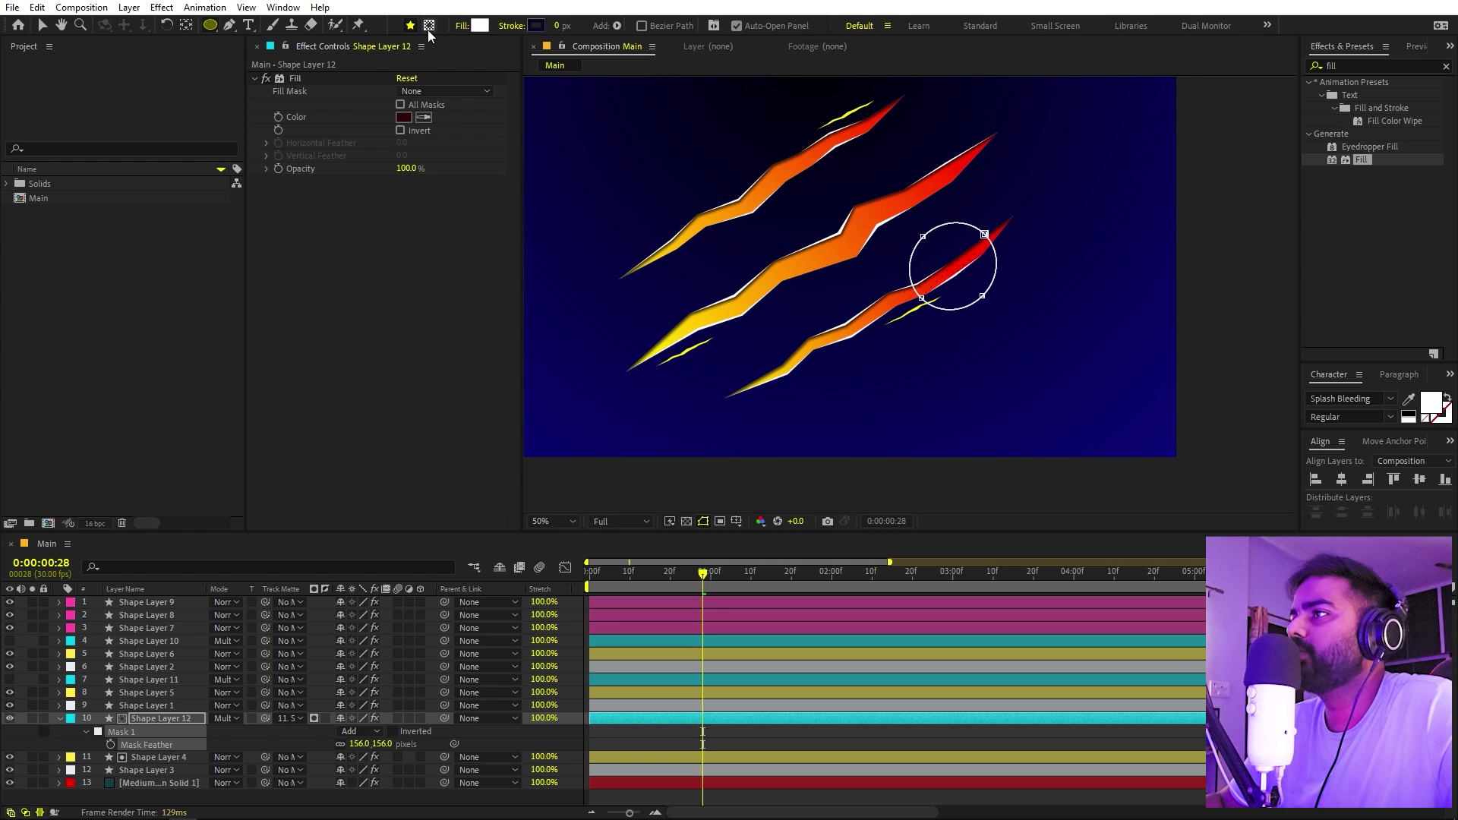
pyautogui.click(429, 26)
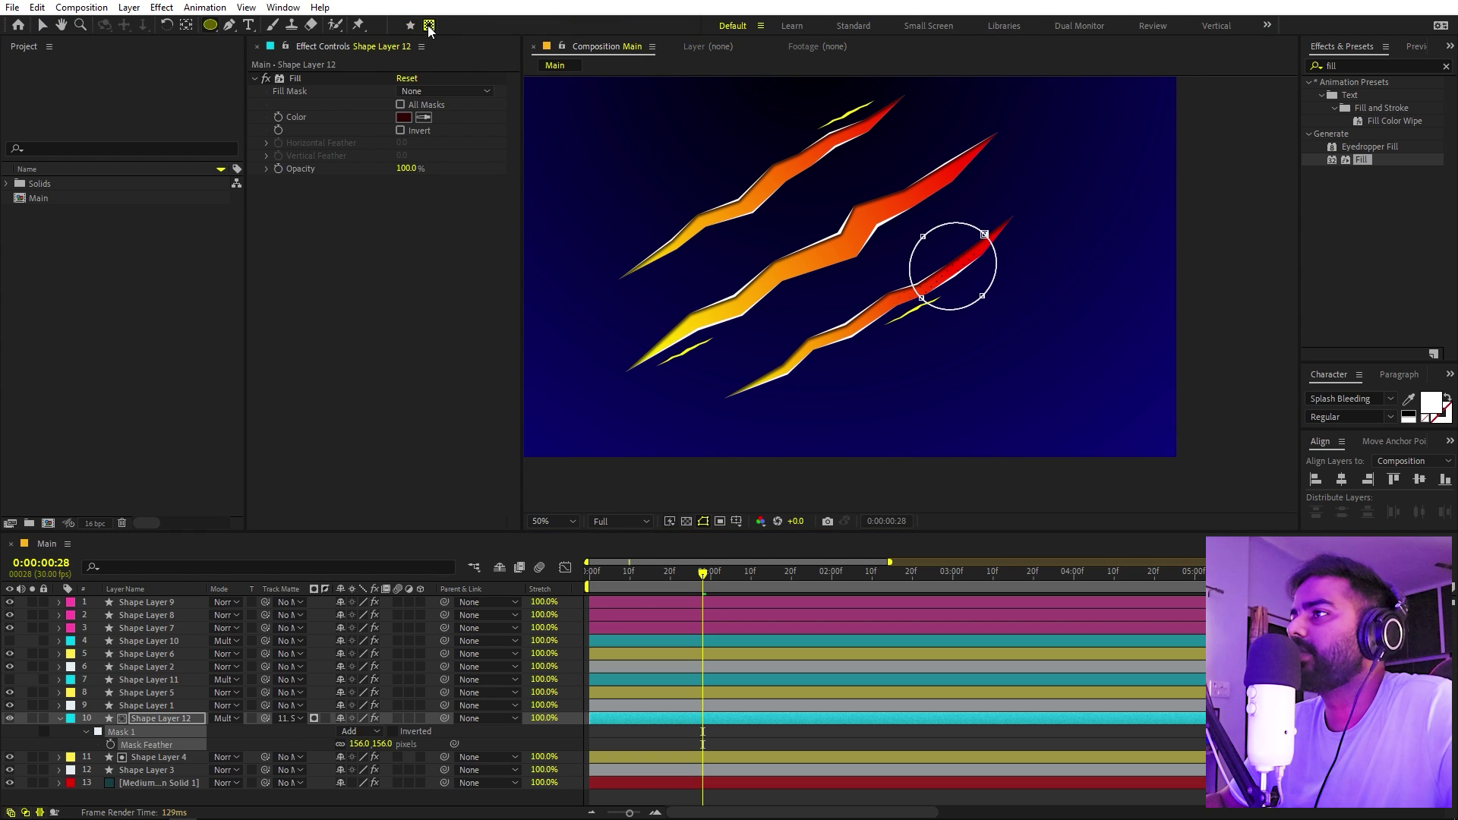
pyautogui.click(120, 722)
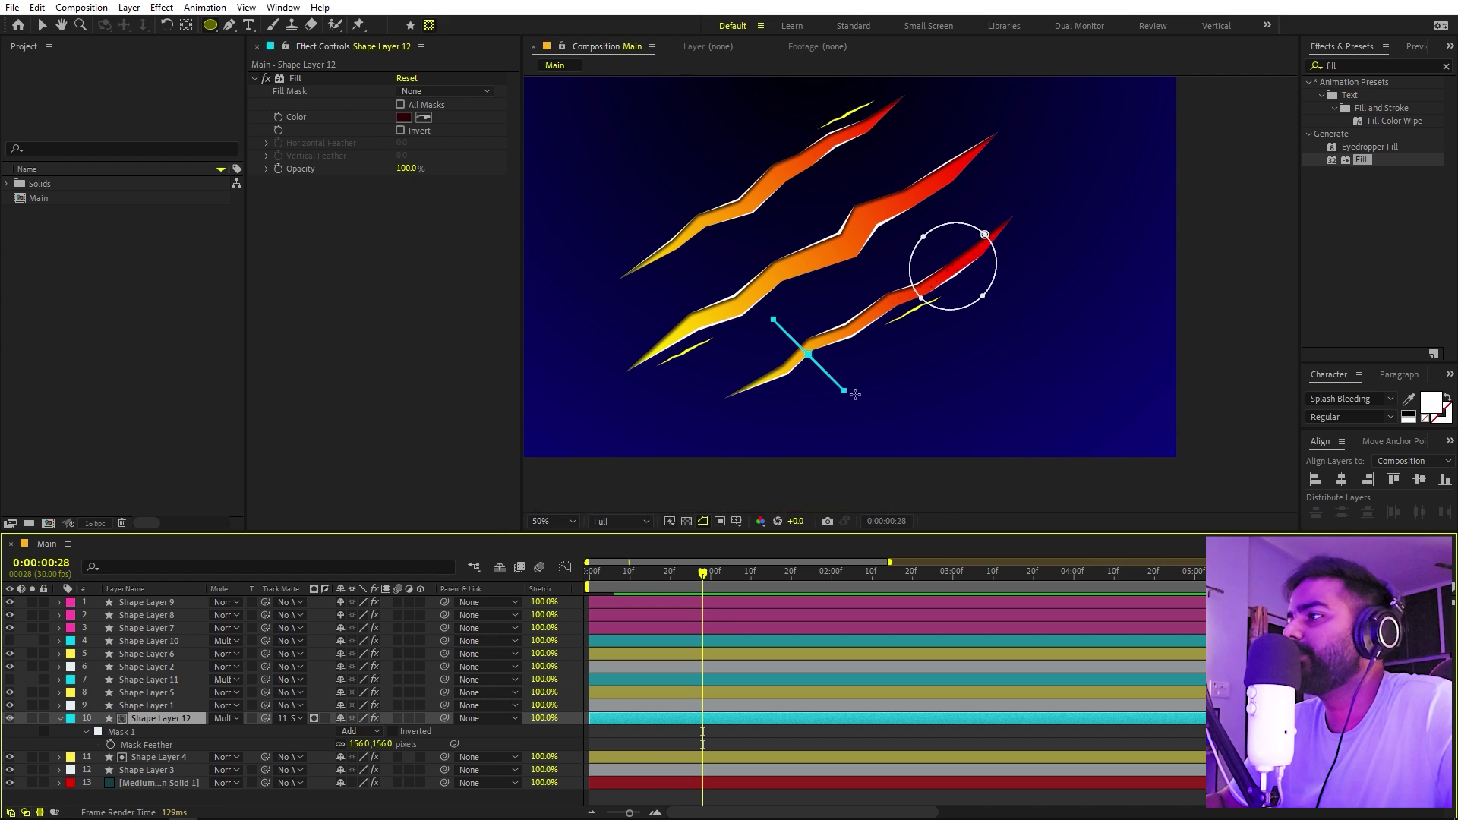
pyautogui.moveTo(855, 395); pyautogui.dragTo(903, 345)
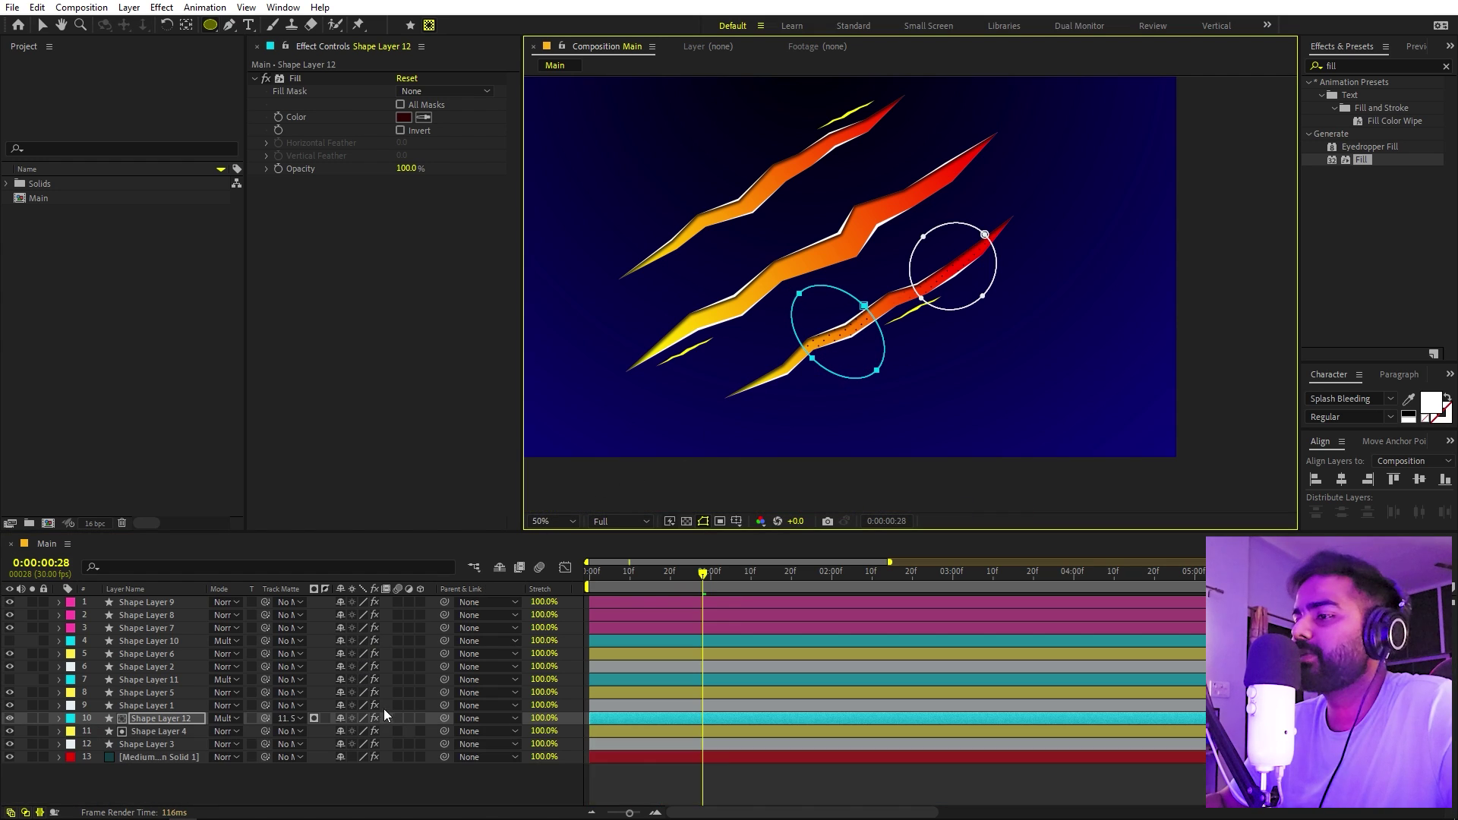
# Step: Set the Mask Feather of Shape Layer 12's second elliptical mask to 295 pixels
pyautogui.press('f')
pyautogui.moveTo(354, 772); pyautogui.dragTo(573, 765)
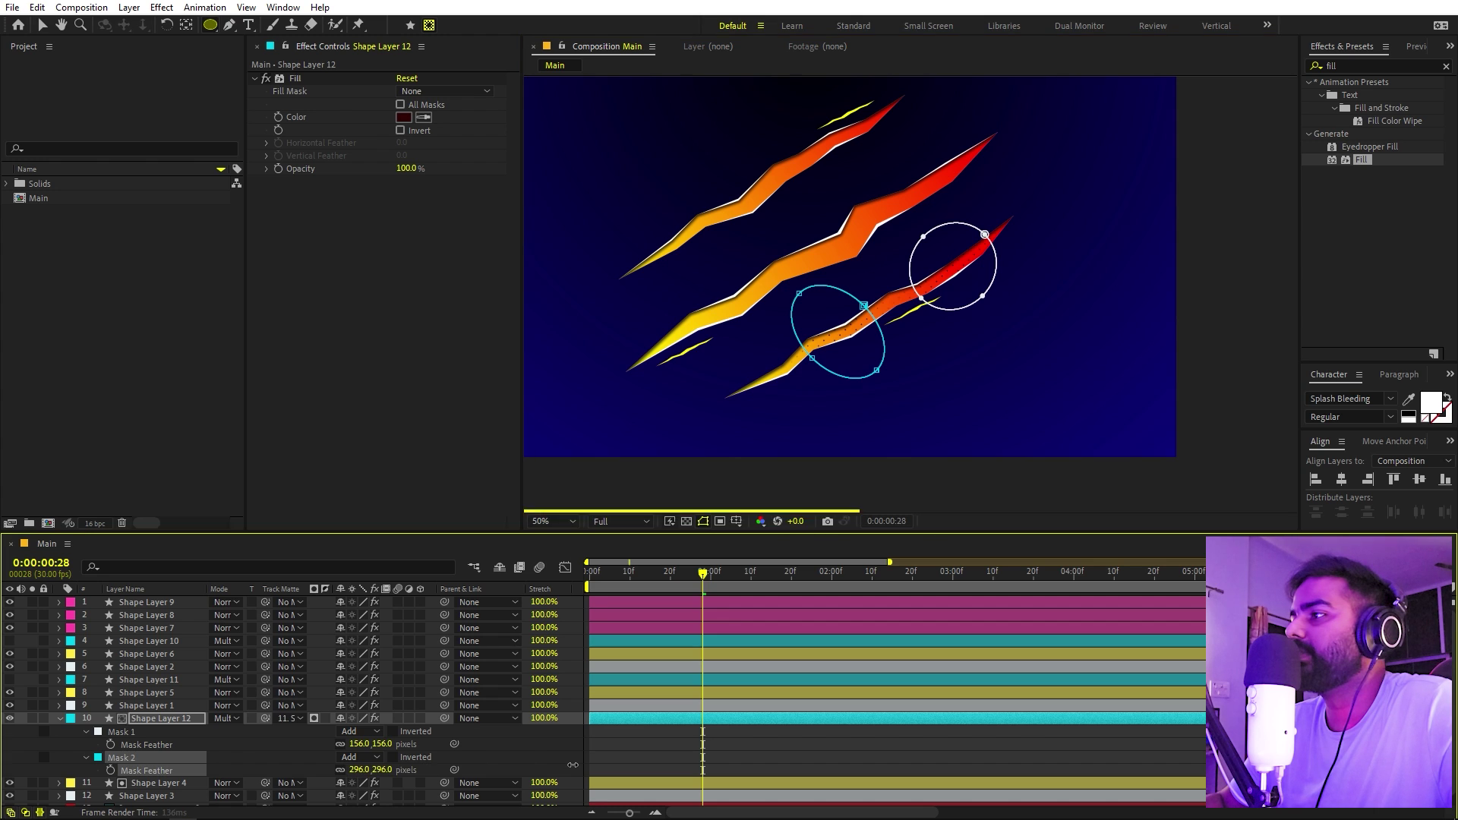
pyautogui.click(747, 740)
pyautogui.scroll(2, 833, 461)
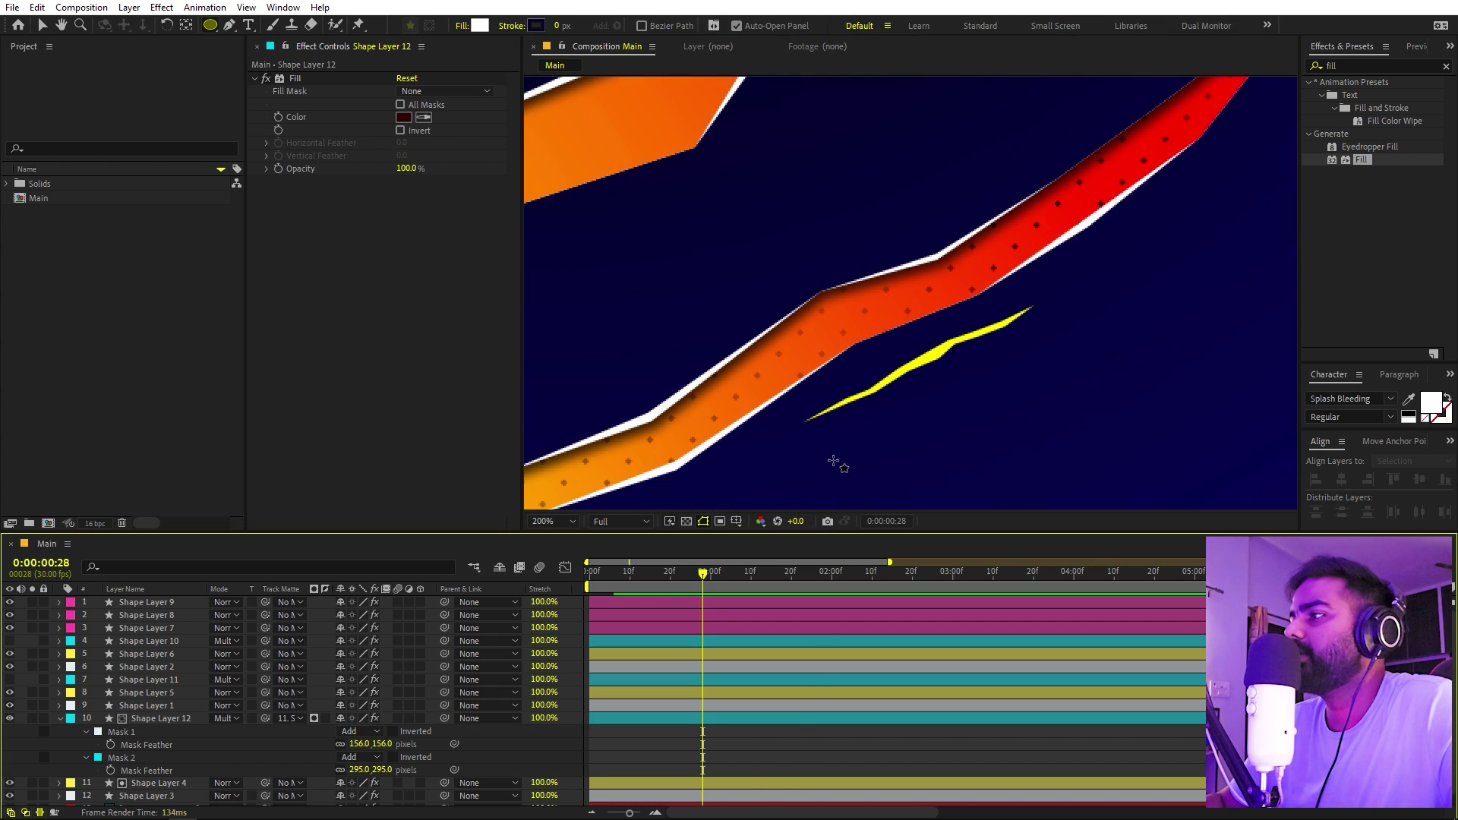
pyautogui.moveTo(923, 358); pyautogui.dragTo(957, 362)
pyautogui.scroll(-1, 957, 361)
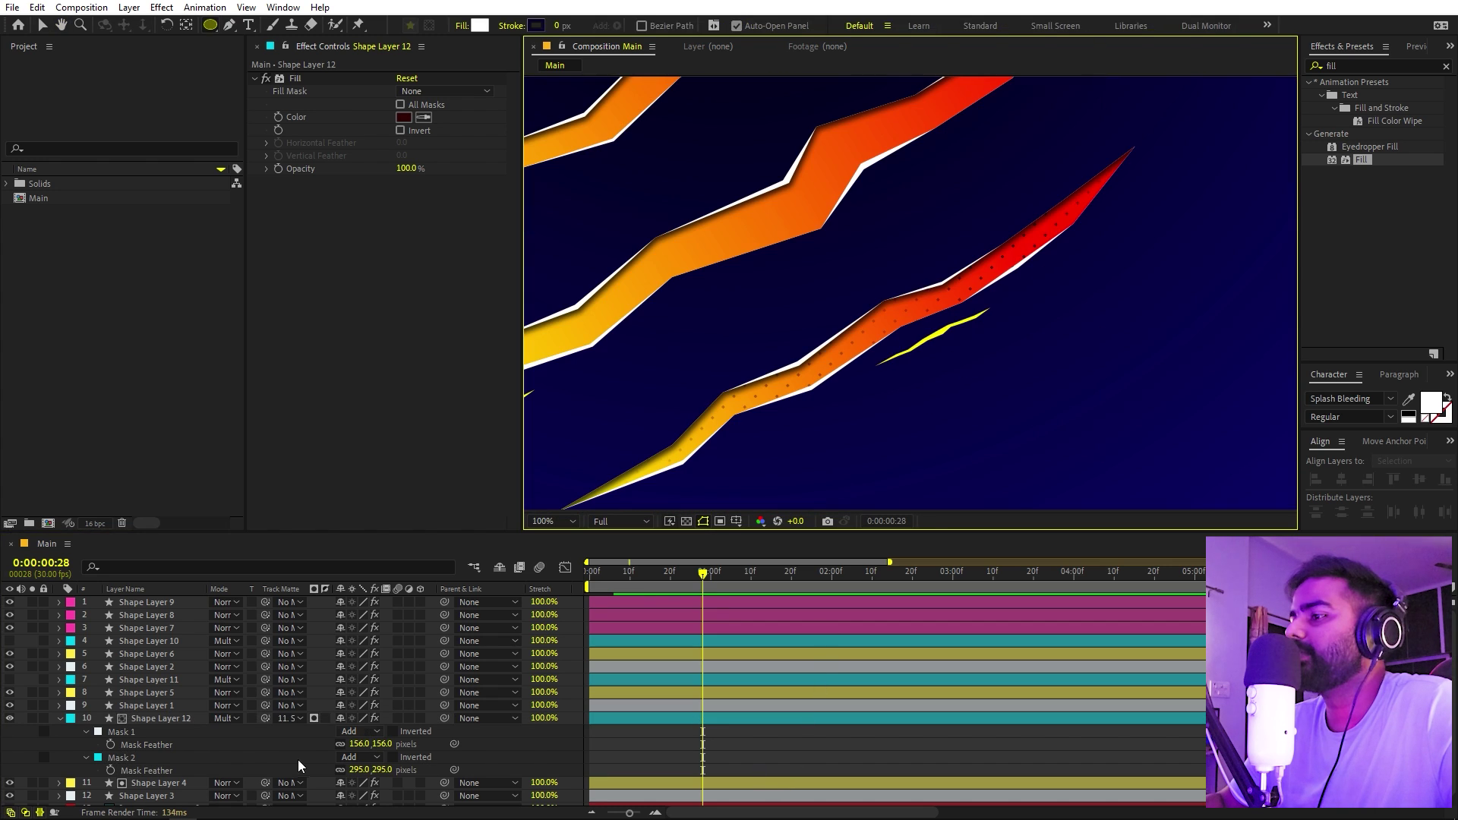
# Step: Move Shape Layer 12's second elliptical mask down along the lowest slash to surround its yellow lower end
pyautogui.click(160, 718)
pyautogui.click(229, 25)
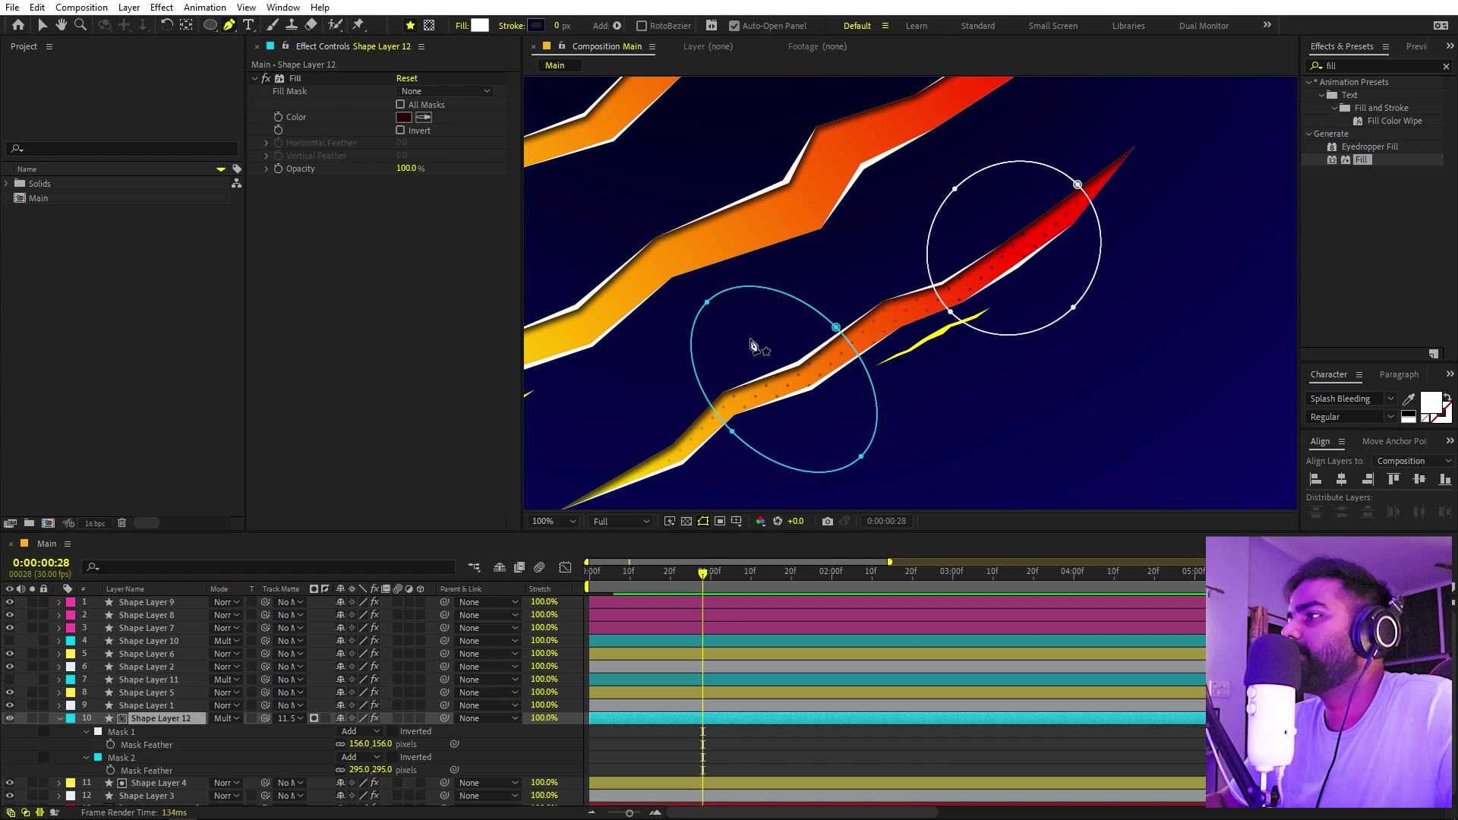
pyautogui.doubleClick(836, 328)
pyautogui.moveTo(805, 400); pyautogui.dragTo(721, 380)
pyautogui.press('v')
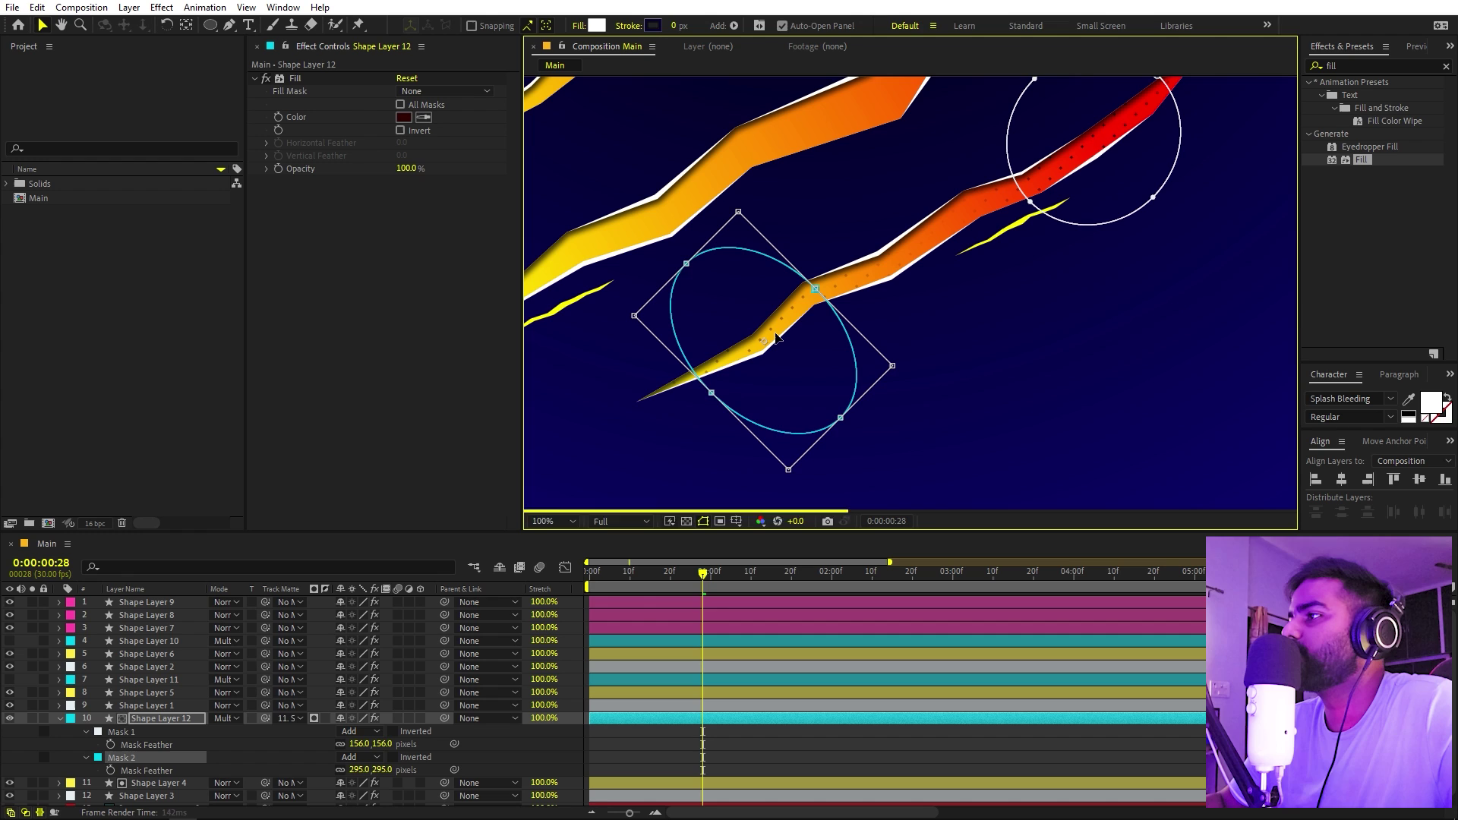
pyautogui.click(923, 760)
pyautogui.scroll(-1, 873, 348)
pyautogui.scroll(1, 935, 322)
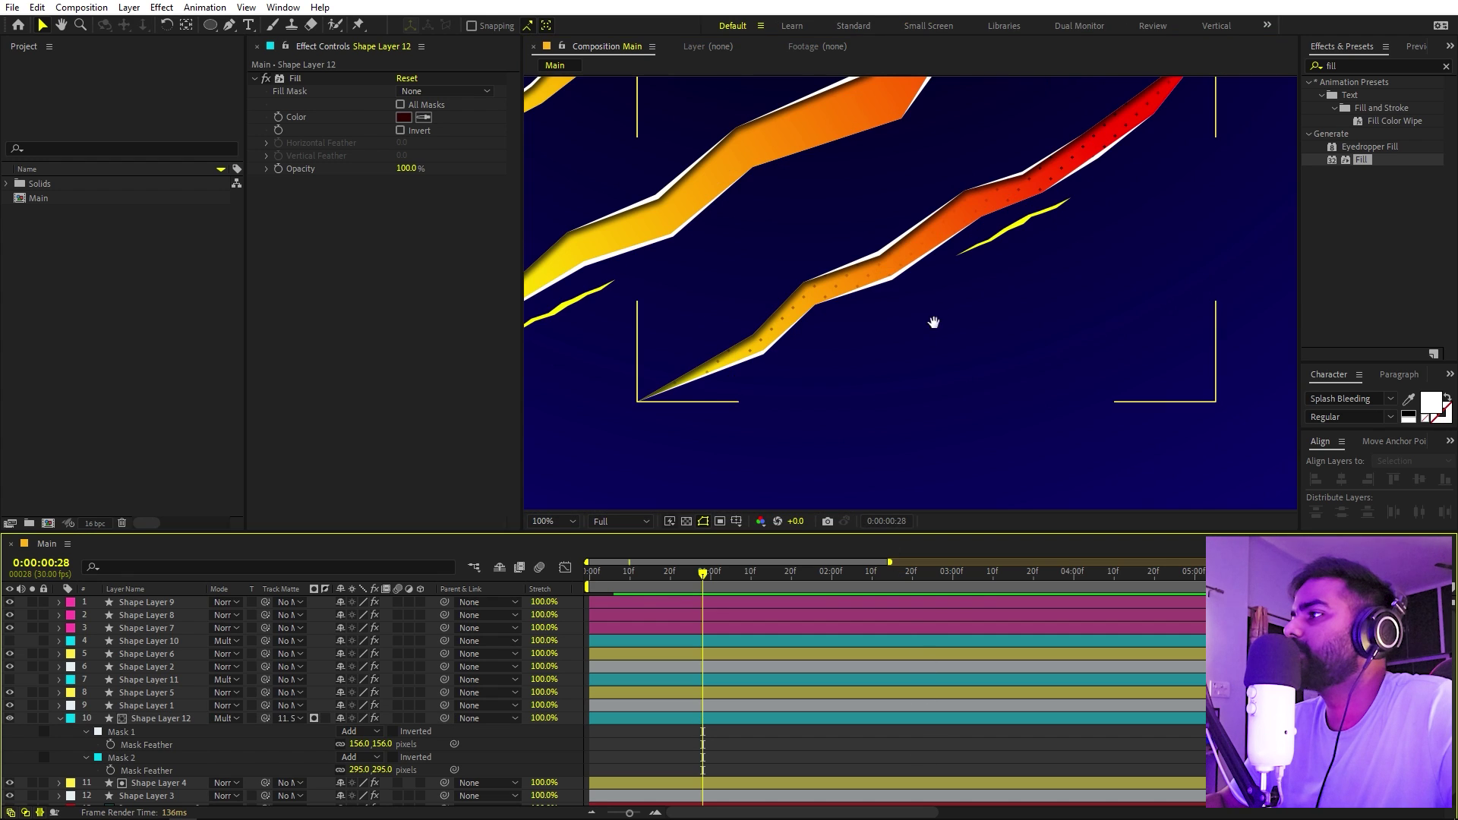
pyautogui.moveTo(964, 284); pyautogui.dragTo(980, 403)
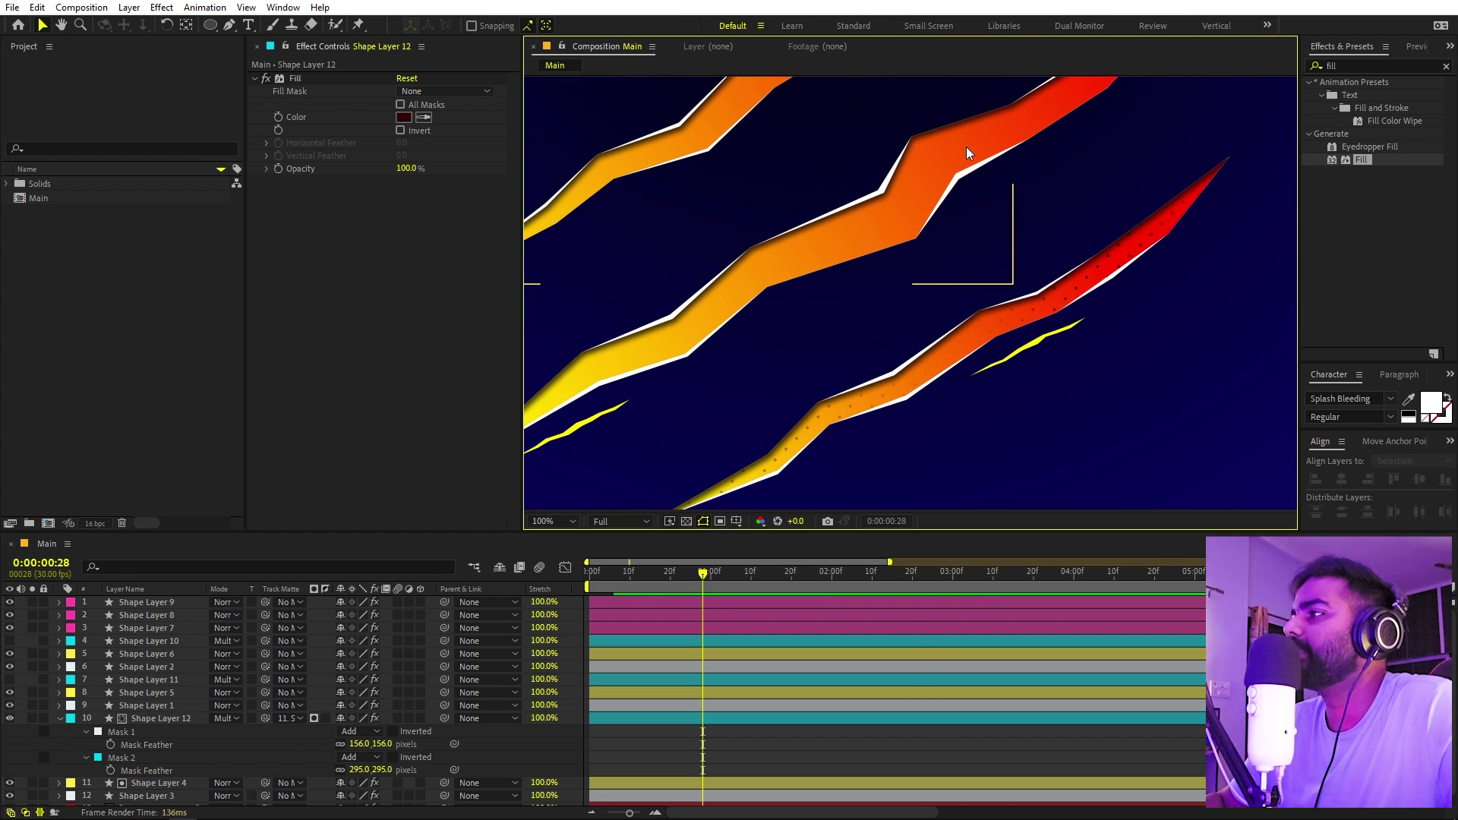
# Step: Show Shape Layer 11 with Shape Layer 5 as its track matte and feather its two masks to 312 and 211 pixels
pyautogui.click(142, 719)
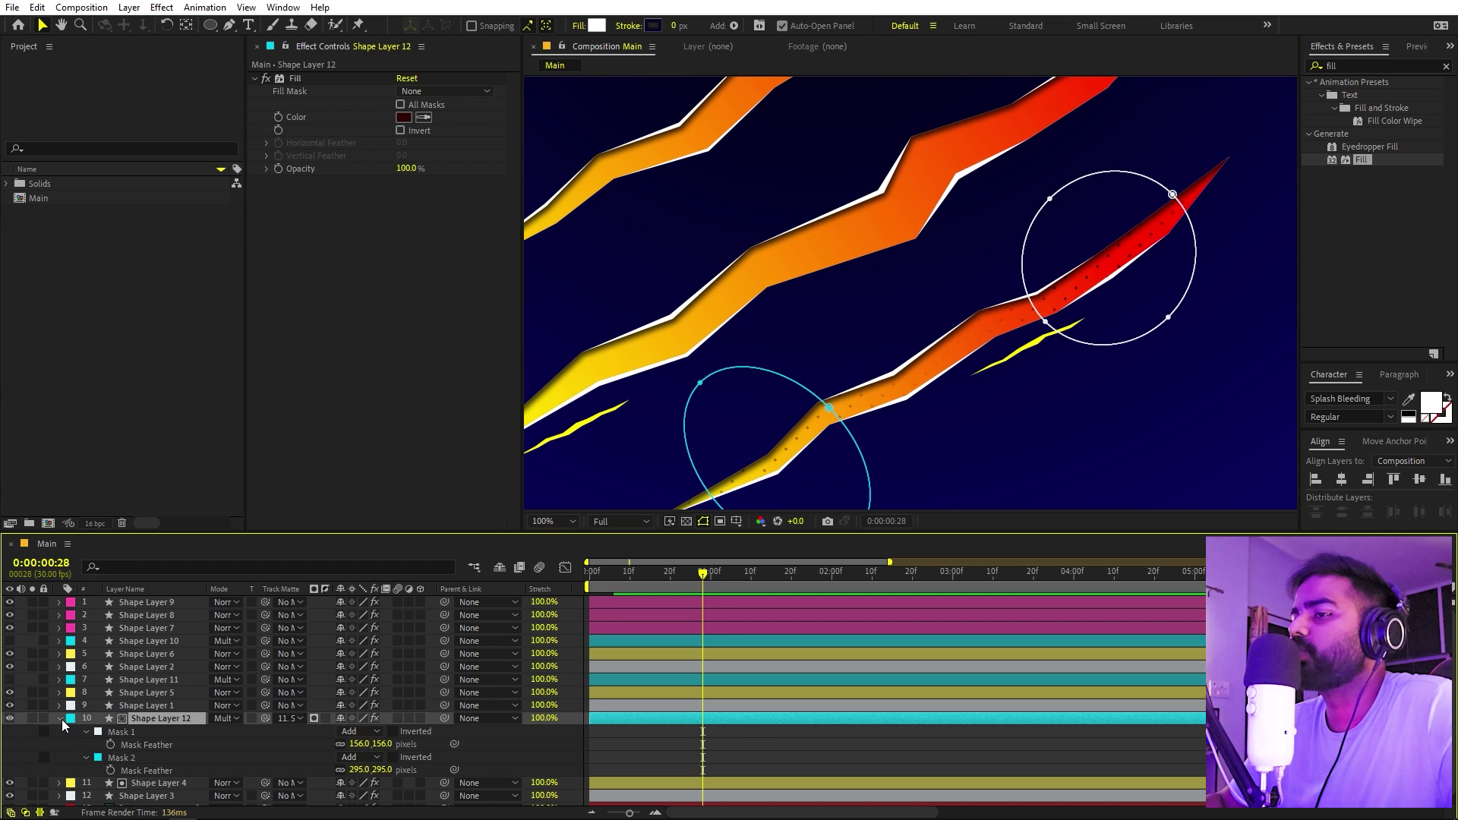
pyautogui.click(61, 718)
pyautogui.click(140, 681)
pyautogui.press('f')
pyautogui.press(',')
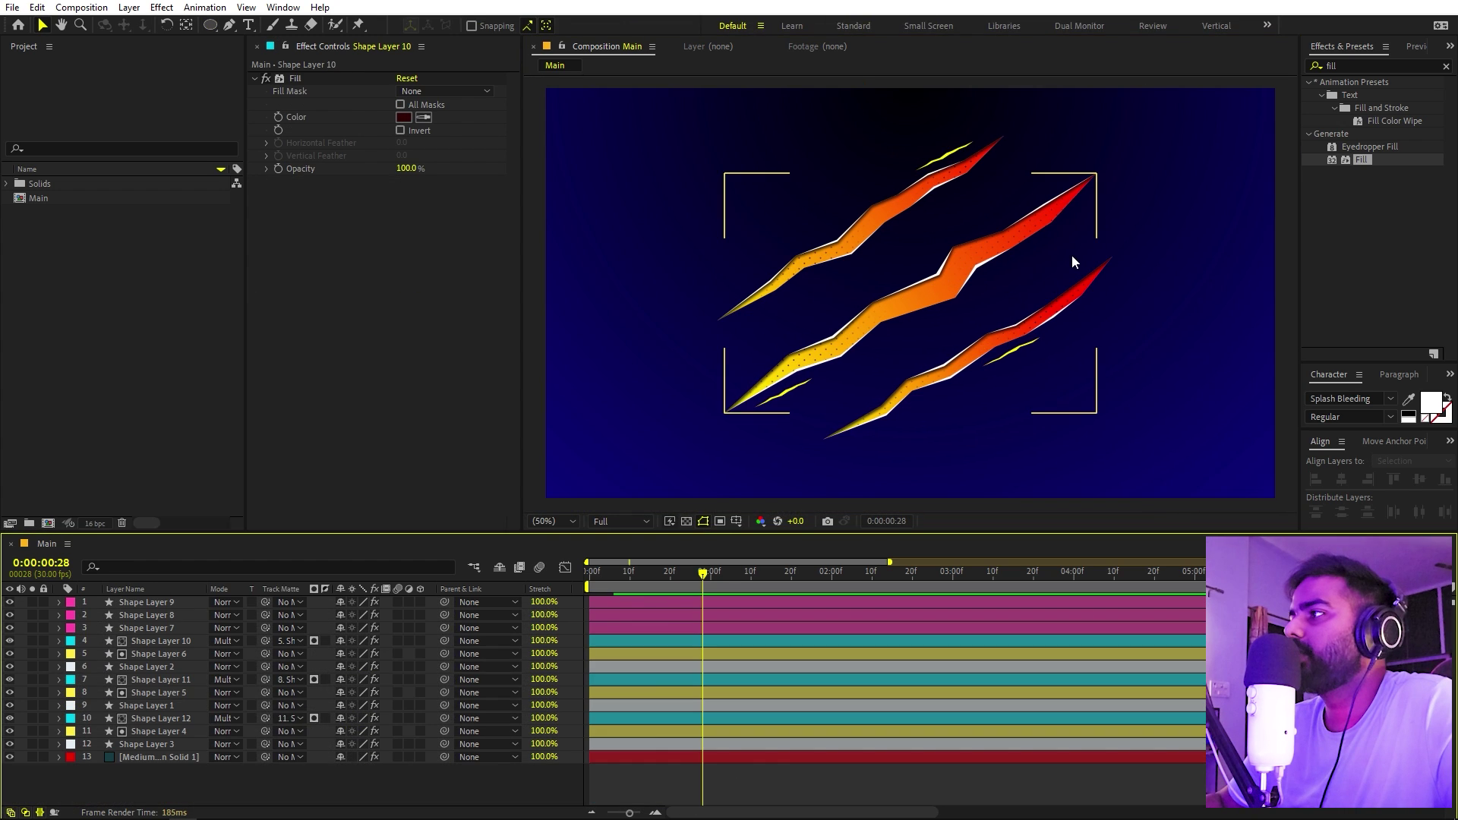
# Step: Examine the feathered diamond pattern patches along all three claw slashes
pyautogui.scroll(1, 1075, 239)
pyautogui.moveTo(741, 224); pyautogui.dragTo(831, 335)
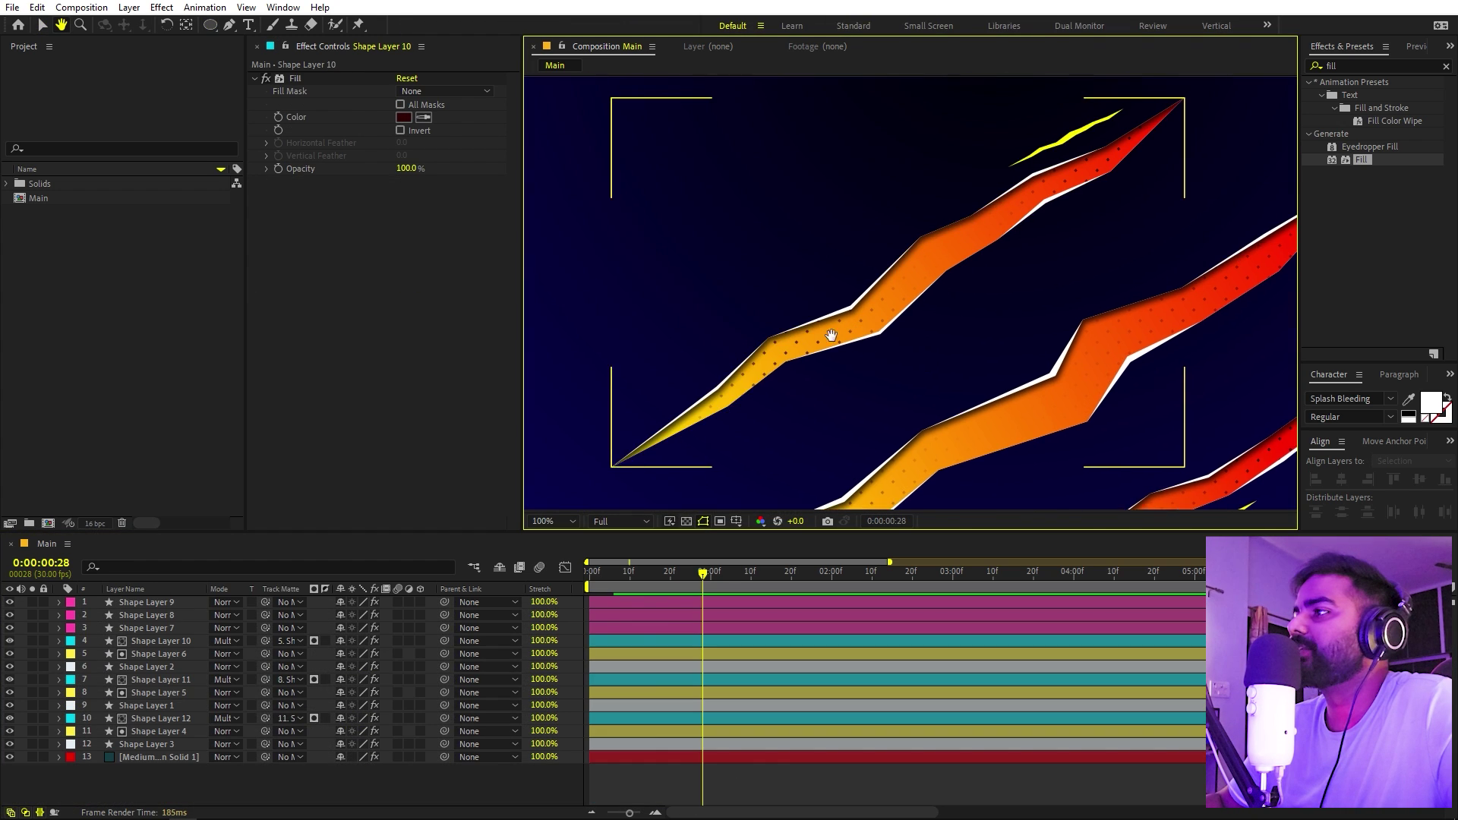
pyautogui.moveTo(1031, 287); pyautogui.dragTo(876, 326)
pyautogui.moveTo(886, 479); pyautogui.dragTo(983, 280)
pyautogui.scroll(-1, 1002, 286)
pyautogui.moveTo(996, 359); pyautogui.dragTo(970, 397)
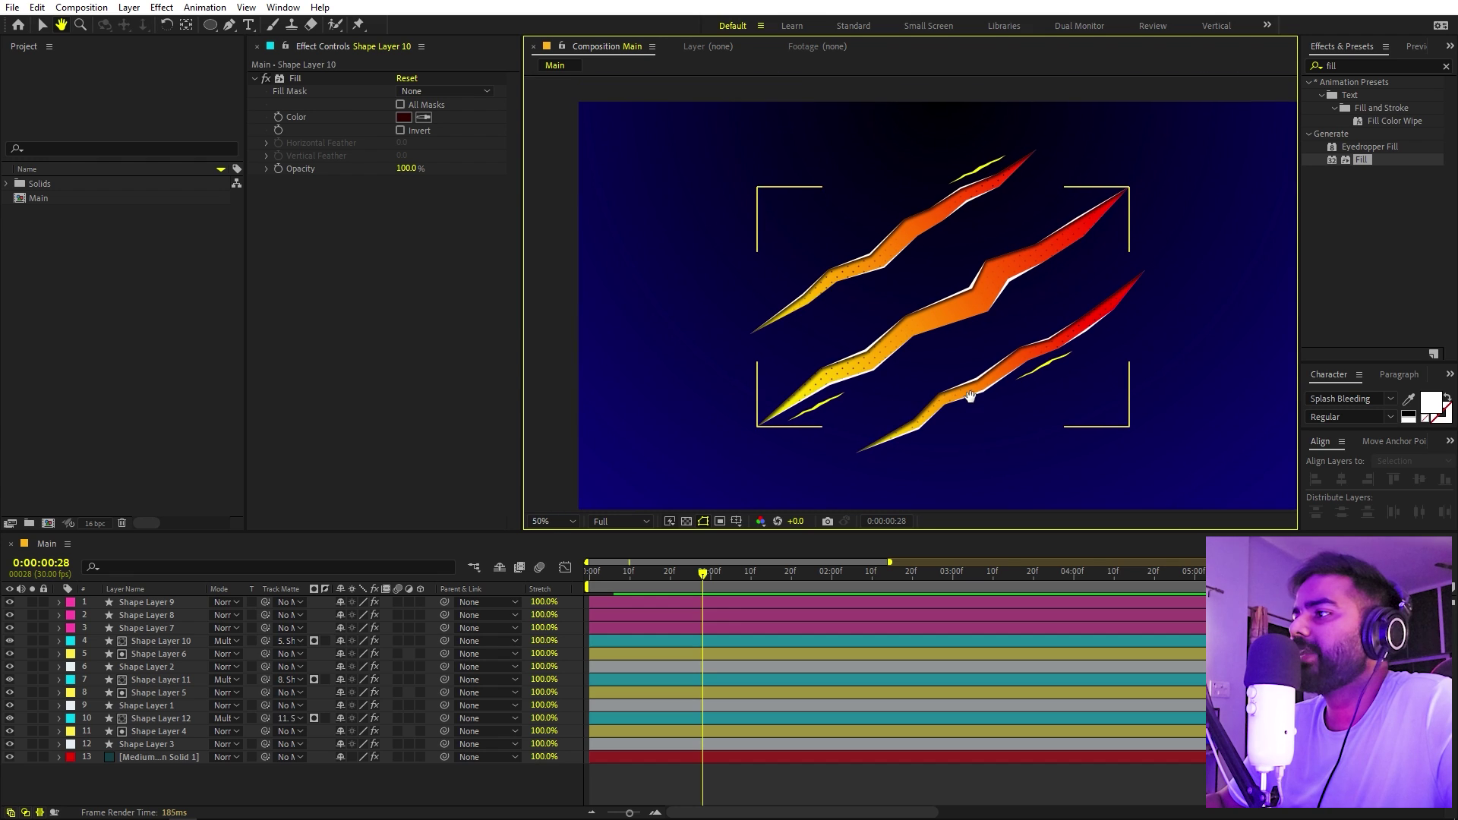
pyautogui.press('v')
pyautogui.click(225, 774)
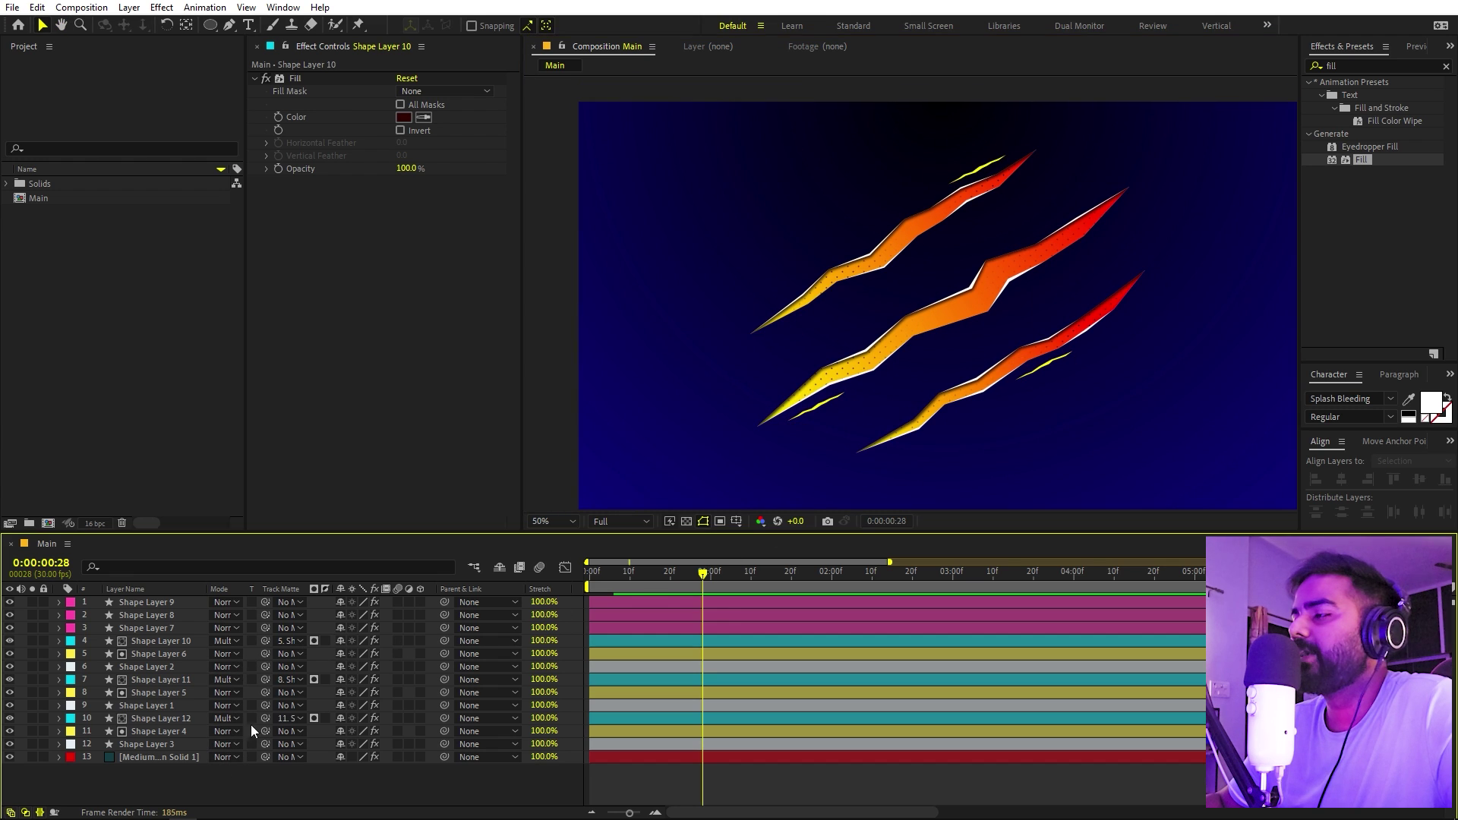
pyautogui.click(147, 393)
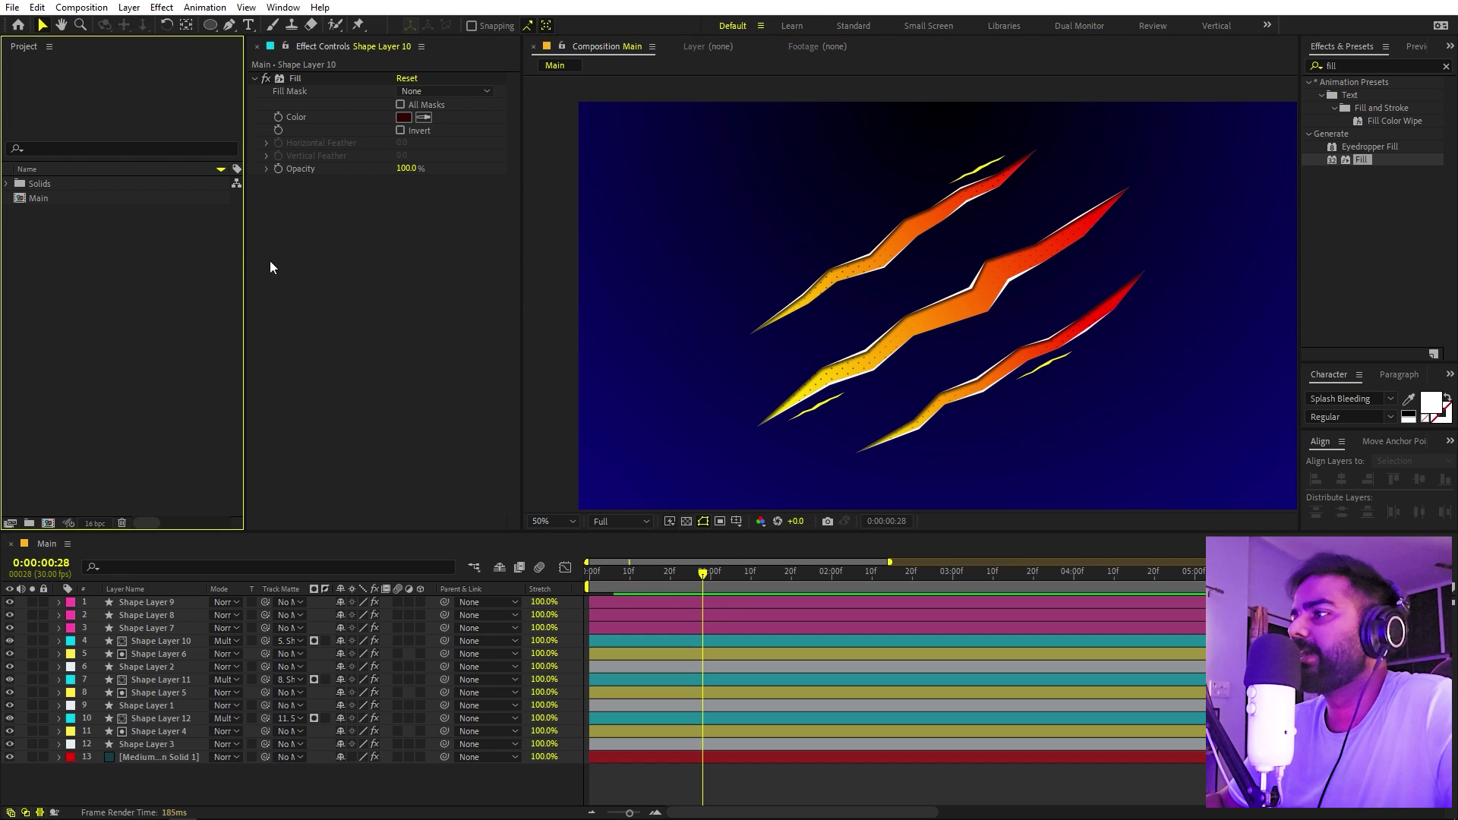
# Step: Add a text layer reading PANTHER and align it to the horizontal and vertical centre of the composition
pyautogui.click(249, 24)
pyautogui.click(670, 323)
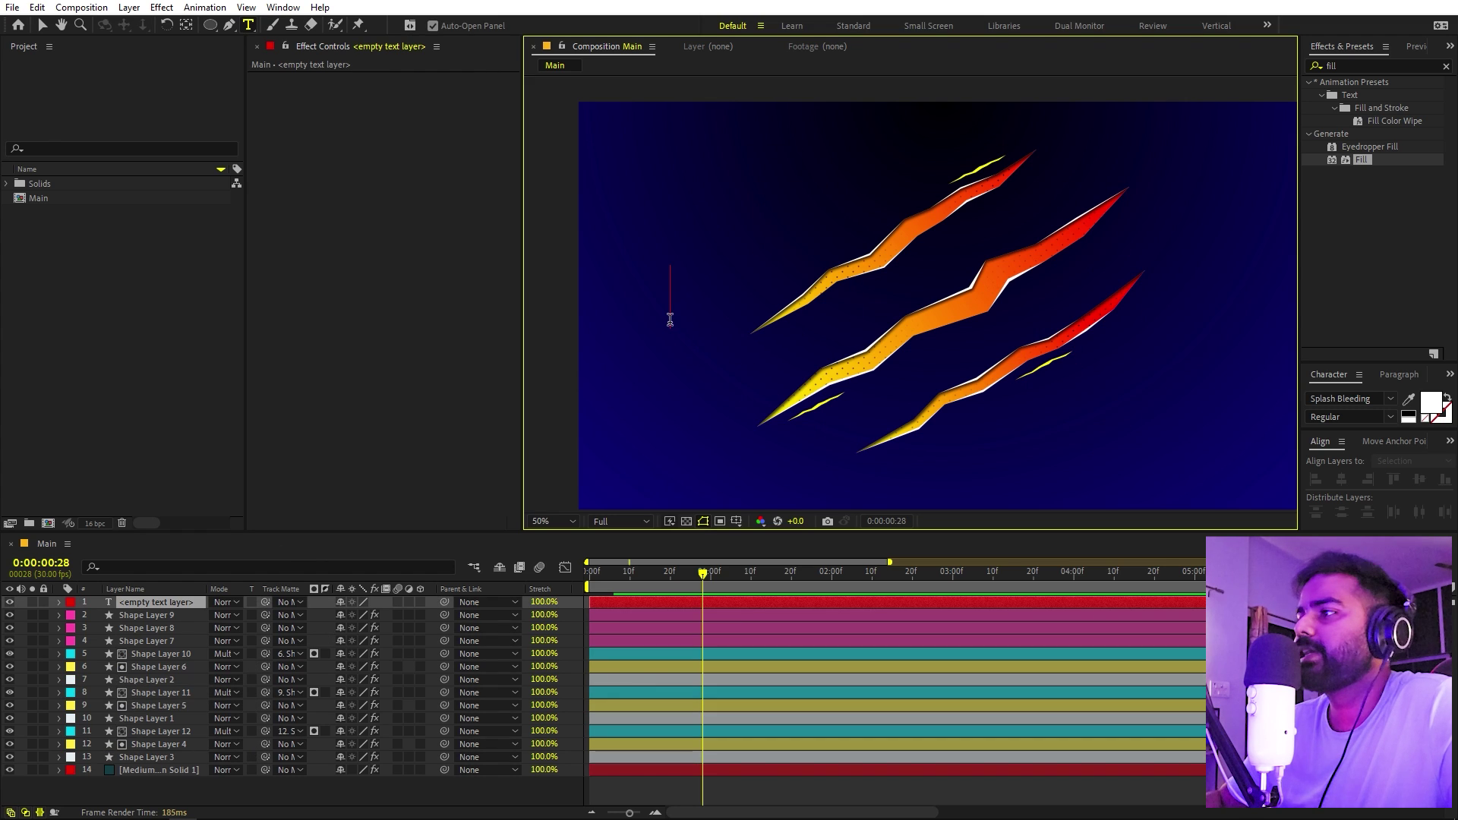
pyautogui.write('PANTHER')
pyautogui.hotkey('ctrl', 'a')
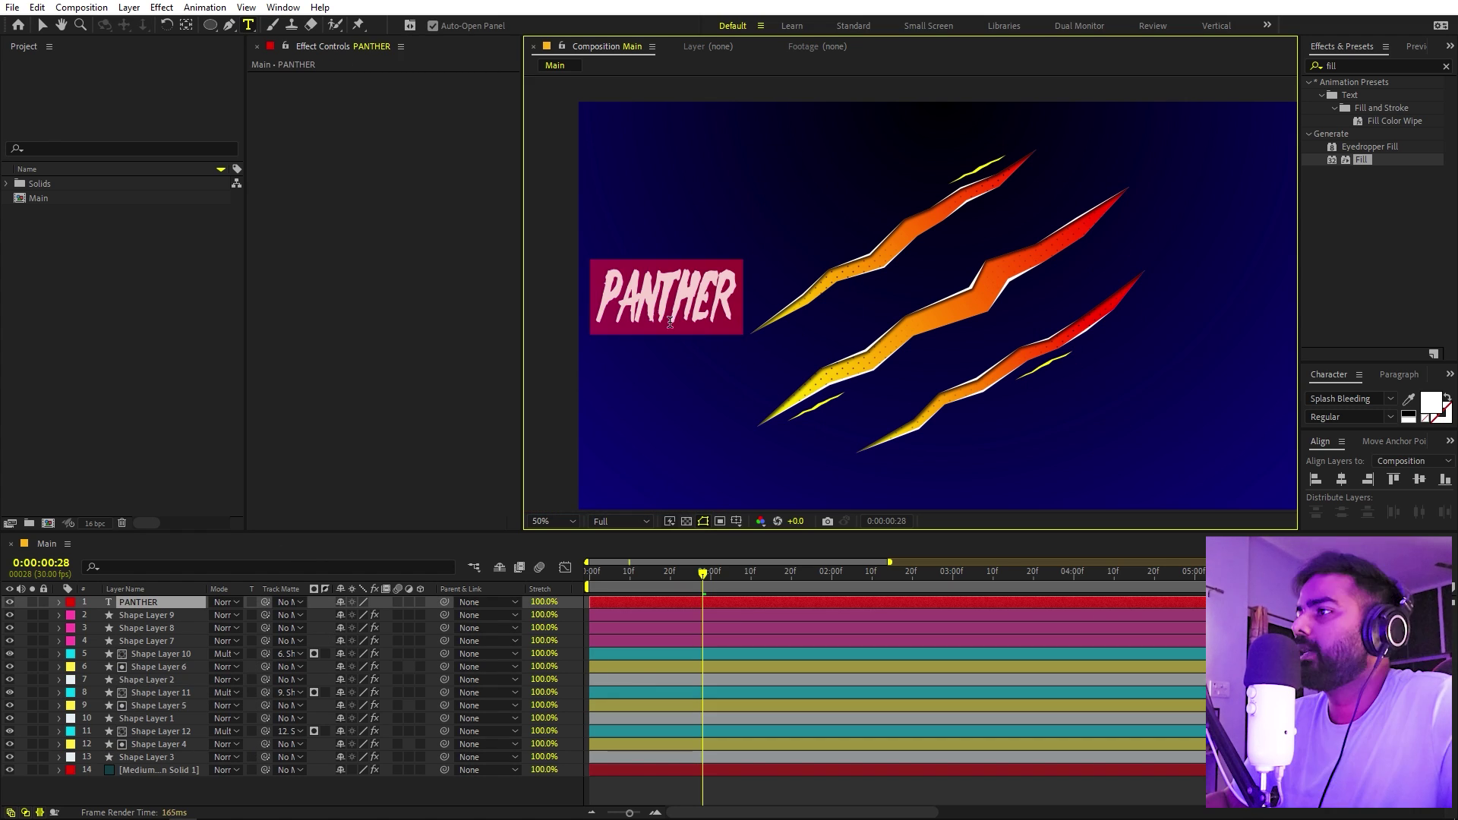
pyautogui.click(1345, 481)
pyautogui.click(1419, 480)
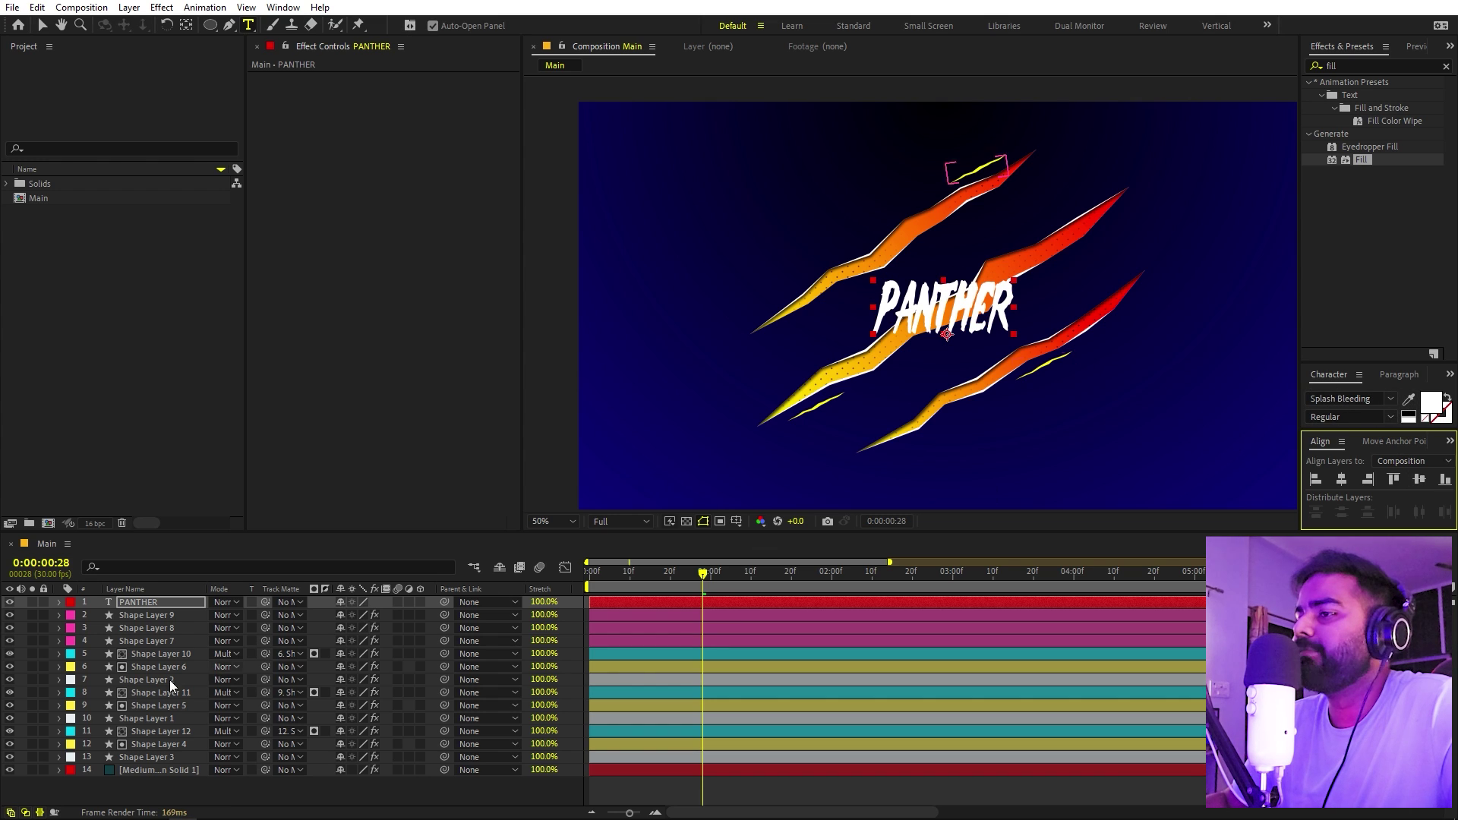
# Step: Centre the PANTHER layer's anchor point and scale the text to 355%
pyautogui.click(164, 600)
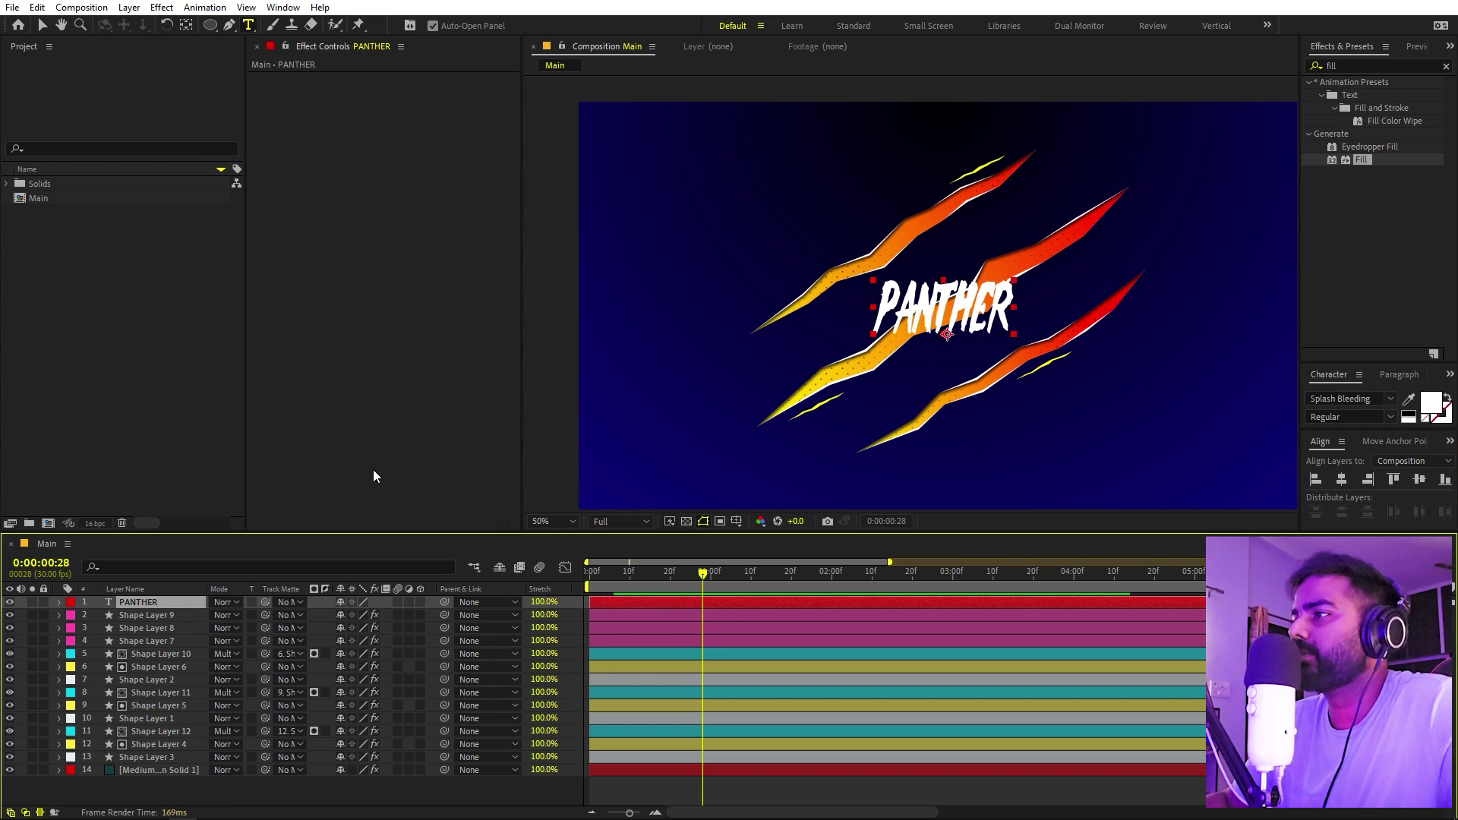
pyautogui.click(186, 25)
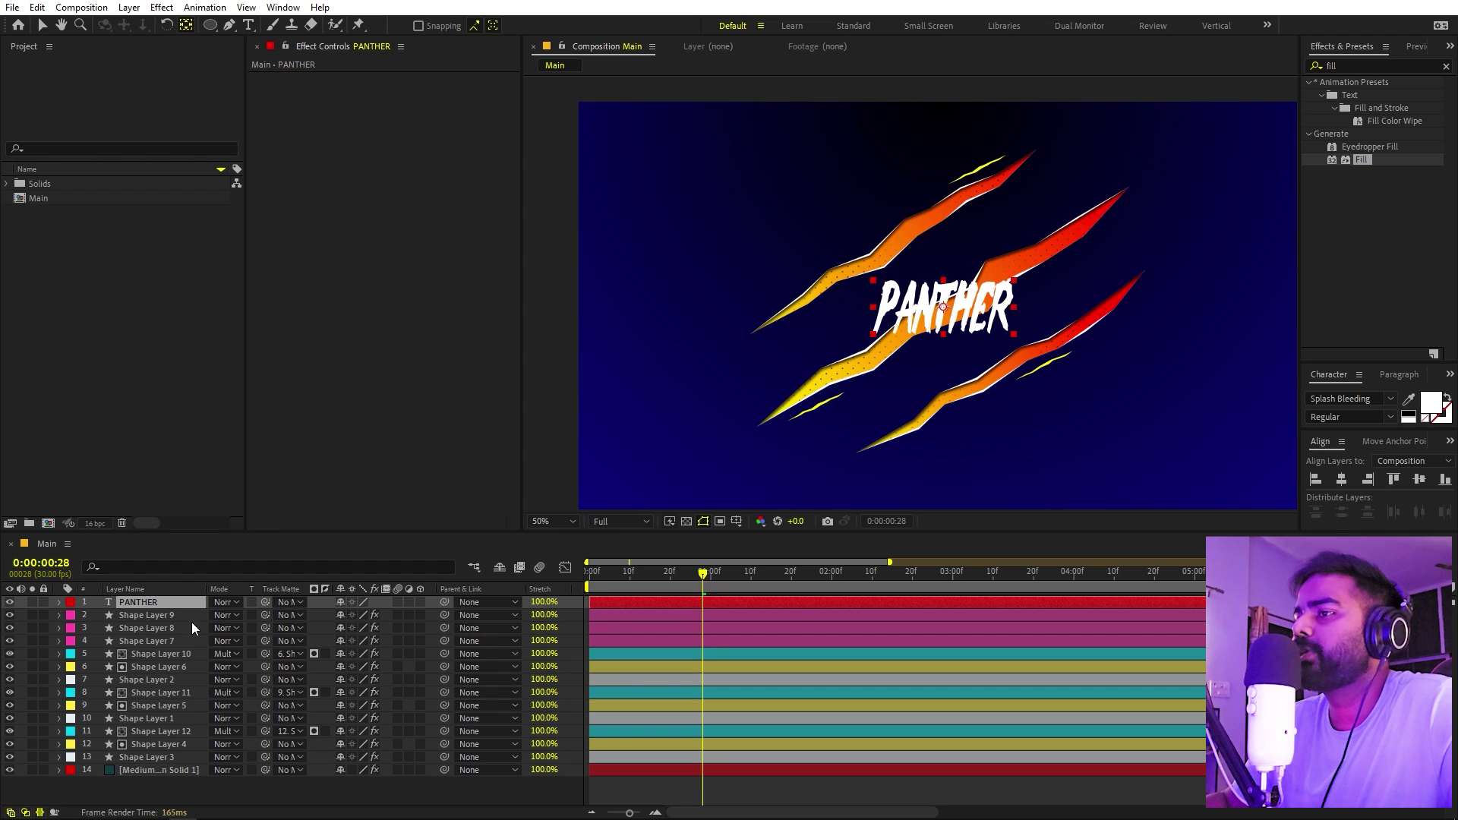
pyautogui.press('s')
pyautogui.moveTo(360, 617); pyautogui.dragTo(554, 620)
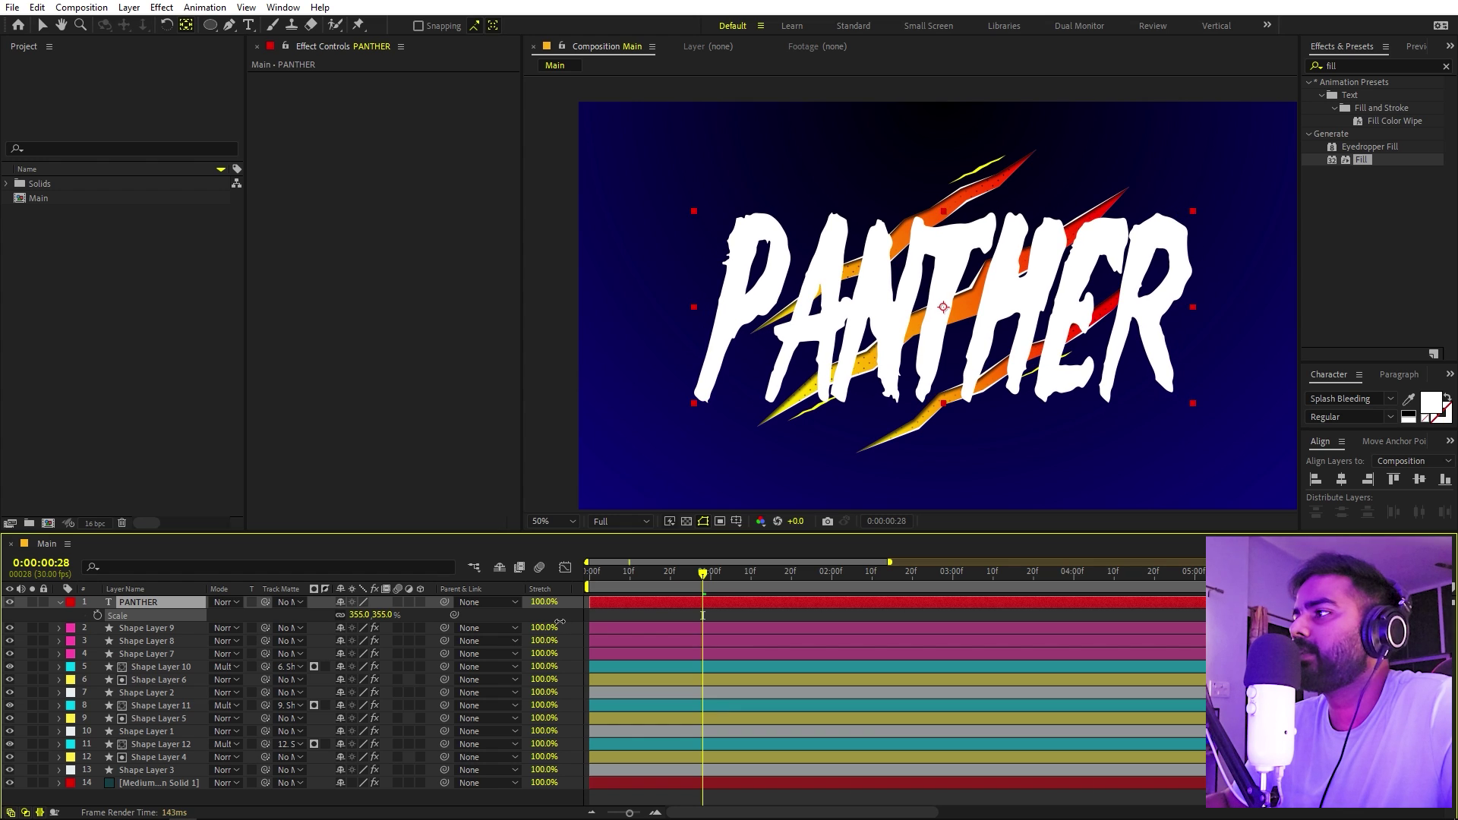
# Step: Place the PANTHER layer below Shape Layer 3, directly above the background solid
pyautogui.moveTo(154, 604); pyautogui.dragTo(164, 772)
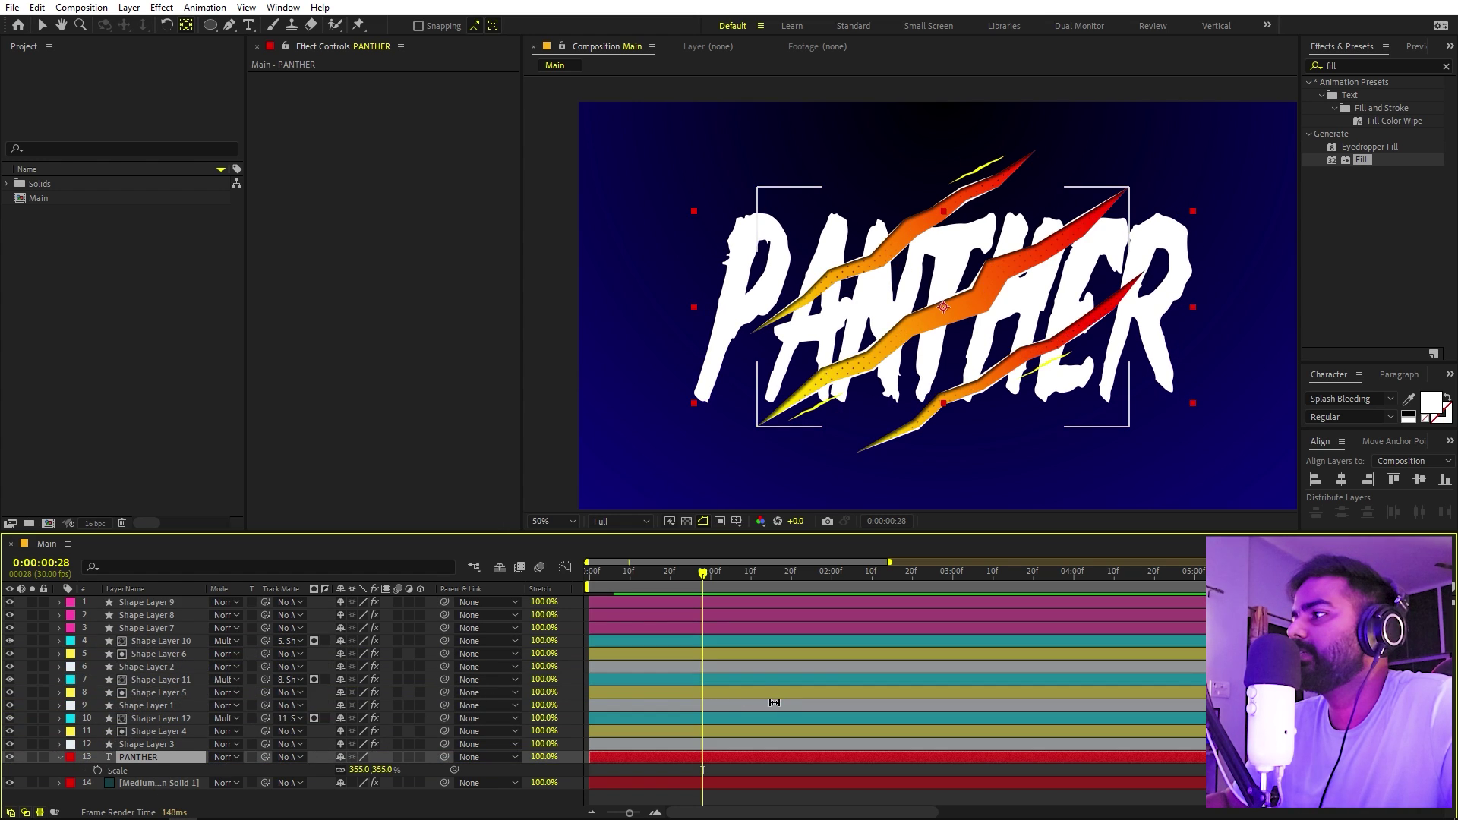
pyautogui.press('v')
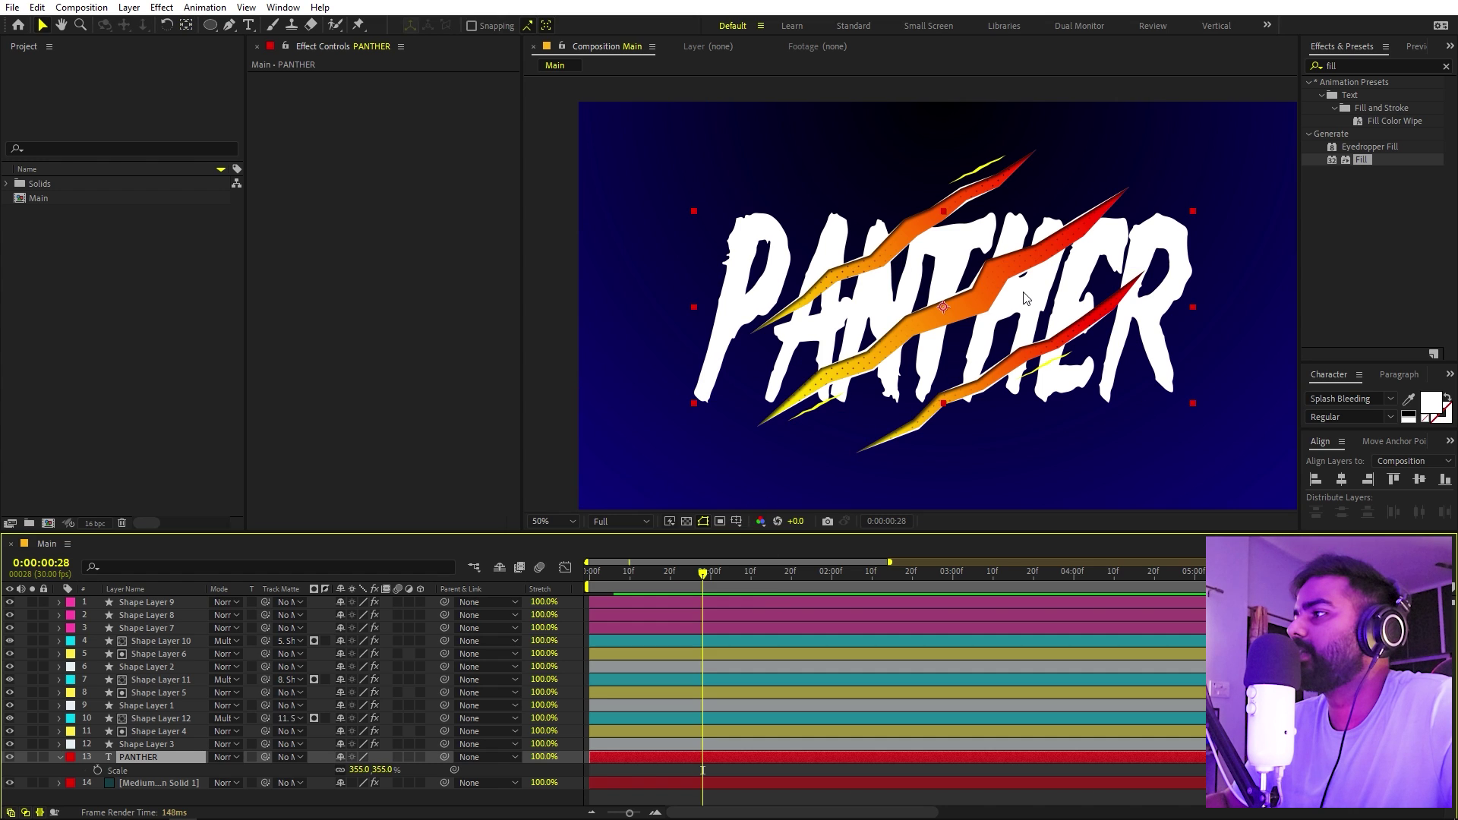
# Step: Delay all twelve shape layers together so they start a little after the two-second mark
pyautogui.click(641, 744)
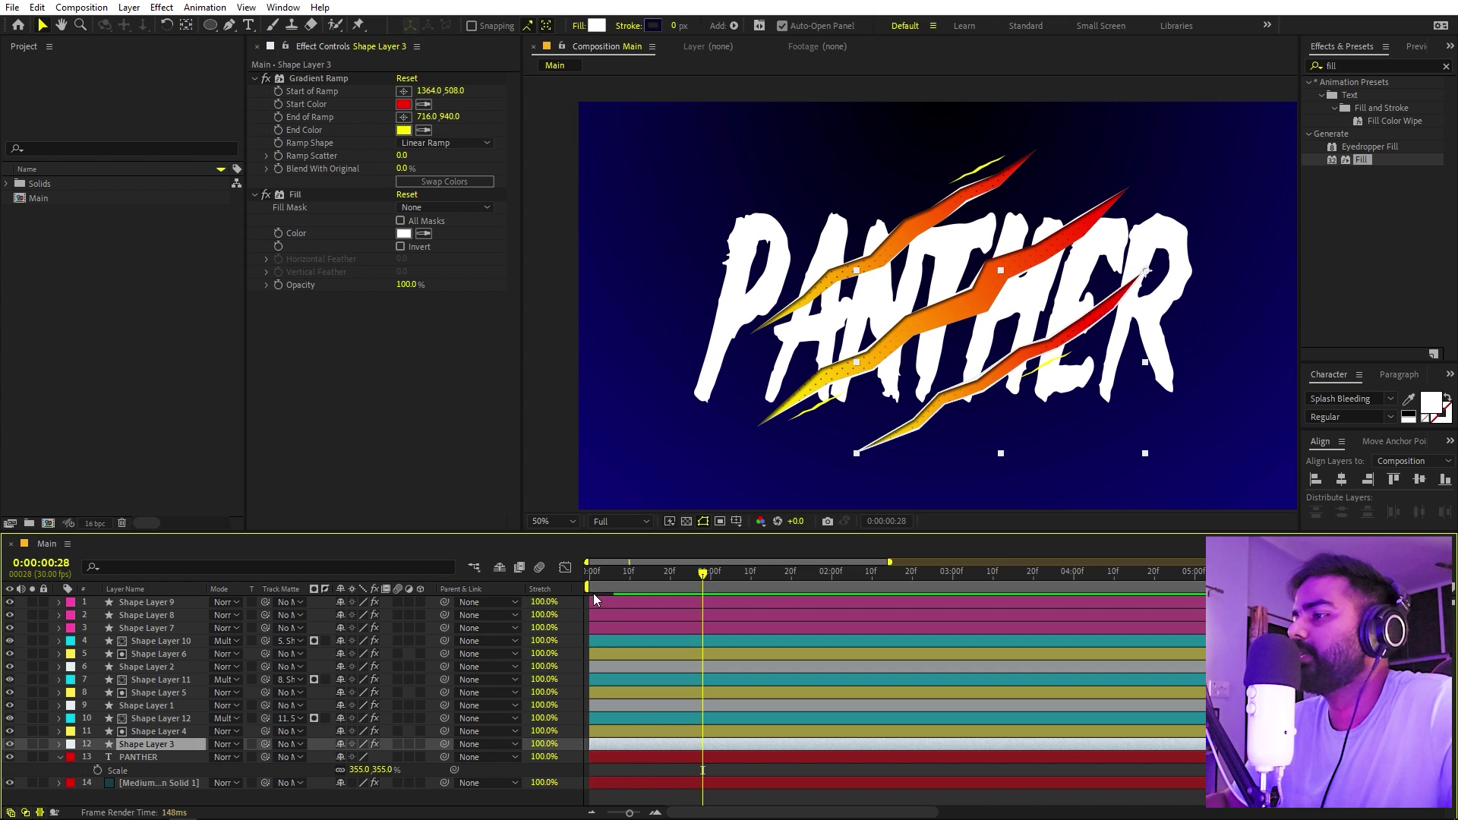
pyautogui.keyDown('shift'); pyautogui.click(614, 598); pyautogui.keyUp('shift')
pyautogui.moveTo(626, 600); pyautogui.dragTo(919, 600)
pyautogui.click(770, 667)
# Step: Set the PANTHER text's scale to 324.2% and view it with the slashes at 0:00:03:01
pyautogui.click(644, 758)
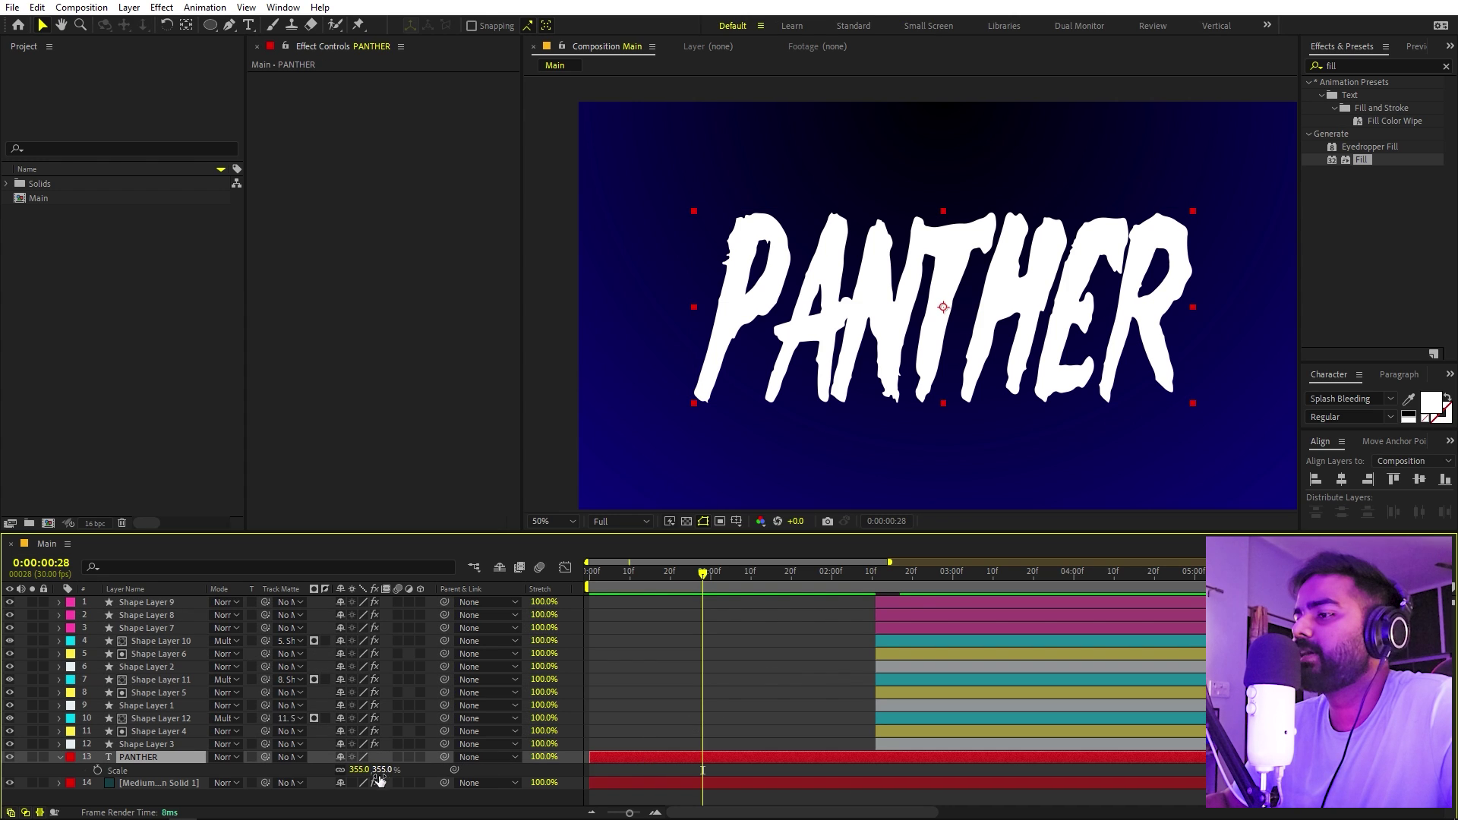
pyautogui.moveTo(380, 778); pyautogui.dragTo(357, 778)
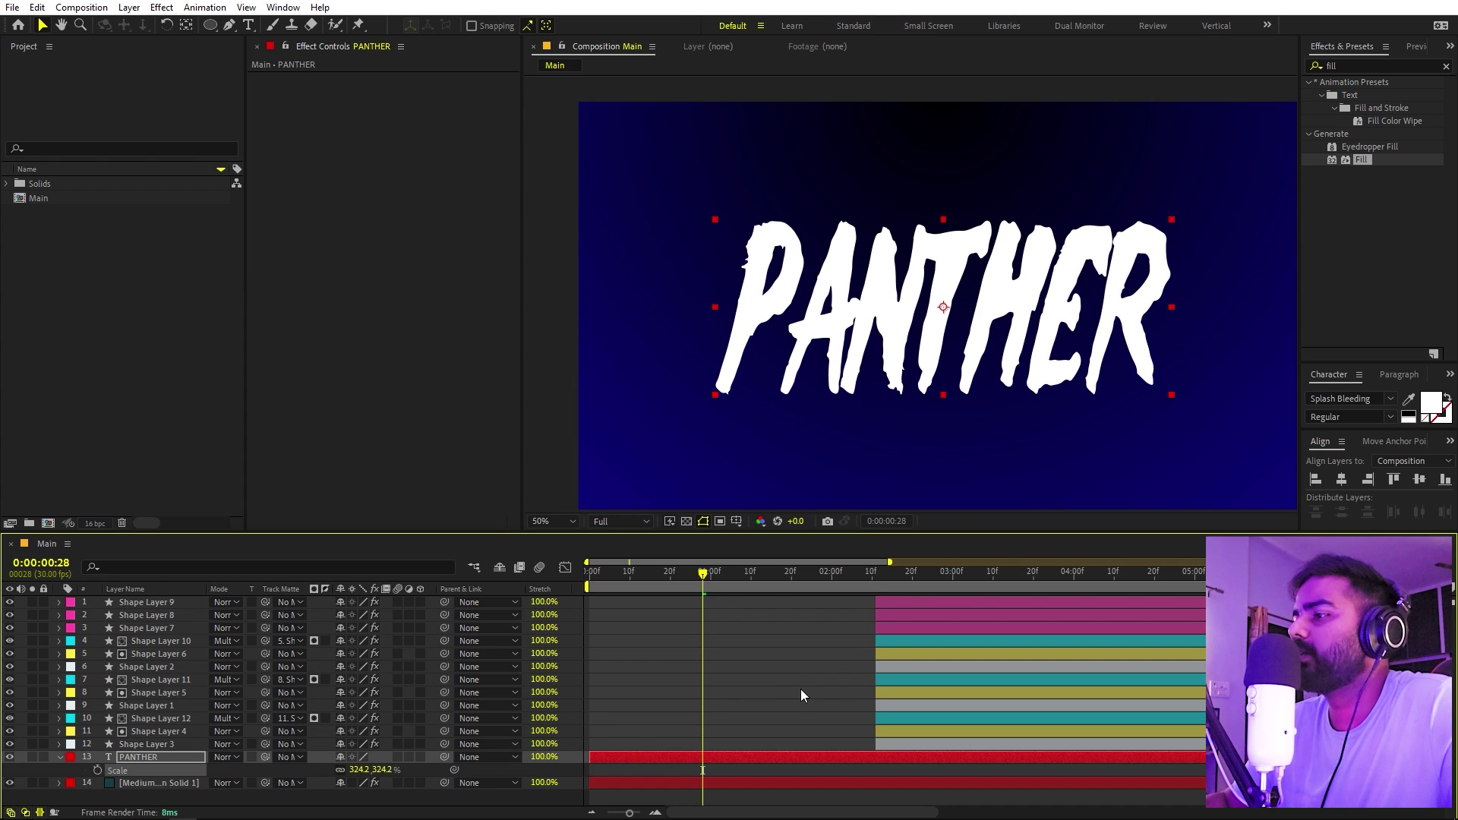
pyautogui.click(800, 690)
pyautogui.moveTo(933, 582); pyautogui.dragTo(956, 581)
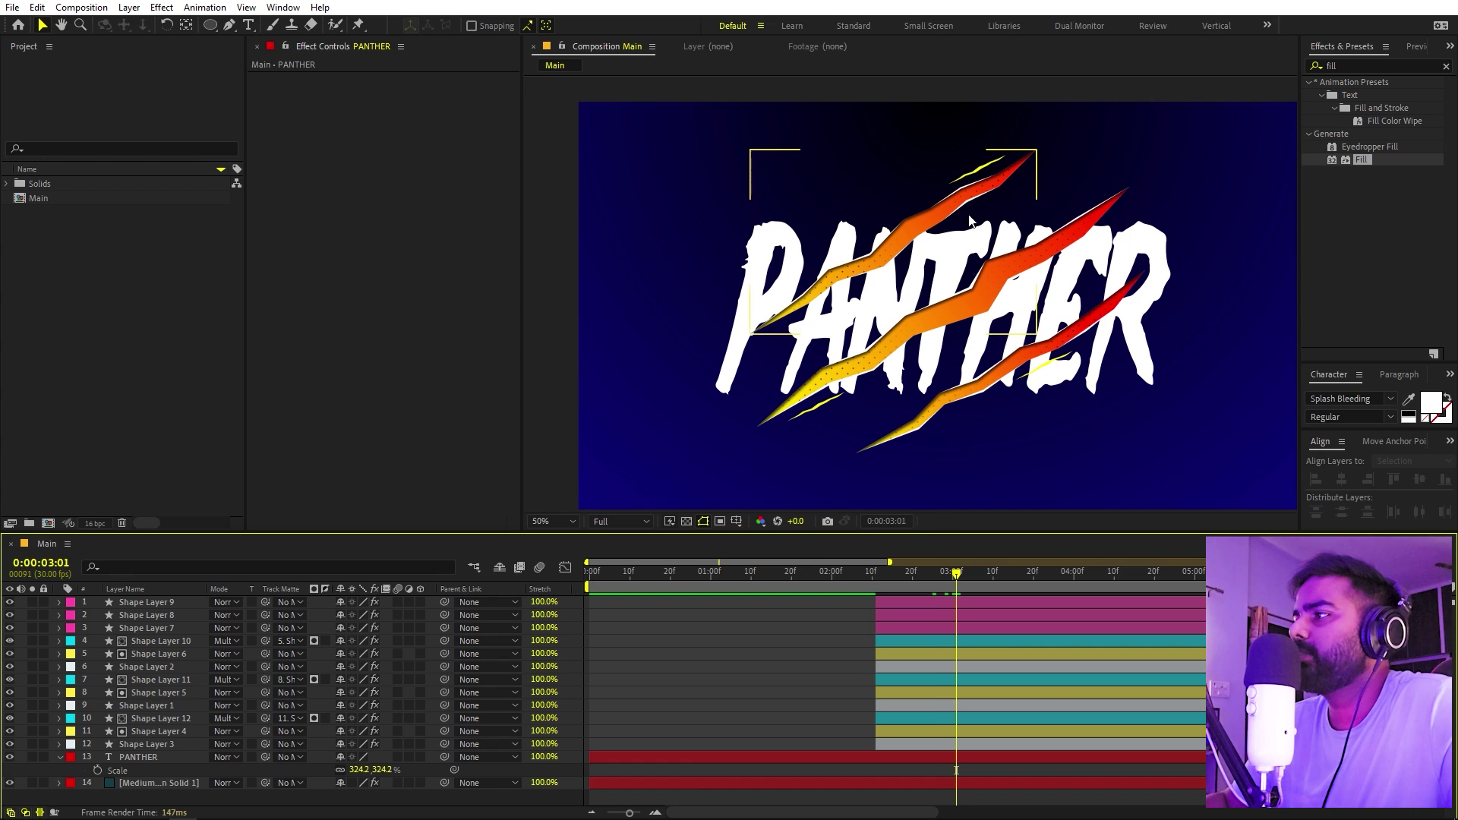
# Step: Add a null object and parent all the shape layers, Shape Layer 9 through Shape Layer 3, to it
pyautogui.click(129, 7)
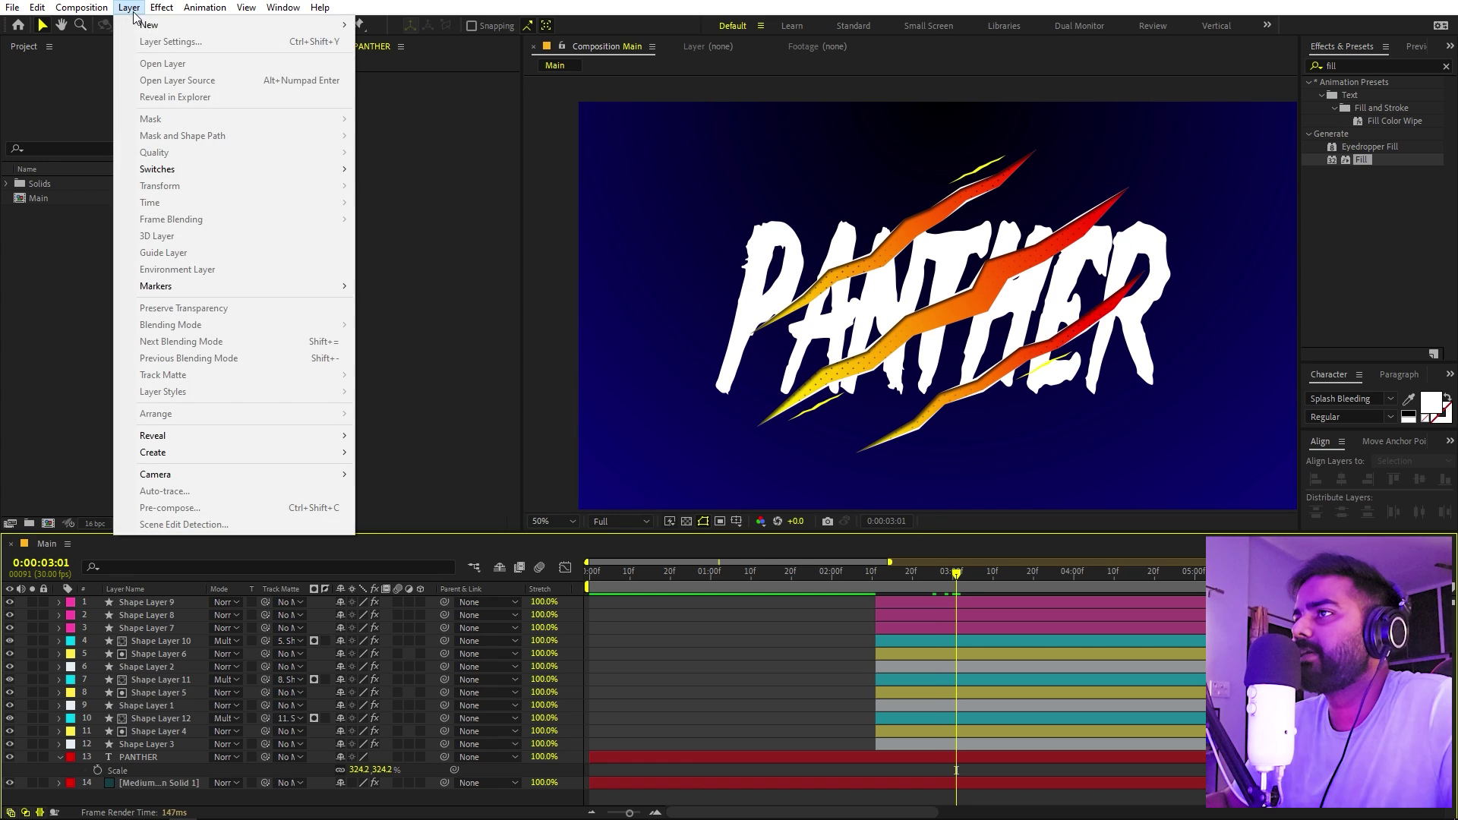
pyautogui.moveTo(145, 20)
pyautogui.click(408, 93)
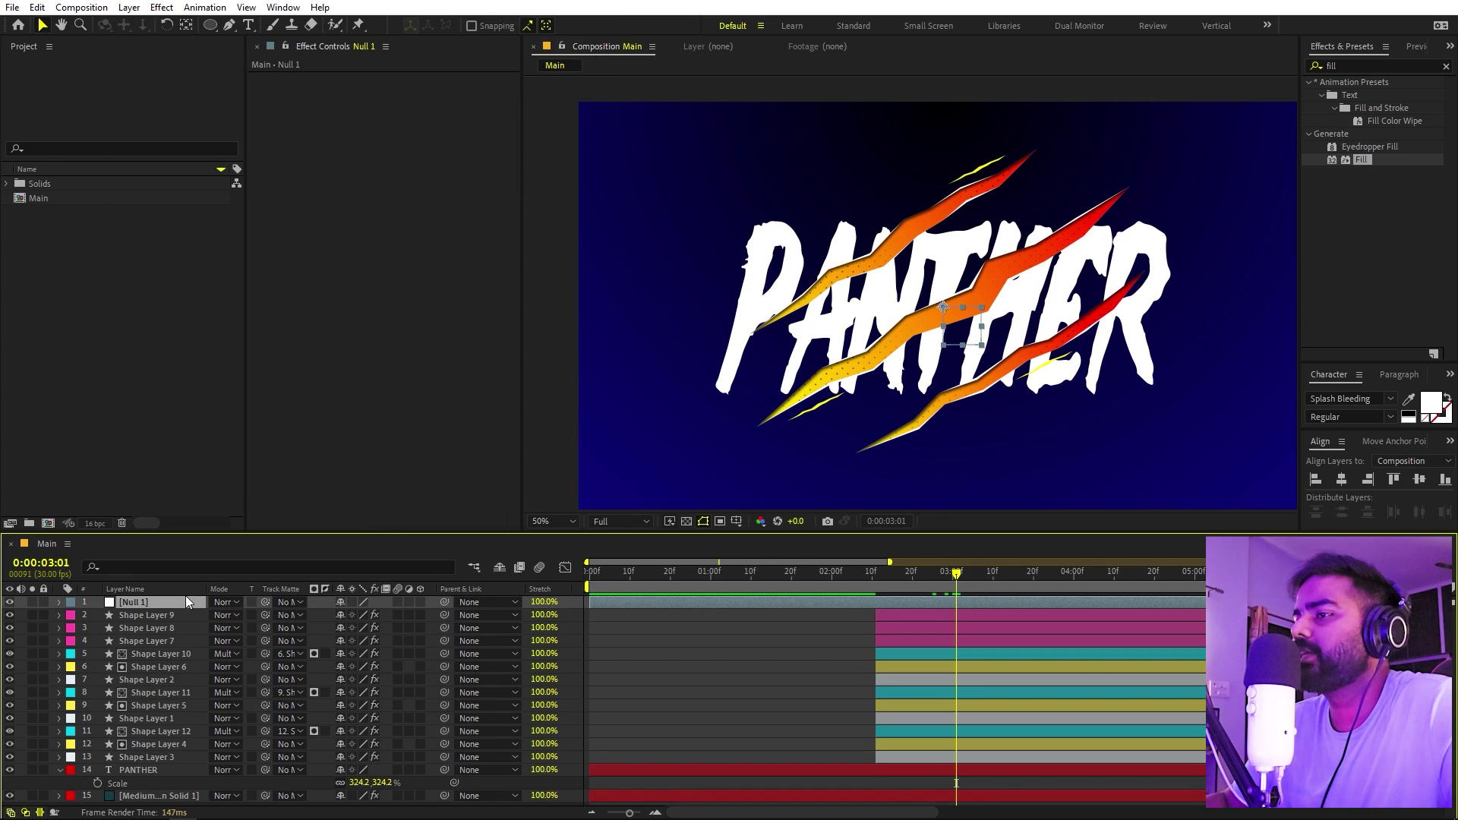
pyautogui.click(157, 617)
pyautogui.keyDown('shift'); pyautogui.click(908, 758); pyautogui.keyUp('shift')
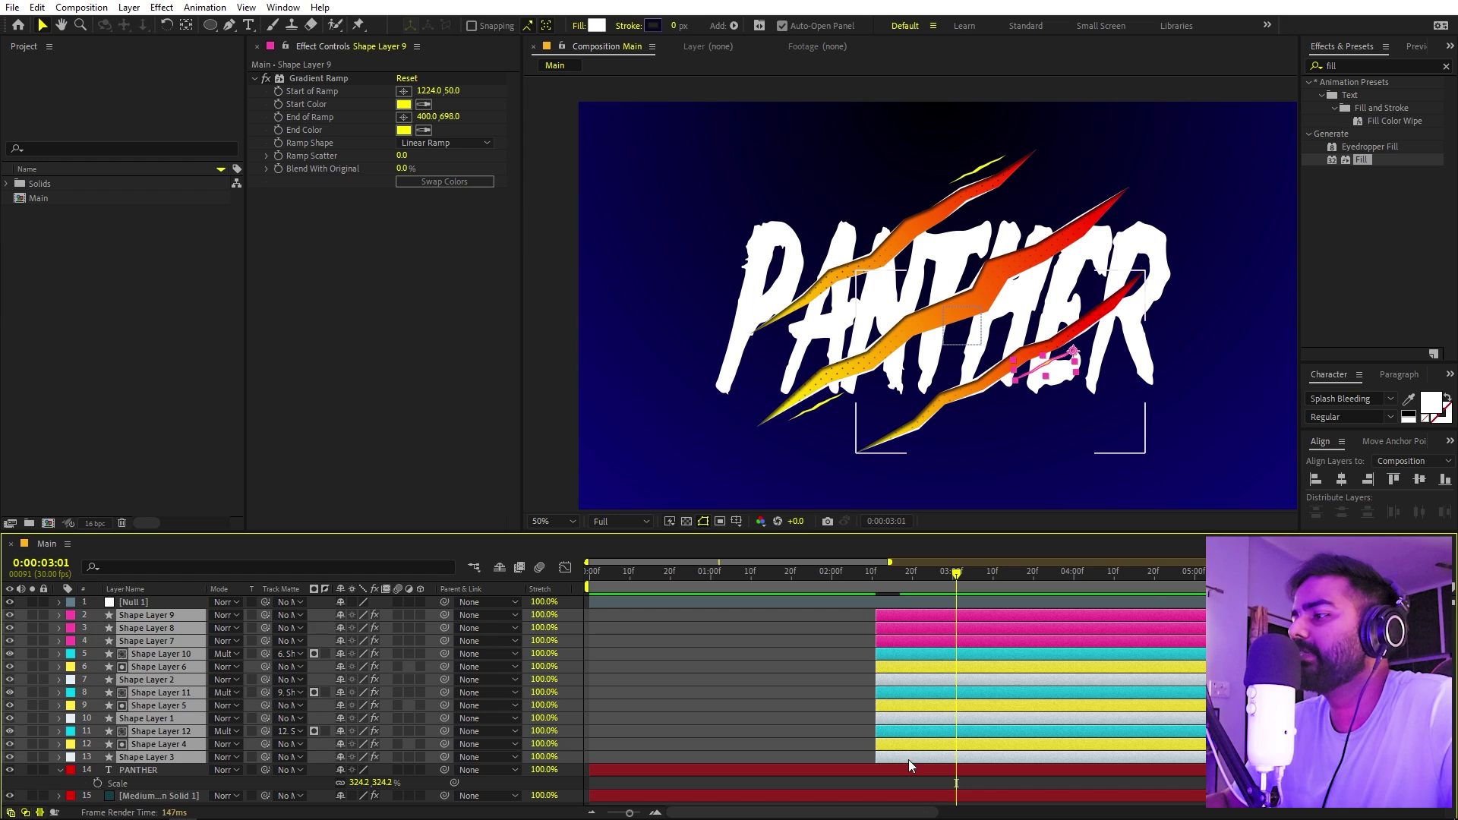
pyautogui.moveTo(366, 616); pyautogui.dragTo(130, 600)
# Step: Try rotating and moving Null 1 to test its control over the parented slashes, undoing the test changes
pyautogui.click(133, 601)
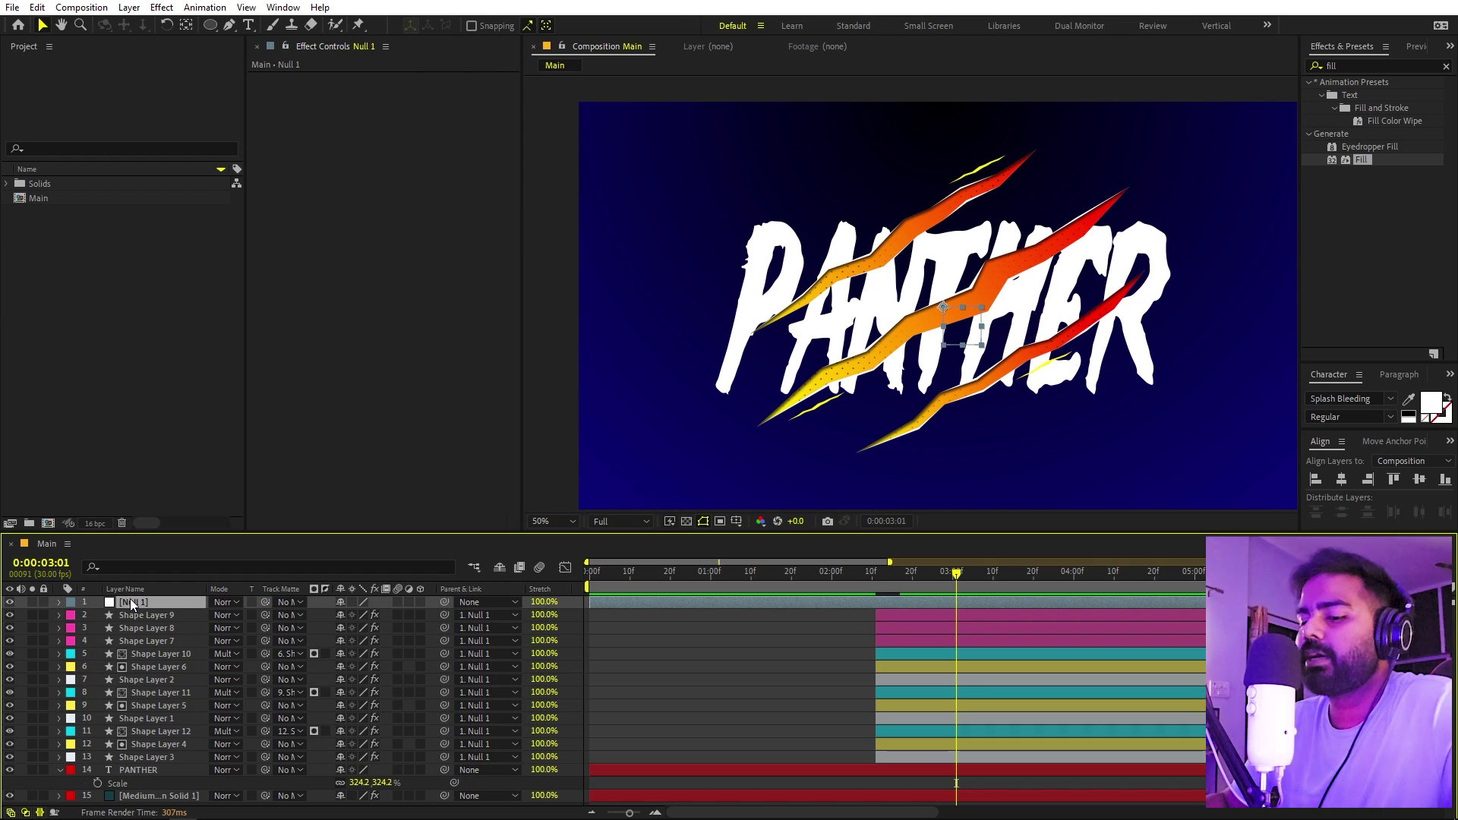
pyautogui.press('r')
pyautogui.moveTo(357, 614); pyautogui.dragTo(757, 600)
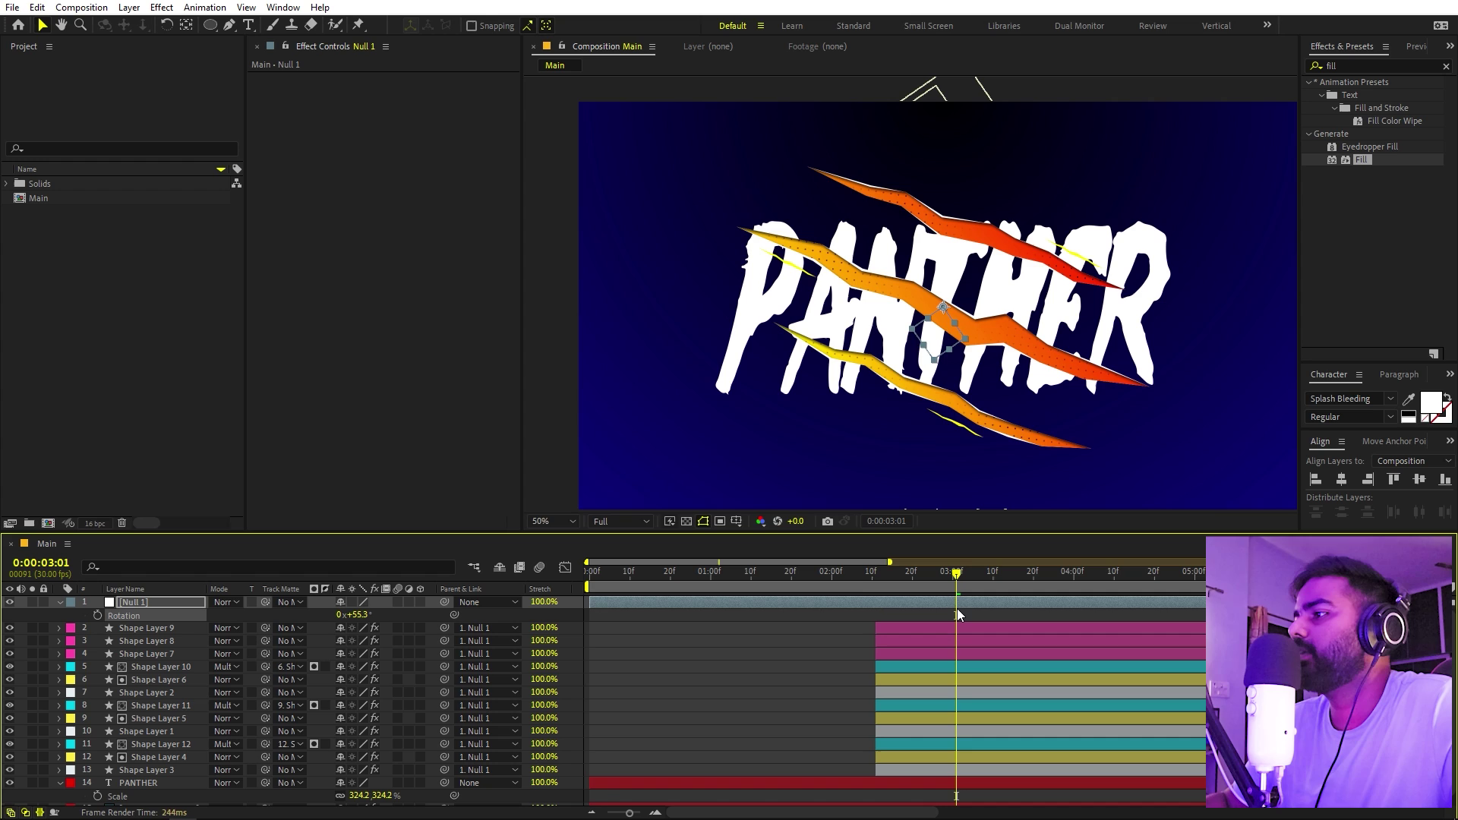
pyautogui.moveTo(857, 586); pyautogui.dragTo(872, 586)
pyautogui.press('space')
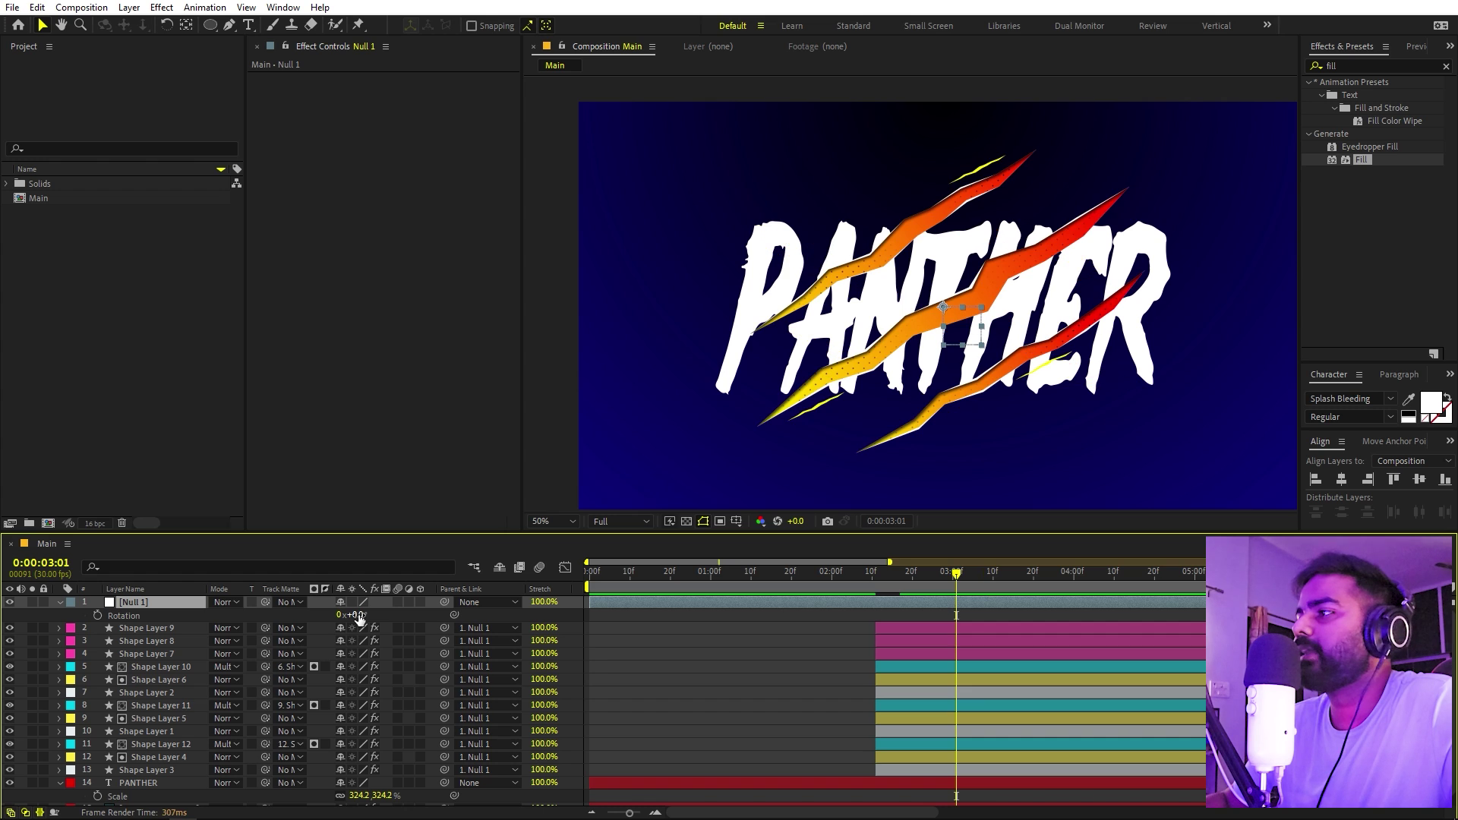
pyautogui.moveTo(941, 308); pyautogui.dragTo(1045, 386)
pyautogui.hotkey('ctrl', 'z')
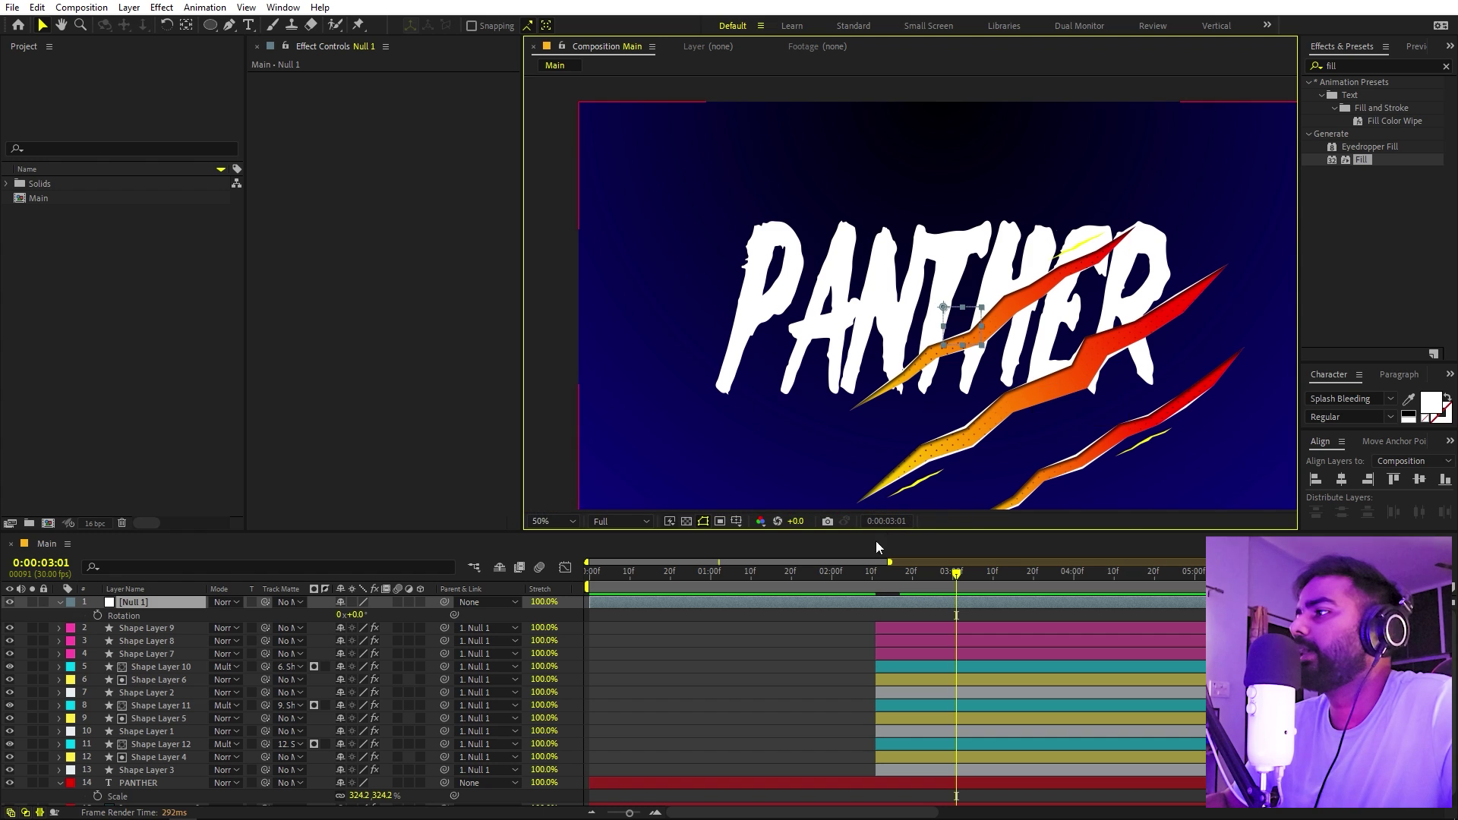
pyautogui.click(782, 677)
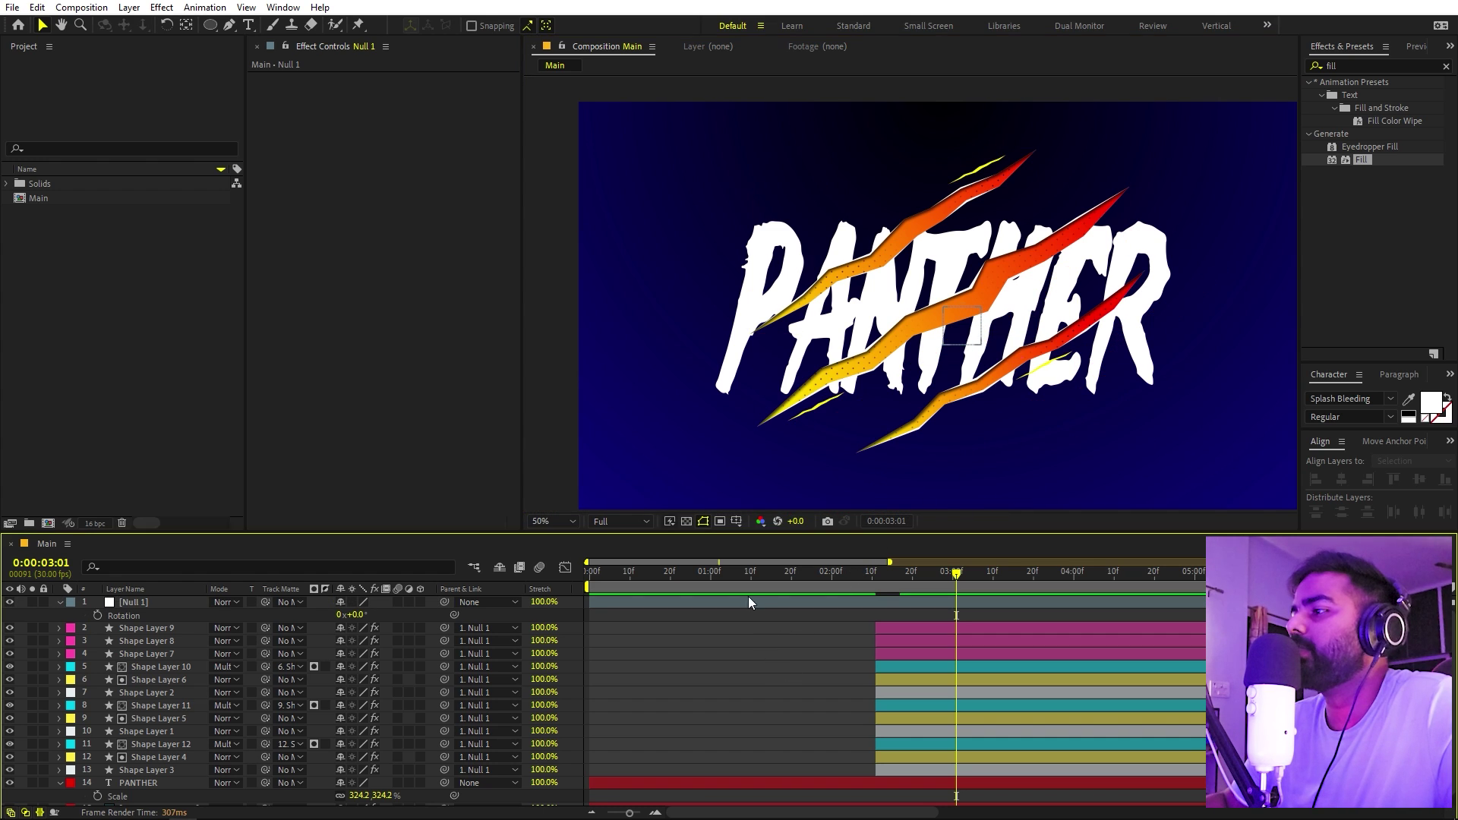
# Step: Shift all the shape layers together in time so they start at 0:00:01:00
pyautogui.moveTo(719, 568)
pyautogui.mouseDown()
pyautogui.moveTo(571, 585)
pyautogui.moveTo(709, 594)
pyautogui.mouseUp()
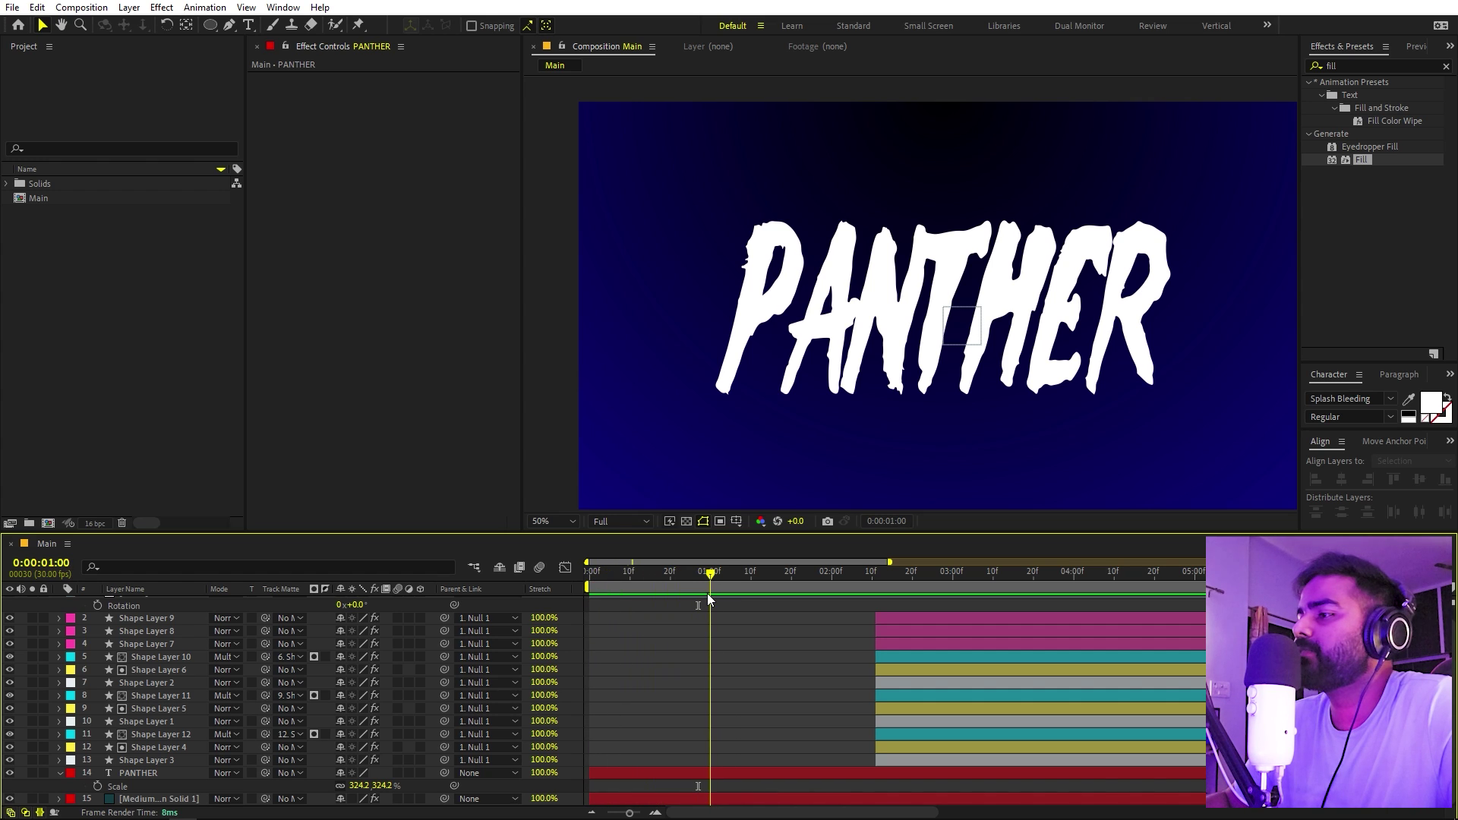
pyautogui.click(914, 758)
pyautogui.scroll(1, 910, 732)
pyautogui.keyDown('shift'); pyautogui.click(916, 631); pyautogui.keyUp('shift')
pyautogui.moveTo(919, 631); pyautogui.dragTo(741, 655)
pyautogui.hotkey('alt', 'pageup')
pyautogui.hotkey('alt', 'pageup')
pyautogui.hotkey('alt', 'pageup')
pyautogui.hotkey('alt', 'pageup')
pyautogui.hotkey('alt', 'pageup')
pyautogui.hotkey('alt', 'pageup')
pyautogui.hotkey('alt', 'pageup')
pyautogui.hotkey('alt', 'pageup')
pyautogui.hotkey('alt', 'pagedown')
pyautogui.hotkey('alt', 'pagedown')
pyautogui.hotkey('alt', 'pagedown')
pyautogui.hotkey('alt', 'pagedown')
pyautogui.hotkey('alt', 'pagedown')
pyautogui.hotkey('alt', 'pagedown')
pyautogui.hotkey('alt', 'pagedown')
pyautogui.hotkey('alt', 'pagedown')
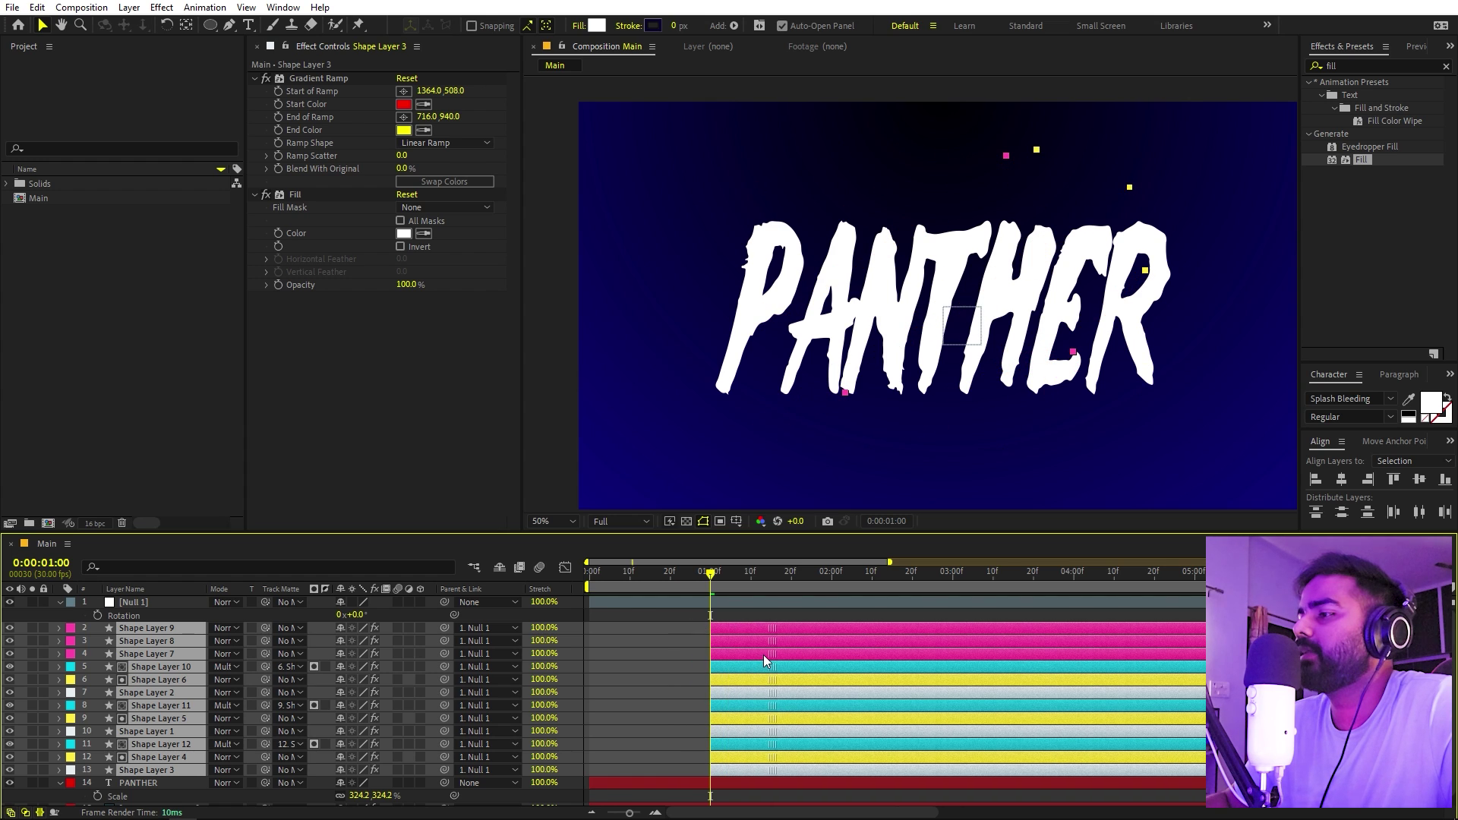
# Step: Add an adjustment layer and place it above Null 1 and all the shape layers
pyautogui.click(639, 685)
pyautogui.moveTo(711, 576); pyautogui.dragTo(774, 578)
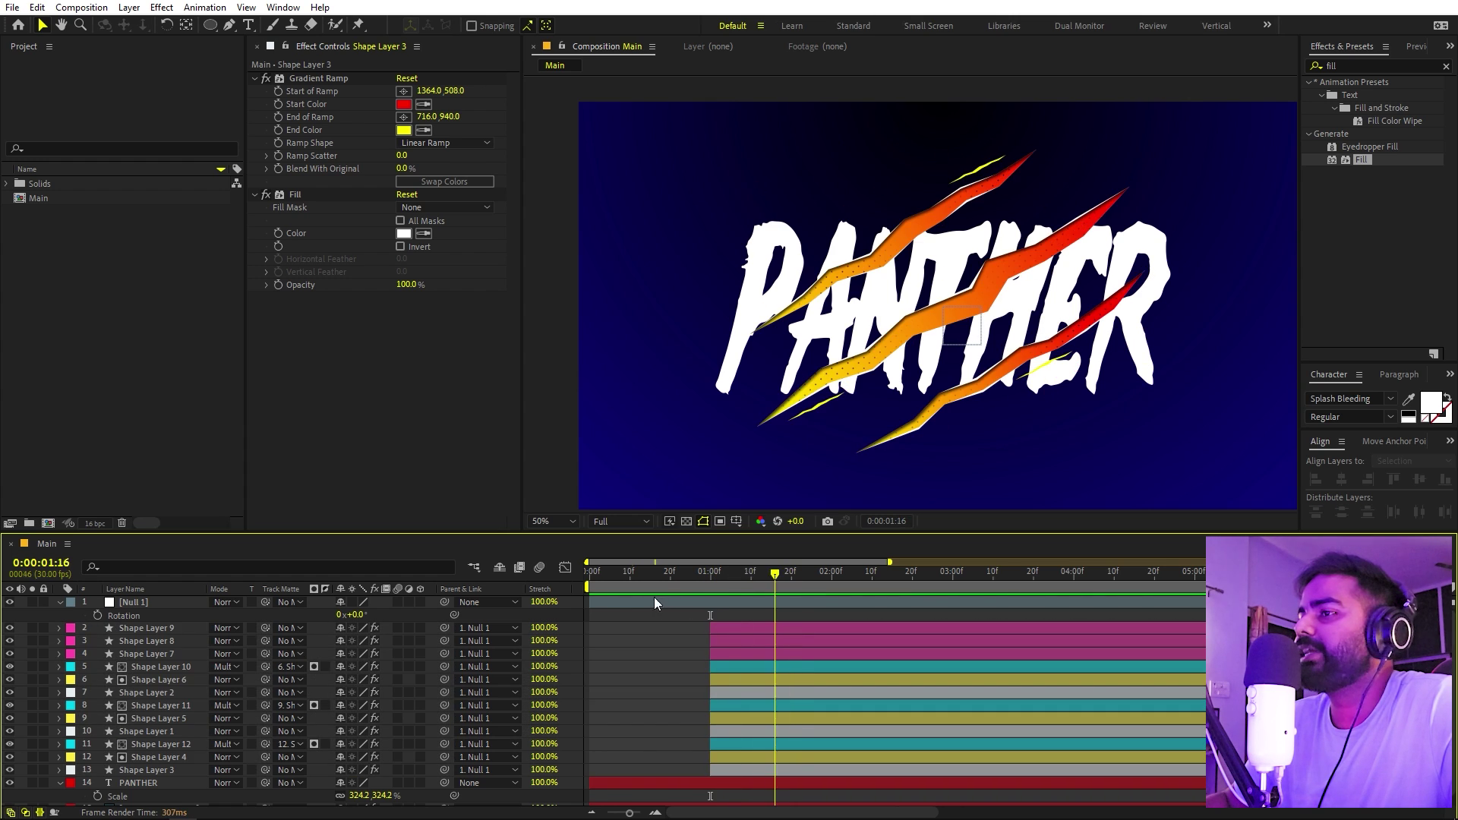
pyautogui.moveTo(649, 578); pyautogui.dragTo(711, 578)
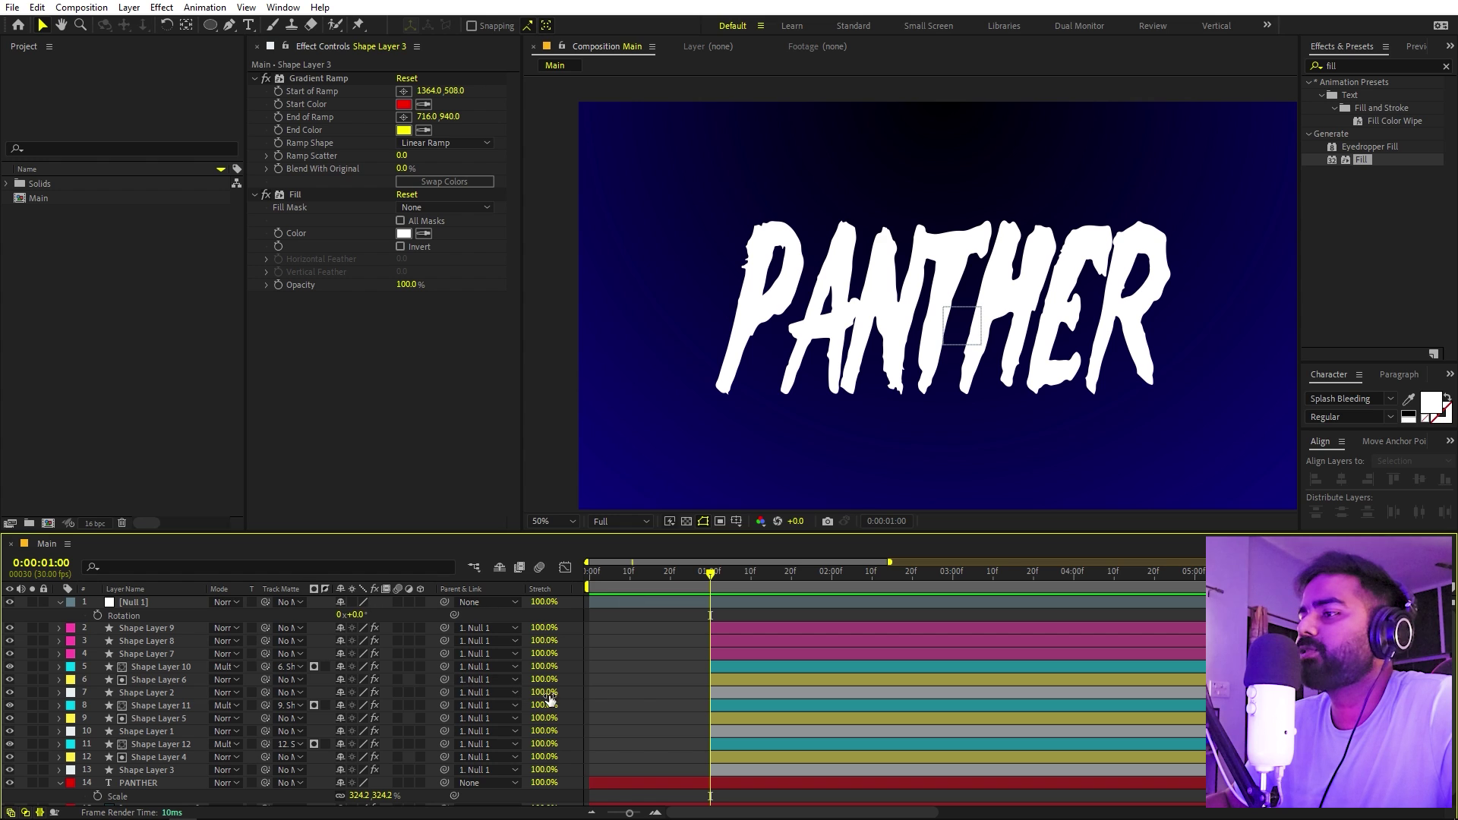
pyautogui.rightClick(662, 678)
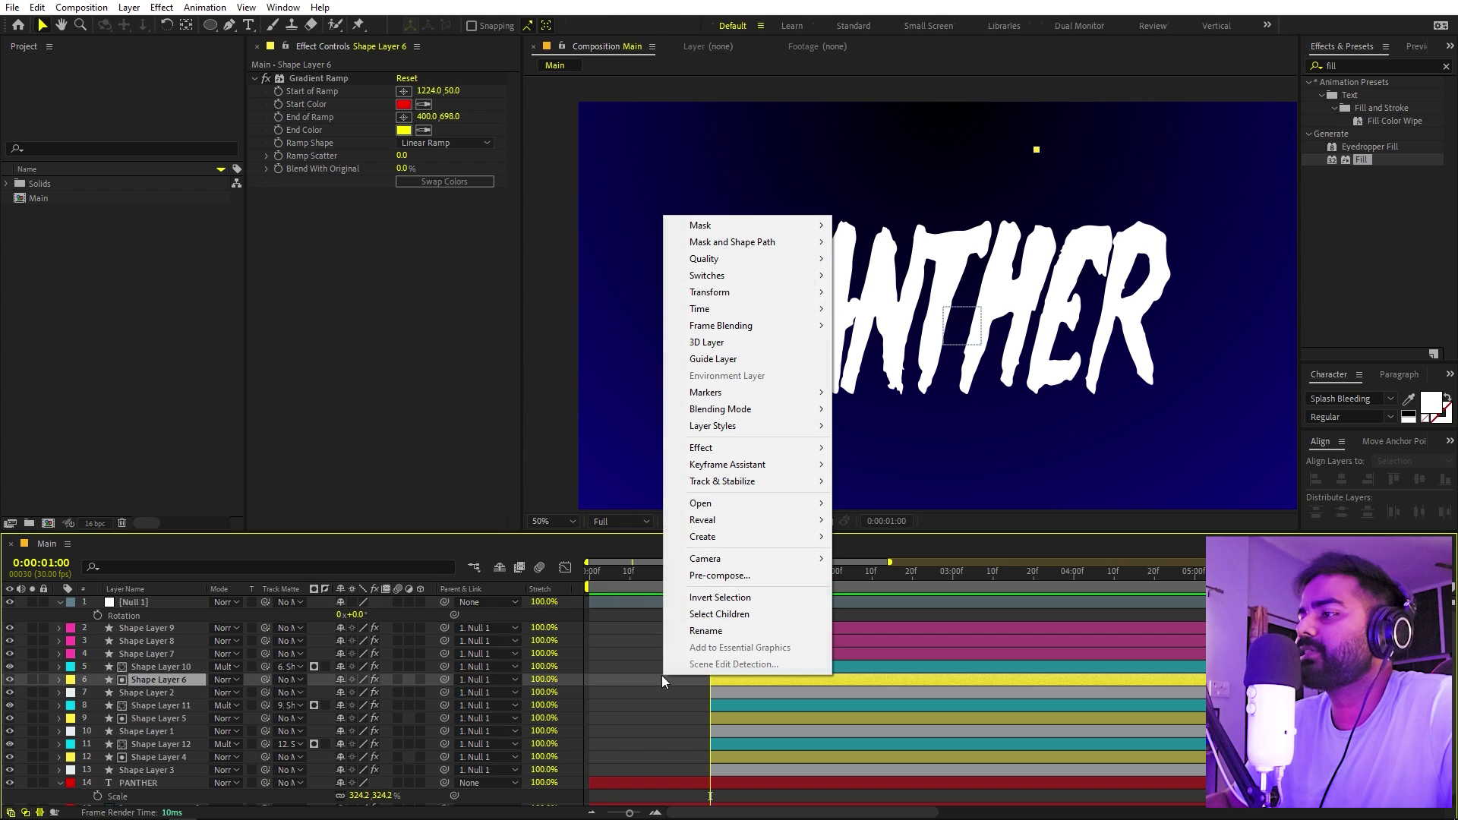
pyautogui.rightClick(427, 632)
pyautogui.moveTo(510, 445)
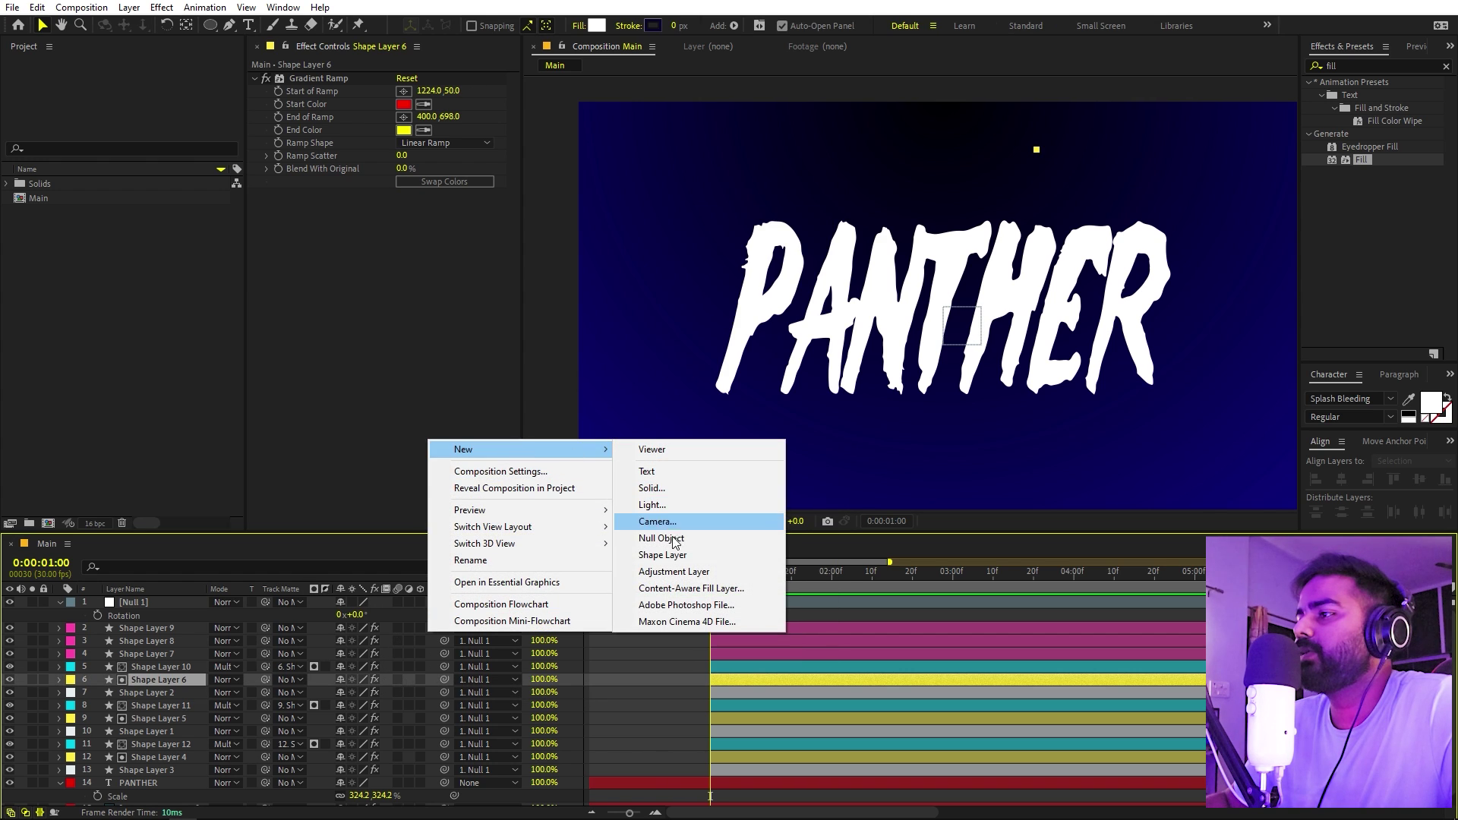
pyautogui.click(674, 571)
pyautogui.moveTo(134, 673); pyautogui.dragTo(138, 600)
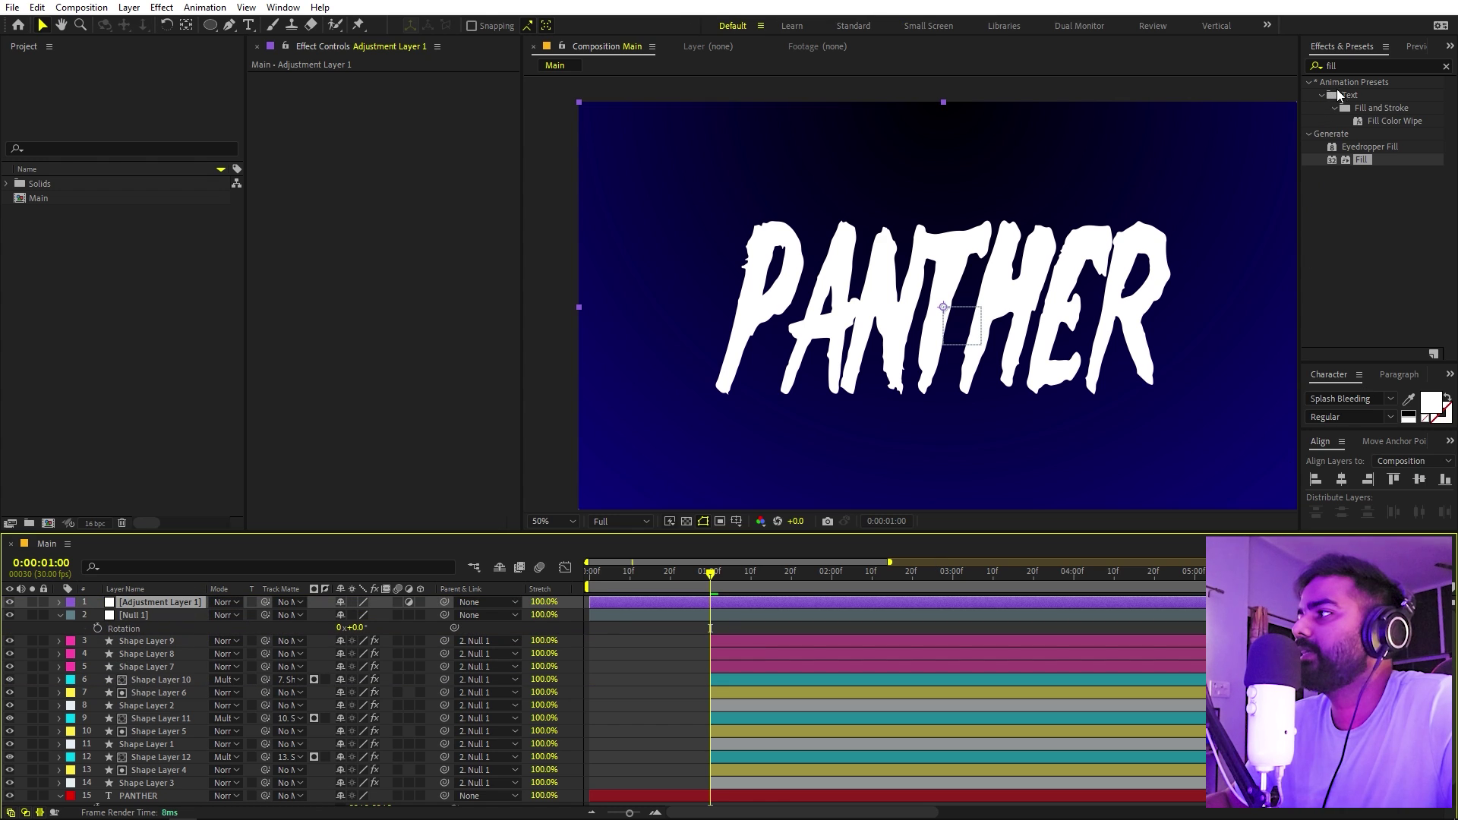
# Step: Find the Transform effect and apply it to Adjustment Layer 1
pyautogui.click(1360, 66)
pyautogui.write('trans')
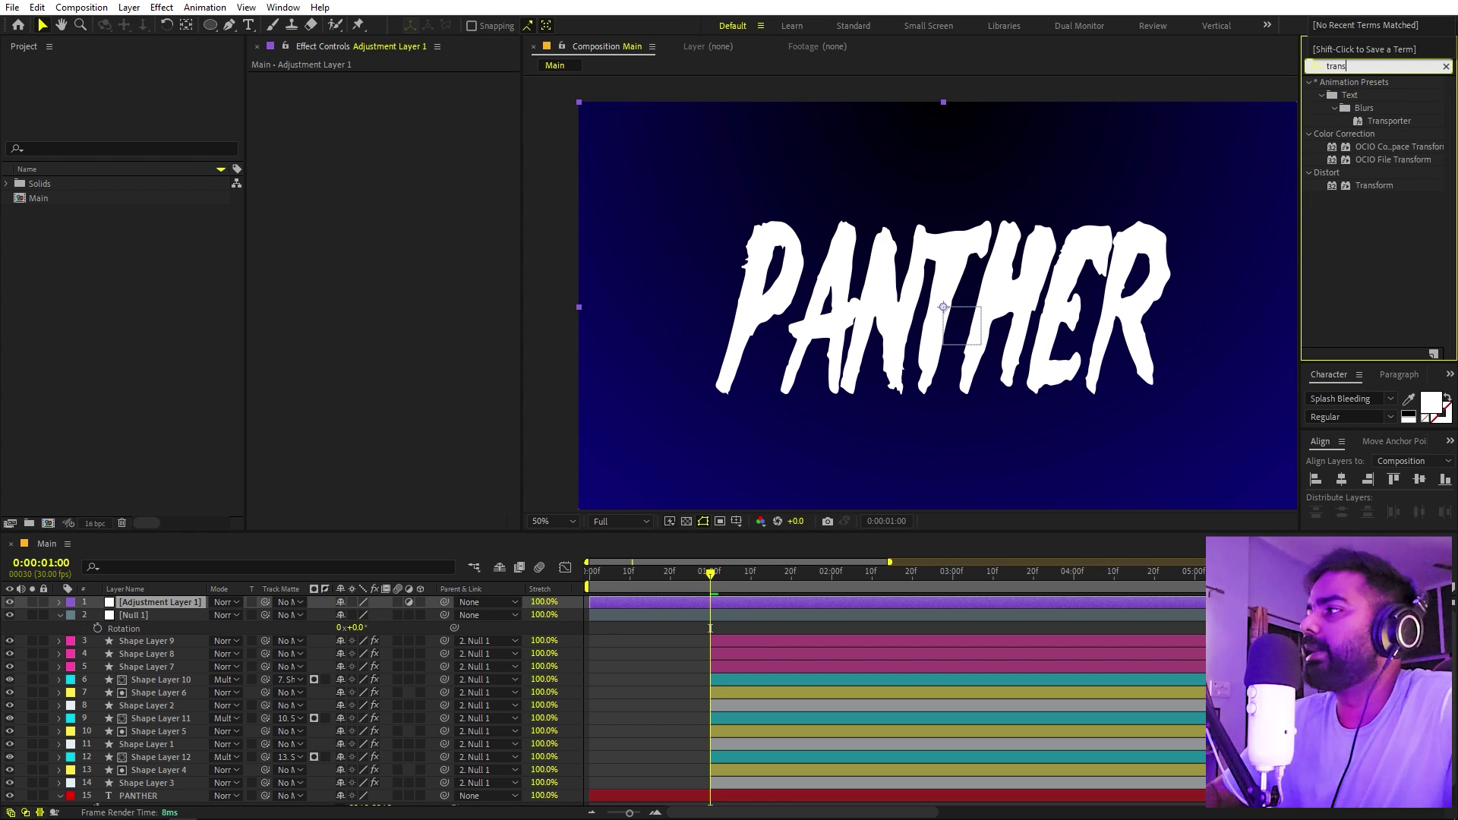
pyautogui.moveTo(1374, 185); pyautogui.dragTo(180, 605)
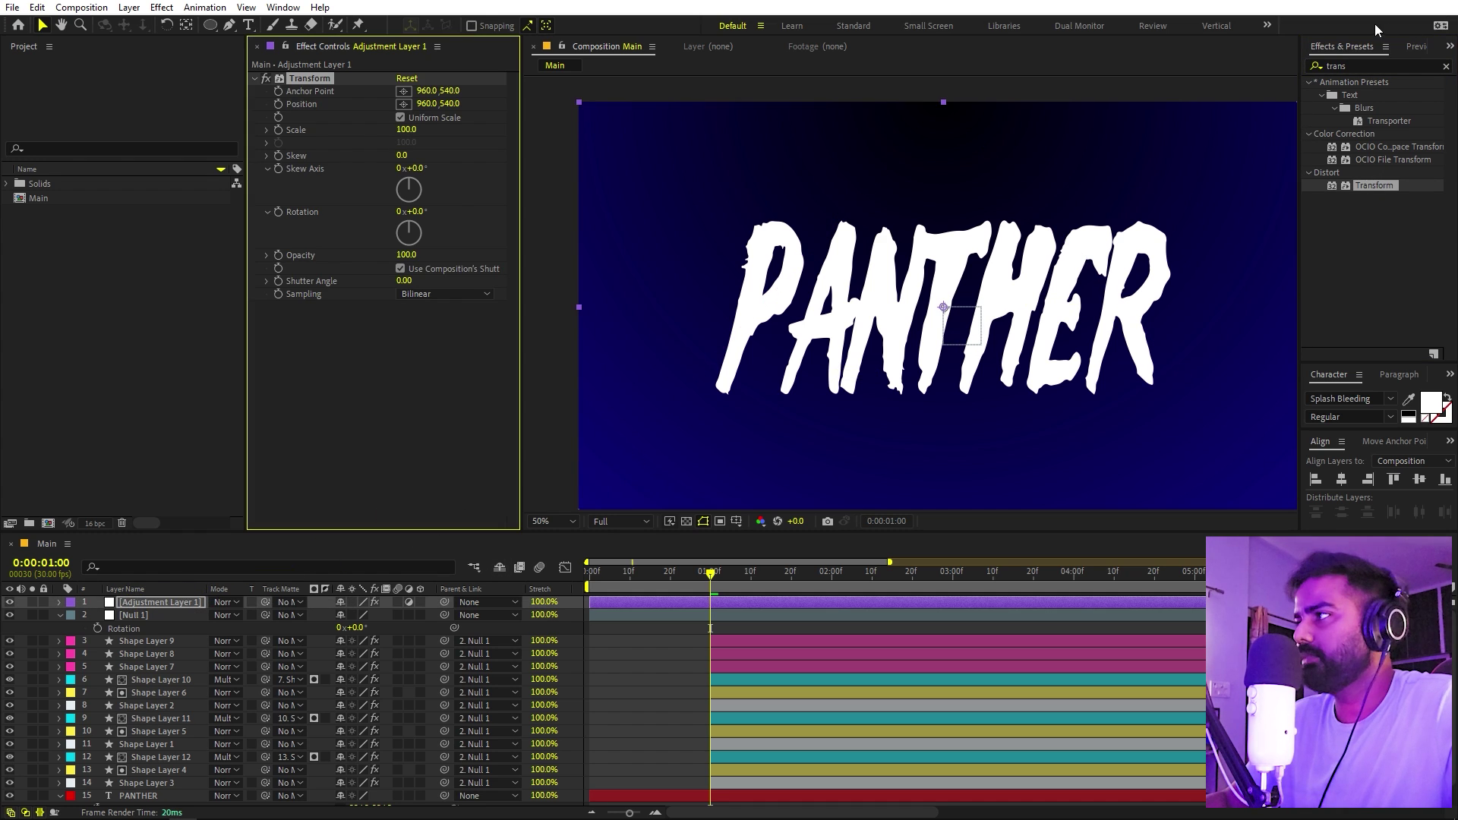
# Step: Apply a Slider Control effect to Adjustment Layer 1 and duplicate it as a second slider
pyautogui.doubleClick(1367, 66)
pyautogui.write('sli')
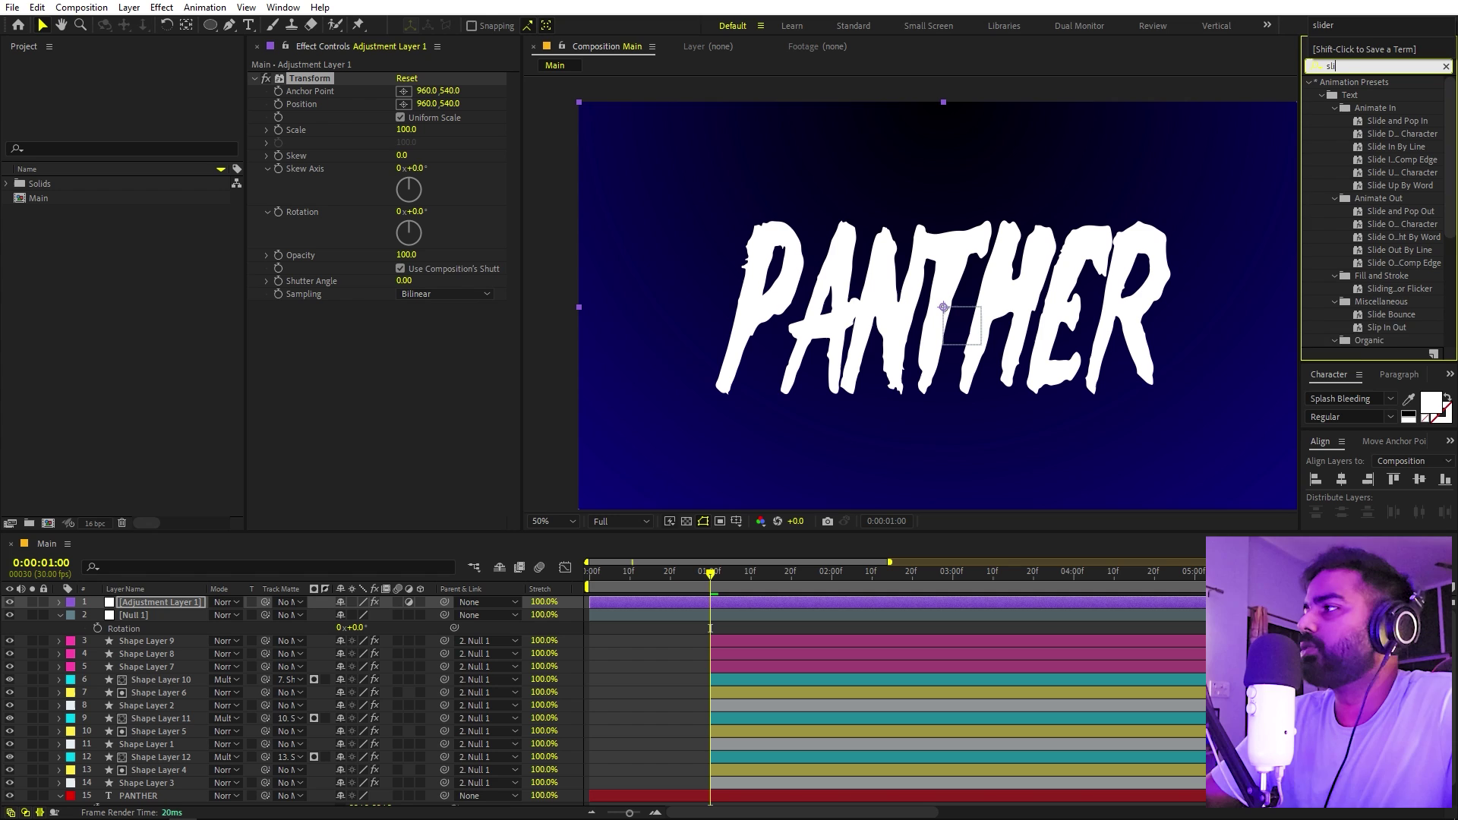
pyautogui.write('de')
pyautogui.scroll(-3, 1380, 198)
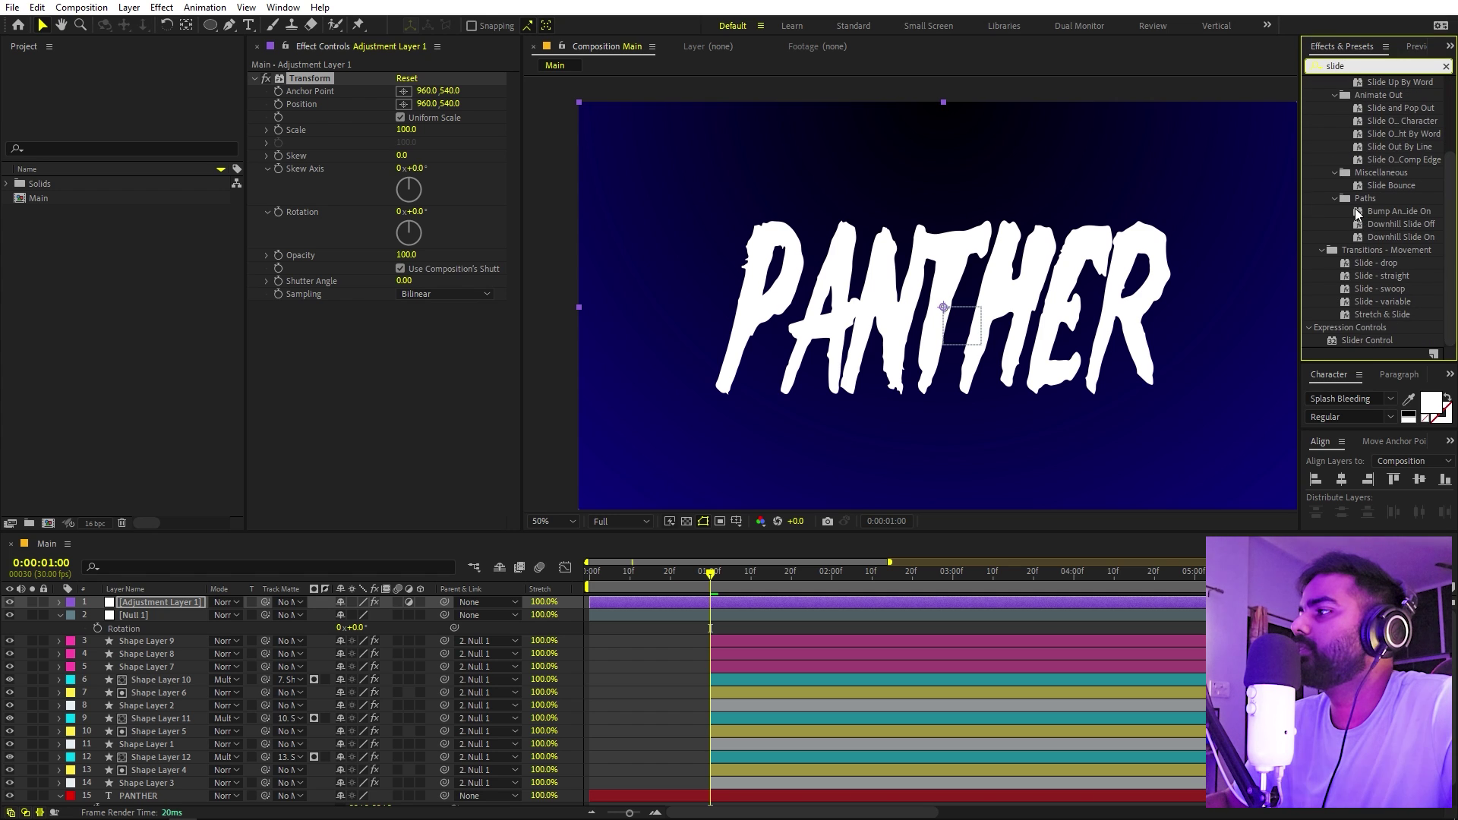
pyautogui.moveTo(1368, 340); pyautogui.dragTo(399, 400)
pyautogui.hotkey('ctrl', 'd')
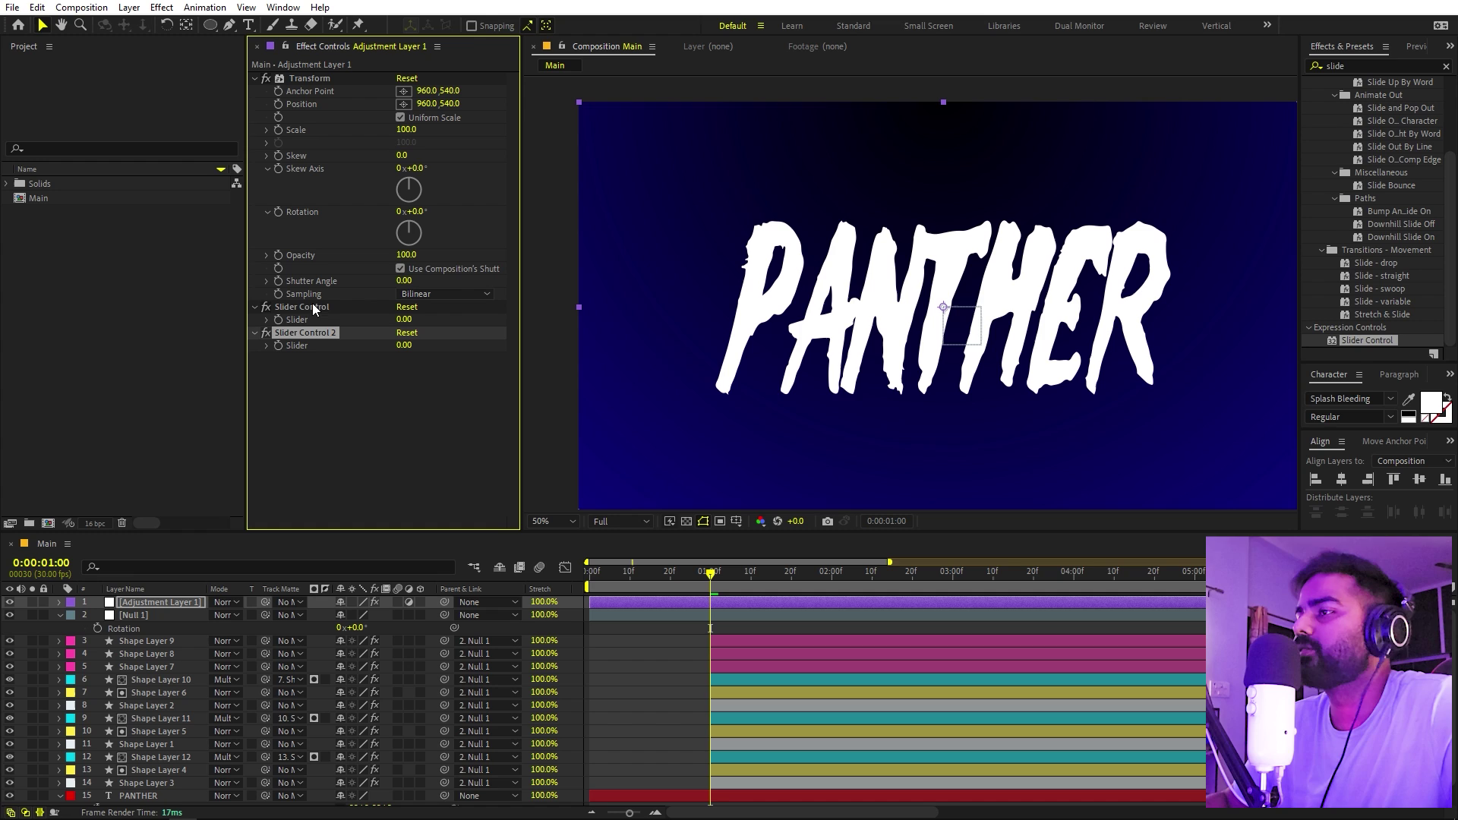
pyautogui.click(349, 385)
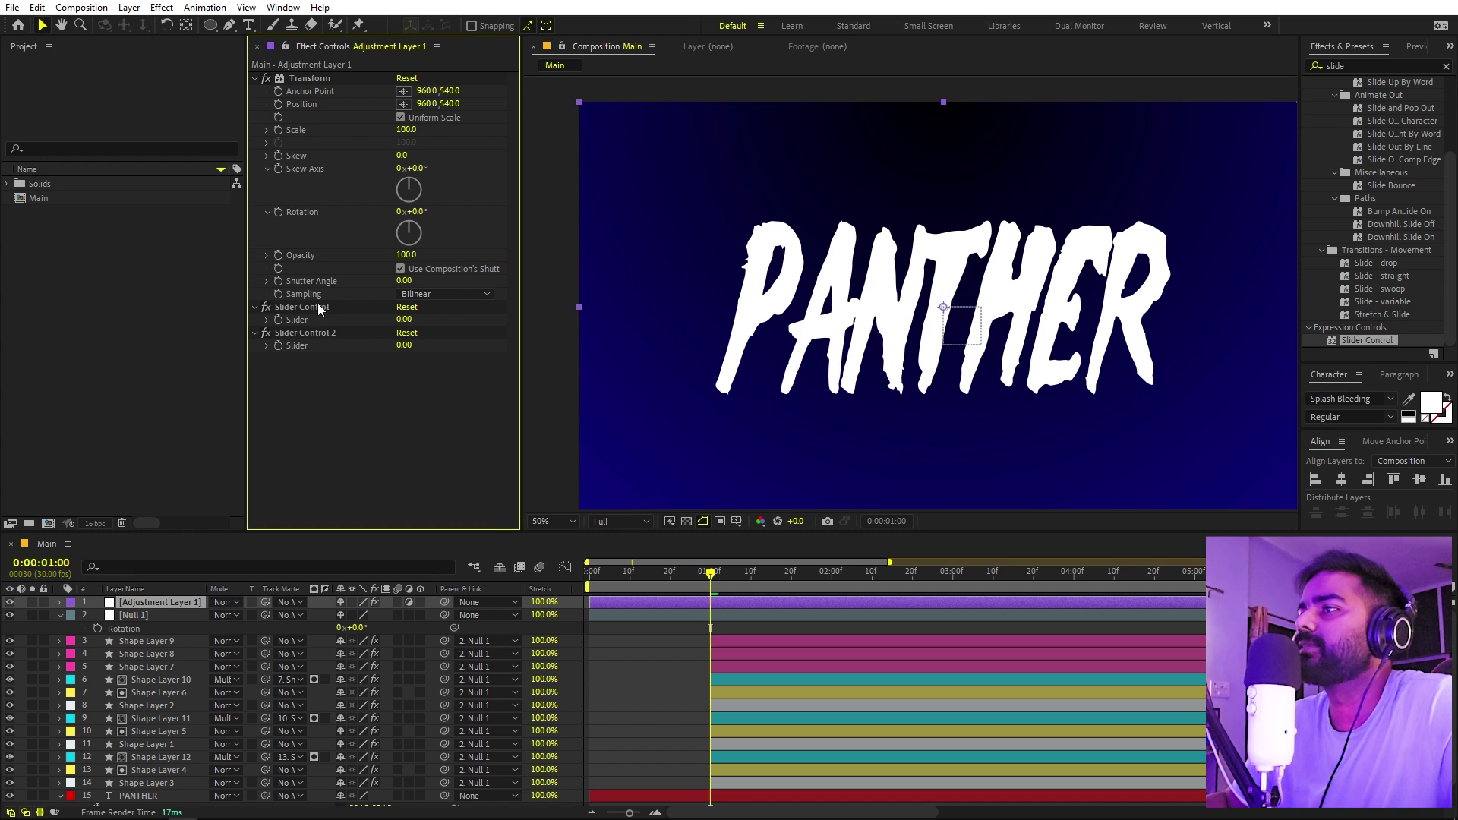
# Step: Give the Transform effect's Position a wiggle() expression with Slider Control's slider as frequency and Slider Control 2's slider as amplitude
pyautogui.press('e')
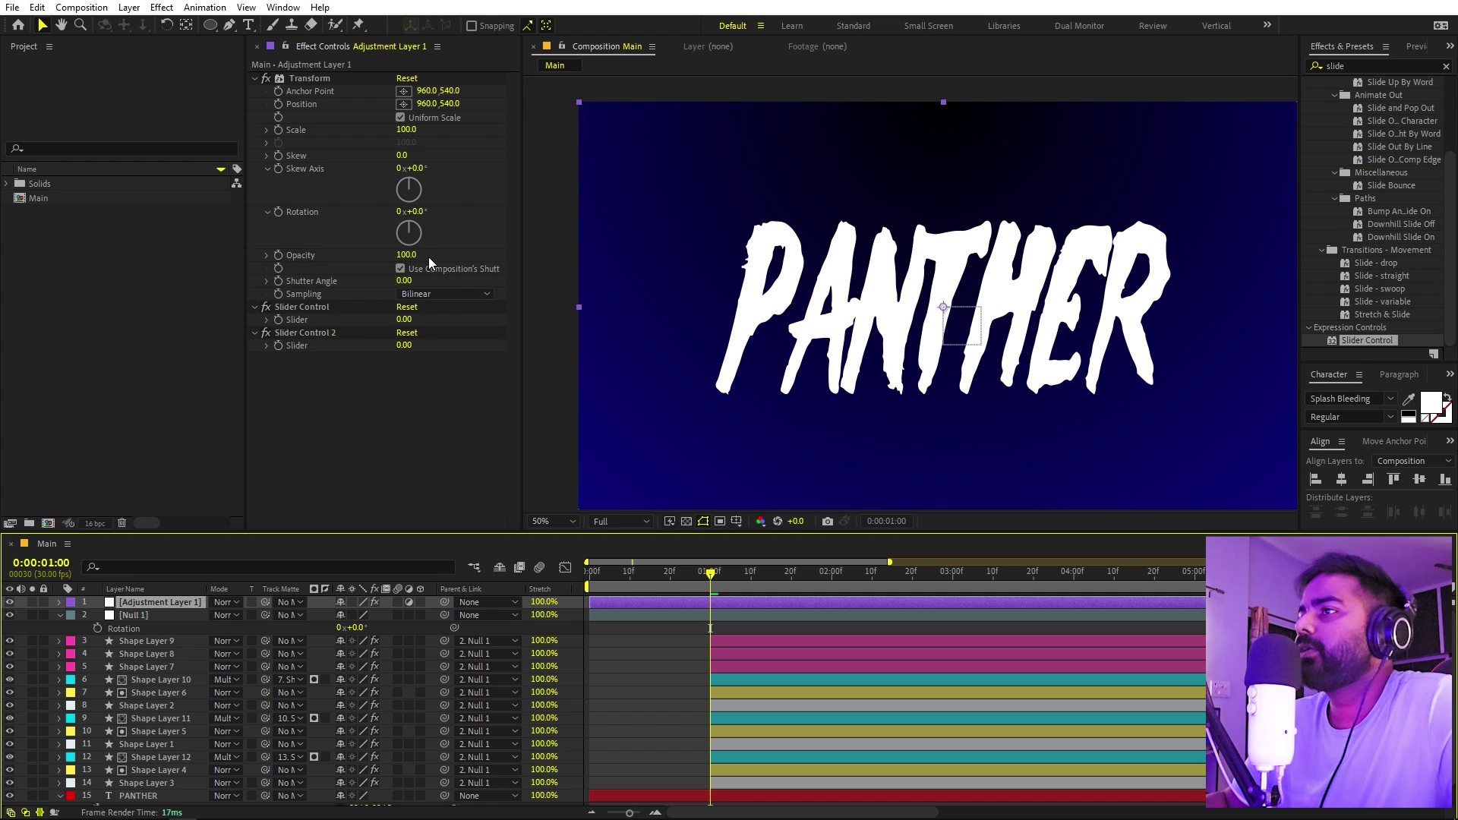
pyautogui.keyDown('alt'); pyautogui.click(278, 104); pyautogui.keyUp('alt')
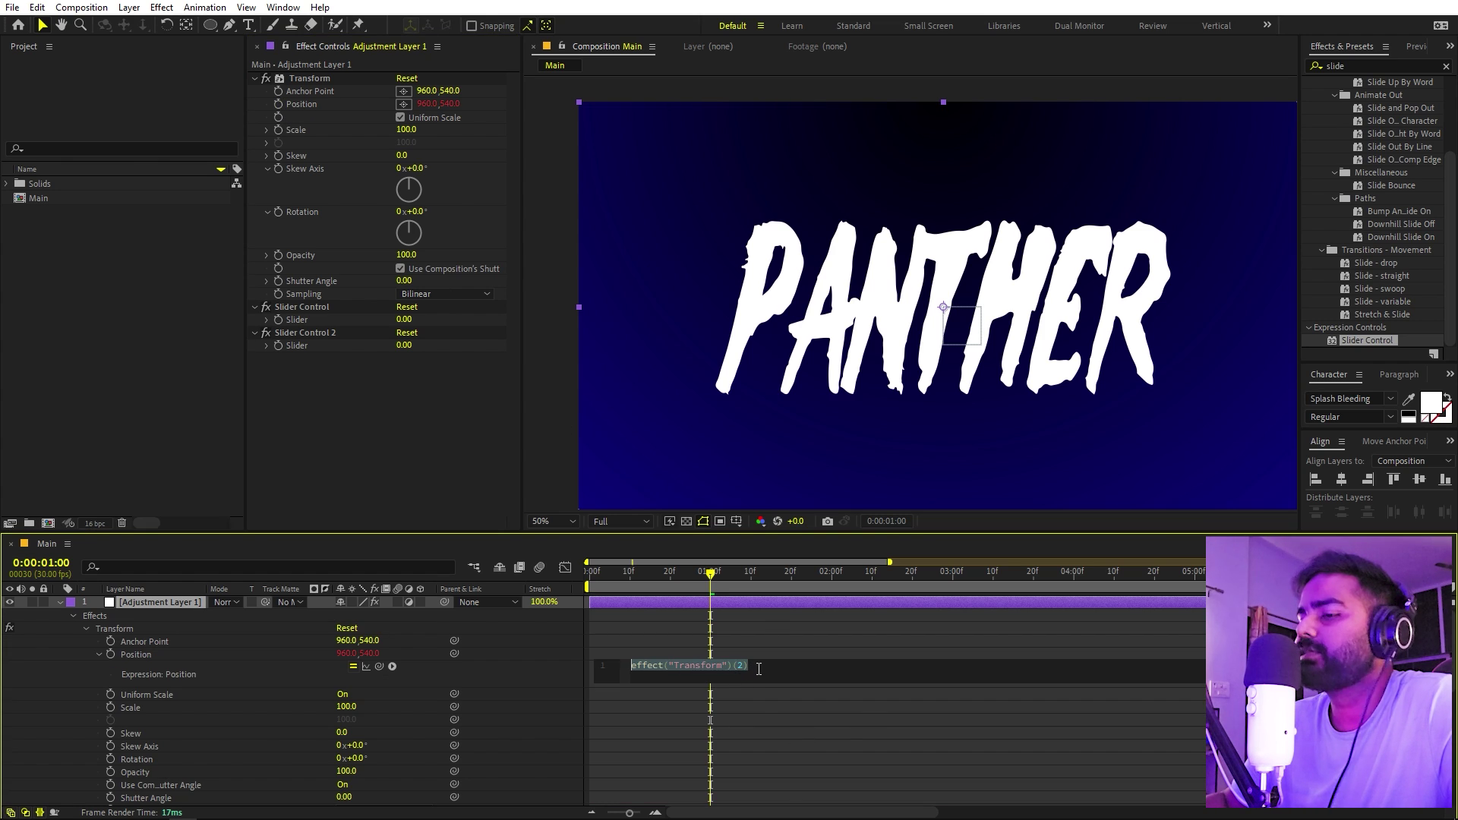
pyautogui.write('wi')
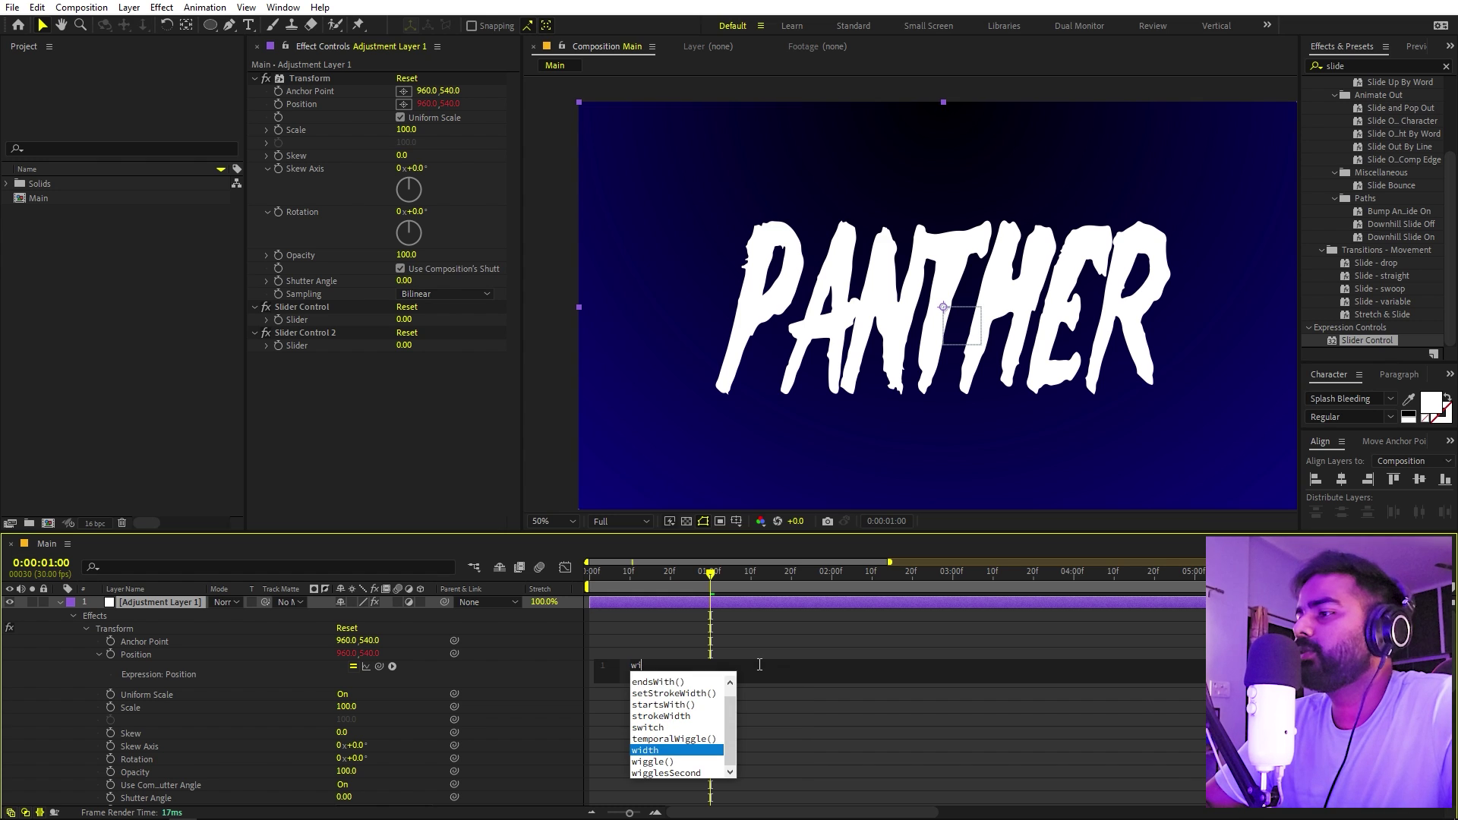
pyautogui.write('g')
pyautogui.press('Return')
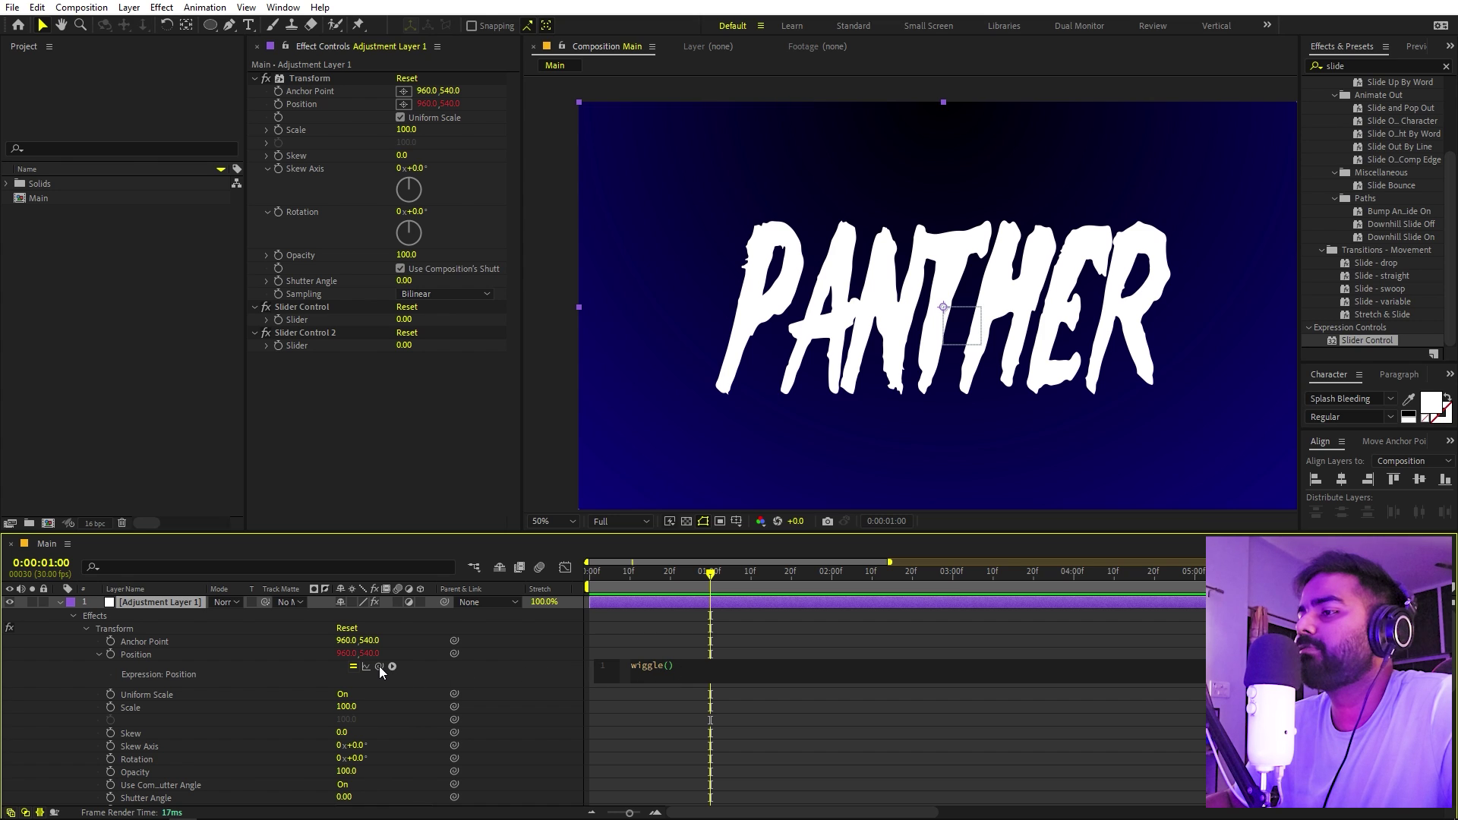
pyautogui.moveTo(380, 667); pyautogui.dragTo(298, 321)
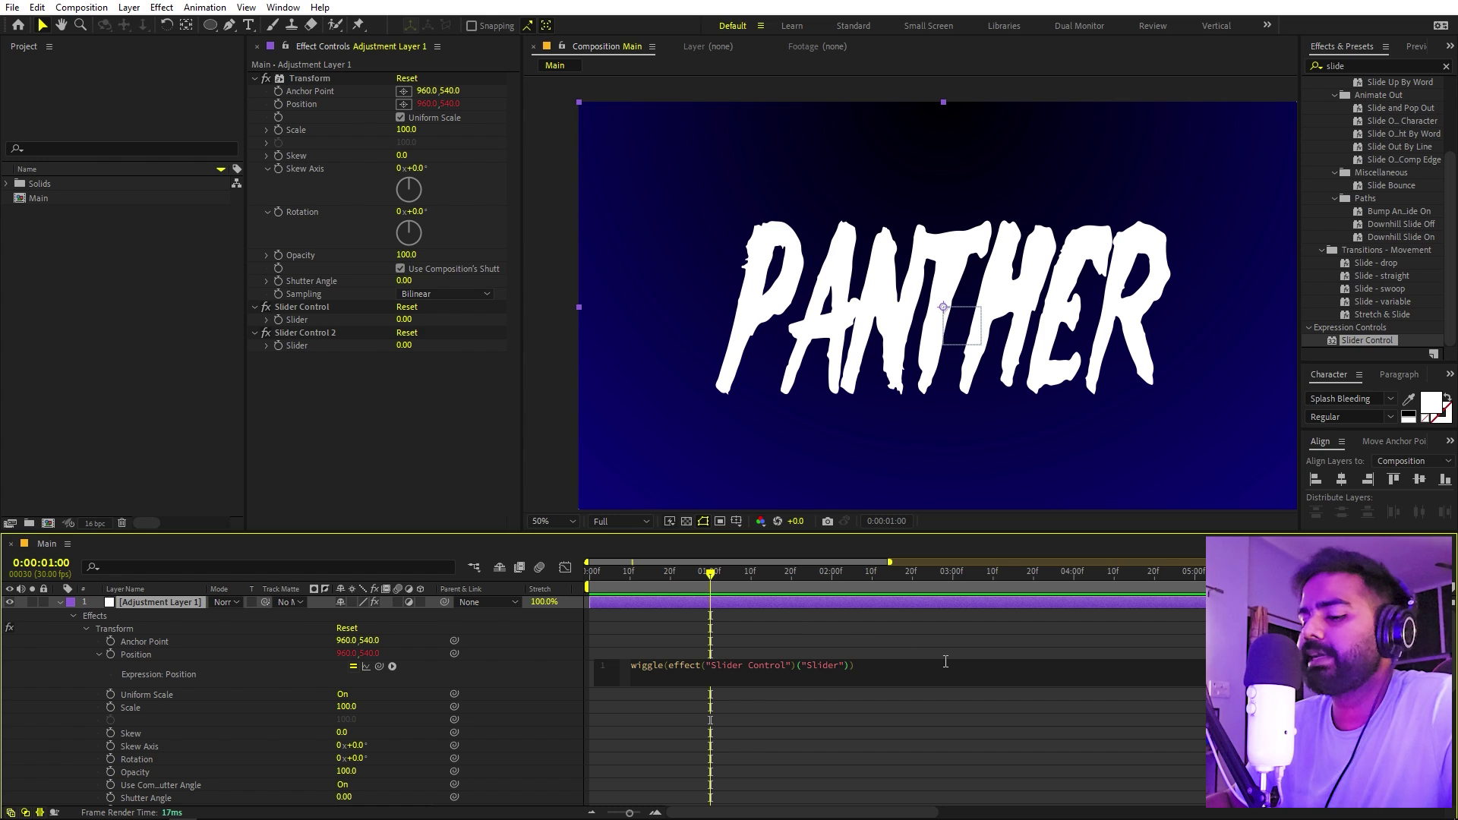
pyautogui.write(',')
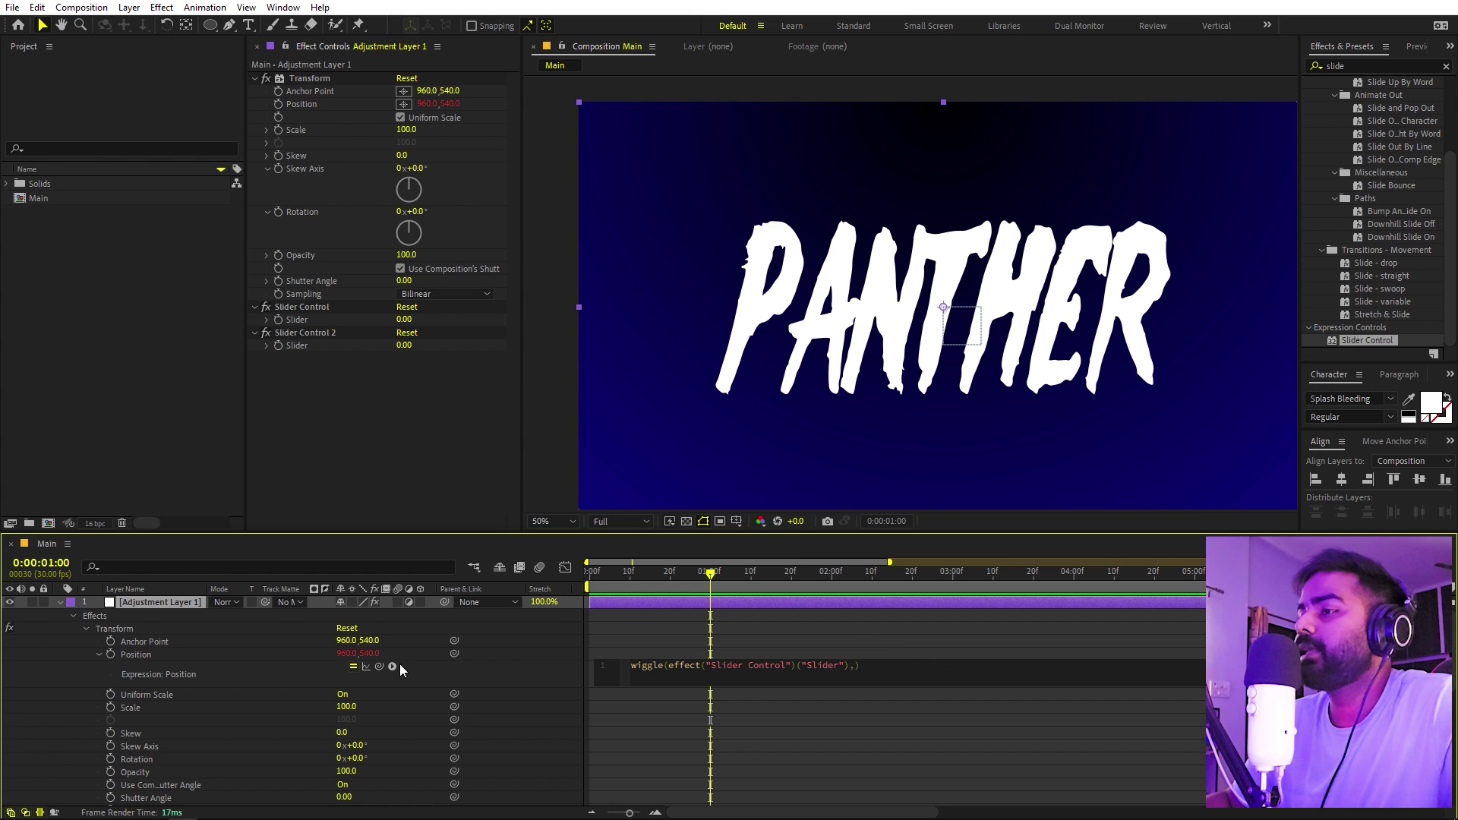
pyautogui.moveTo(379, 666); pyautogui.dragTo(313, 345)
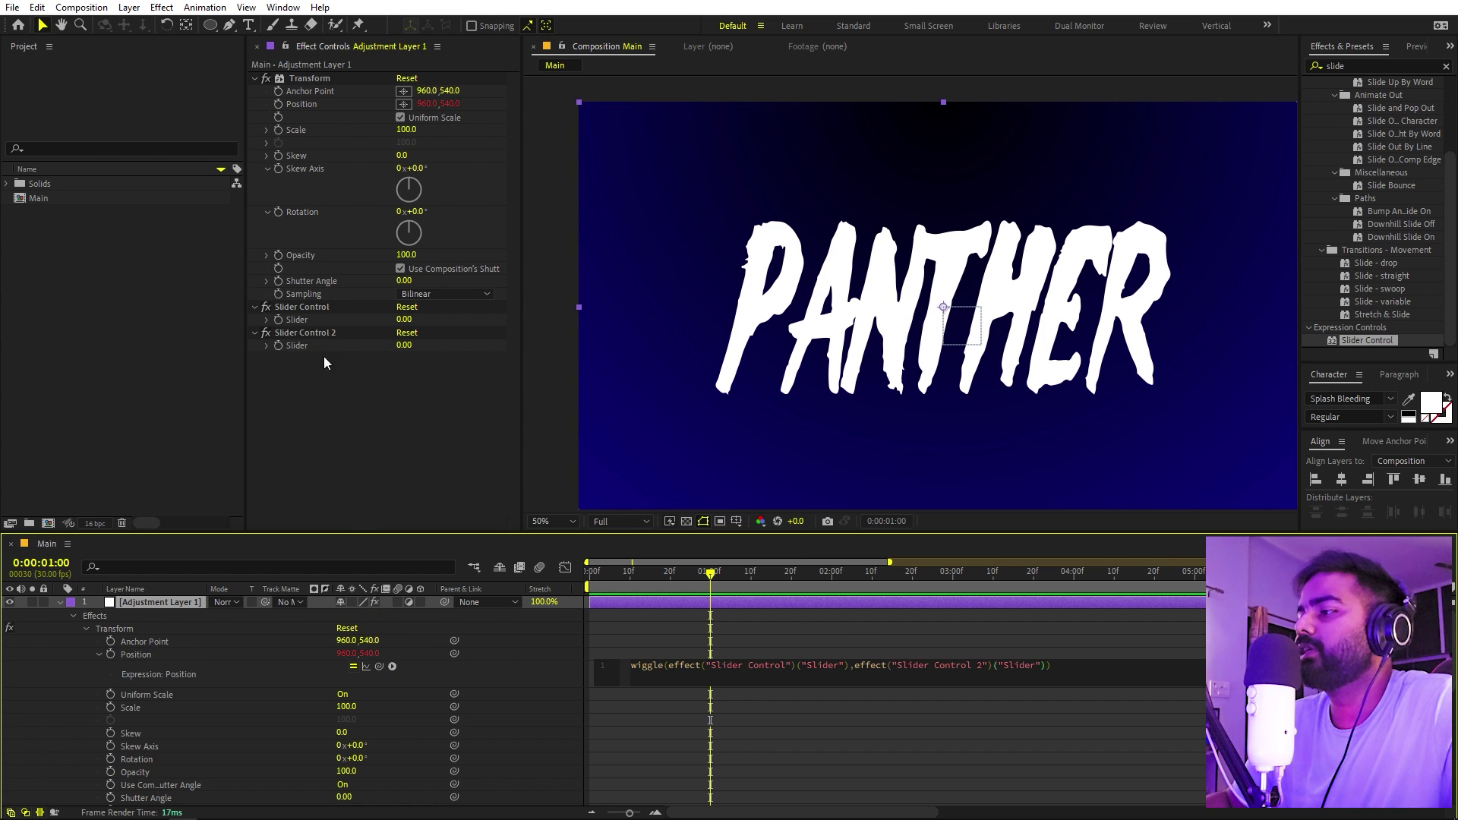
pyautogui.click(948, 645)
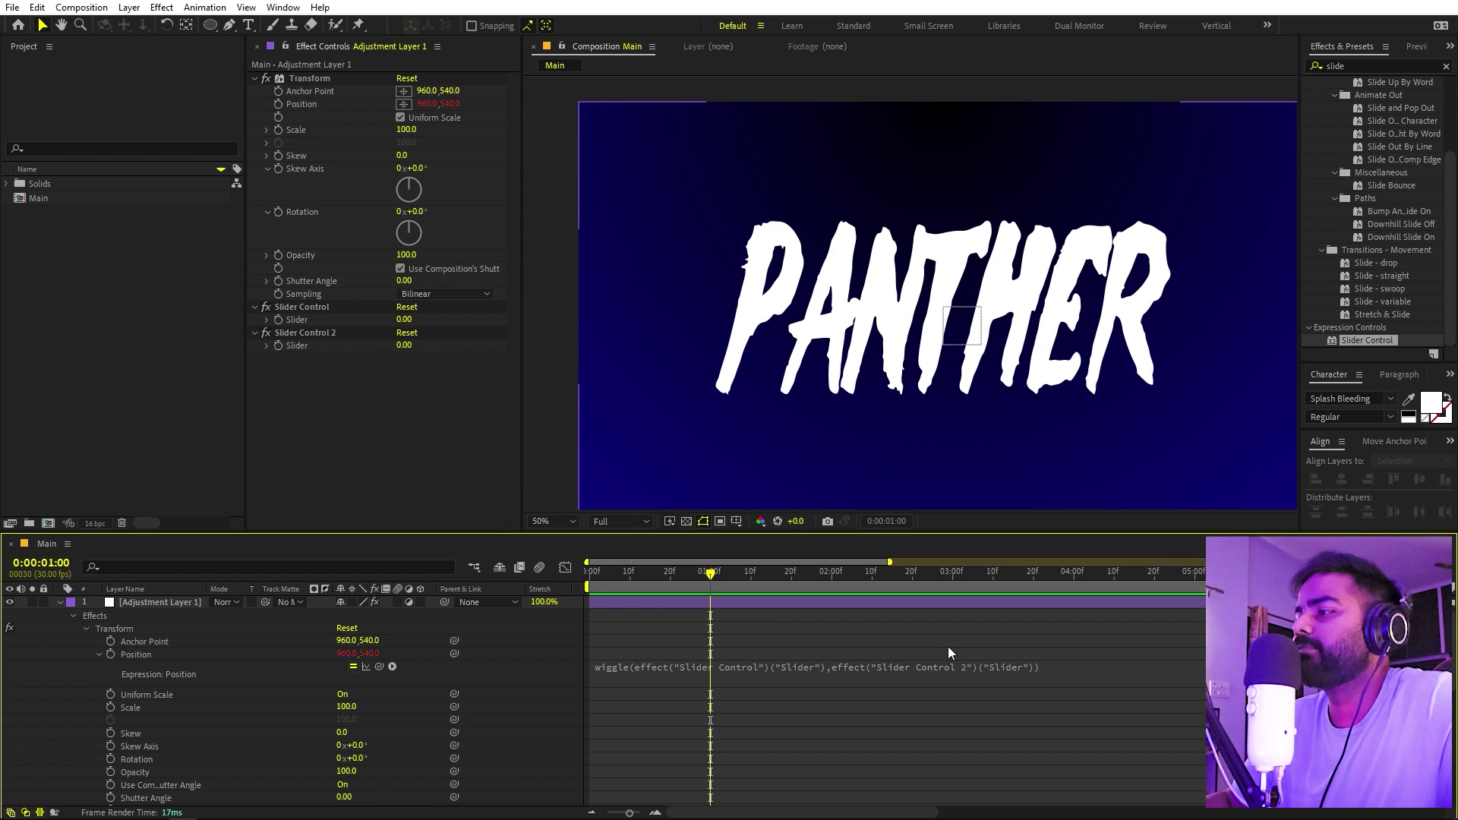
pyautogui.click(682, 604)
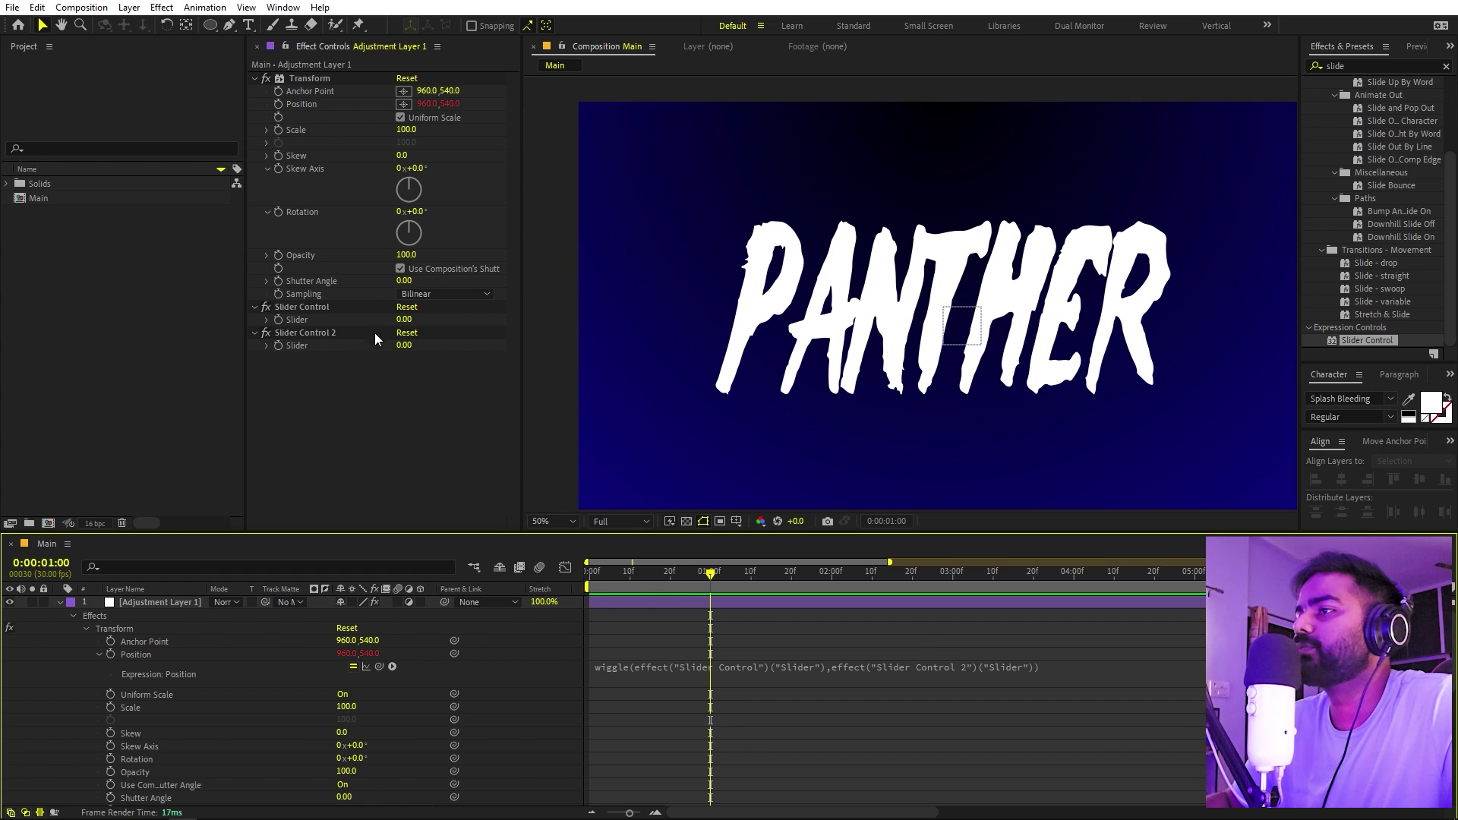
pyautogui.click(60, 603)
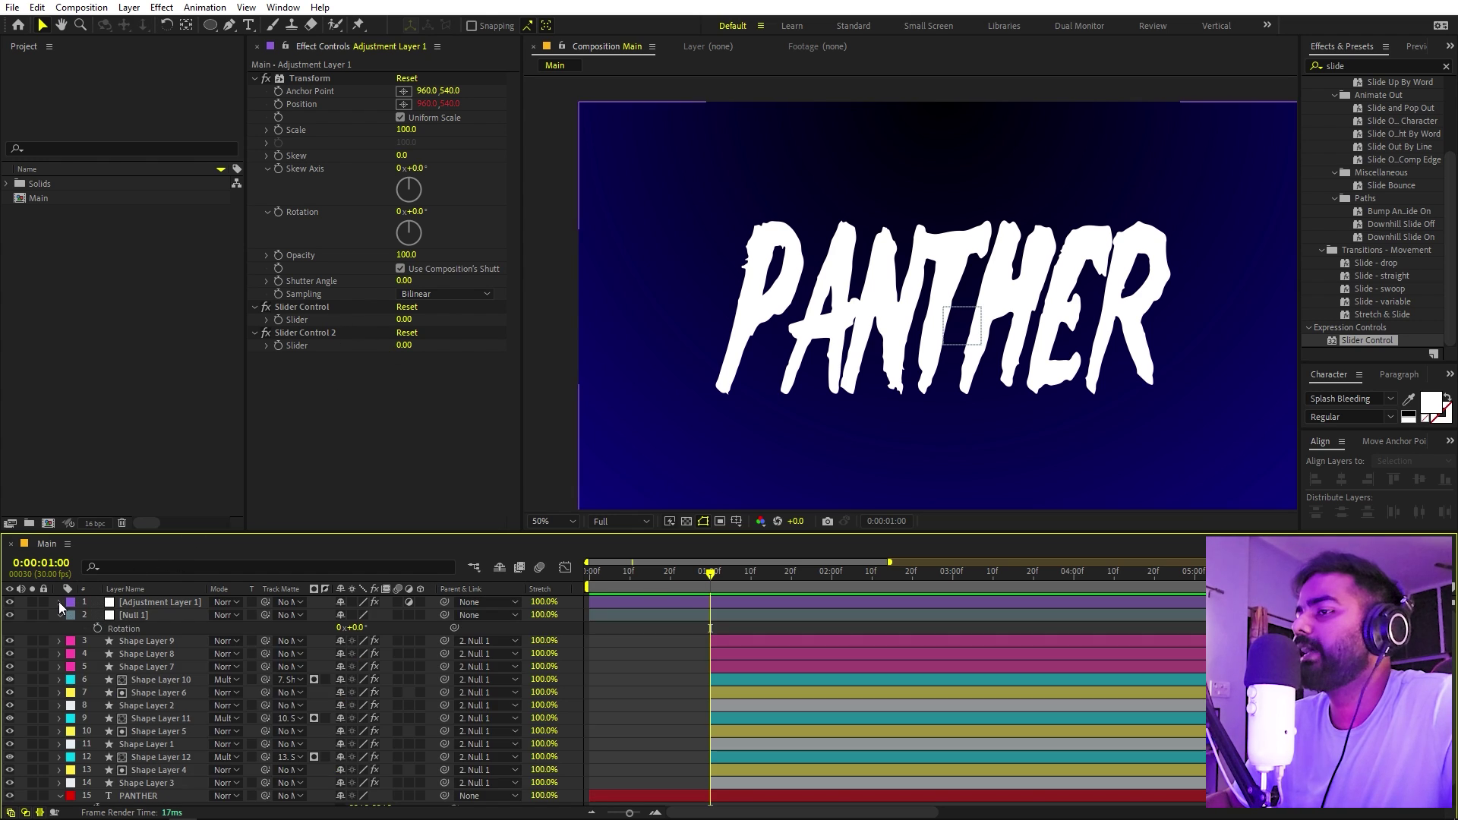
# Step: Add starting keyframes to both sliders at 0:00:01:00 and reveal them in the timeline
pyautogui.click(278, 334)
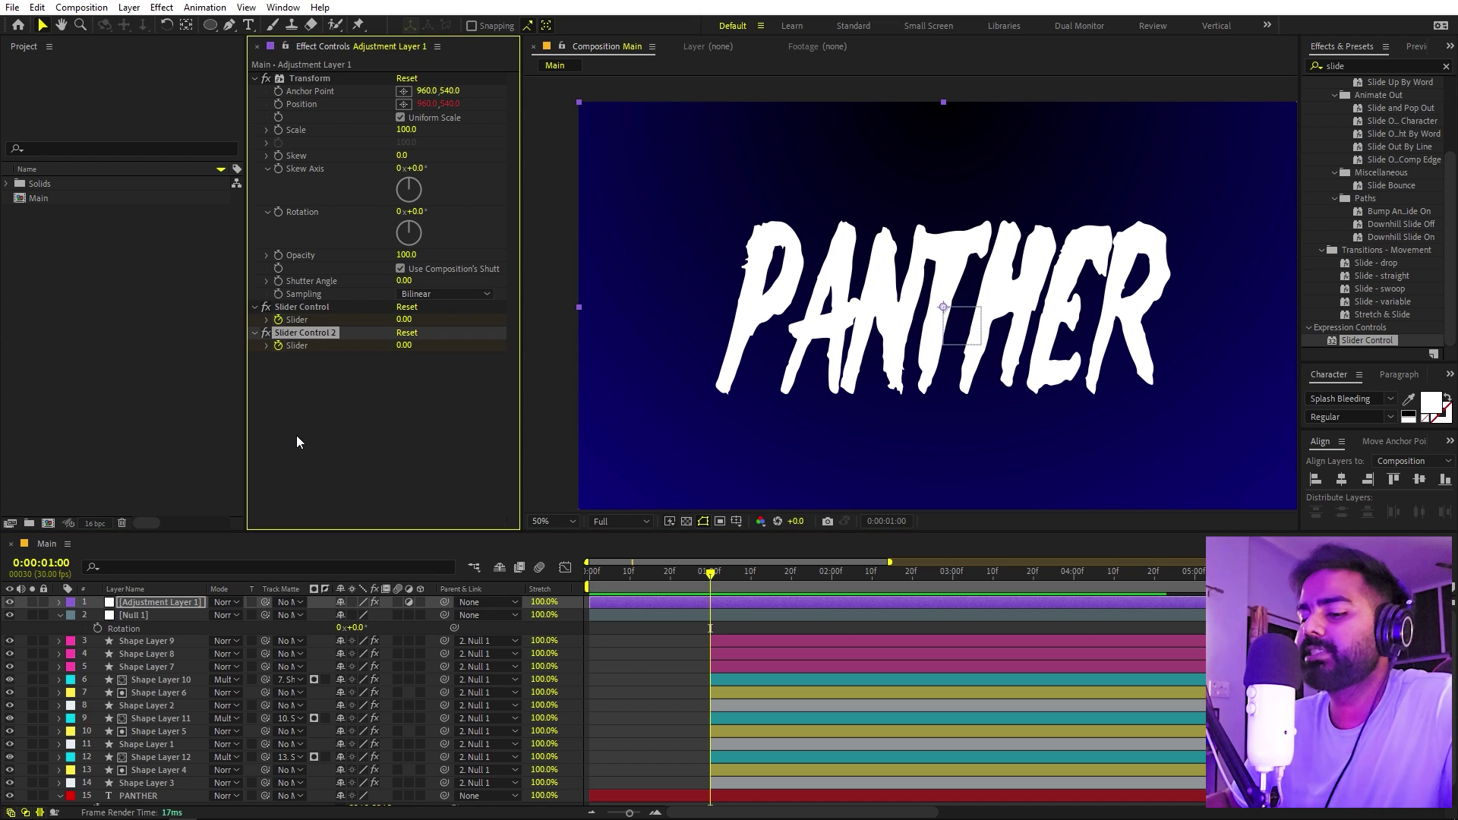
pyautogui.press('u')
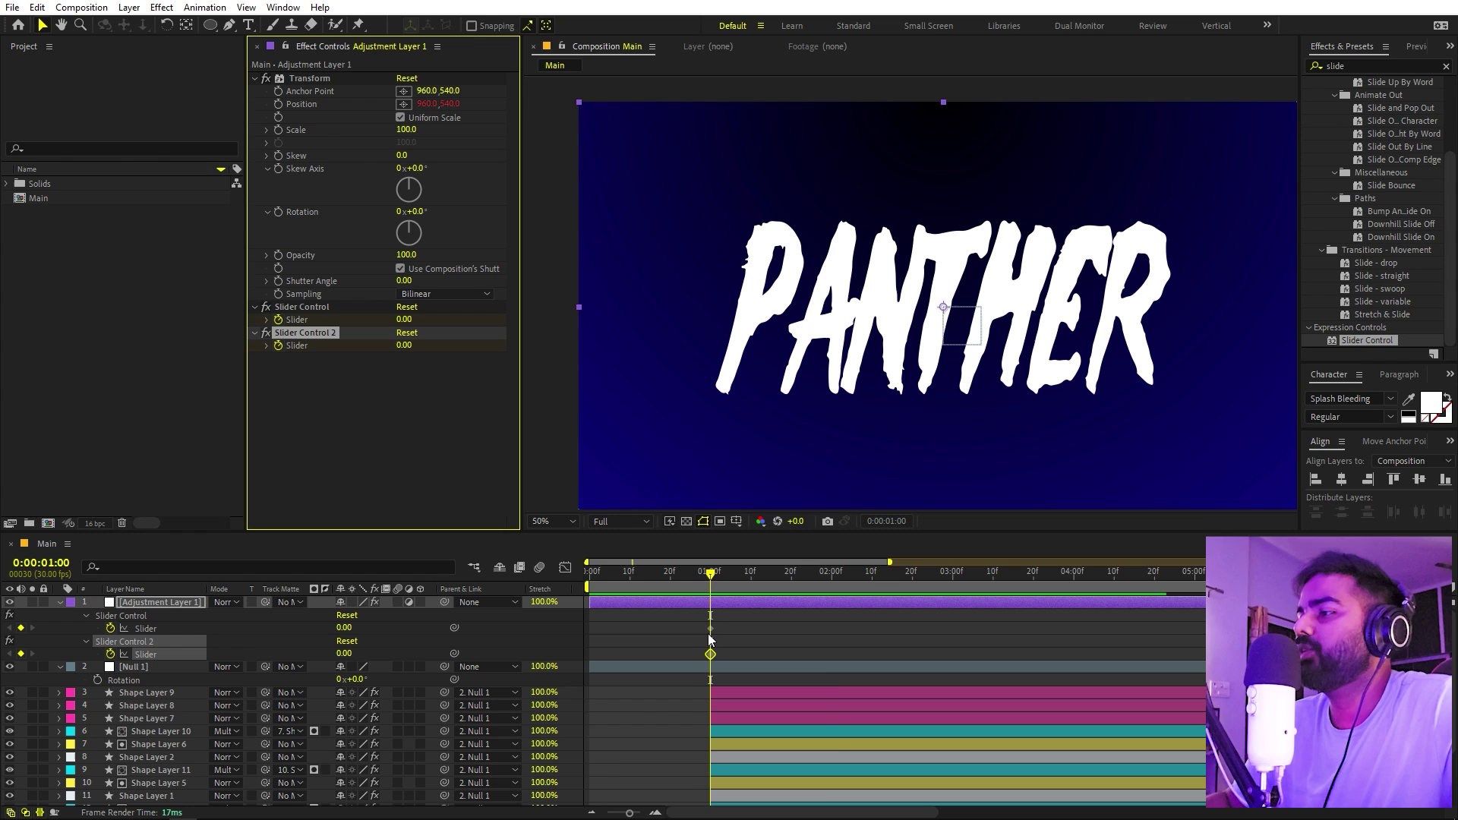
pyautogui.press('=')
# Step: Keyframe Slider Control at 5 and Slider Control 2 at 50 at 0:00:01:05
pyautogui.moveTo(716, 581); pyautogui.dragTo(754, 585)
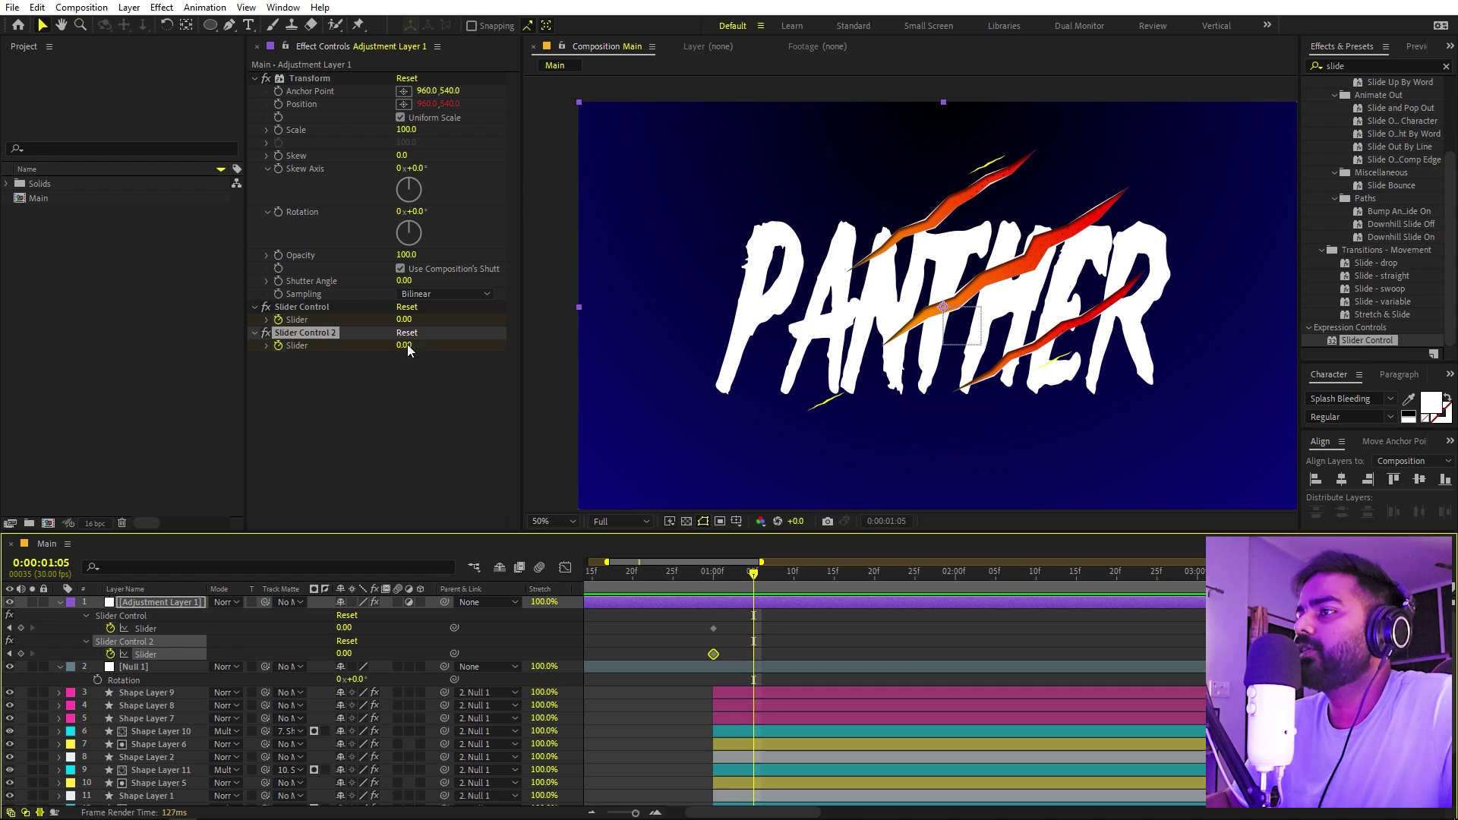
pyautogui.click(391, 408)
pyautogui.click(404, 320)
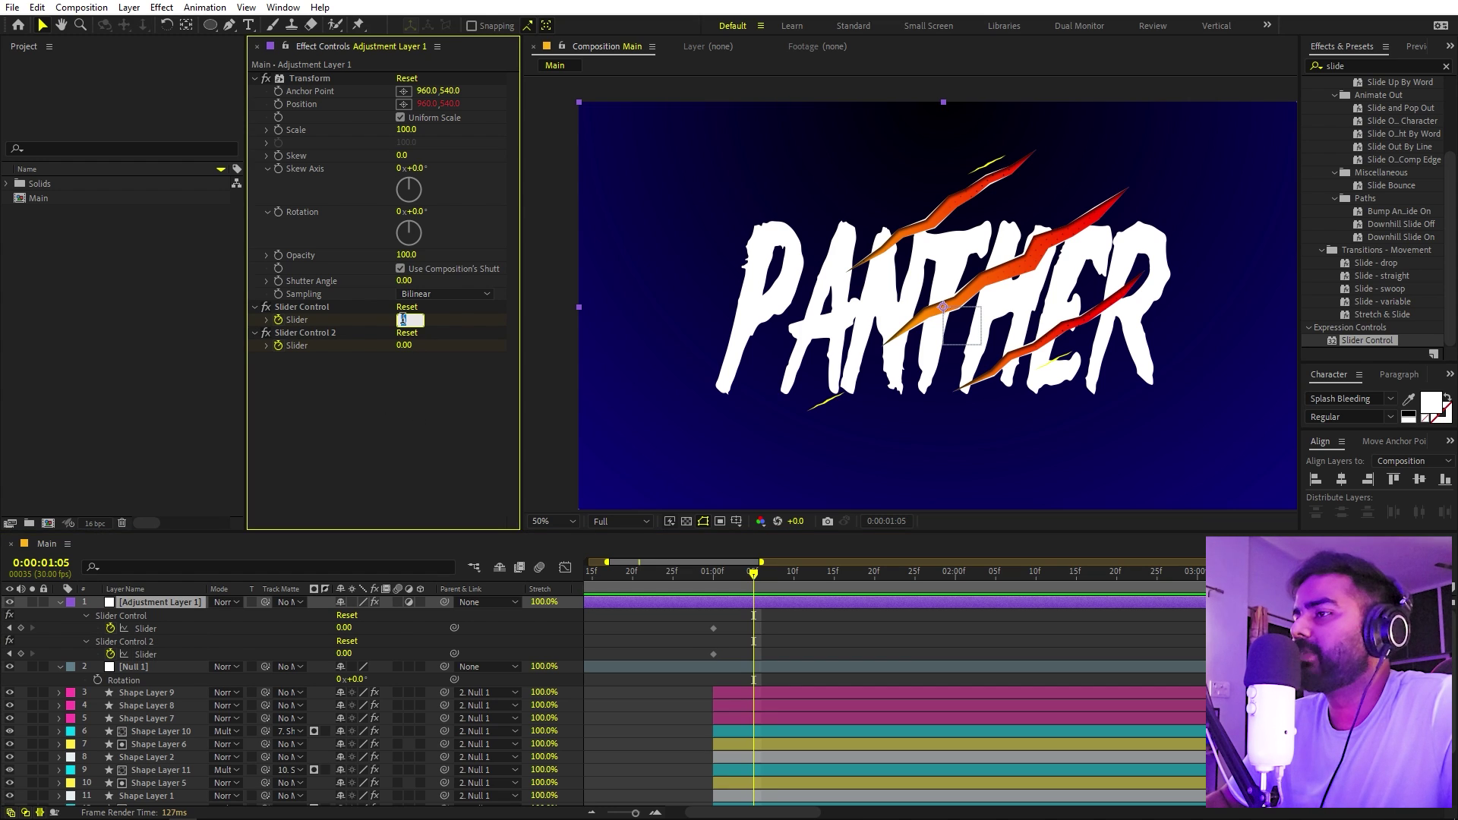
pyautogui.write('5')
pyautogui.press('Tab')
pyautogui.write('50')
pyautogui.press('Return')
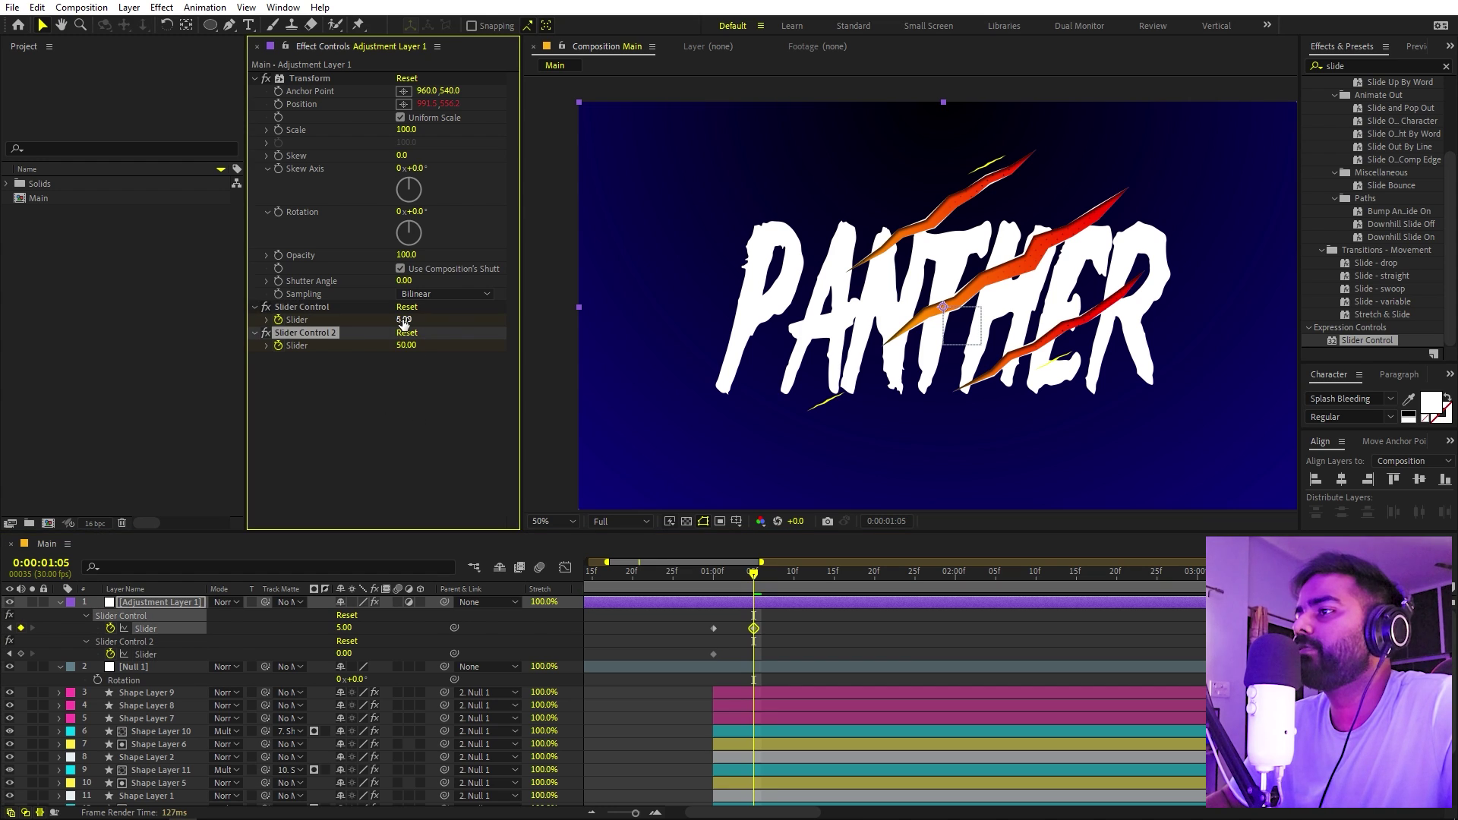
# Step: Keyframe both sliders back to 0 at 0:00:01:16 and preview the shake from 0:00:00:28
pyautogui.moveTo(755, 580); pyautogui.dragTo(846, 582)
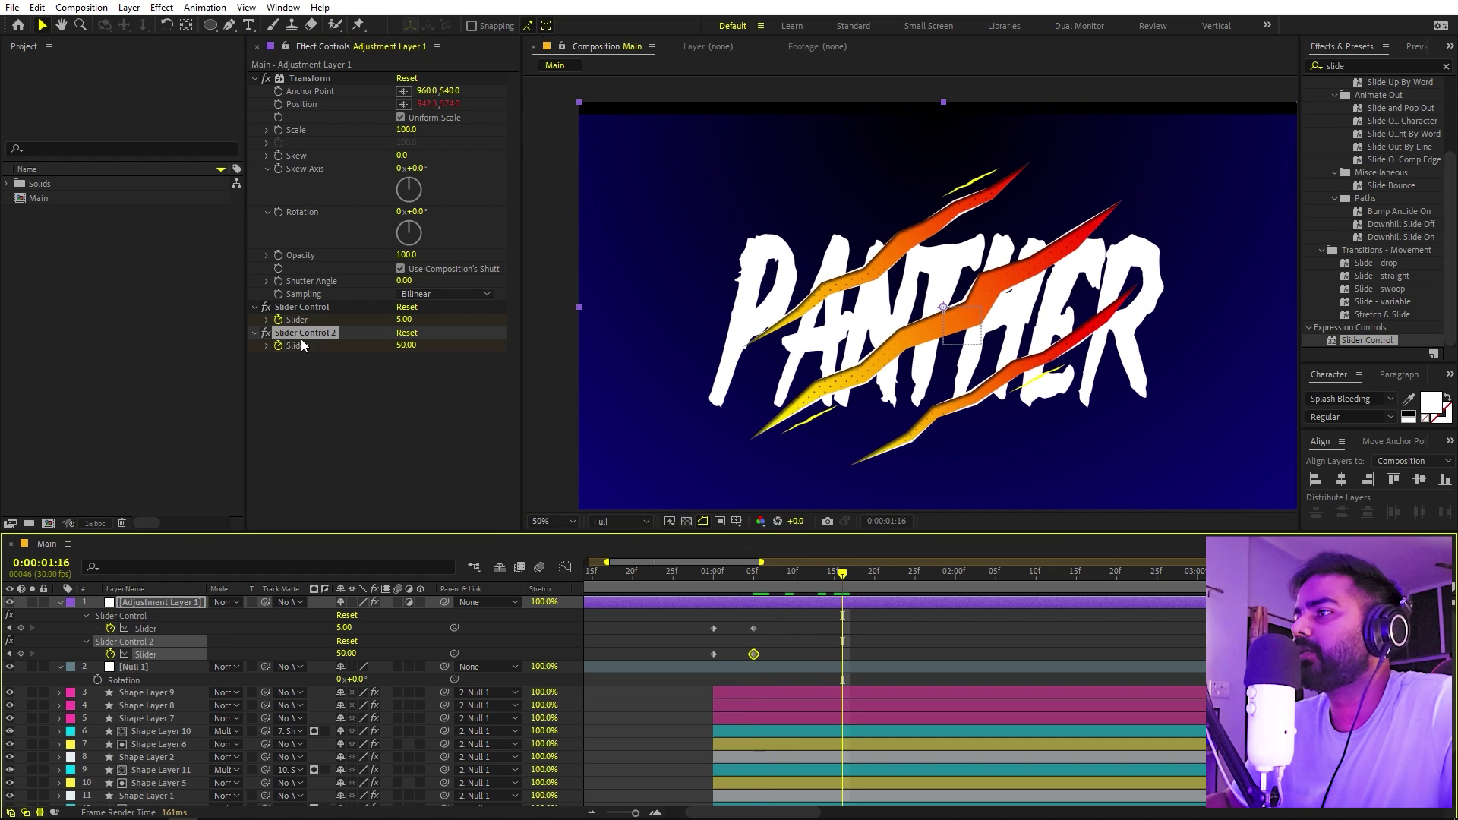
pyautogui.click(402, 320)
pyautogui.write('0')
pyautogui.press('Tab')
pyautogui.write('0')
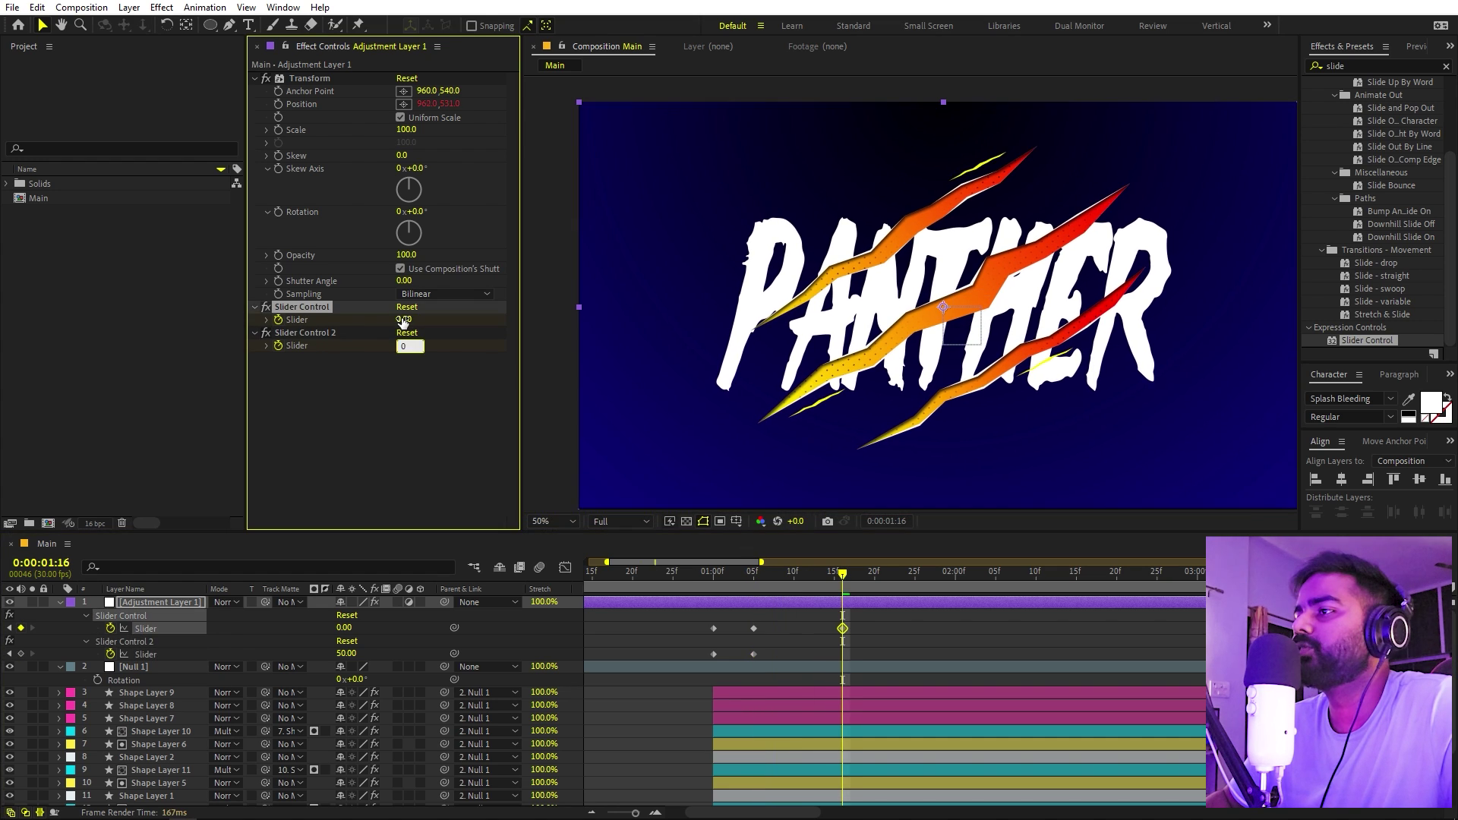
pyautogui.press('Return')
pyautogui.click(698, 577)
pyautogui.press('space')
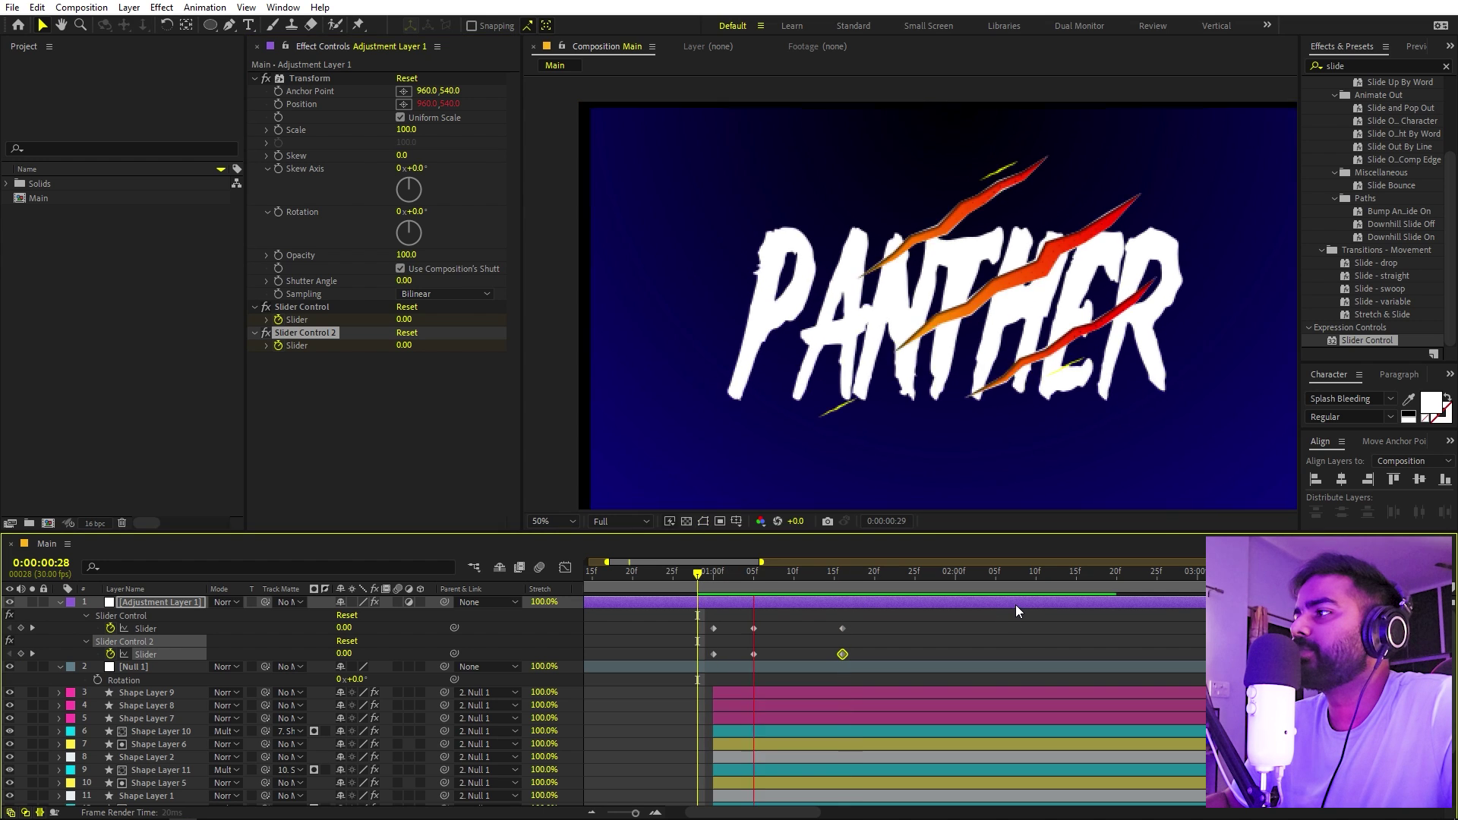
# Step: Set Slider Control's keyframe at 0:00:01:05 to 100 and preview the faster shake from 0:00:00:28
pyautogui.moveTo(721, 573); pyautogui.dragTo(754, 608)
pyautogui.click(767, 615)
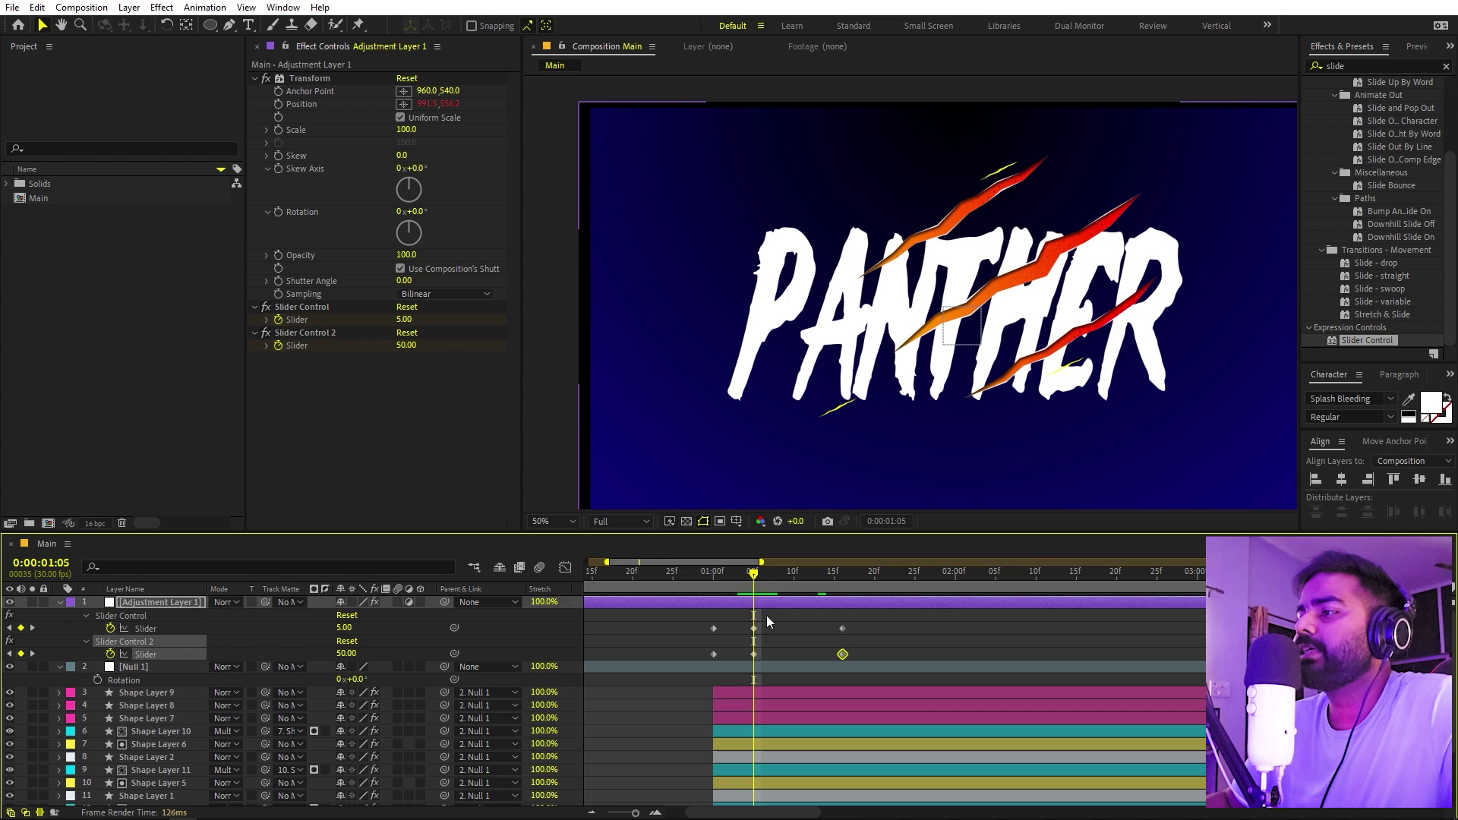
pyautogui.click(308, 306)
pyautogui.click(404, 319)
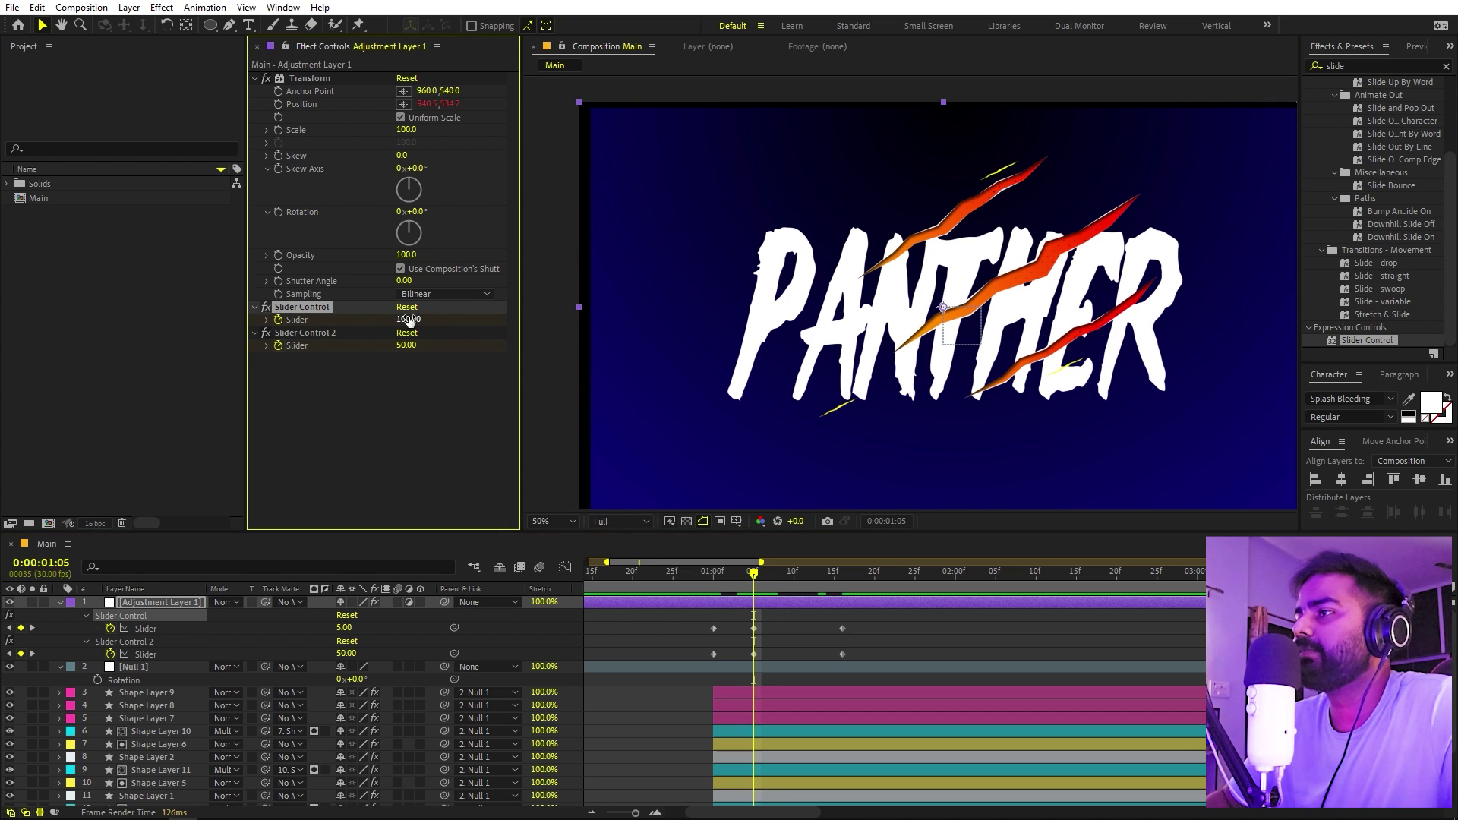
pyautogui.press('Return')
pyautogui.click(699, 582)
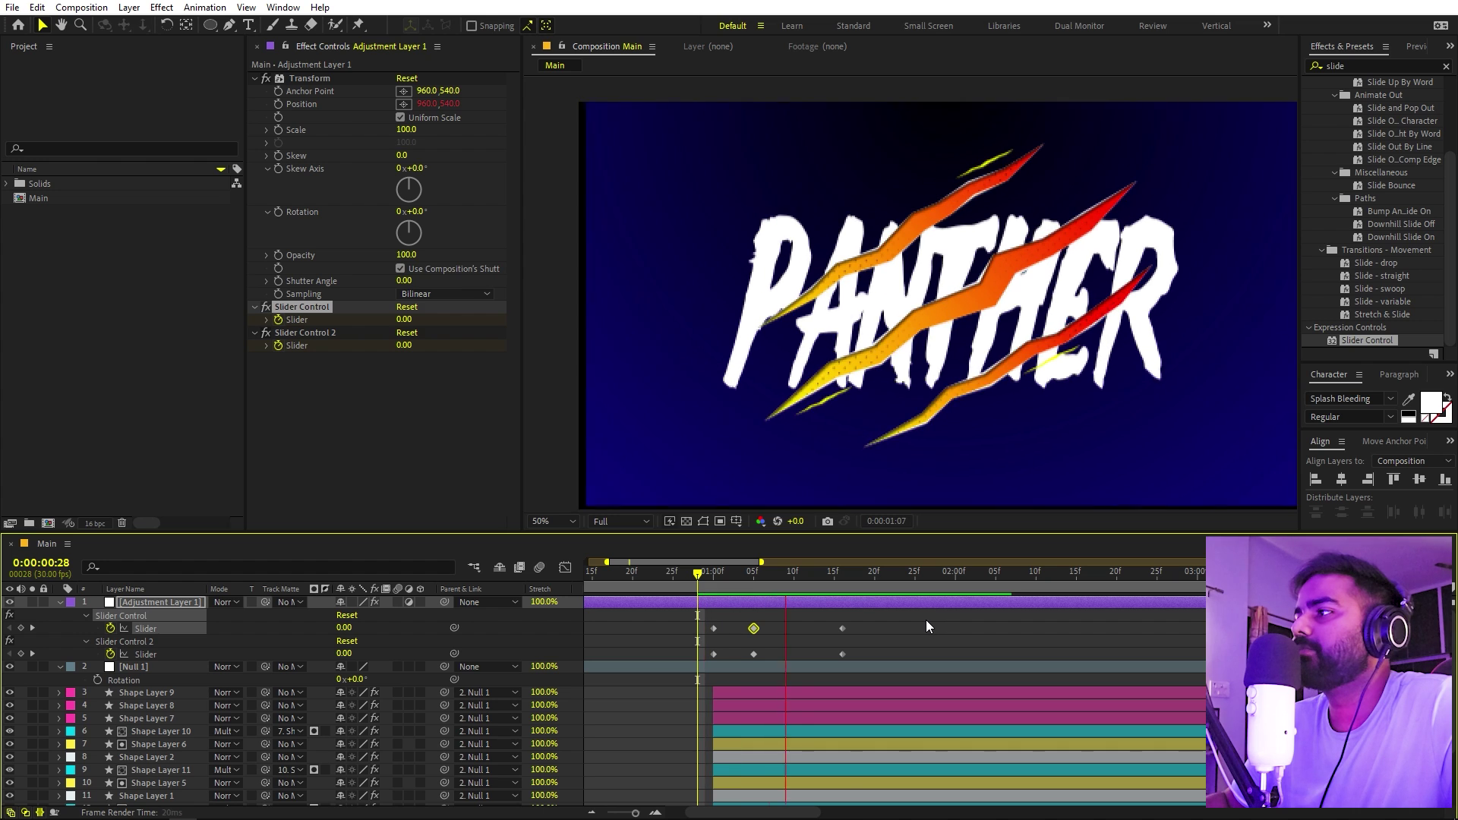
# Step: Try a value of 500 for Slider Control 2's keyframe at 0:00:01:05 and preview the shake from 0:00:00:28
pyautogui.moveTo(909, 577); pyautogui.dragTo(756, 575)
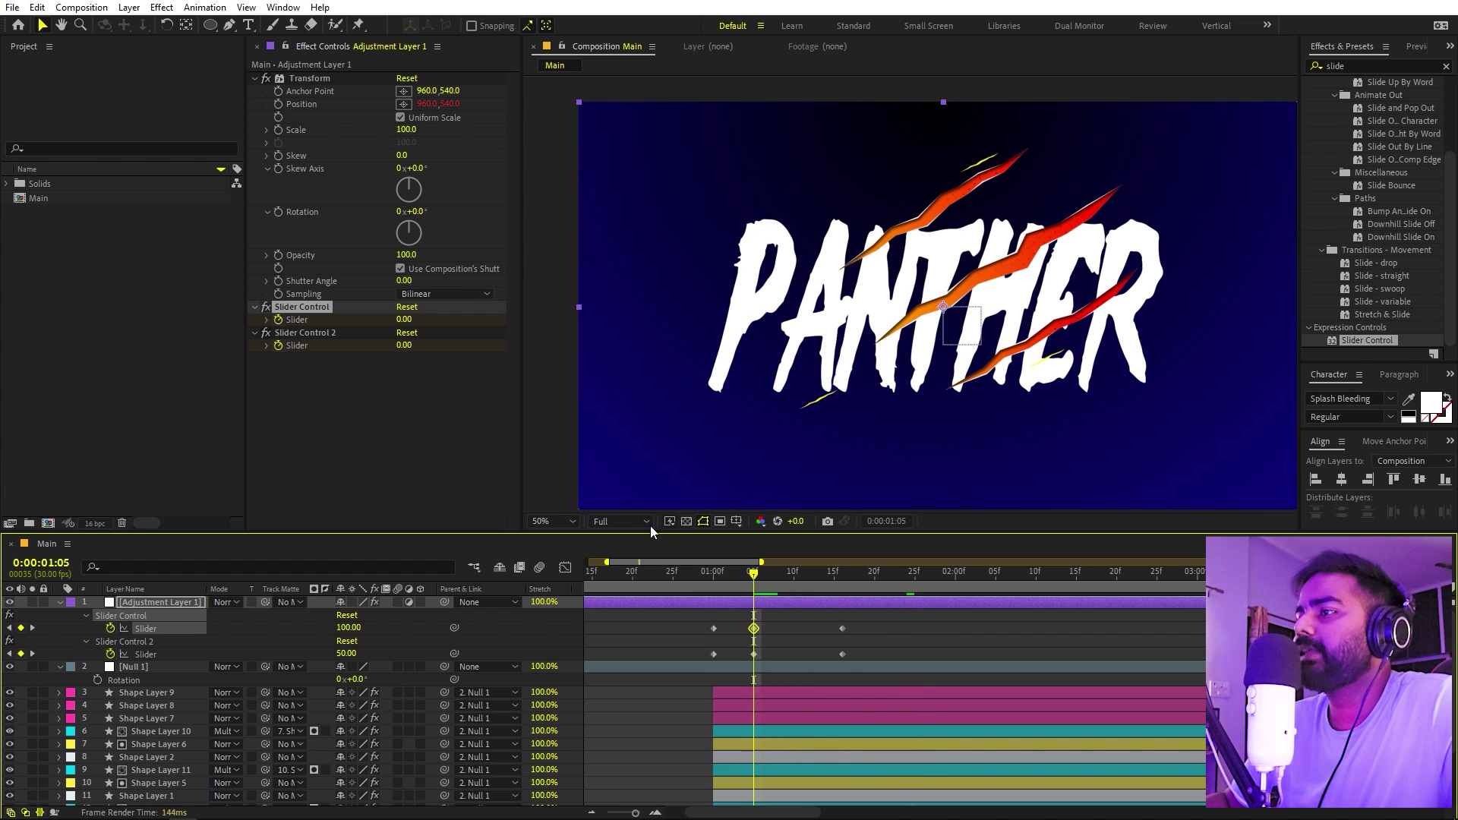
pyautogui.click(297, 335)
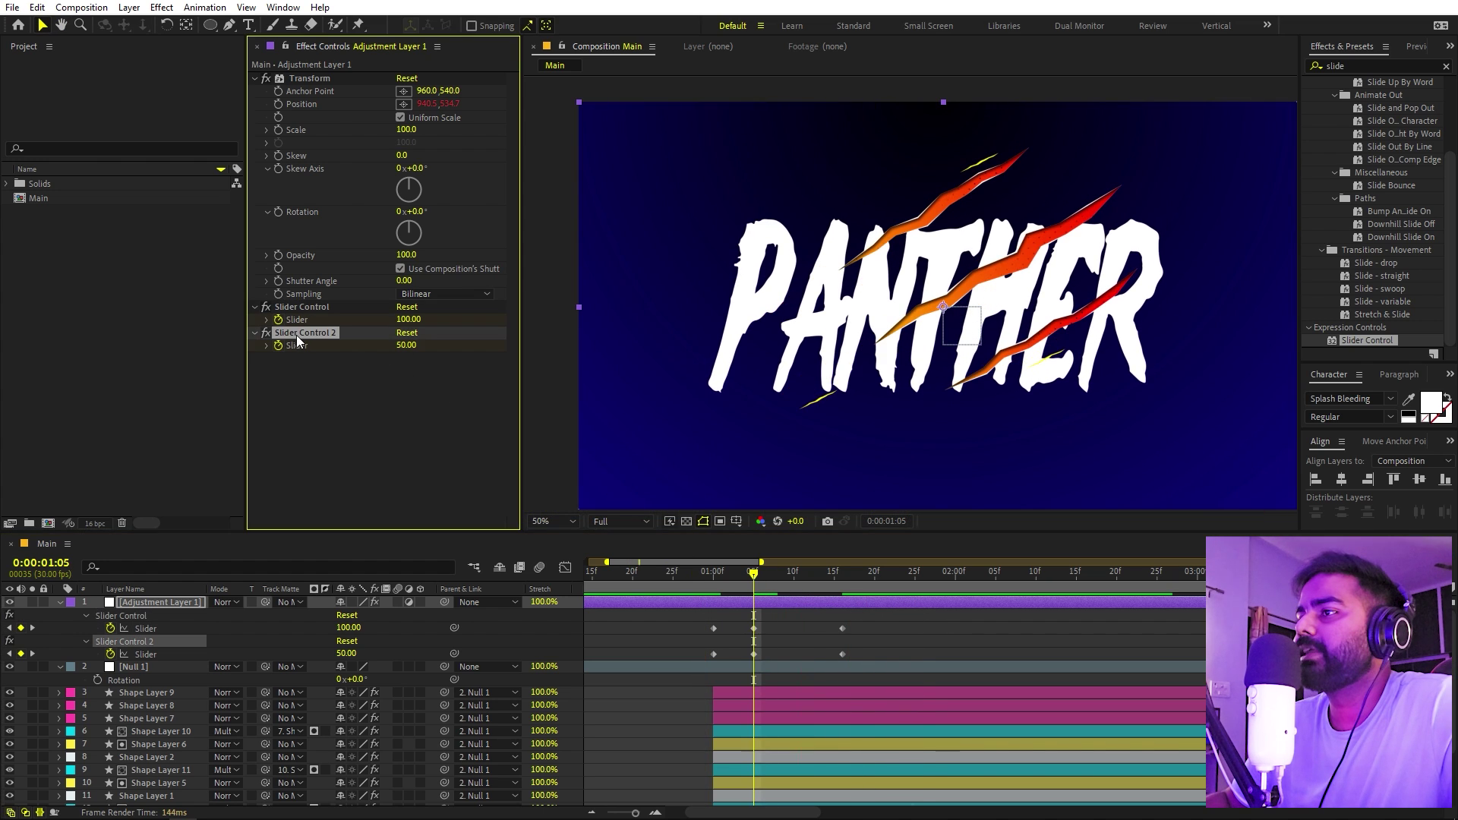
pyautogui.click(411, 411)
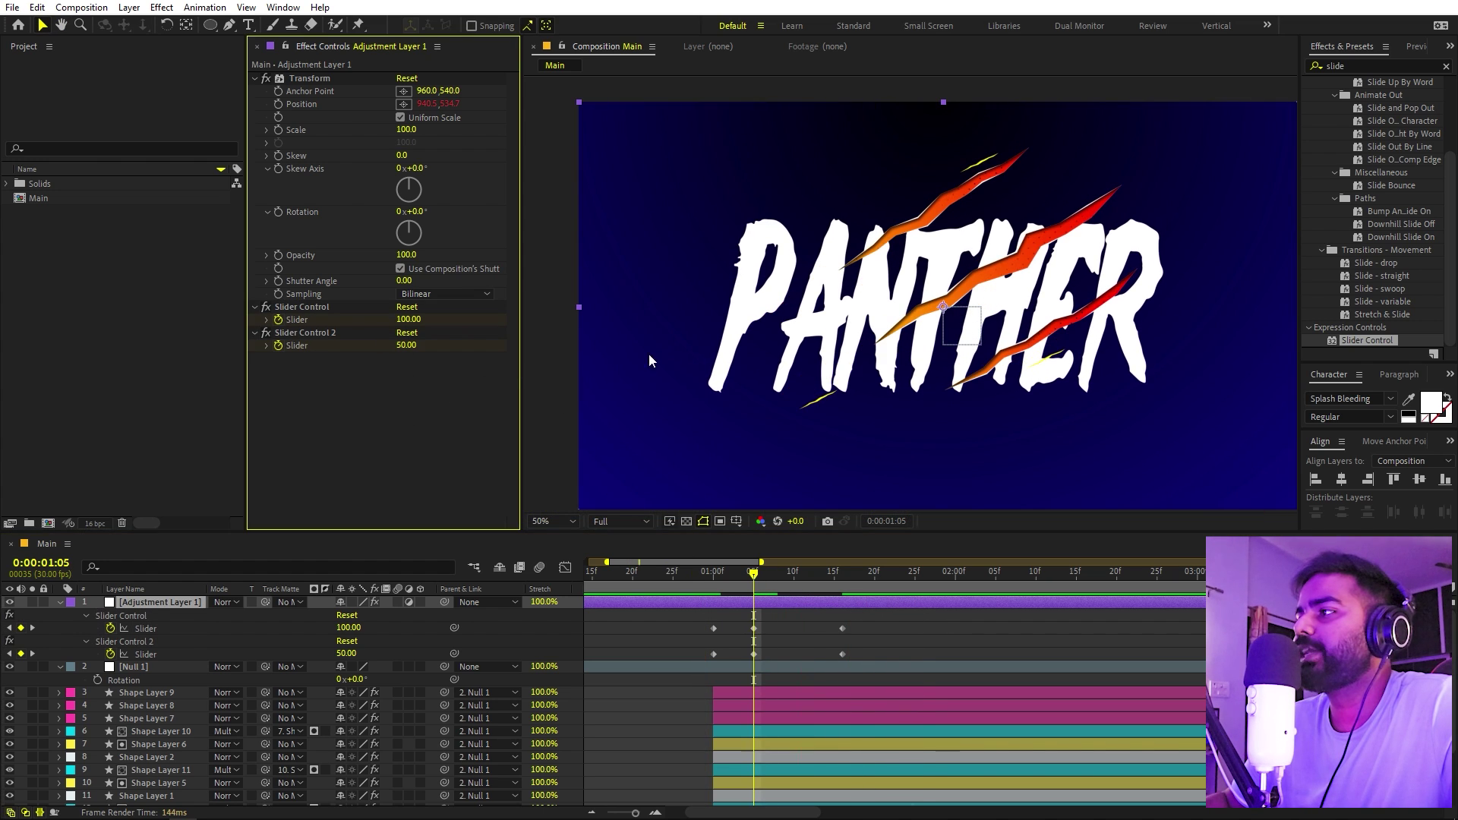
pyautogui.click(403, 346)
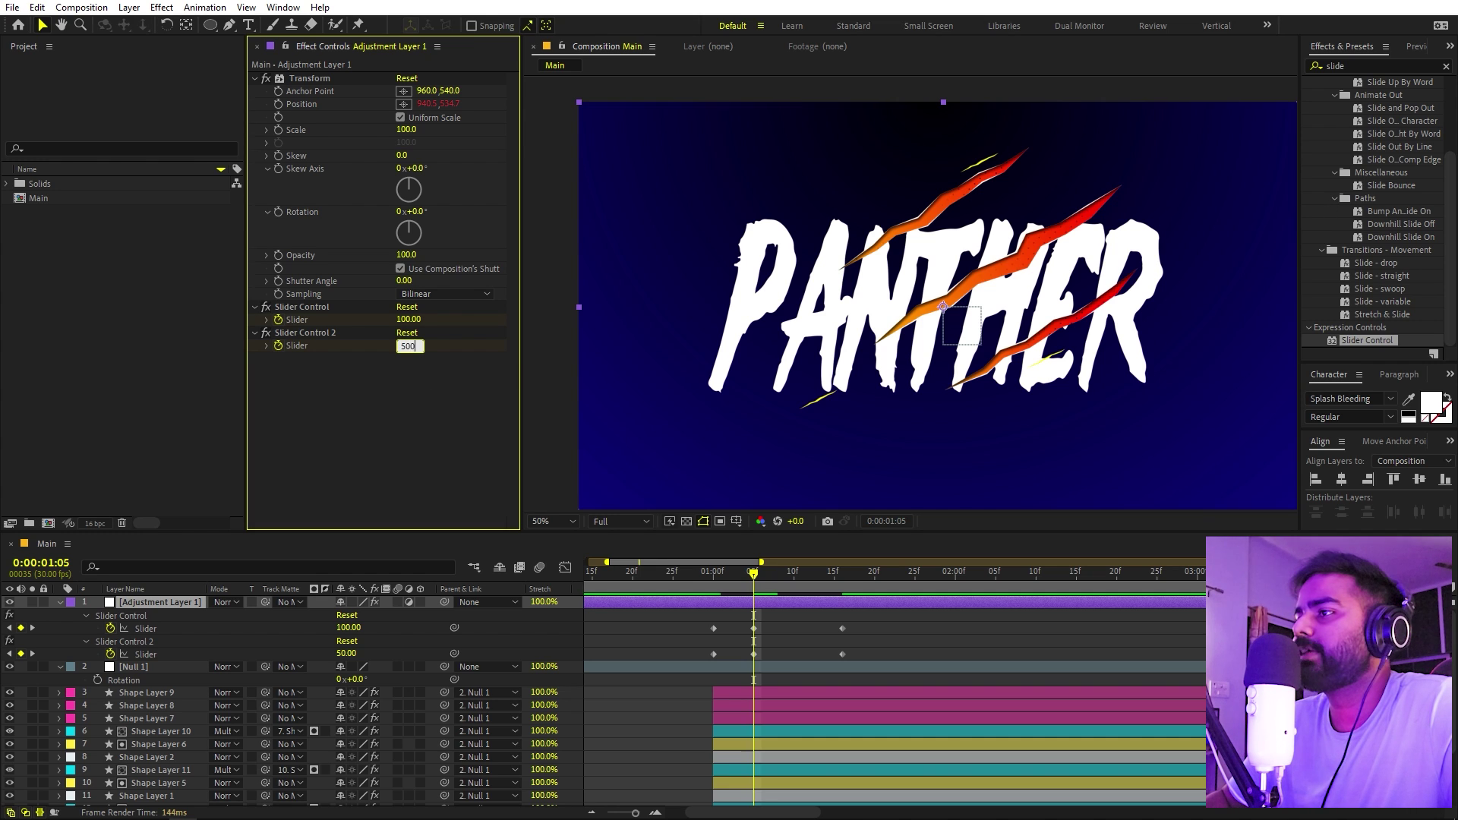
pyautogui.press('Return')
pyautogui.click(708, 567)
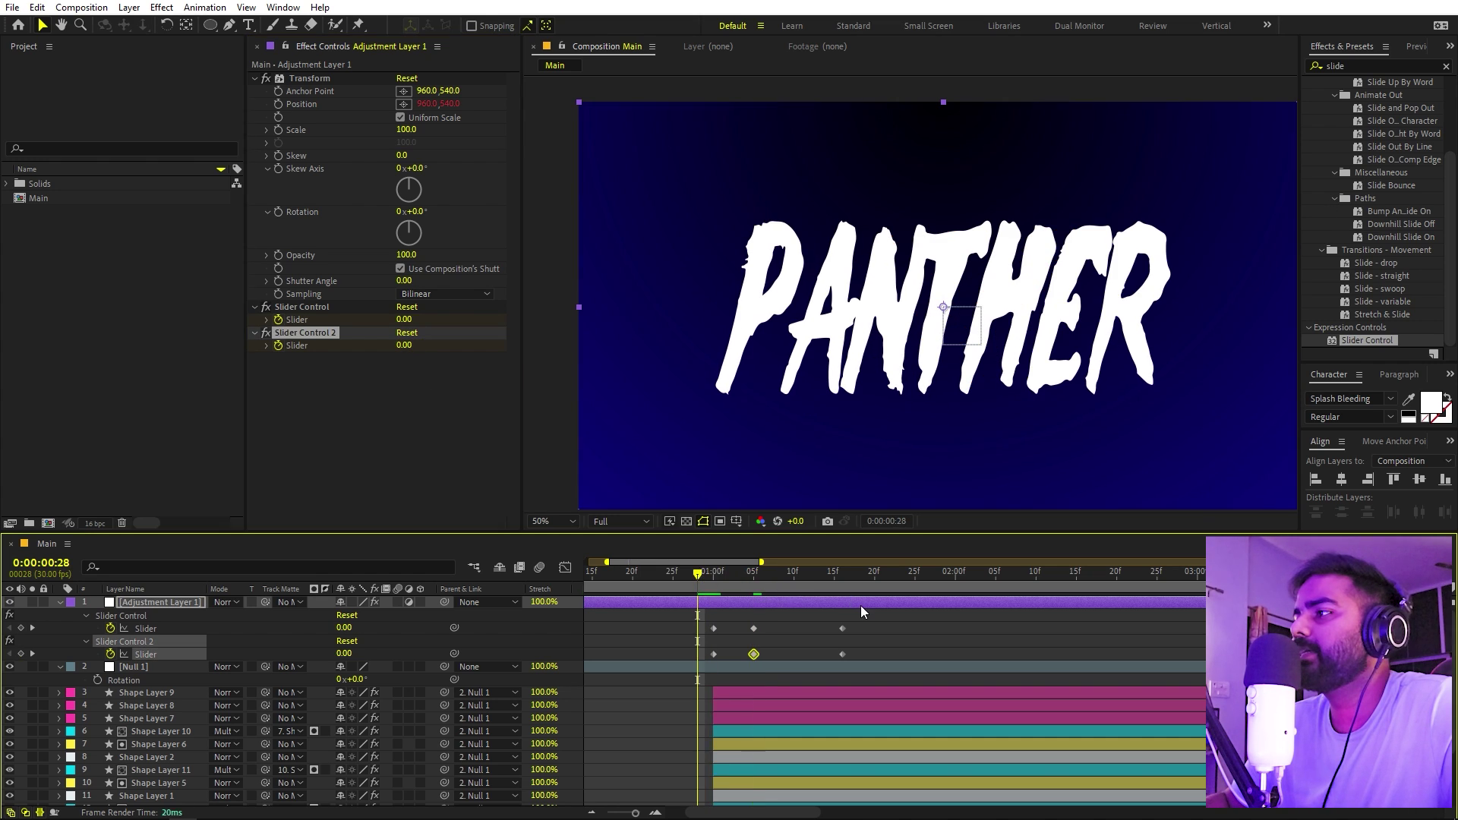
pyautogui.press('space')
# Step: Undo the last value changes to both sliders' keyframes at 0:00:01:05 and preview the shake from 0:00:00:28
pyautogui.moveTo(787, 581); pyautogui.dragTo(753, 580)
pyautogui.hotkey('ctrl', 'z')
pyautogui.hotkey('ctrl', 'z')
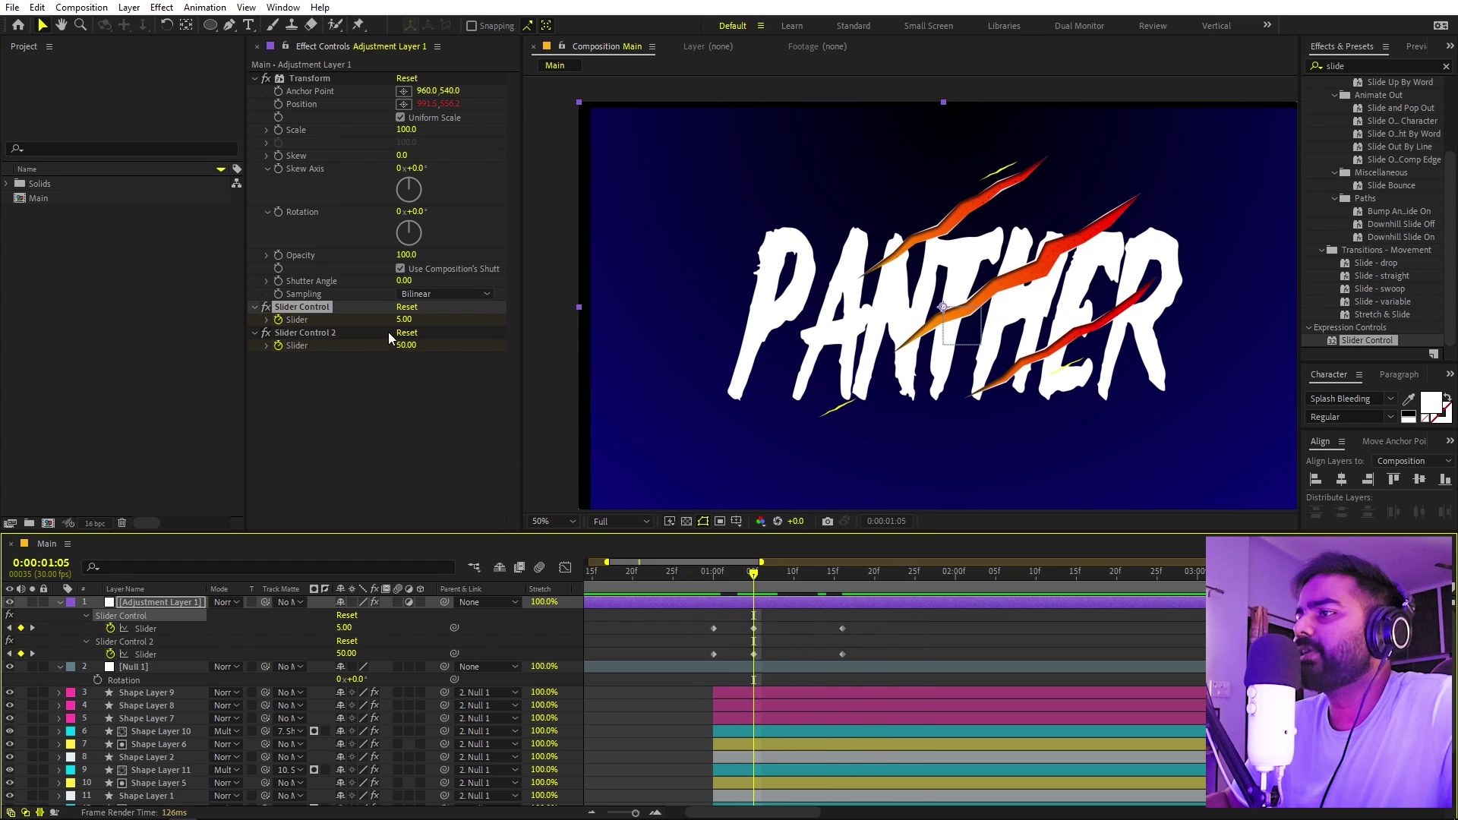
pyautogui.press('space')
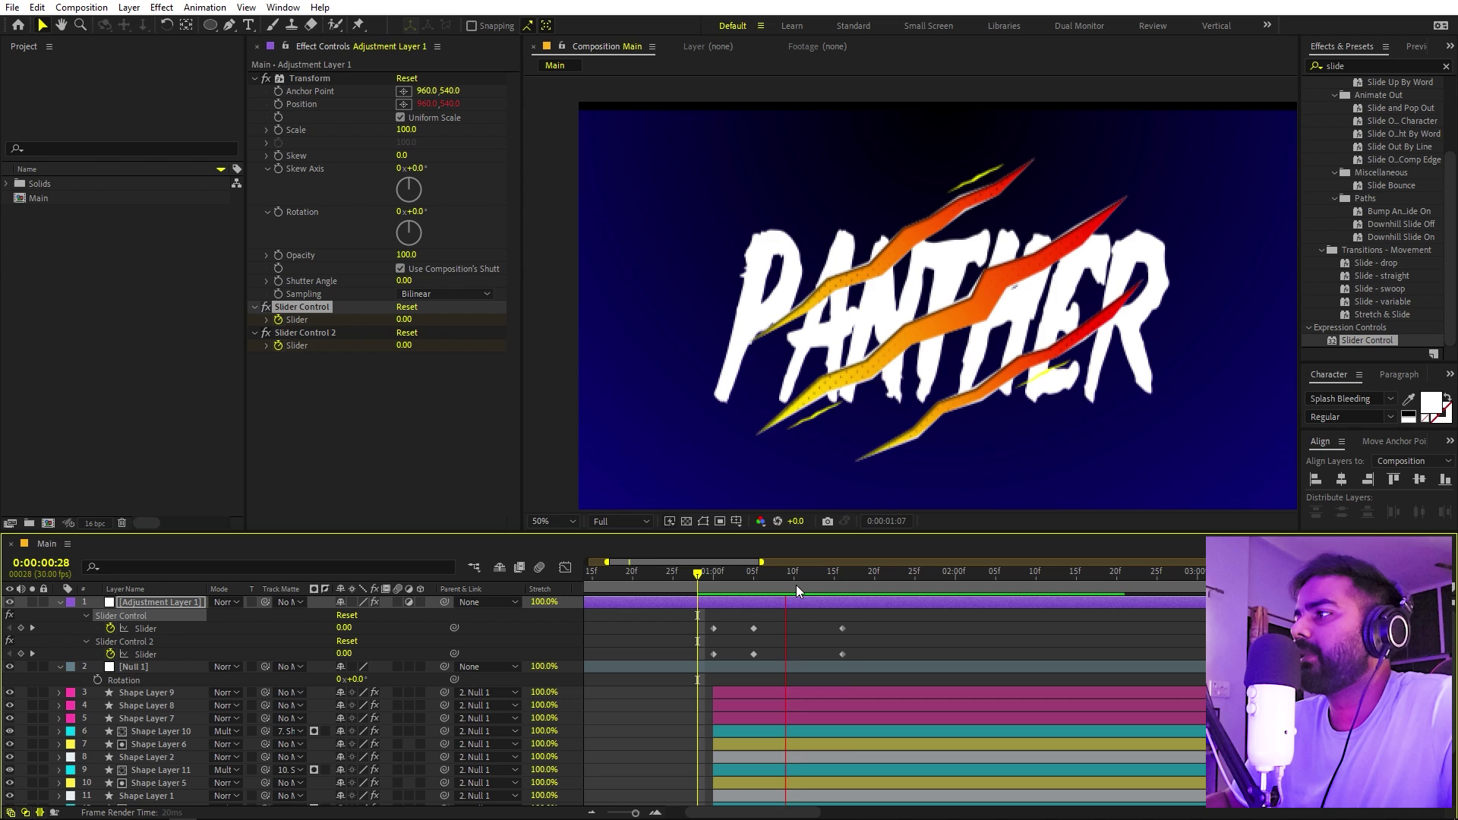
# Step: Find the Motion Tile effect and add it above Transform on the adjustment layer
pyautogui.moveTo(797, 576); pyautogui.dragTo(755, 579)
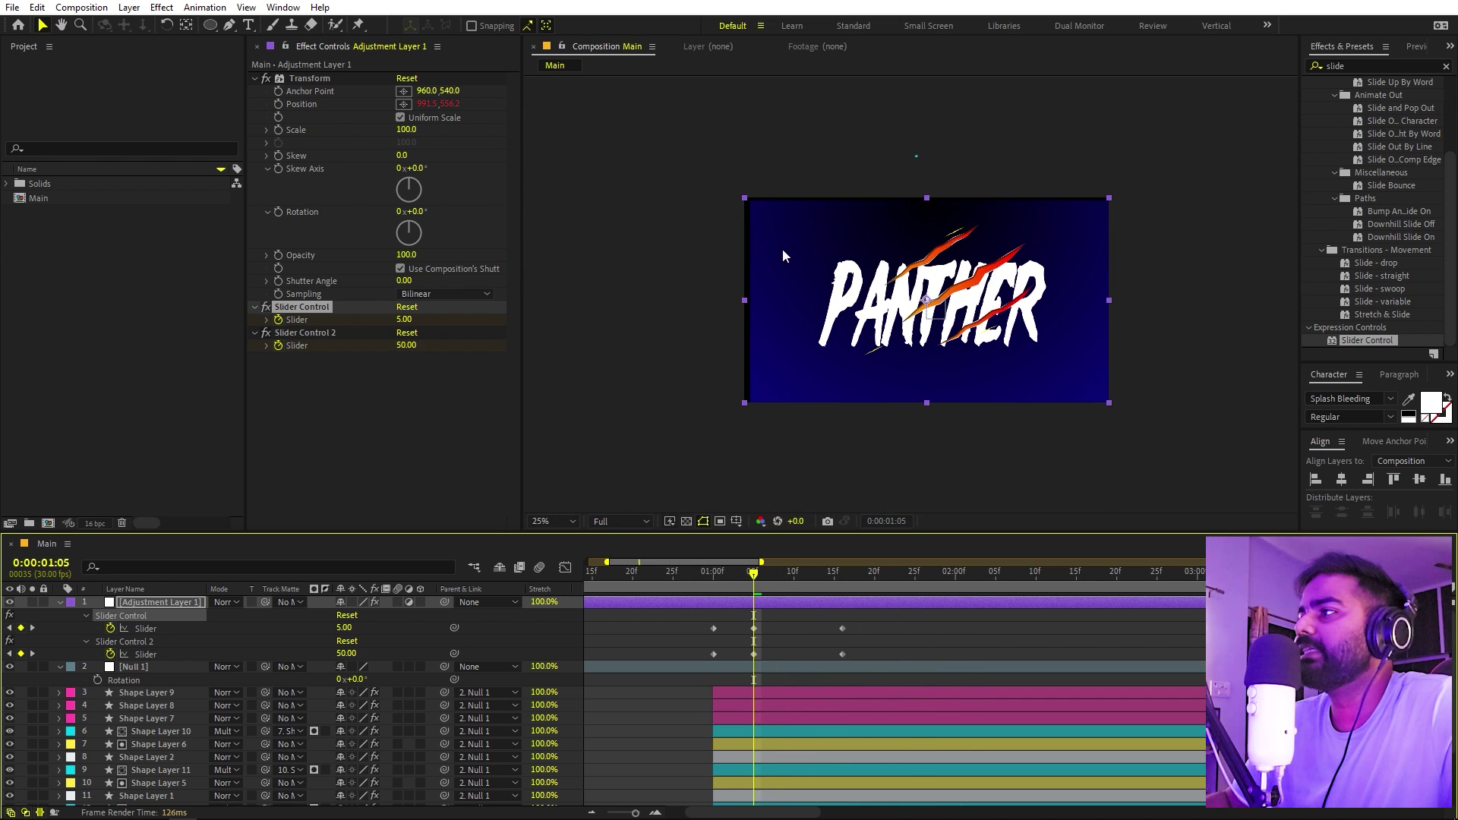
pyautogui.doubleClick(1359, 63)
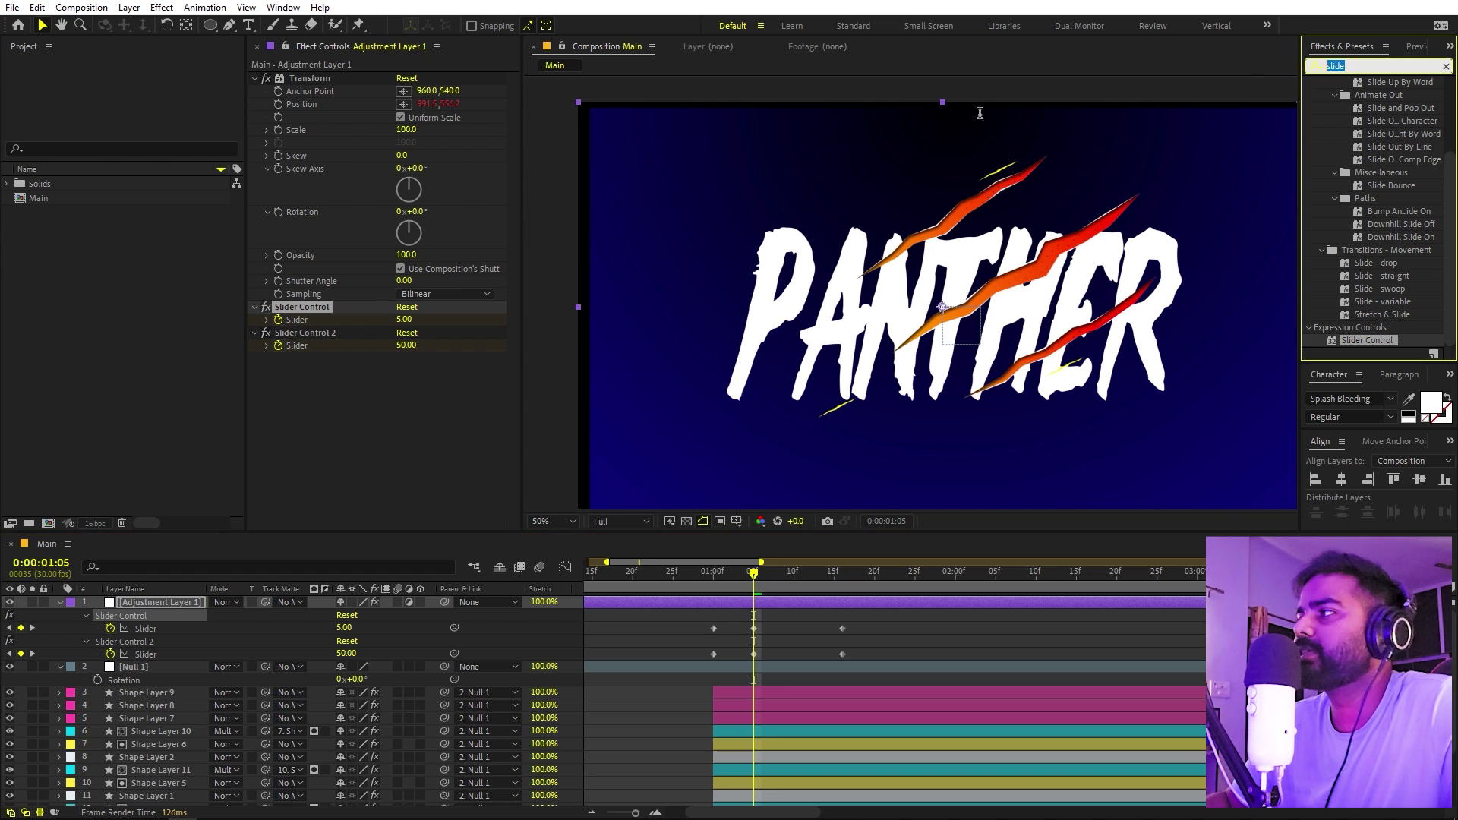
pyautogui.write('motion')
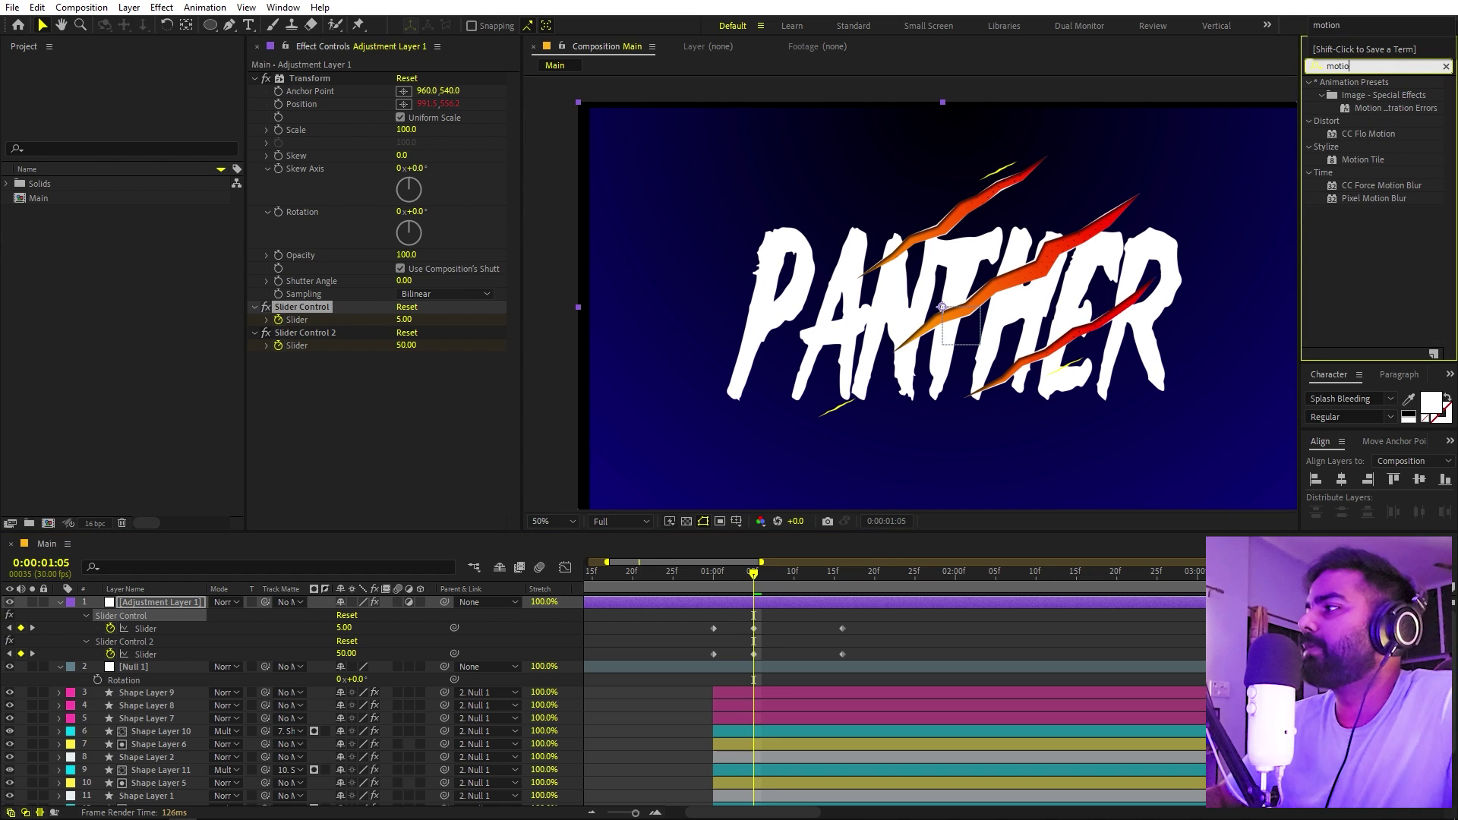
pyautogui.moveTo(1371, 160); pyautogui.dragTo(335, 76)
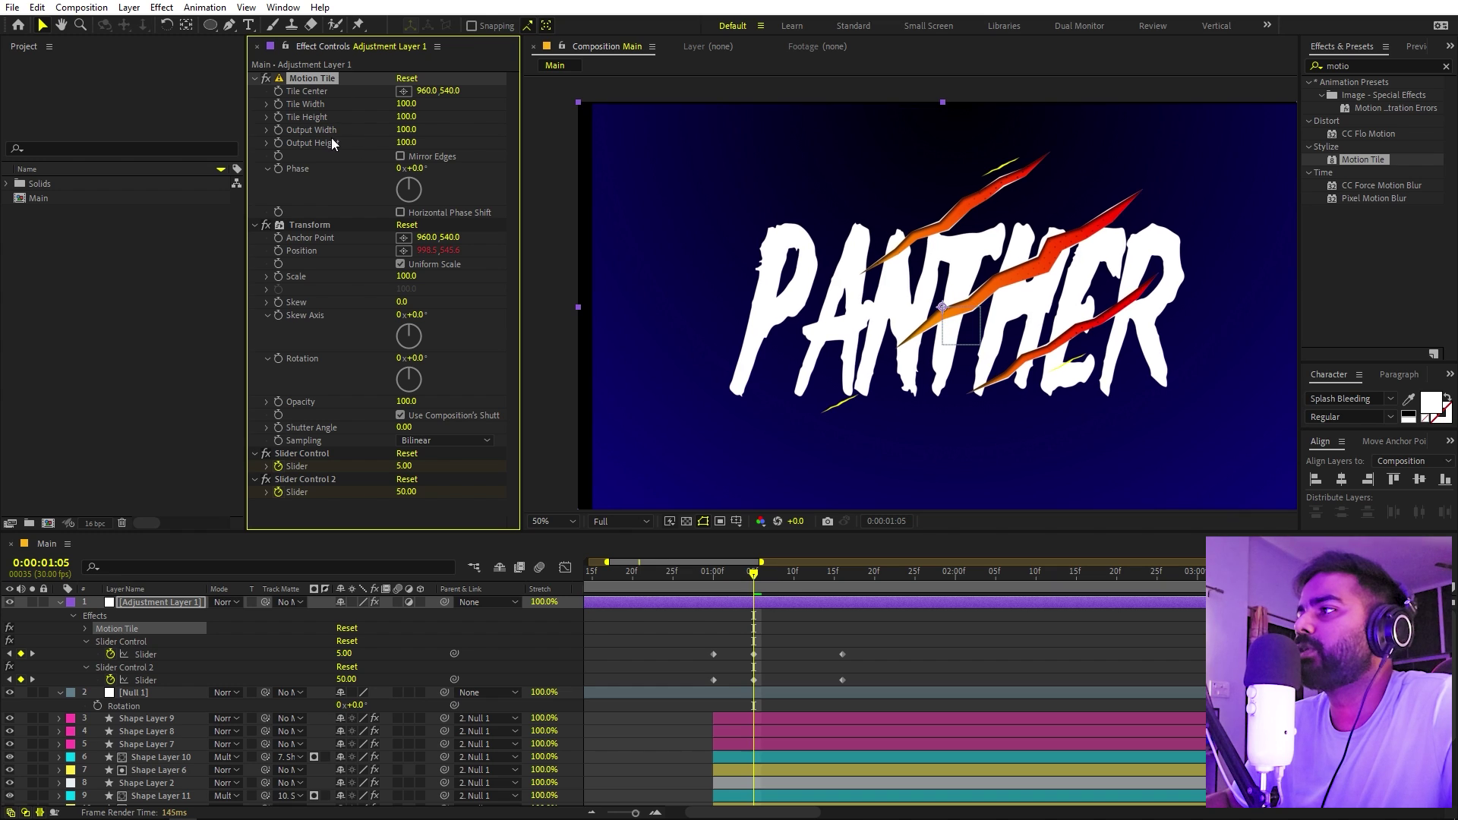
# Step: Set Motion Tile's Output Width and Output Height to 150, enable Mirror Edges, and preview from 0:00:00:27
pyautogui.click(405, 131)
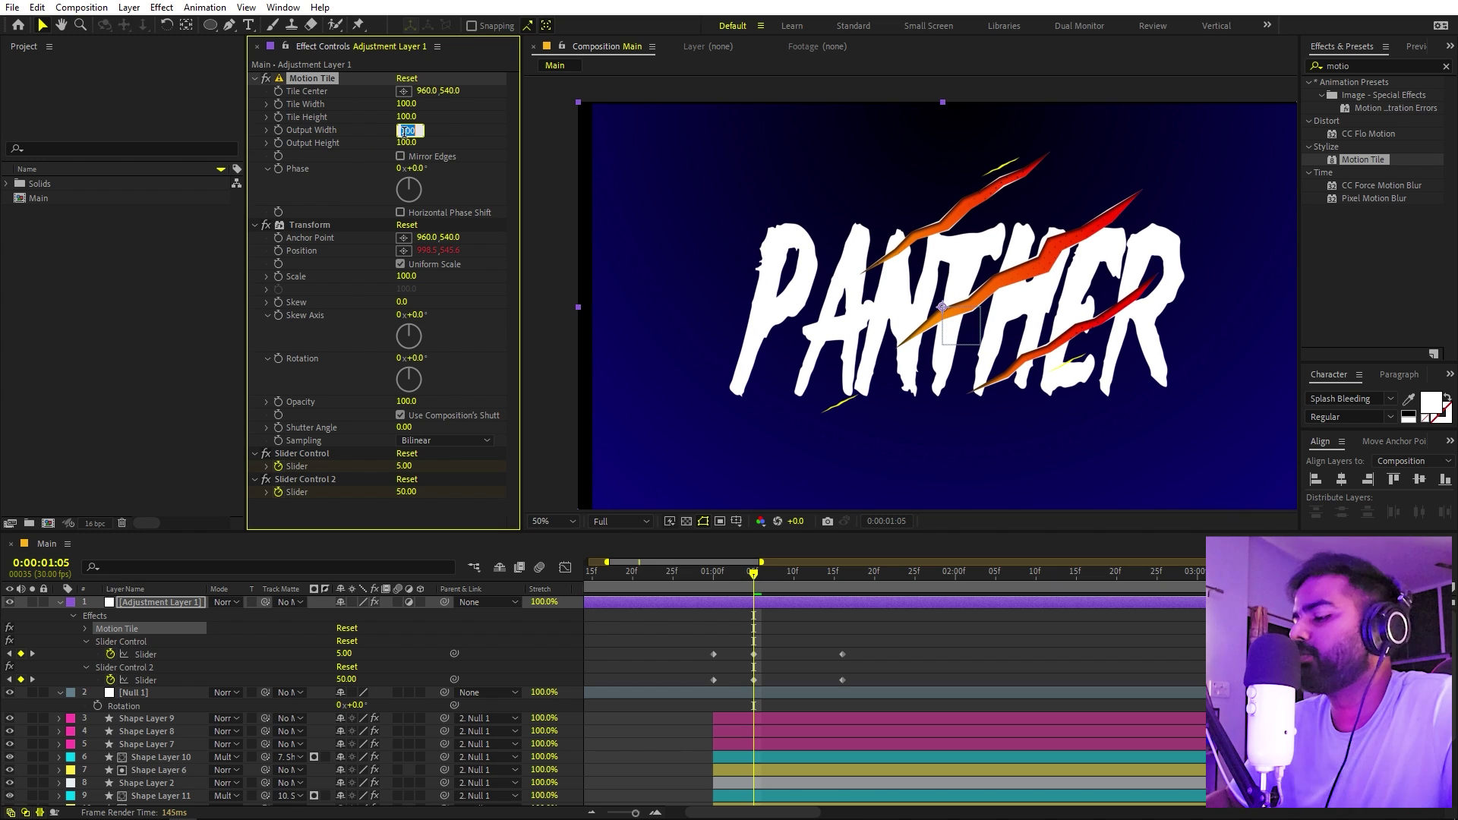
pyautogui.write('150')
pyautogui.press('Tab')
pyautogui.write('15')
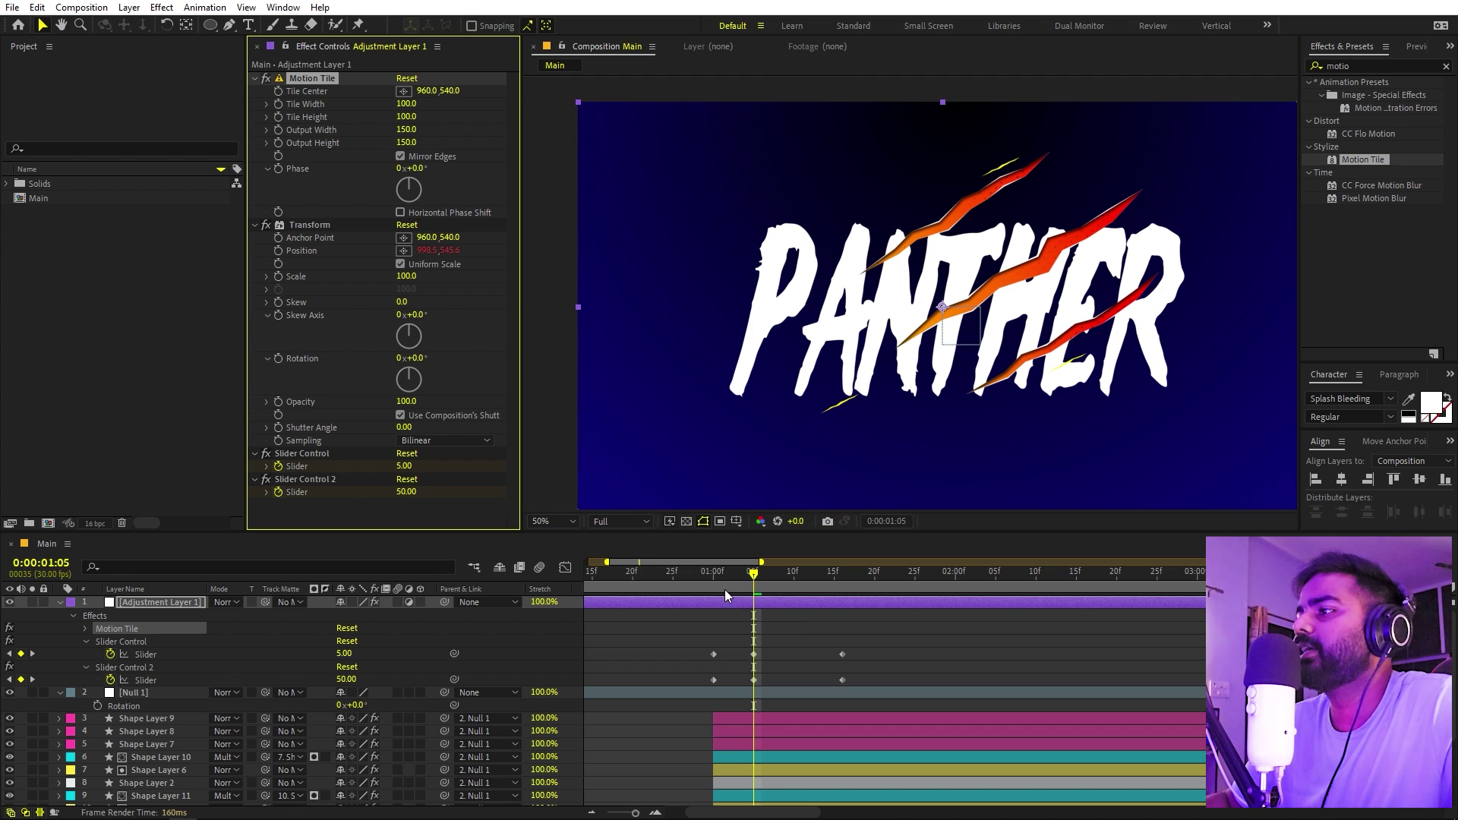
pyautogui.click(691, 591)
pyautogui.press('space')
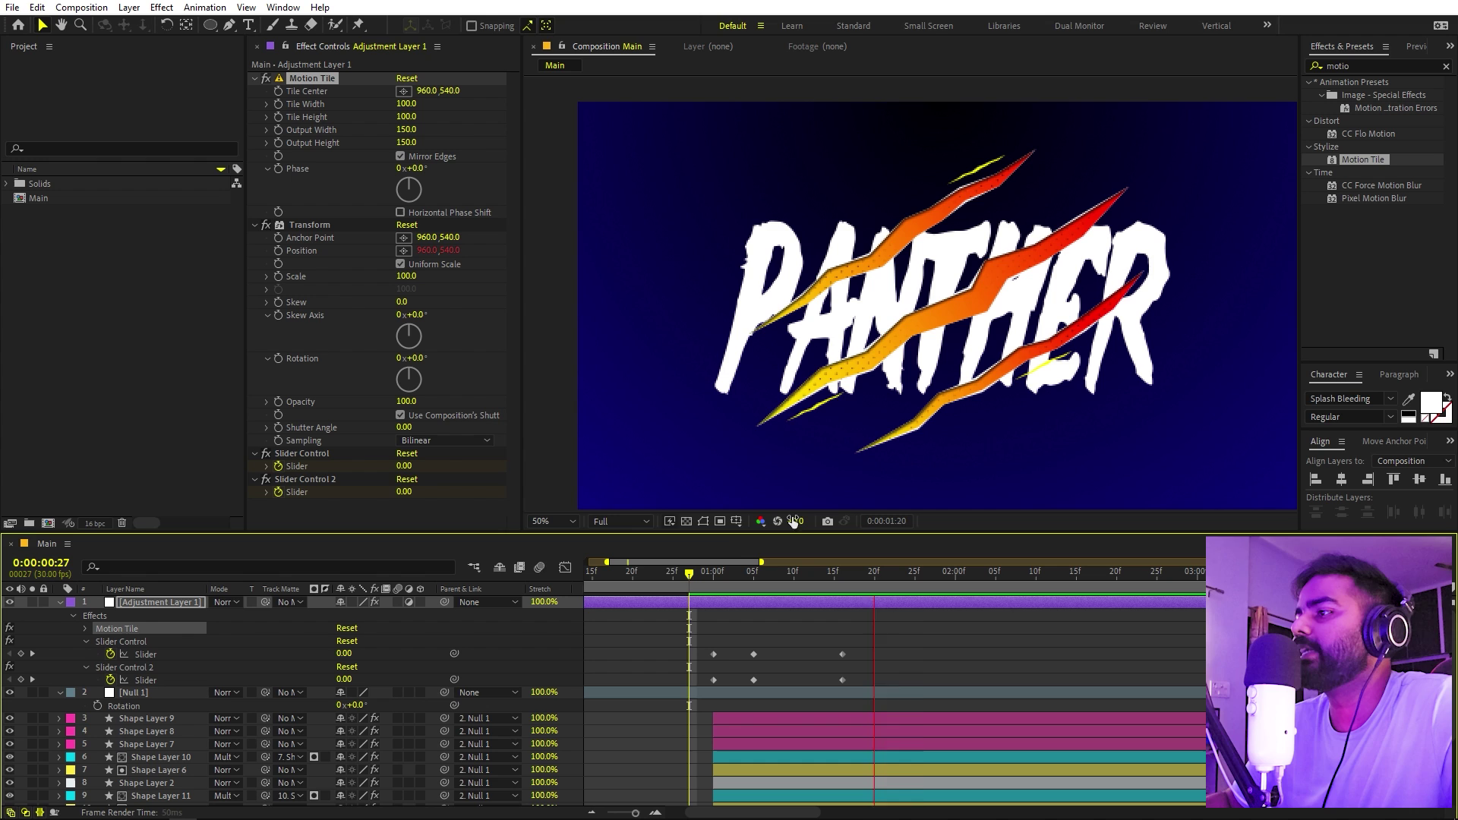
# Step: Fit the composition to the viewer and preview the shake from 0:00:00:18
pyautogui.press('space')
pyautogui.click(553, 521)
pyautogui.click(572, 564)
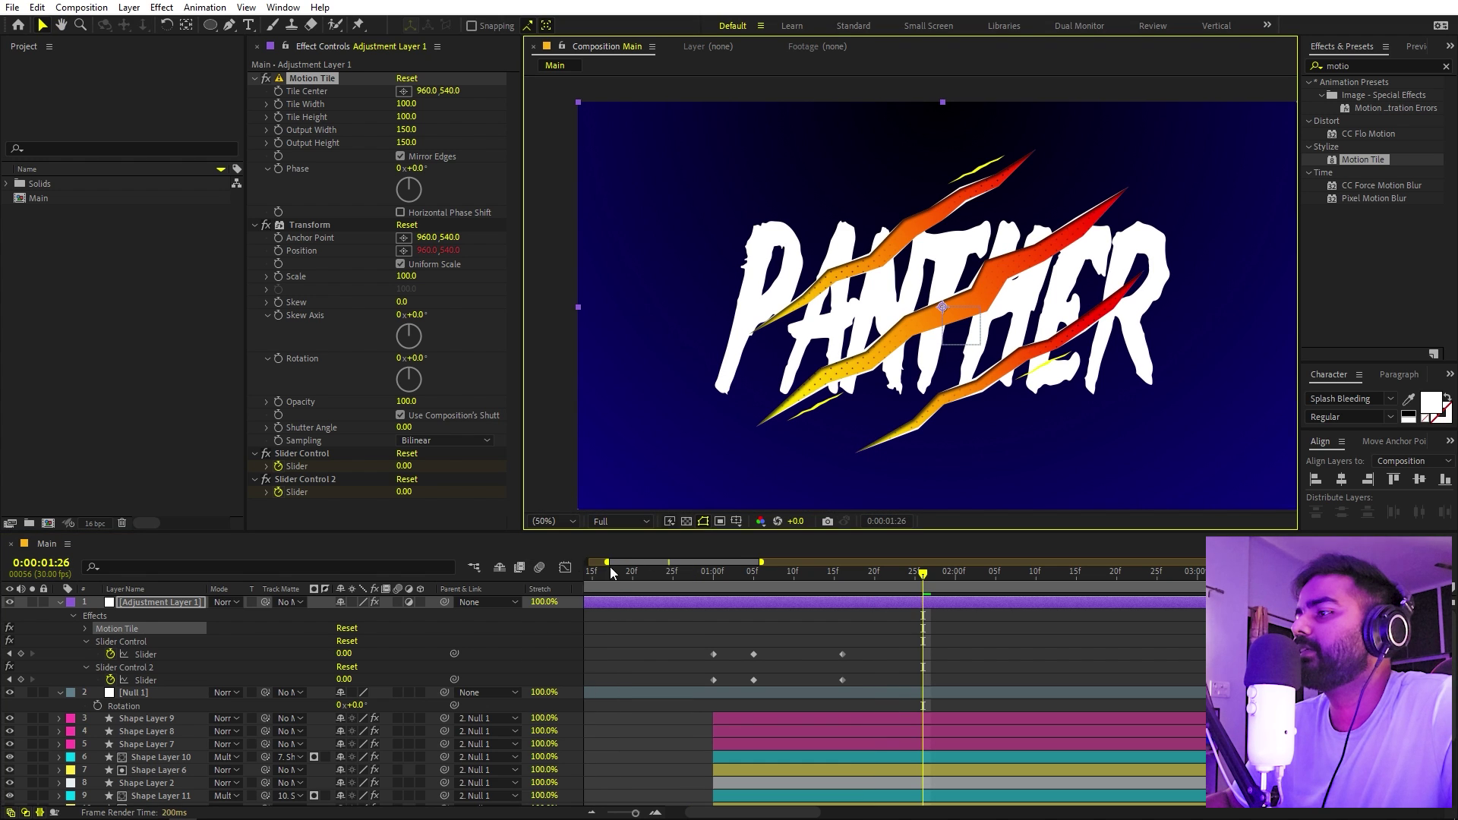
pyautogui.click(613, 570)
pyautogui.press('space')
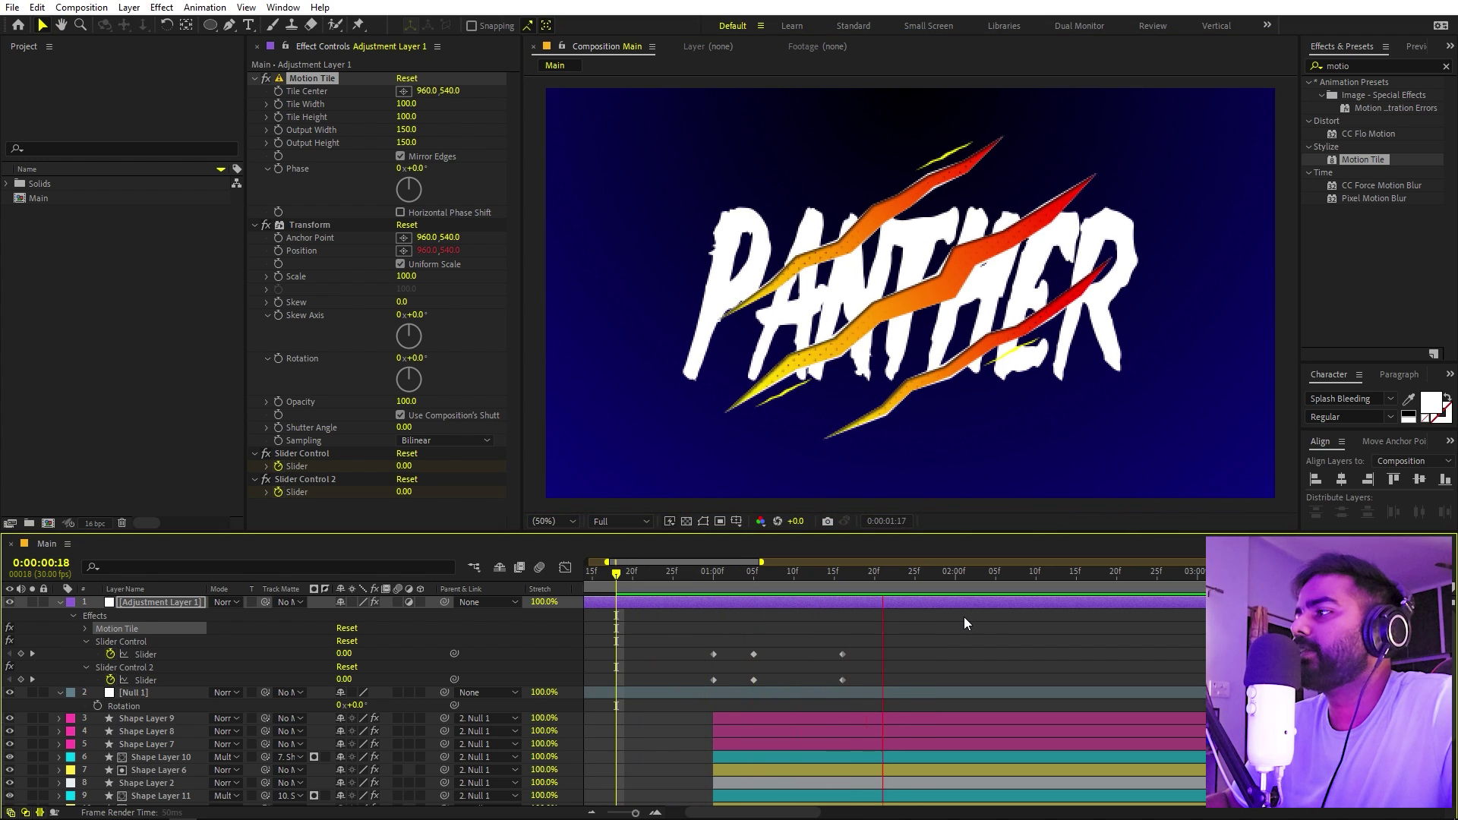
# Step: Try Slider Control 2 at 100 on the 0:00:01:05 keyframe, preview it from 0:00:00:24, and undo the change
pyautogui.moveTo(822, 573); pyautogui.dragTo(750, 585)
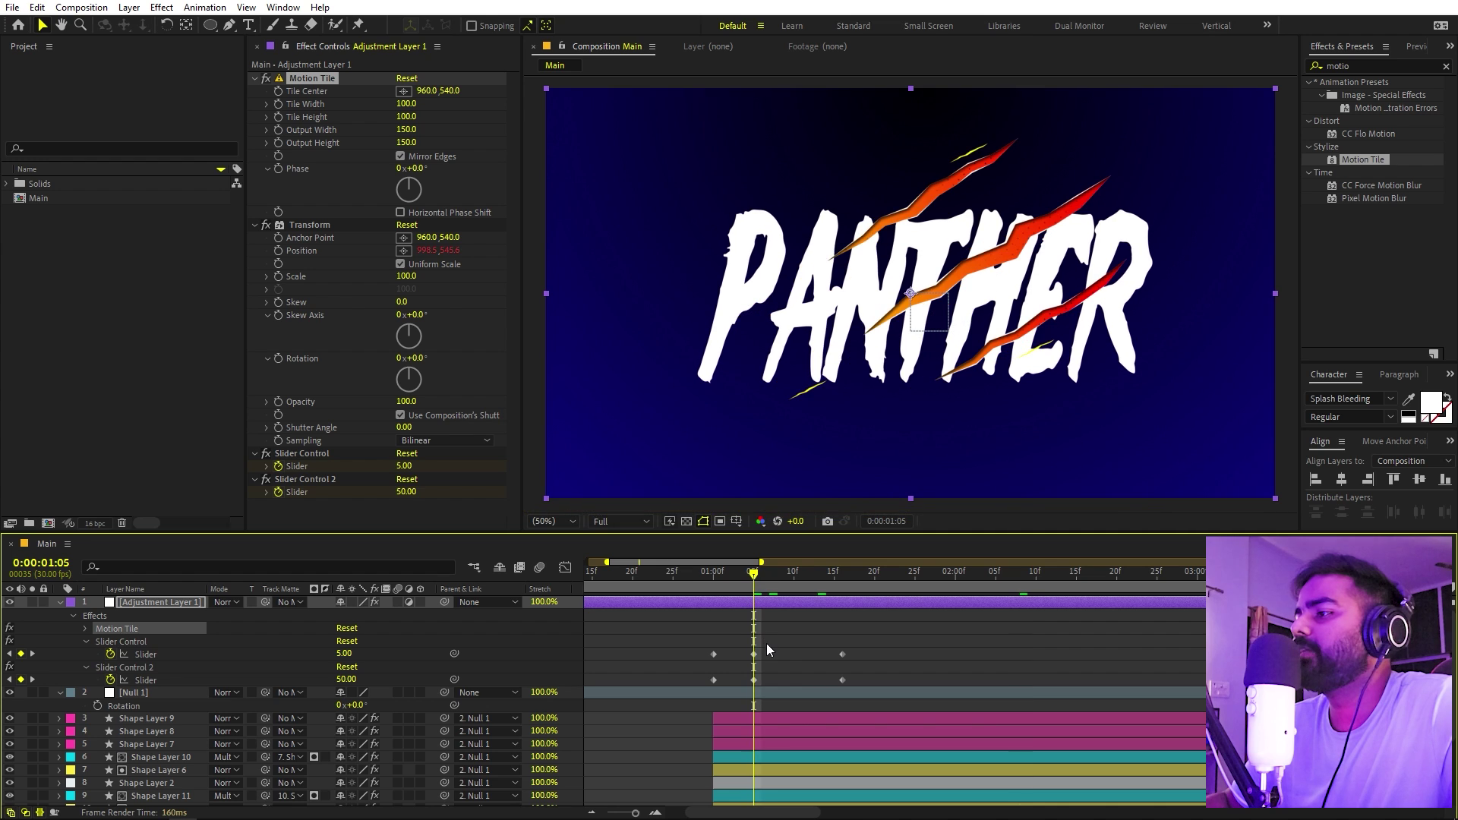
pyautogui.click(407, 491)
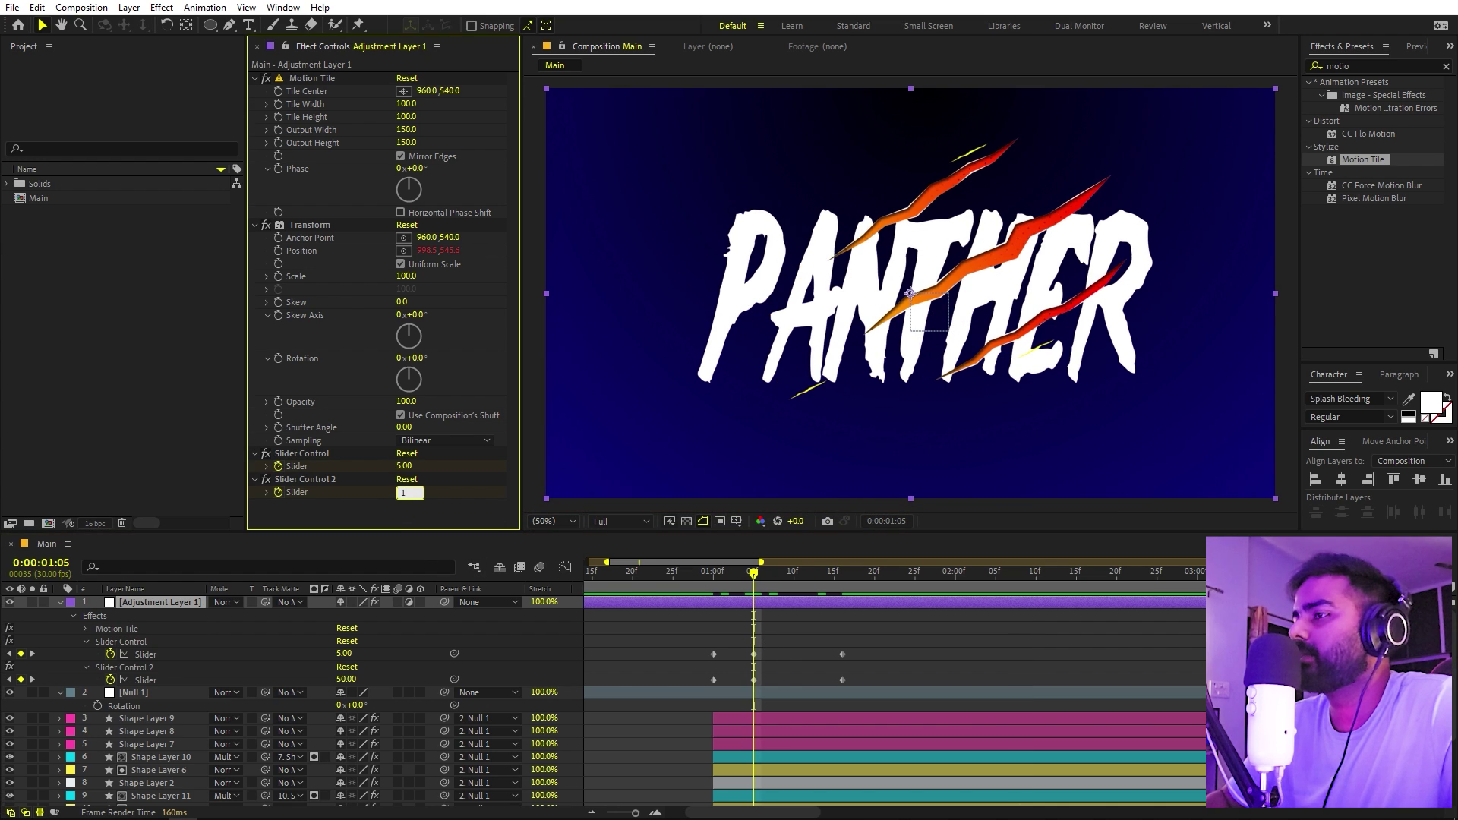
pyautogui.press('Return')
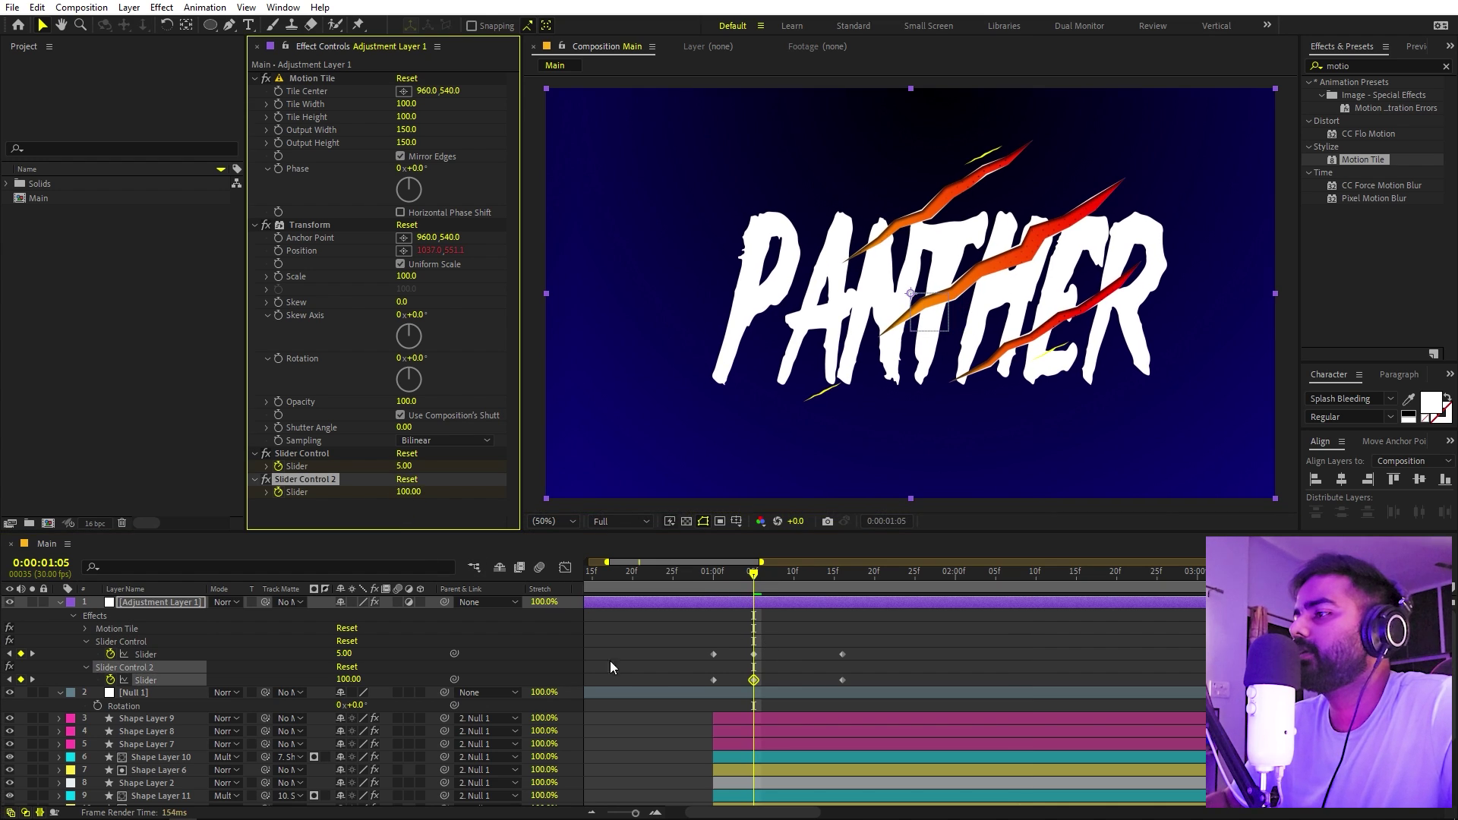
pyautogui.click(662, 575)
pyautogui.press('space')
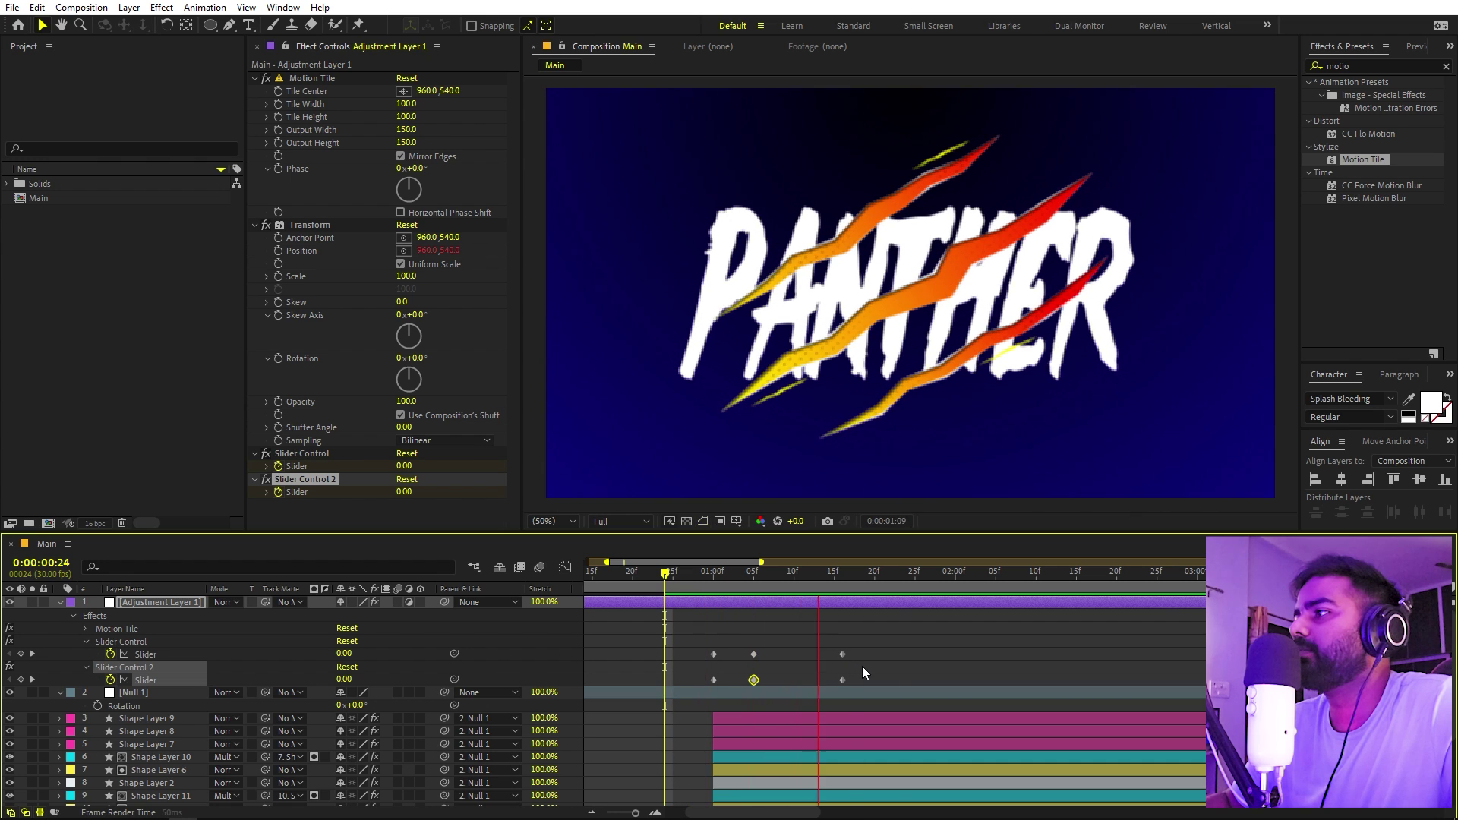
pyautogui.hotkey('ctrl', 'z')
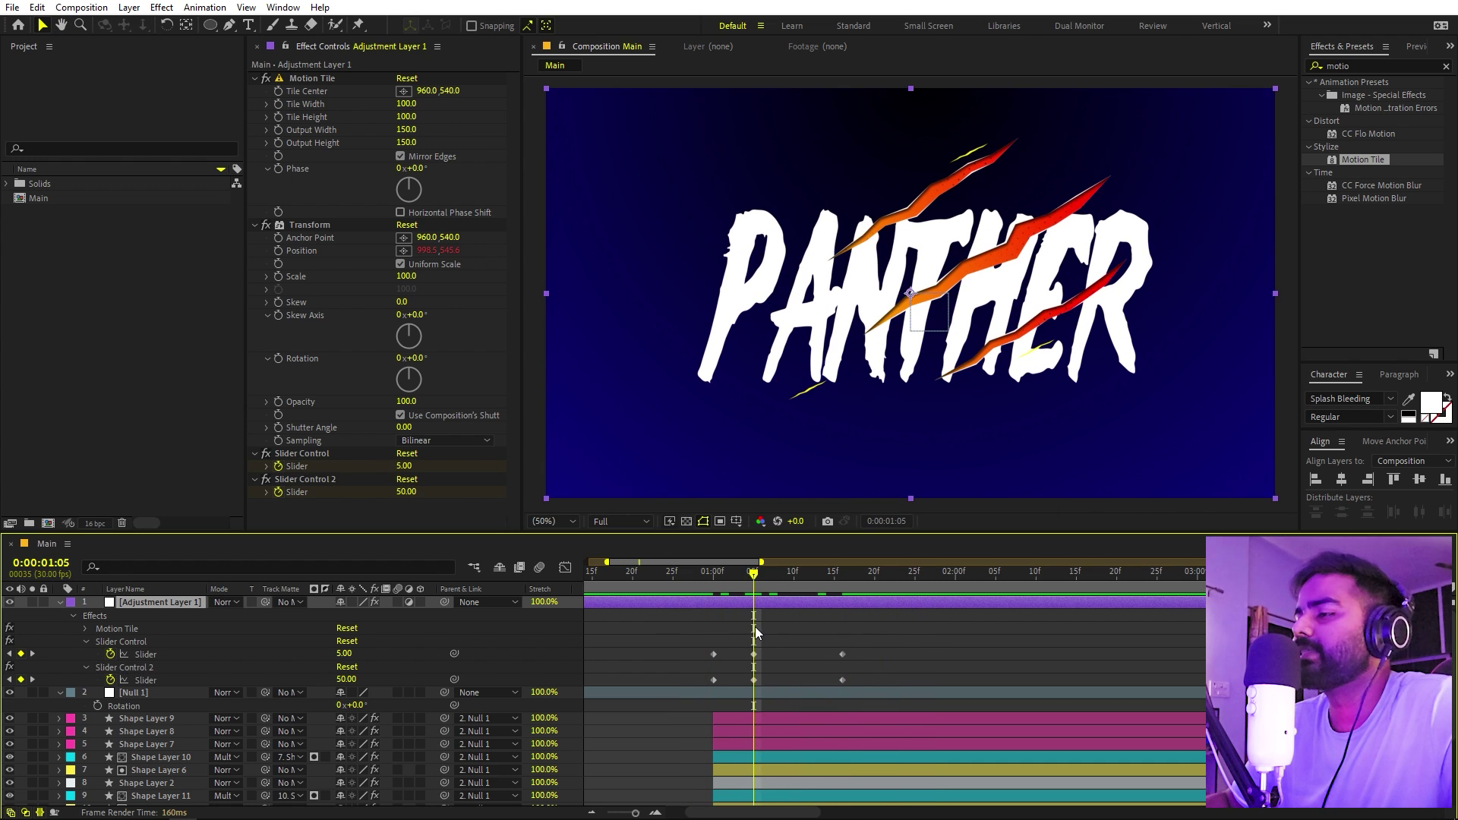
# Step: Collapse all layer properties, enable motion blur on every layer and for the composition, and preview from the start
pyautogui.hotkey('ctrl', 'a')
pyautogui.press('capslock')
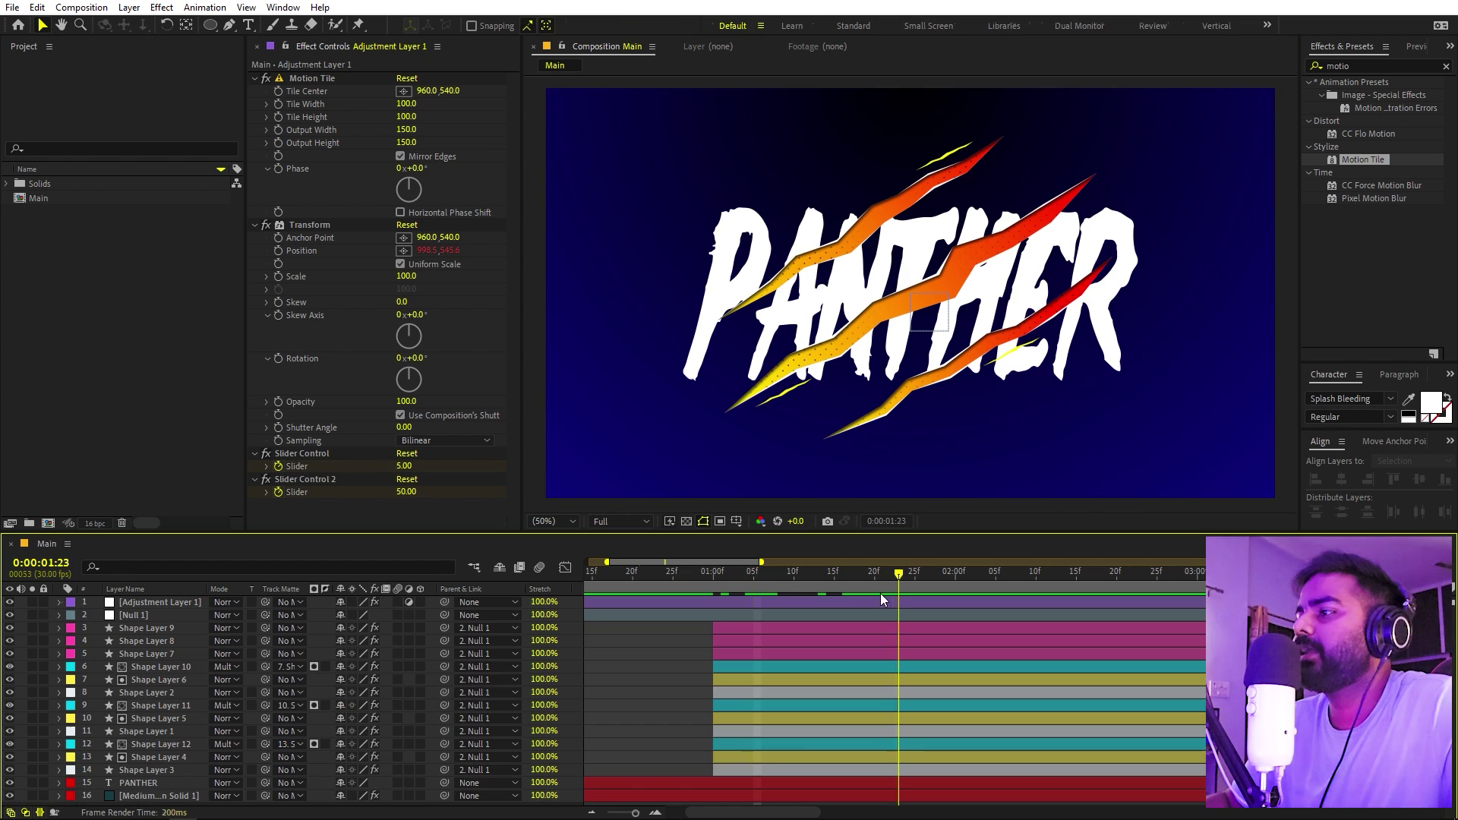
pyautogui.moveTo(881, 594); pyautogui.dragTo(859, 595)
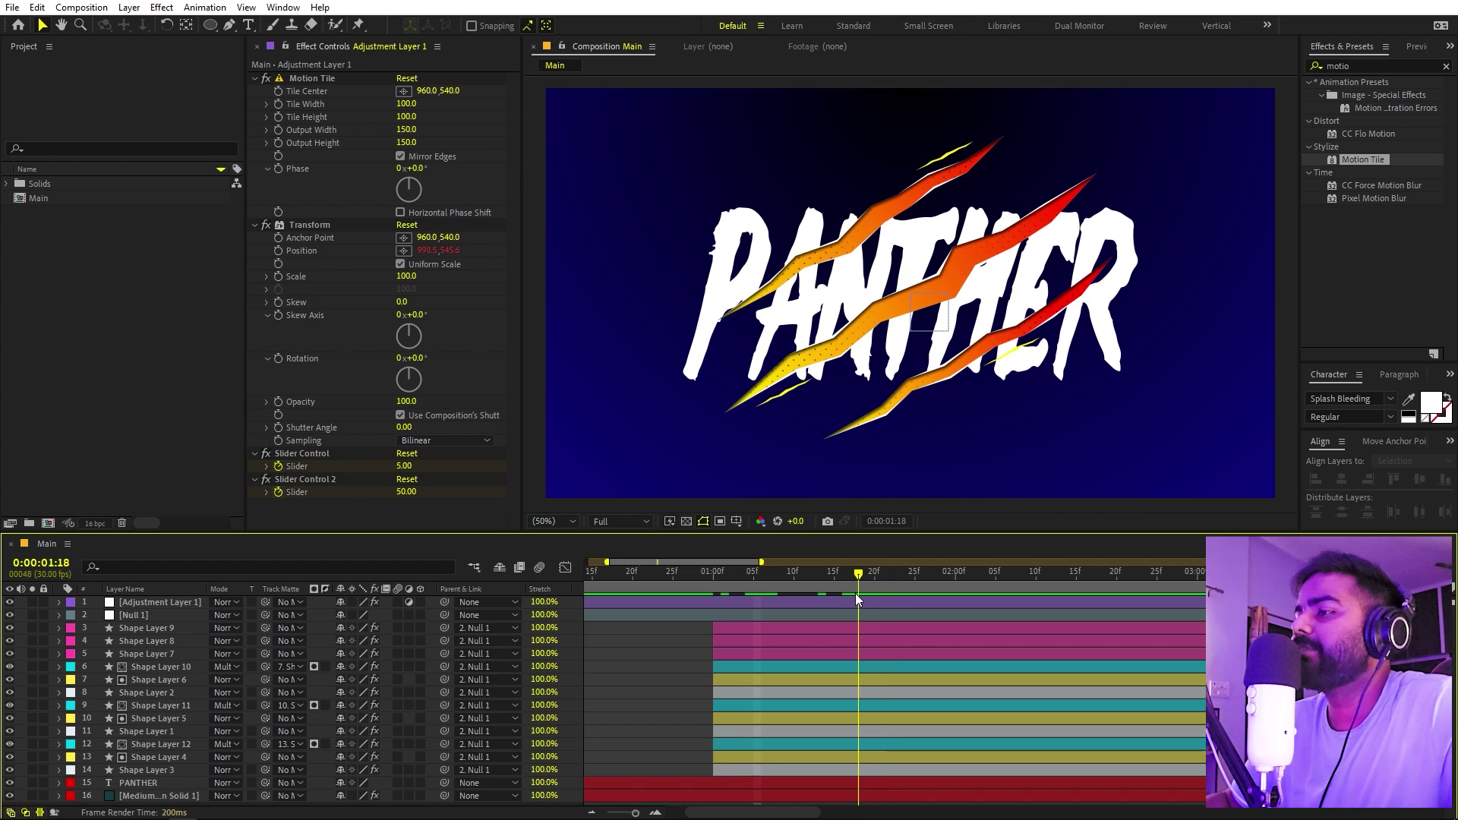
pyautogui.click(396, 601)
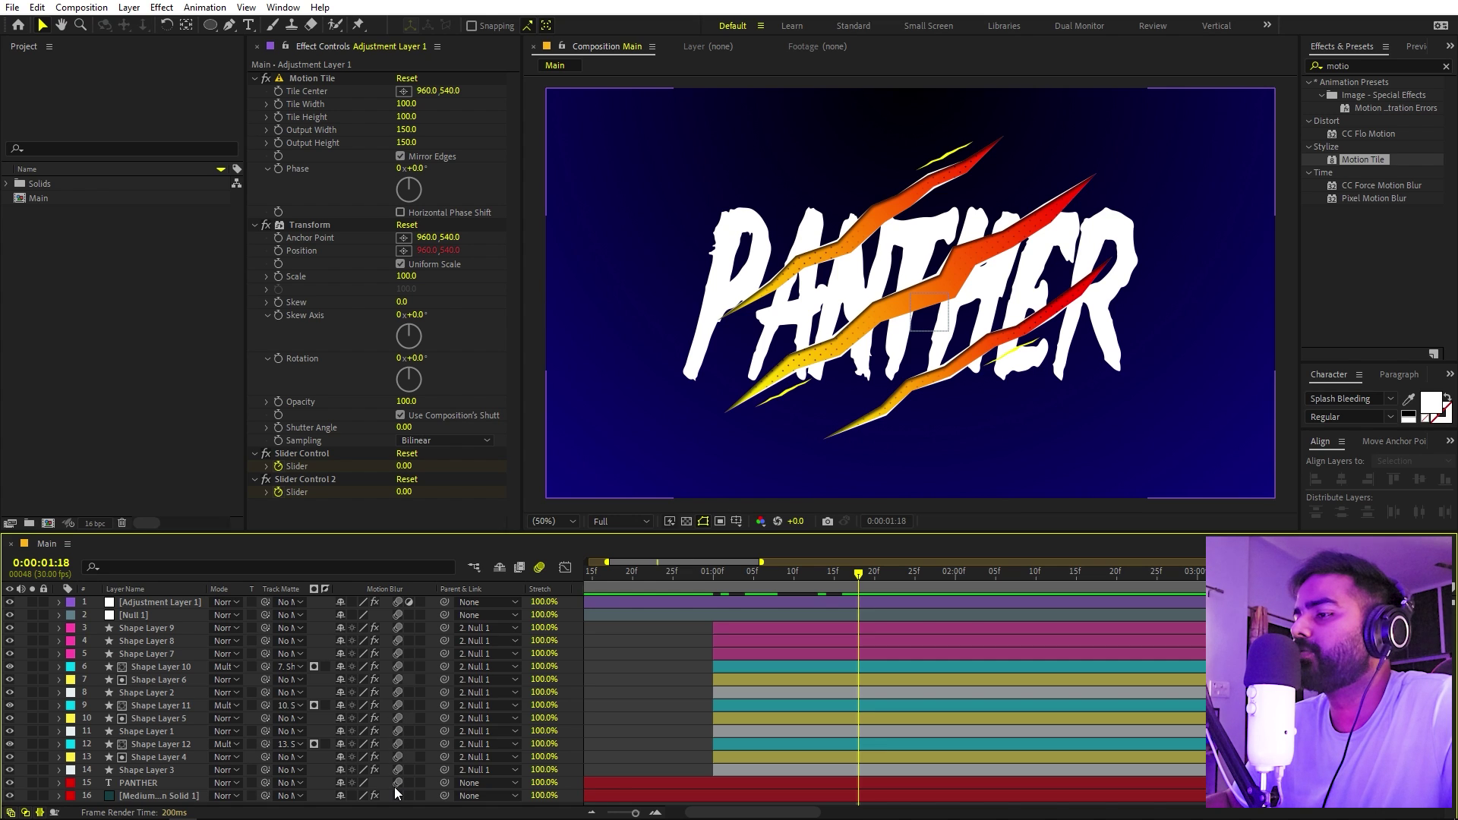
pyautogui.click(540, 568)
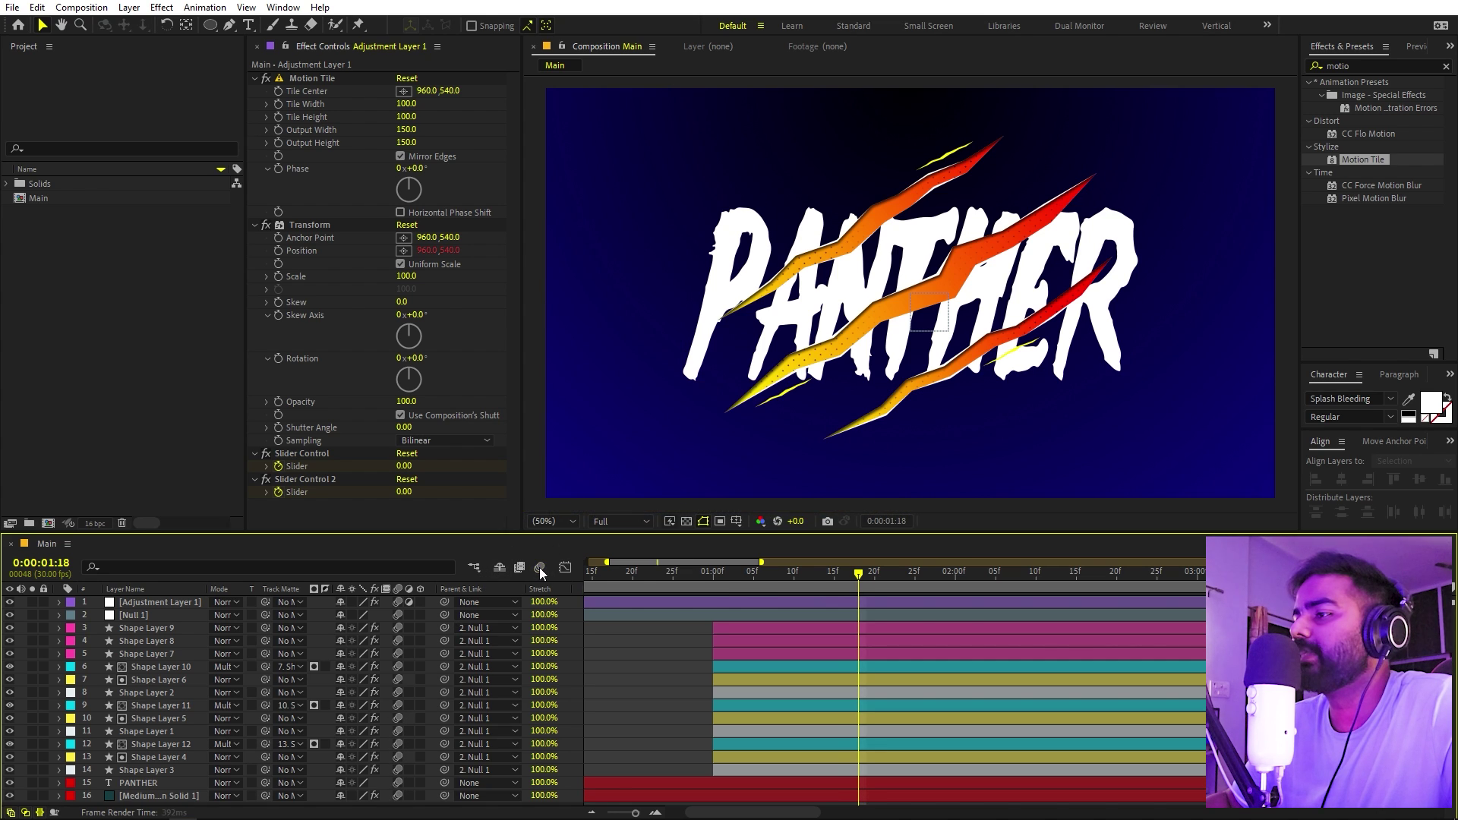
pyautogui.click(540, 569)
pyautogui.press('Home')
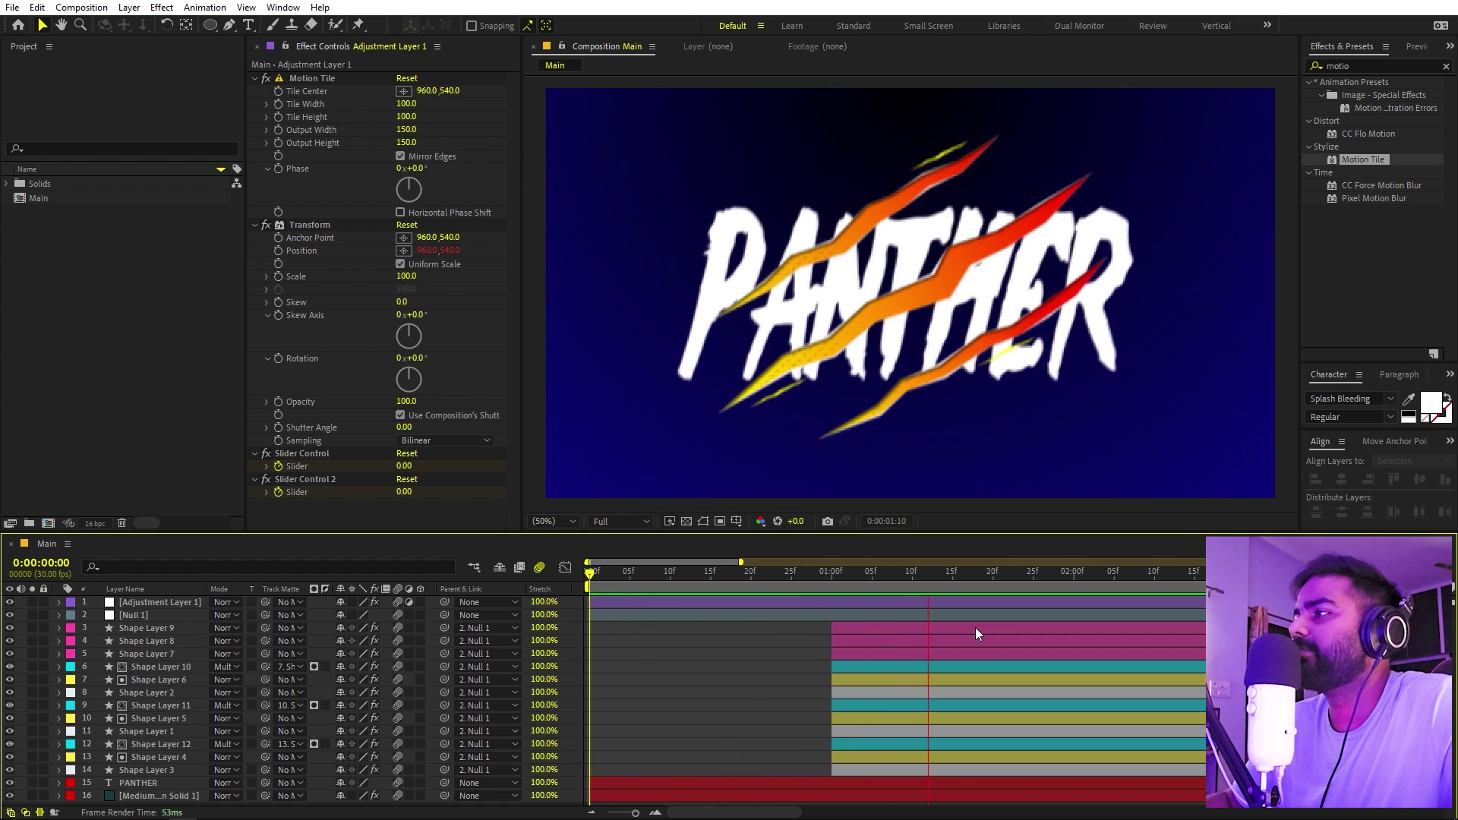
# Step: Compare the frame at 0:00:01:04 with composition motion blur off and on at 100% magnification, leaving blur enabled and fitting the view
pyautogui.moveTo(810, 573); pyautogui.dragTo(860, 591)
pyautogui.press('/')
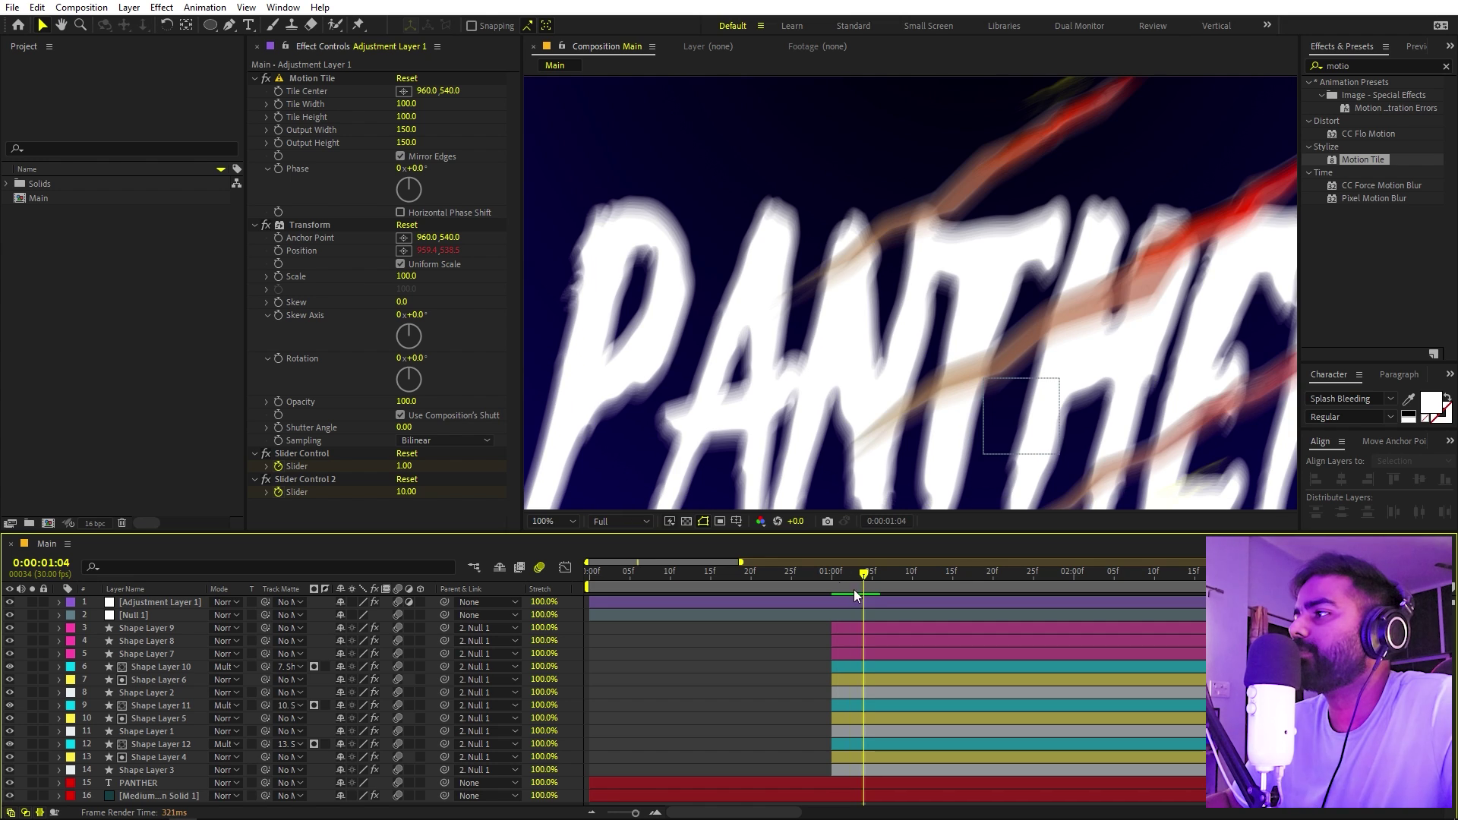
pyautogui.click(539, 568)
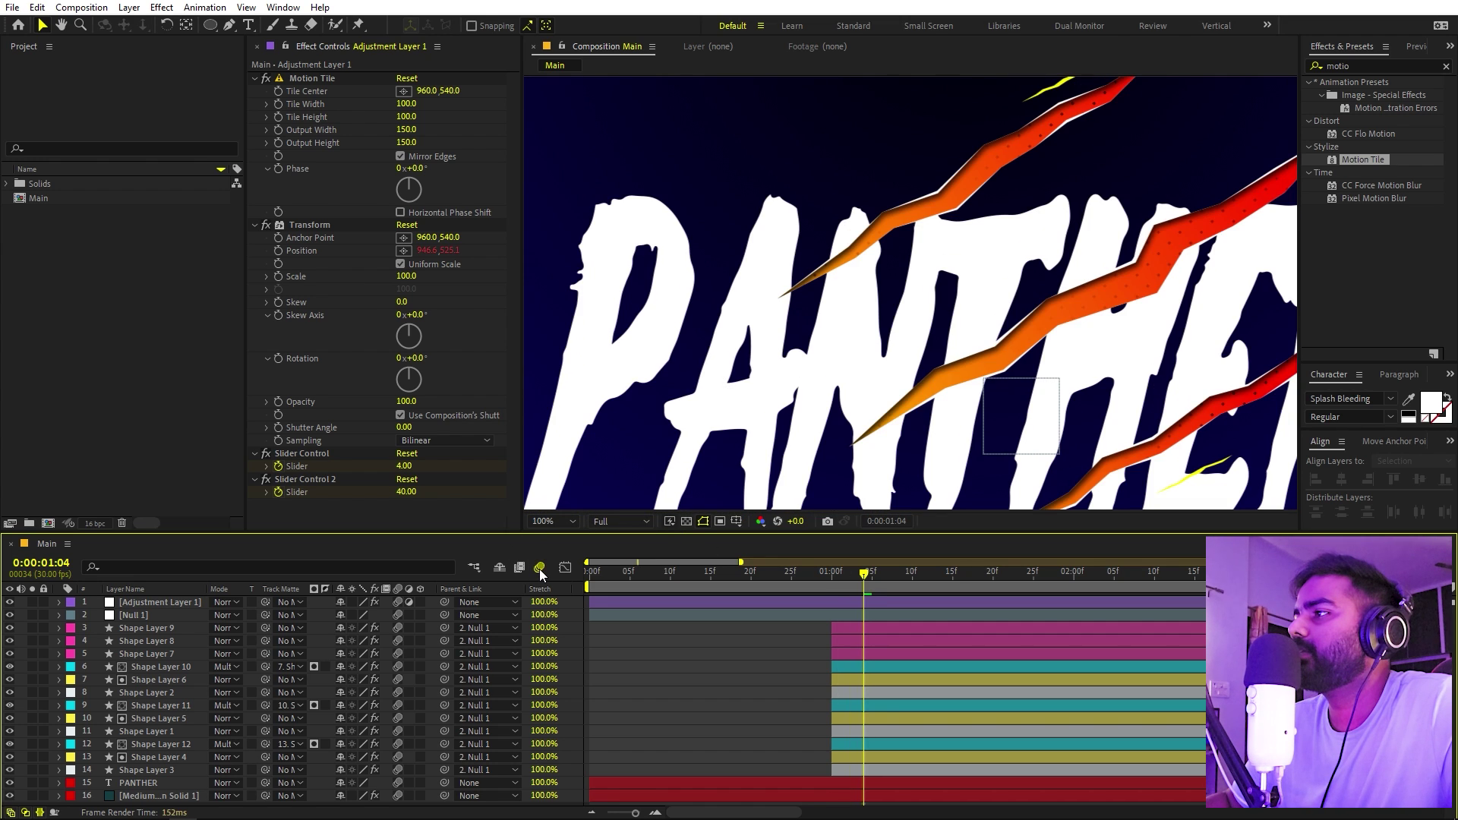
pyautogui.click(539, 568)
pyautogui.click(539, 568)
pyautogui.click(539, 568)
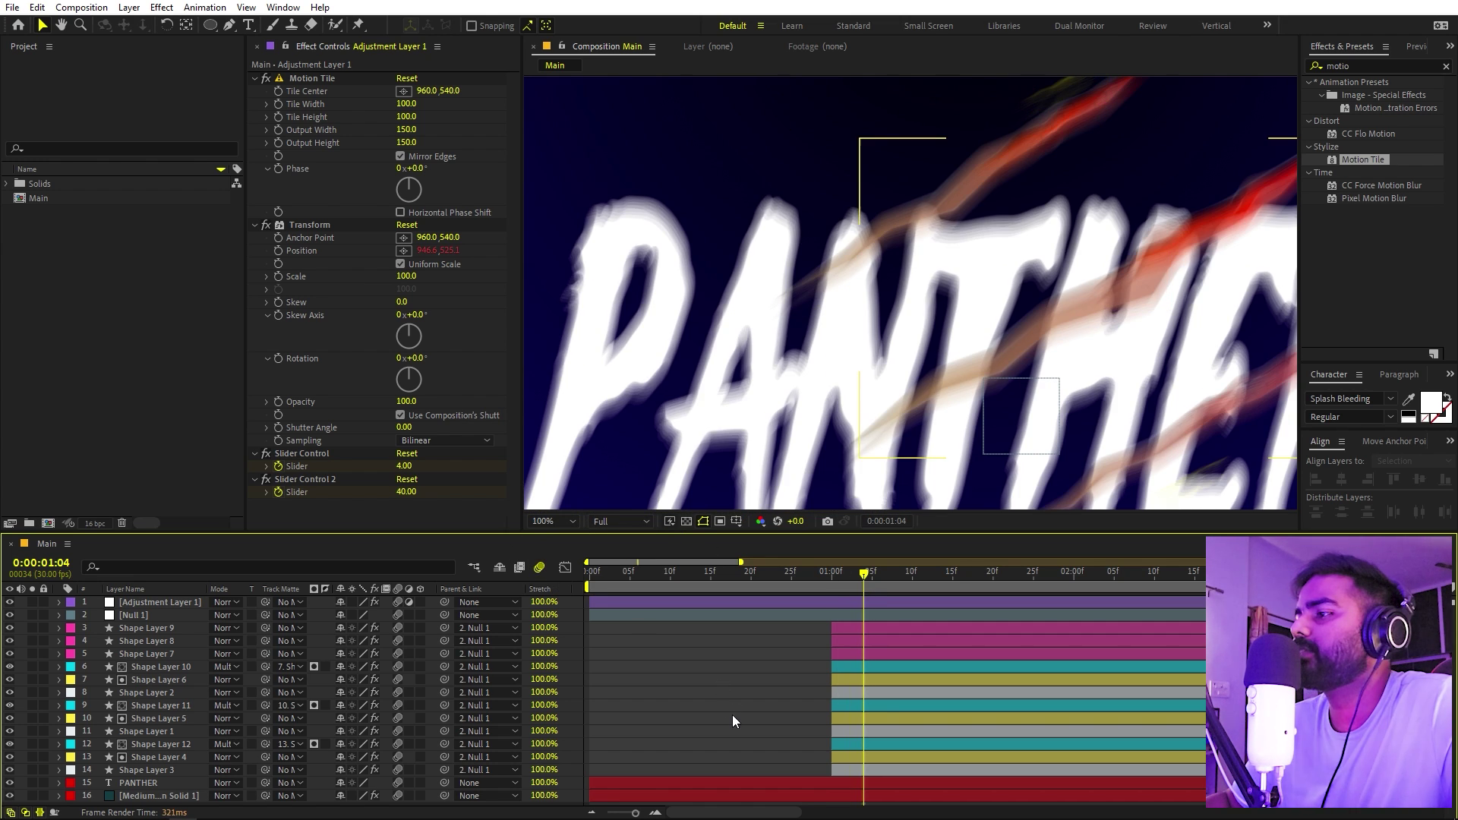
pyautogui.click(549, 522)
pyautogui.click(563, 550)
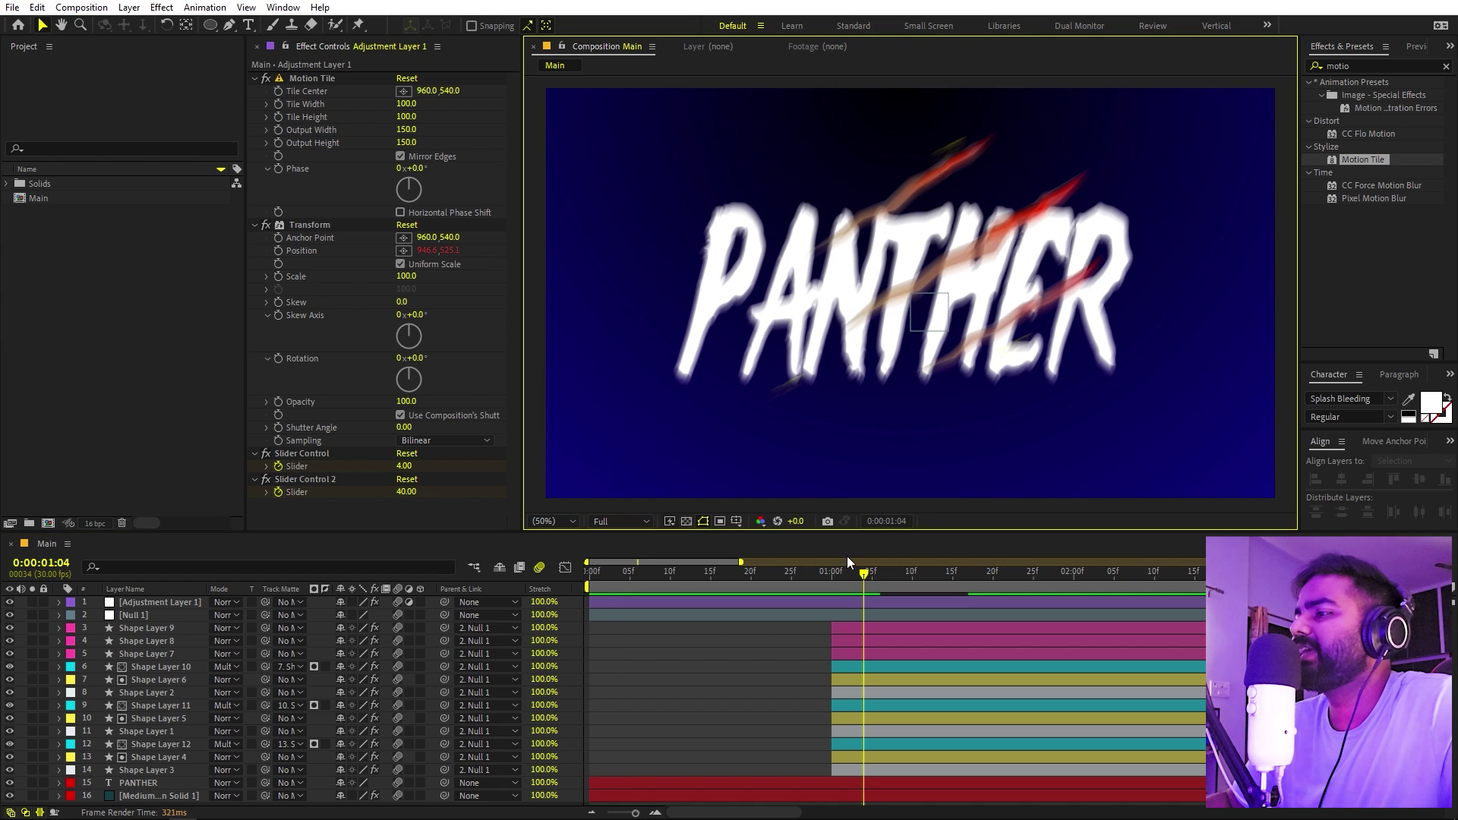
# Step: Create a 1920 × 1080 px solid above all layers with the default name and colour, with the time at 0:00:00:00
pyautogui.press('Home')
pyautogui.click(838, 675)
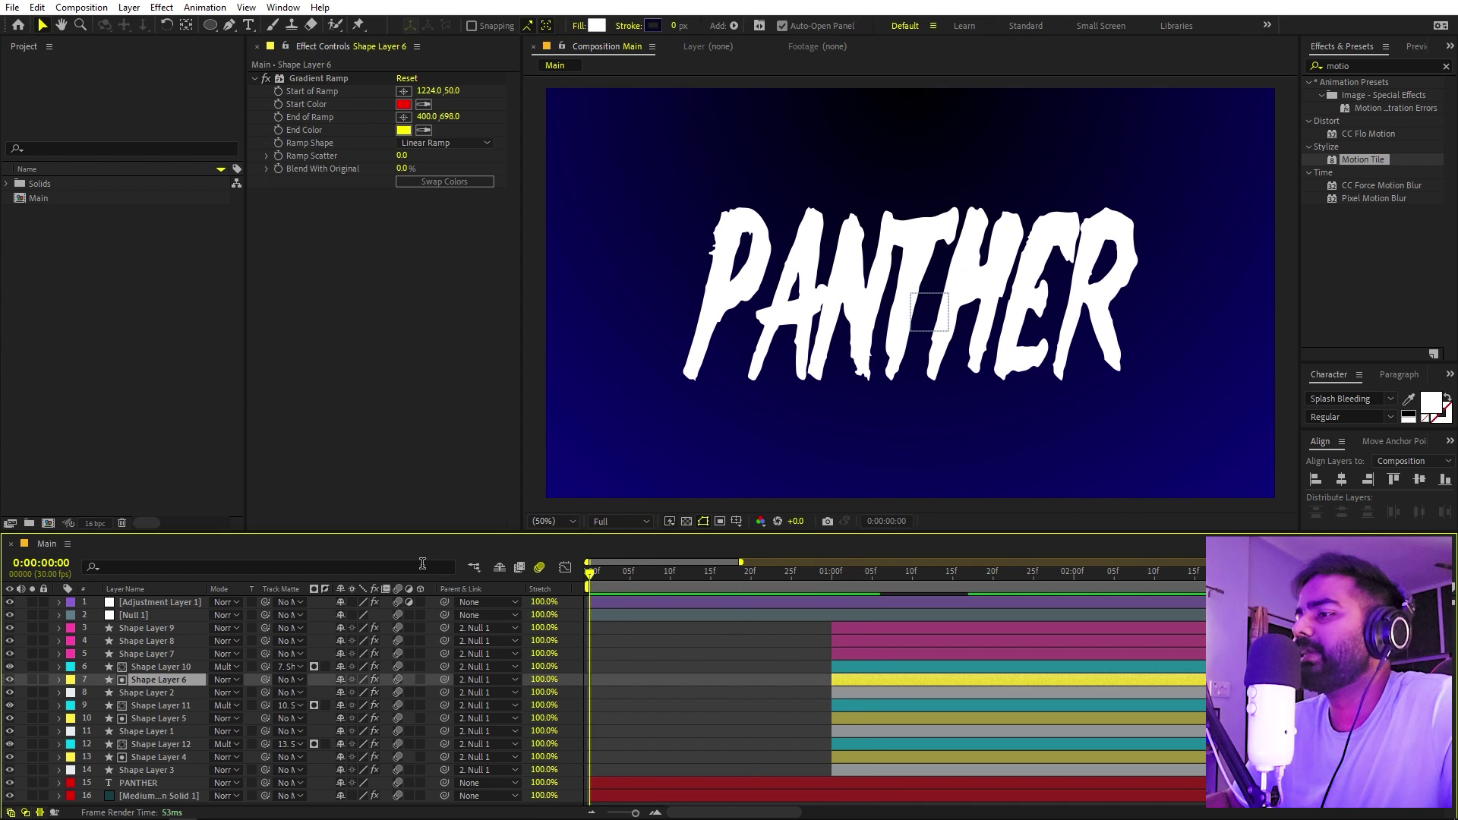
pyautogui.click(744, 725)
pyautogui.click(129, 7)
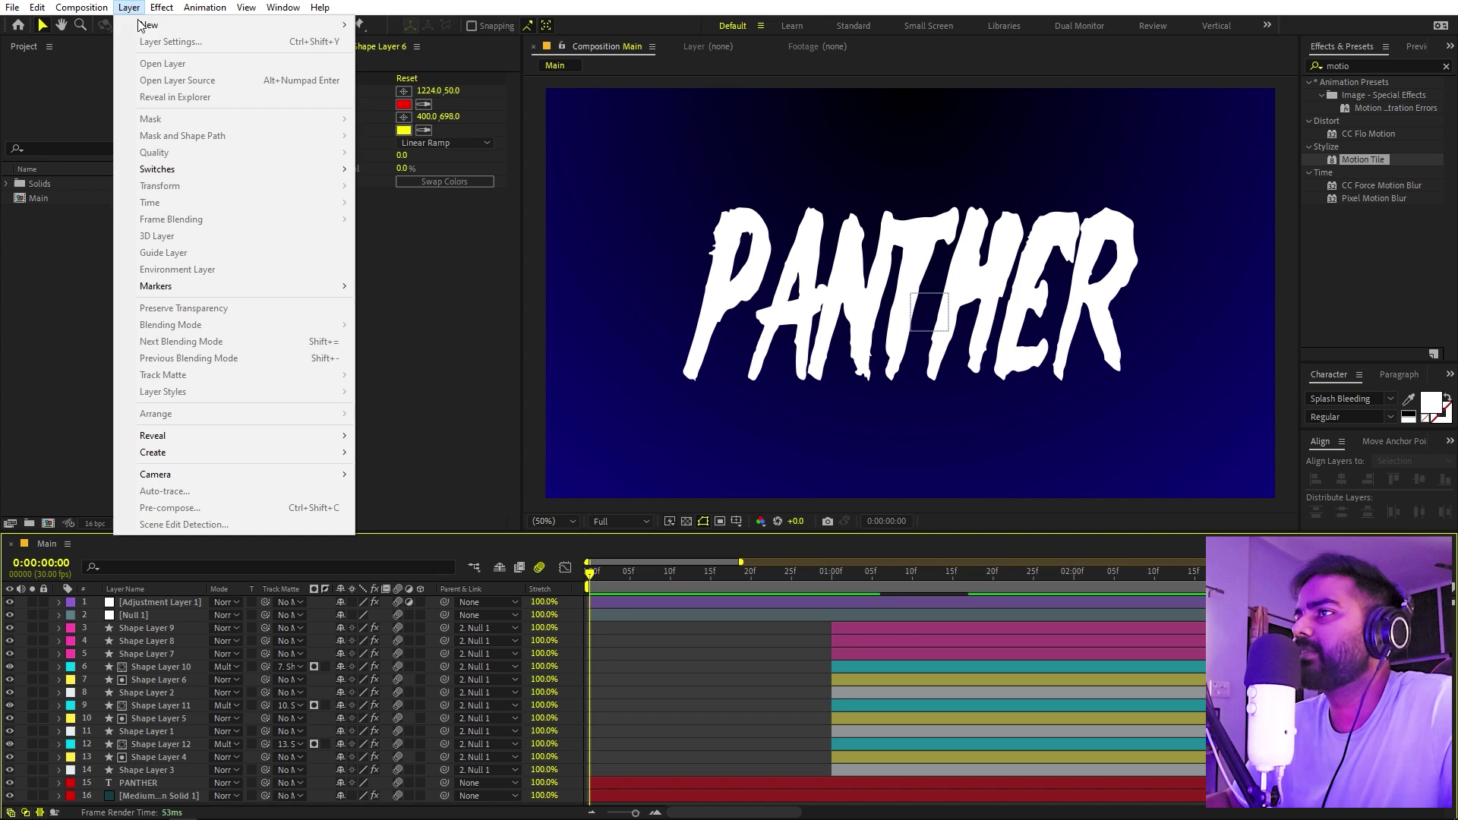
pyautogui.moveTo(141, 25)
pyautogui.click(412, 43)
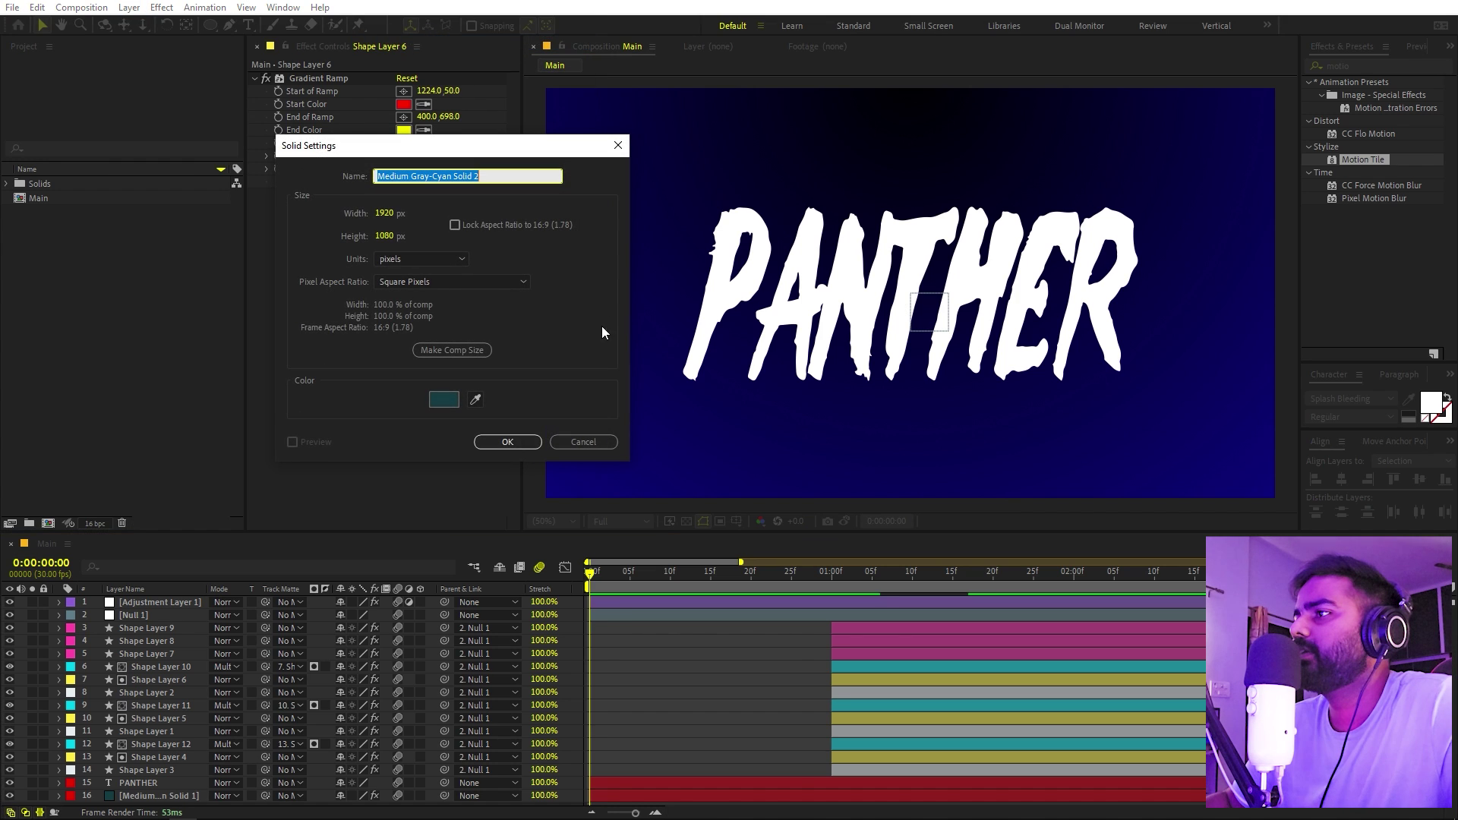
pyautogui.click(508, 442)
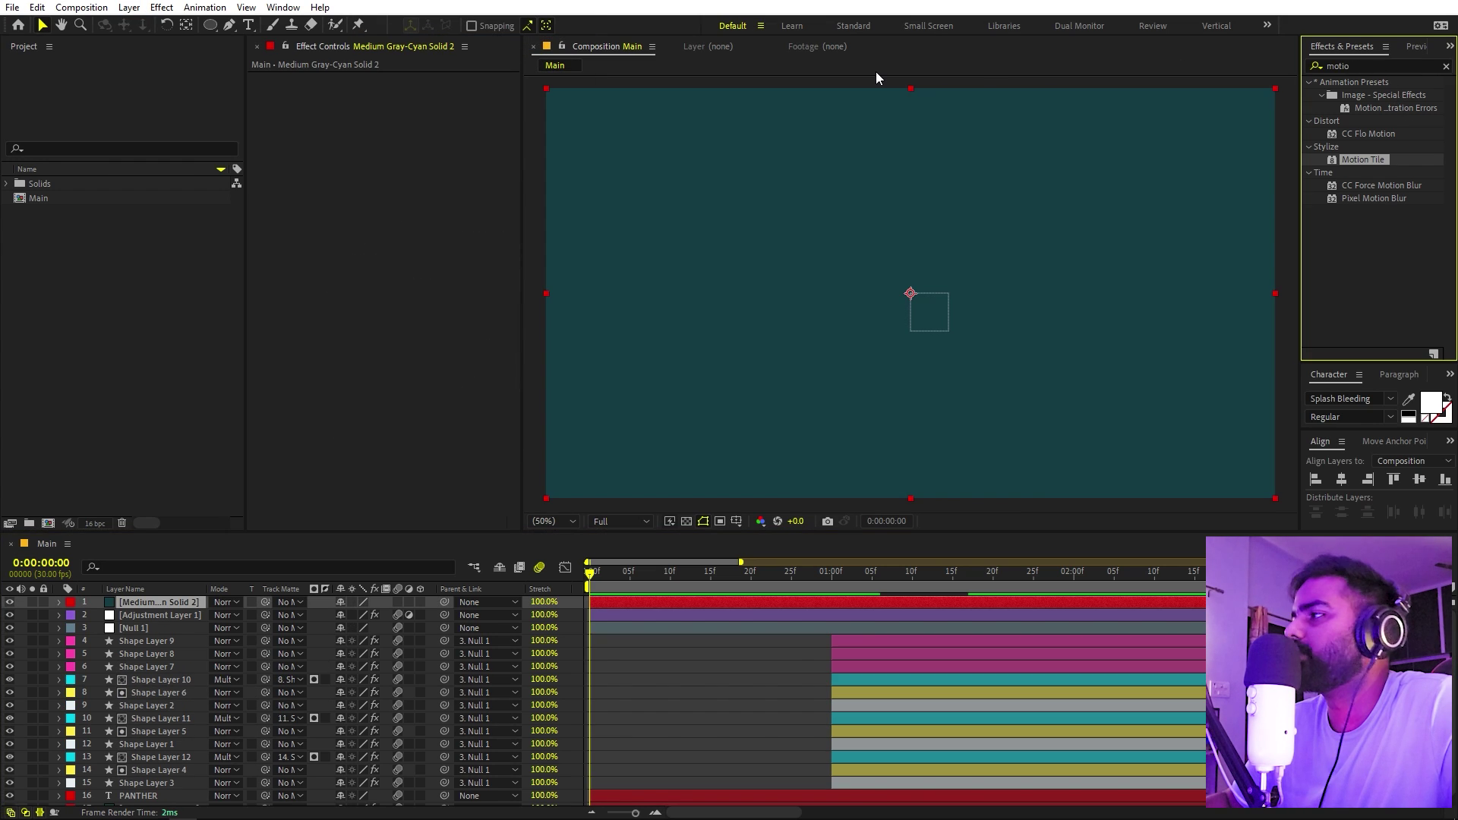
# Step: Apply Fractal Noise to the new solid and set its Contrast to 427
pyautogui.doubleClick(1363, 65)
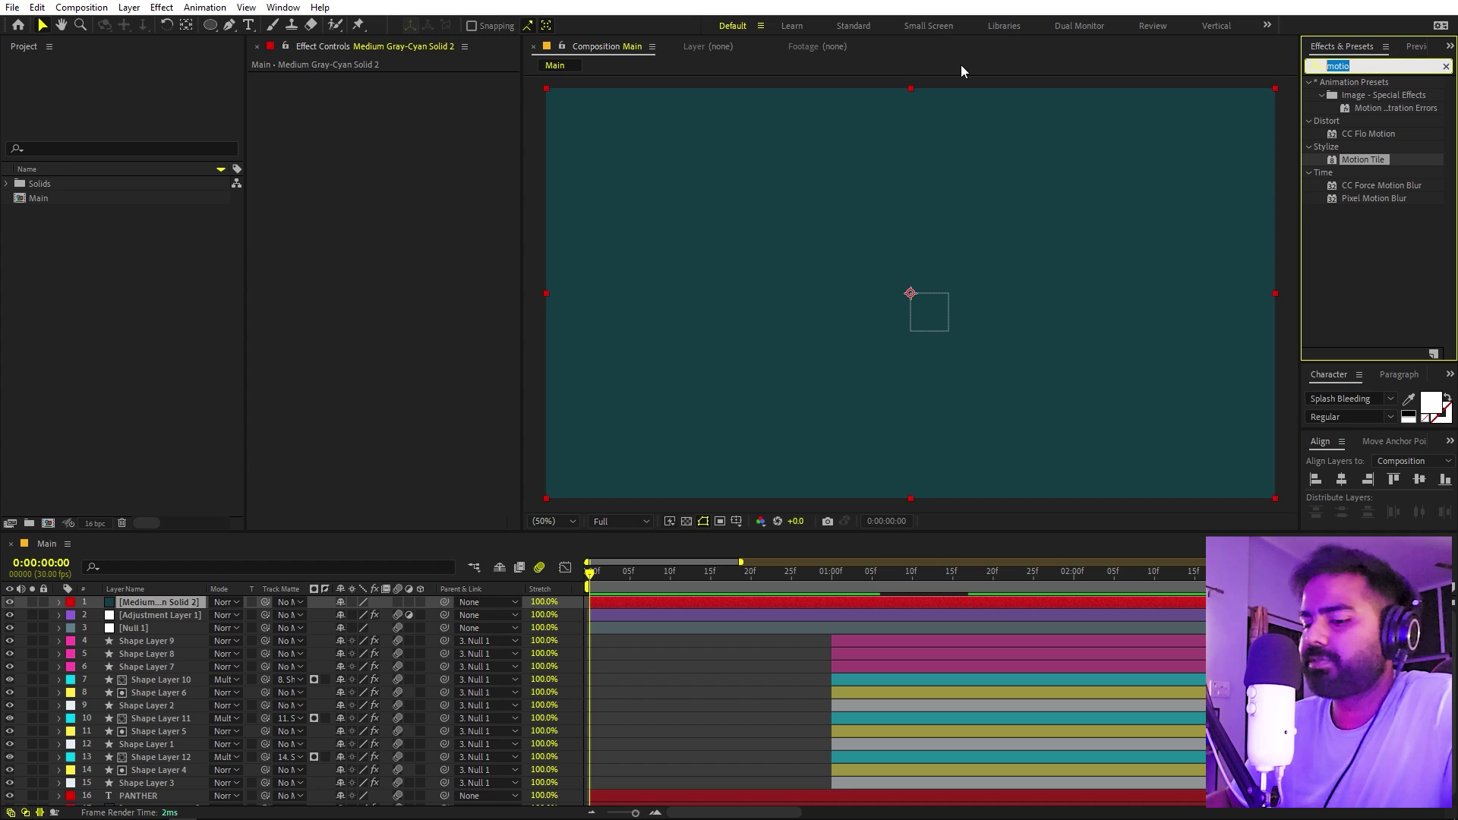
pyautogui.write('frac')
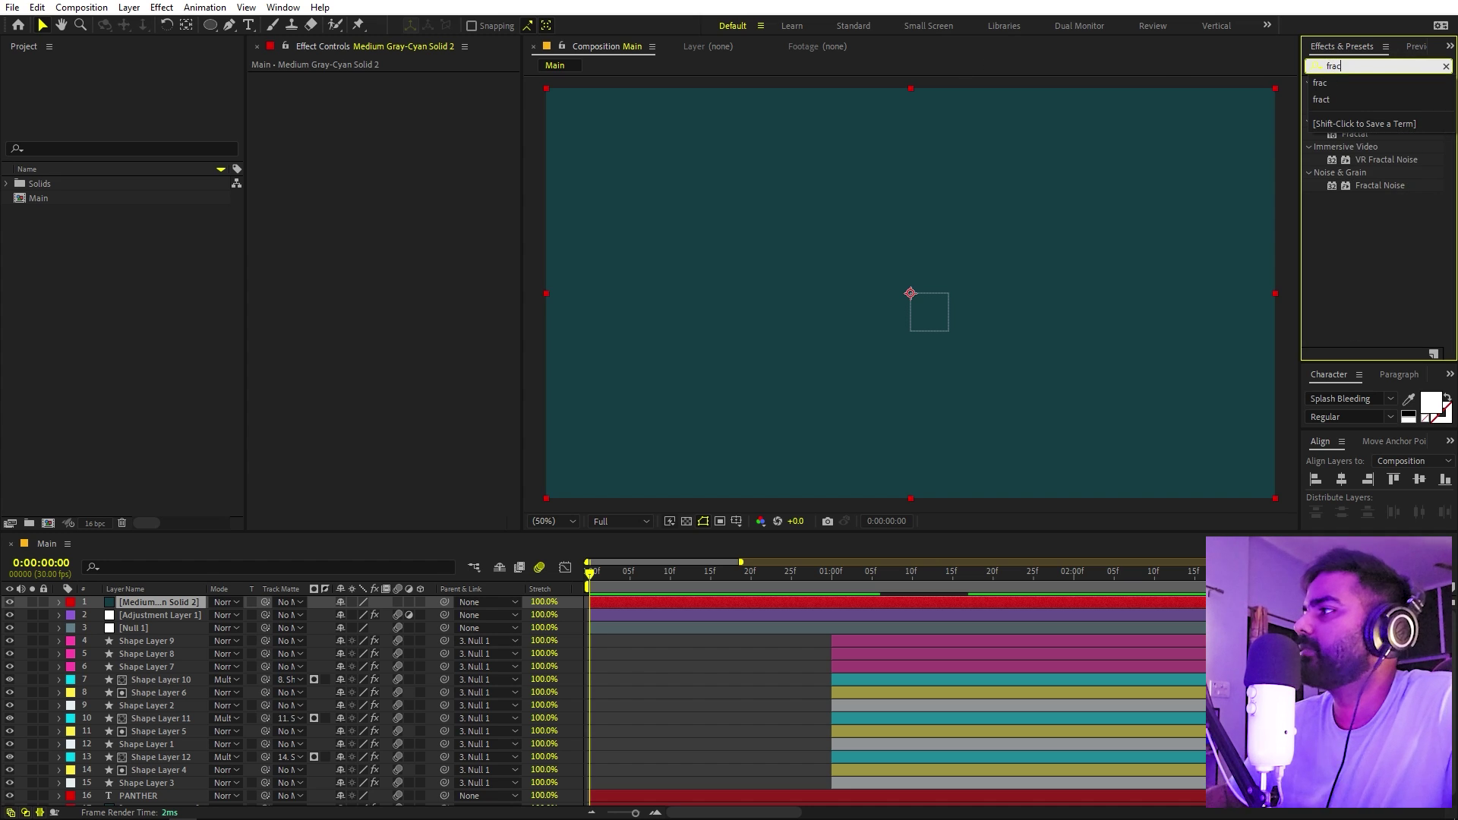
pyautogui.moveTo(1379, 184); pyautogui.dragTo(904, 289)
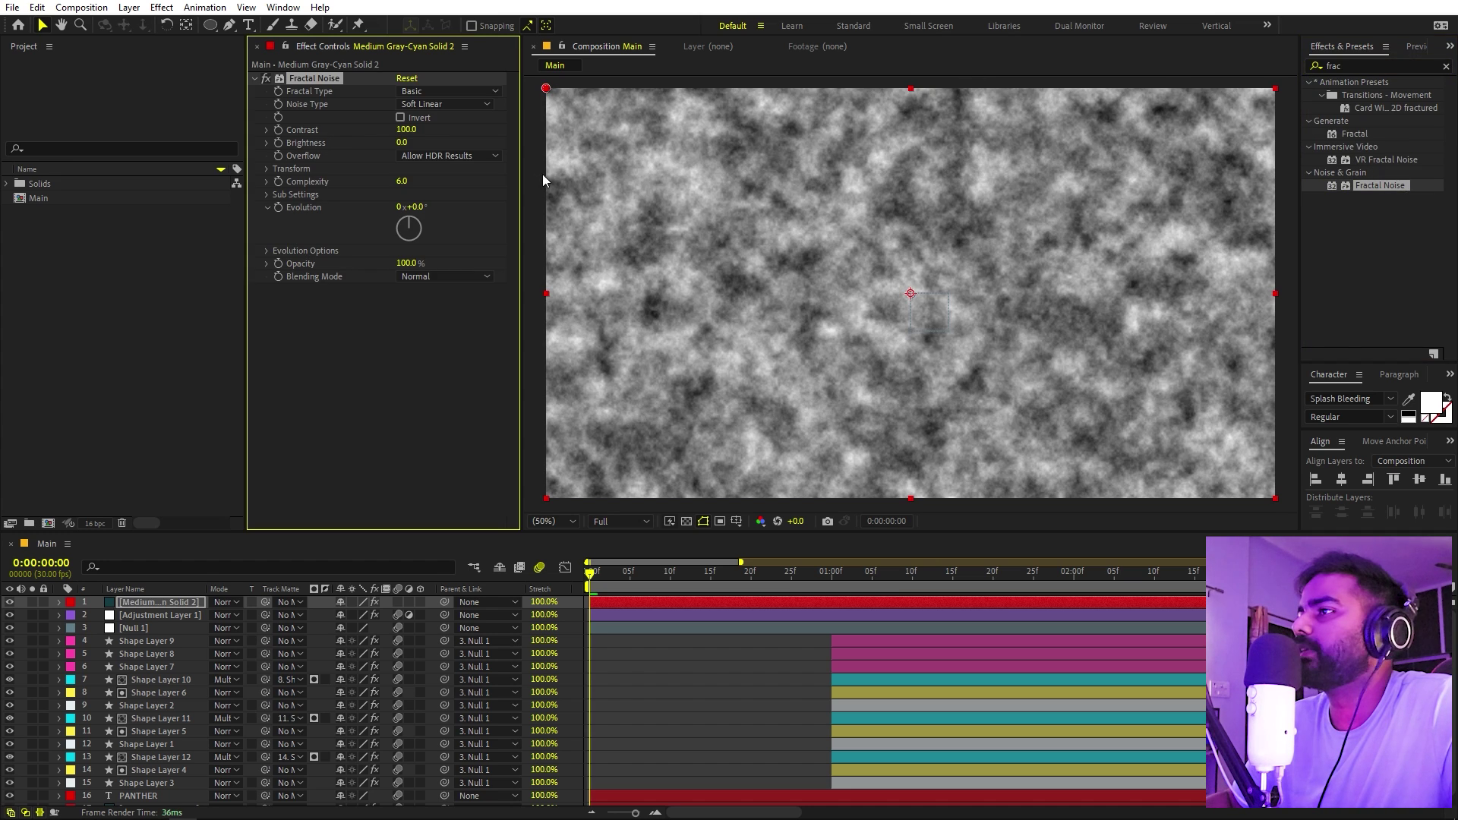
pyautogui.moveTo(473, 129); pyautogui.dragTo(668, 132)
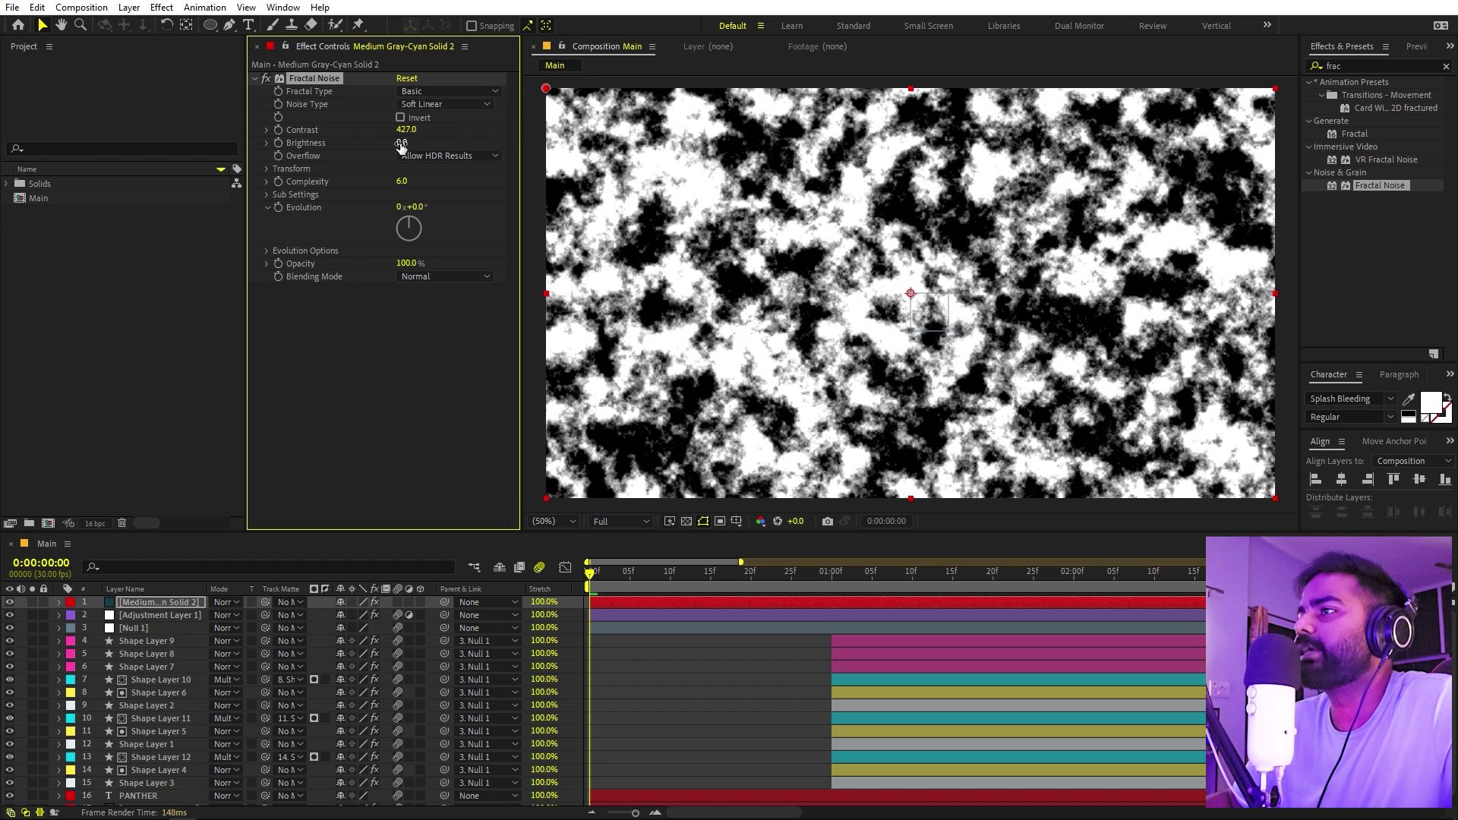
# Step: Animate the Fractal Noise Brightness from -211 at 0:00:00:00 to 195 at 0:00:01:00
pyautogui.moveTo(399, 142); pyautogui.dragTo(248, 149)
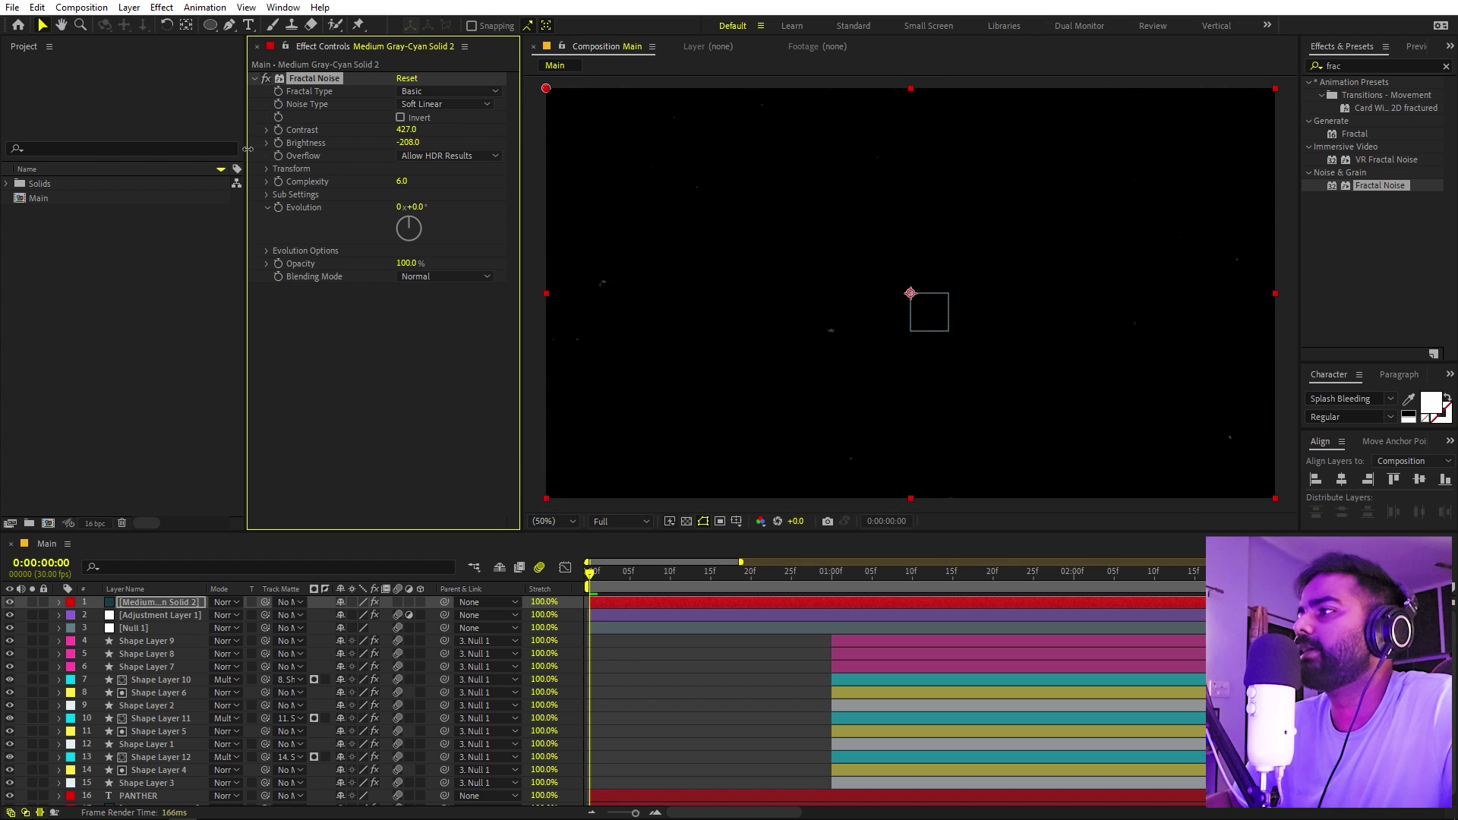
pyautogui.click(279, 143)
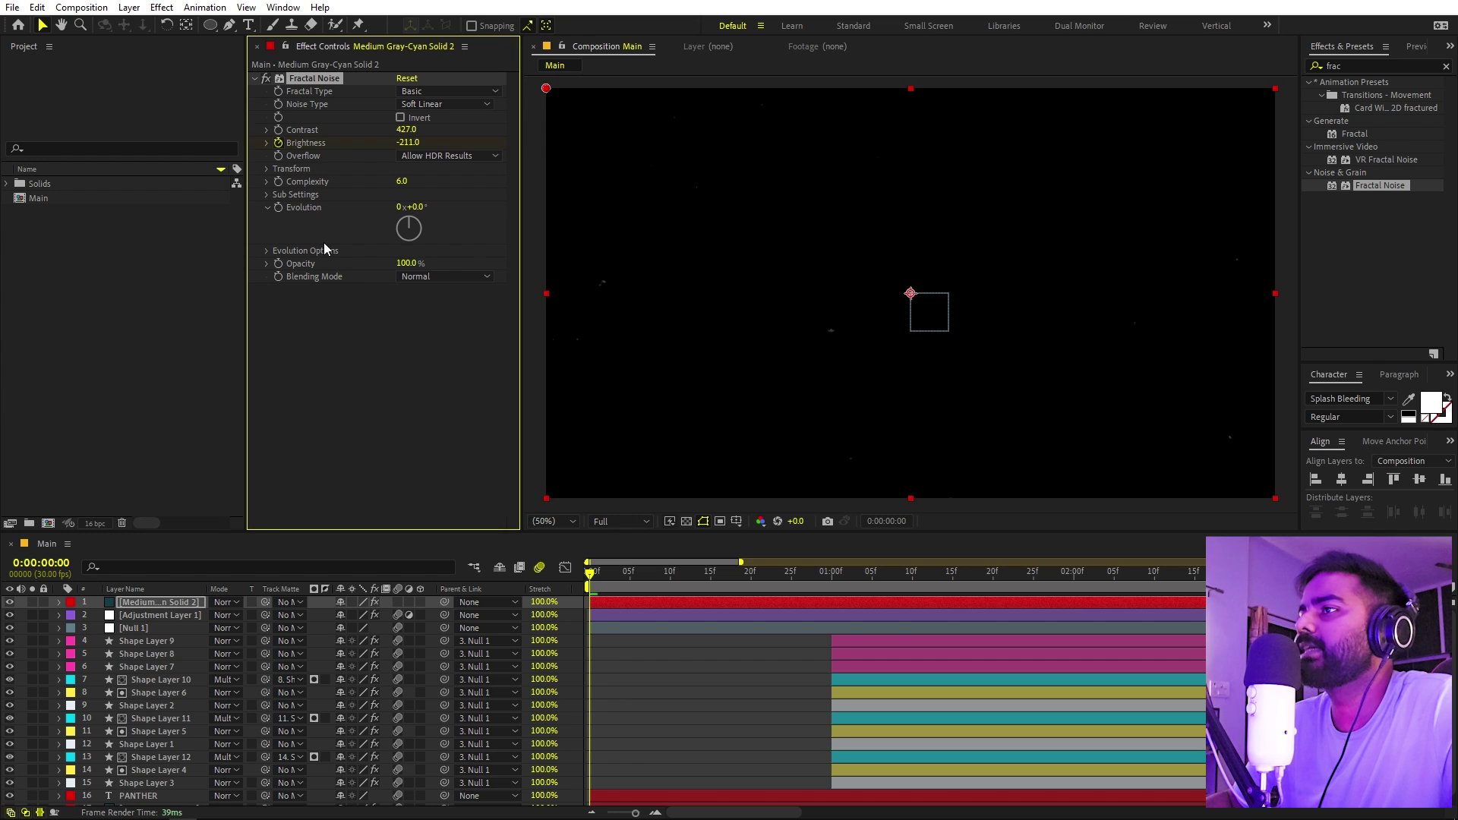
pyautogui.moveTo(594, 596); pyautogui.dragTo(833, 596)
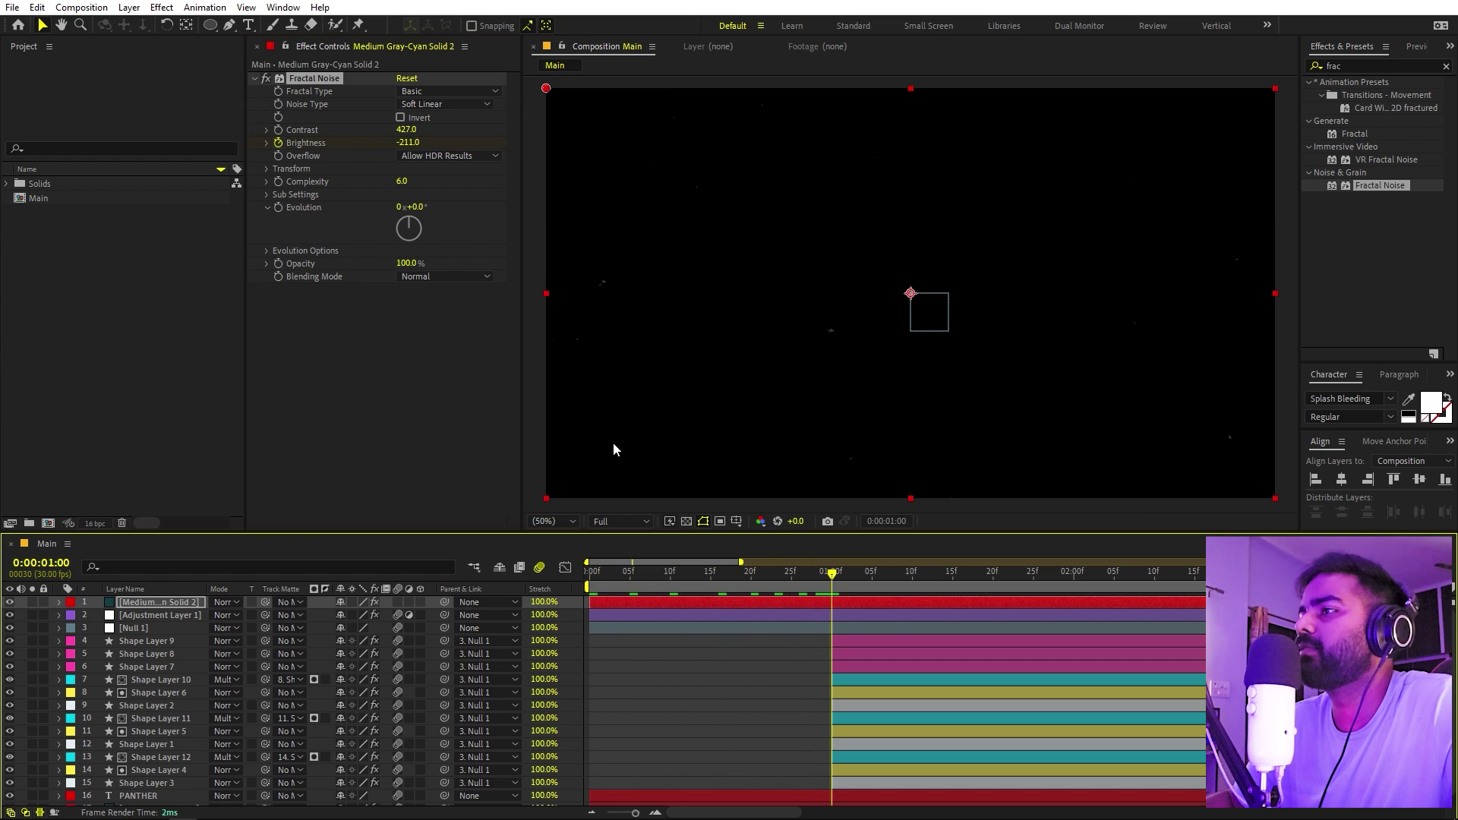
pyautogui.moveTo(408, 142); pyautogui.dragTo(747, 172)
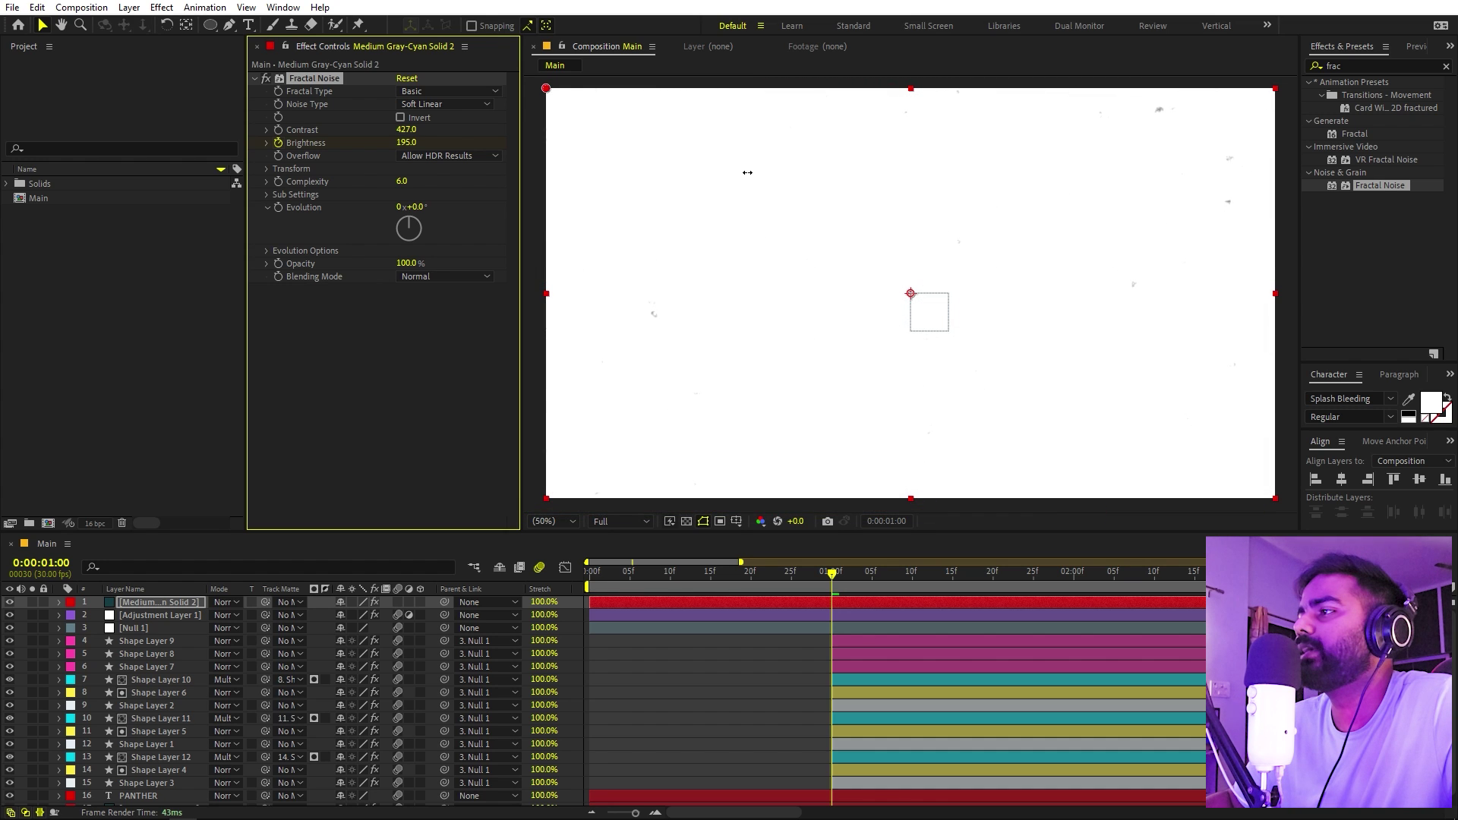
# Step: Move the noise solid directly above the PANTHER text layer and assign it as the text's luma track matte
pyautogui.click(171, 601)
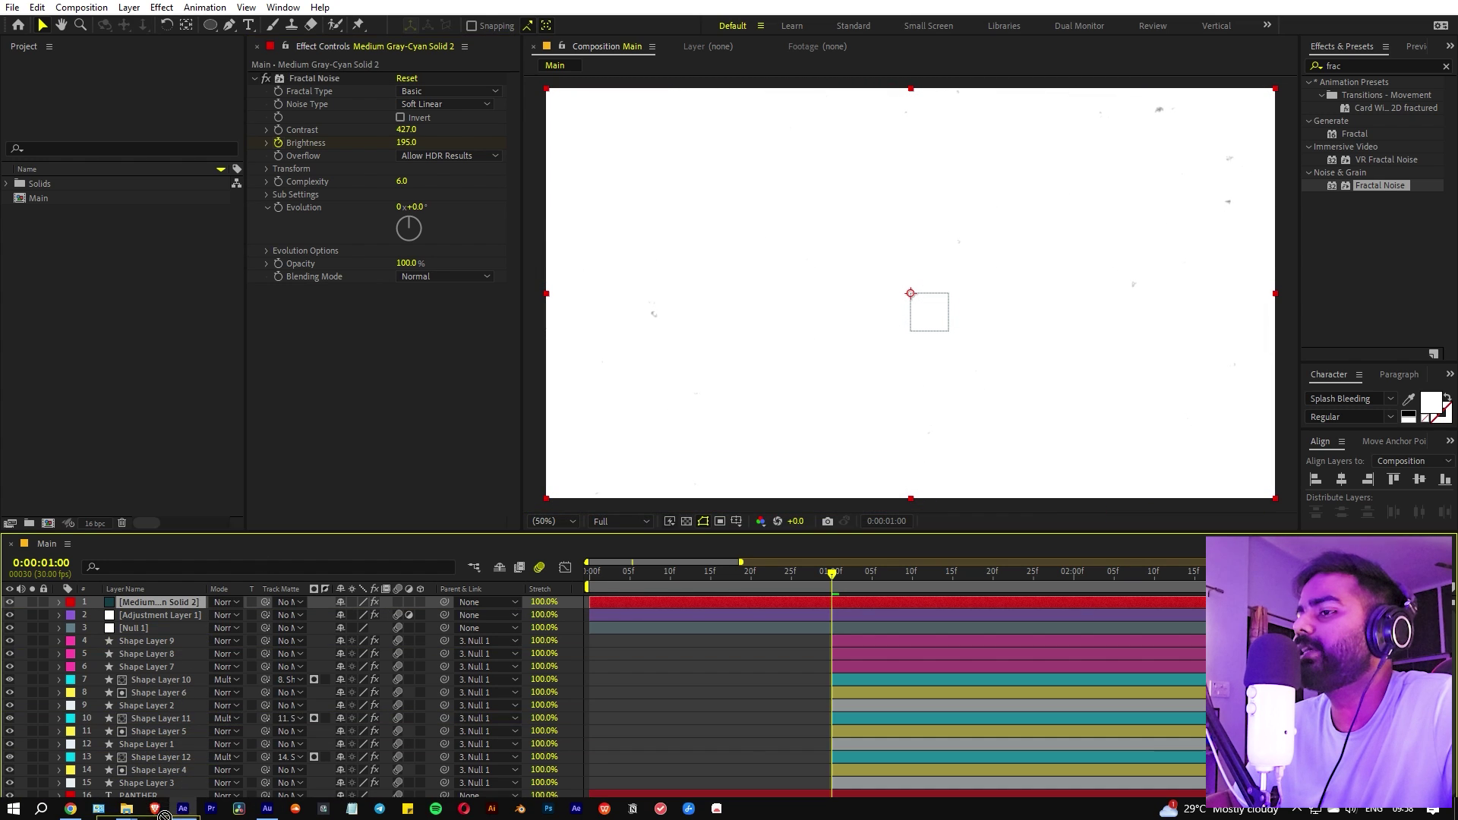
pyautogui.moveTo(166, 796); pyautogui.dragTo(160, 791)
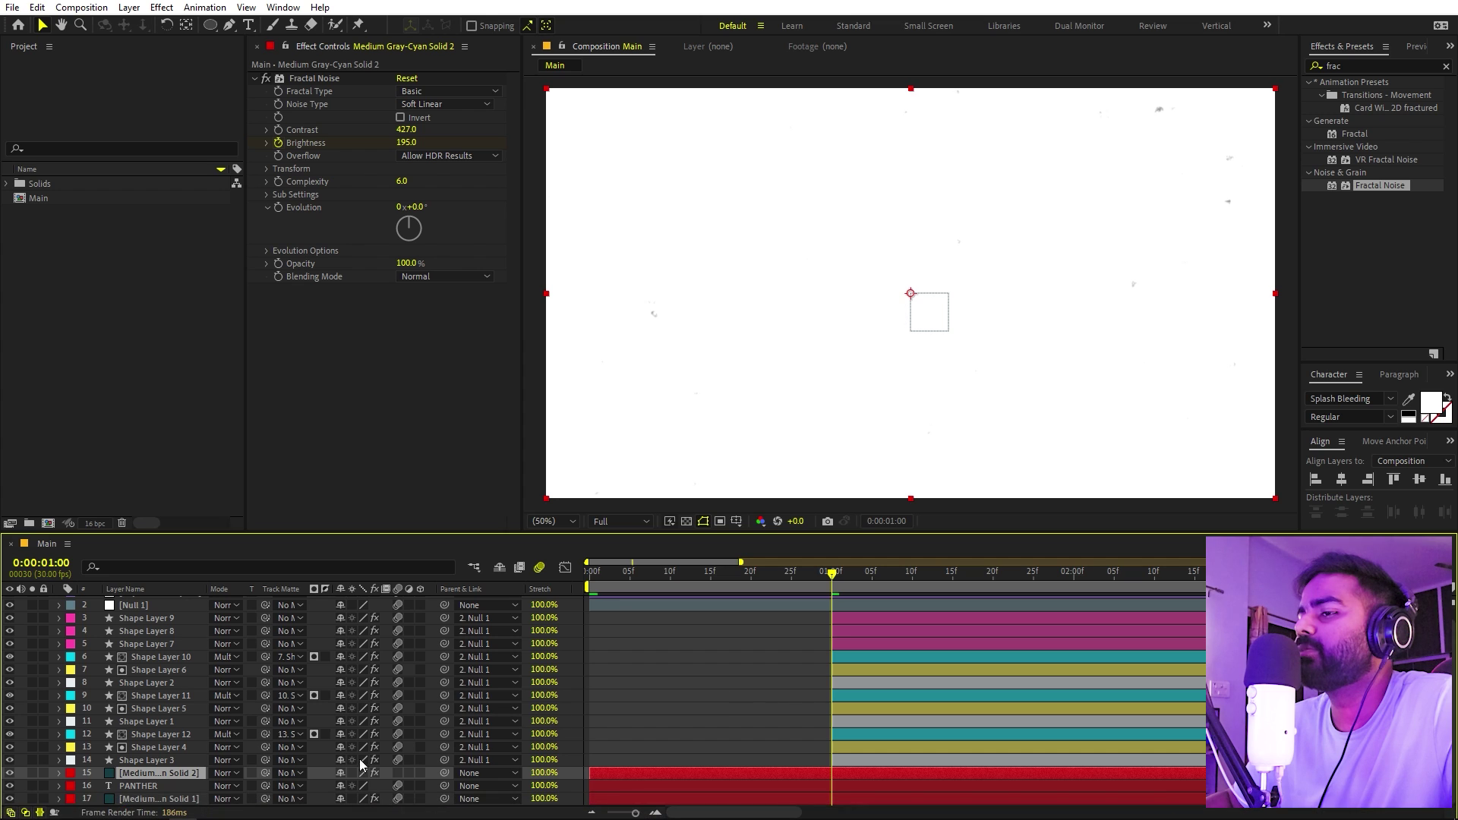
pyautogui.click(163, 787)
pyautogui.moveTo(267, 787); pyautogui.dragTo(171, 773)
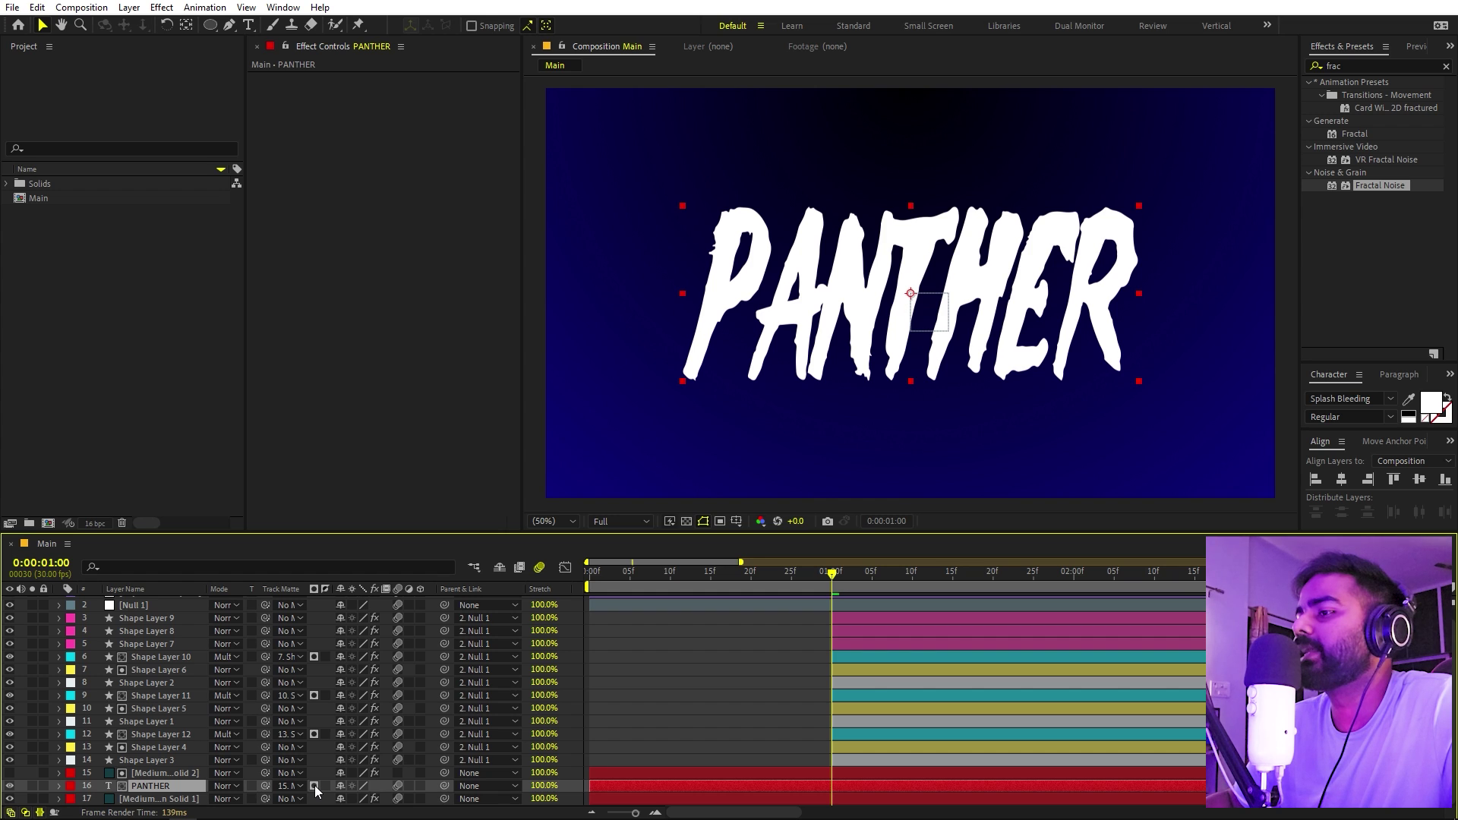
pyautogui.click(315, 786)
# Step: Preview the PANTHER text reveal from the start, and scrub the composition to 0:00:02:13
pyautogui.moveTo(720, 576); pyautogui.dragTo(316, 618)
pyautogui.click(713, 724)
pyautogui.press('space')
pyautogui.press('space')
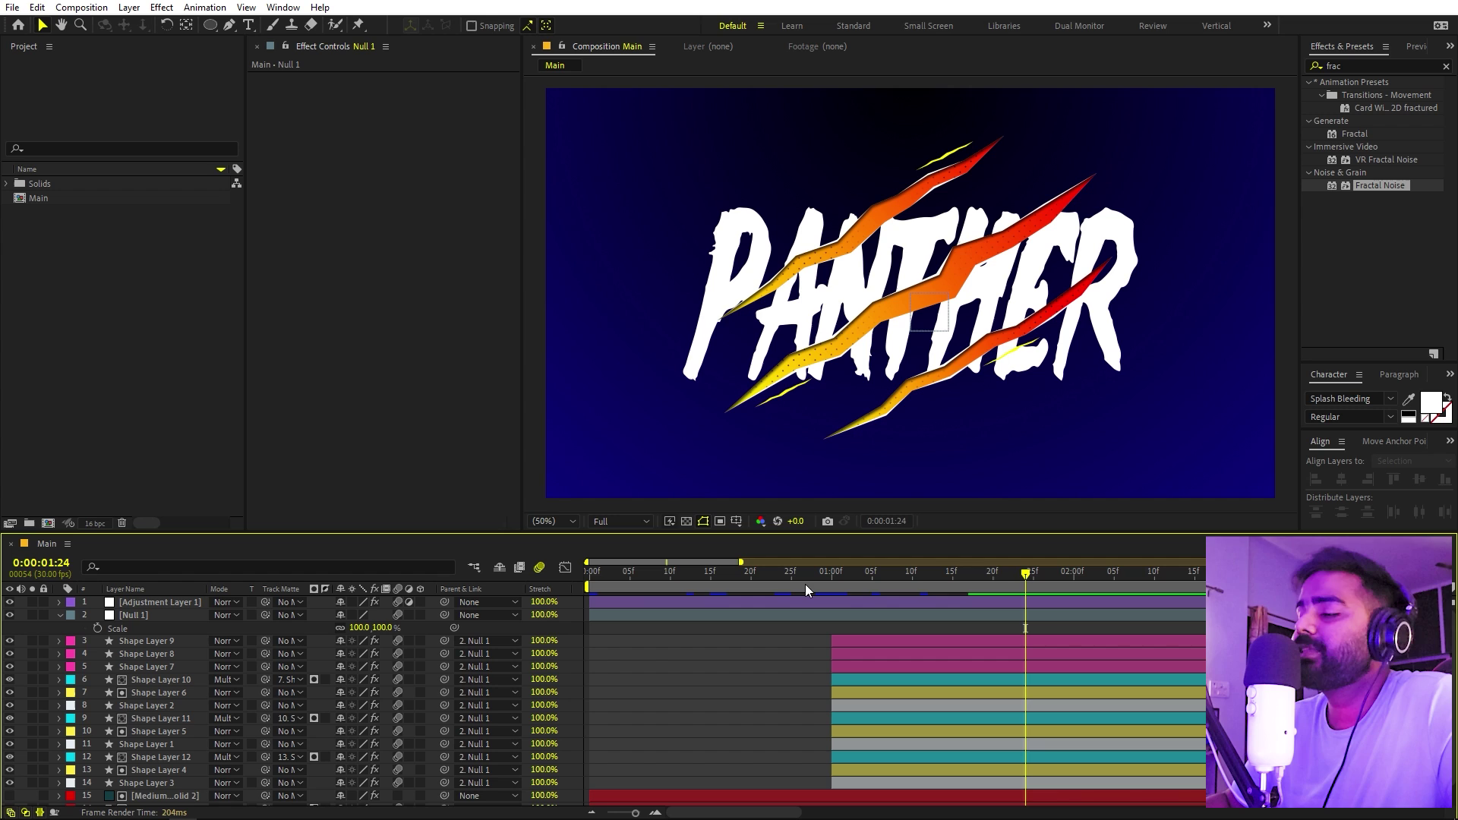
pyautogui.moveTo(807, 574); pyautogui.dragTo(1179, 609)
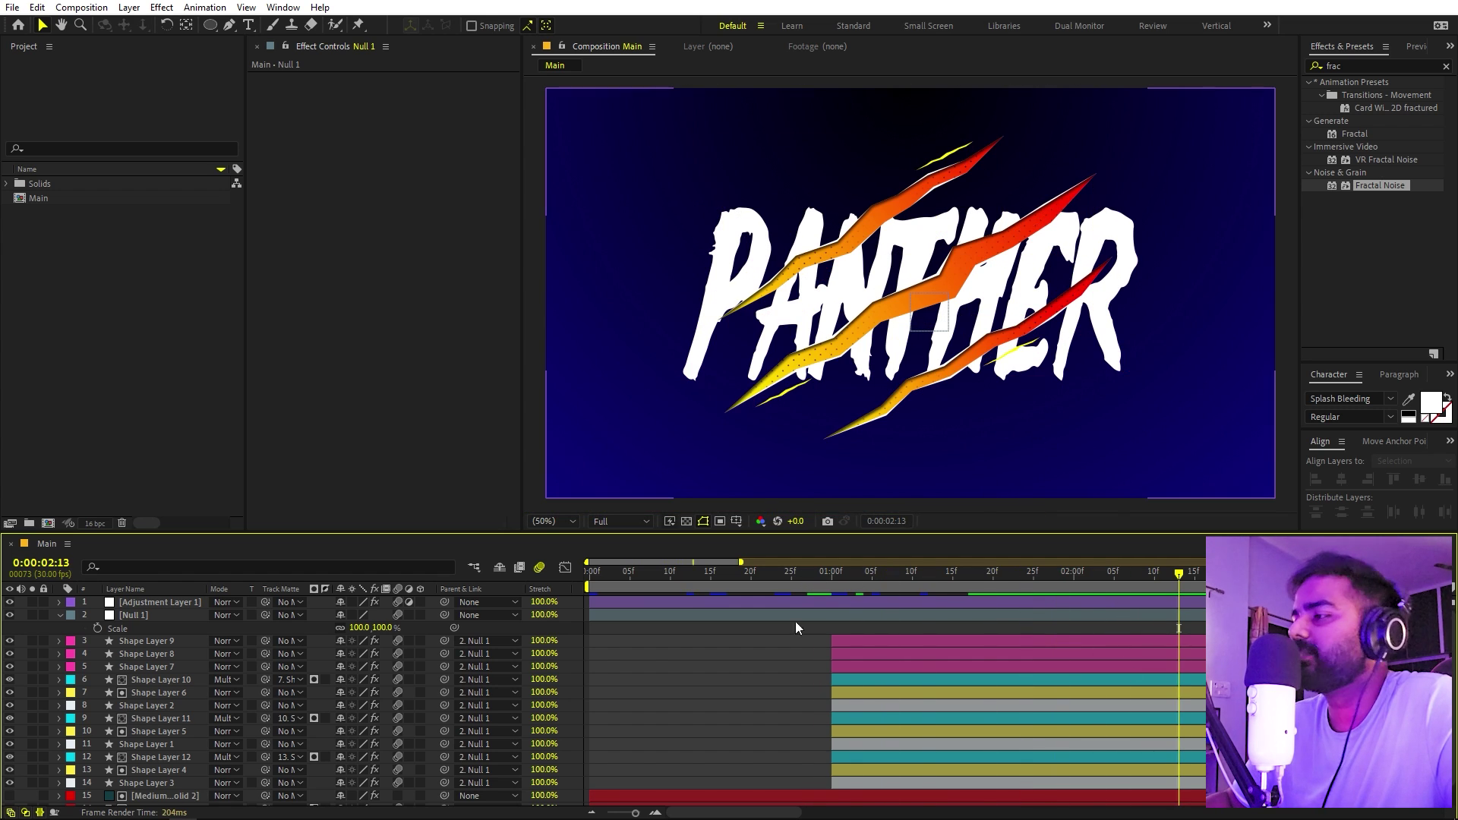